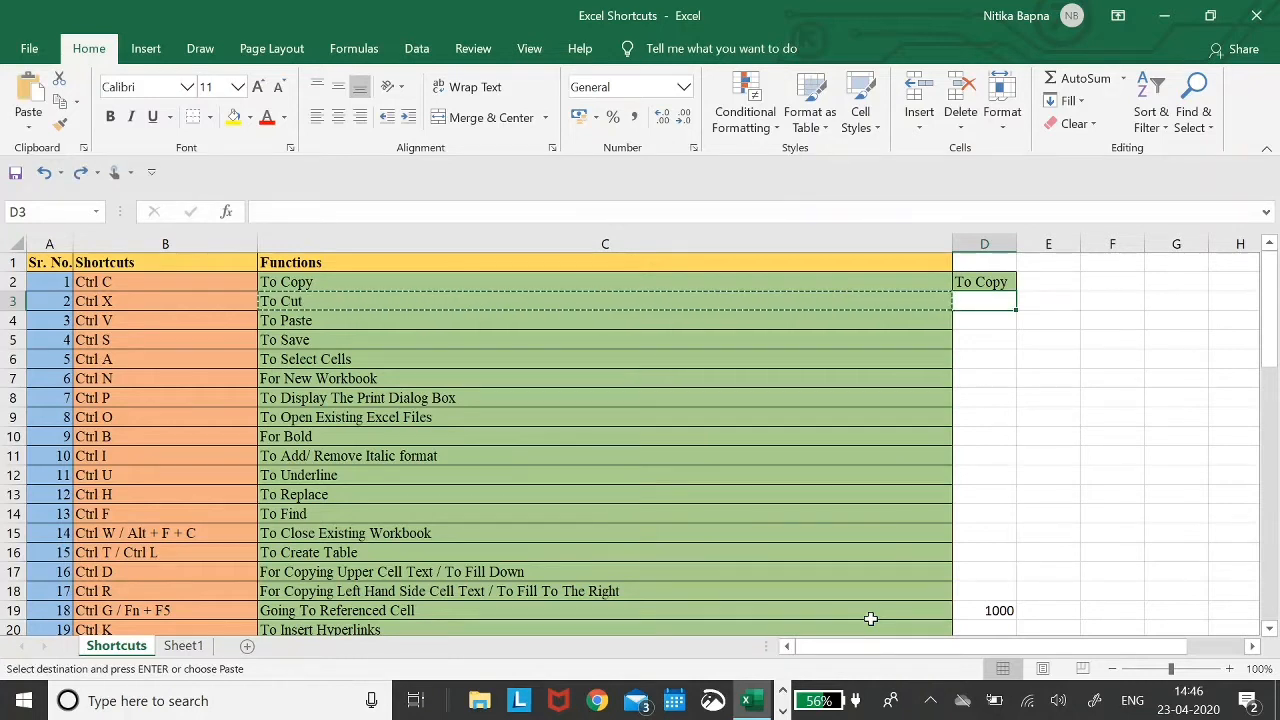
# - Undo the To Copy paste in D2 and clear the copy marquee
pyautogui.hotkey('ctrl', 'z')
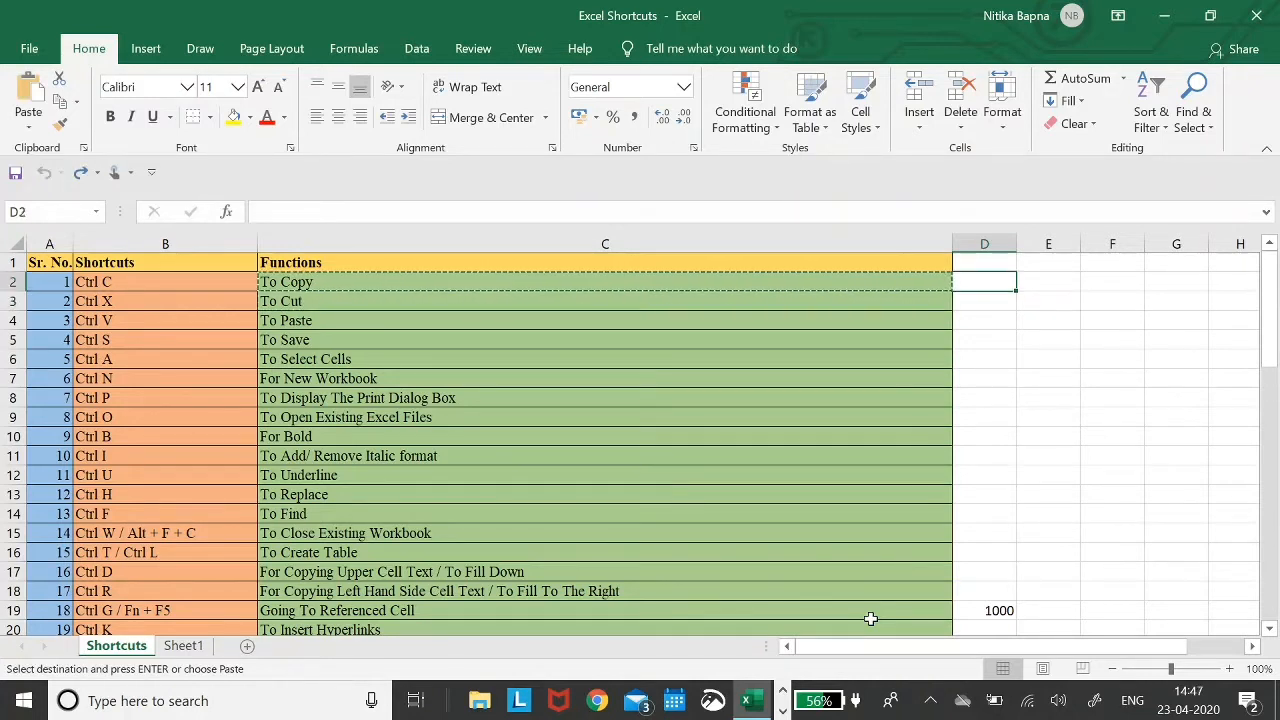
pyautogui.press('Escape')
pyautogui.press('Left')
pyautogui.press('Left')
pyautogui.press('Down')
pyautogui.press('Up')
pyautogui.press('Right')
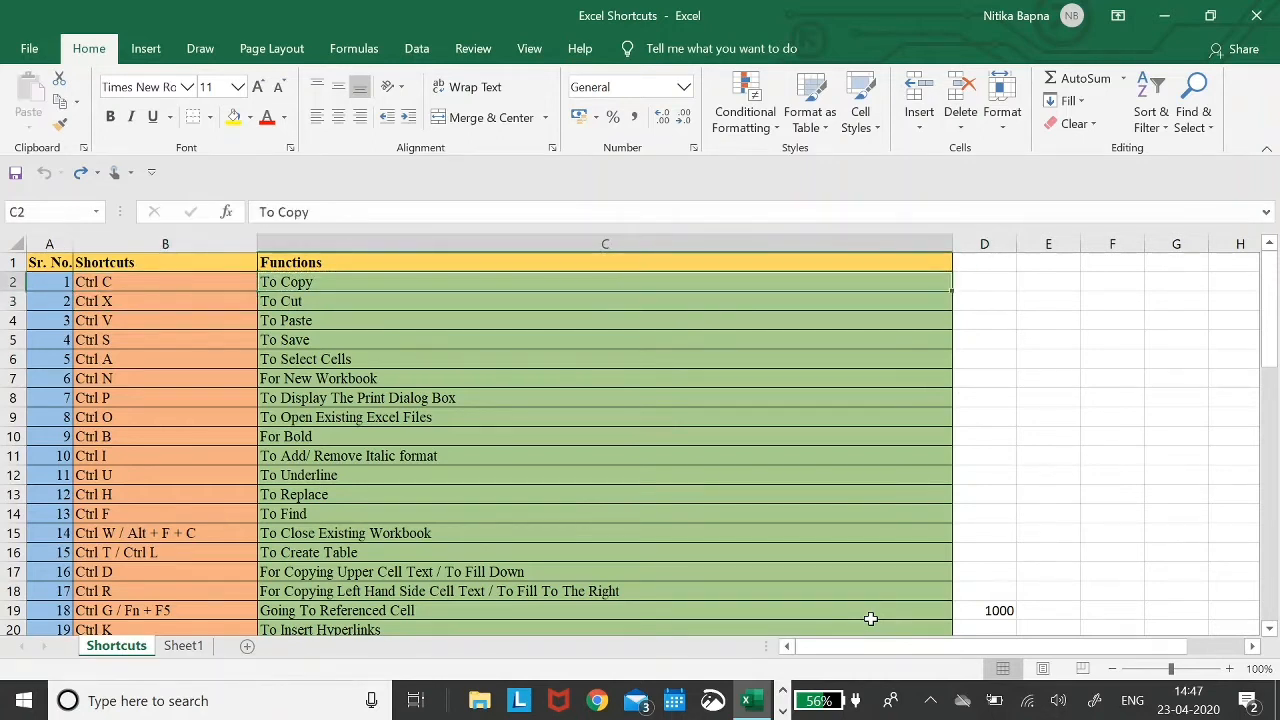
pyautogui.press('Left')
pyautogui.press('Left')
pyautogui.press('Down')
pyautogui.press('Right')
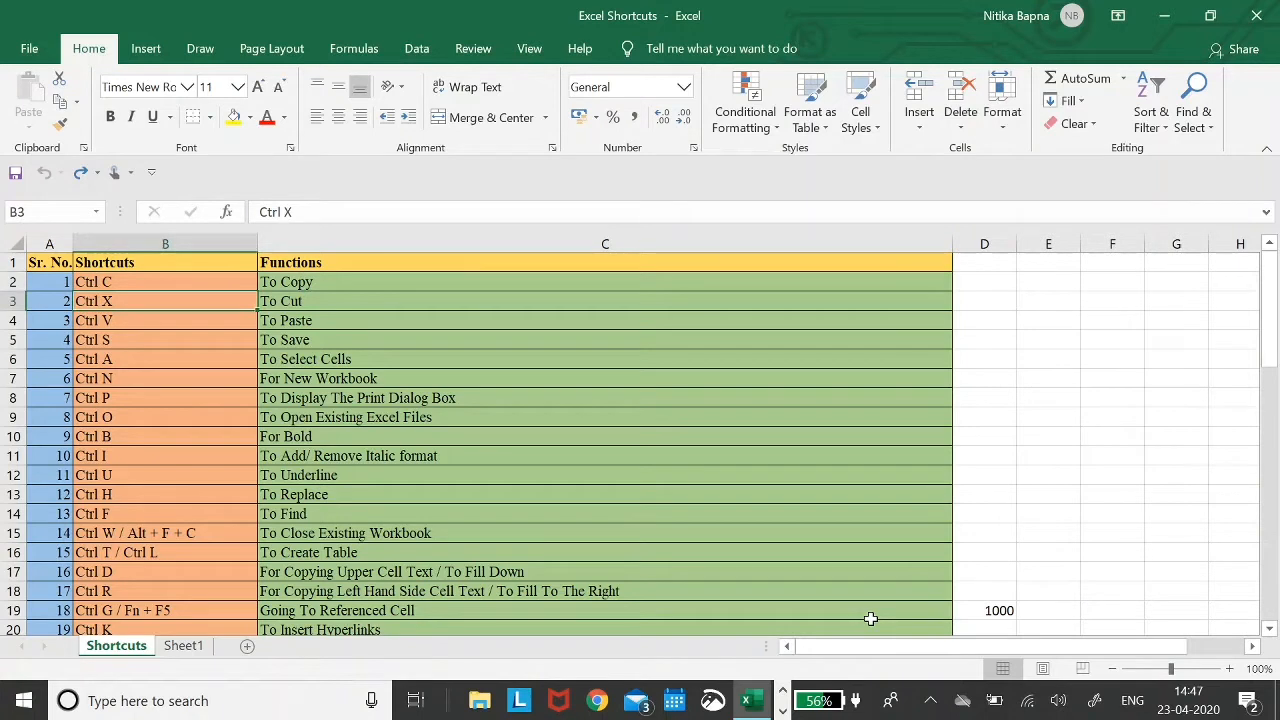
pyautogui.press('Right')
pyautogui.press('Left')
# - Redo the copy and cut into column D with Ctrl+Y
pyautogui.press('Down')
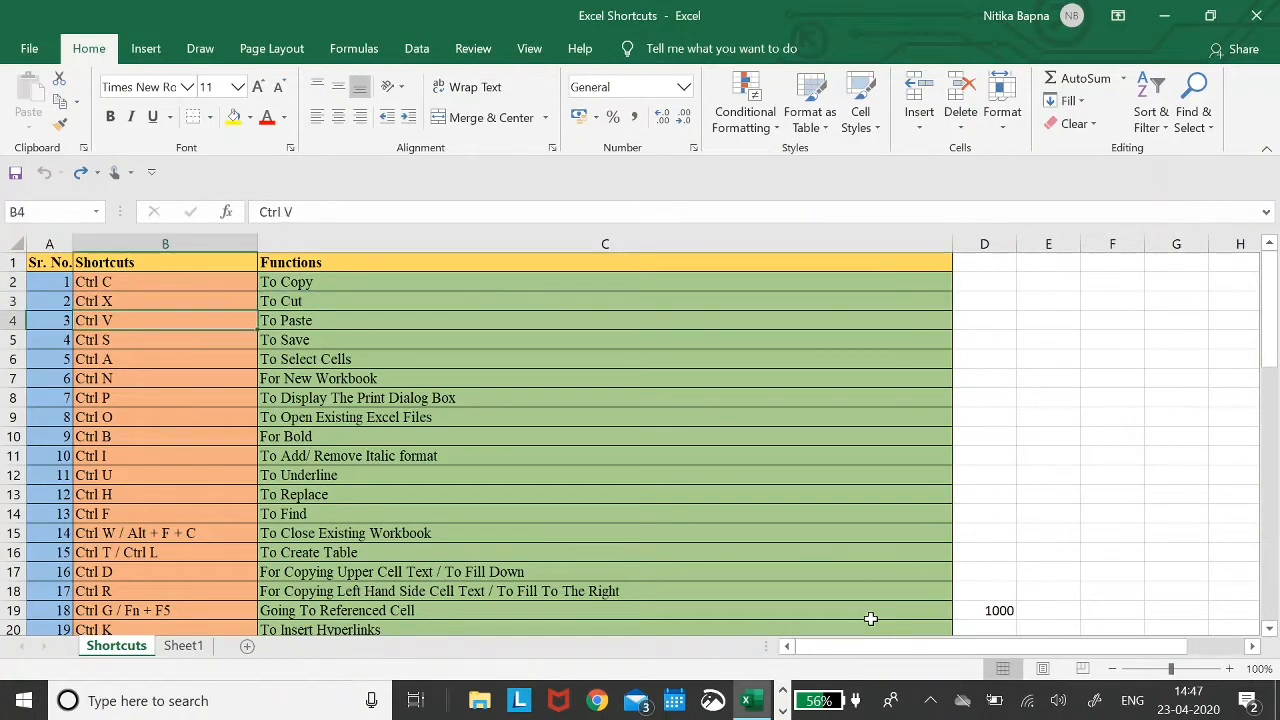
pyautogui.press('Right')
pyautogui.press('Left')
pyautogui.press('Down')
pyautogui.press('Down')
pyautogui.press('Down')
pyautogui.press('Down')
pyautogui.press('Down')
pyautogui.press('Down')
pyautogui.press('Down')
pyautogui.press('Down')
pyautogui.press('Down')
pyautogui.press('Down')
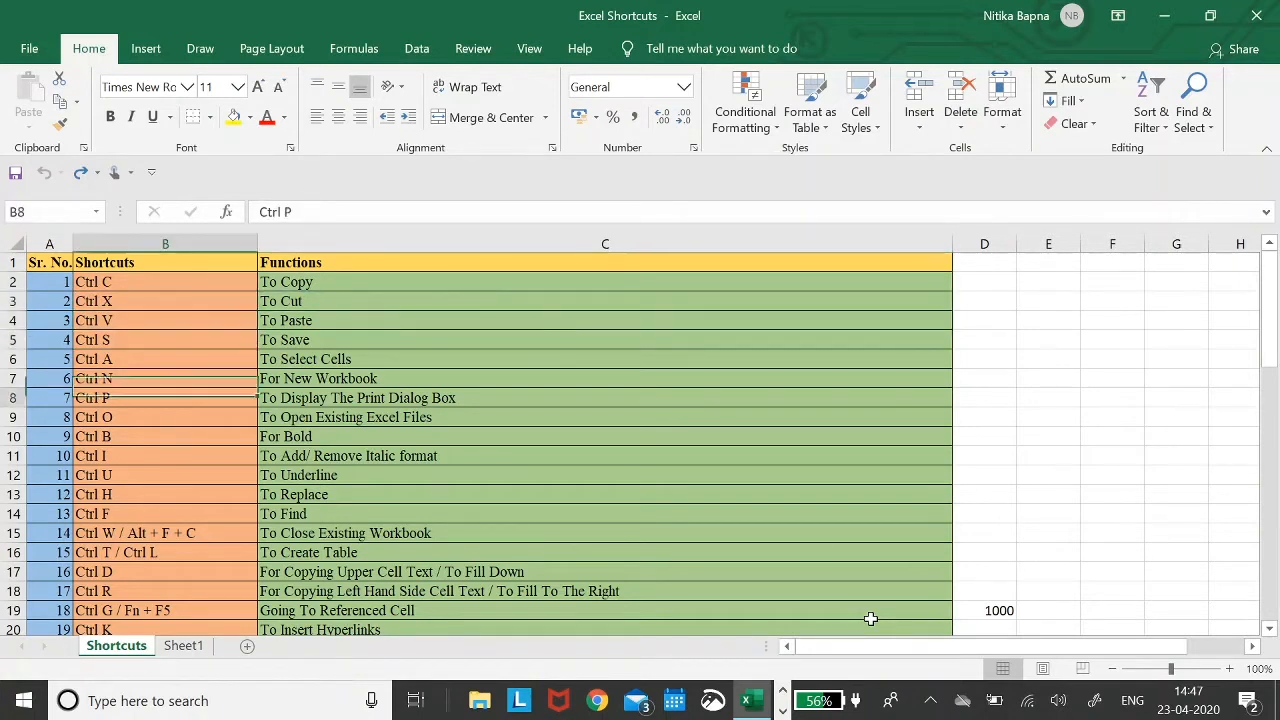
pyautogui.press('Down')
pyautogui.press('Down')
pyautogui.press('Down')
pyautogui.press('Down')
pyautogui.press('Down')
pyautogui.press('Down')
pyautogui.press('Down')
pyautogui.press('Down')
pyautogui.press('Down')
pyautogui.press('Down')
pyautogui.press('Down')
pyautogui.press('Down')
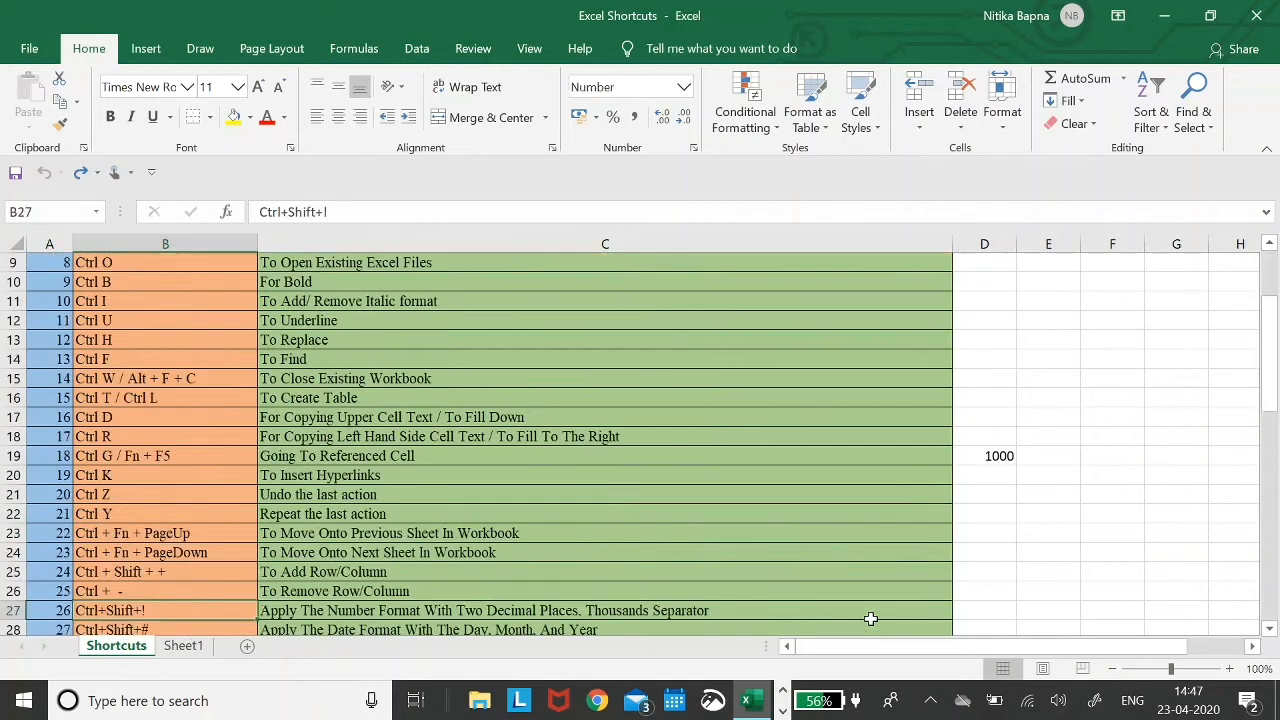
pyautogui.press('Up')
pyautogui.press('Up')
pyautogui.press('Up')
pyautogui.press('Up')
pyautogui.press('Up')
pyautogui.press('Right')
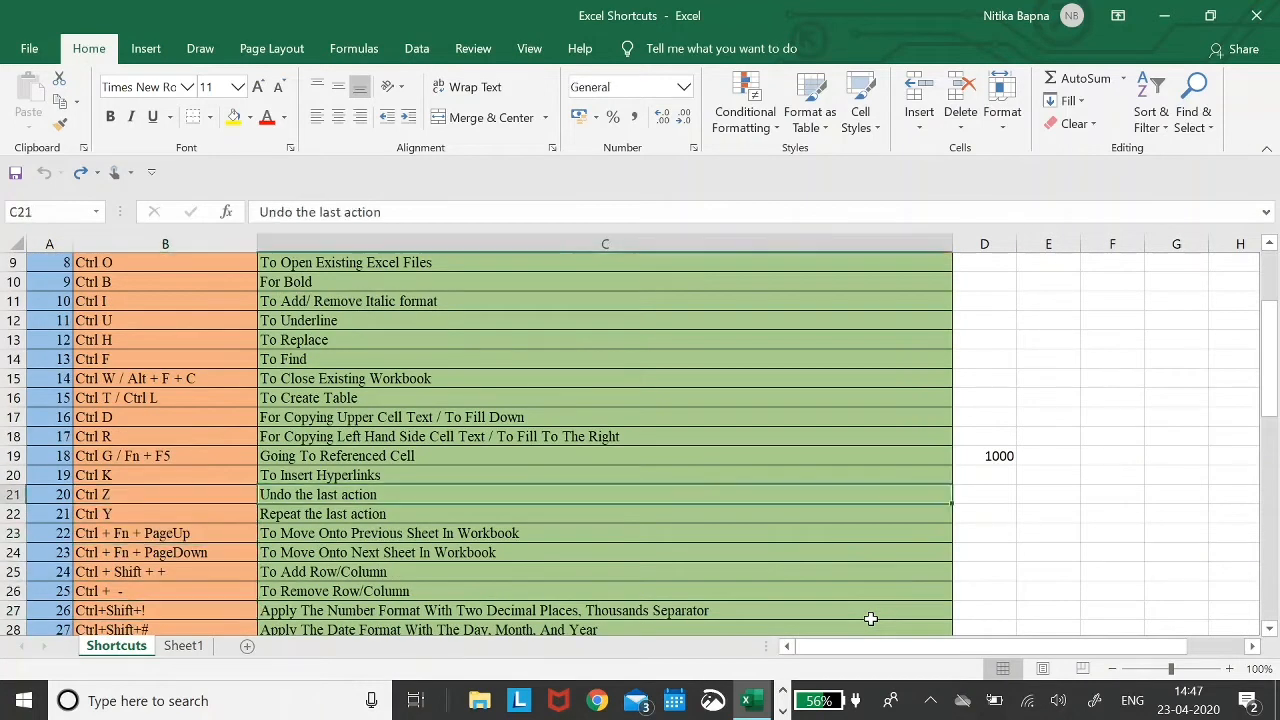
pyautogui.press('Down')
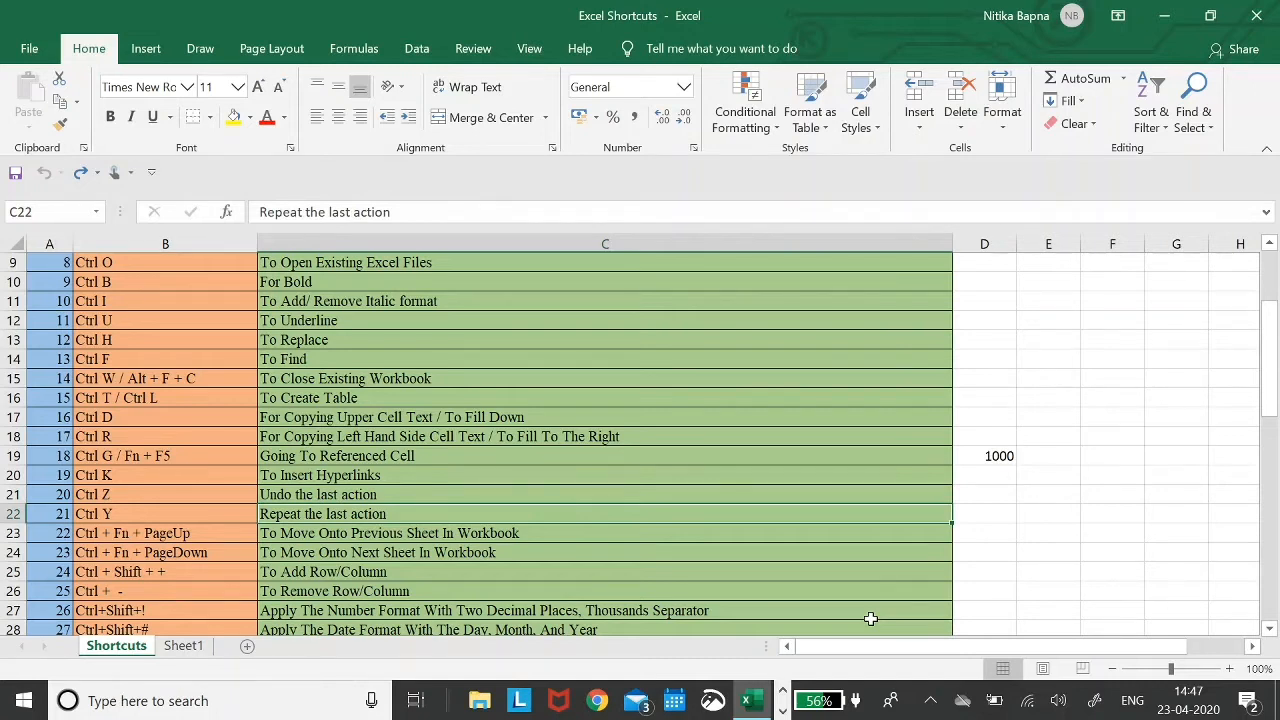
pyautogui.hotkey('ctrl', 'y')
pyautogui.hotkey('ctrl', 'y')
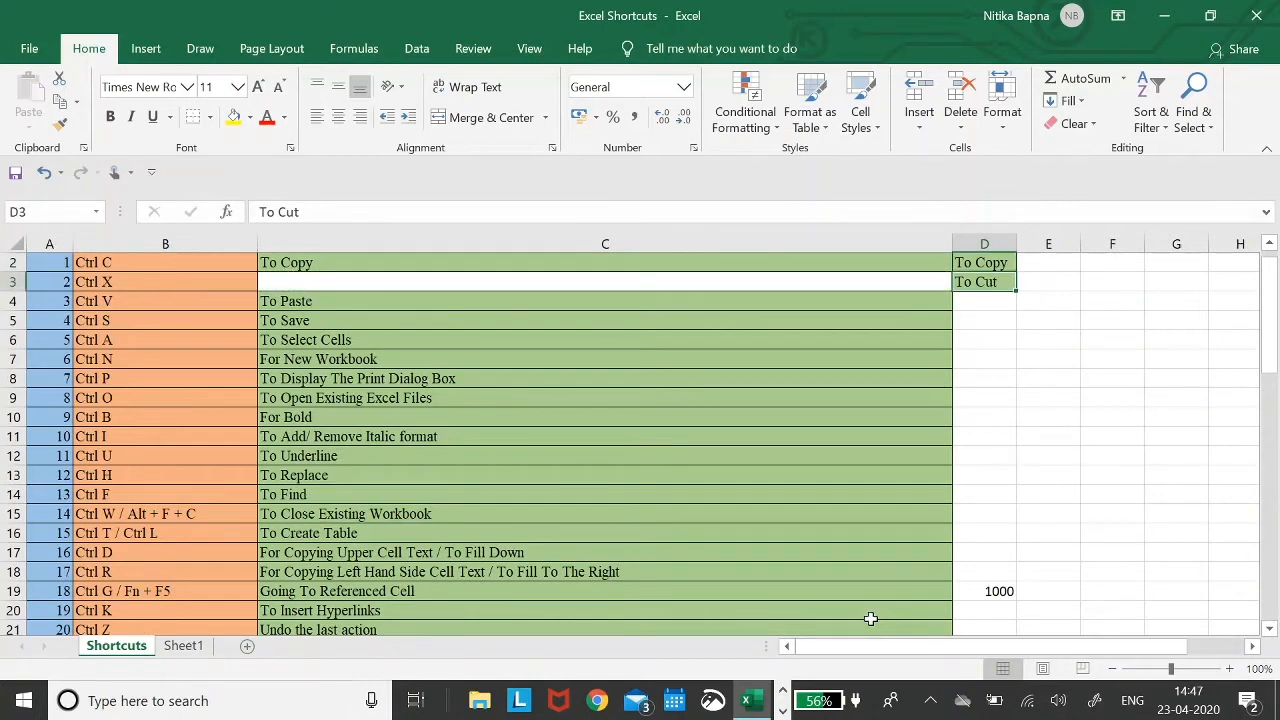
# - Undo the cut and paste so column D empties and To Cut returns to C3
pyautogui.hotkey('ctrl', 'z')
pyautogui.hotkey('ctrl', 'z')
pyautogui.press('Left')
pyautogui.press('Left')
pyautogui.press('Left')
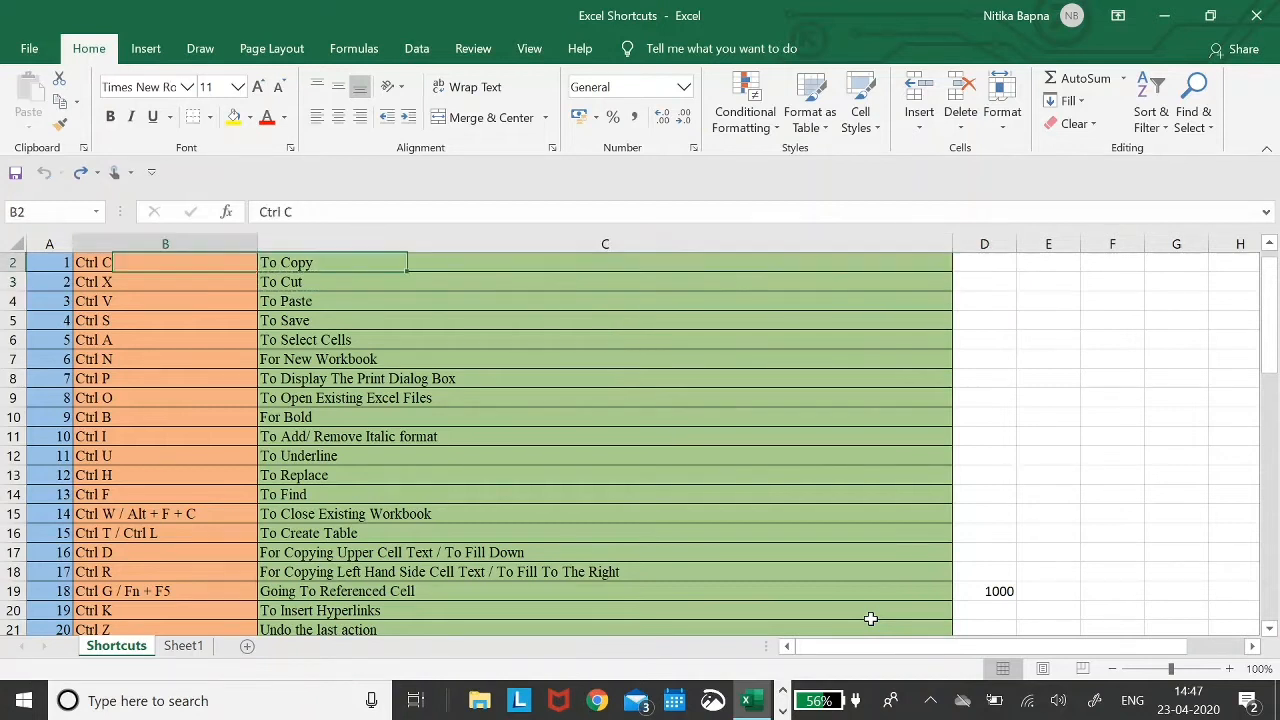
pyautogui.press('Down')
pyautogui.press('Down')
pyautogui.press('Right')
pyautogui.press('Down')
pyautogui.press('Right')
pyautogui.press('Left')
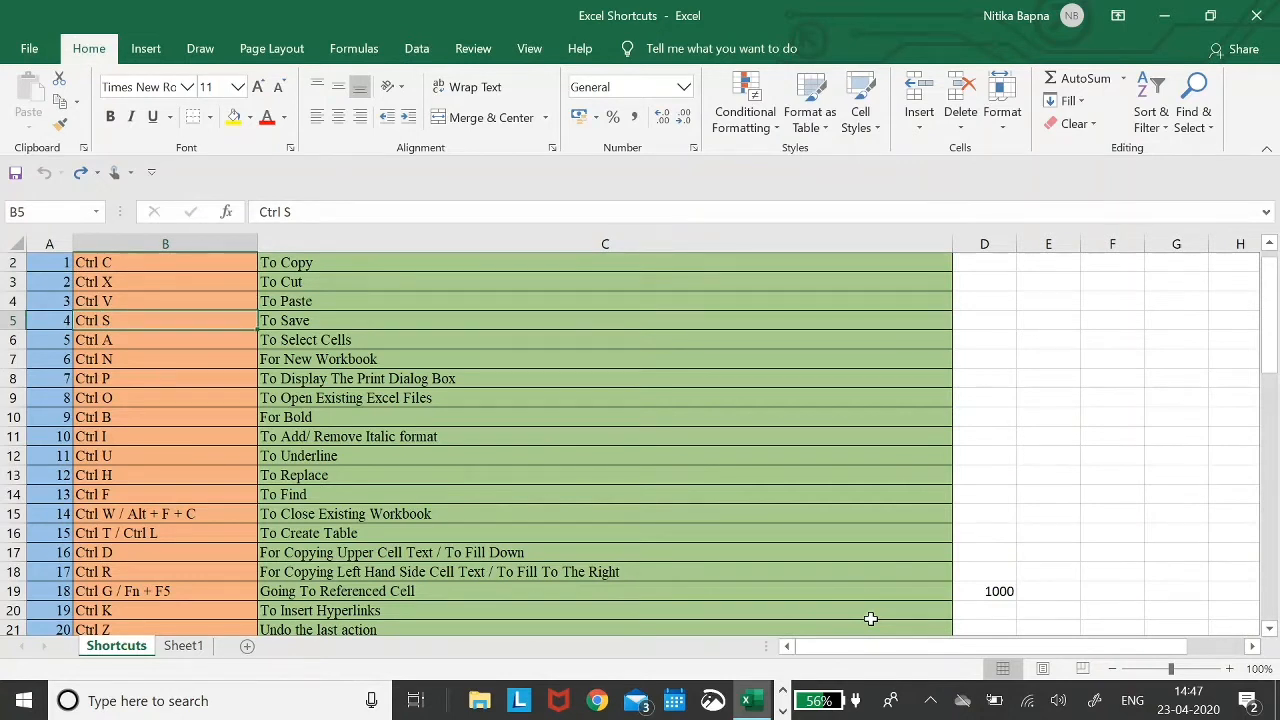
pyautogui.press('Down')
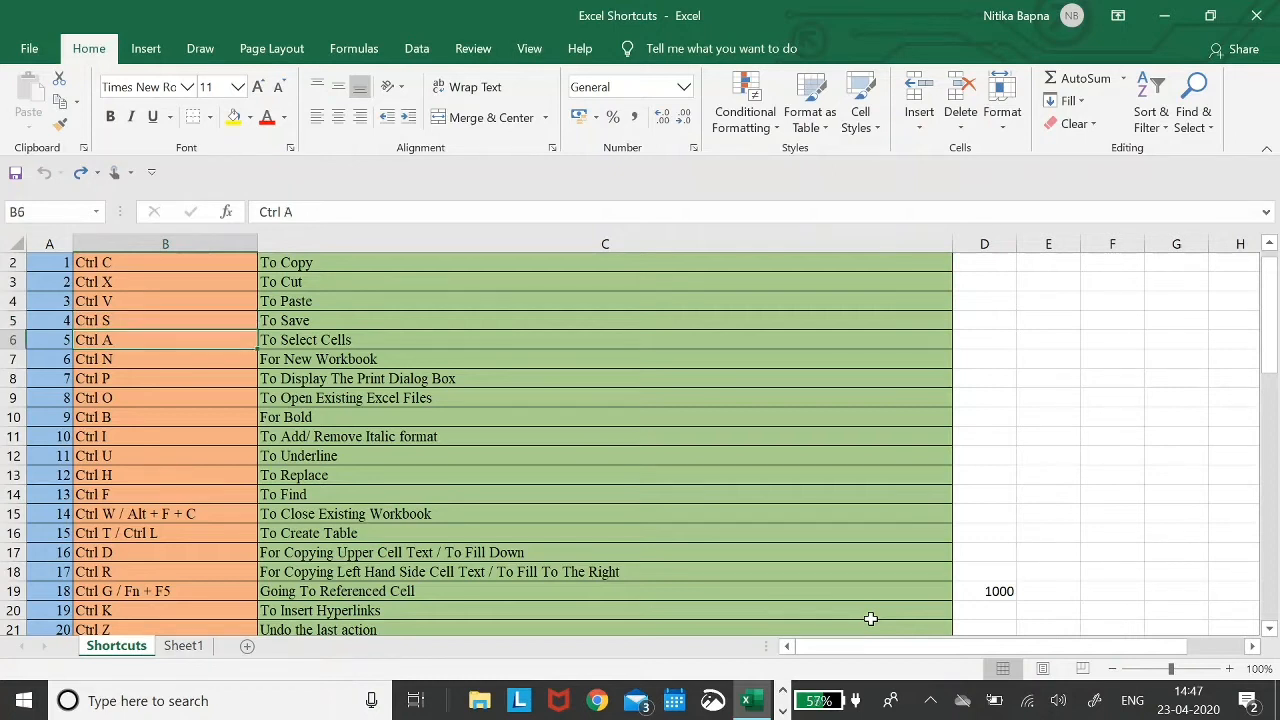
pyautogui.press('Right')
pyautogui.press('Left')
pyautogui.press('Left')
pyautogui.hotkey('ctrl', 'a')
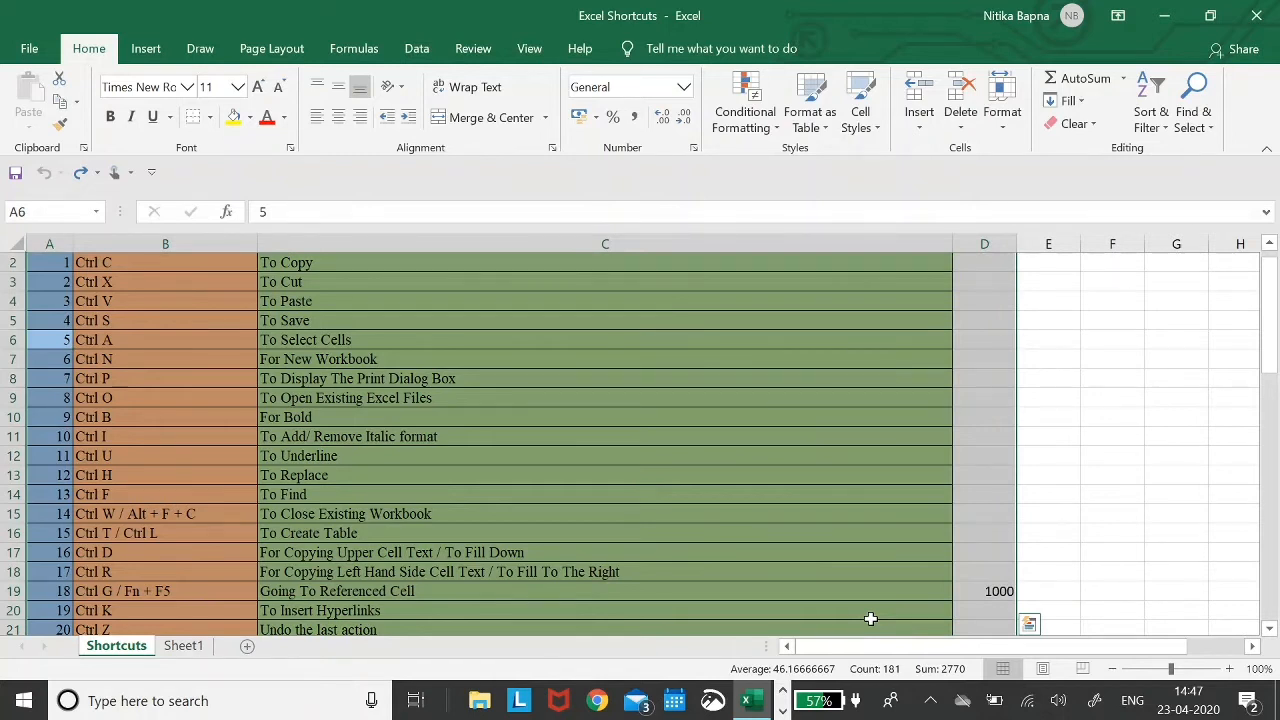
pyautogui.scroll(-16, 870, 619)
pyautogui.scroll(1, 870, 619)
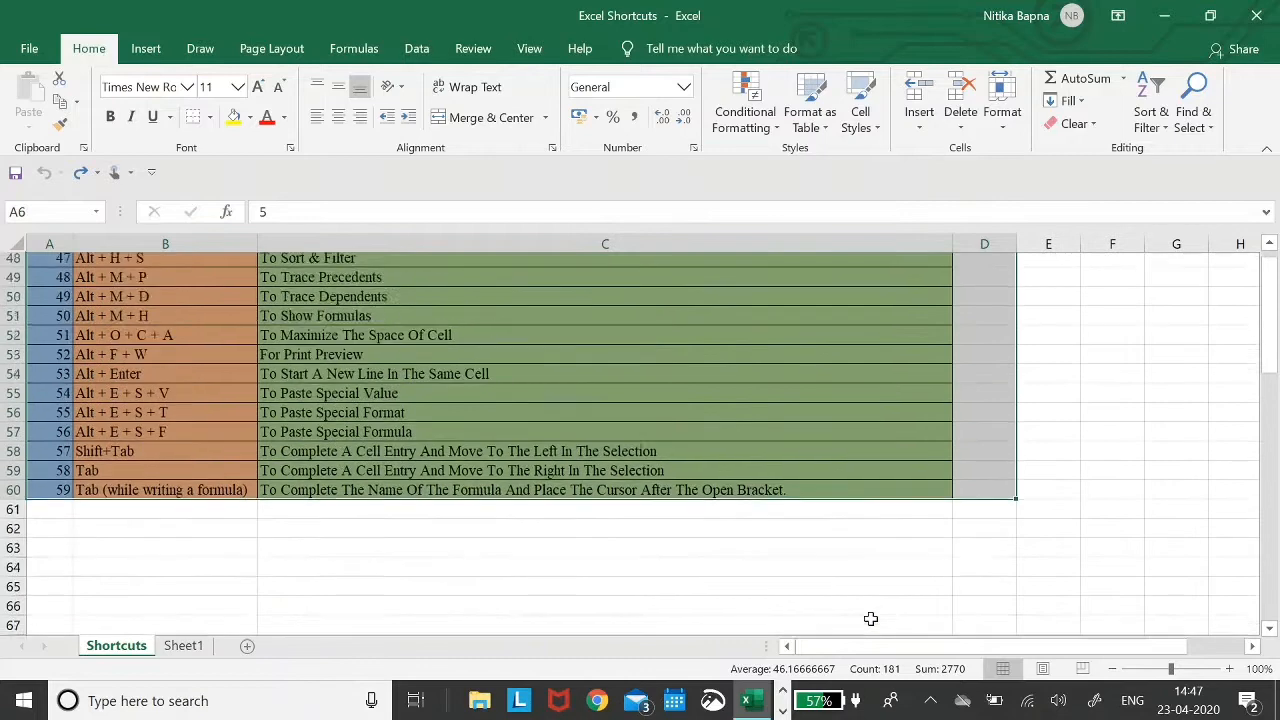
pyautogui.scroll(16, 870, 619)
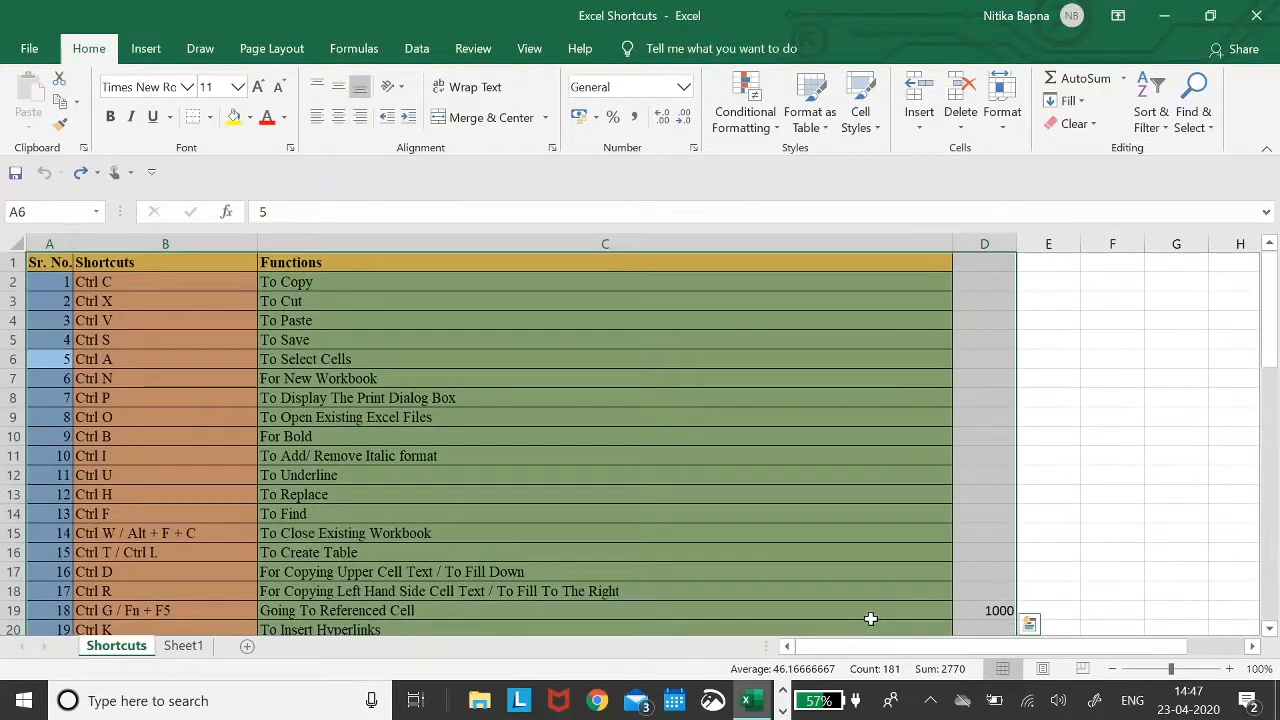
pyautogui.press('Down')
pyautogui.press('Down')
pyautogui.press('Down')
pyautogui.press('Down')
pyautogui.press('Down')
pyautogui.press('Down')
pyautogui.press('Down')
pyautogui.press('Down')
pyautogui.press('Up')
pyautogui.press('Up')
pyautogui.press('Up')
pyautogui.press('Up')
pyautogui.press('Up')
pyautogui.press('Right')
pyautogui.press('Up')
pyautogui.press('Up')
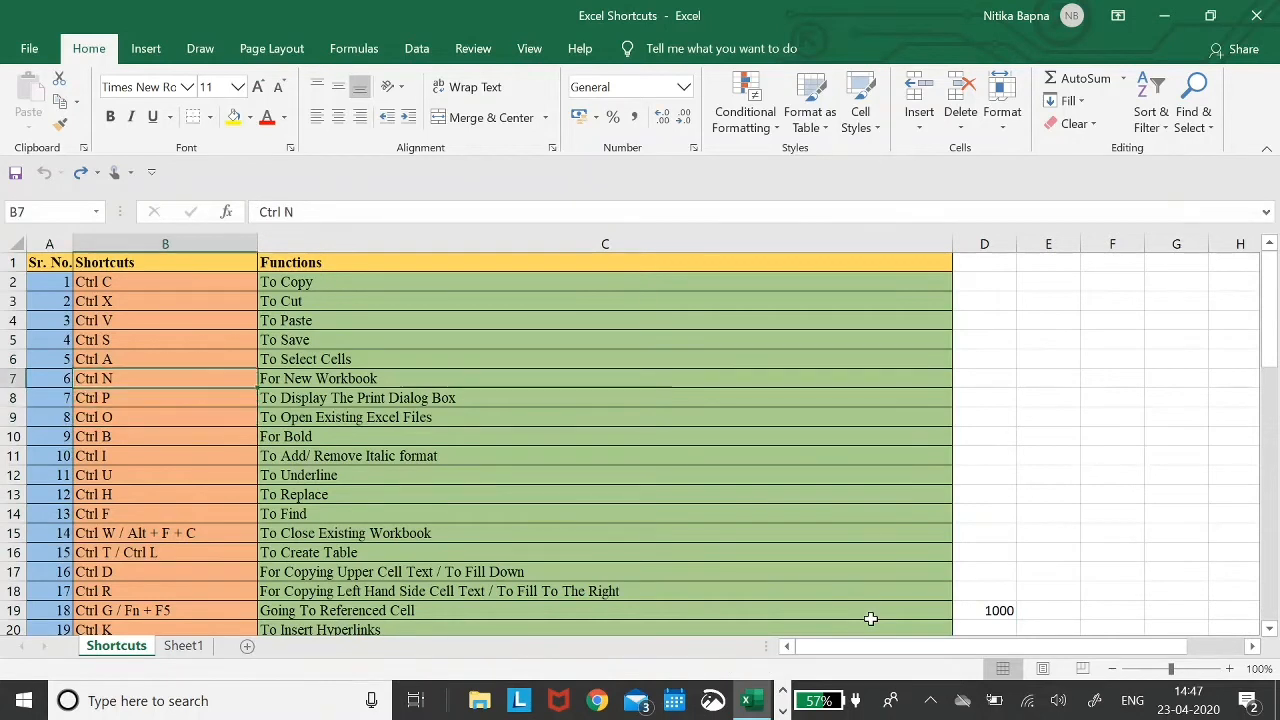
pyautogui.hotkey('ctrl', 'n')
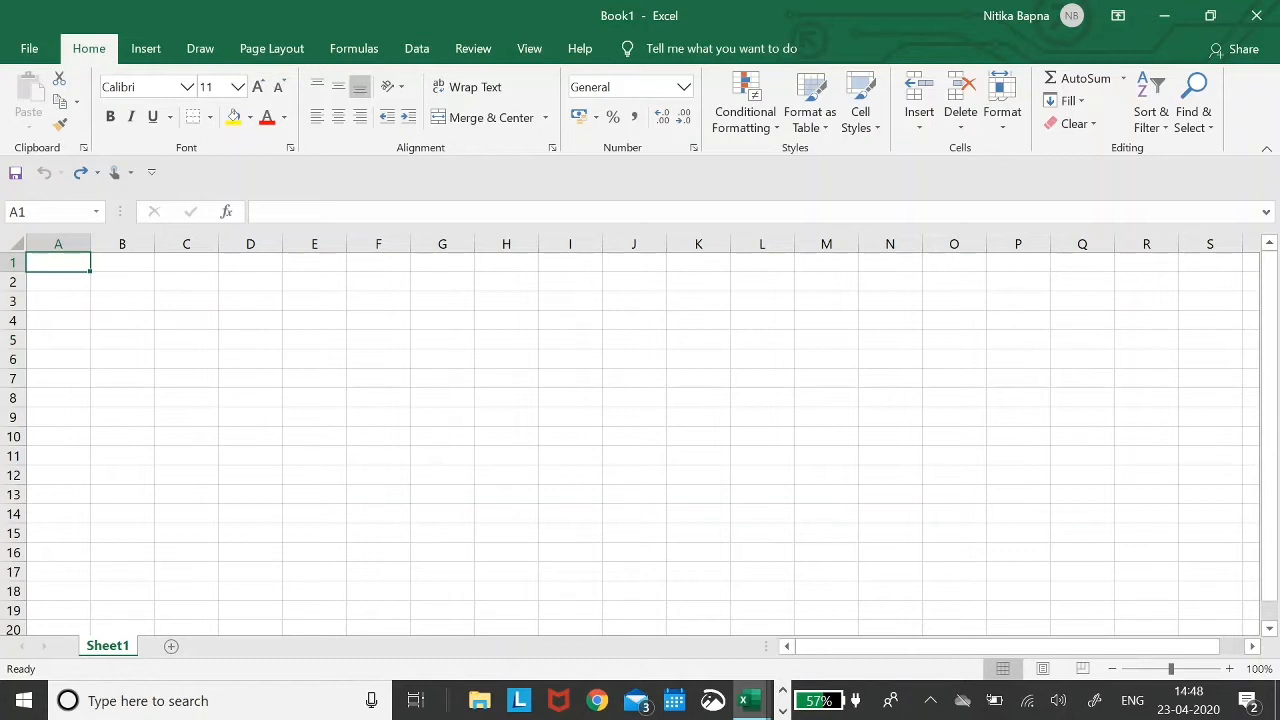
pyautogui.hotkey('ctrl', 'w')
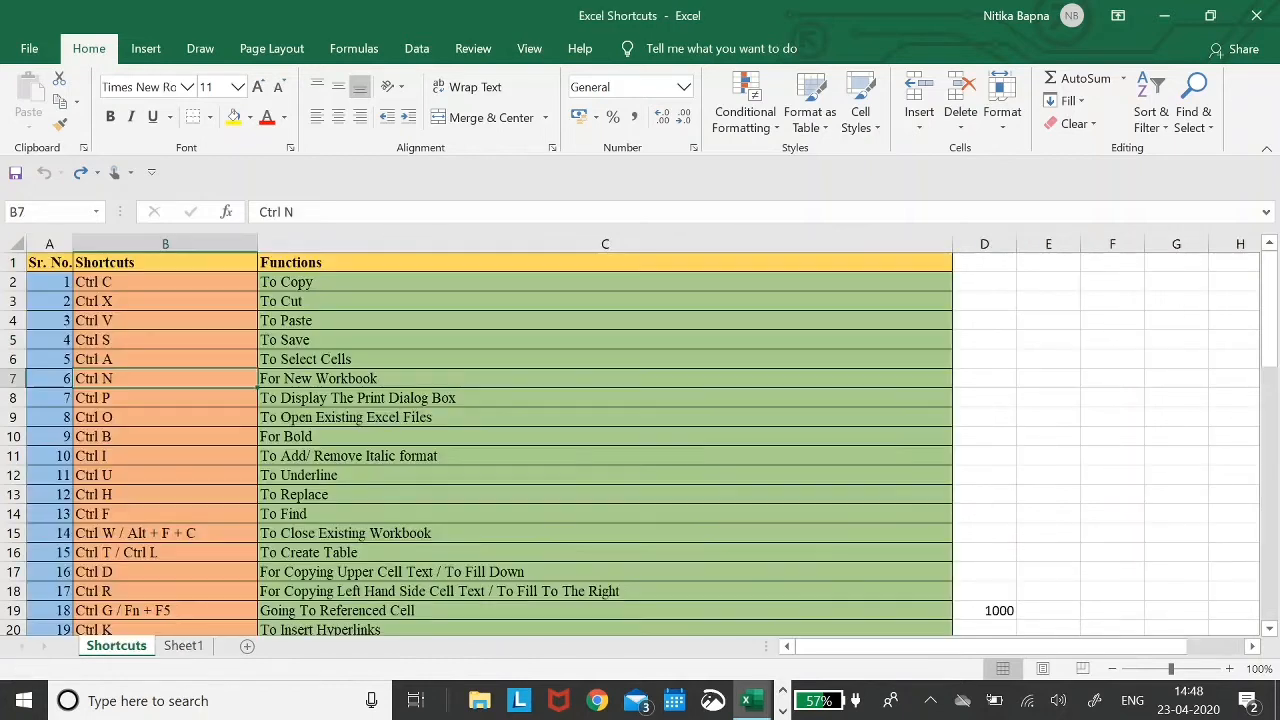
pyautogui.press('Down')
pyautogui.press('Down')
pyautogui.press('Down')
pyautogui.press('Down')
pyautogui.press('Down')
pyautogui.press('Down')
pyautogui.press('Down')
pyautogui.press('Down')
pyautogui.press('Down')
pyautogui.press('Down')
pyautogui.press('Up')
pyautogui.press('Up')
pyautogui.press('Right')
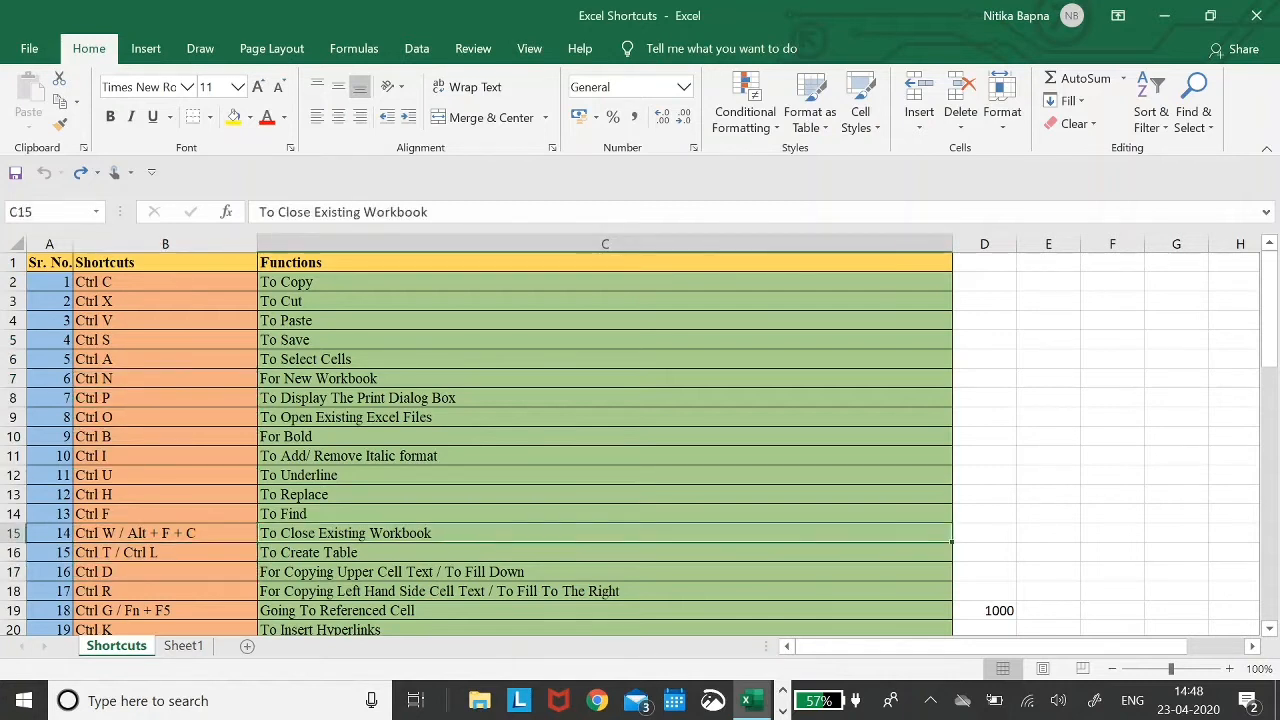
pyautogui.press('Left')
pyautogui.press('Up')
pyautogui.press('Up')
pyautogui.press('Up')
pyautogui.press('Up')
pyautogui.press('Up')
pyautogui.press('Up')
pyautogui.press('Up')
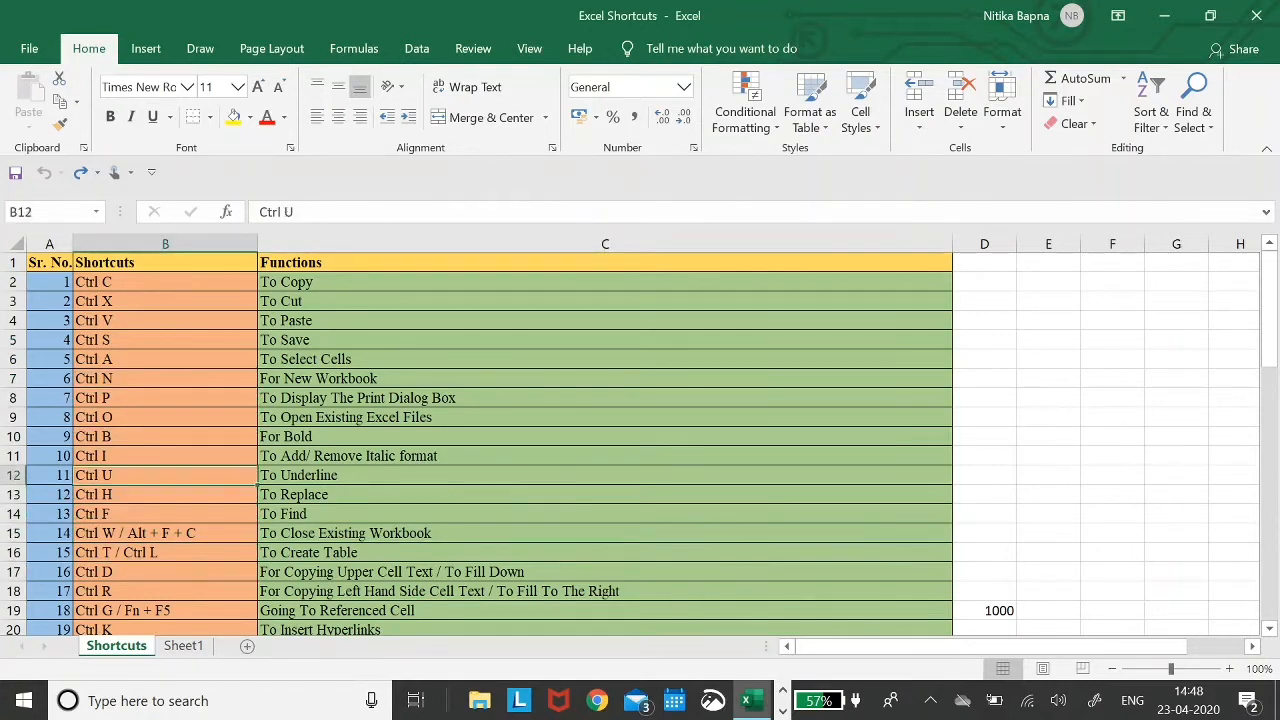
pyautogui.press('Right')
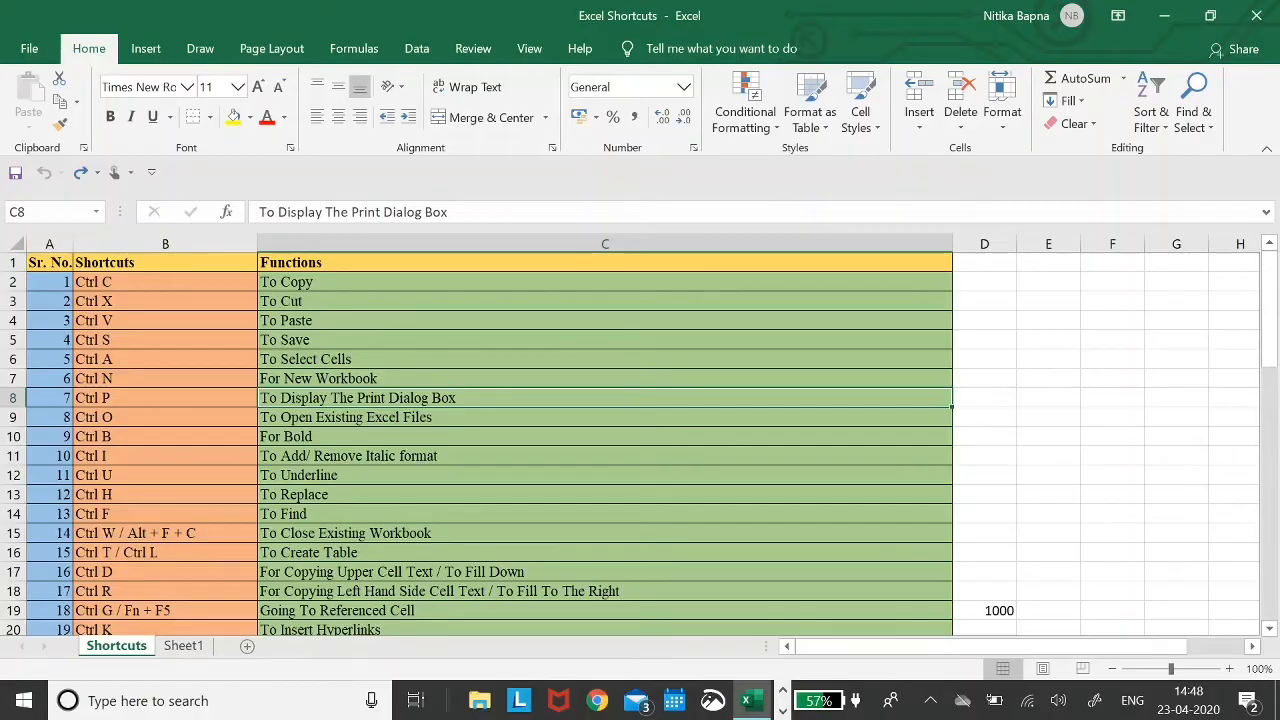
pyautogui.hotkey('ctrl', 'p')
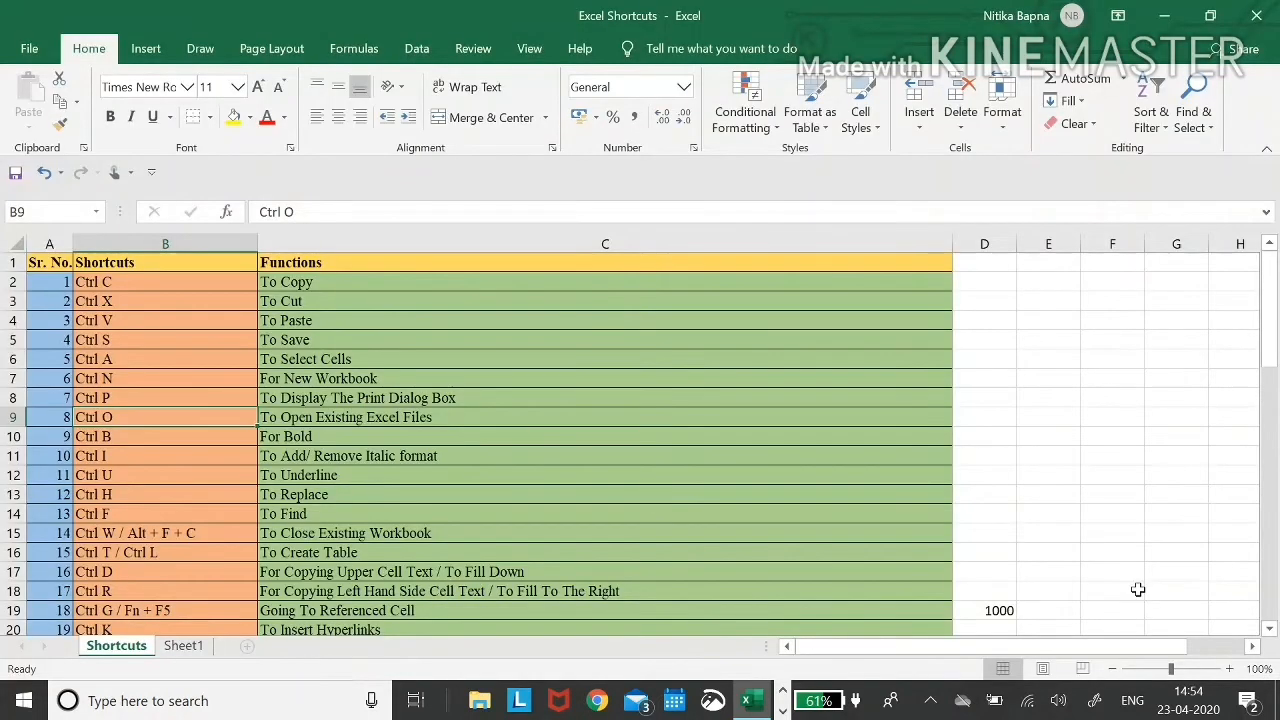
pyautogui.press('Right')
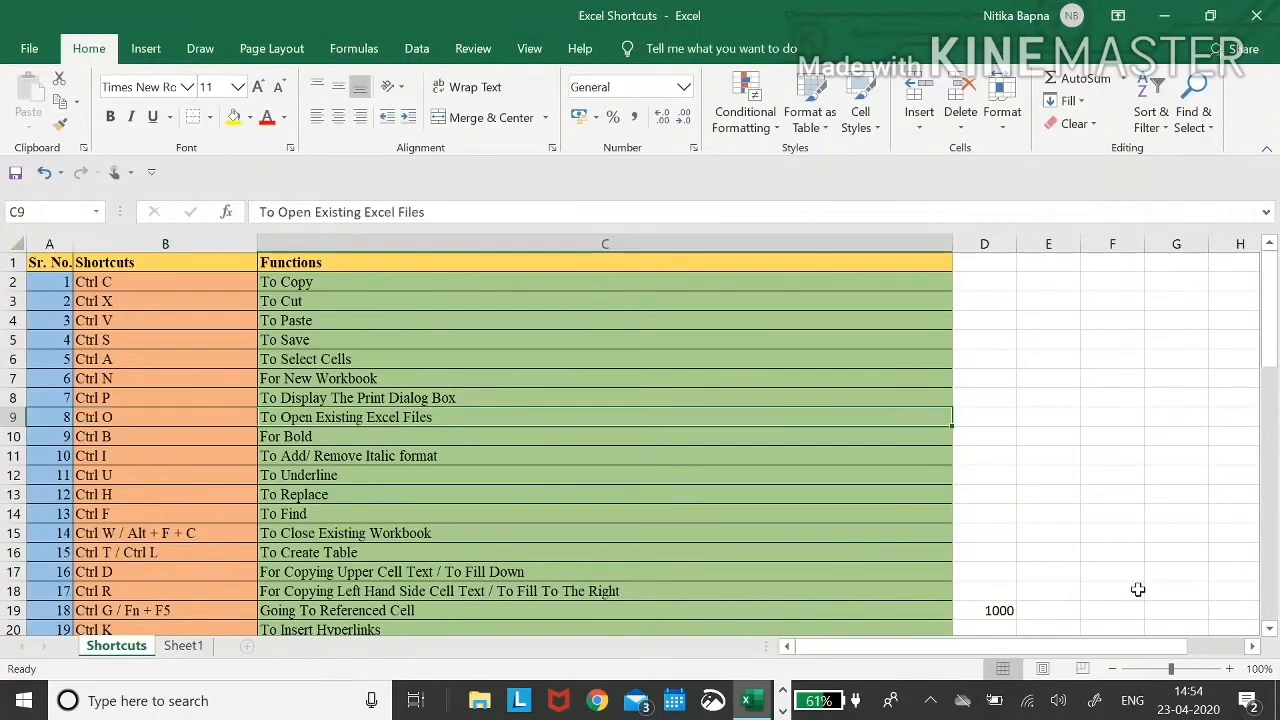
pyautogui.hotkey('ctrl', 'o')
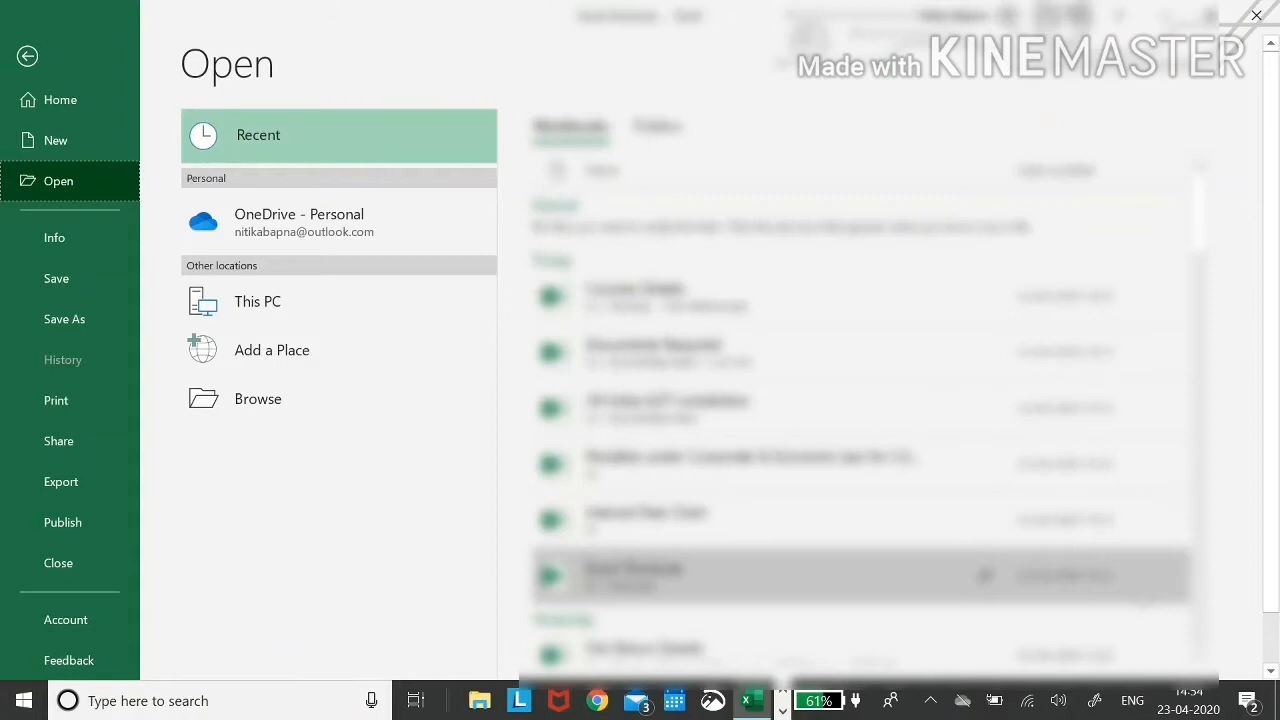
pyautogui.scroll(-10, 869, 410)
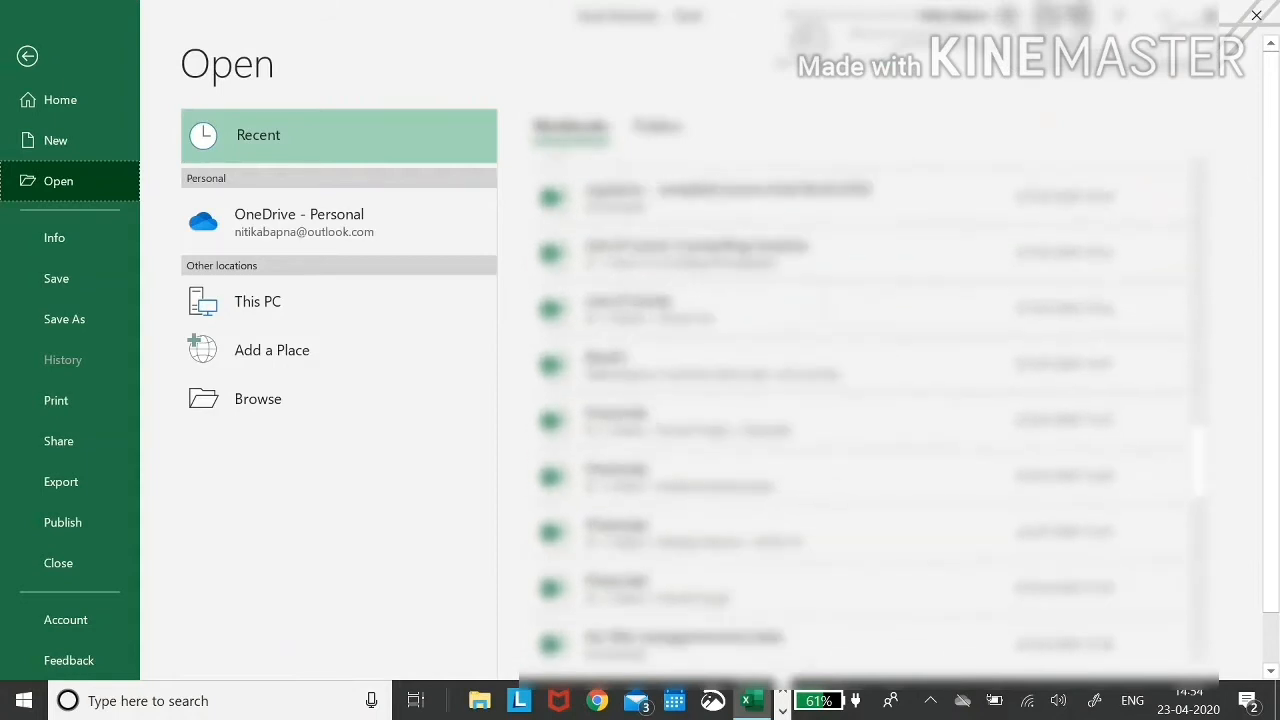
pyautogui.click(1257, 15)
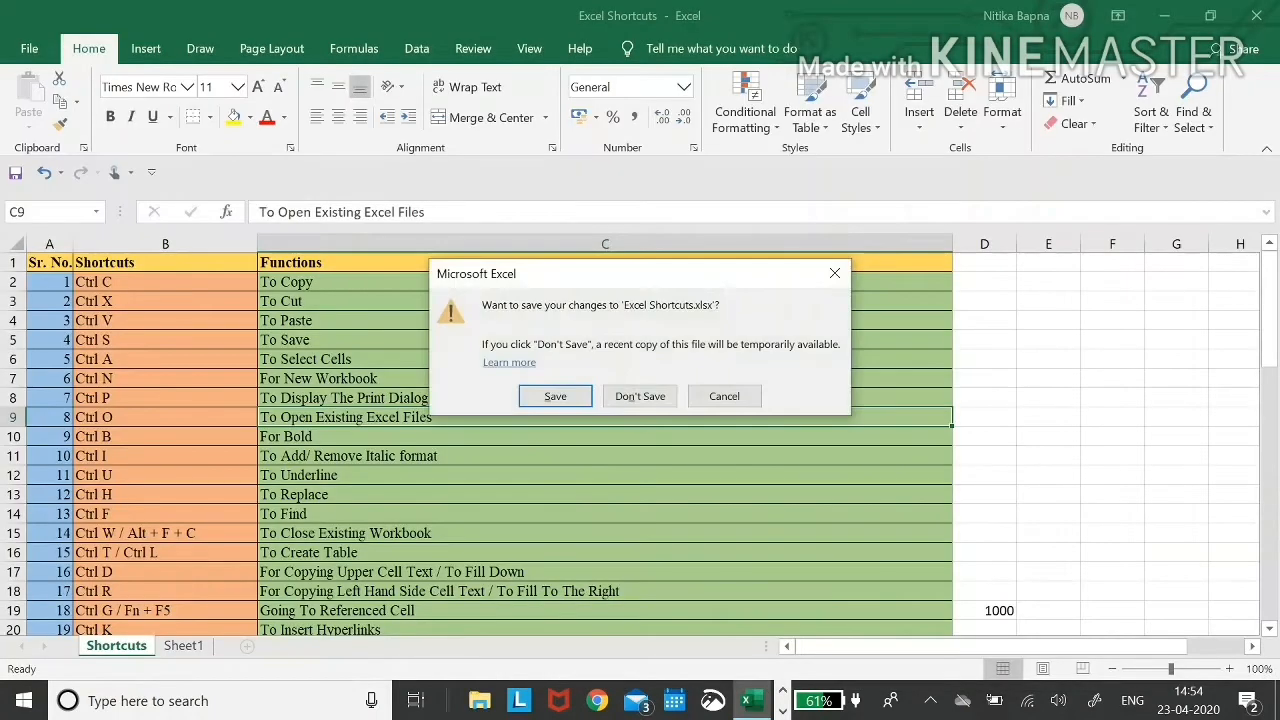
pyautogui.press('Escape')
pyautogui.press('Left')
pyautogui.press('Down')
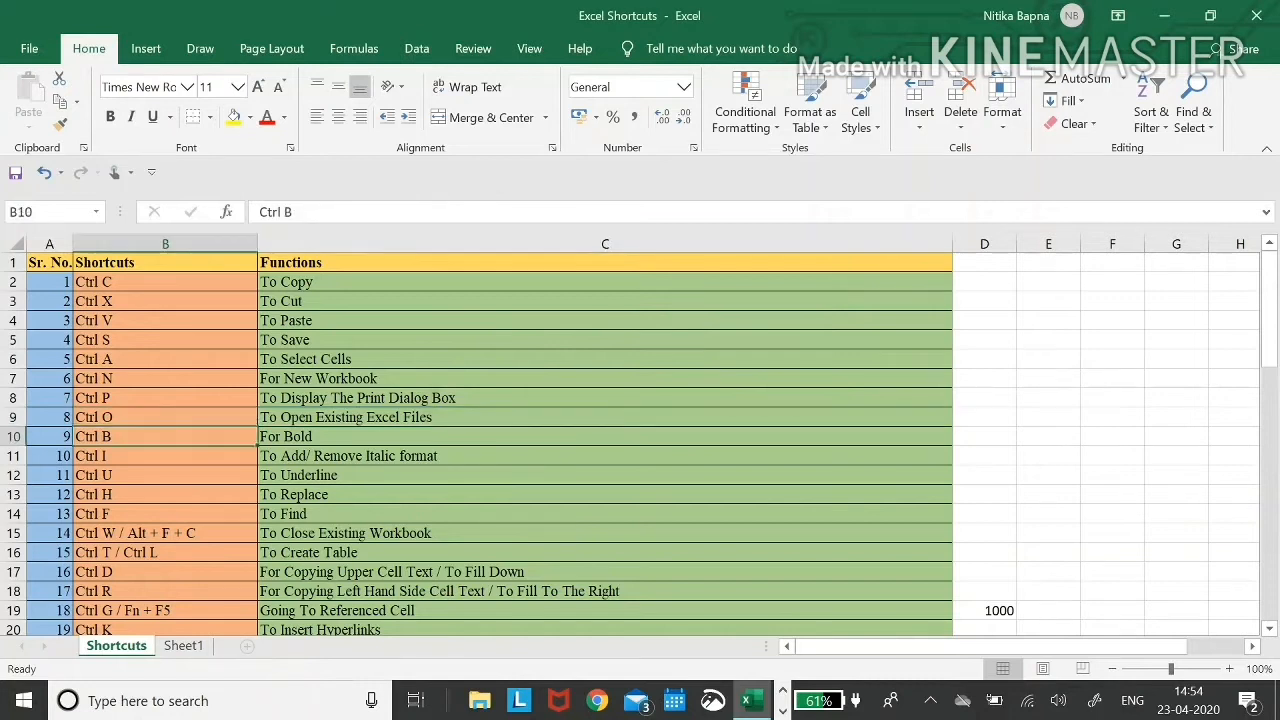
pyautogui.hotkey('shift', 'Down')
pyautogui.hotkey('shift', 'Down')
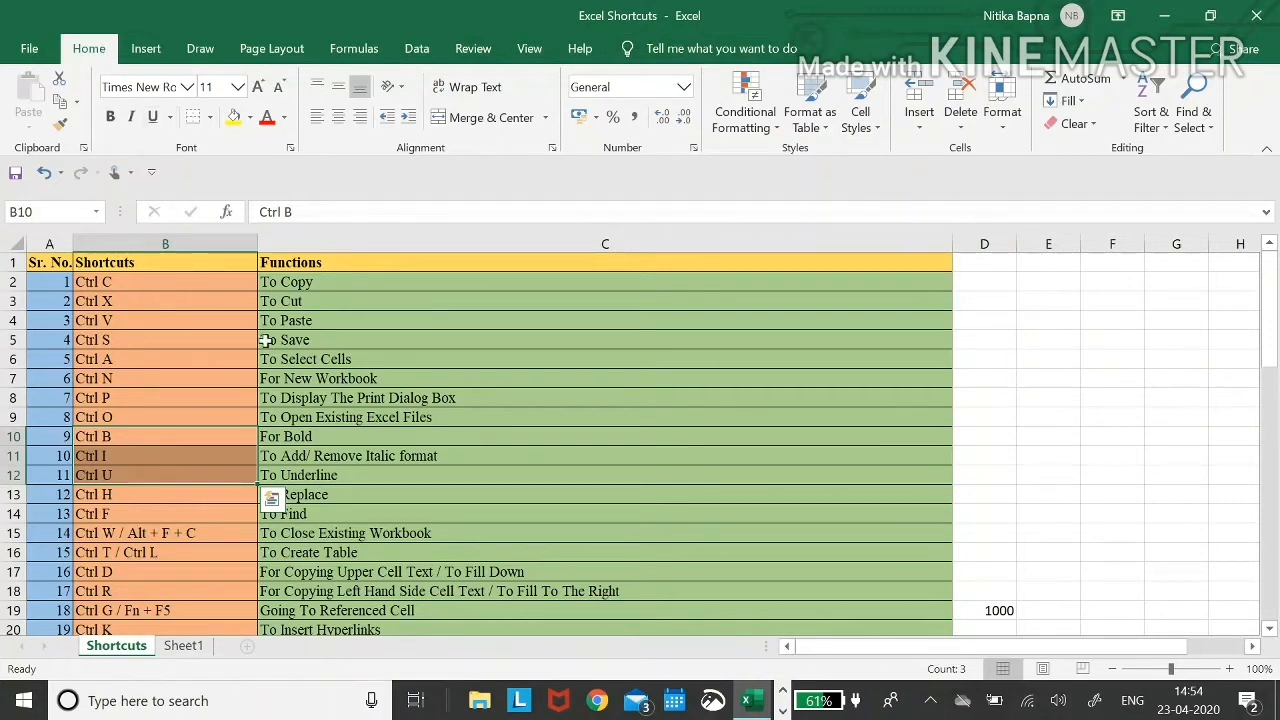
# - Make the For Bold entry bold and the next description italic
pyautogui.press('Right')
pyautogui.hotkey('ctrl', 'b')
pyautogui.press('Down')
pyautogui.hotkey('ctrl', 'i')
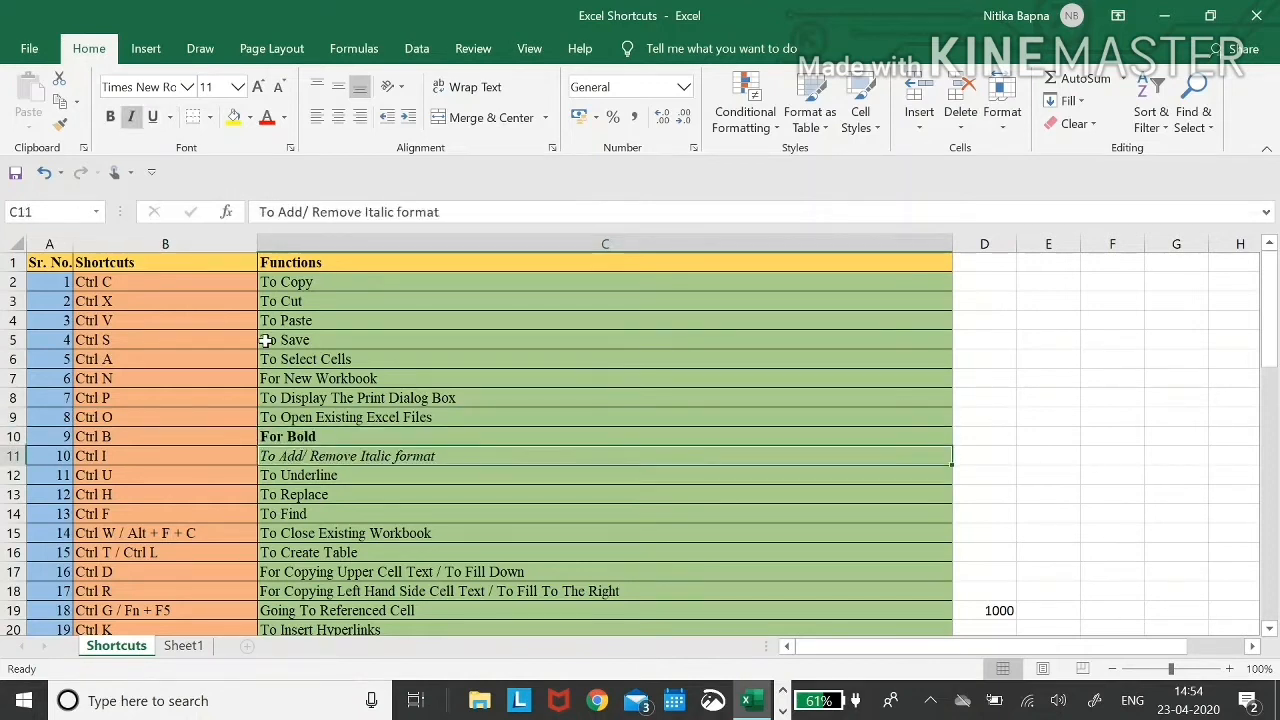
# - Remove the italic from To Underline in C12 and underline it instead
pyautogui.press('Down')
pyautogui.hotkey('ctrl', 'i')
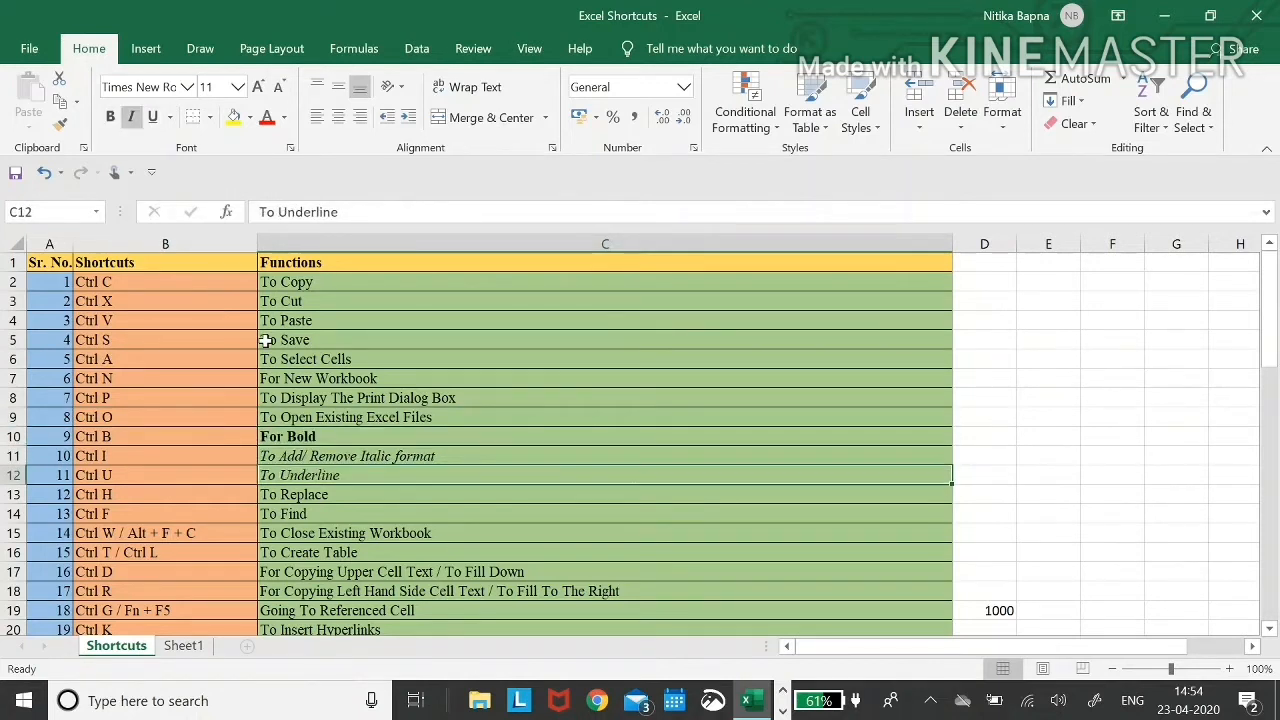
pyautogui.press('Down')
pyautogui.hotkey('ctrl', 'z')
pyautogui.hotkey('ctrl', 'u')
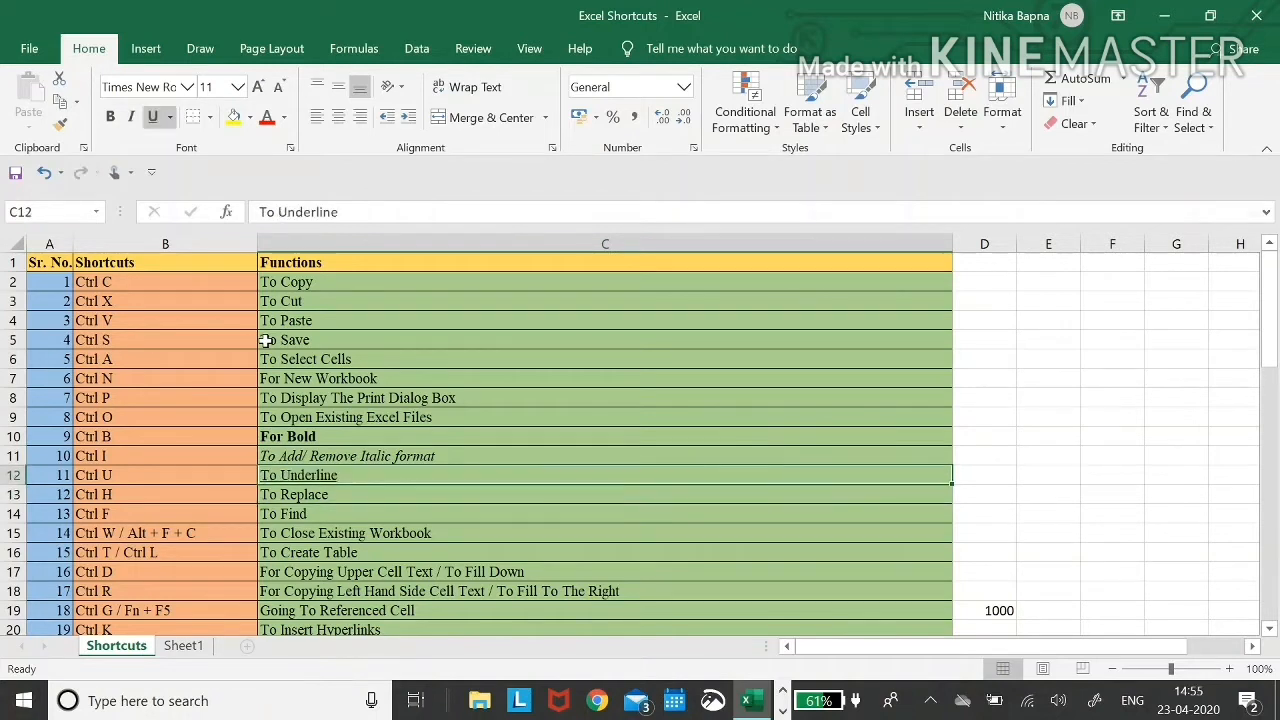
pyautogui.press('Down')
pyautogui.press('Up')
# - Open Find and Replace from the Ctrl H cell in B13
pyautogui.press('Left')
pyautogui.press('Down')
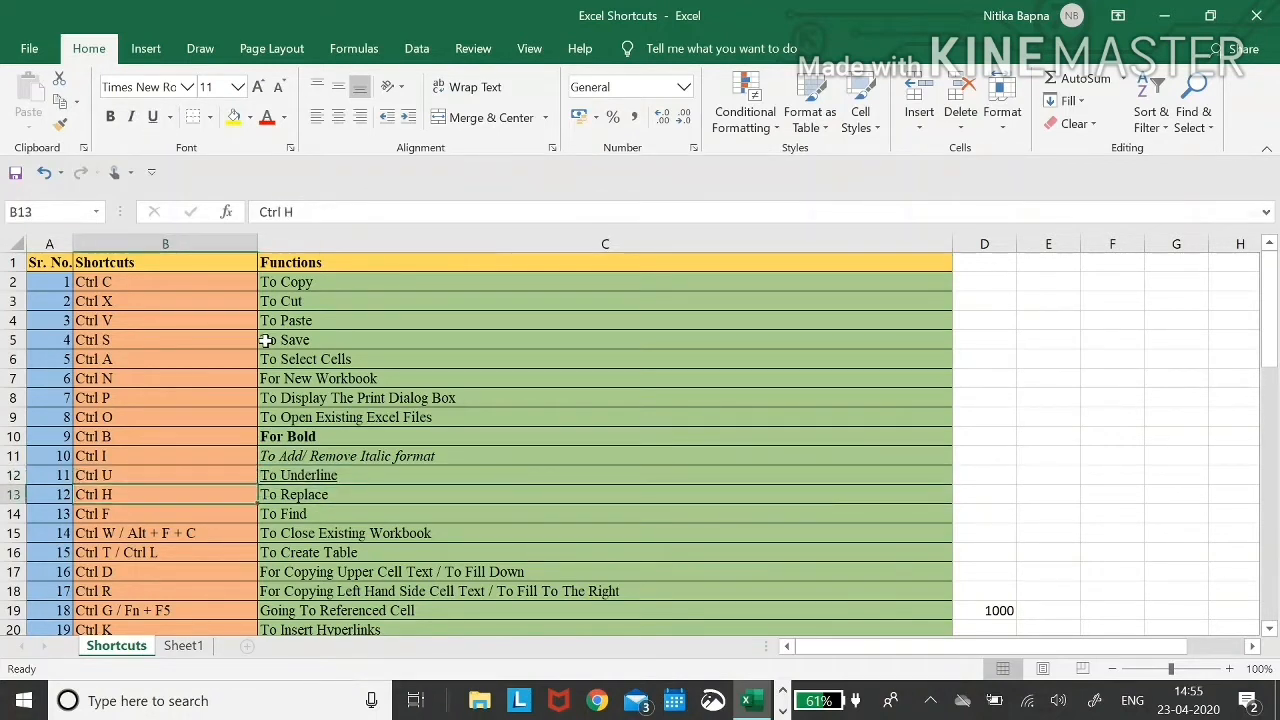
pyautogui.press('Right')
pyautogui.press('Down')
pyautogui.press('Left')
pyautogui.press('Up')
pyautogui.hotkey('ctrl', 'f')
pyautogui.hotkey('ctrl', 'h')
pyautogui.hotkey('ctrl', 'f')
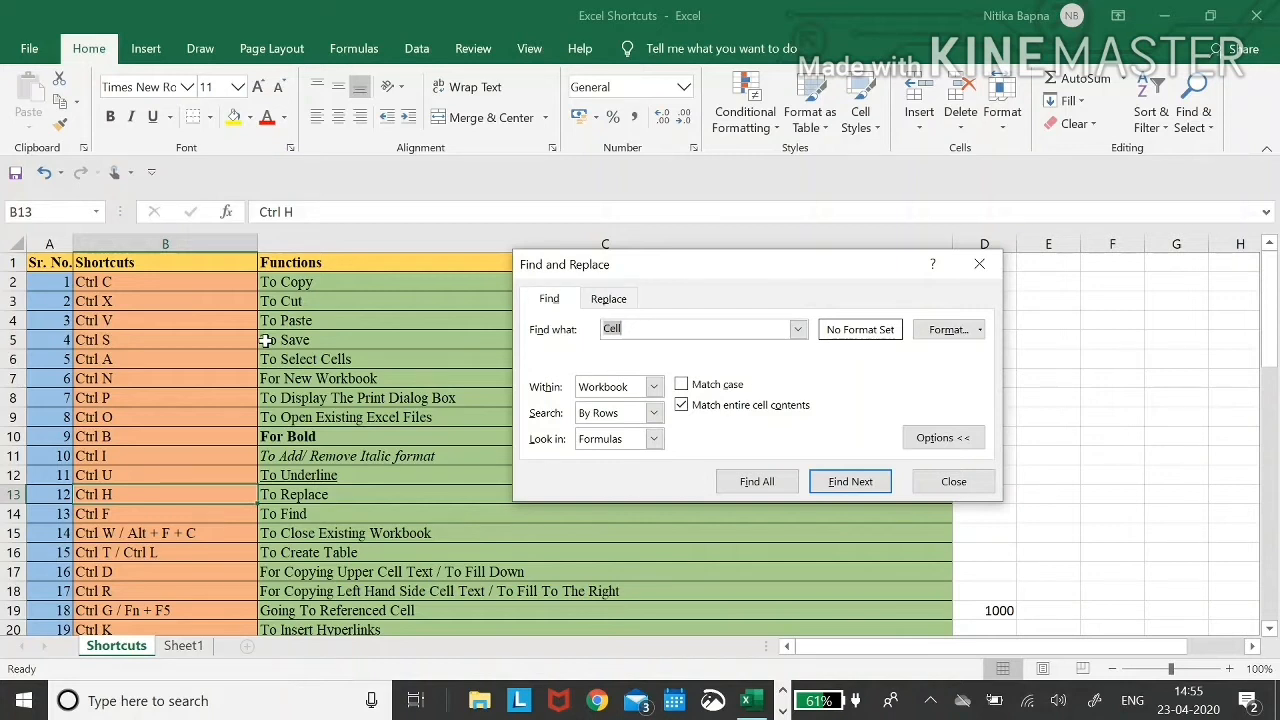
# - Delete 'Cell' from Find what, review the Find and Replace tabs, then close the dialog
pyautogui.press('BackSpace')
pyautogui.hotkey('ctrl', 'h')
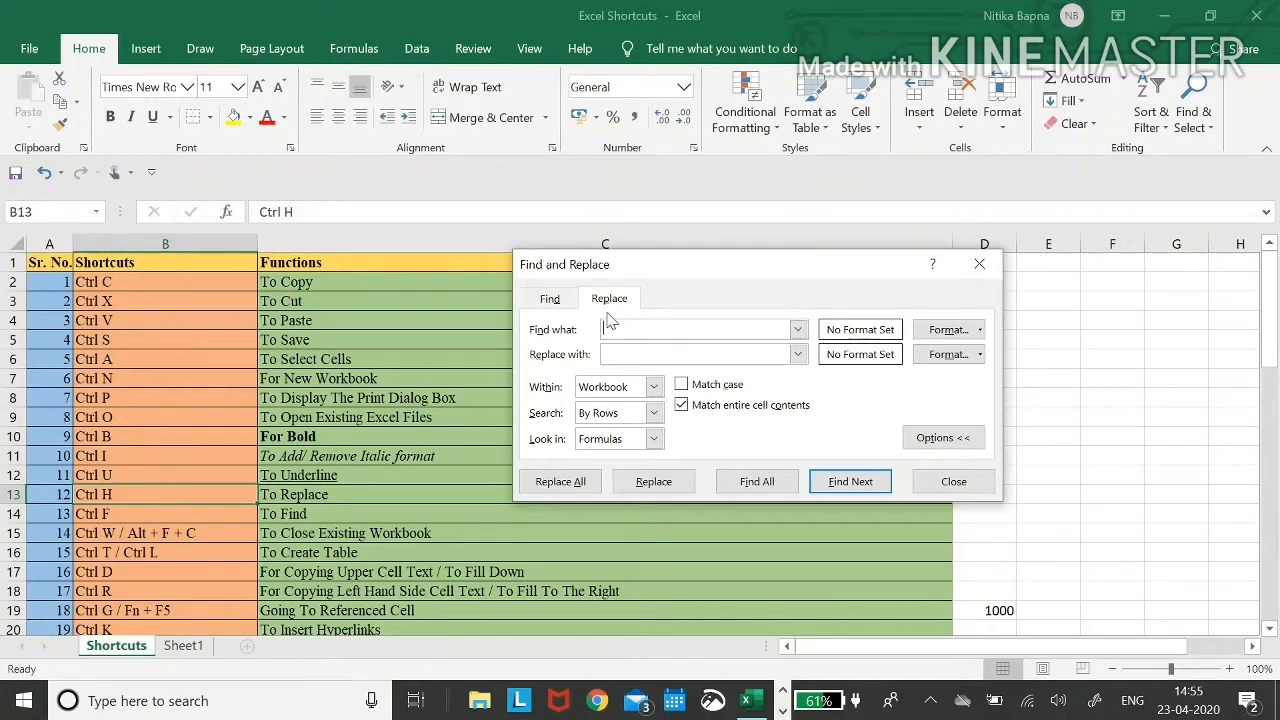
pyautogui.hotkey('ctrl', 'f')
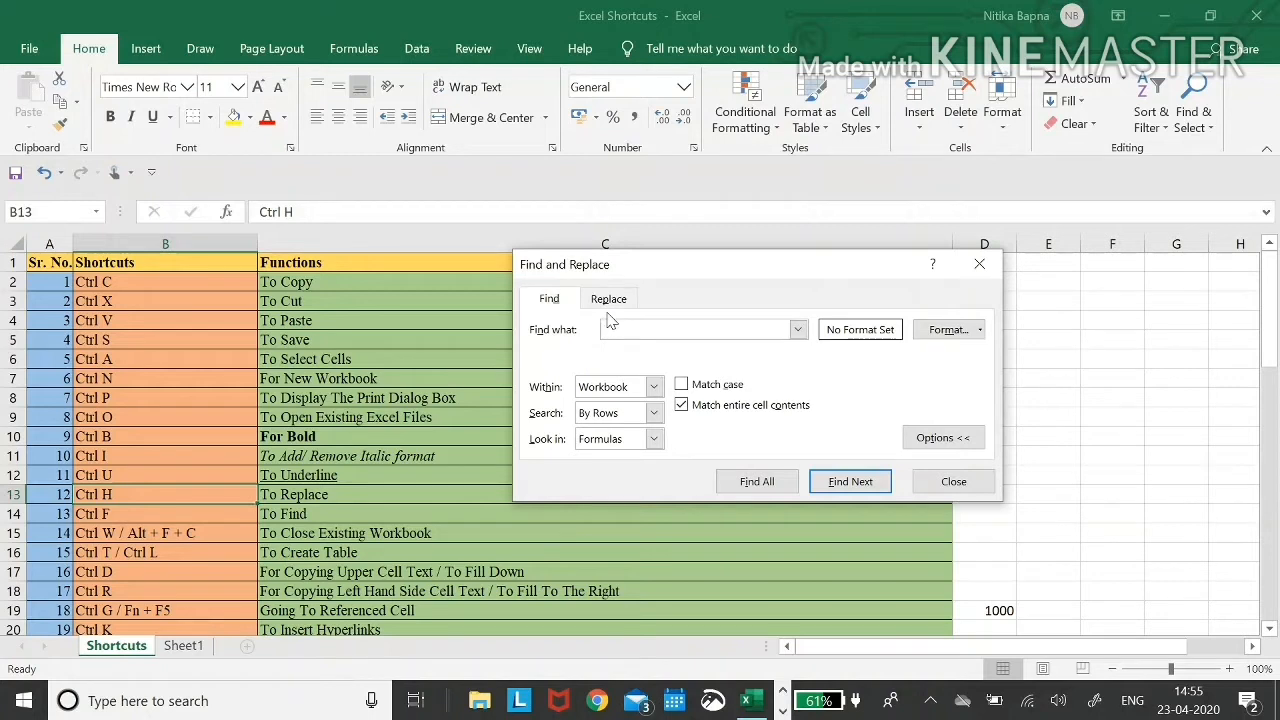
pyautogui.hotkey('ctrl', 'h')
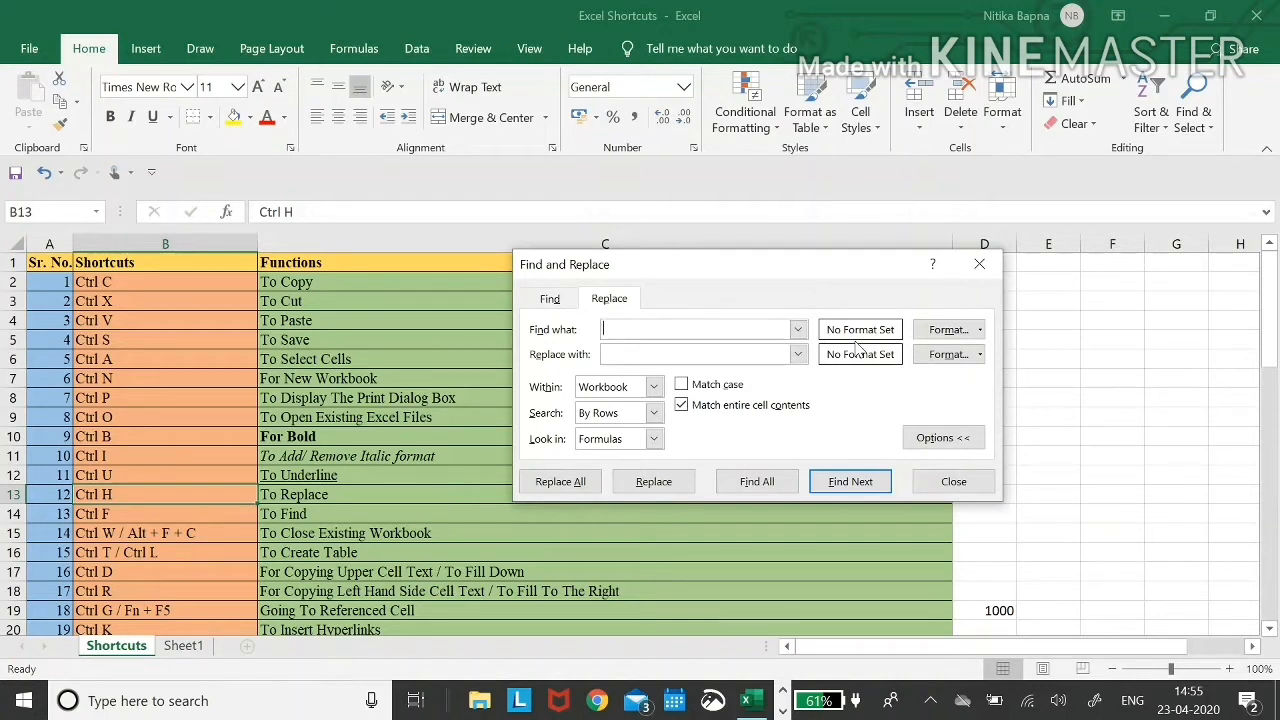
pyautogui.hotkey('alt', 'e')
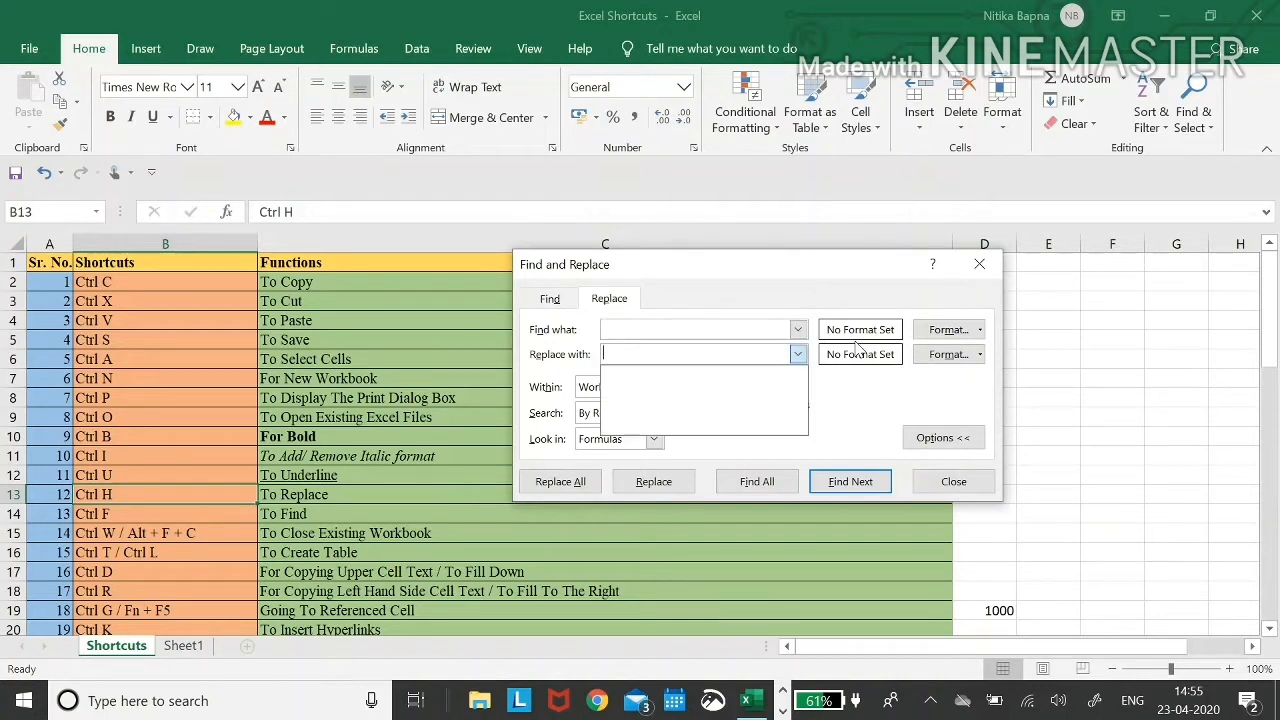
pyautogui.click(951, 482)
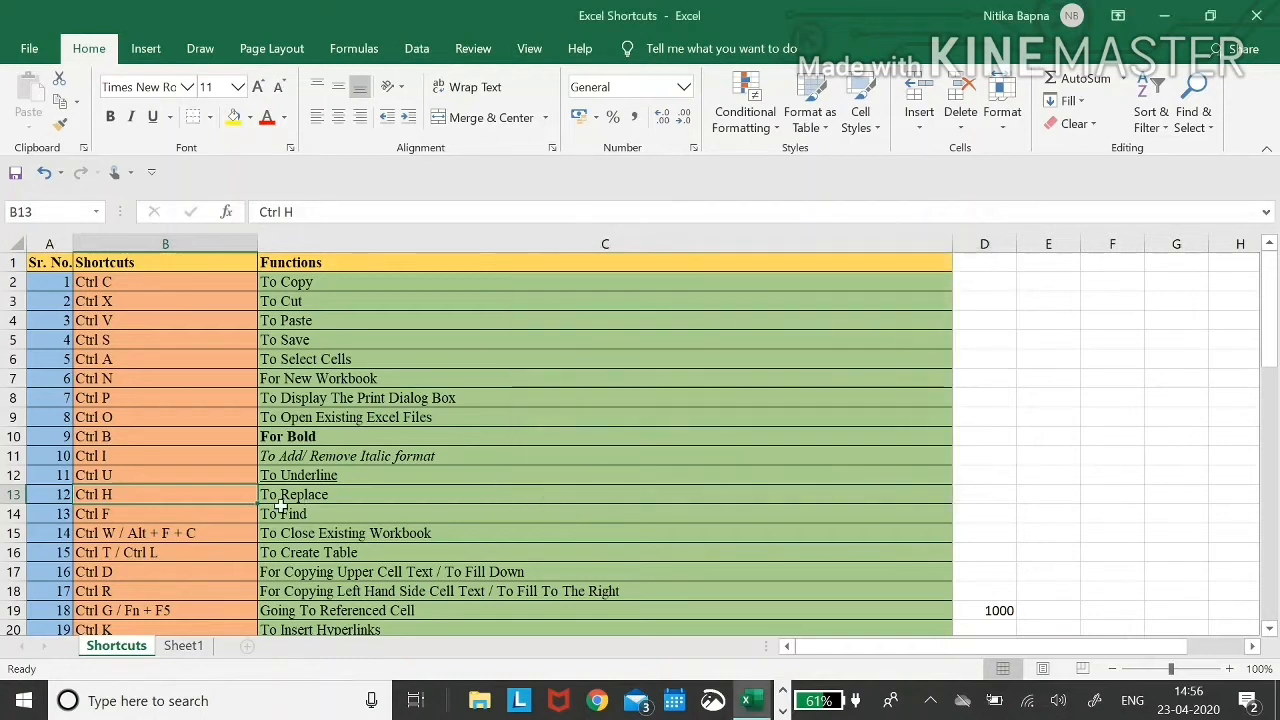
pyautogui.press('Down')
pyautogui.press('Up')
pyautogui.press('Right')
pyautogui.press('Left')
pyautogui.press('Down')
pyautogui.press('Right')
pyautogui.press('Left')
pyautogui.press('Down')
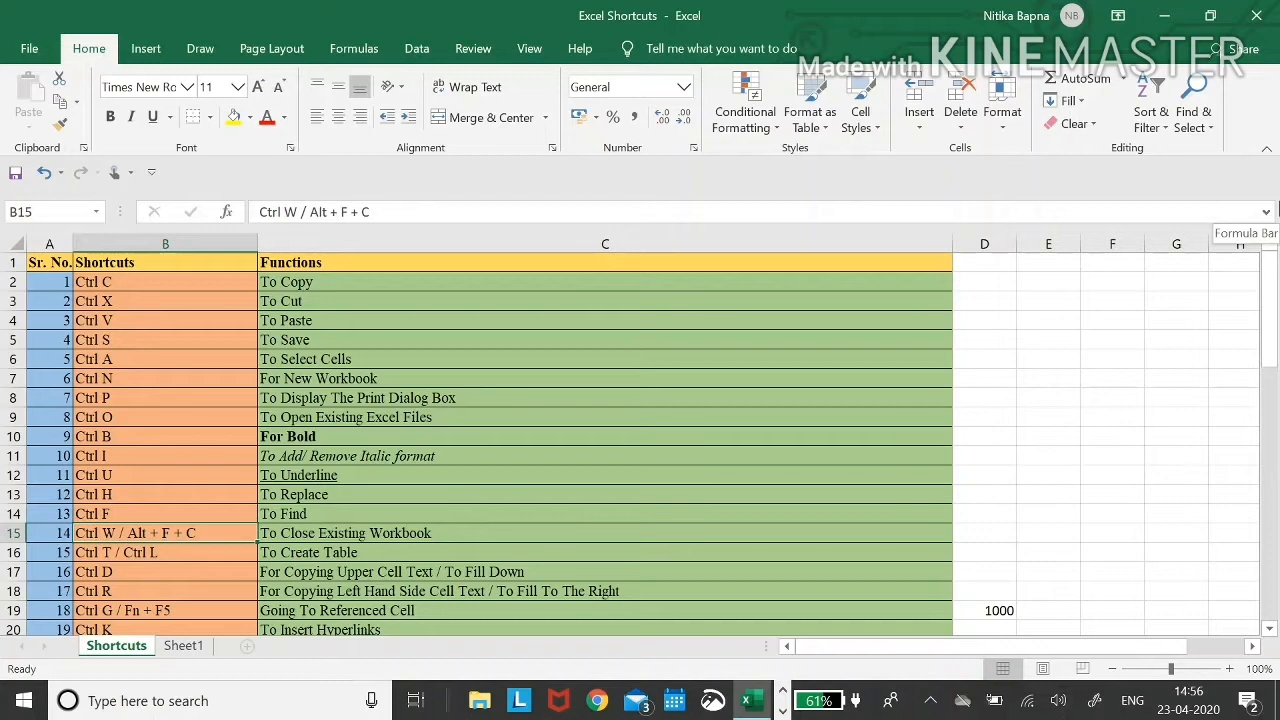
pyautogui.press('Right')
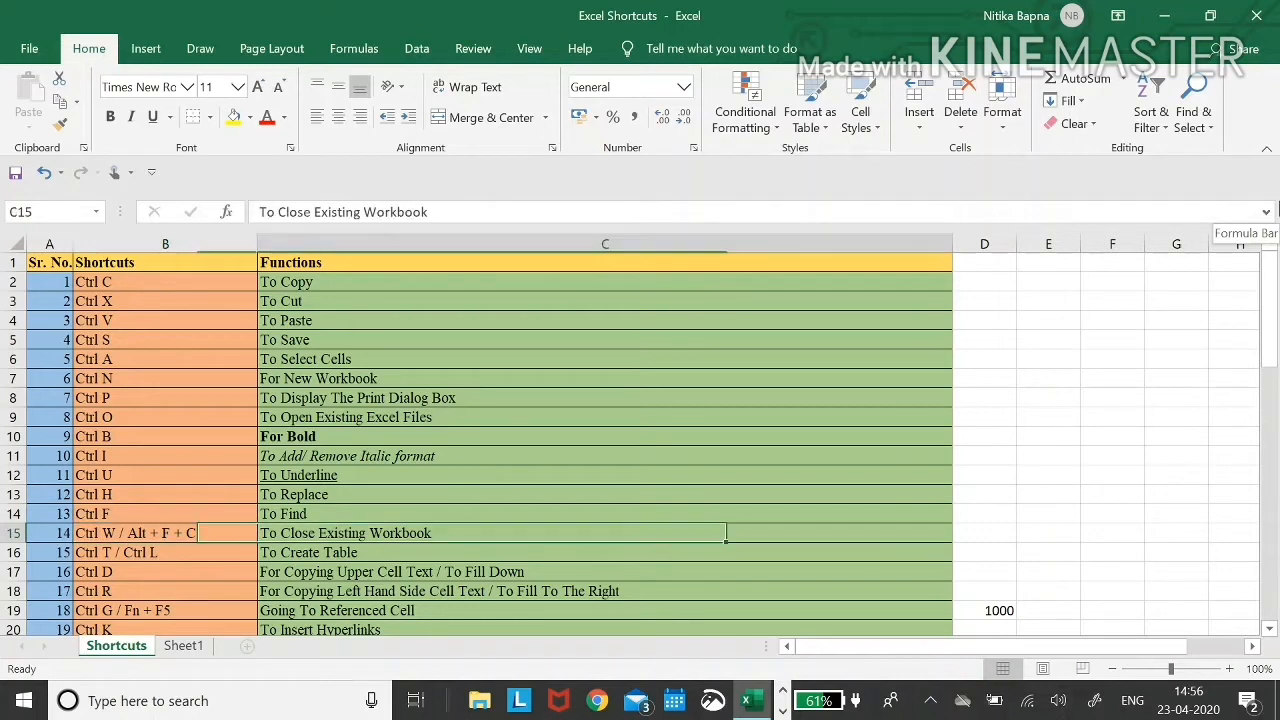
pyautogui.press('Down')
pyautogui.press('Left')
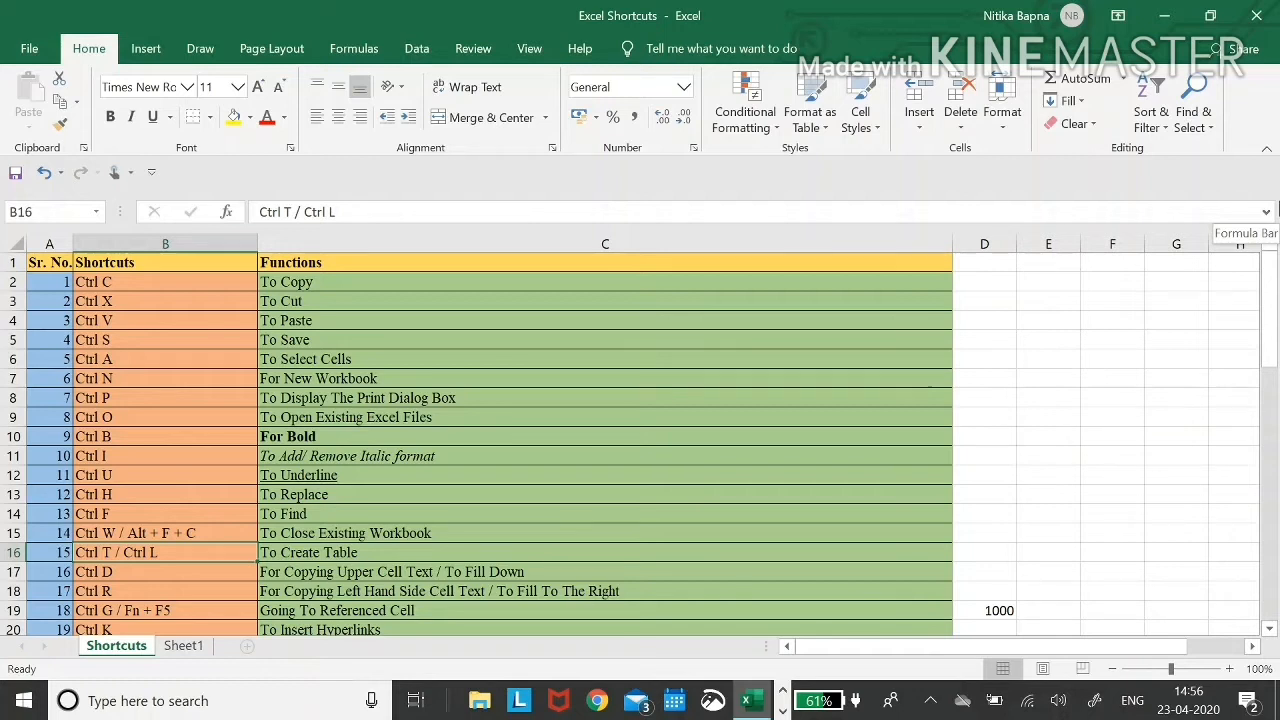
pyautogui.hotkey('ctrl', 't')
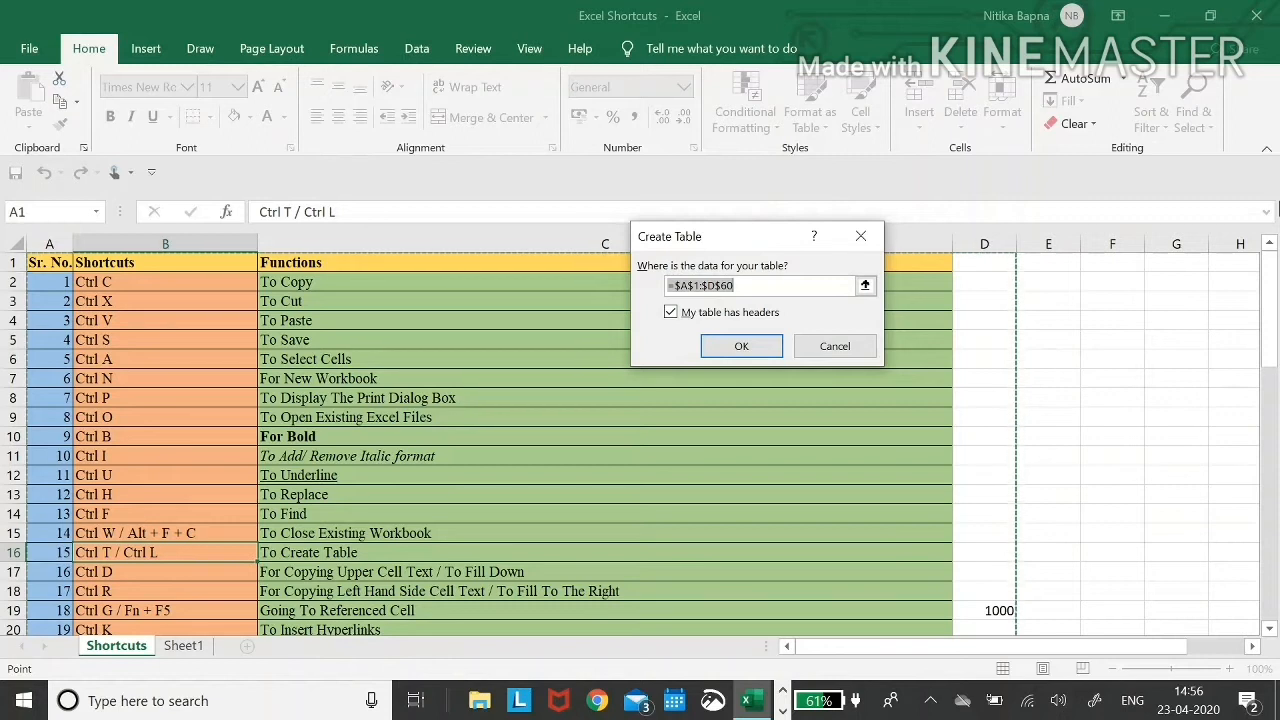
pyautogui.hotkey('ctrl', 'shift', 'Right')
pyautogui.hotkey('ctrl', 'shift', 'Down')
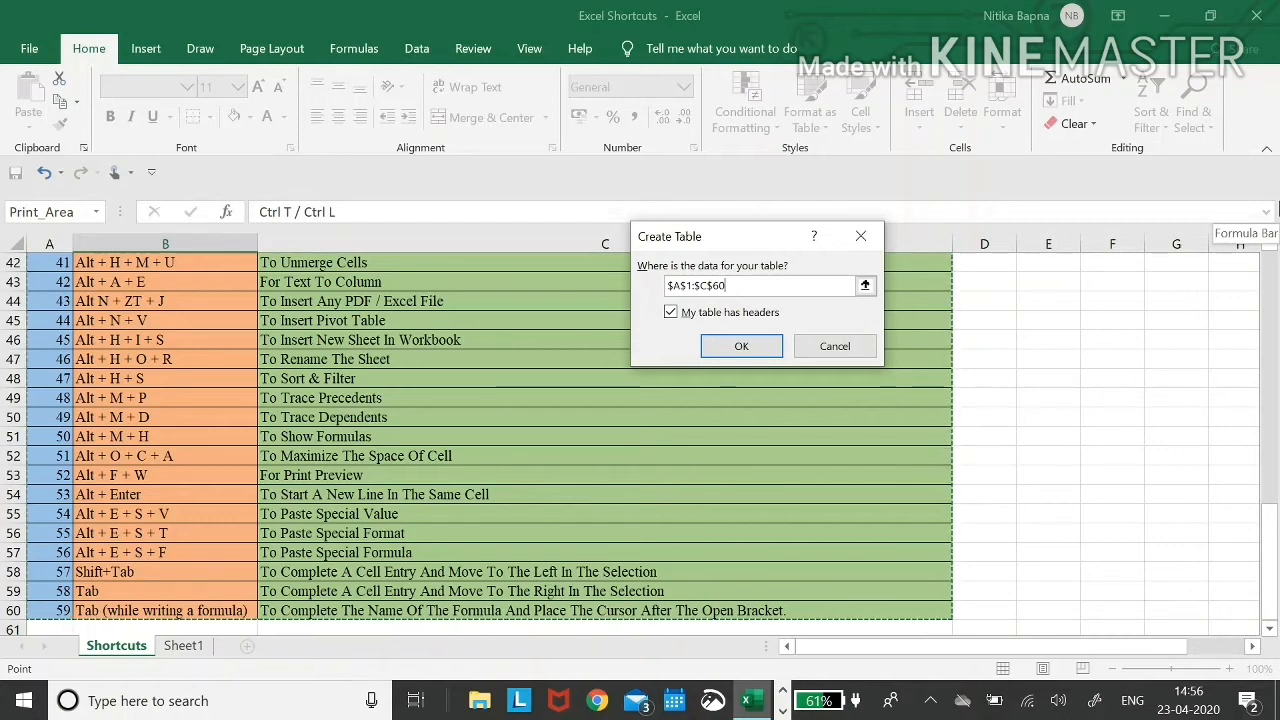
pyautogui.press('Return')
pyautogui.press('Up')
pyautogui.press('Down')
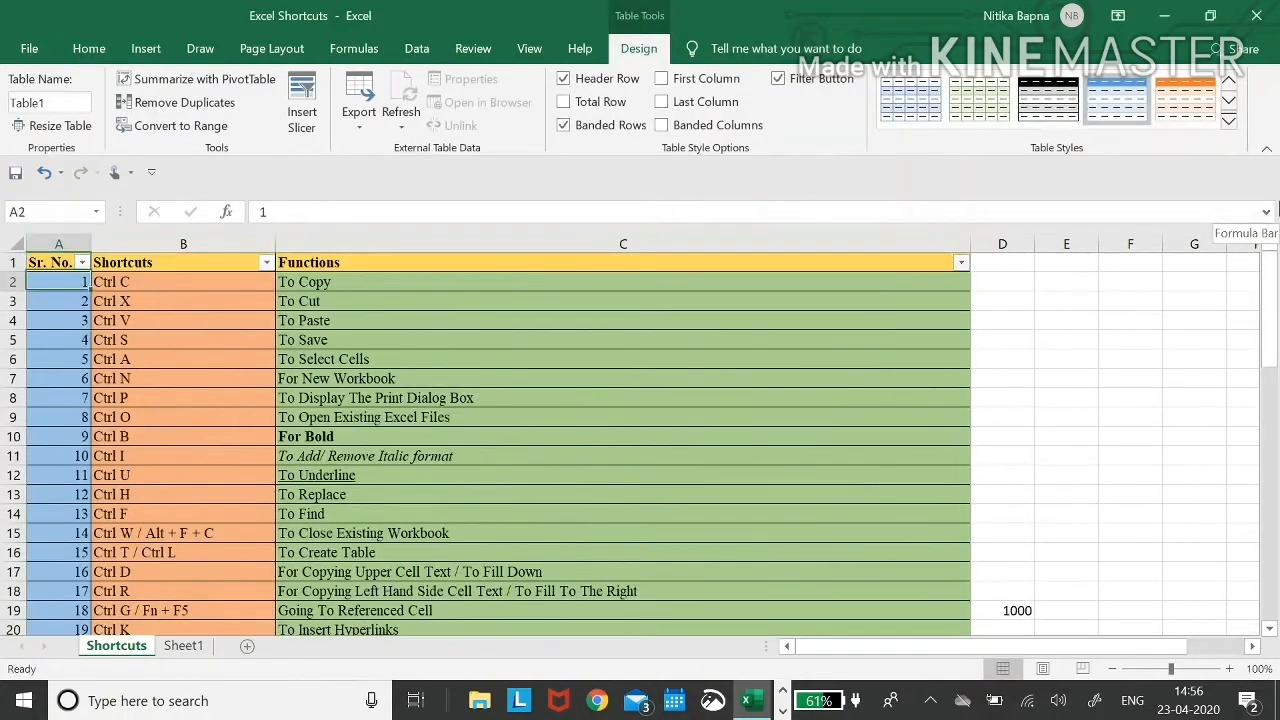
pyautogui.press('Right')
pyautogui.press('Up')
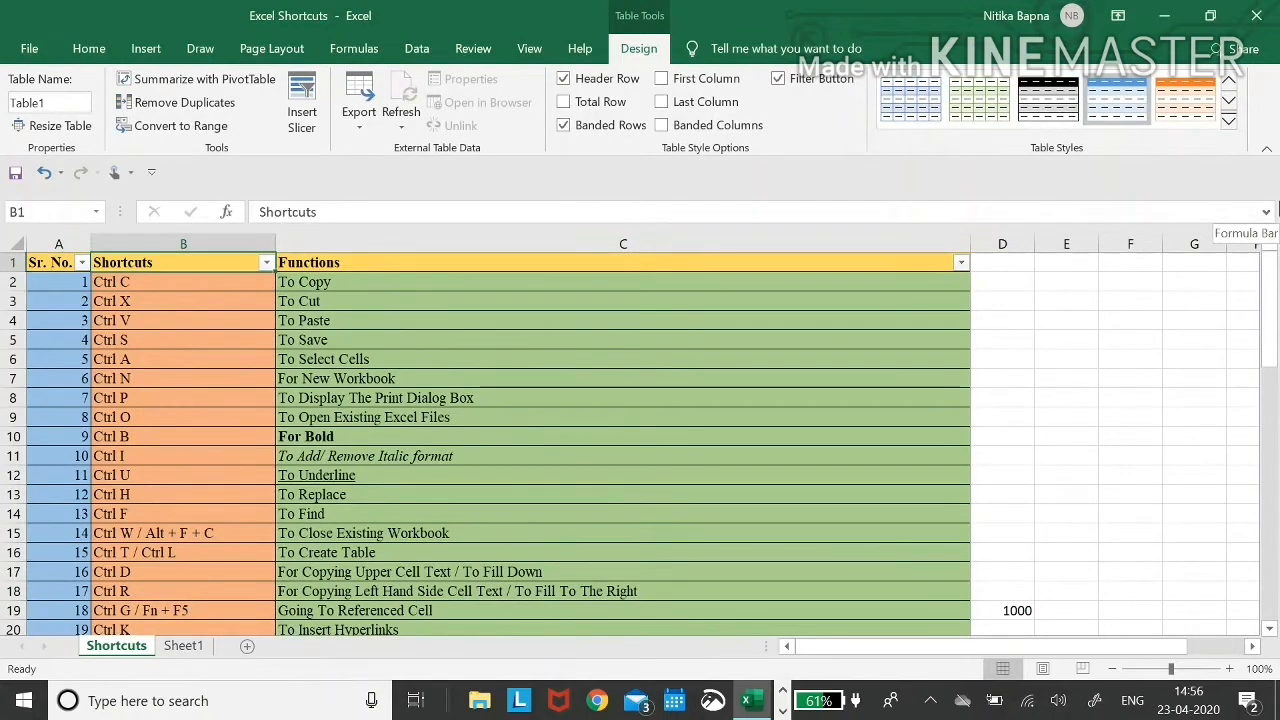
pyautogui.press('Left')
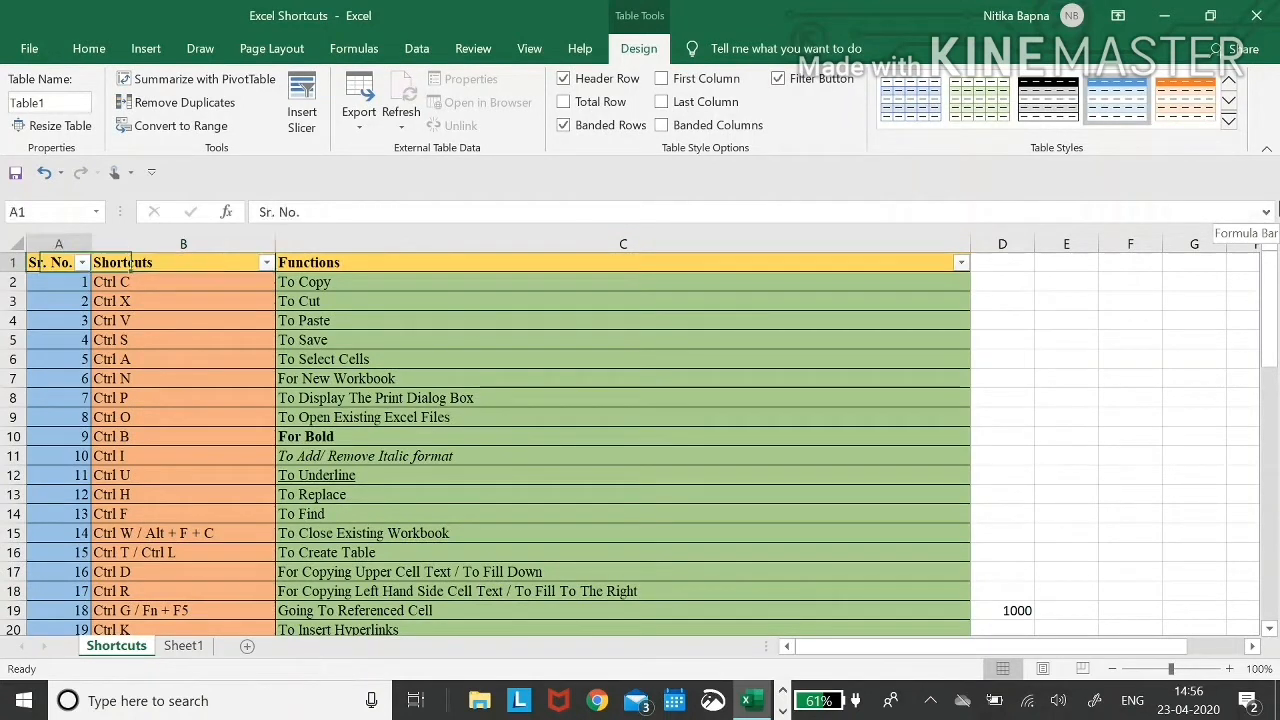
pyautogui.hotkey('ctrl', 'z')
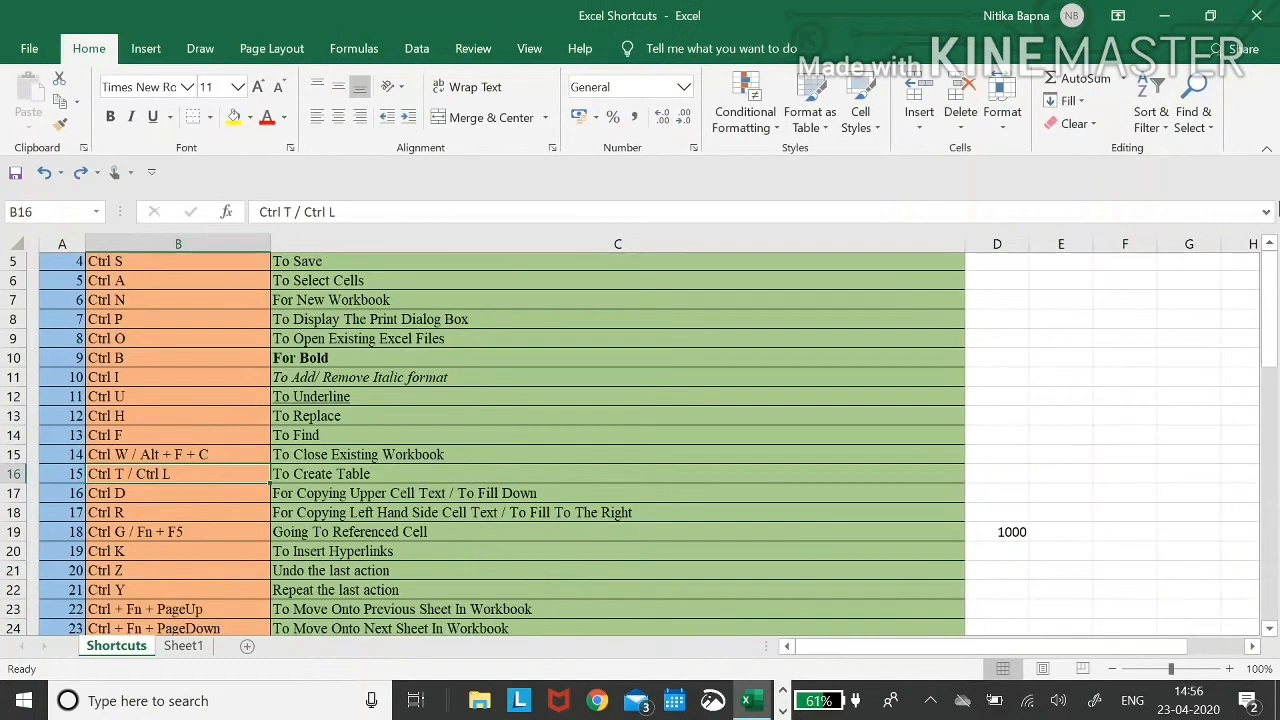
# - Fill D19's Sheet1 formula down into D20 with Ctrl+D
pyautogui.press('Down')
pyautogui.press('Right')
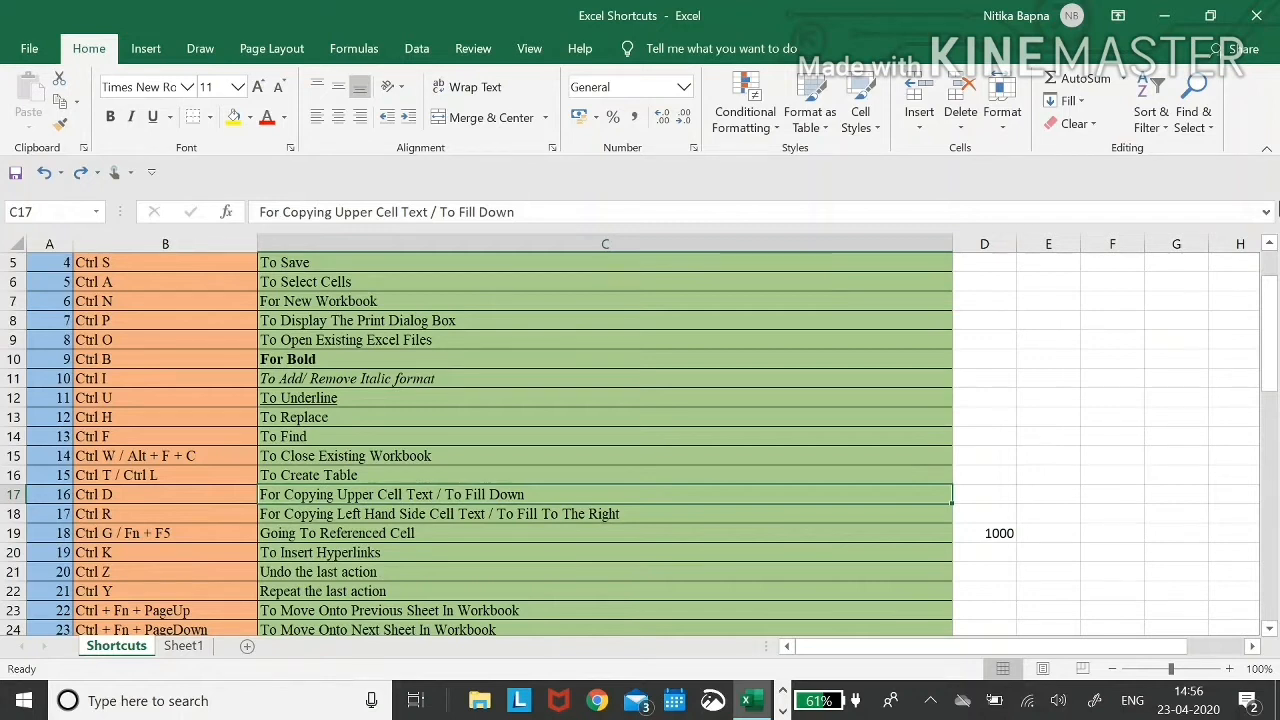
pyautogui.press('Right')
pyautogui.press('Down')
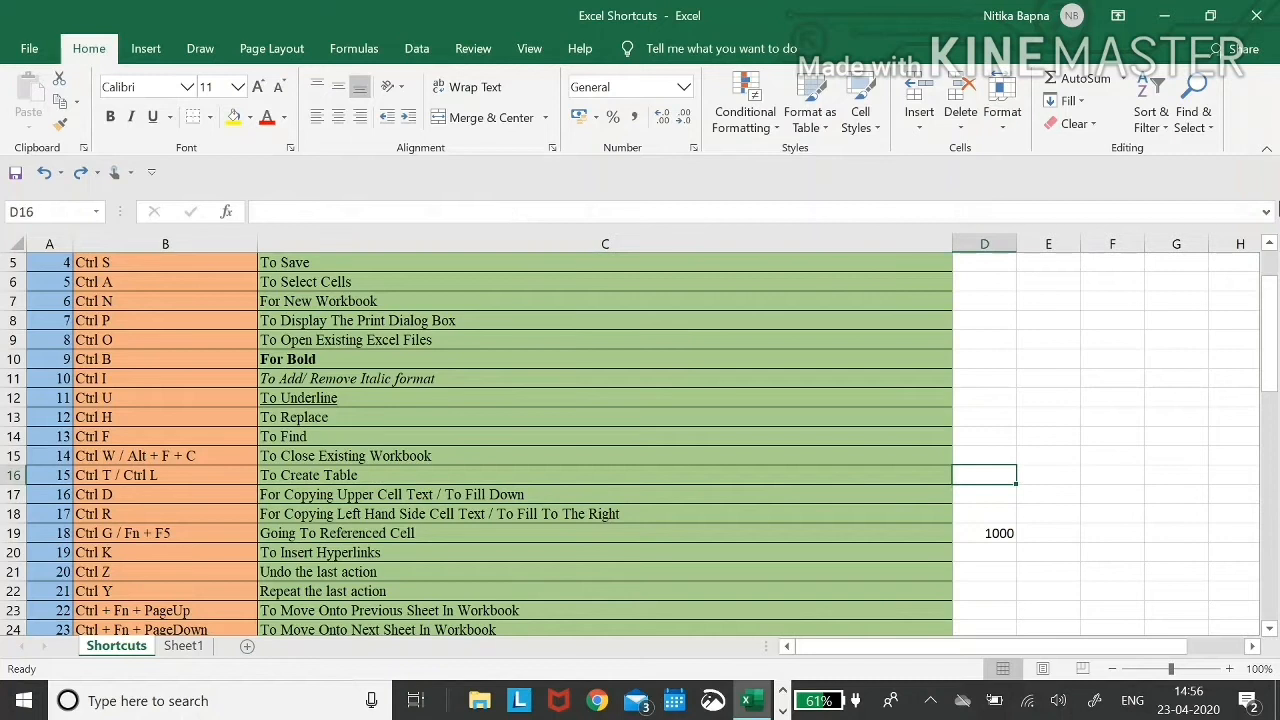
pyautogui.press('Down')
pyautogui.press('Down')
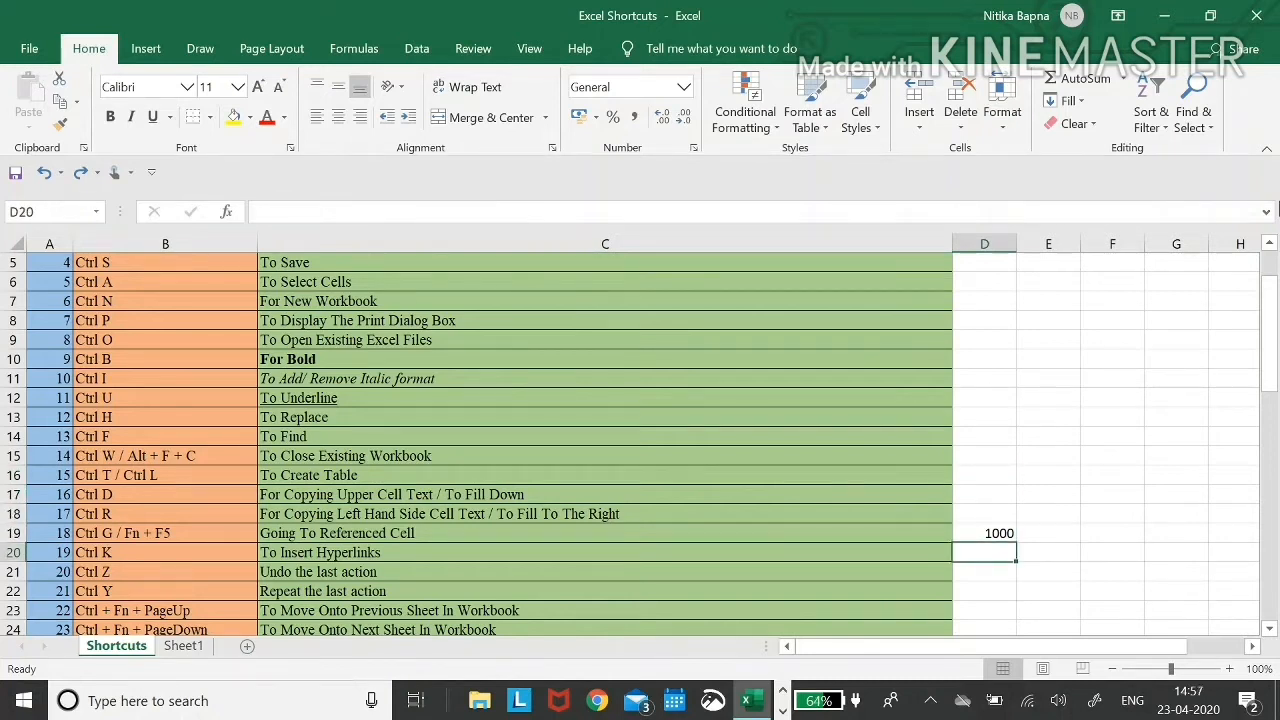
pyautogui.hotkey('ctrl', 'd')
pyautogui.press('Up')
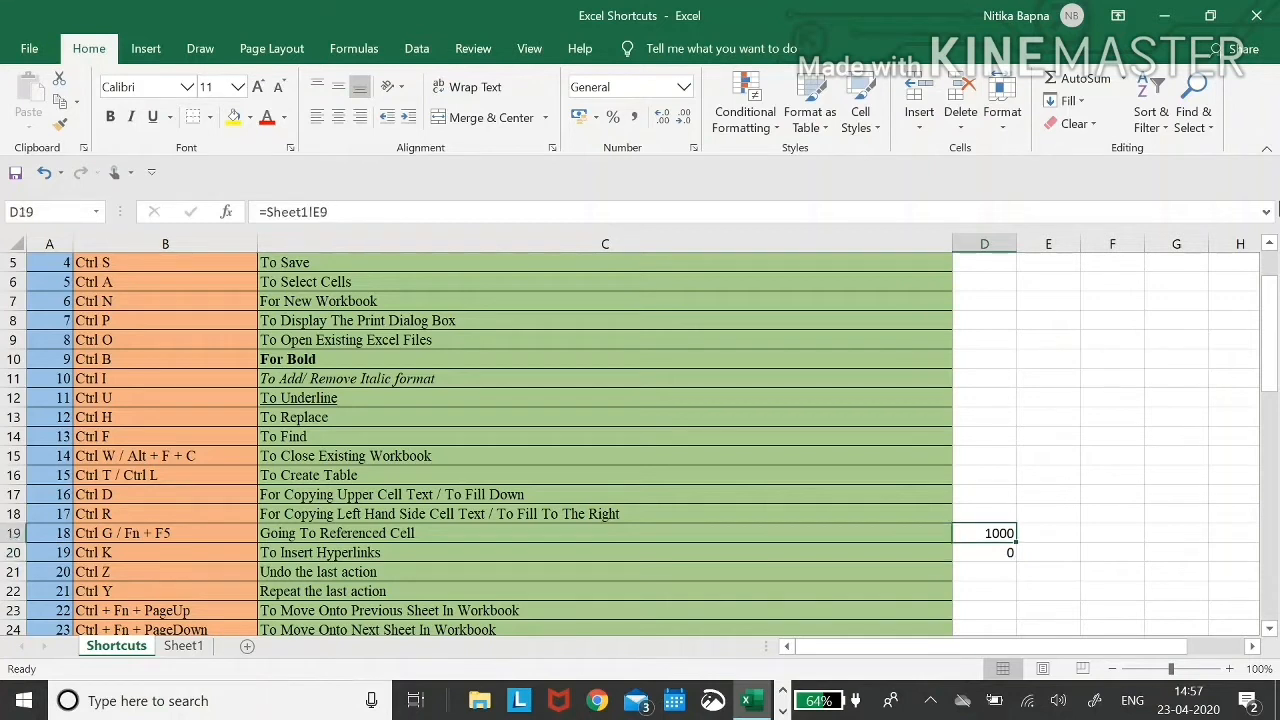
pyautogui.press('Down')
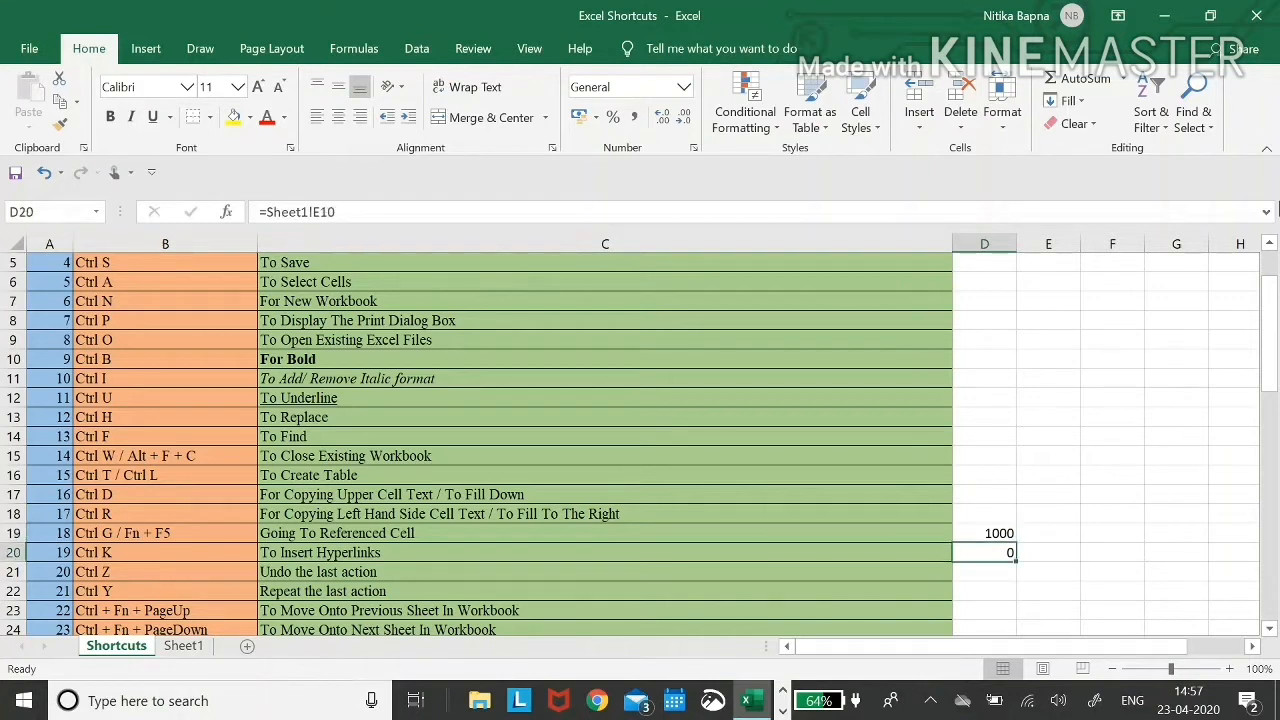
# - Enter 1000 in D16 and fill it down into D17
pyautogui.press('Up')
pyautogui.press('Up')
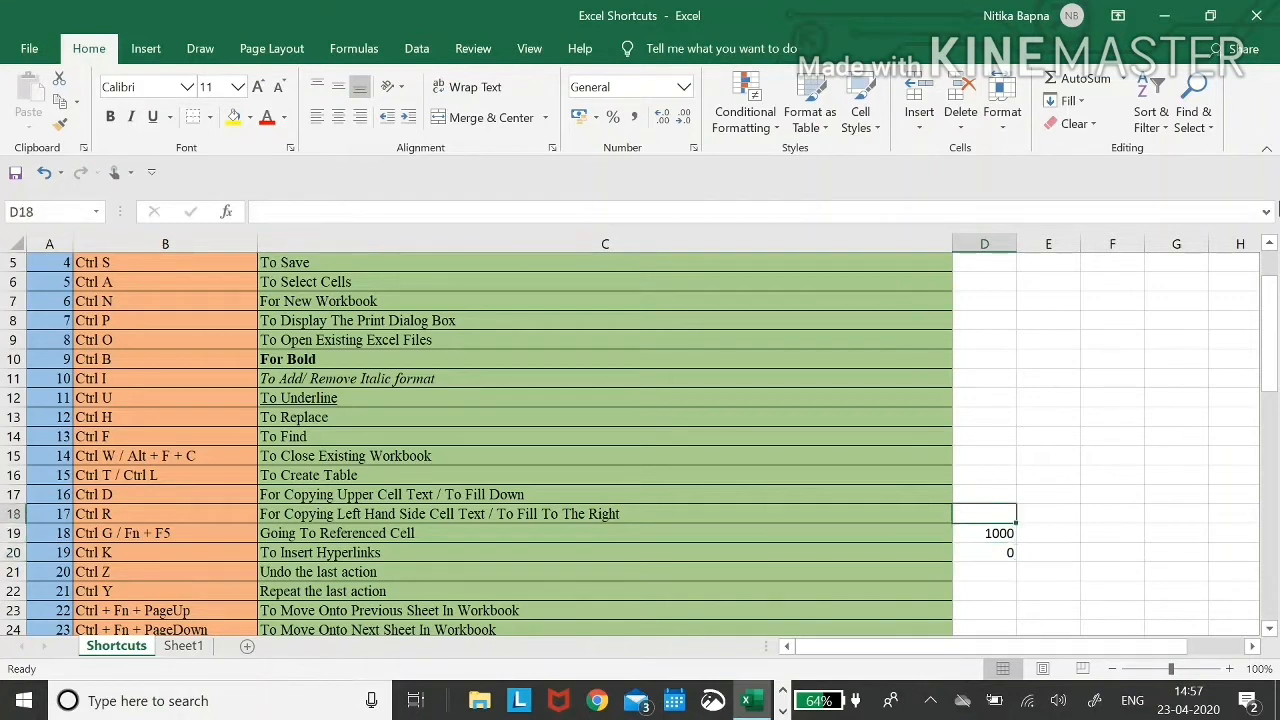
pyautogui.write('100')
pyautogui.press('Escape')
pyautogui.press('Up')
pyautogui.press('Up')
pyautogui.write('1000')
pyautogui.press('Return')
pyautogui.hotkey('ctrl', 'd')
pyautogui.press('Up')
pyautogui.press('Down')
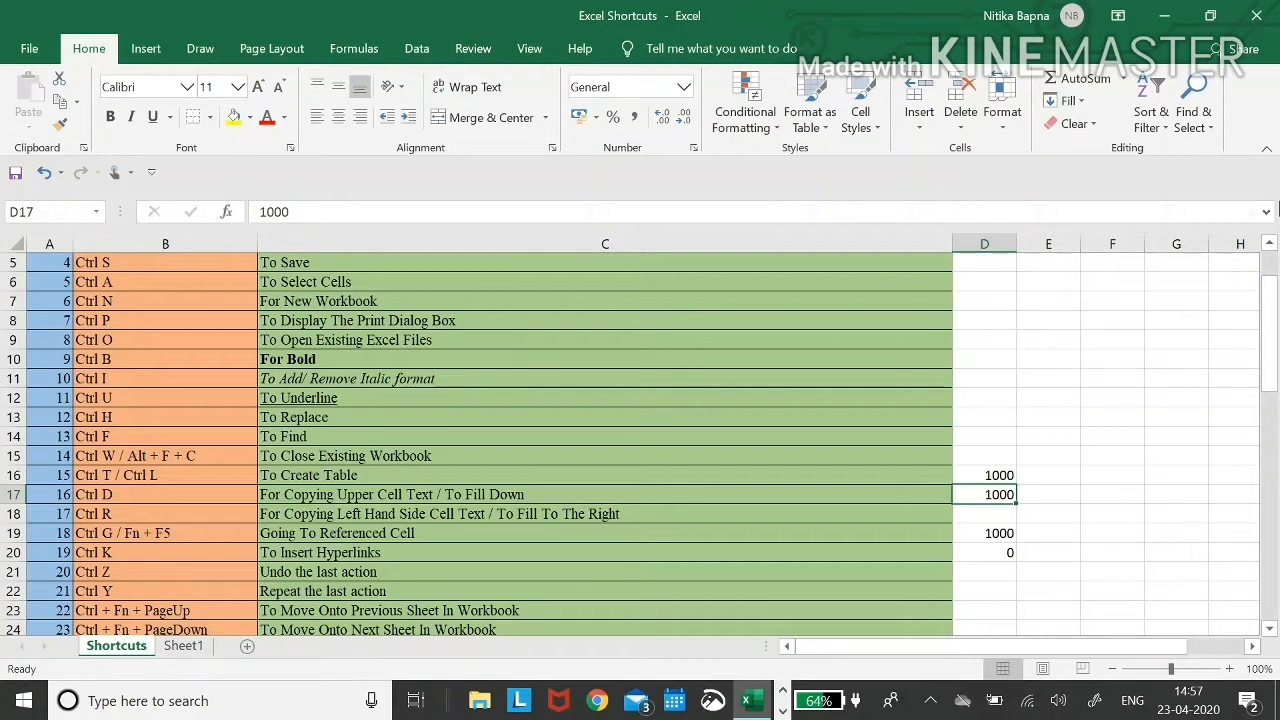
# - Delete the copied 1000 from D17
pyautogui.press('Down')
pyautogui.press('Up')
pyautogui.press('Delete')
pyautogui.press('Down')
pyautogui.press('Down')
pyautogui.press('Down')
pyautogui.press('Up')
pyautogui.press('Down')
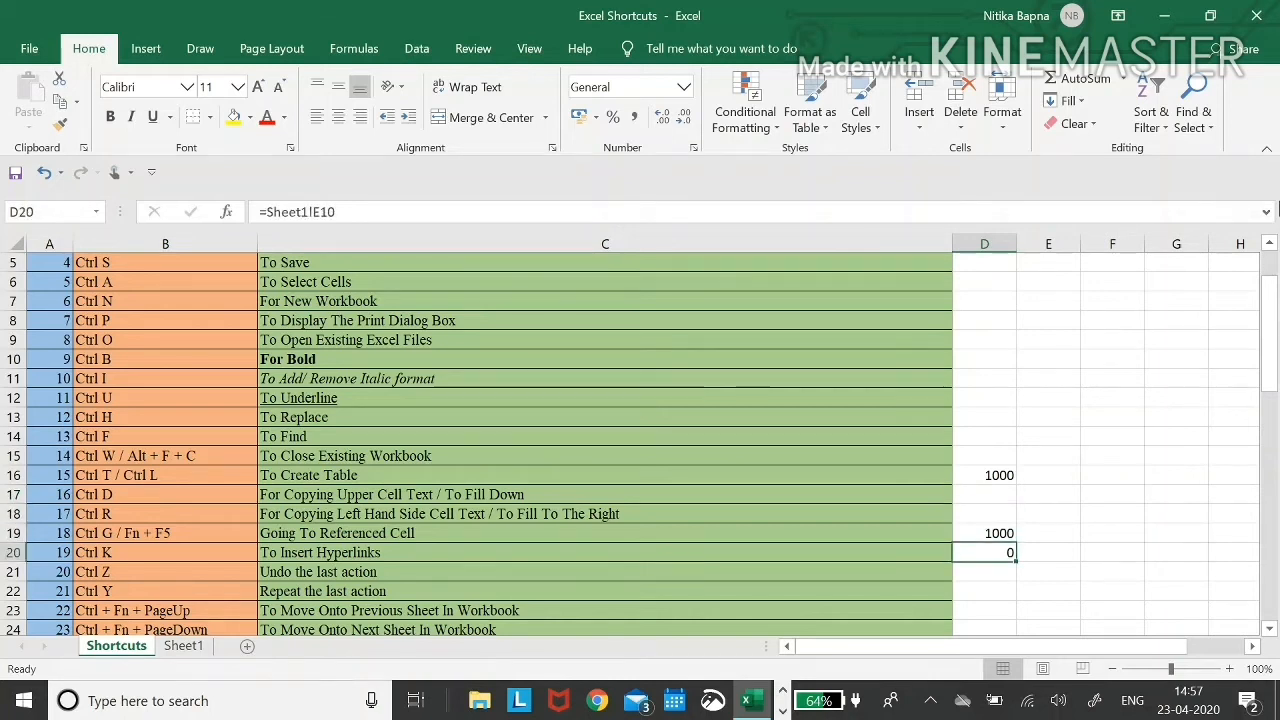
pyautogui.press('Up')
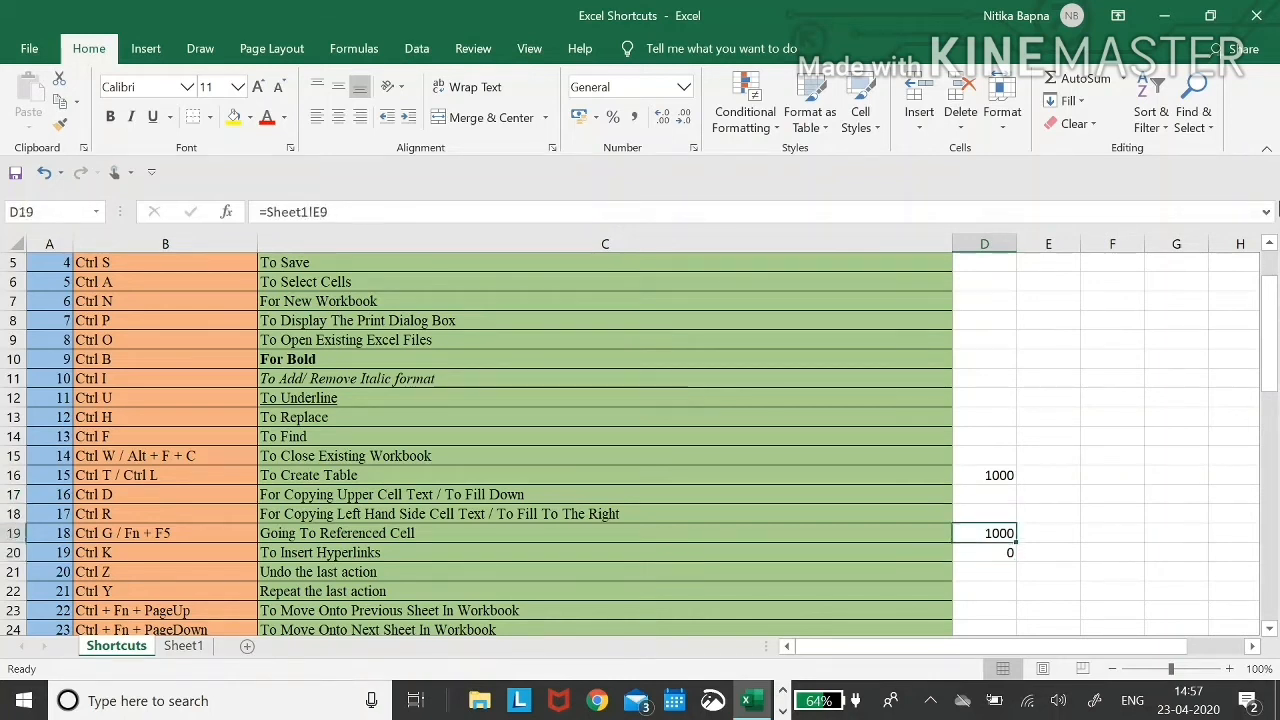
pyautogui.press('Down')
pyautogui.press('Up')
pyautogui.press('Down')
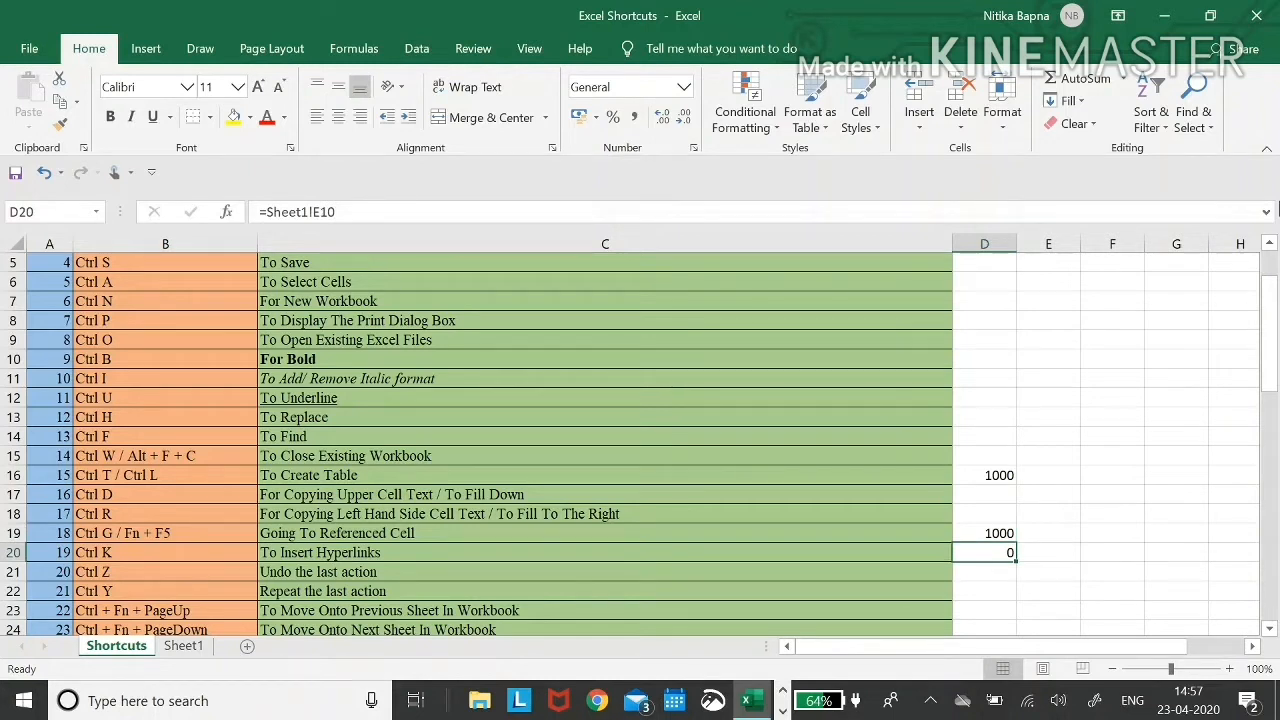
pyautogui.press('Up')
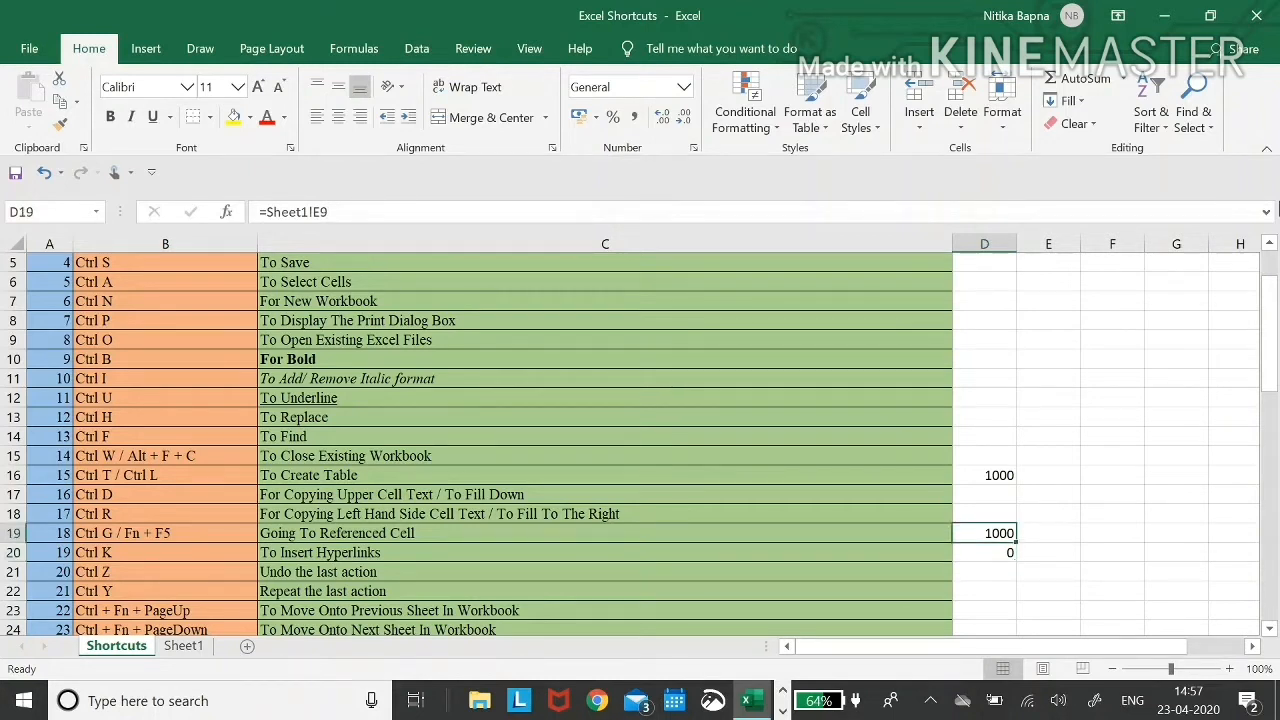
pyautogui.press('Down')
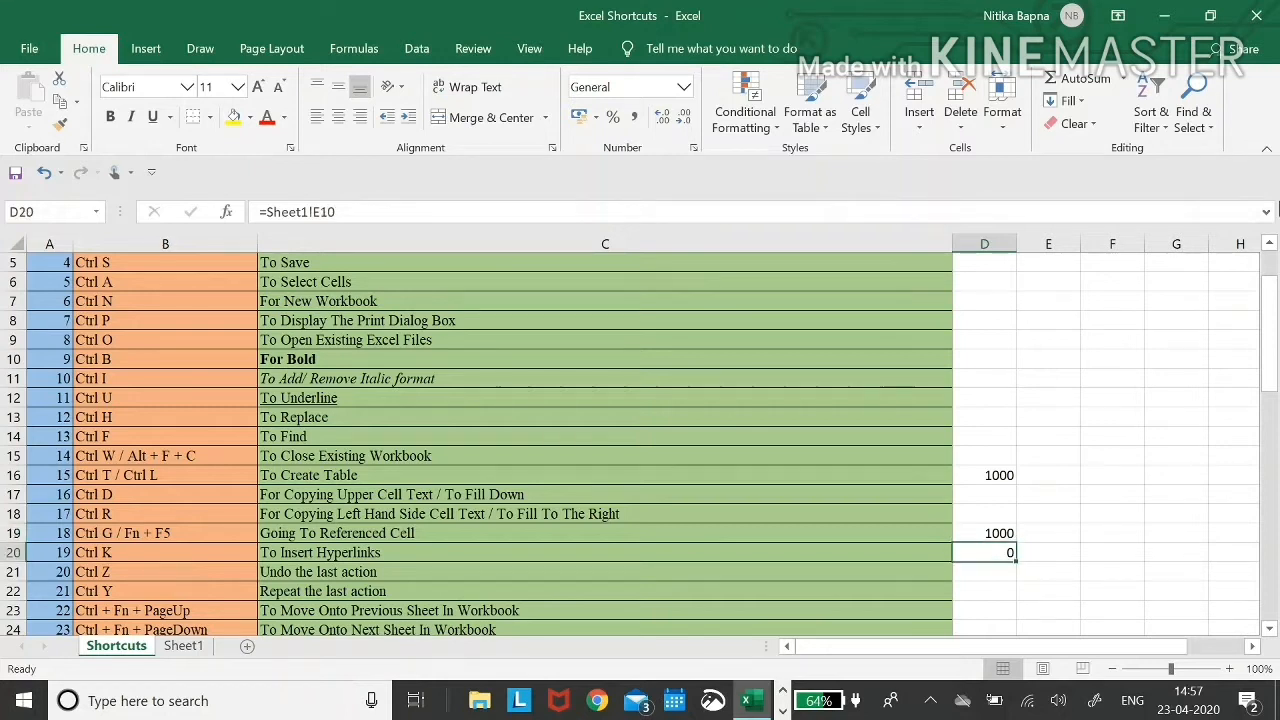
pyautogui.press('Down')
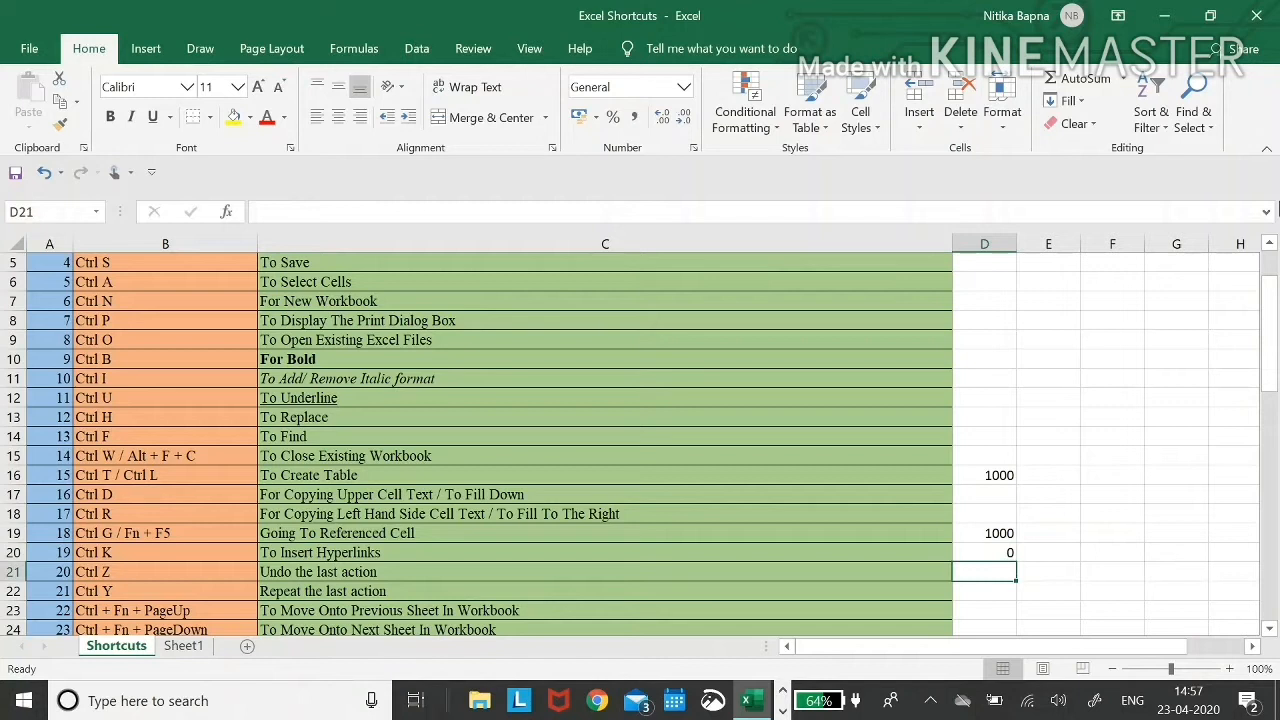
pyautogui.press('Up')
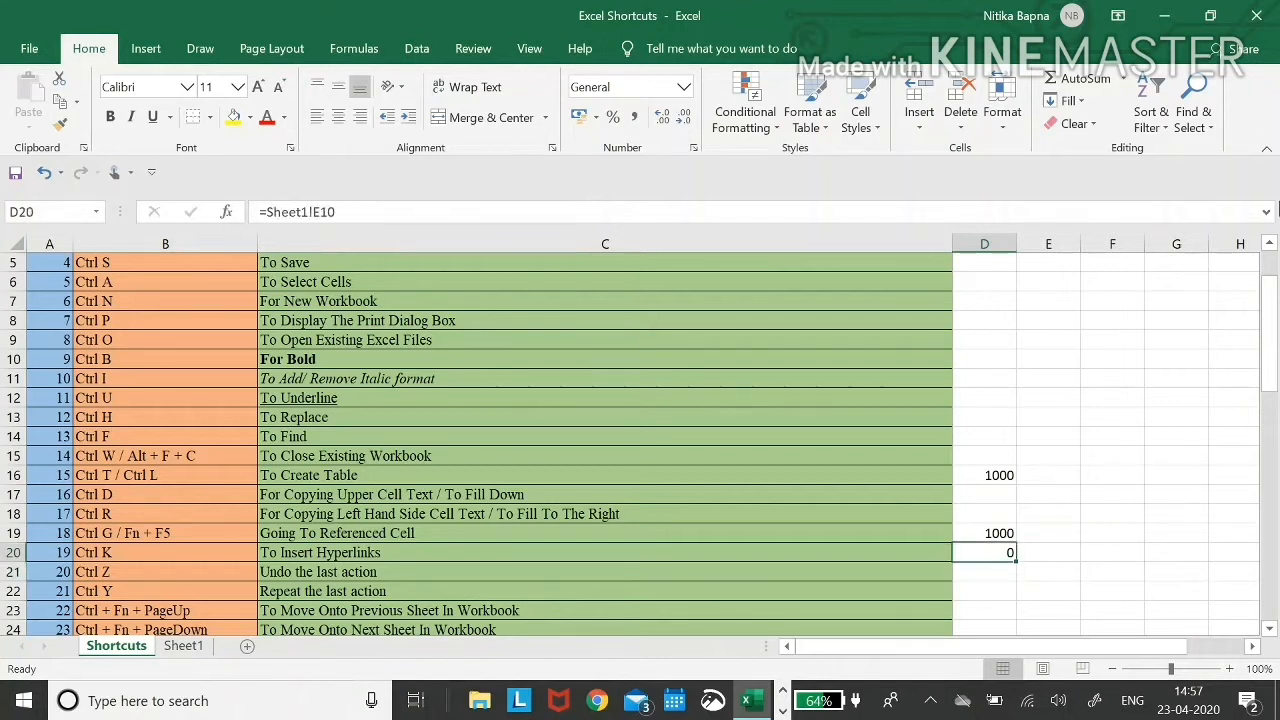
pyautogui.press('Left')
pyautogui.press('Up')
pyautogui.press('Up')
pyautogui.press('Left')
pyautogui.press('Right')
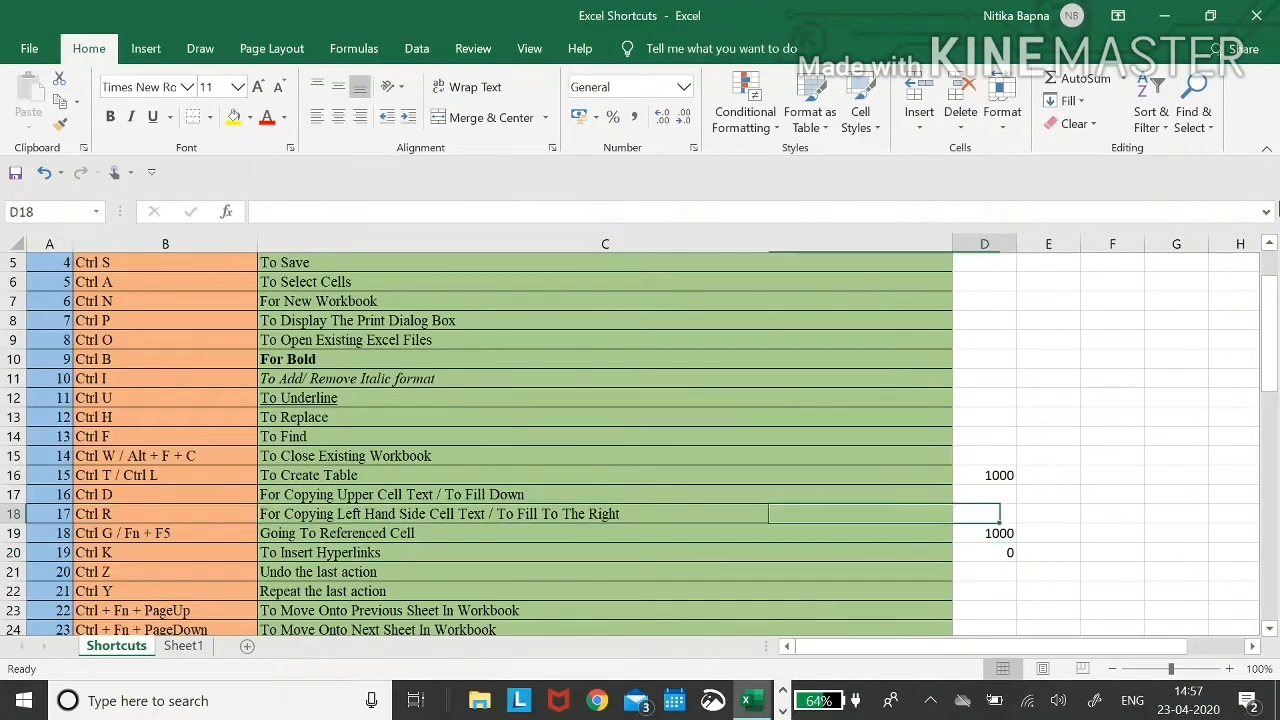
pyautogui.press('Right')
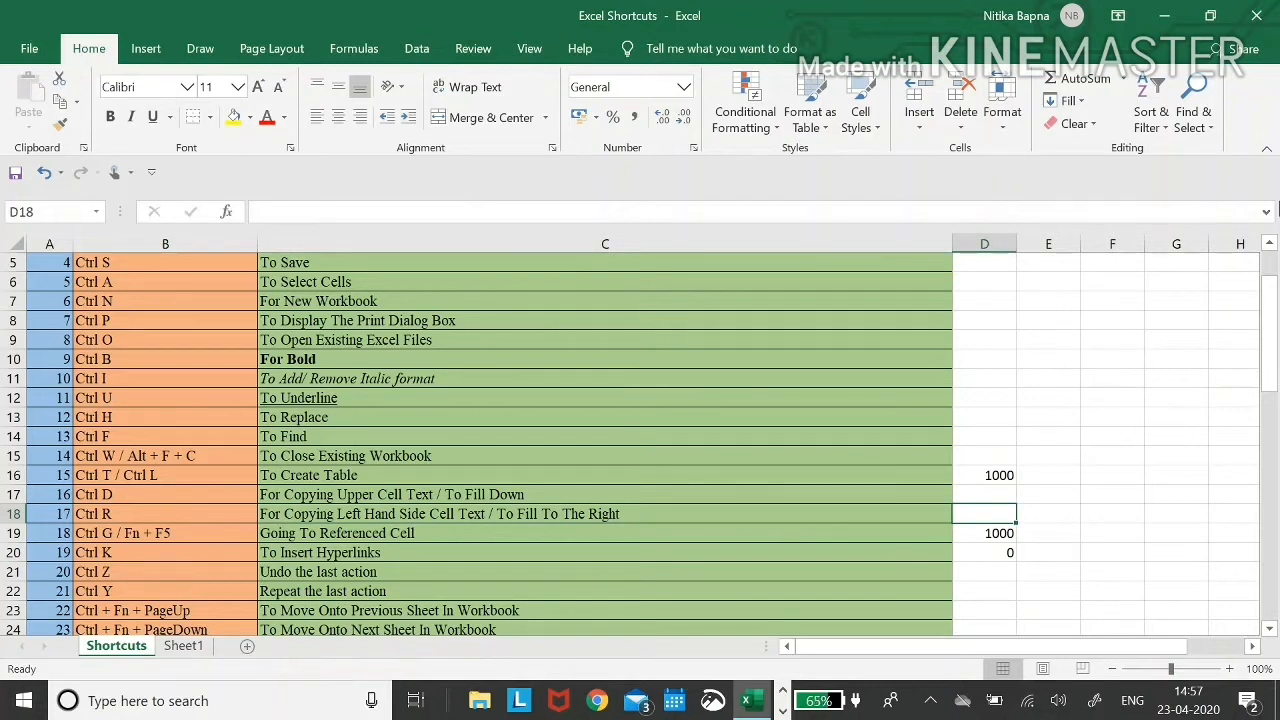
pyautogui.hotkey('ctrl', 'r')
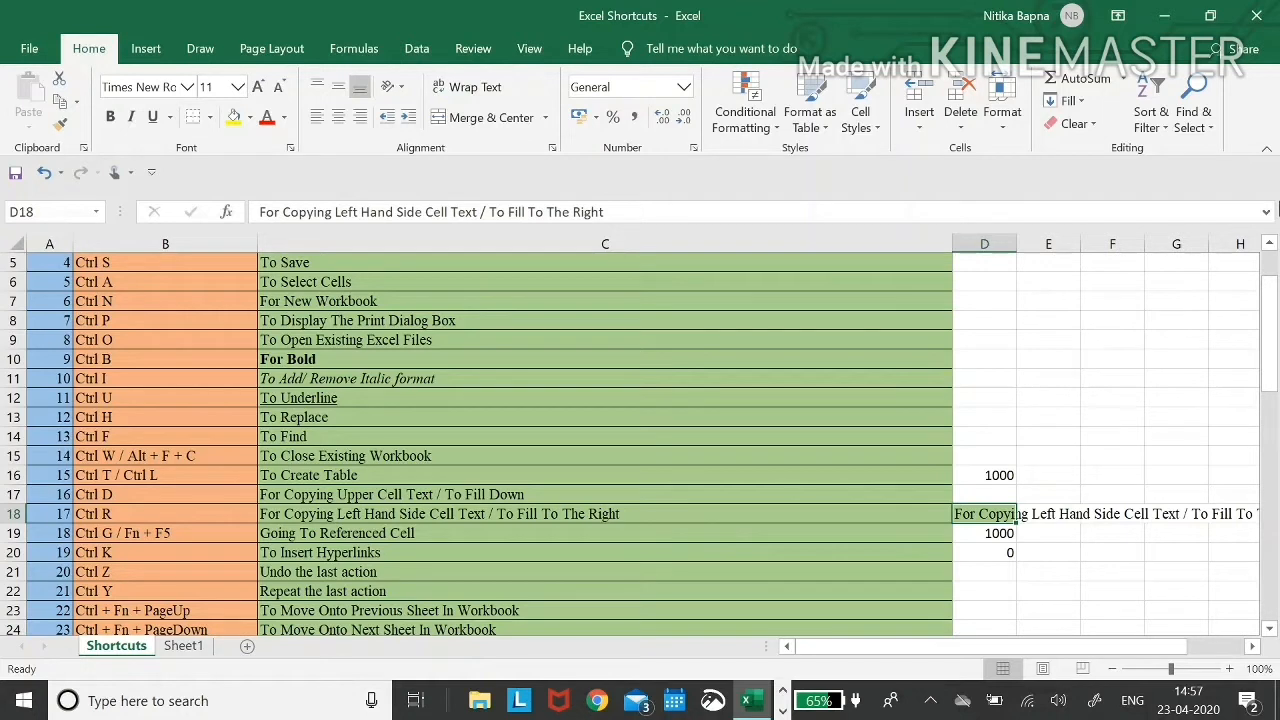
pyautogui.hotkey('ctrl', 'z')
pyautogui.press('Left')
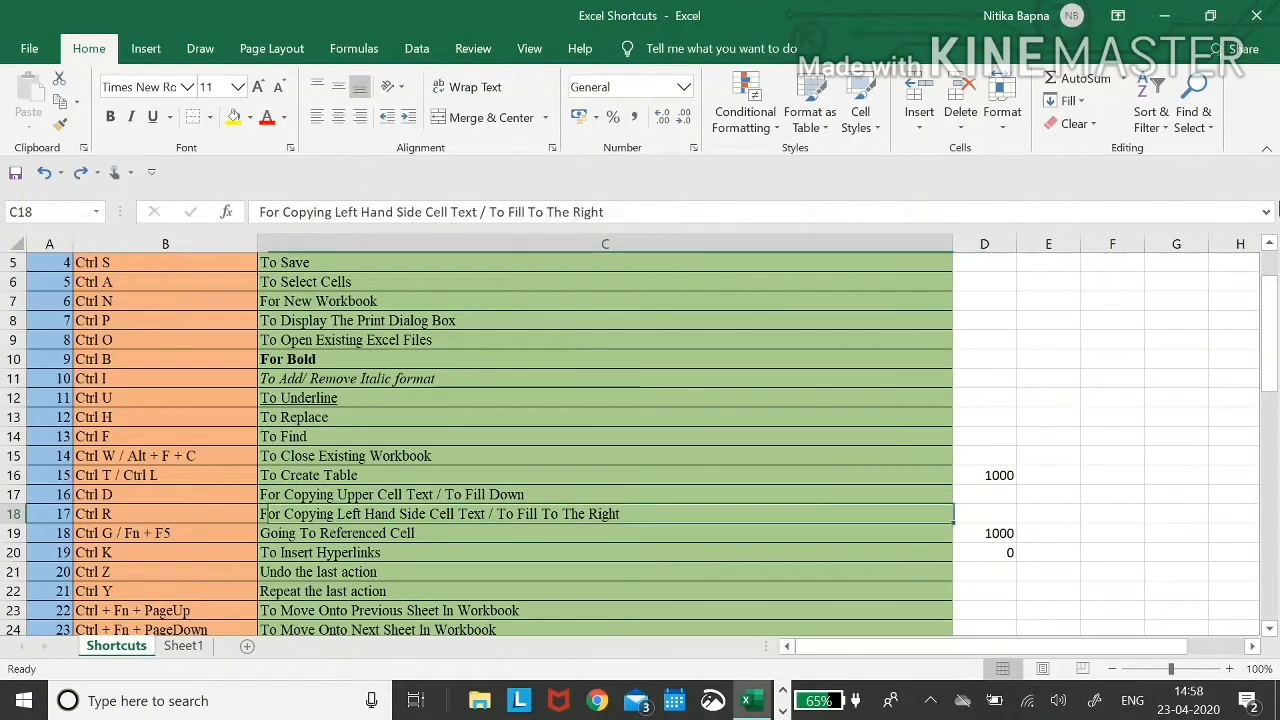
pyautogui.press('Down')
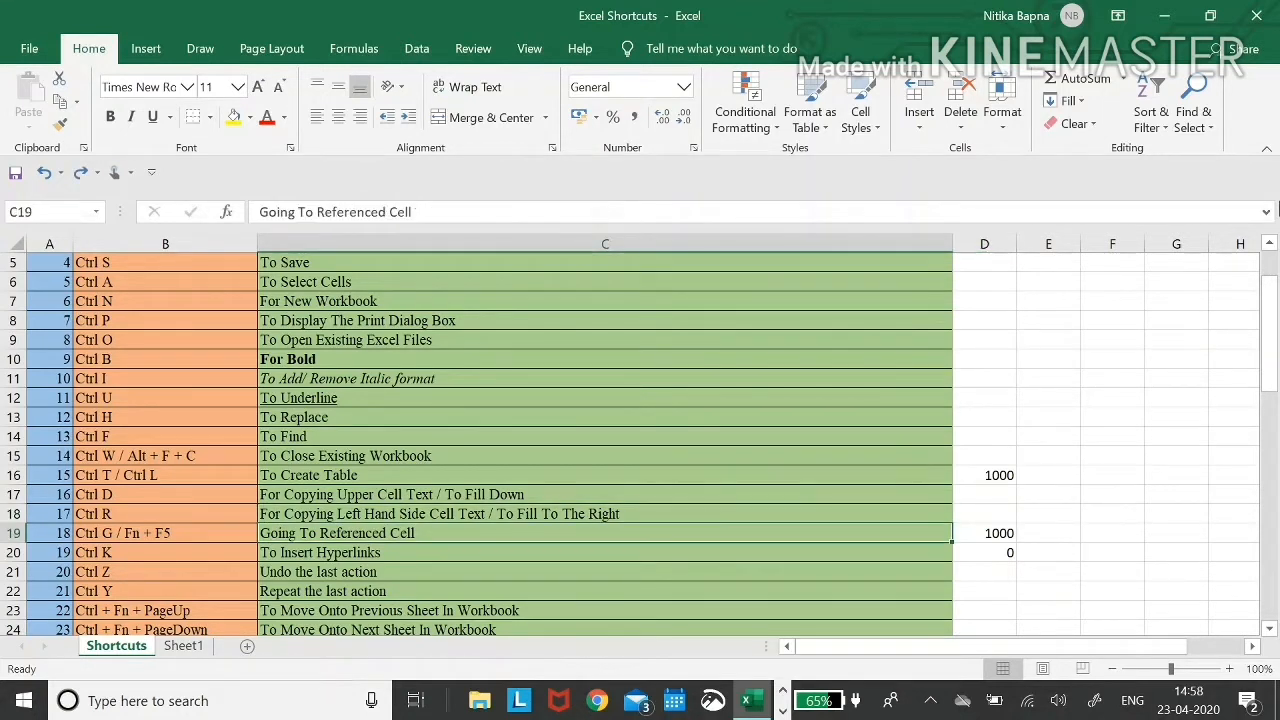
pyautogui.press('Left')
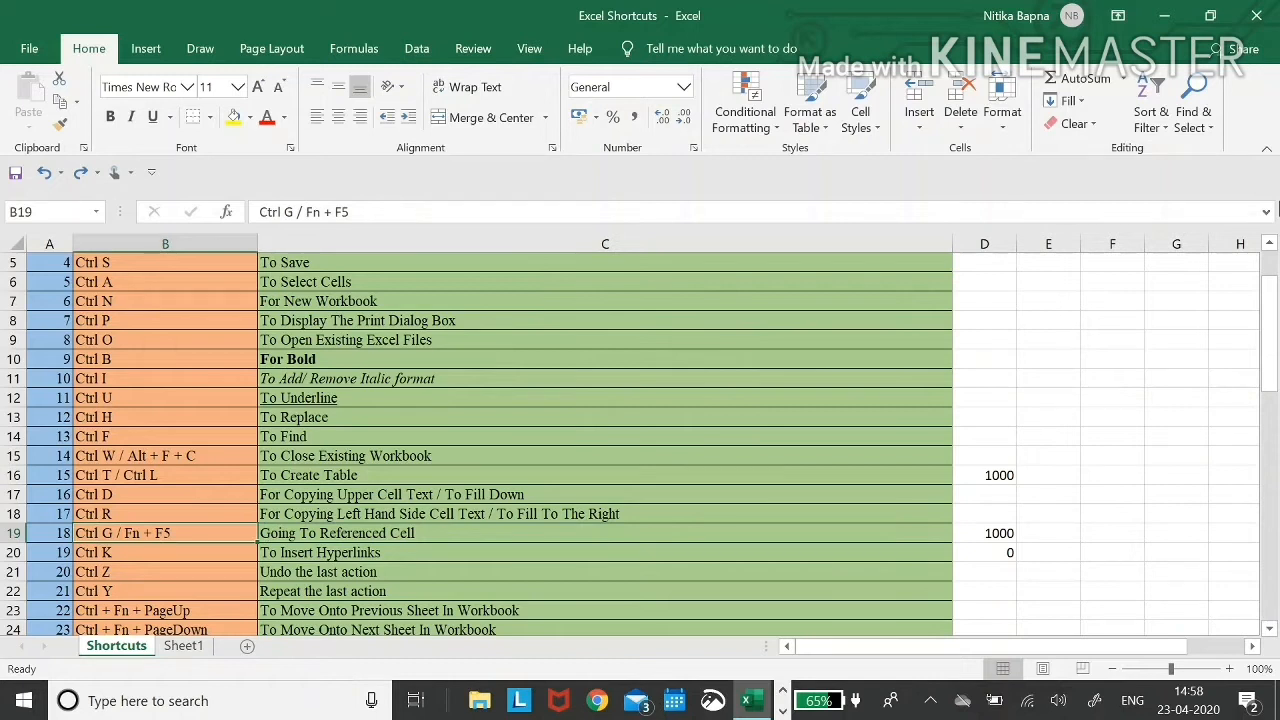
pyautogui.press('Right')
pyautogui.press('Left')
pyautogui.press('Left')
pyautogui.press('Right')
pyautogui.press('Right')
pyautogui.press('Left')
pyautogui.press('Right')
pyautogui.press('Right')
pyautogui.press('Right')
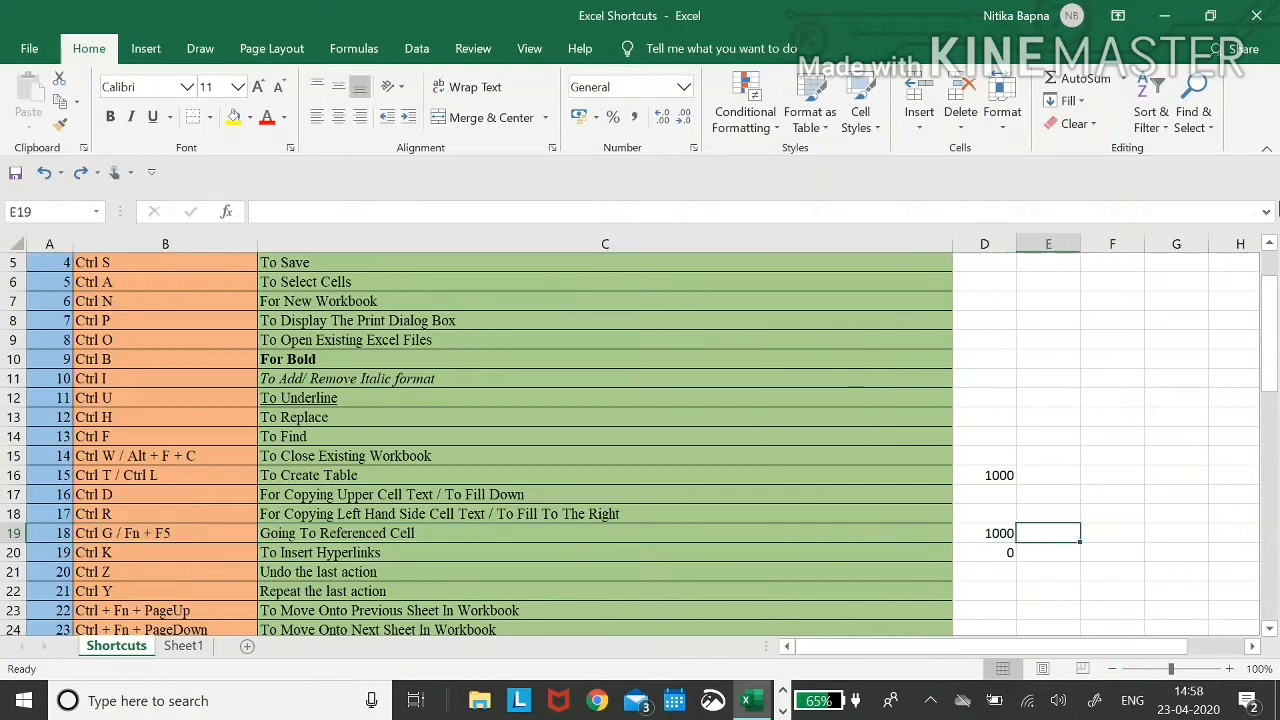
pyautogui.press('Left')
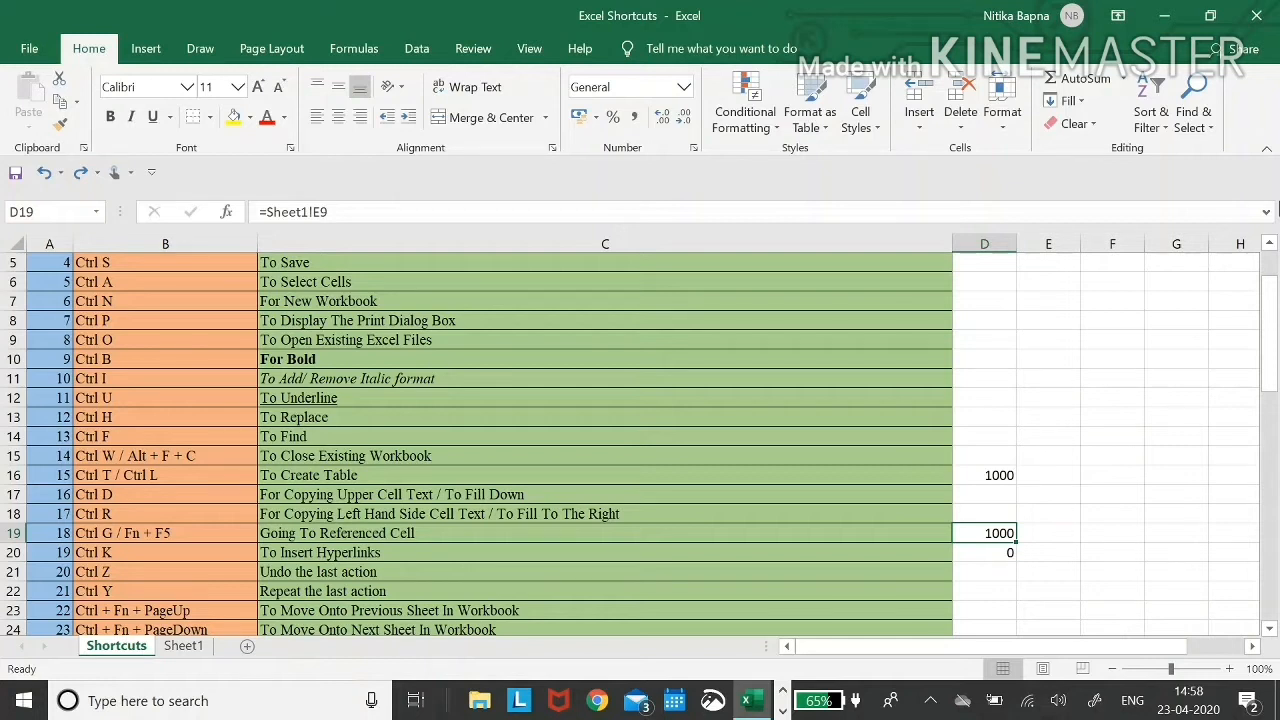
pyautogui.hotkey('ctrl', 'pagedown')
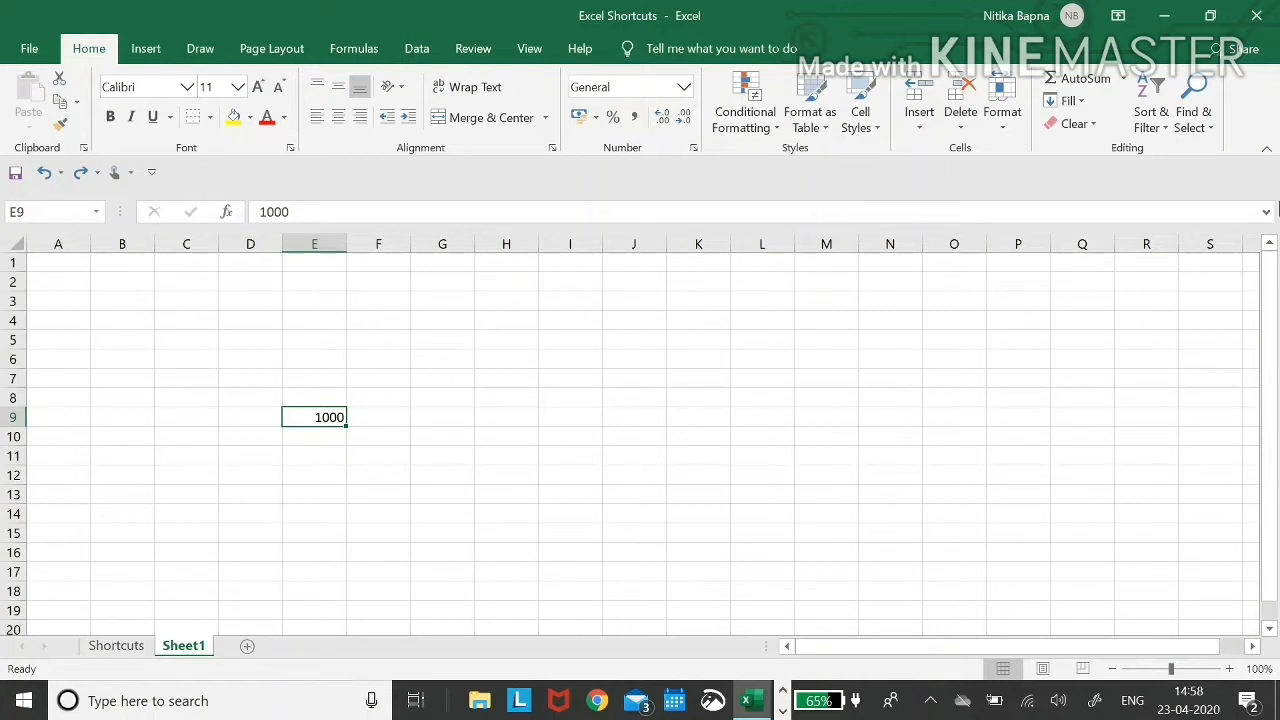
pyautogui.hotkey('ctrl', 'g')
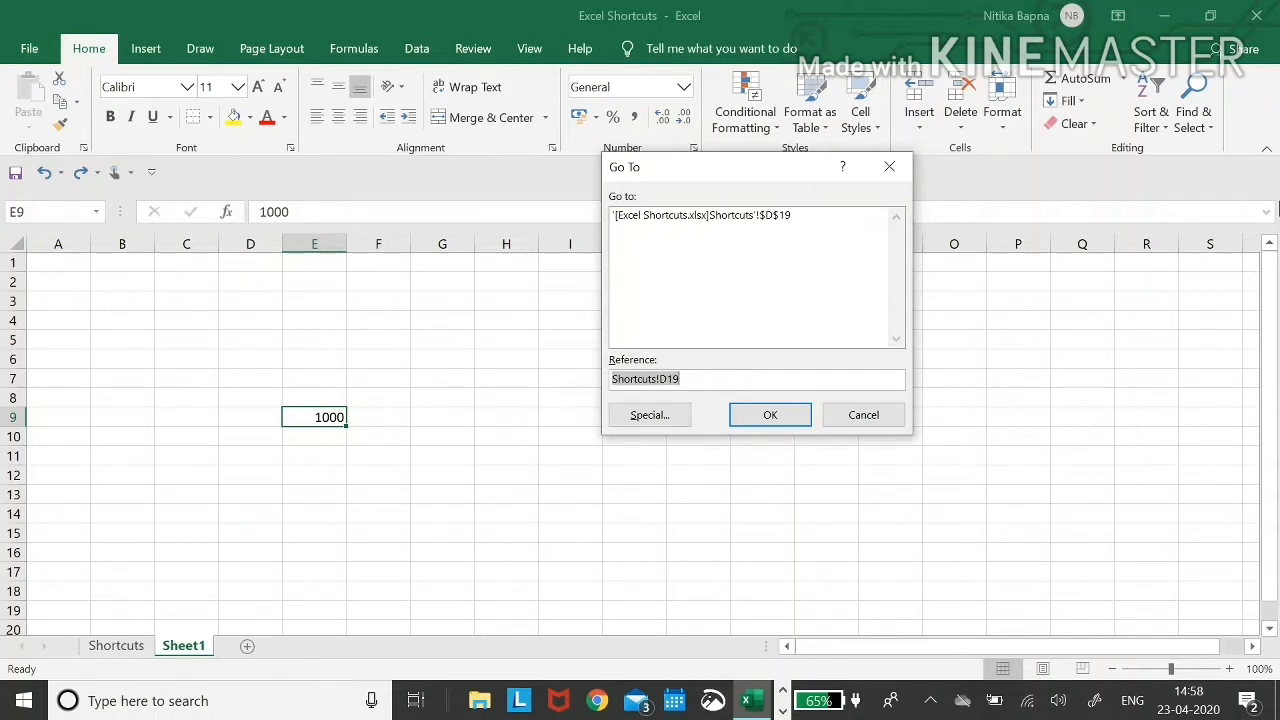
pyautogui.press('Return')
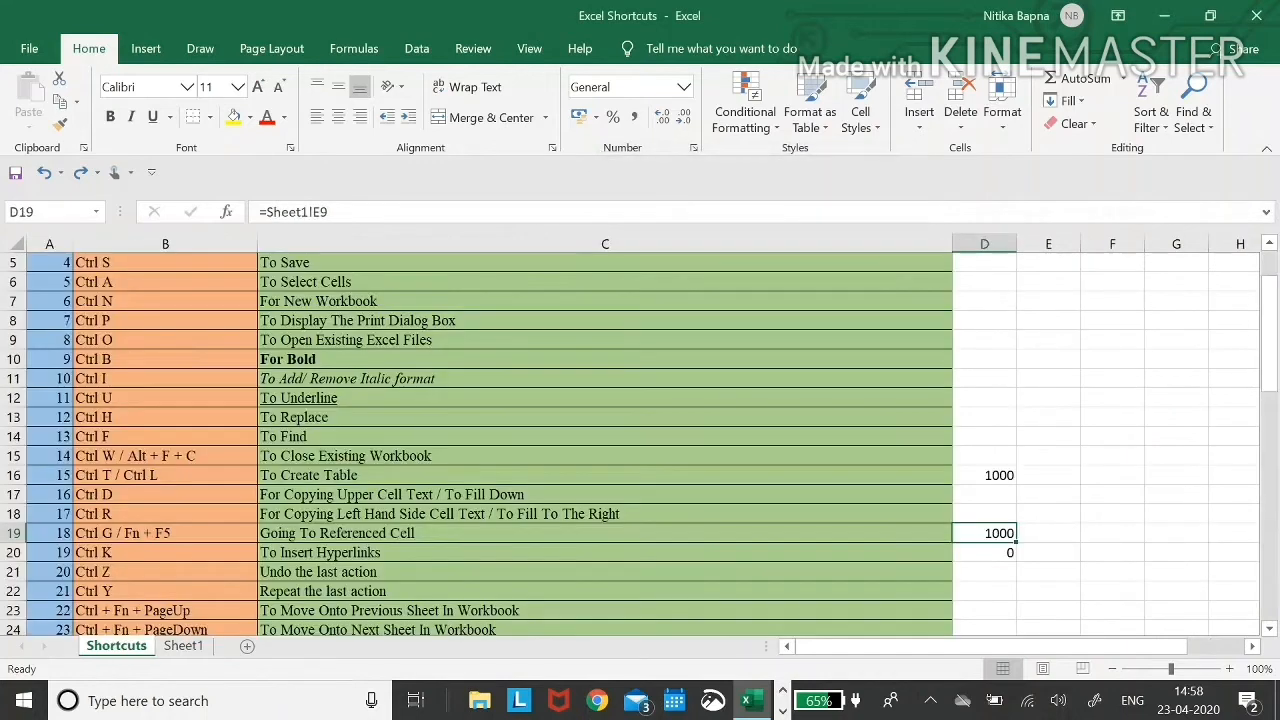
pyautogui.press('Left')
pyautogui.press('Left')
pyautogui.press('Right')
pyautogui.press('Down')
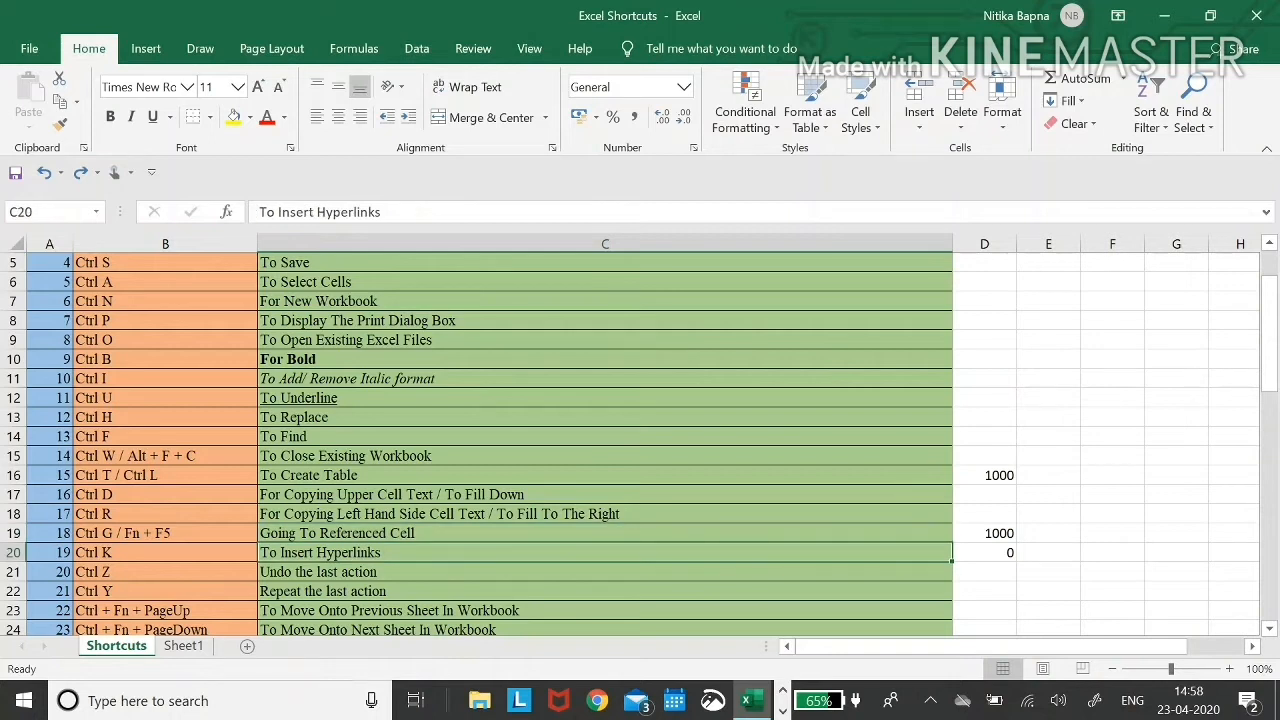
# - Scroll down and select the Ctrl K entry in B20
pyautogui.press('Left')
pyautogui.scroll(-3, 640, 445)
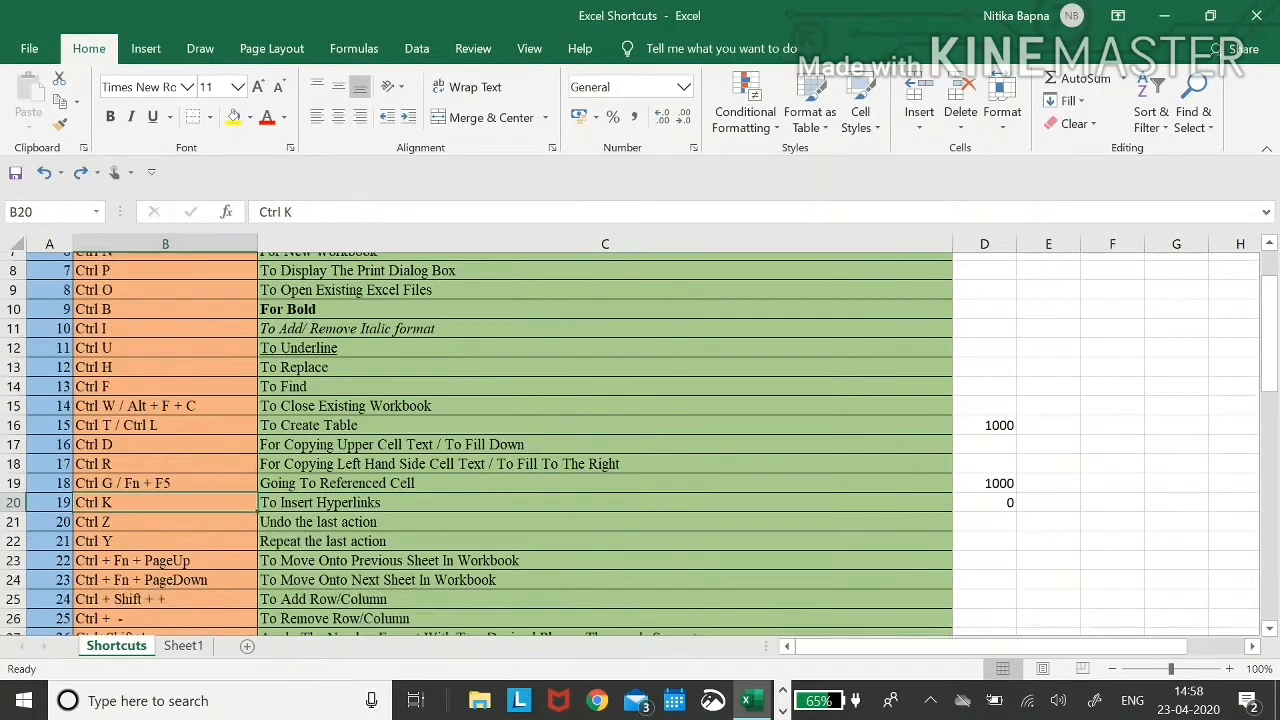
pyautogui.scroll(-2, 640, 445)
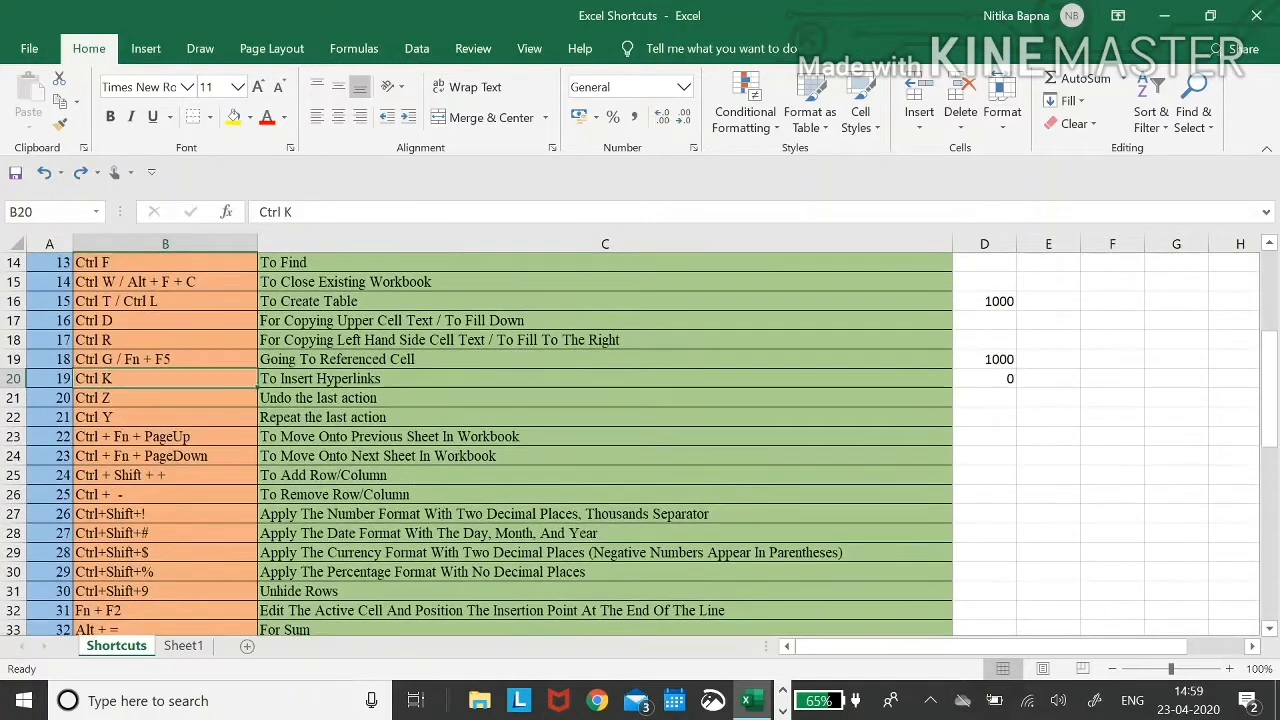
pyautogui.scroll(-1, 640, 445)
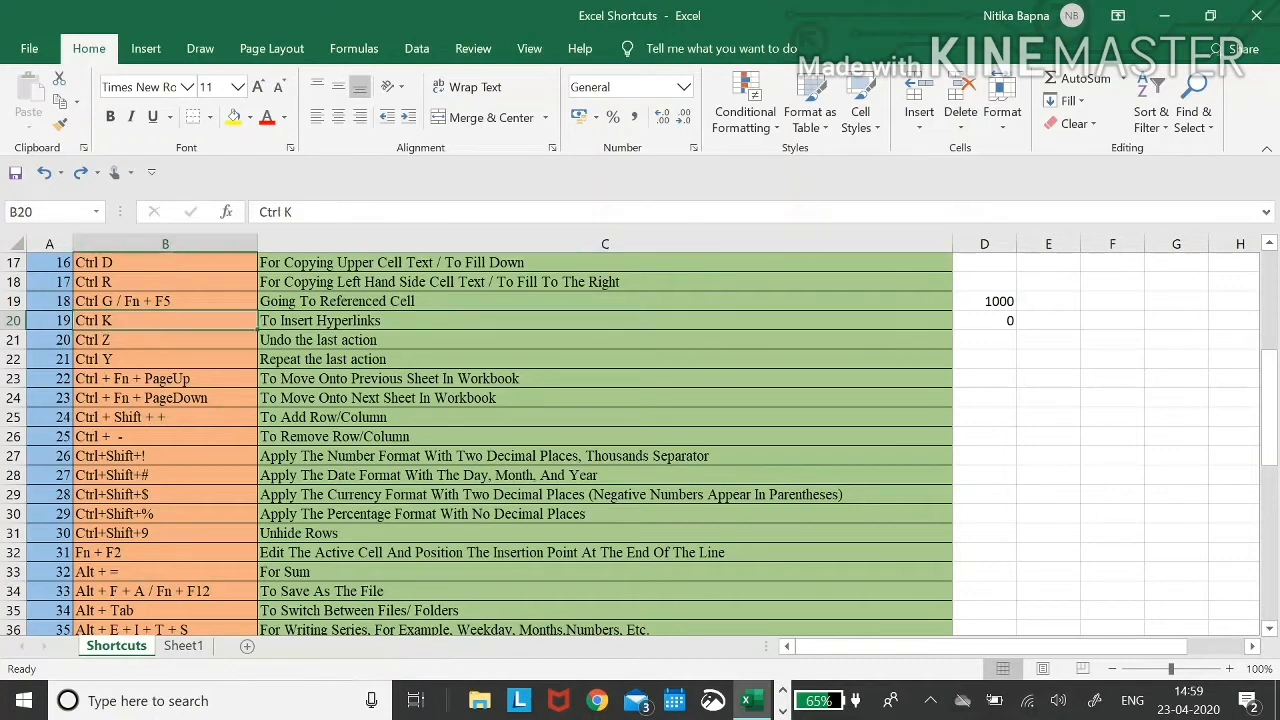
pyautogui.press('Right')
pyautogui.press('Left')
pyautogui.press('Right')
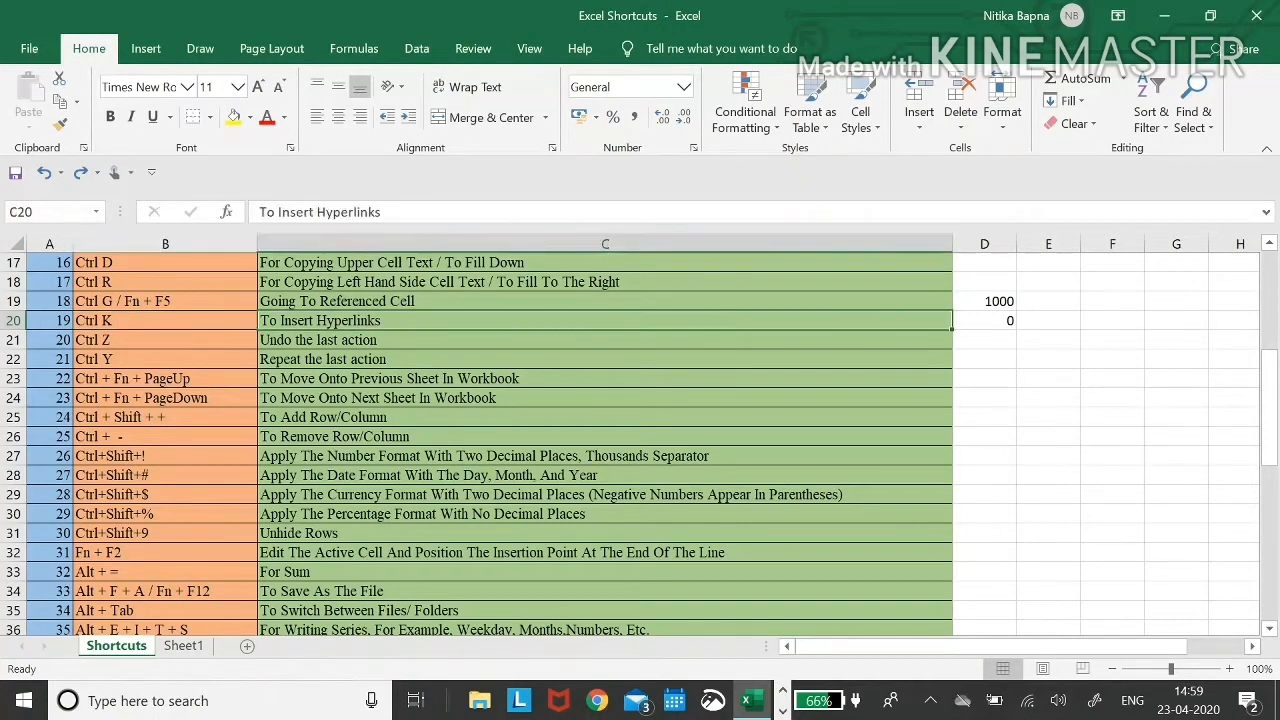
pyautogui.press('Left')
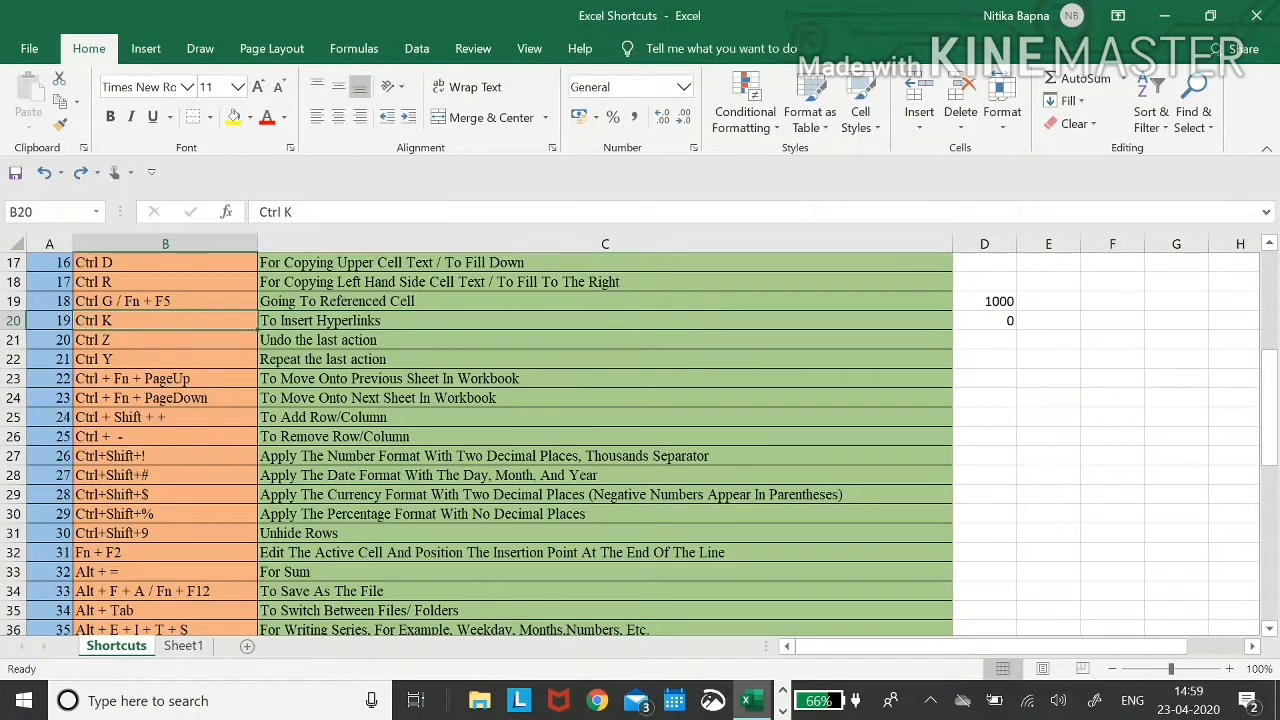
pyautogui.press('Right')
pyautogui.press('Up')
pyautogui.press('Down')
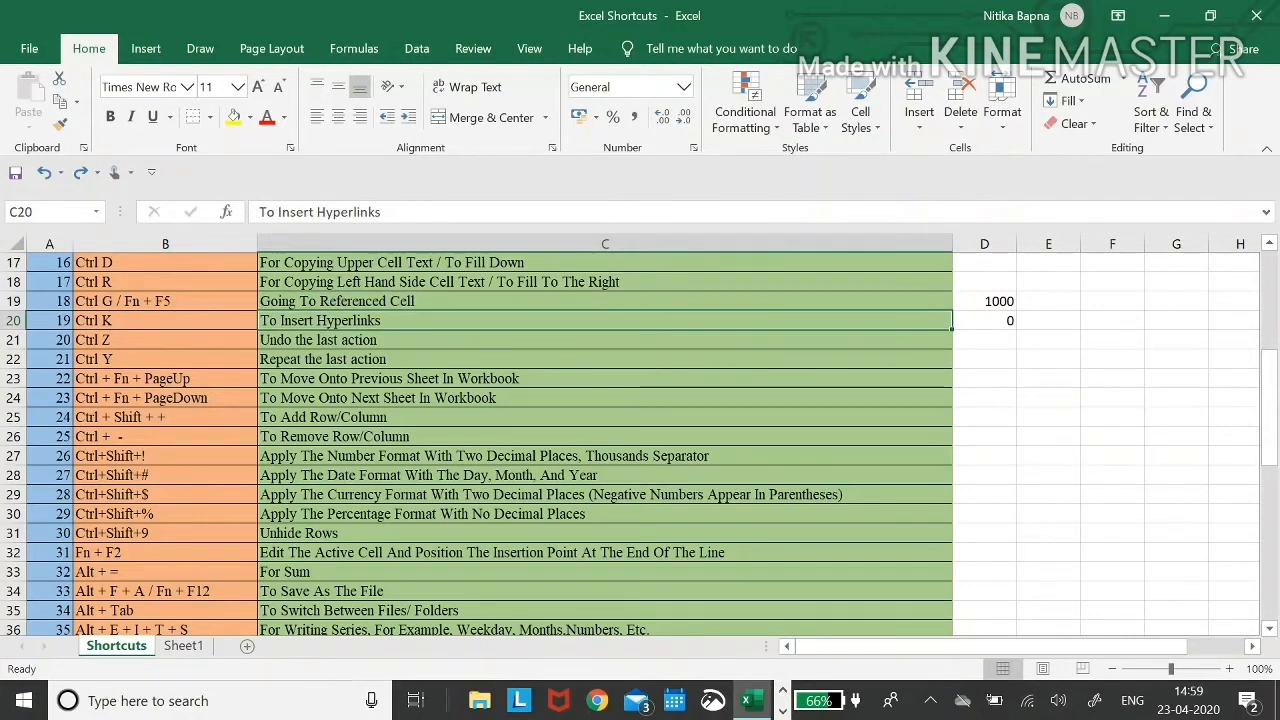
pyautogui.press('Left')
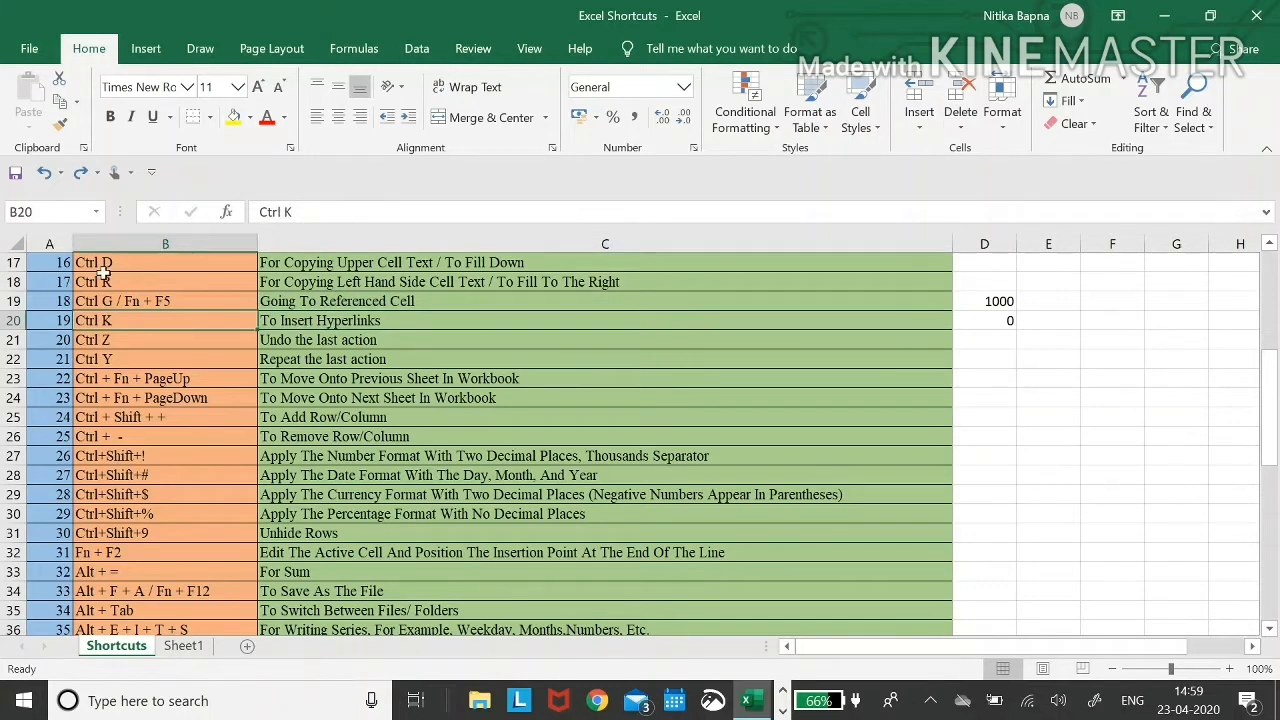
# - Link B20 to Fees Strcuture.pdf and follow the link to open it
pyautogui.hotkey('ctrl', 'k')
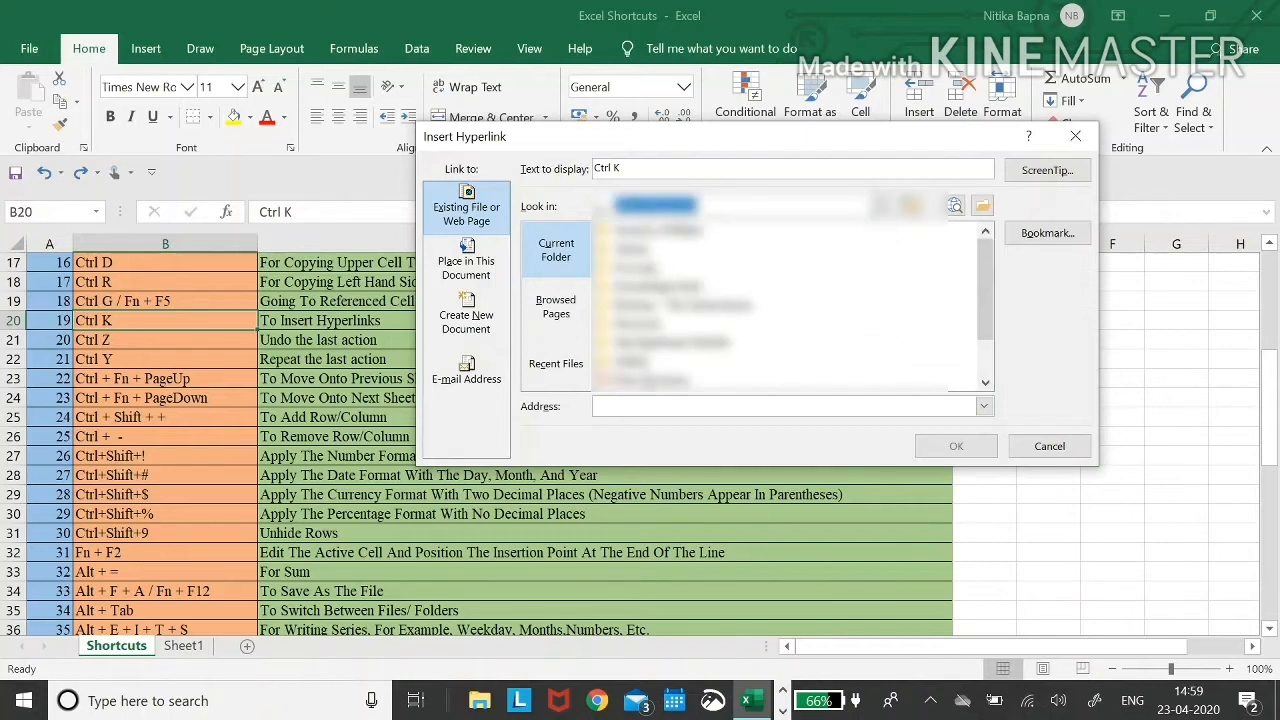
pyautogui.doubleClick(647, 379)
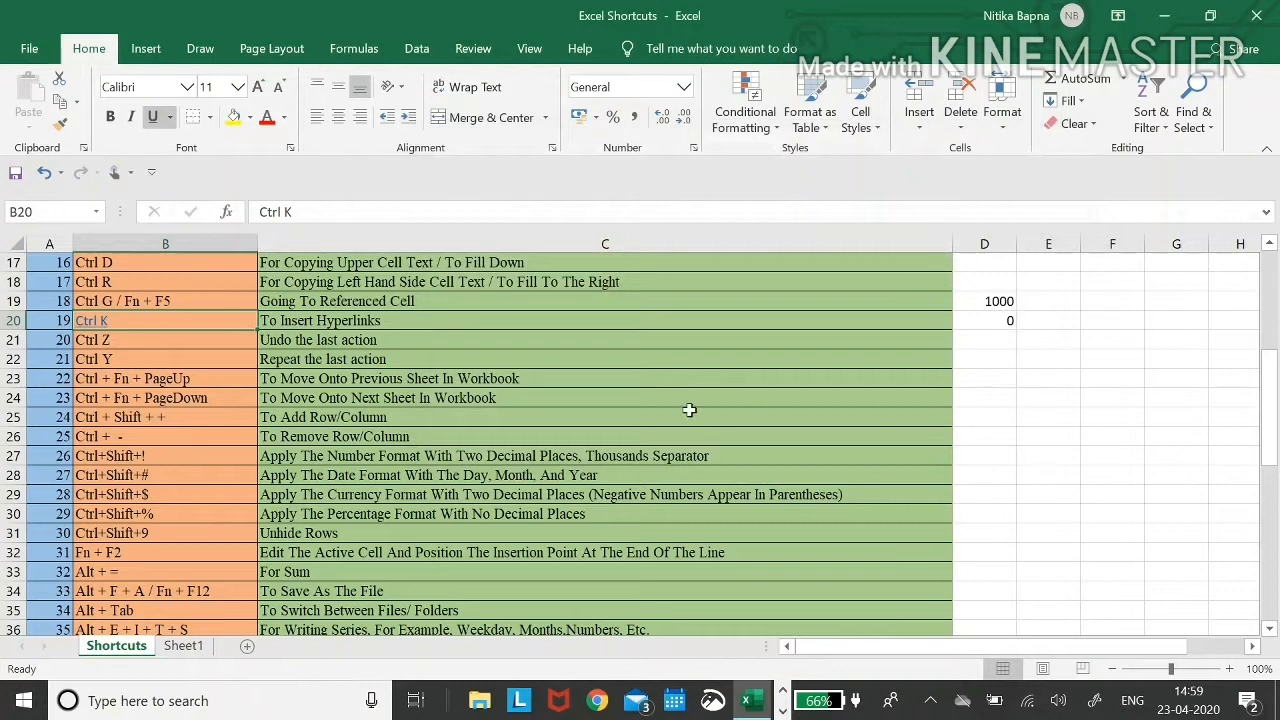
pyautogui.click(93, 325)
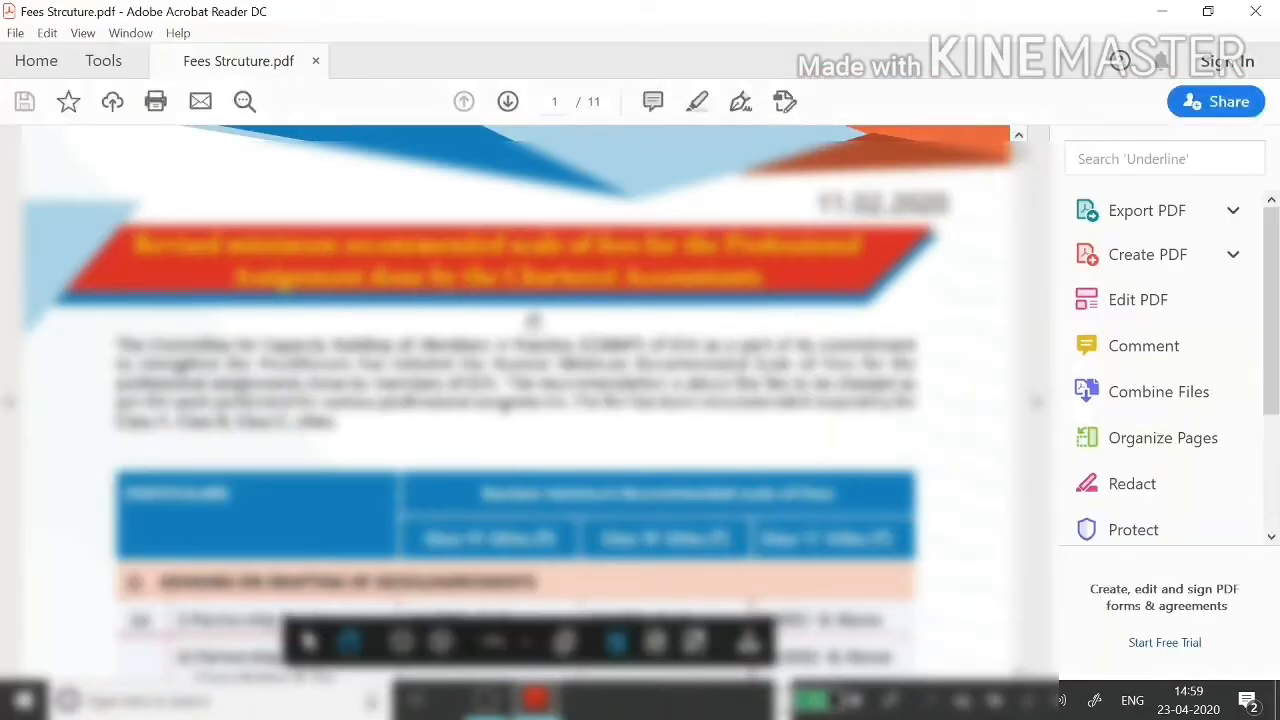
pyautogui.scroll(-10, 533, 320)
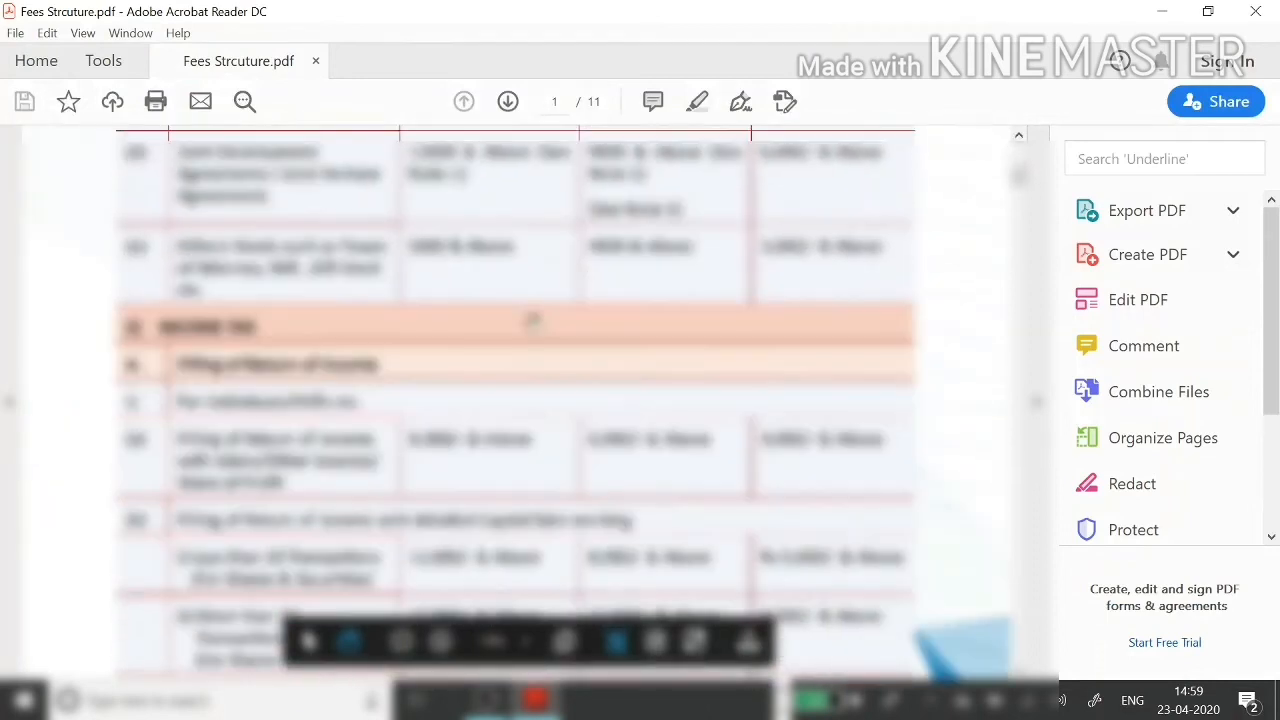
pyautogui.scroll(-5, 533, 320)
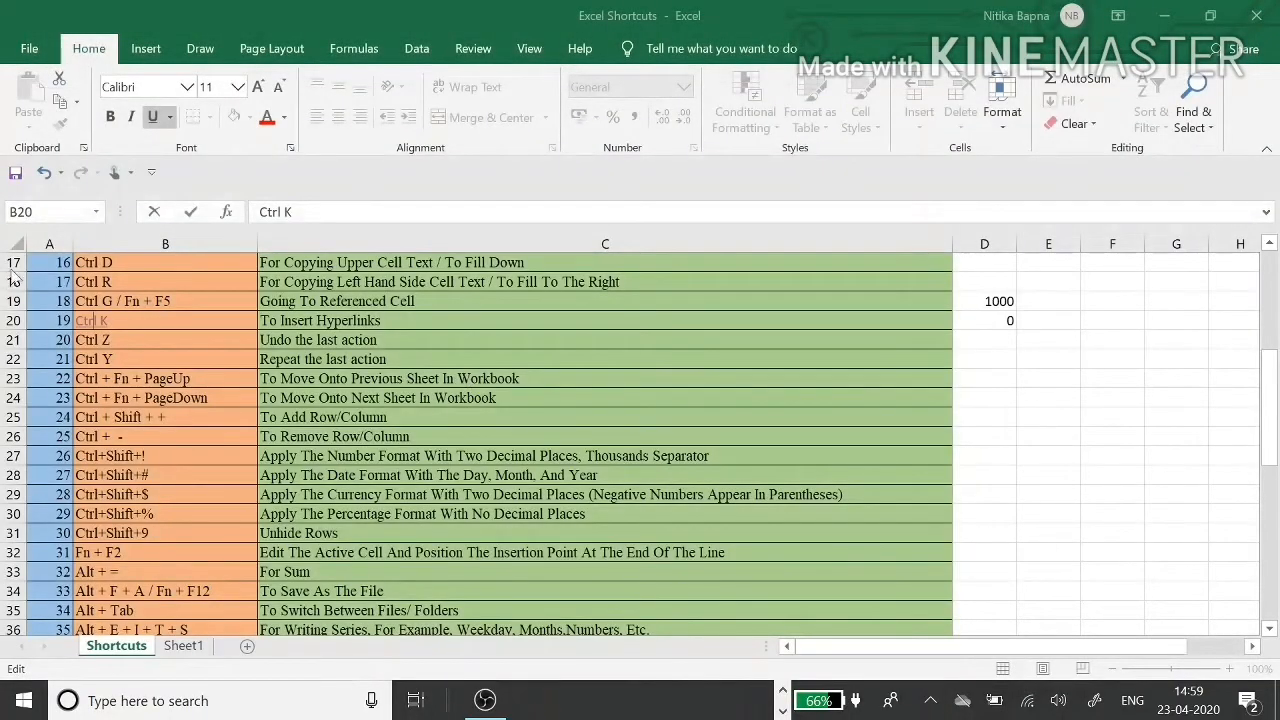
# - Remove the hyperlink from B20 through its right-click menu
pyautogui.click(296, 326)
pyautogui.press('Left')
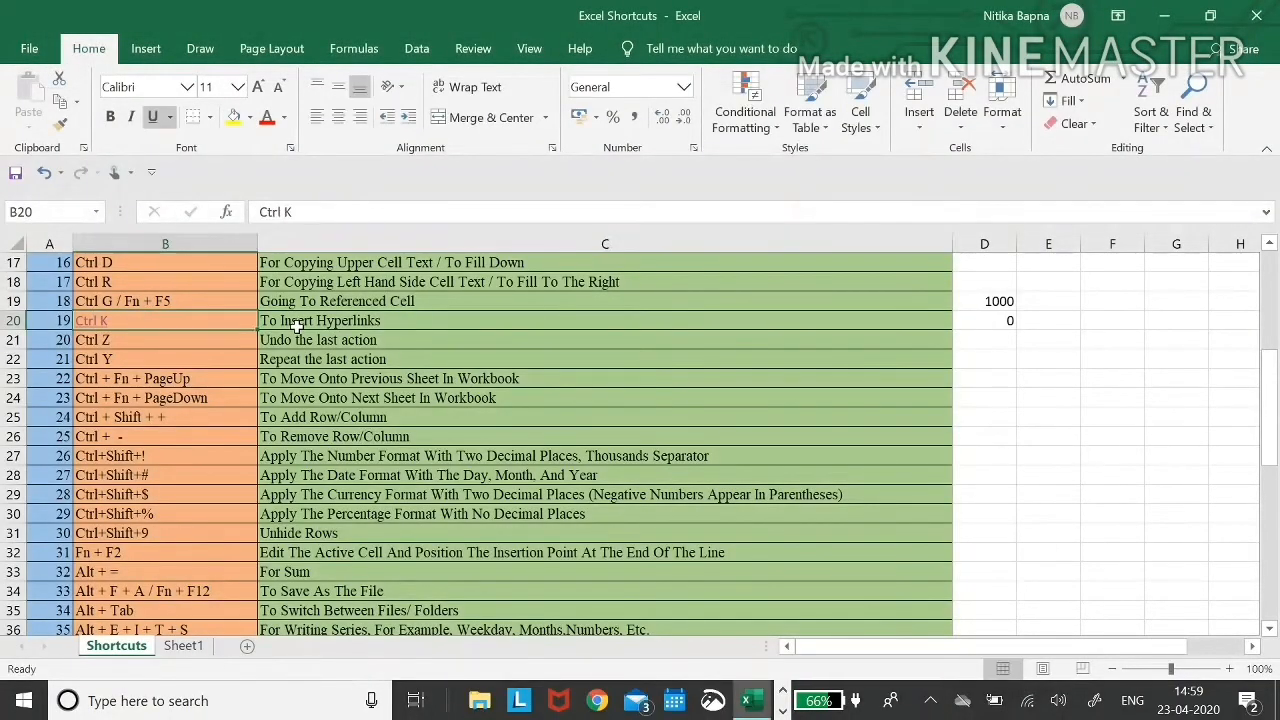
pyautogui.rightClick(104, 328)
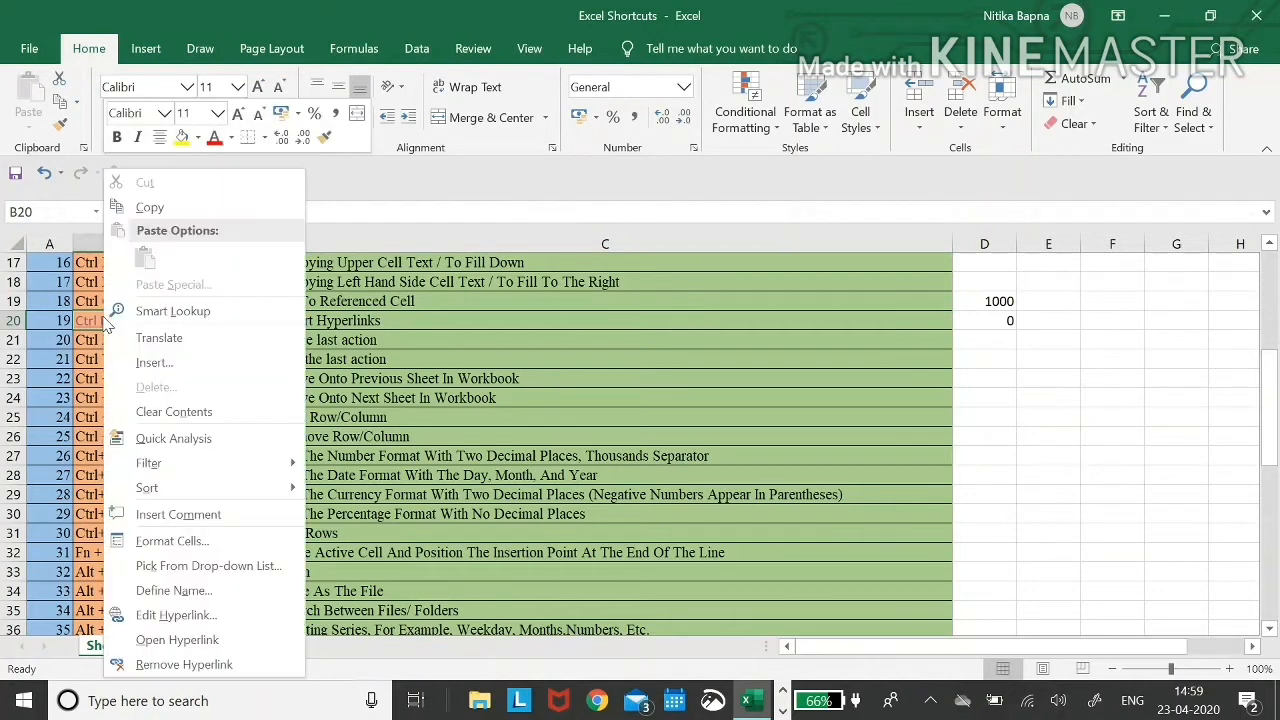
pyautogui.click(181, 666)
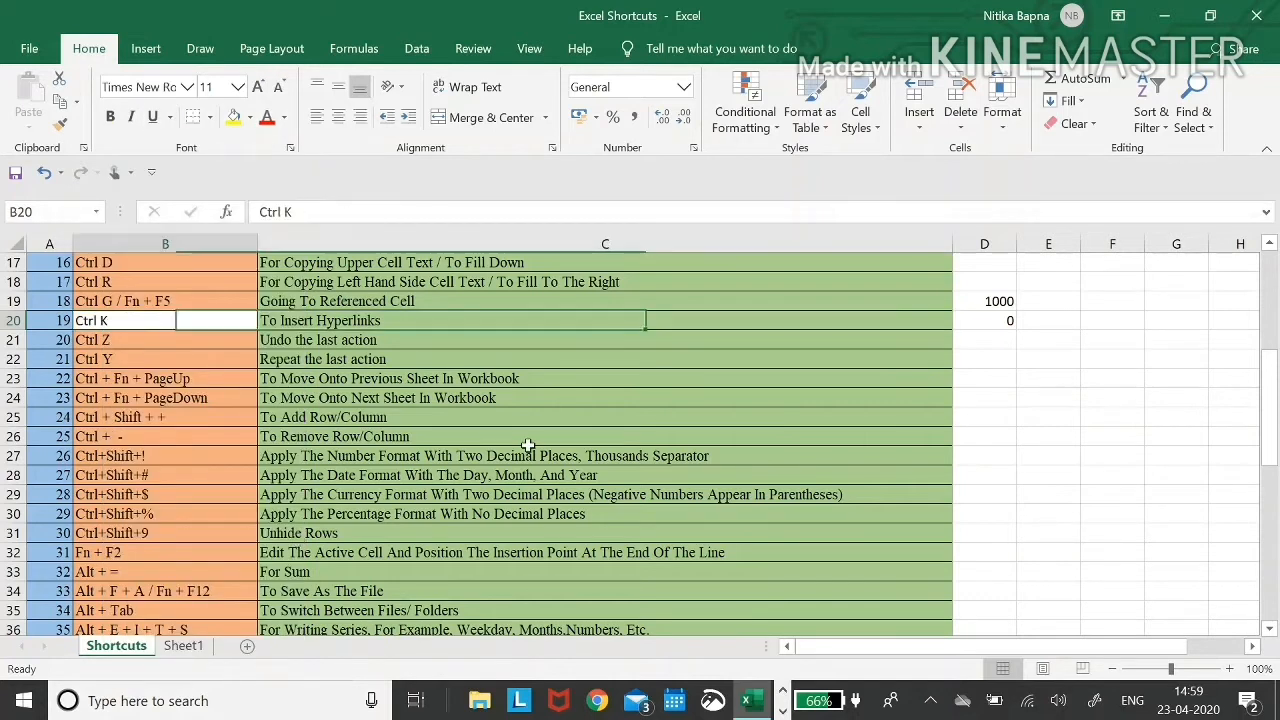
# - Undo and redo the hyperlink removal, leaving Ctrl K as plain text
pyautogui.hotkey('ctrl', 'z')
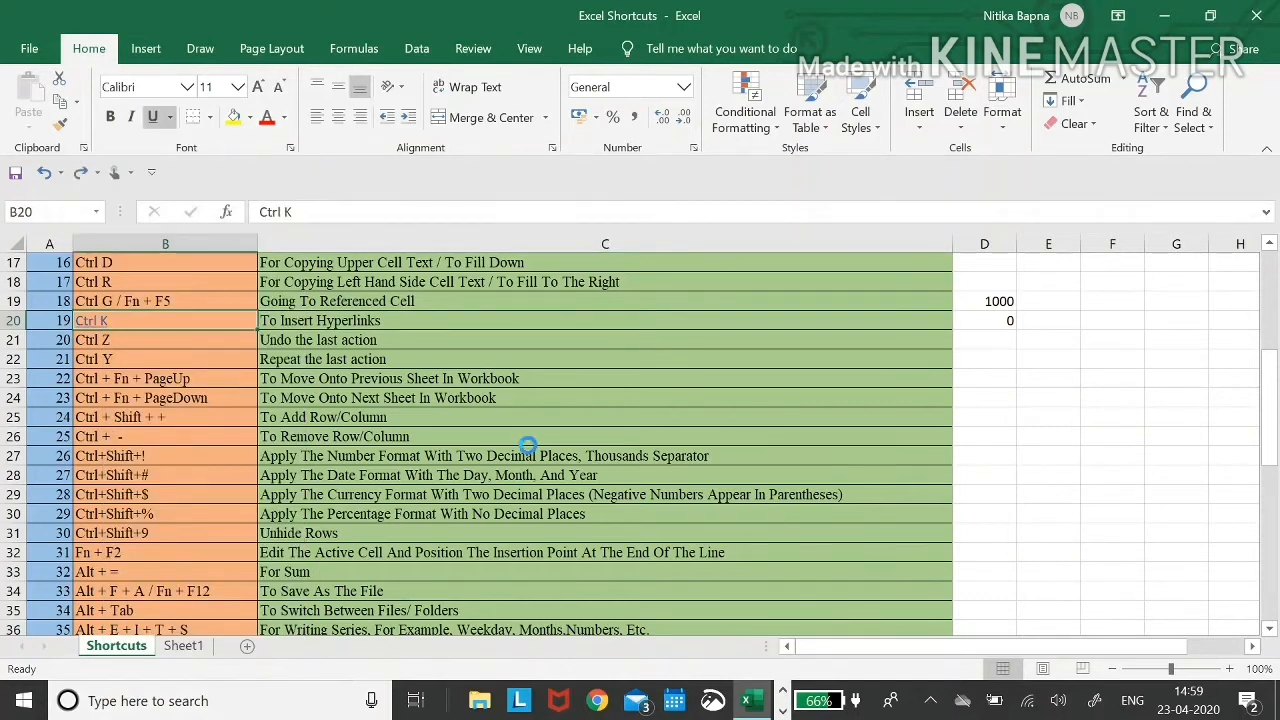
pyautogui.hotkey('ctrl', 'y')
pyautogui.press('Right')
pyautogui.press('Down')
pyautogui.press('Left')
pyautogui.press('Down')
pyautogui.press('Down')
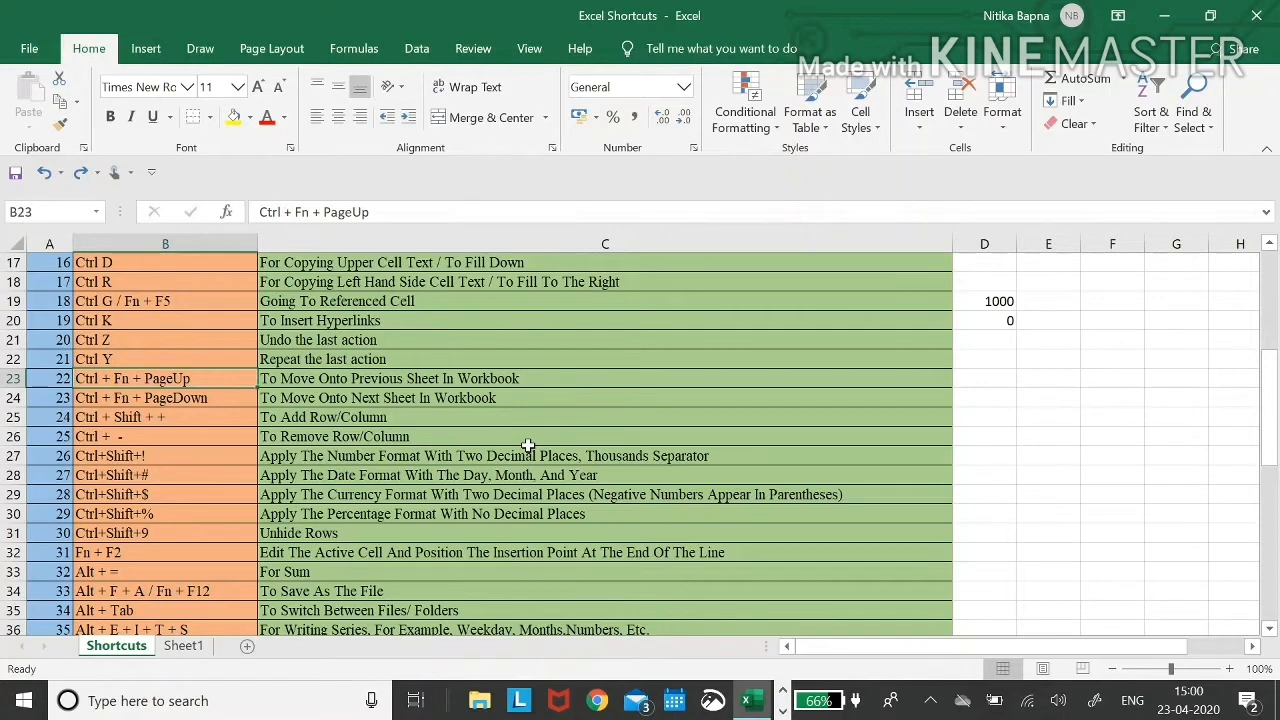
pyautogui.press('Right')
pyautogui.press('Left')
pyautogui.hotkey('ctrl', 'pagedown')
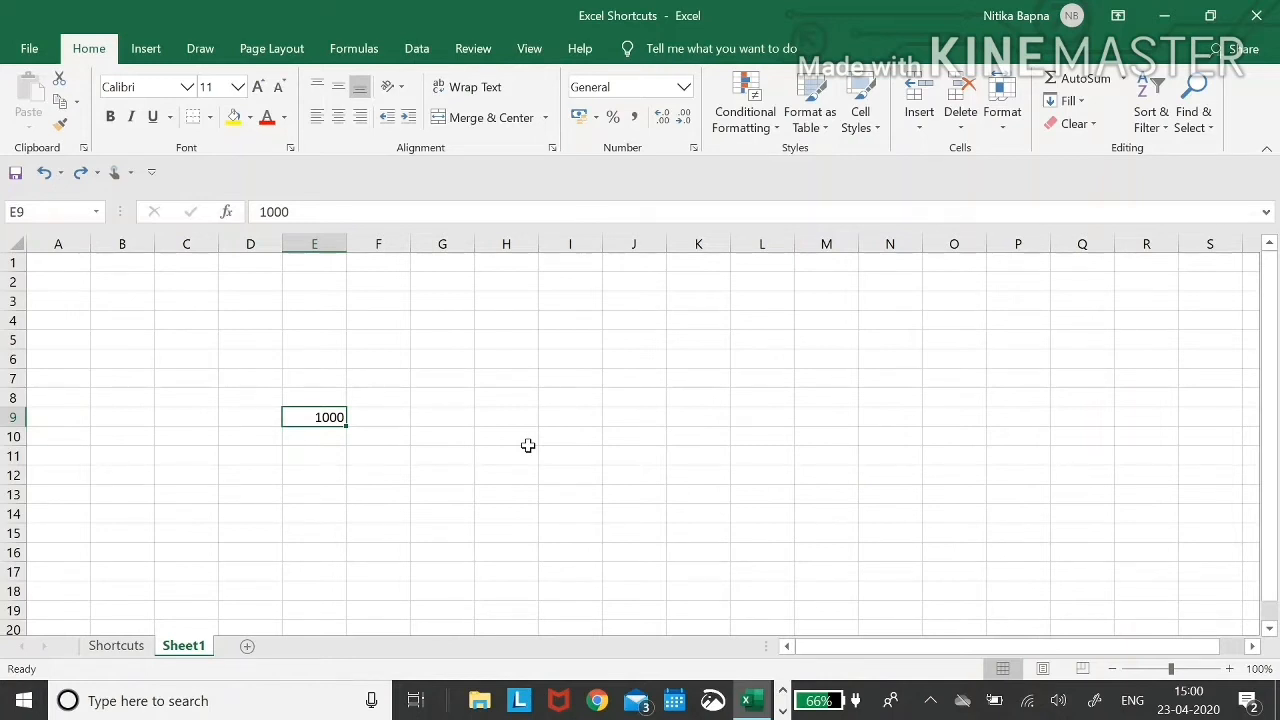
pyautogui.hotkey('ctrl', 'pageup')
pyautogui.press('Down')
pyautogui.press('Right')
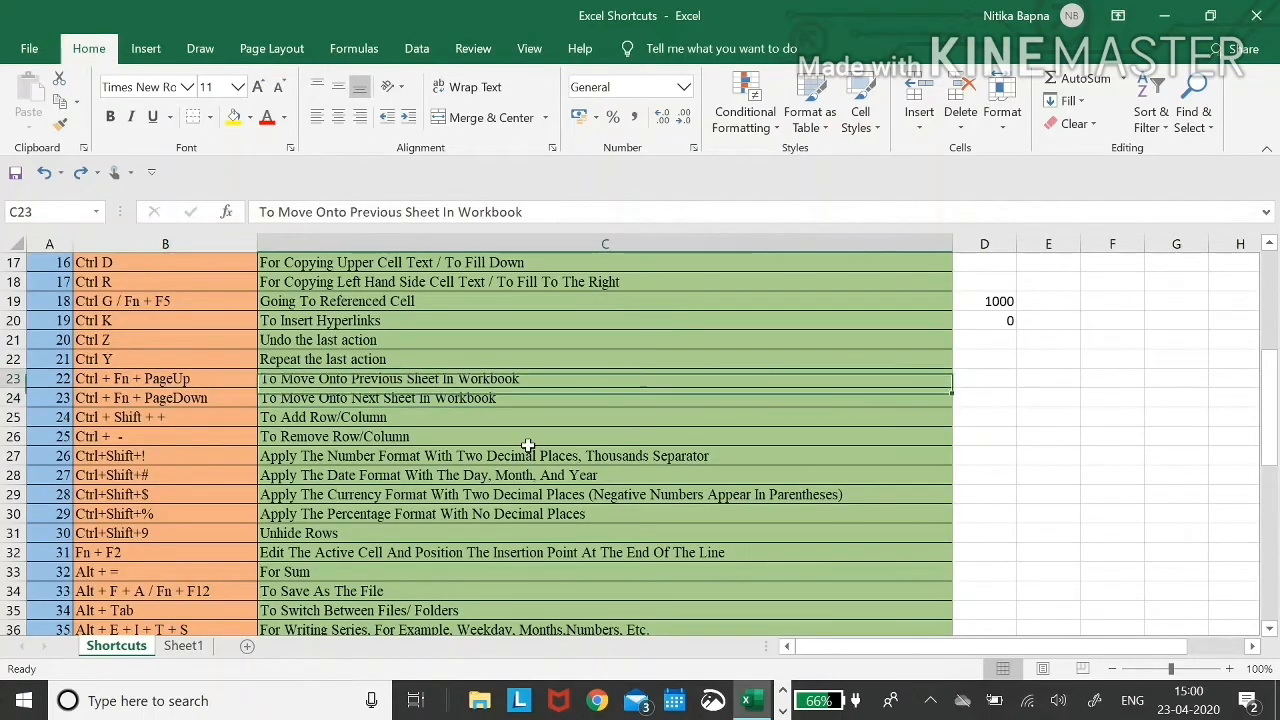
pyautogui.press('Left')
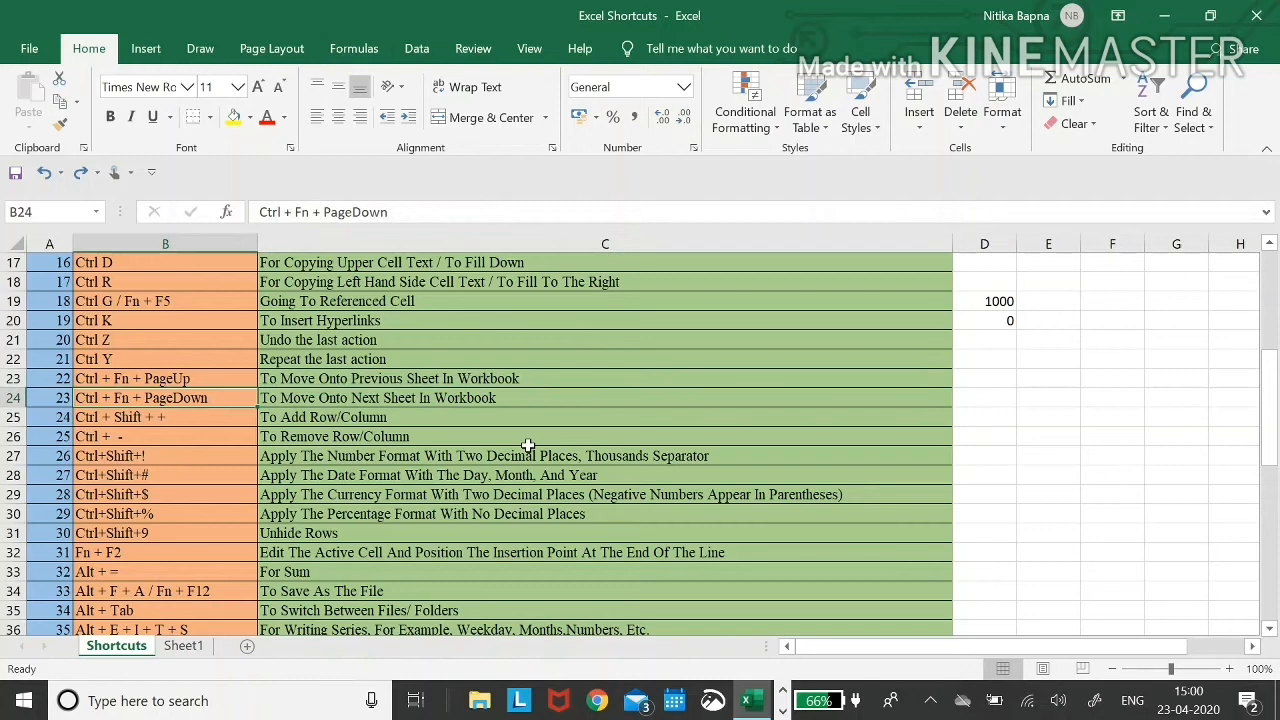
pyautogui.press('Down')
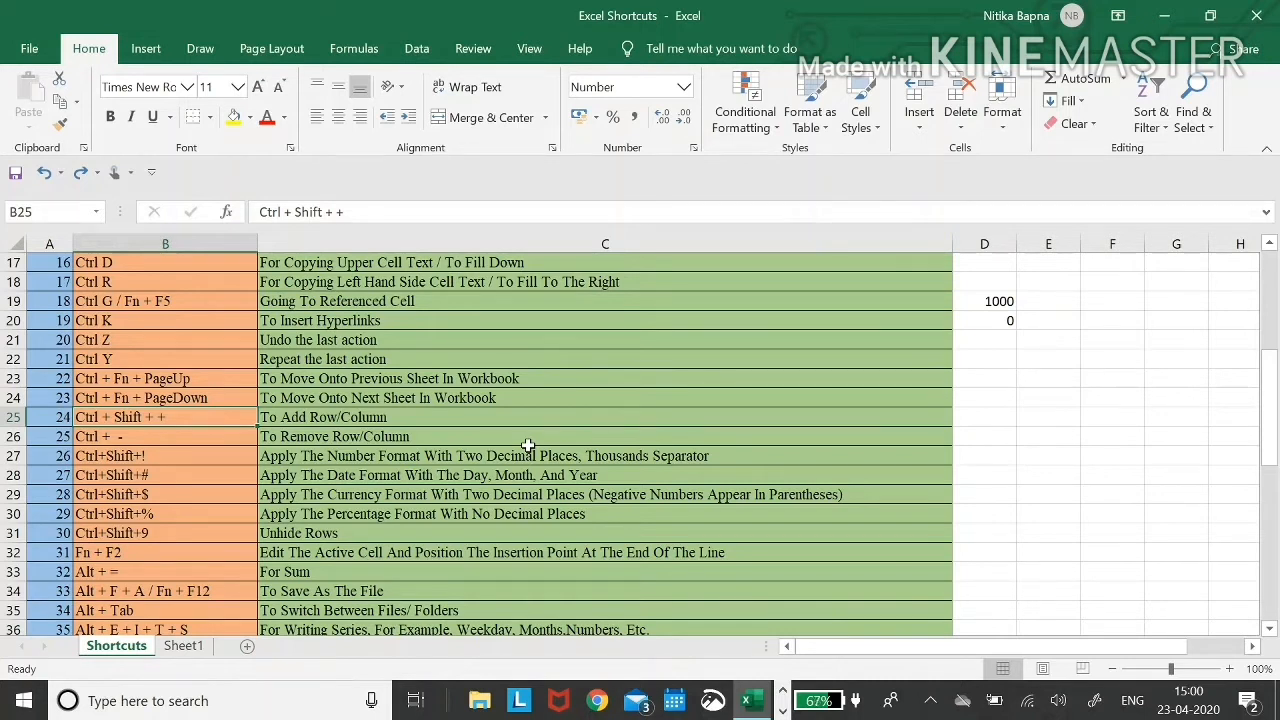
pyautogui.hotkey('ctrl', 'shift', '+')
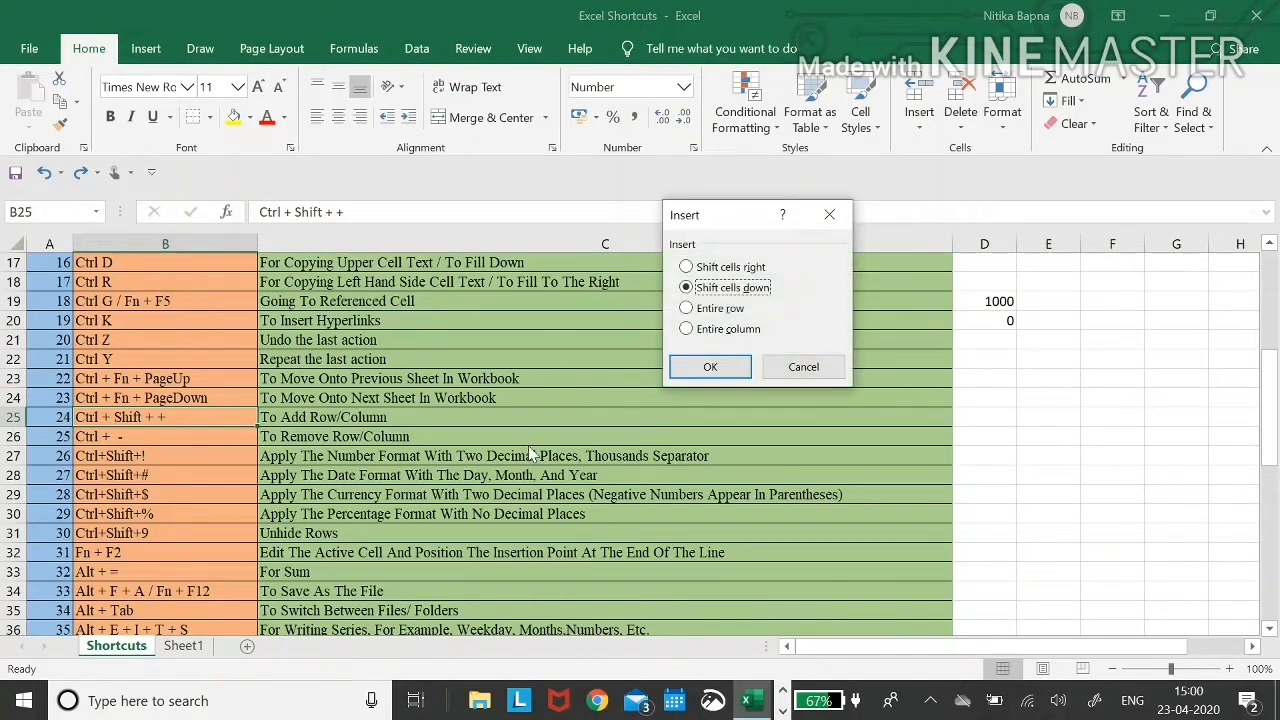
pyautogui.press('Up')
pyautogui.press('Down')
pyautogui.press('Down')
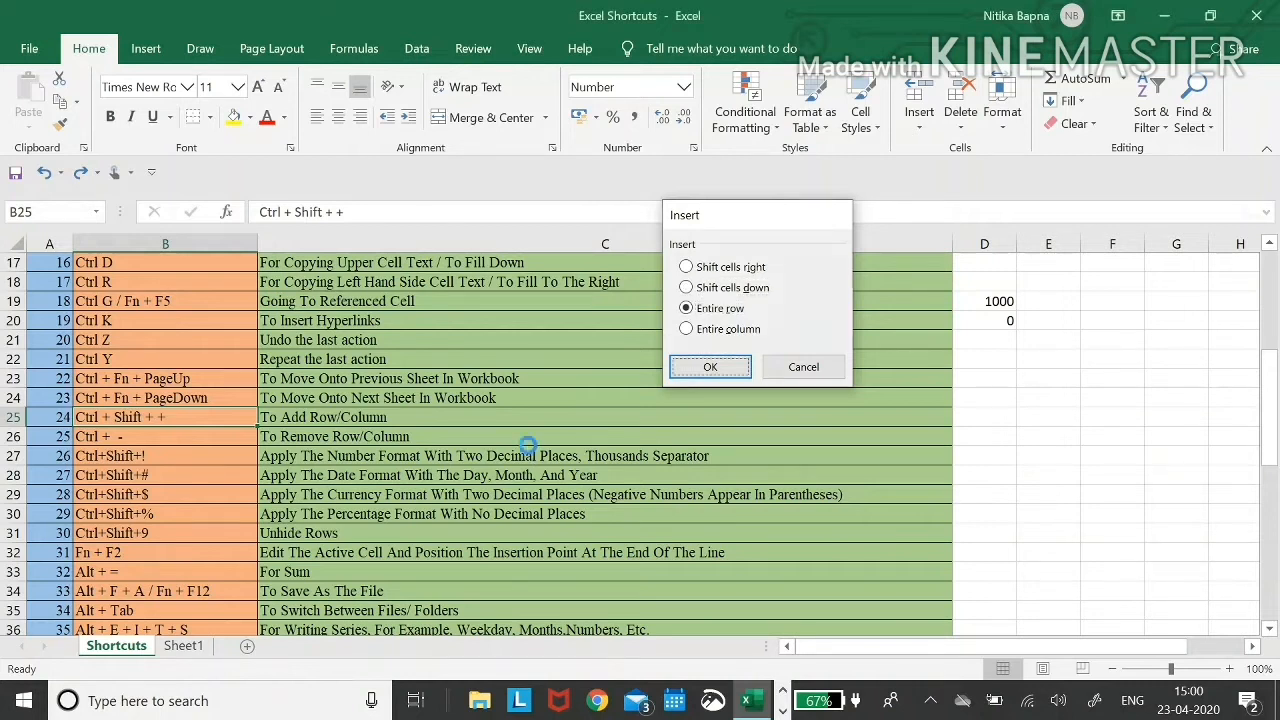
pyautogui.press('Return')
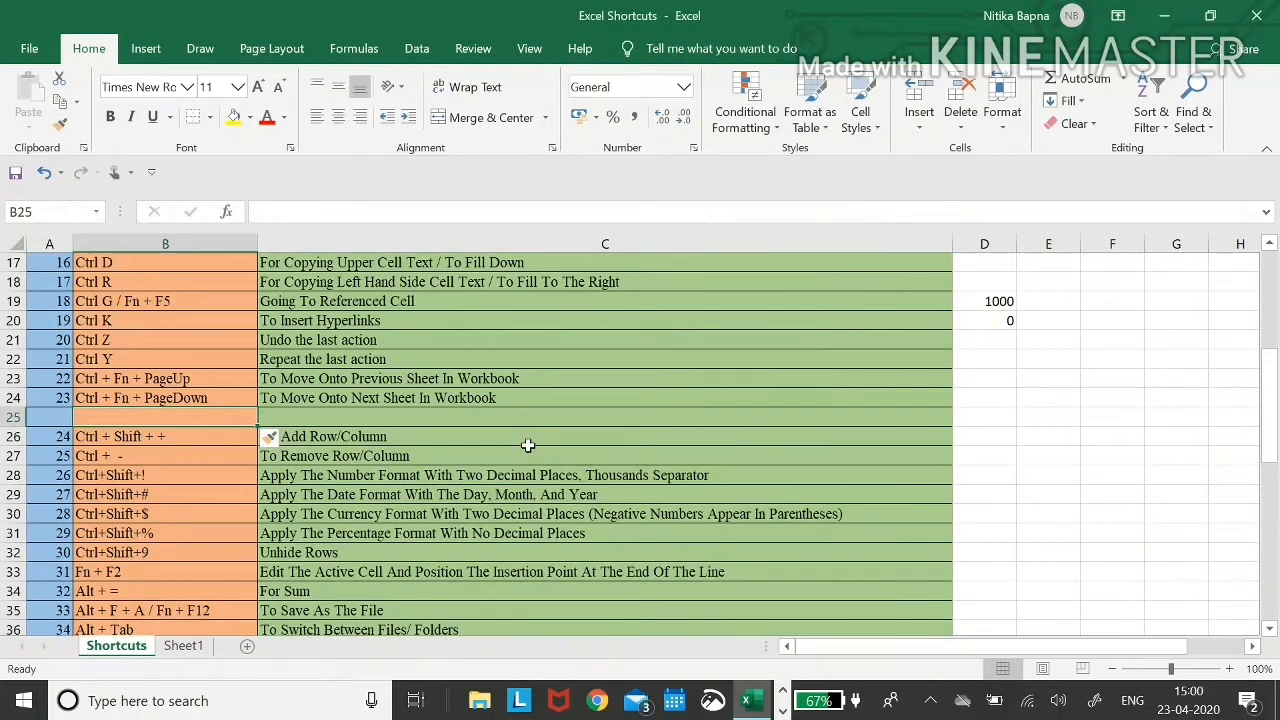
pyautogui.press('Down')
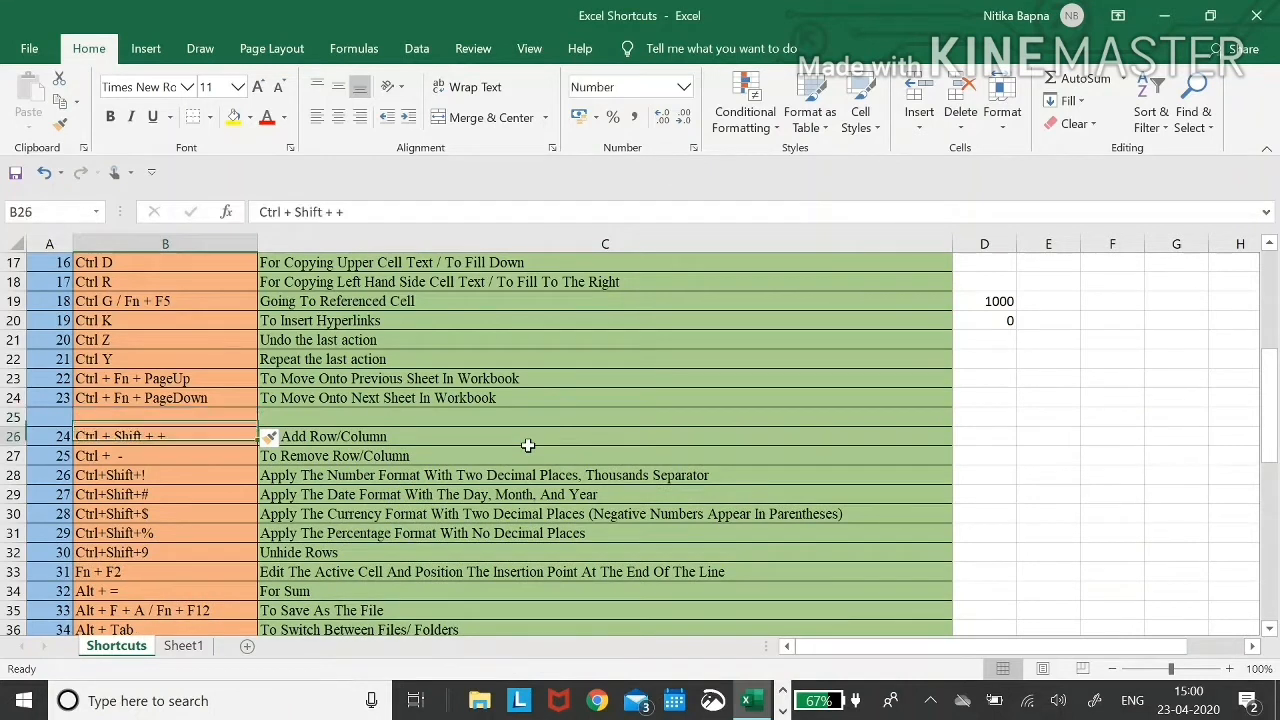
pyautogui.hotkey('ctrl', 'z')
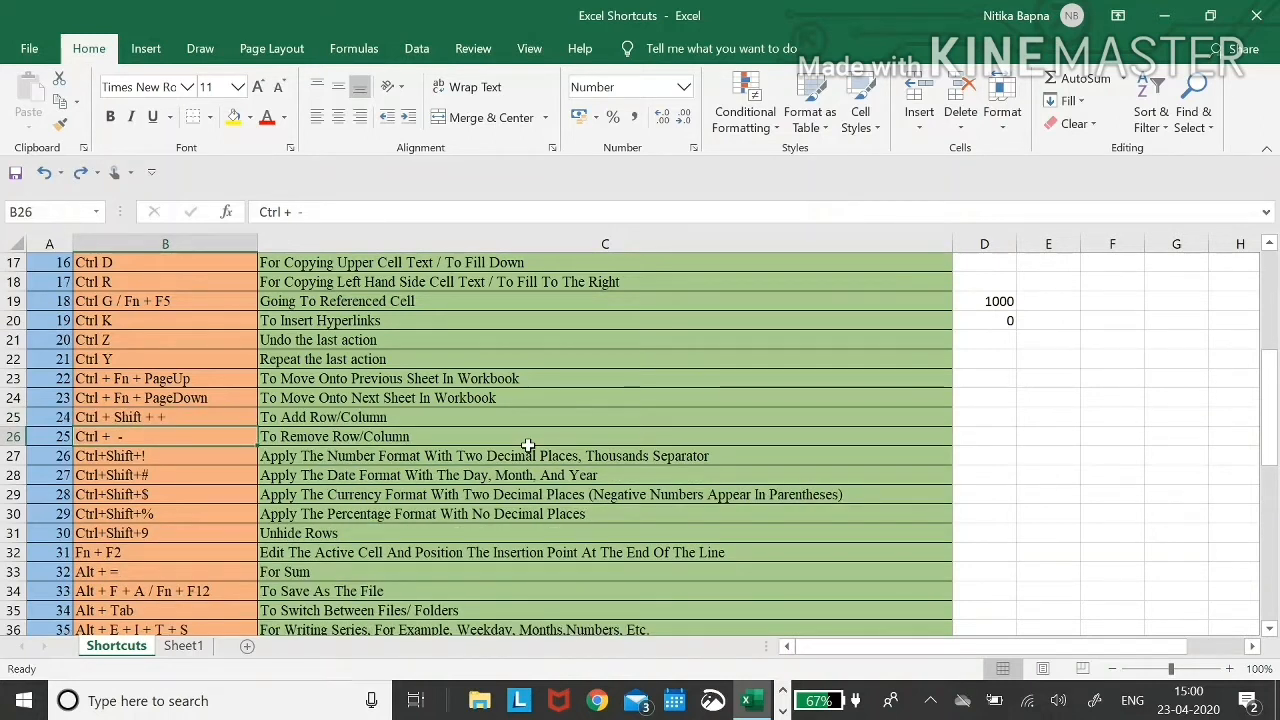
# - Undo and redo to restore 1000 in D17
pyautogui.hotkey('ctrl', 'z')
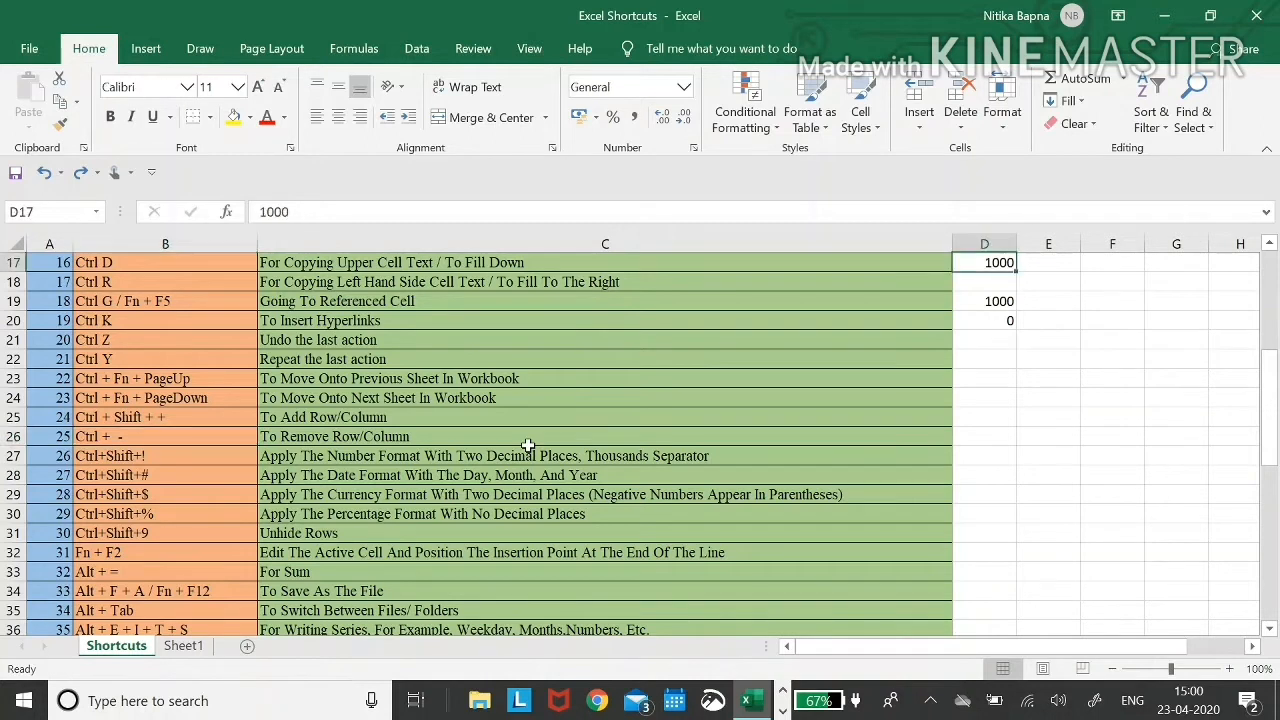
pyautogui.hotkey('ctrl', 'z')
pyautogui.hotkey('ctrl', 'y')
pyautogui.press('Down')
pyautogui.press('Down')
pyautogui.press('Down')
pyautogui.press('Down')
pyautogui.press('Down')
pyautogui.press('Down')
pyautogui.press('Down')
pyautogui.press('Down')
pyautogui.press('Down')
pyautogui.press('Down')
pyautogui.press('Left')
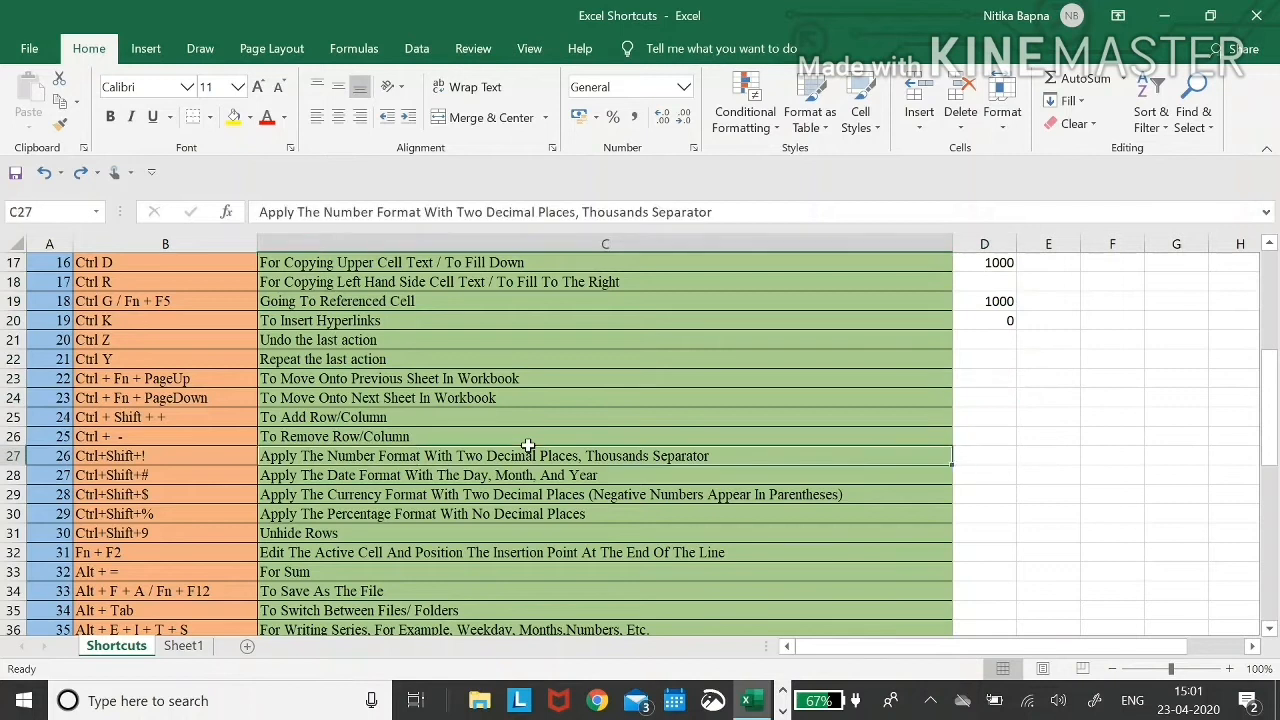
pyautogui.press('Left')
# - Insert a blank row 26 with Ctrl+Shift++
pyautogui.press('Up')
pyautogui.hotkey('shift', 'space')
pyautogui.hotkey('ctrl', 'shift', '+')
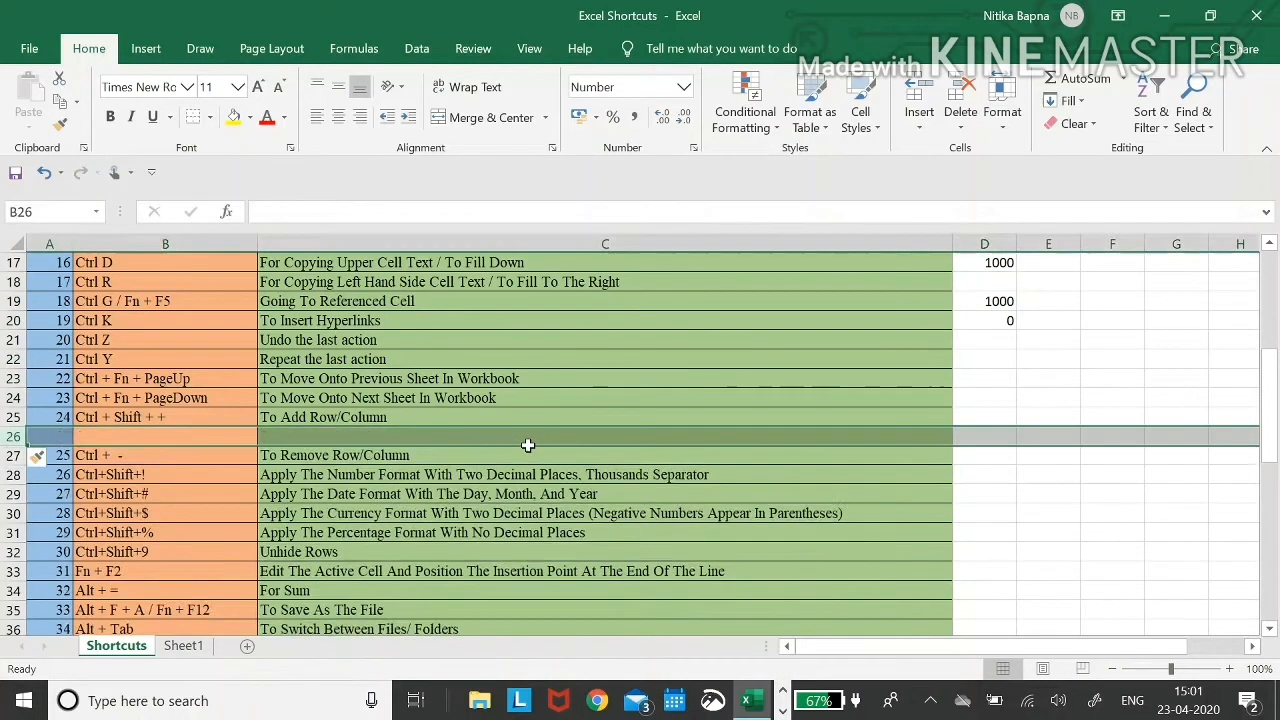
pyautogui.press('Left')
pyautogui.press('Right')
pyautogui.press('Down')
pyautogui.press('Up')
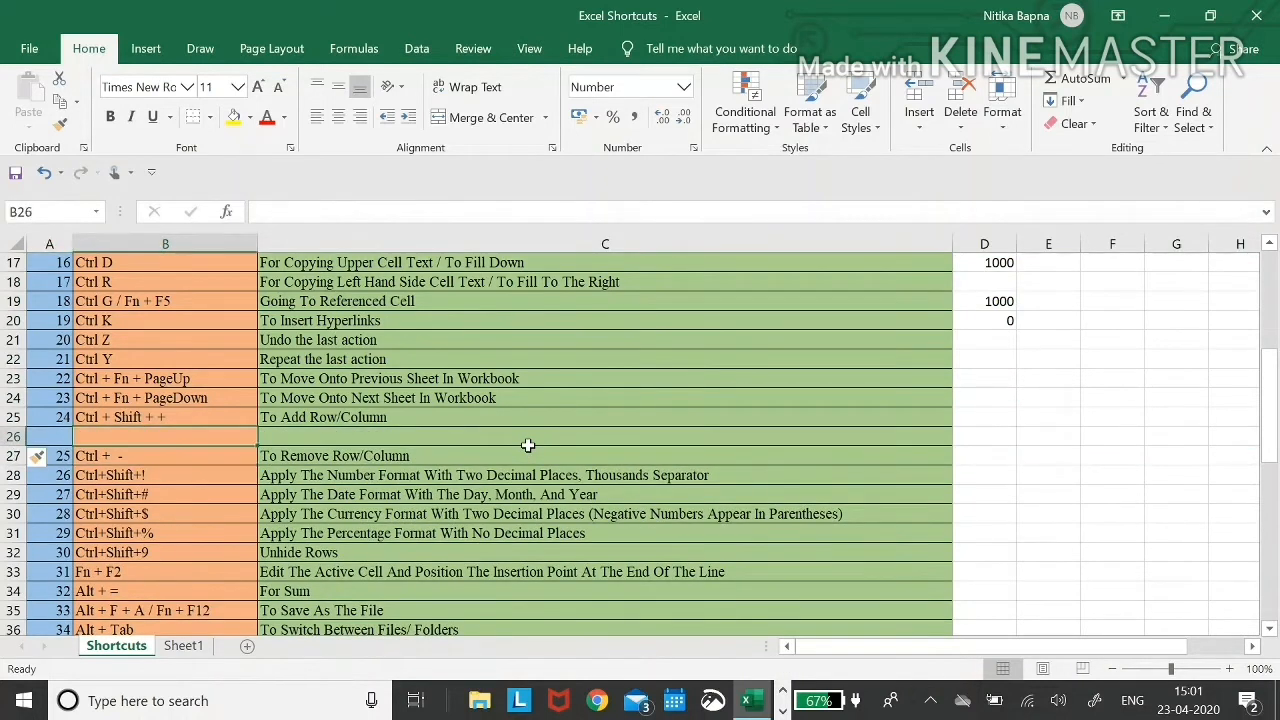
# - Delete the blank row 26 with Ctrl+-
pyautogui.hotkey('shift', 'space')
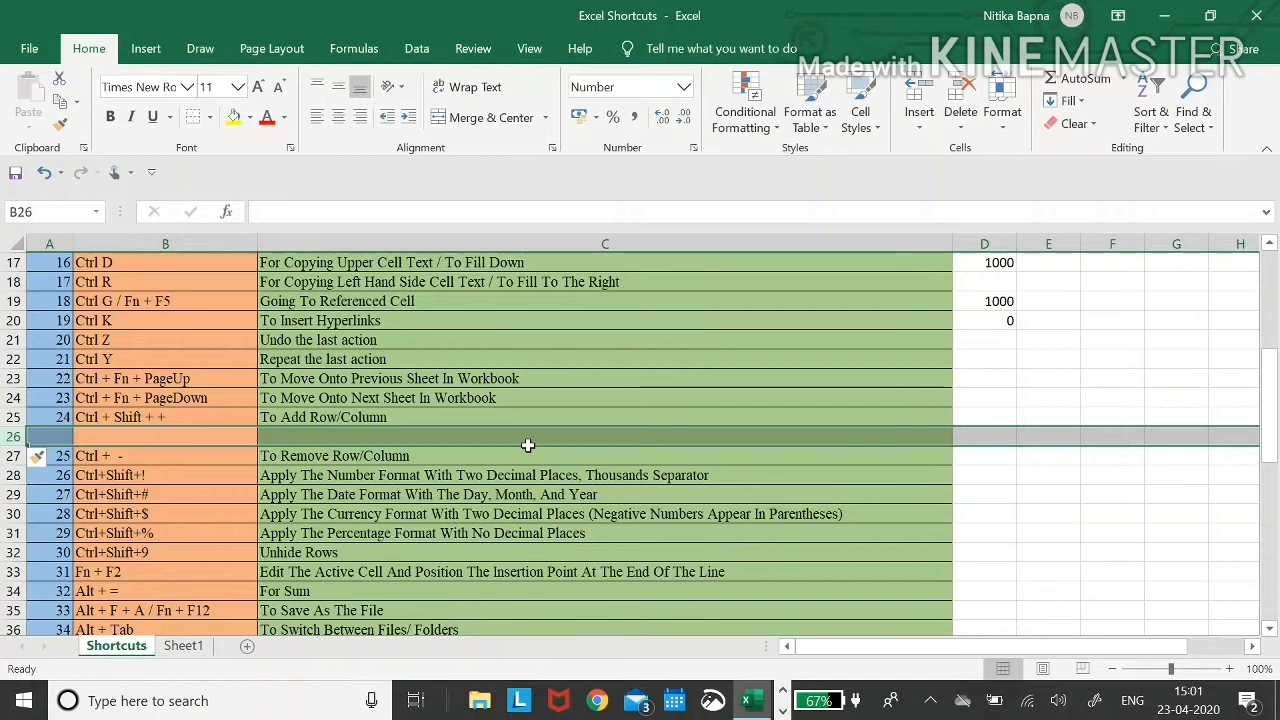
pyautogui.hotkey('ctrl', '-')
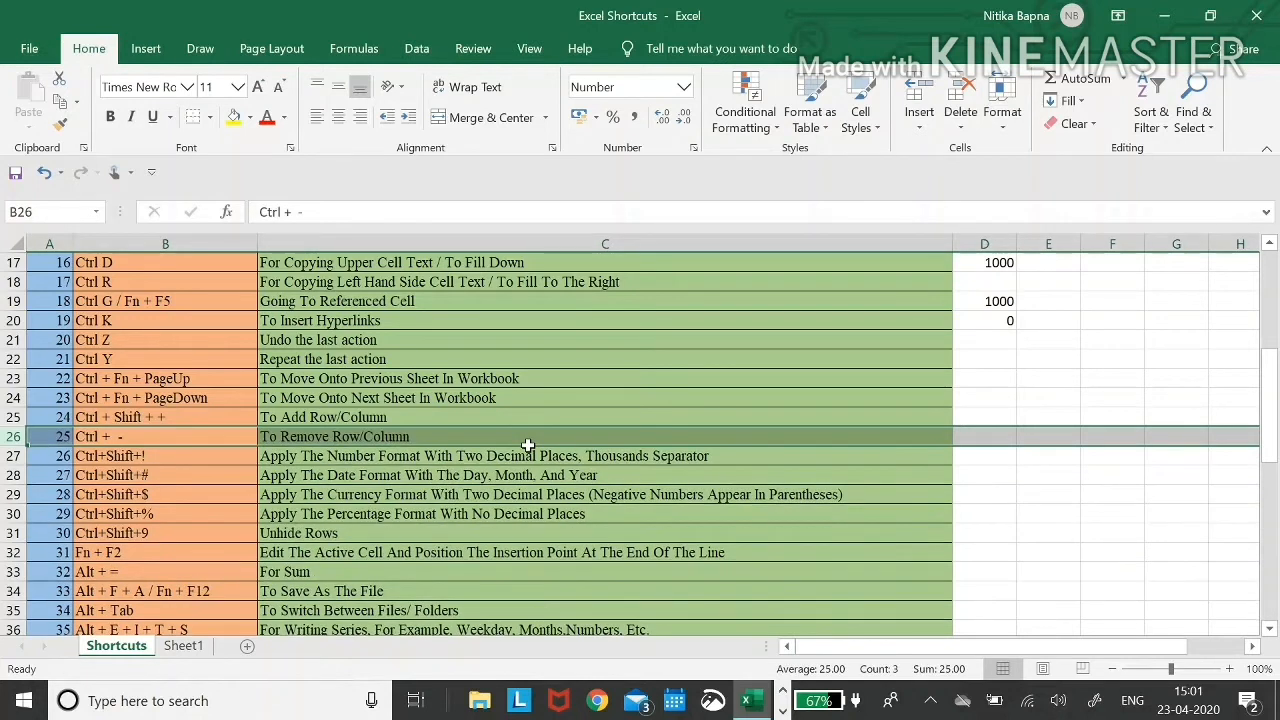
pyautogui.press('Down')
pyautogui.press('Right')
pyautogui.press('Up')
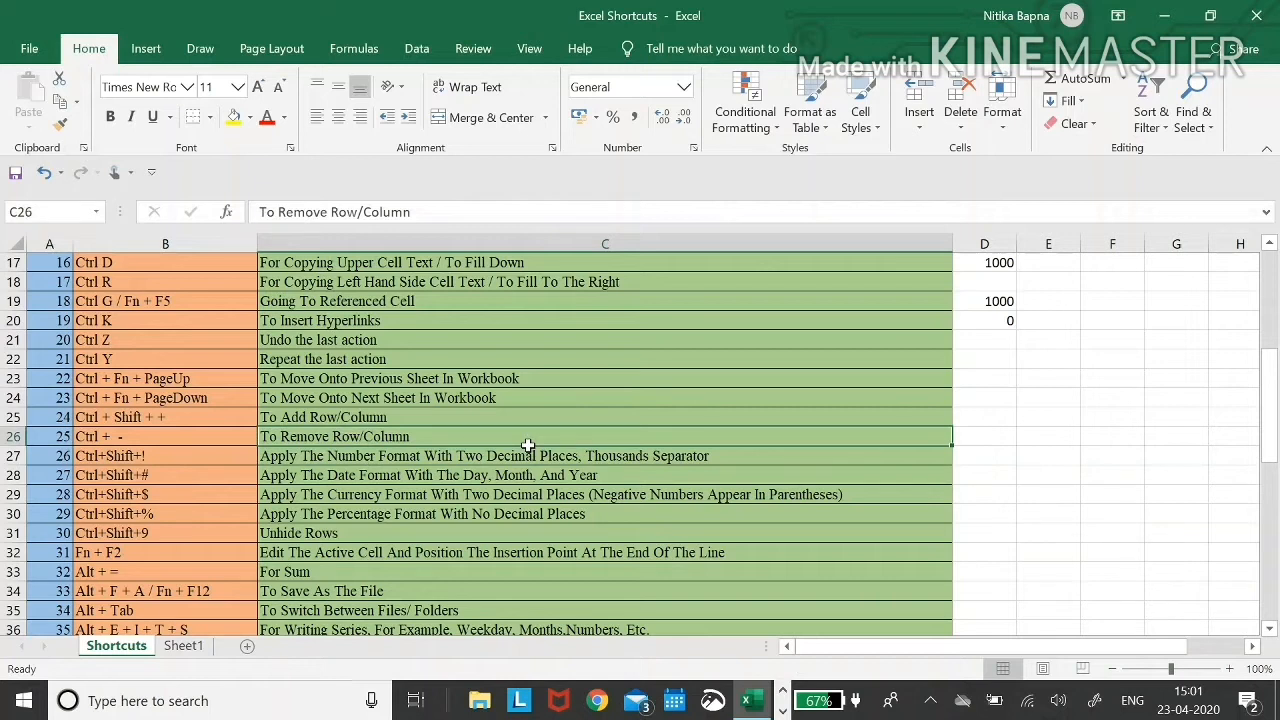
pyautogui.press('Left')
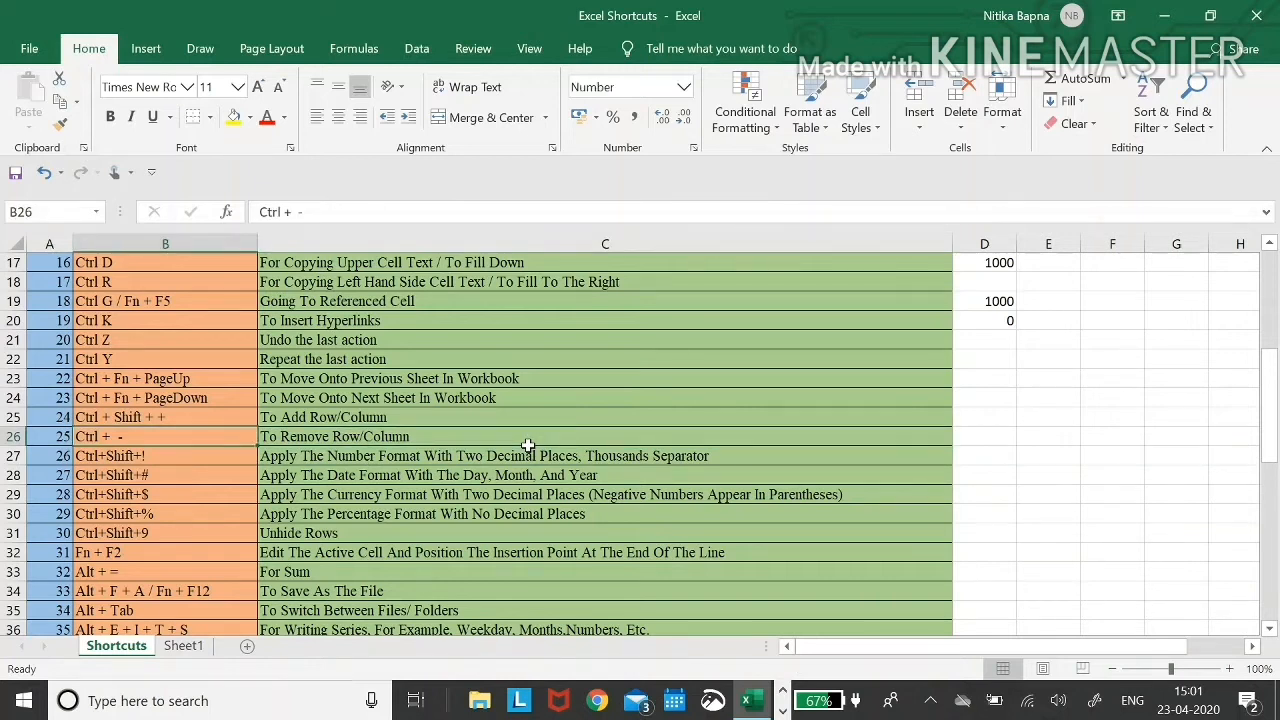
# - Delete cell B26 shifting cells up, then undo to bring back Ctrl + -
pyautogui.hotkey('ctrl', '-')
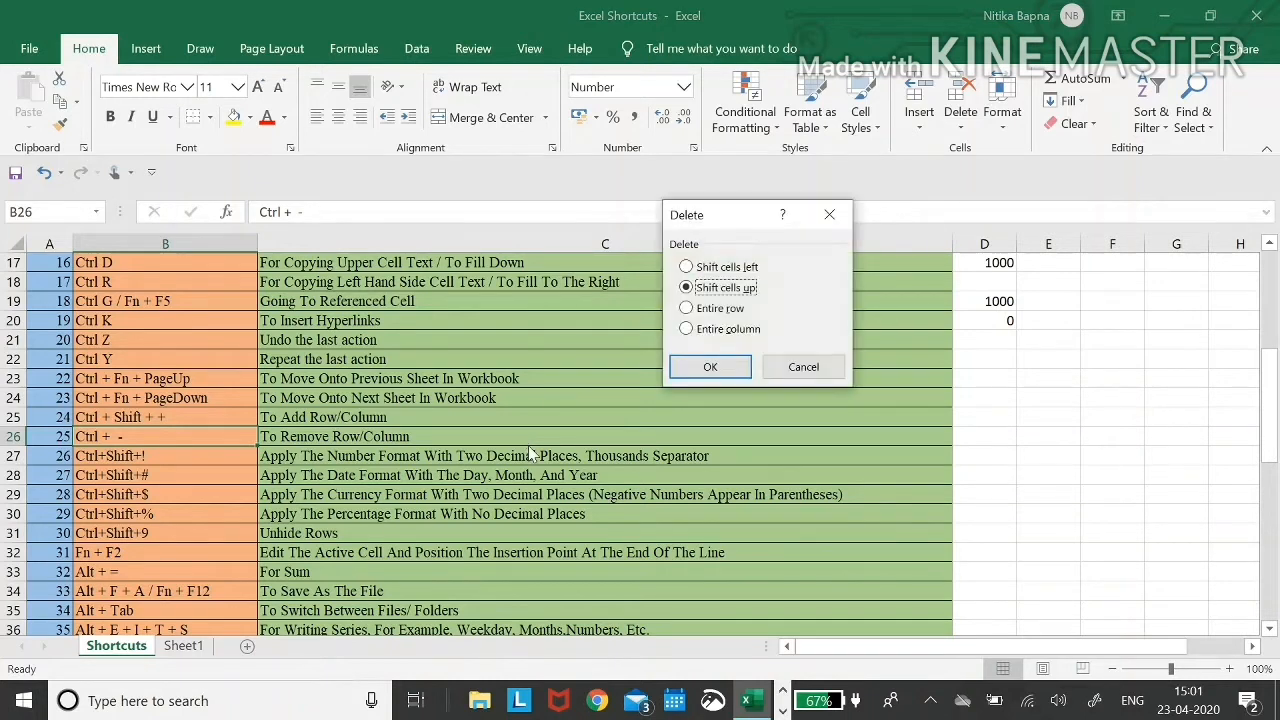
pyautogui.press('Return')
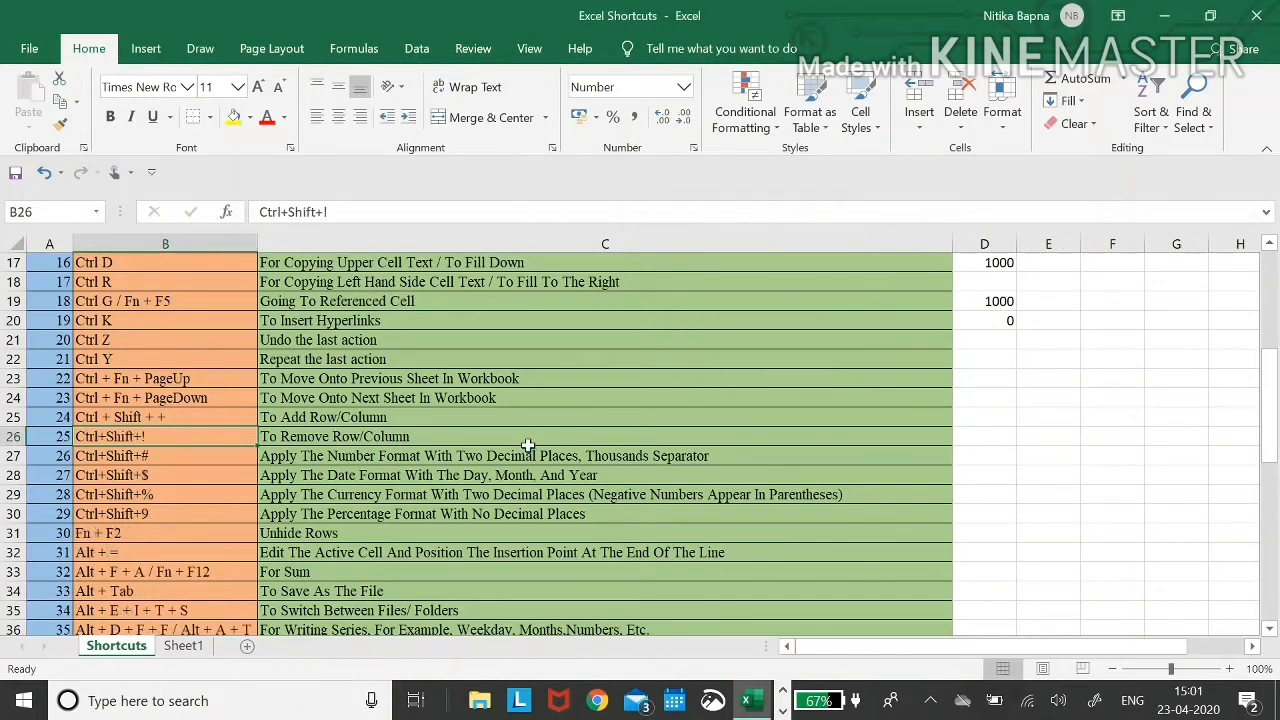
pyautogui.hotkey('ctrl', 'z')
pyautogui.press('Down')
pyautogui.press('Up')
pyautogui.press('Down')
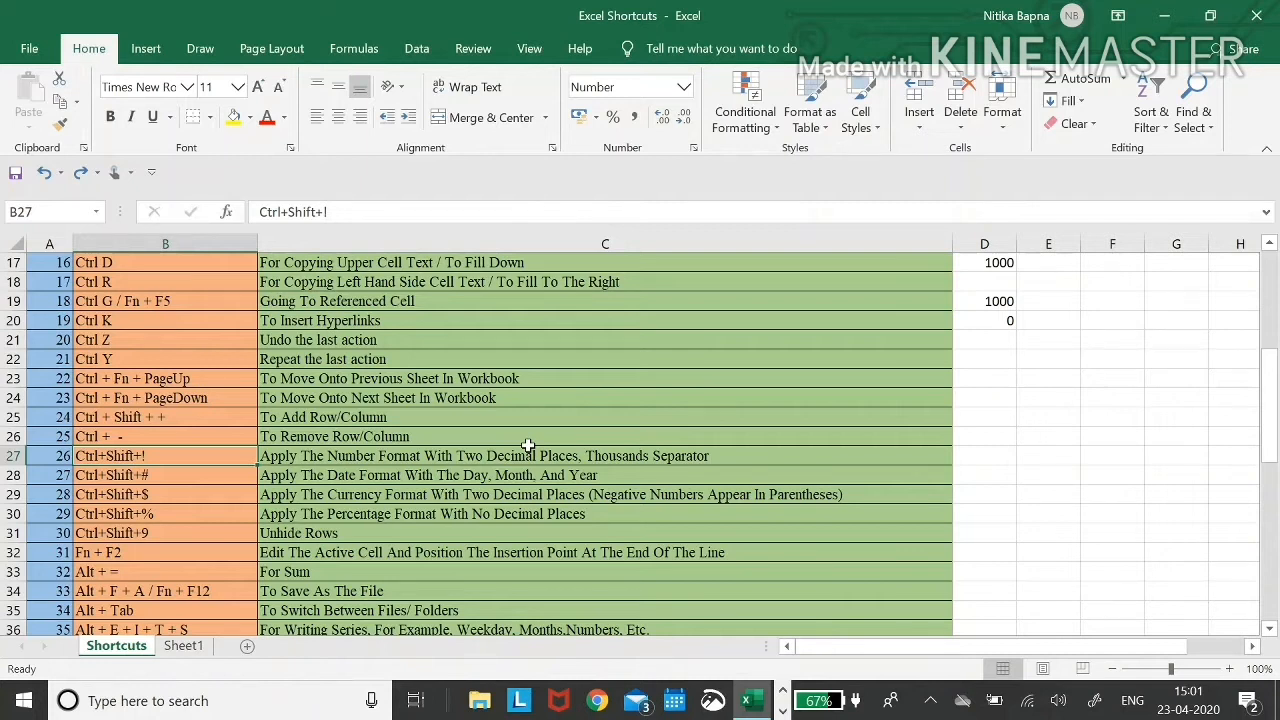
# - Enter 10000 in D27 and apply the Number format with Ctrl+Shift+!
pyautogui.hotkey('ctrl', 'shift', '1')
pyautogui.press('Right')
pyautogui.press('Right')
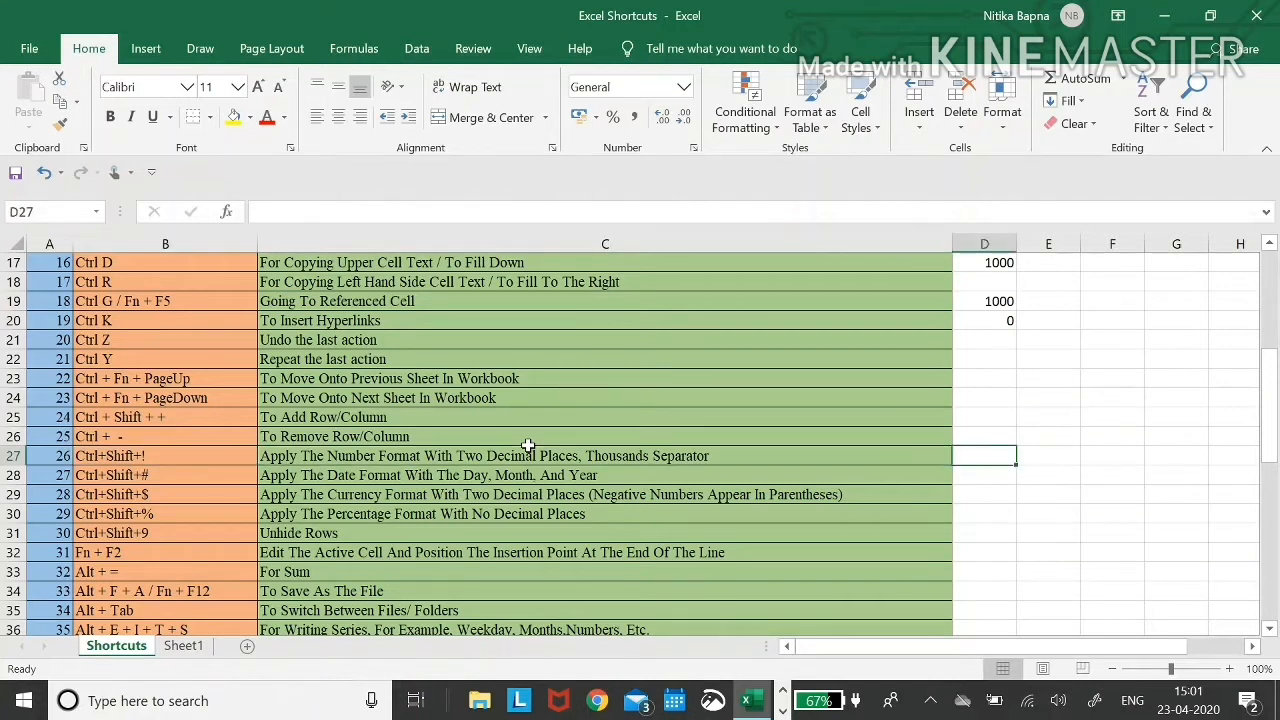
pyautogui.write('10000')
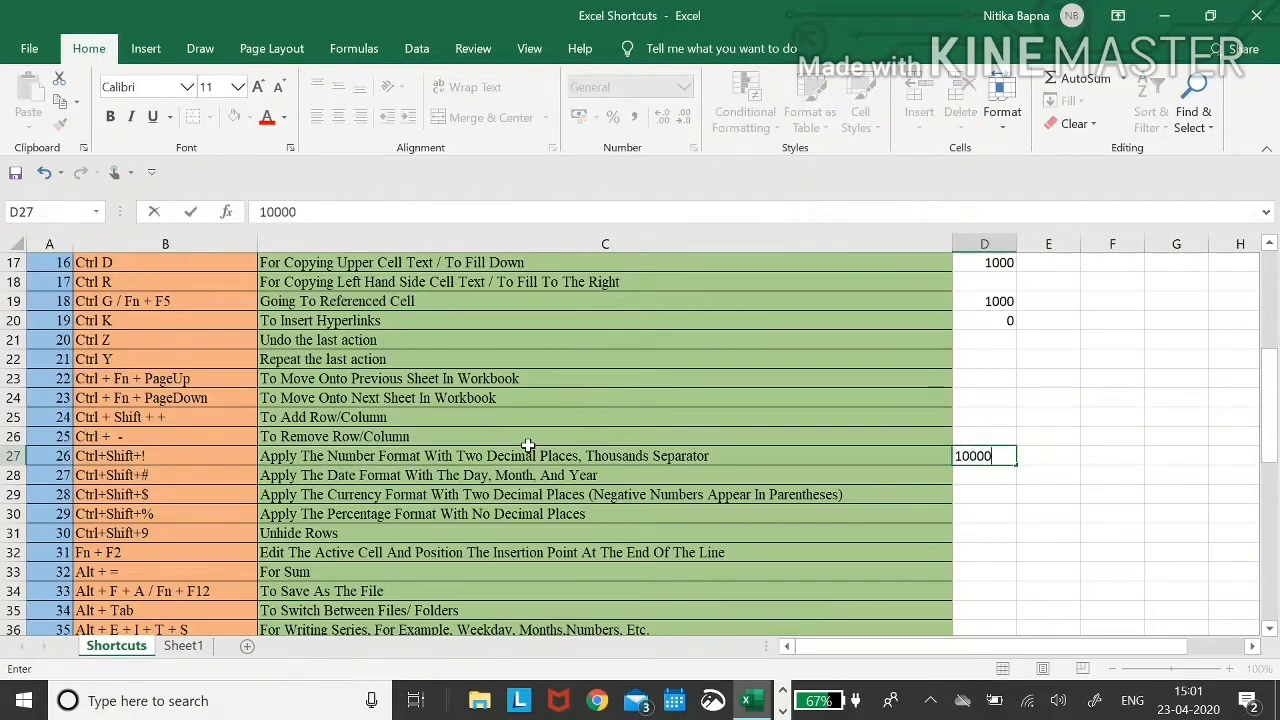
pyautogui.press('Return')
pyautogui.press('Up')
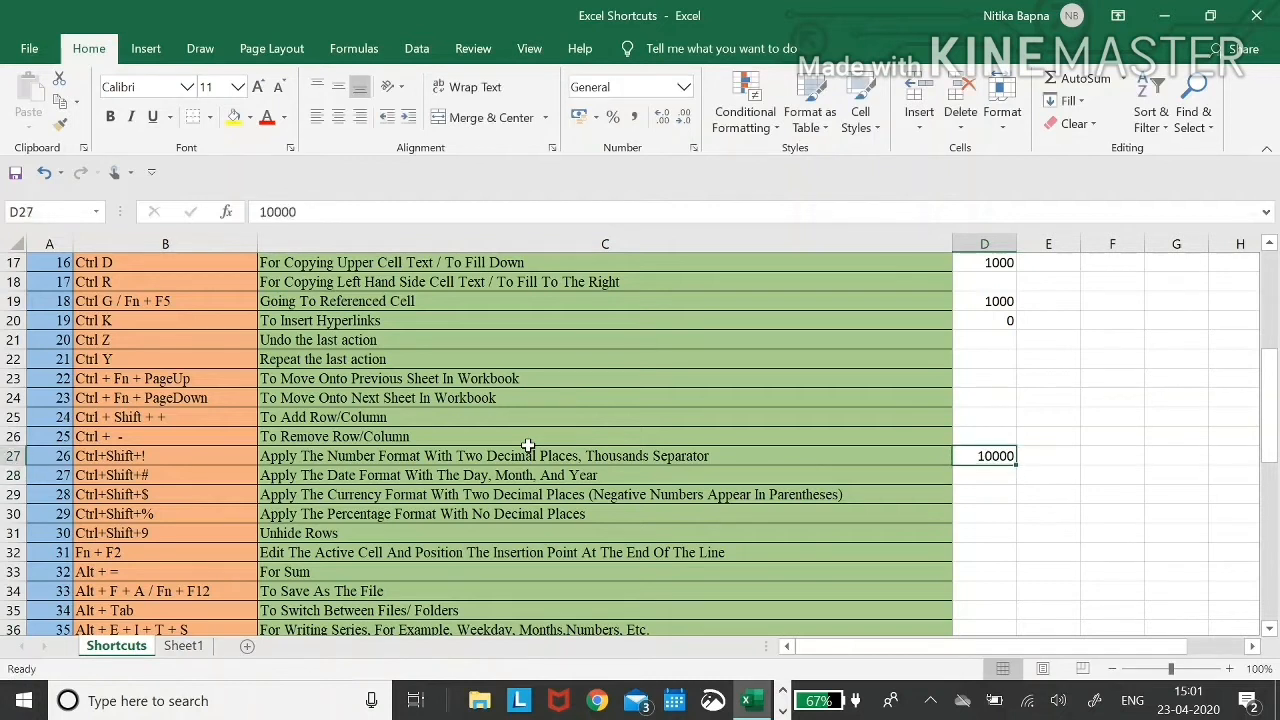
pyautogui.hotkey('ctrl', 'shift', '!')
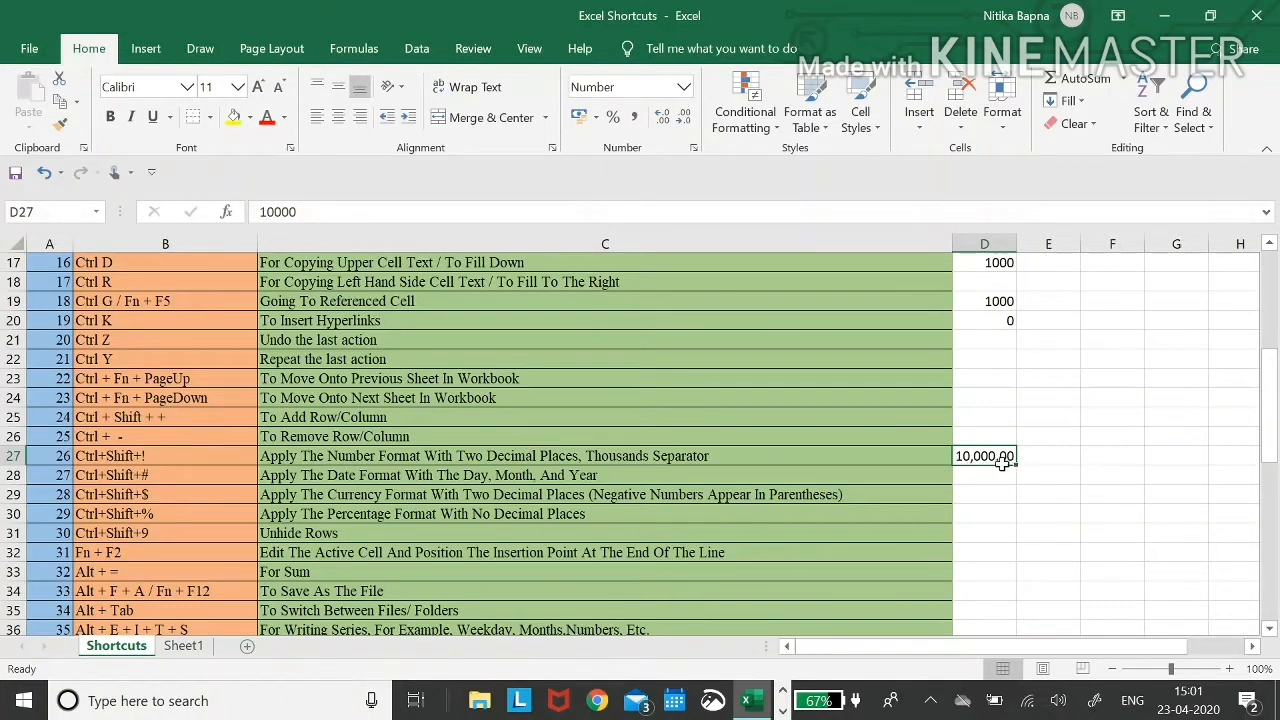
# - Compare the 10,000.00 in D27 with the number-format description in C27
pyautogui.click(791, 468)
pyautogui.press('Up')
pyautogui.press('Right')
pyautogui.press('Left')
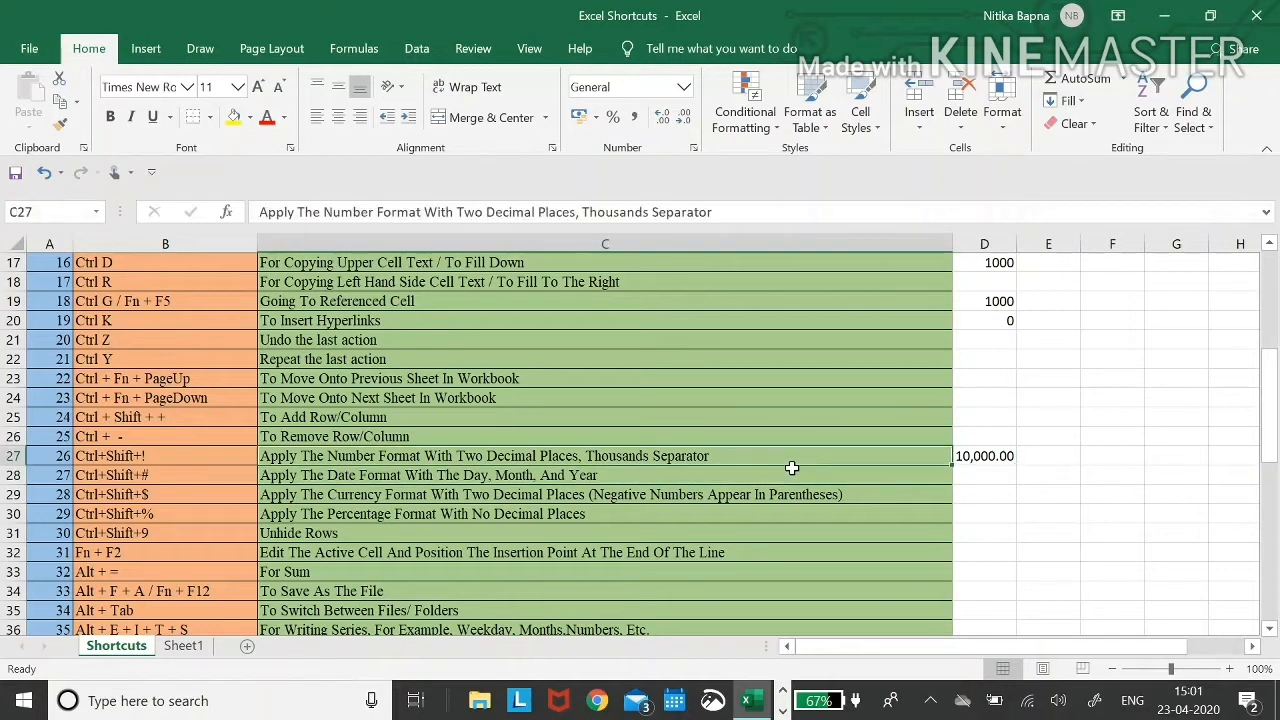
pyautogui.press('Right')
pyautogui.press('Left')
pyautogui.press('Right')
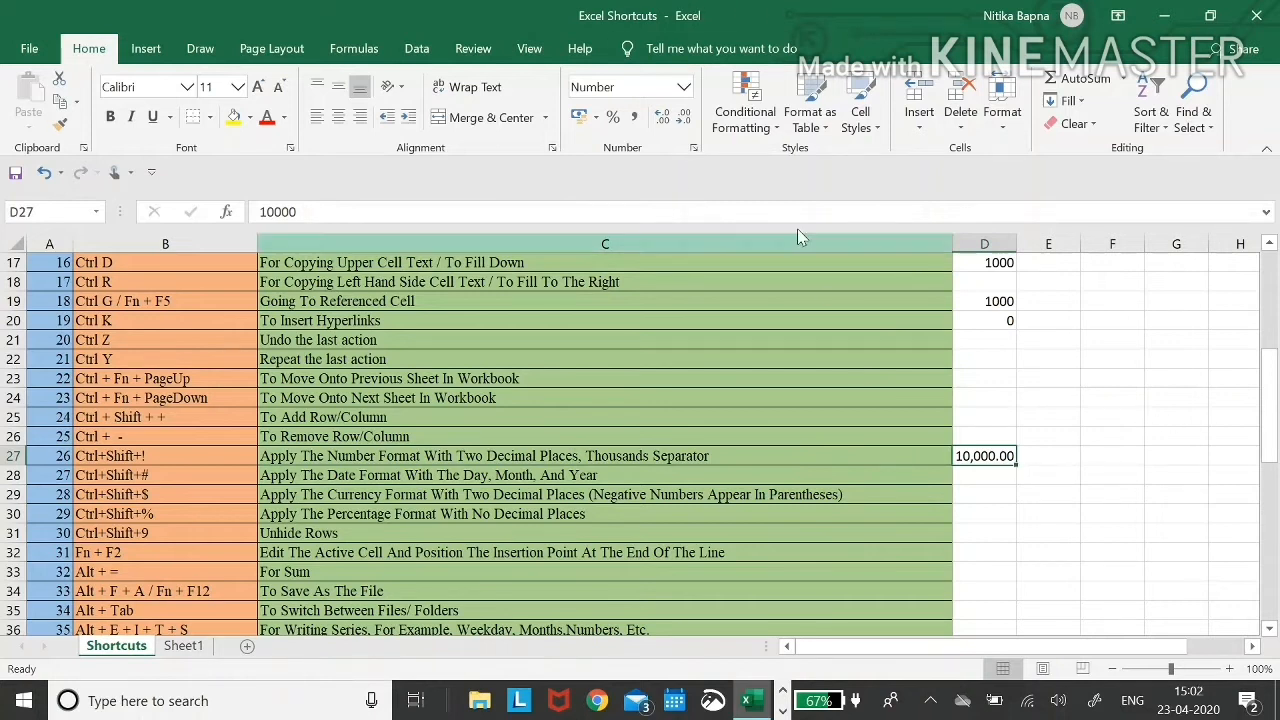
# - Trim D27's decimal places, then add one decimal back with Alt, H, 0
pyautogui.click(686, 118)
pyautogui.click(686, 118)
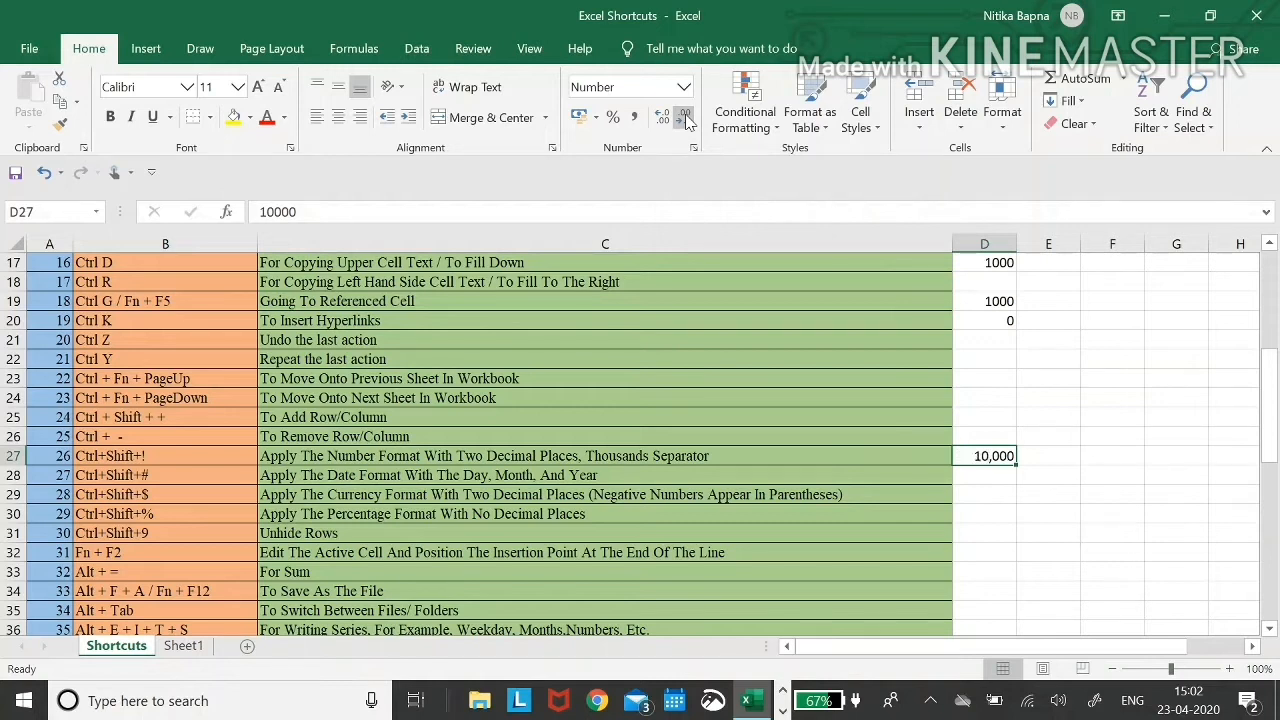
pyautogui.click(946, 457)
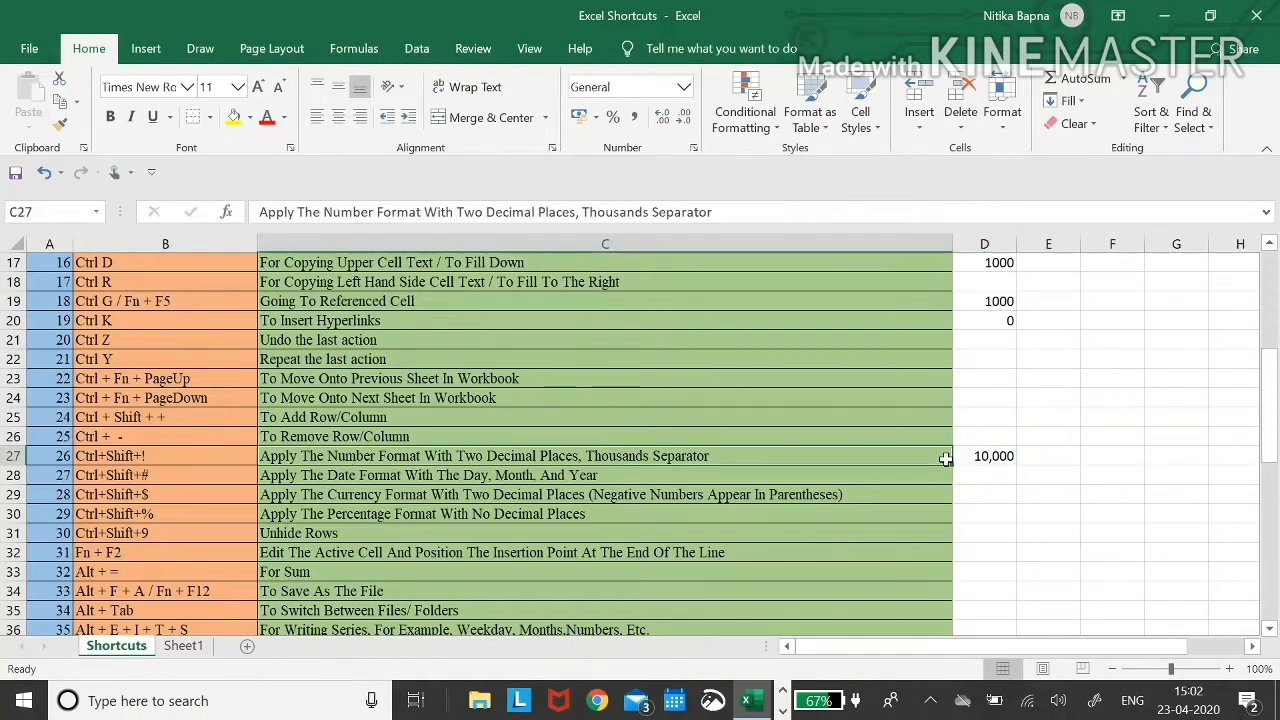
pyautogui.press('Right')
pyautogui.press('alt')
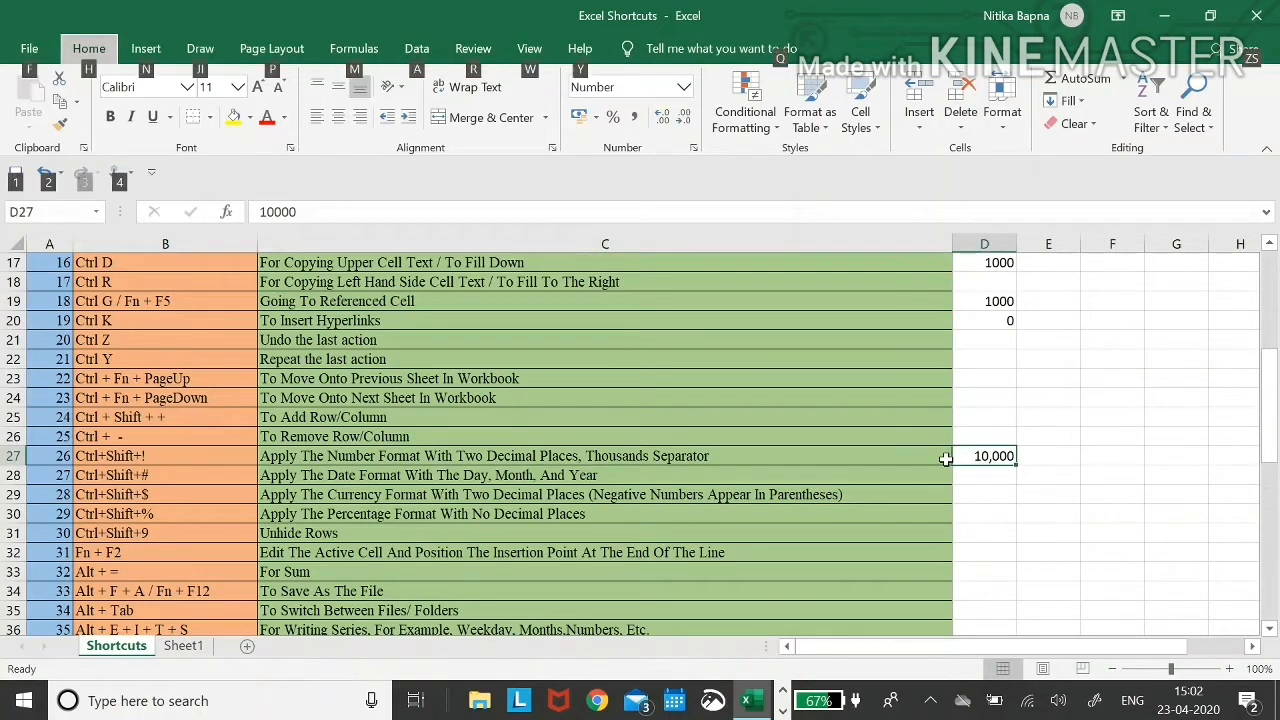
pyautogui.press('h')
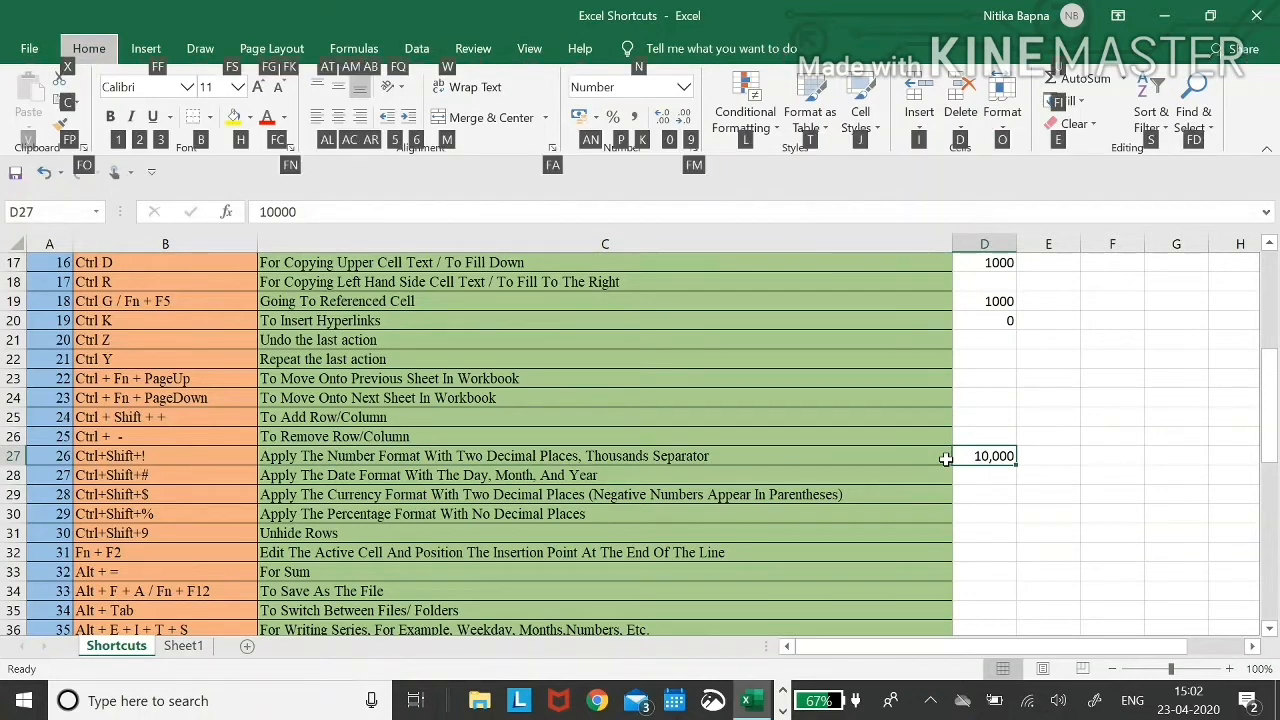
pyautogui.press('0')
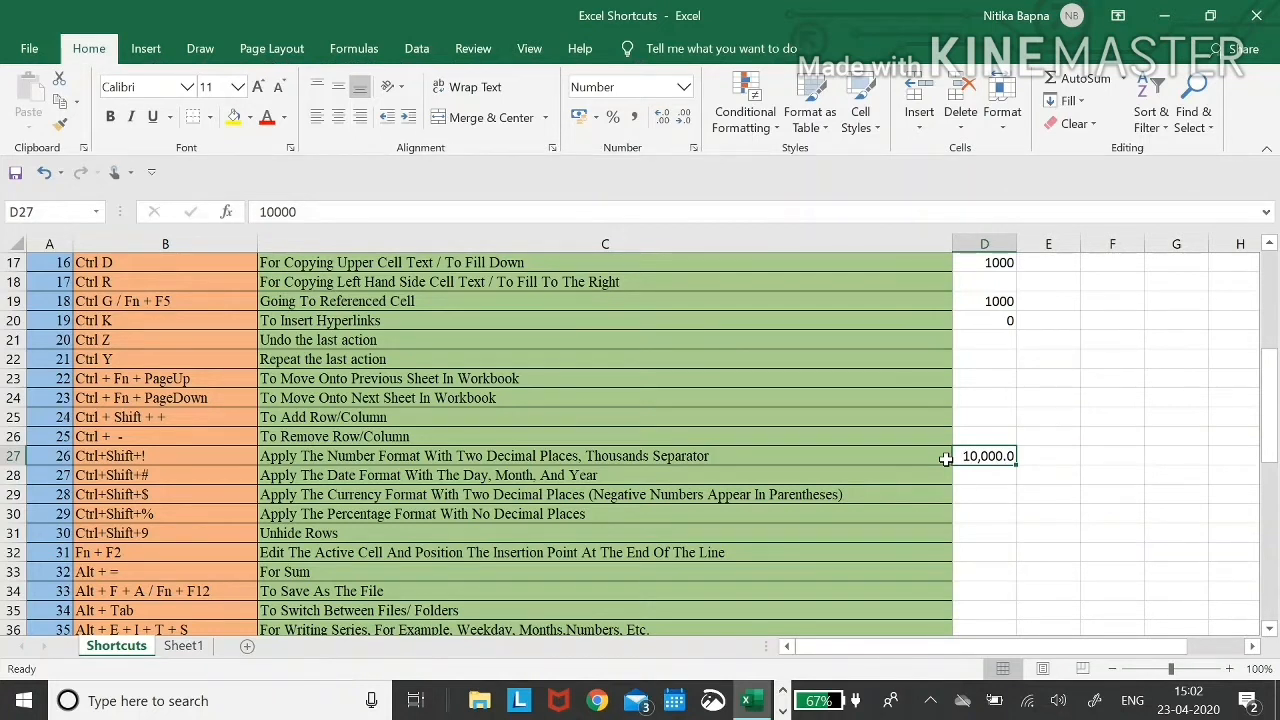
# - Remove the extra decimal with Alt, H, 9 so D27 reads 10,000, then move to B27
pyautogui.press('alt')
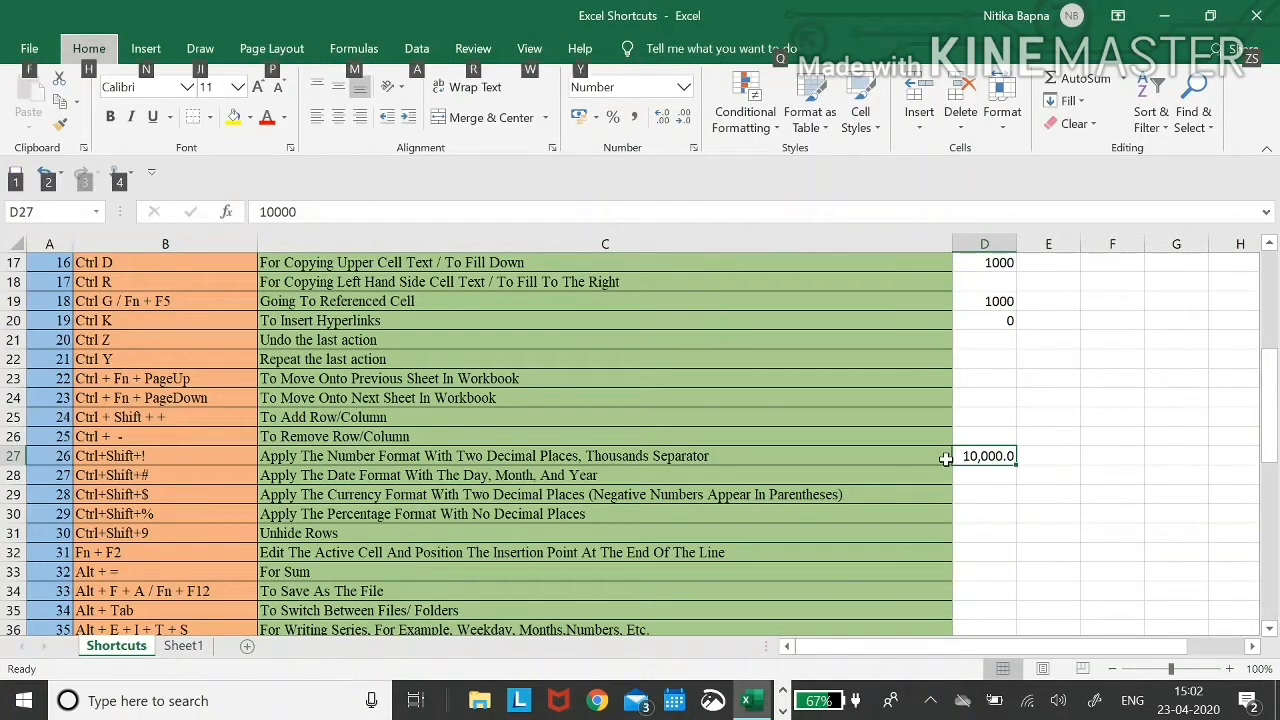
pyautogui.press('h')
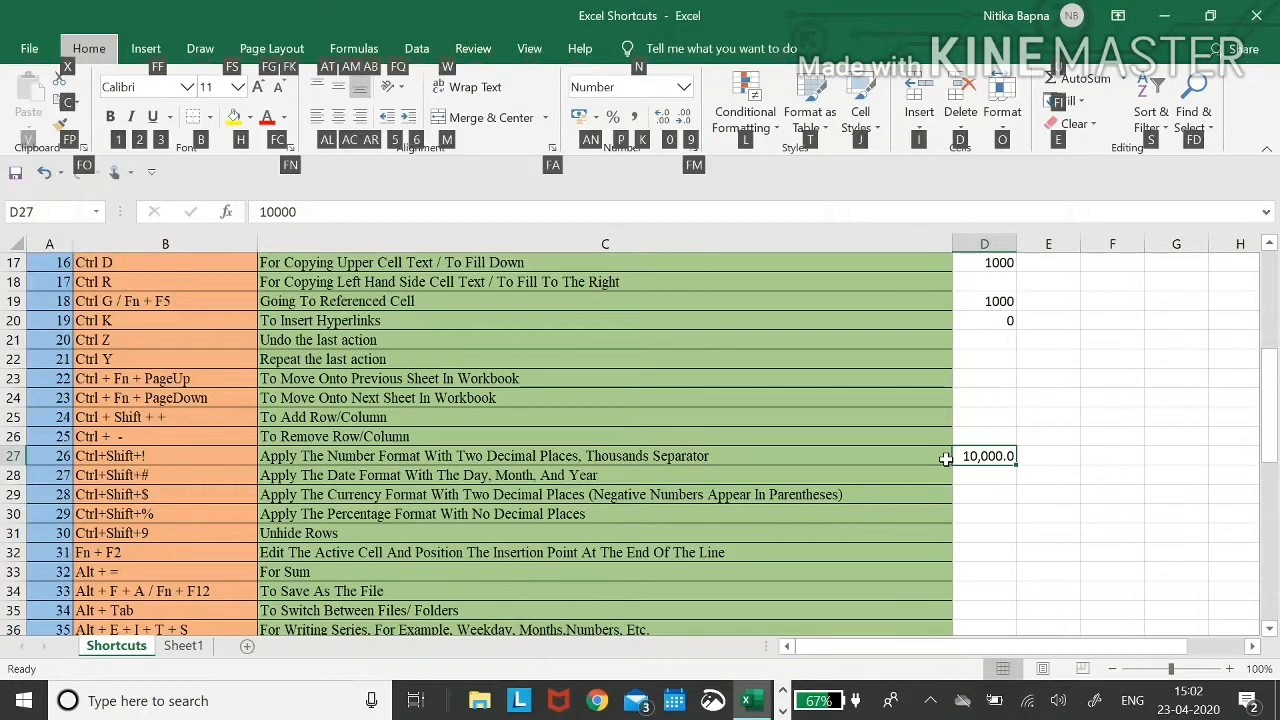
pyautogui.press('9')
pyautogui.press('Left')
pyautogui.press('Left')
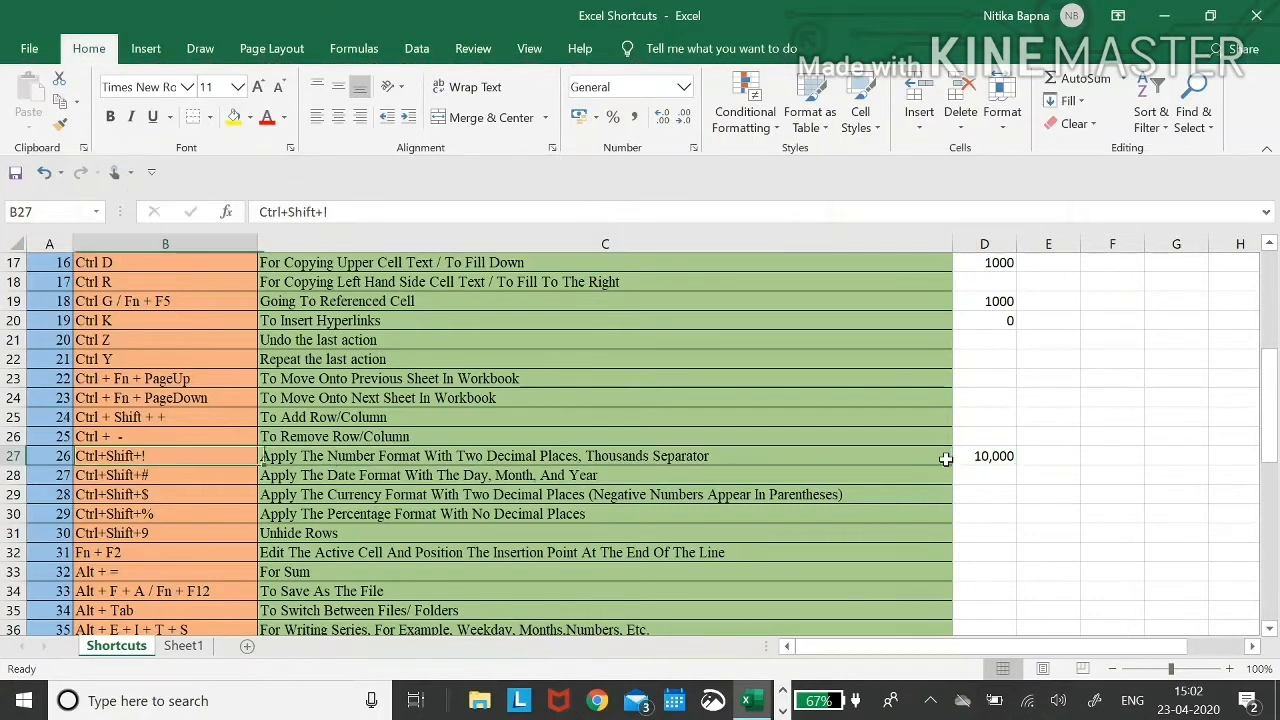
pyautogui.press('Right')
pyautogui.press('Left')
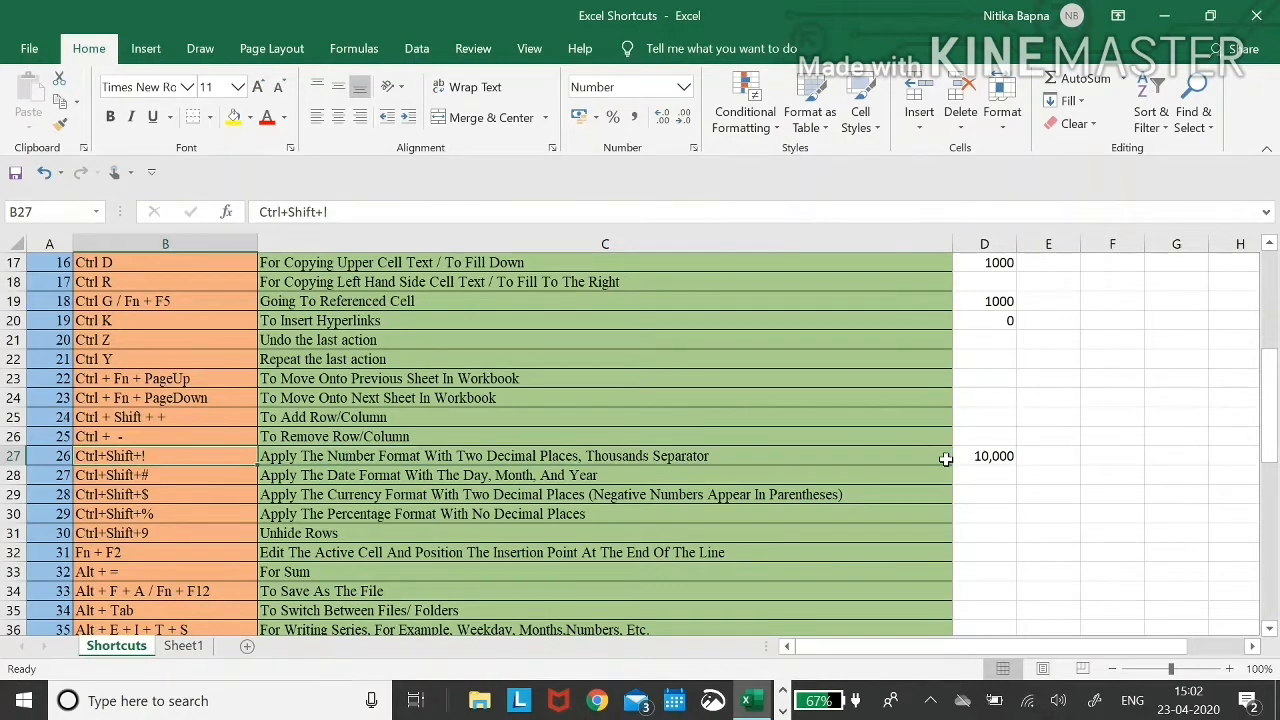
pyautogui.press('alt')
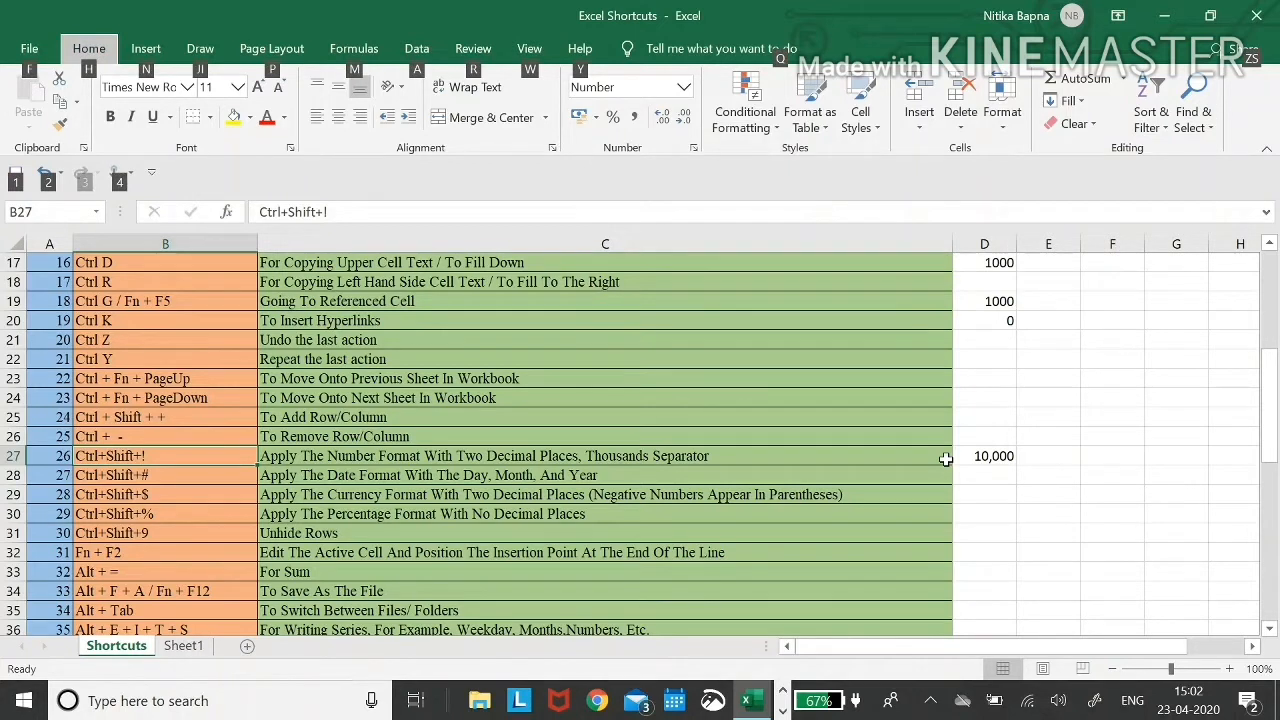
pyautogui.press('h')
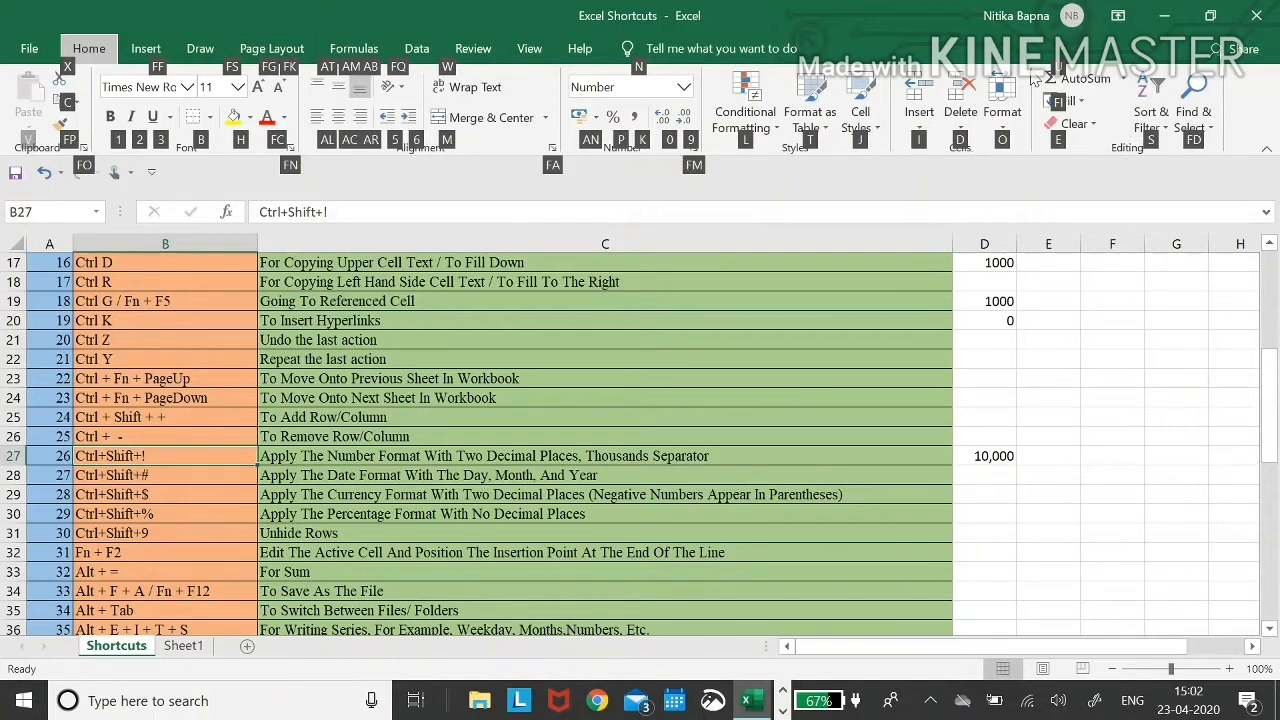
# - Open the Create PivotTable dialog for $A$1:$C$60 with Alt, N, V, then cancel it
pyautogui.click(146, 50)
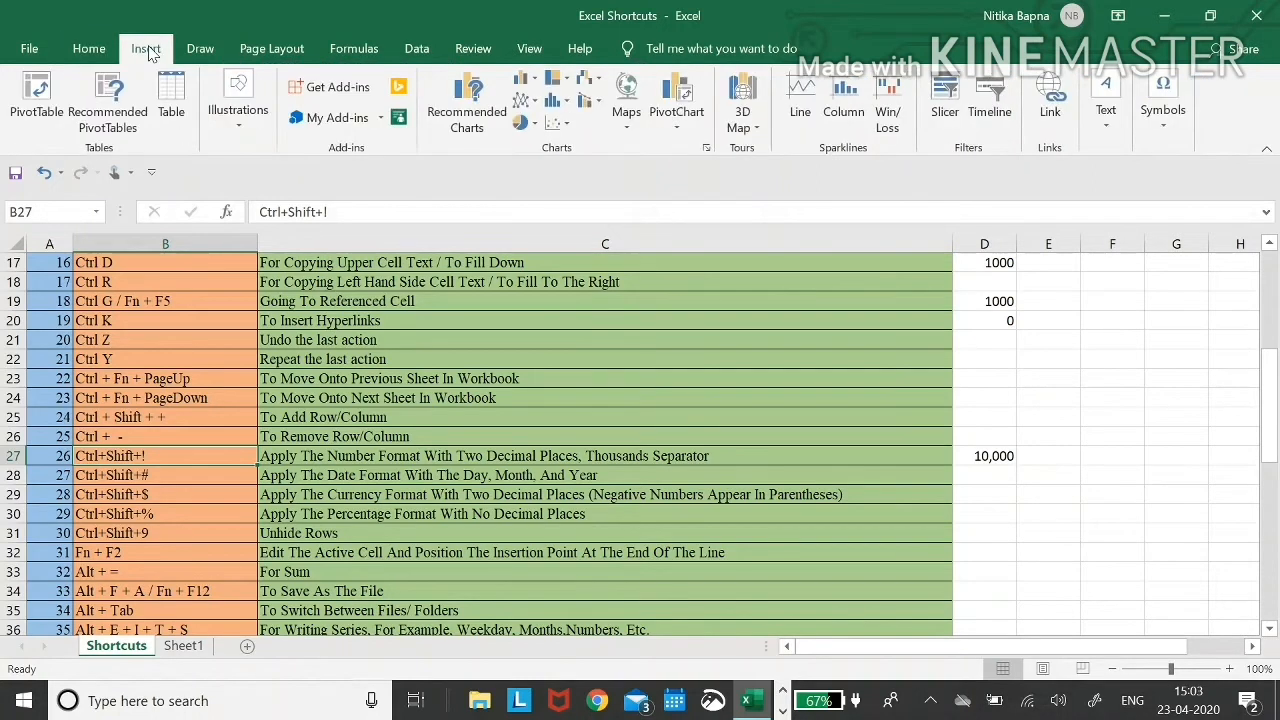
pyautogui.click(90, 50)
pyautogui.press('alt')
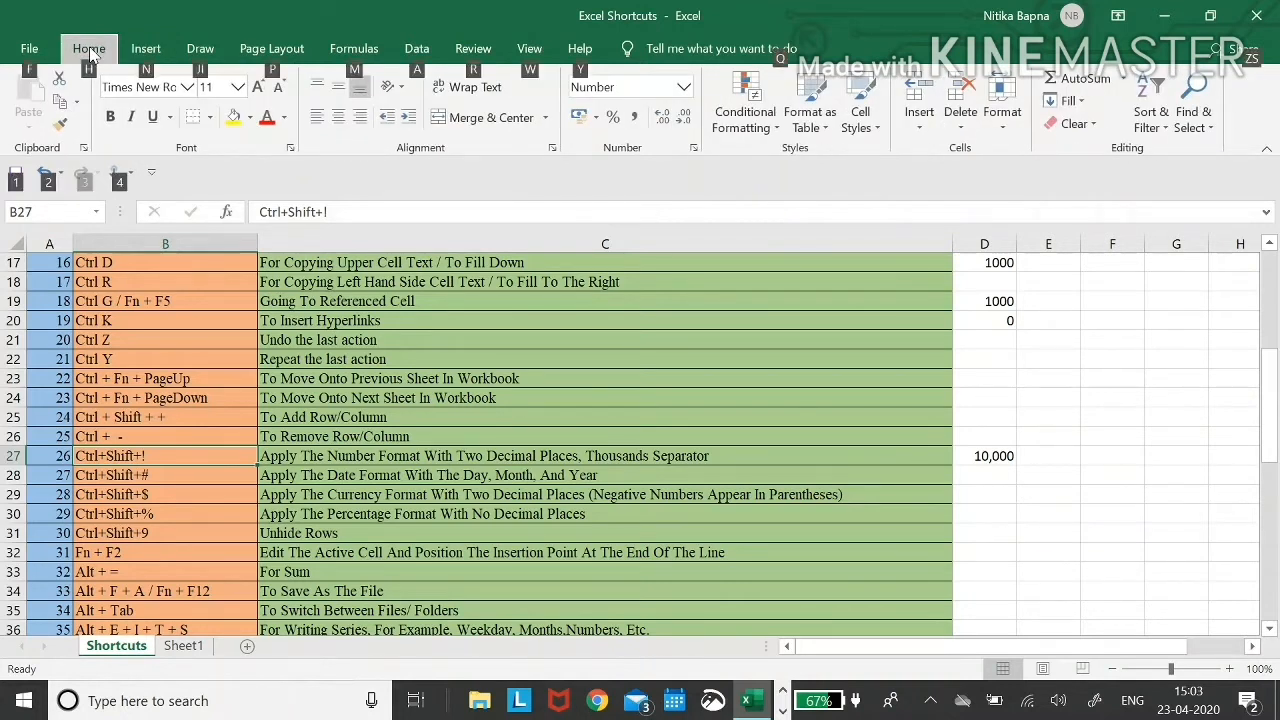
pyautogui.press('n')
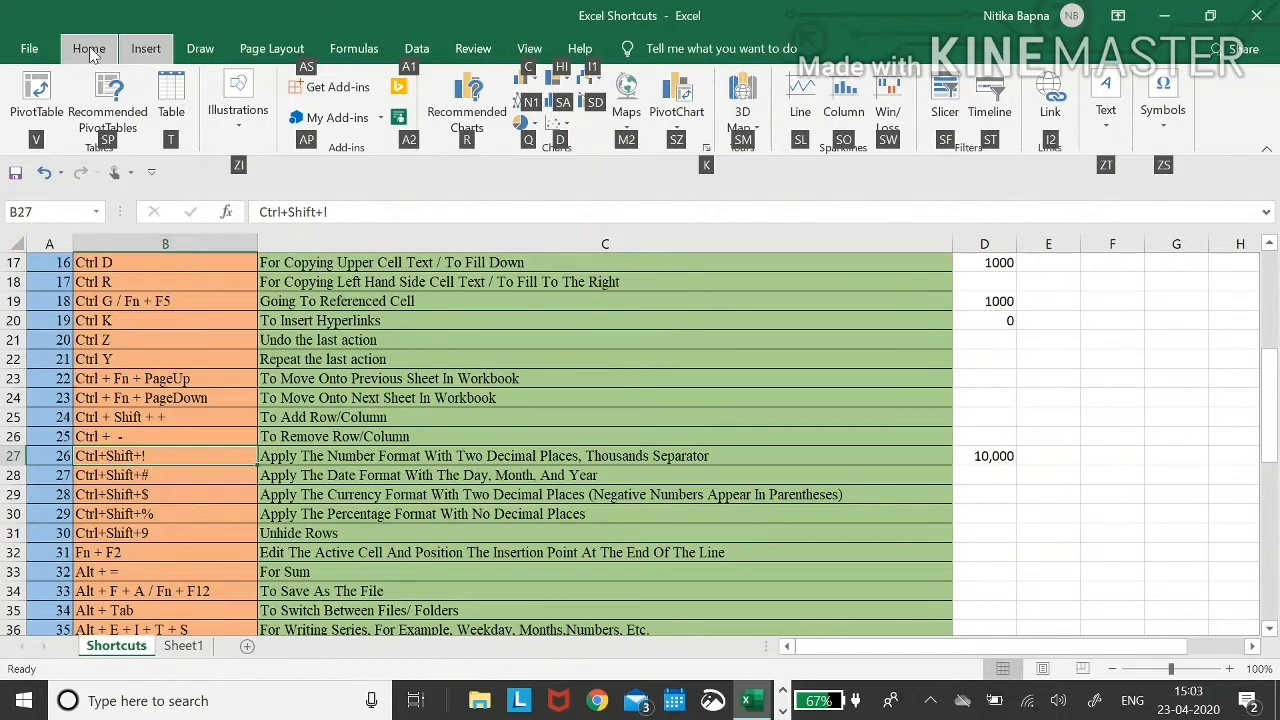
pyautogui.press('v')
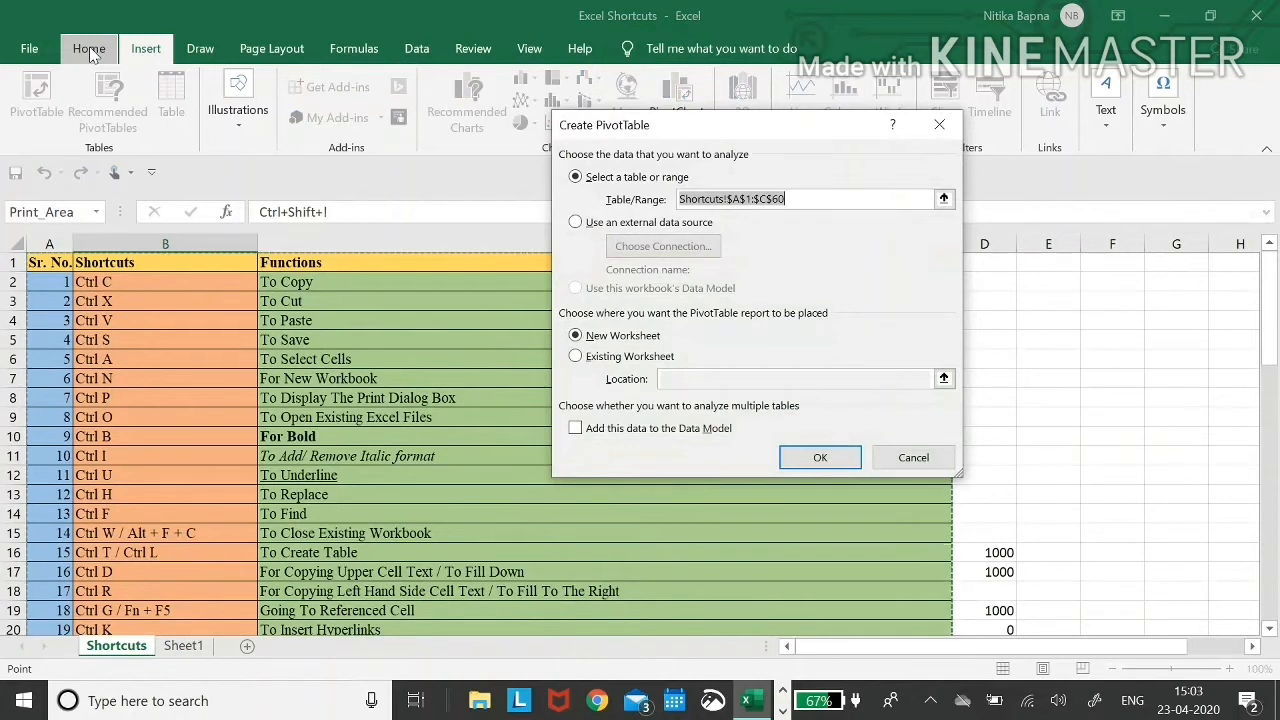
pyautogui.press('Escape')
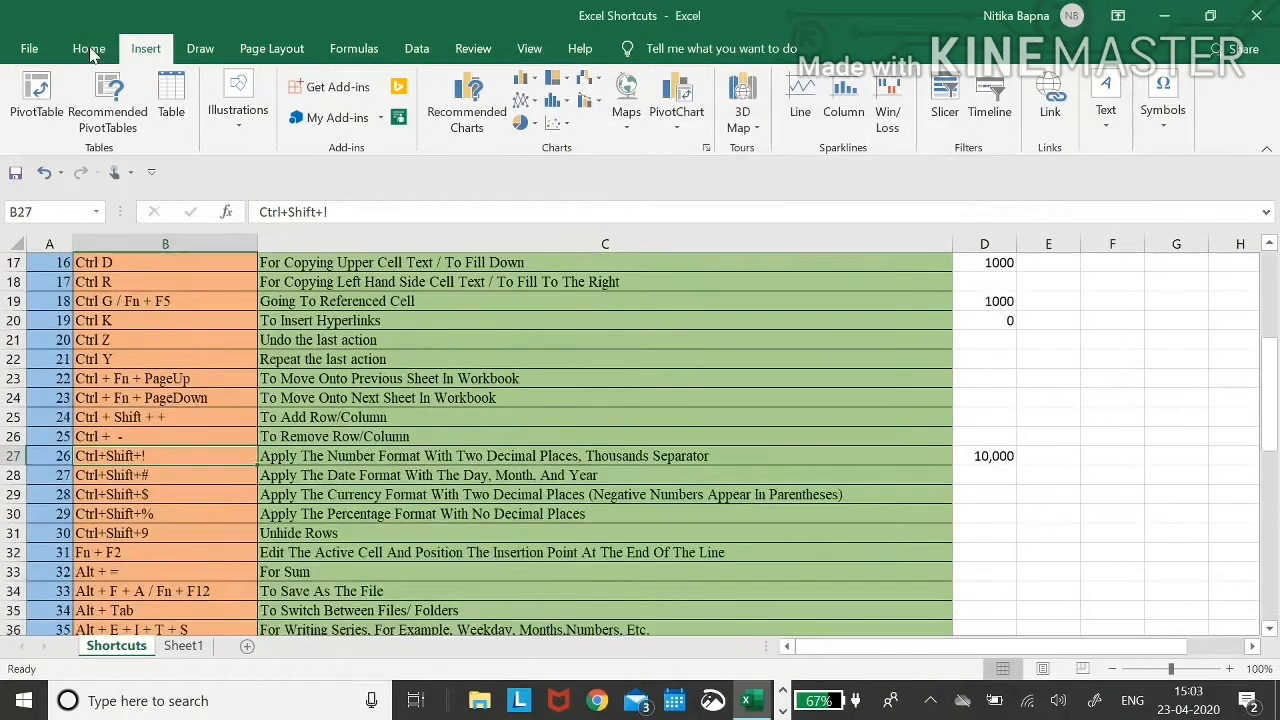
# - Enter 10/12/2019 in D28 and format it as the date 10-Dec-19 with Ctrl+Shift+#
pyautogui.press('Down')
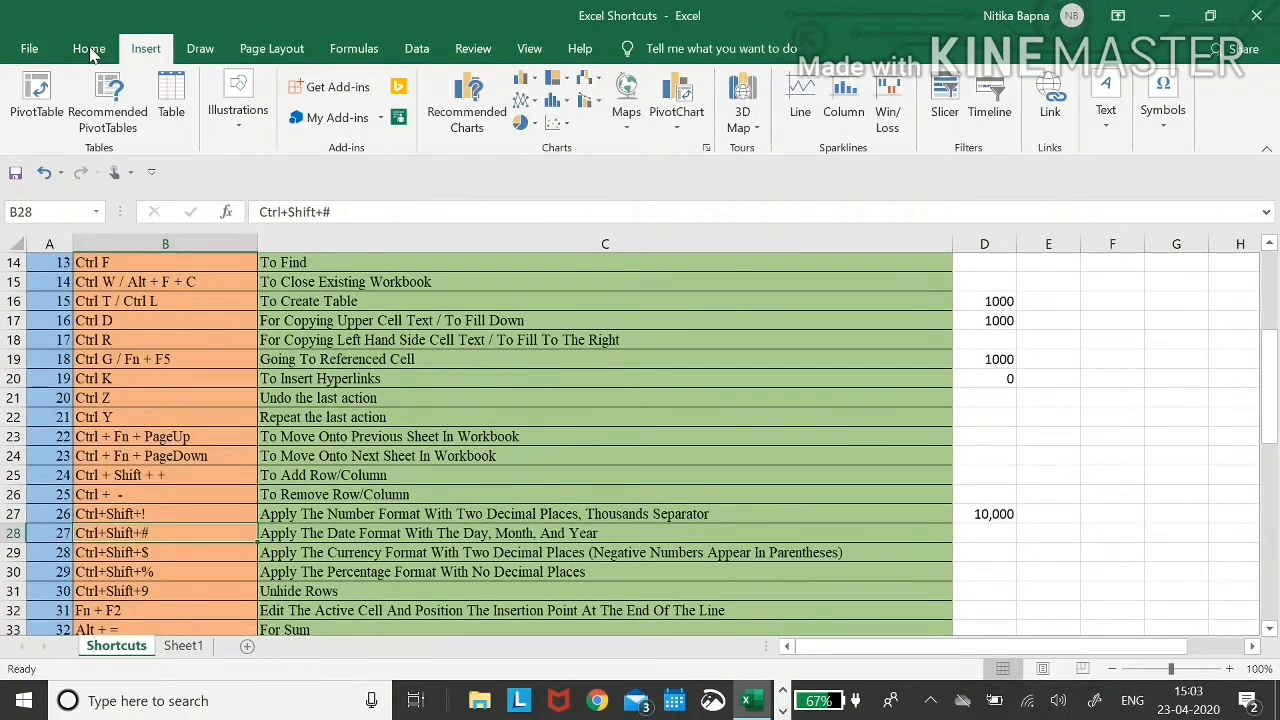
pyautogui.press('Right')
pyautogui.press('Right')
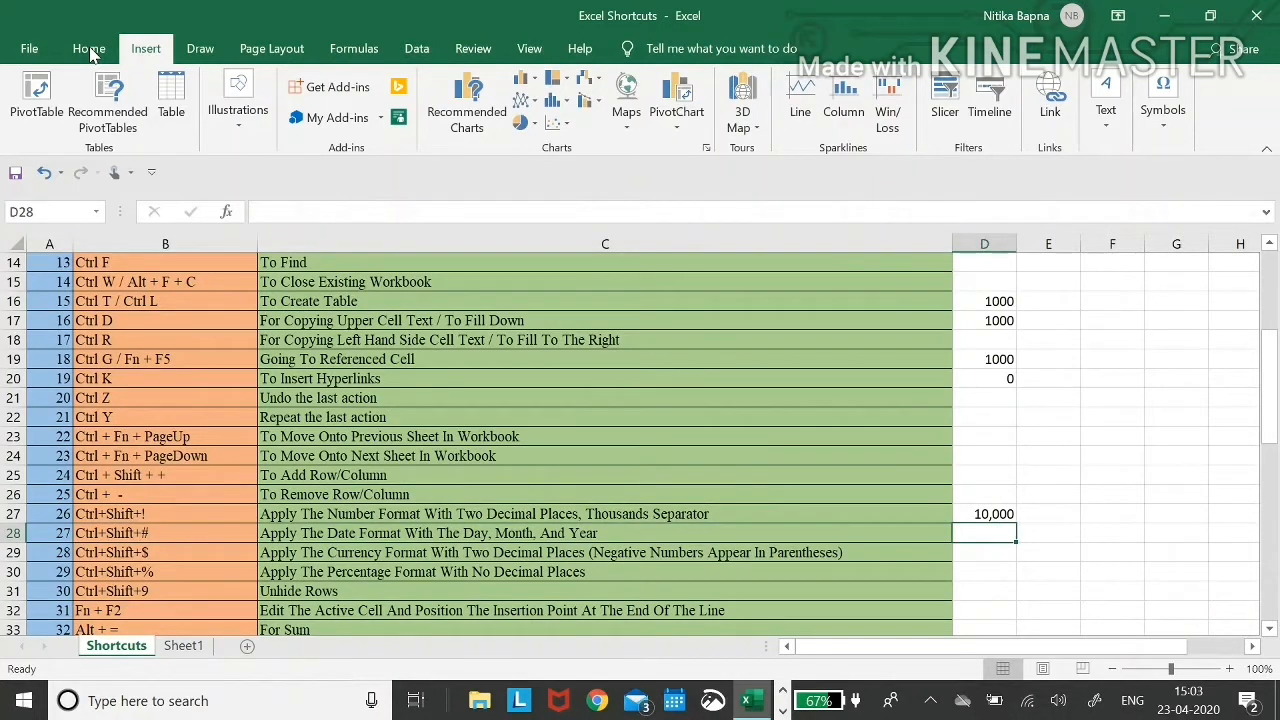
pyautogui.write('10/')
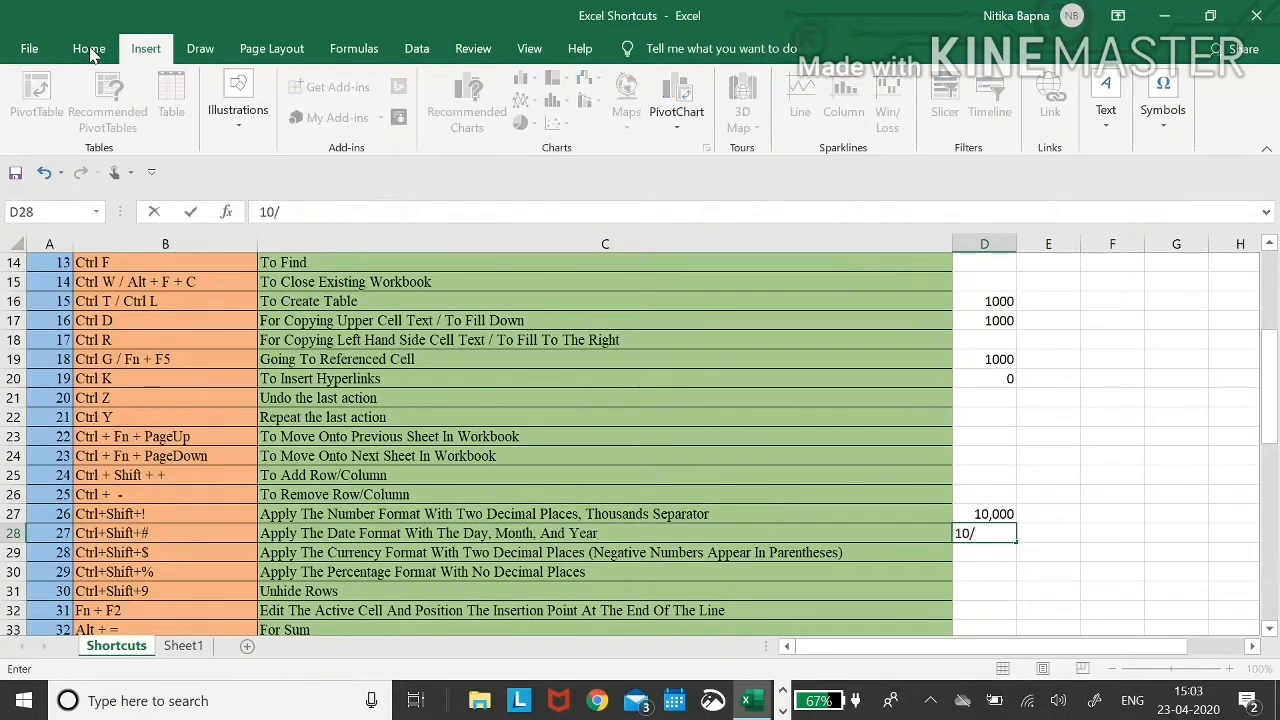
pyautogui.write('12/2019')
pyautogui.hotkey('ctrl', 'Return')
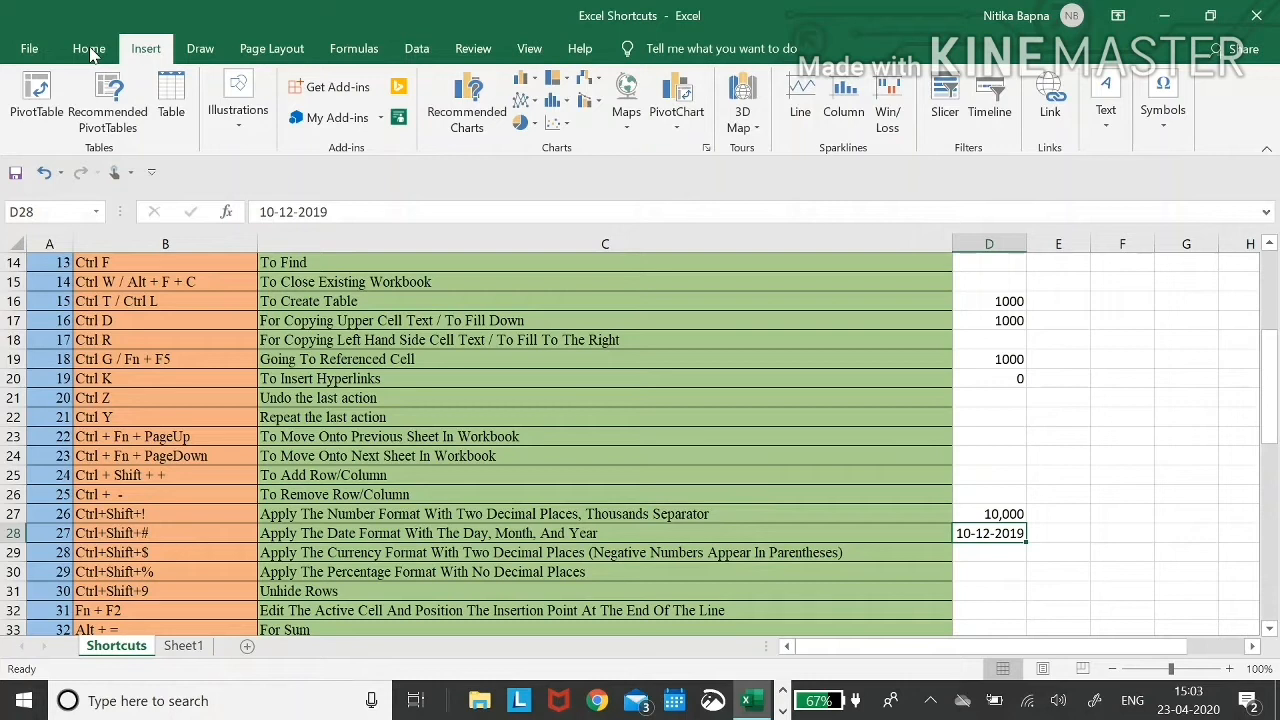
pyautogui.hotkey('ctrl', 'shift', '#')
pyautogui.press('Left')
pyautogui.press('Right')
# - Move to D29 in the currency-format row
pyautogui.press('Down')
pyautogui.press('Up')
pyautogui.press('Left')
pyautogui.press('Down')
pyautogui.press('Up')
pyautogui.press('Left')
pyautogui.press('Down')
pyautogui.press('Right')
pyautogui.press('Right')
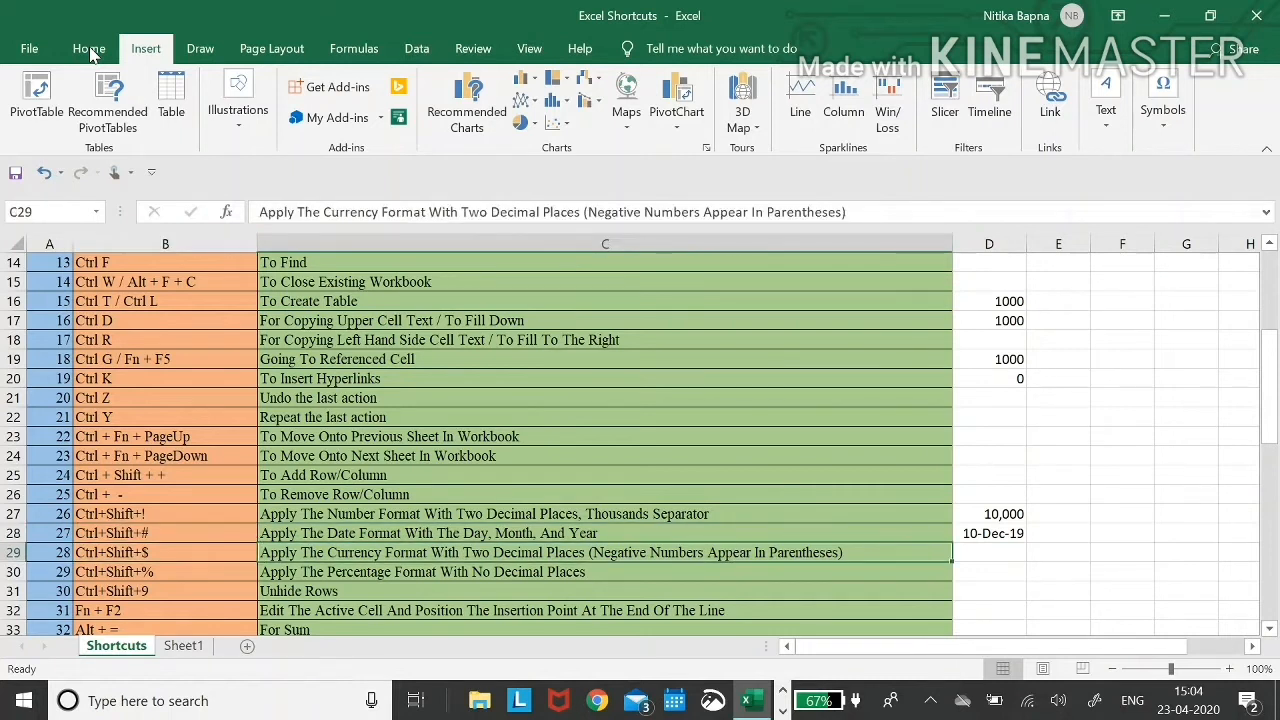
# - Enter 10000 in D29 and format it as currency ₹ 10,000.00 with Ctrl+Shift+$
pyautogui.write('10000')
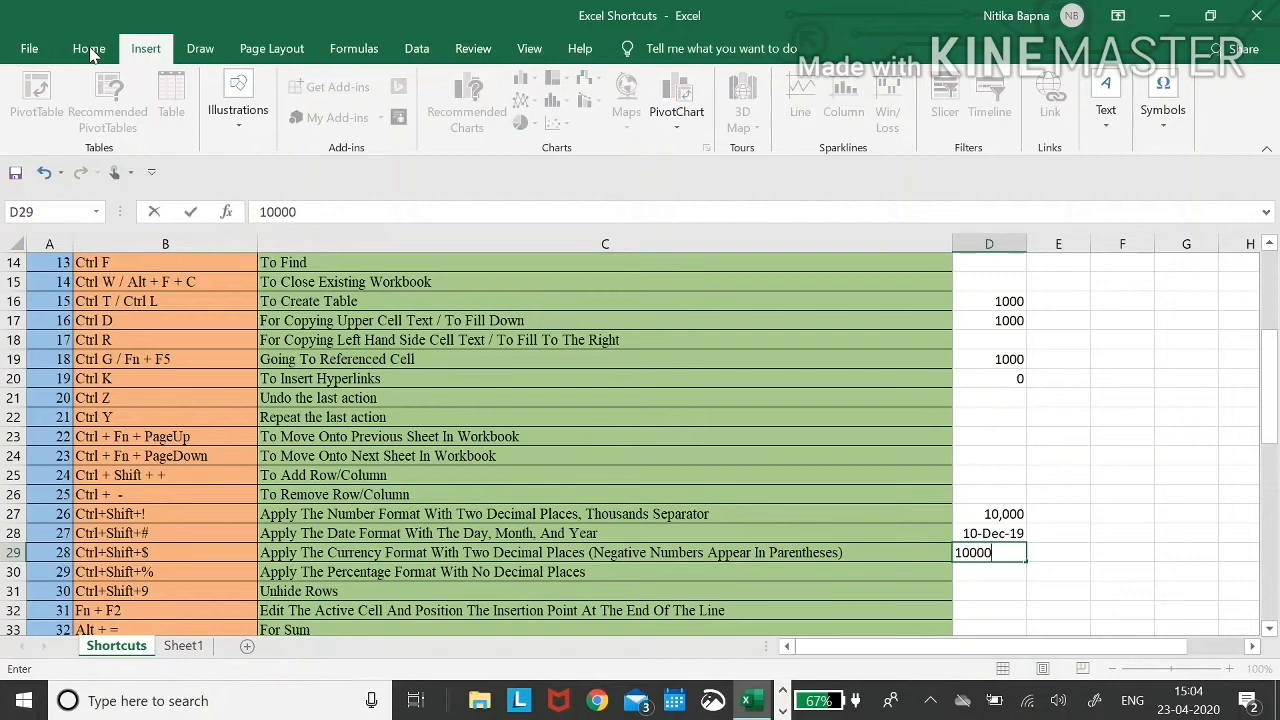
pyautogui.press('Return')
pyautogui.press('Up')
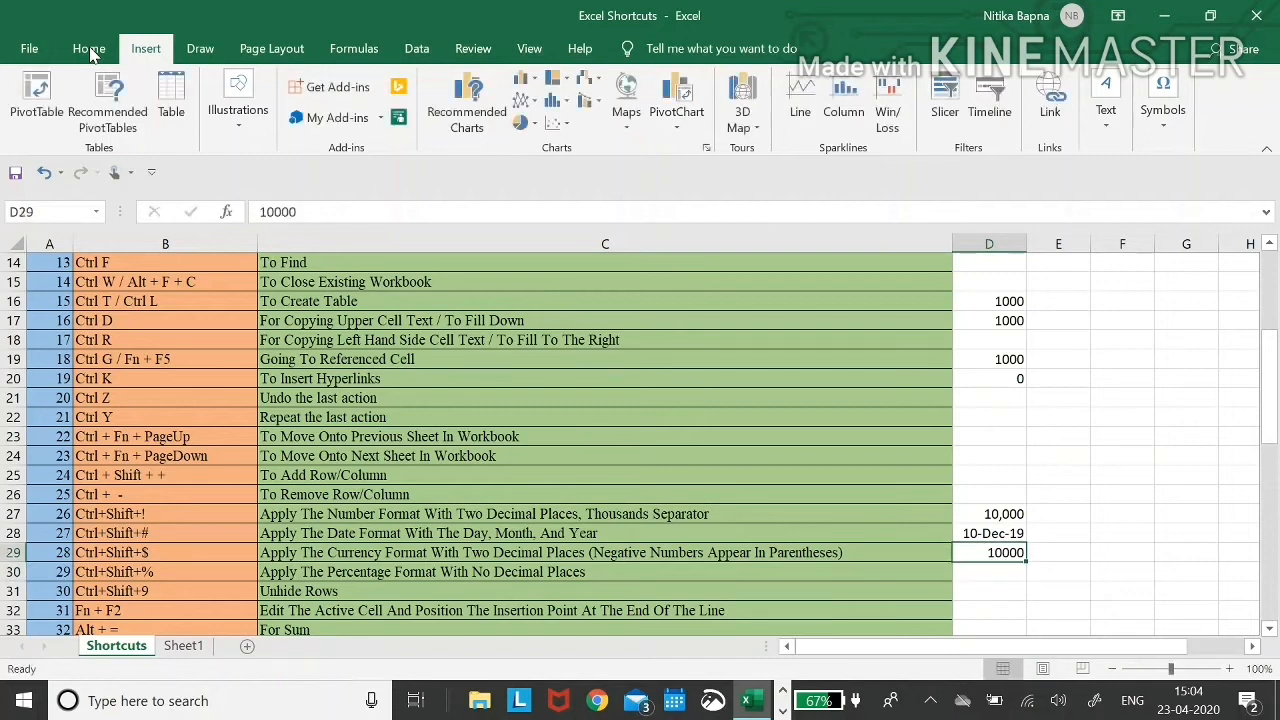
pyautogui.hotkey('ctrl', 'shift', '4')
pyautogui.press('Down')
pyautogui.press('Up')
# - Enter 10000 in D30 and format it as the percentage 1000000% with Ctrl+Shift+%
pyautogui.press('Left')
pyautogui.press('Left')
pyautogui.press('Down')
pyautogui.press('Right')
pyautogui.press('Right')
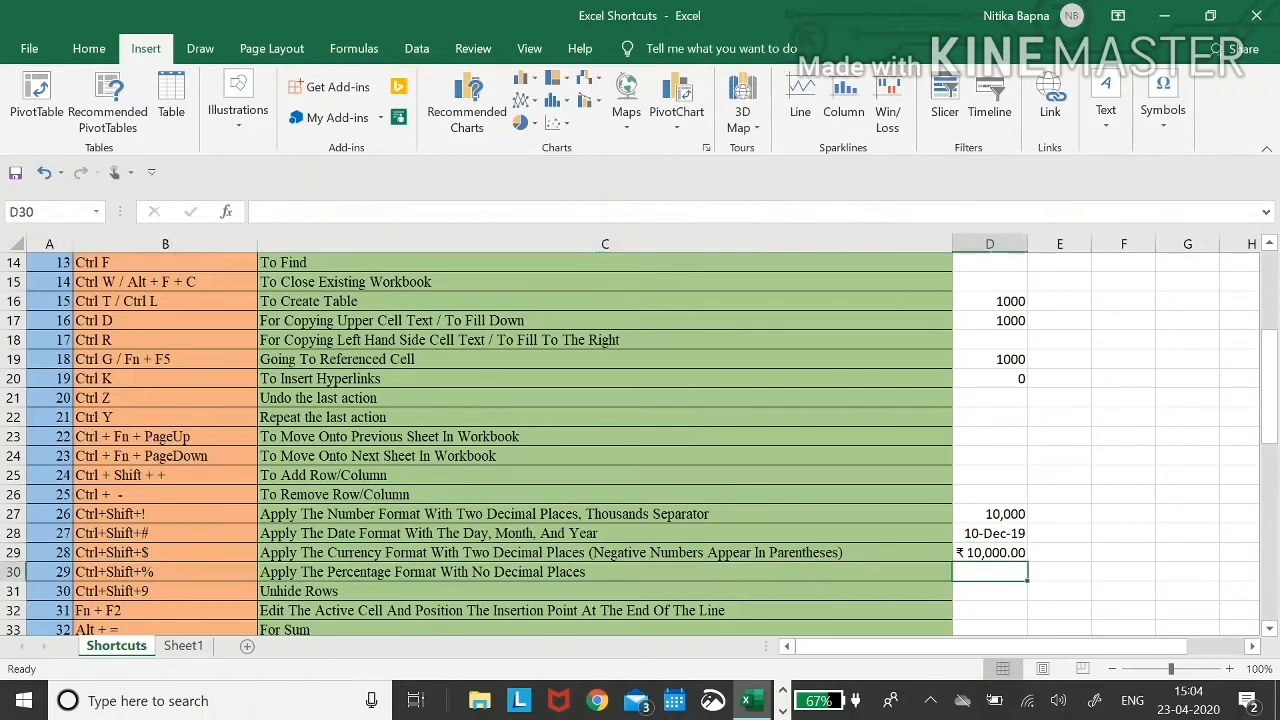
pyautogui.write('10000')
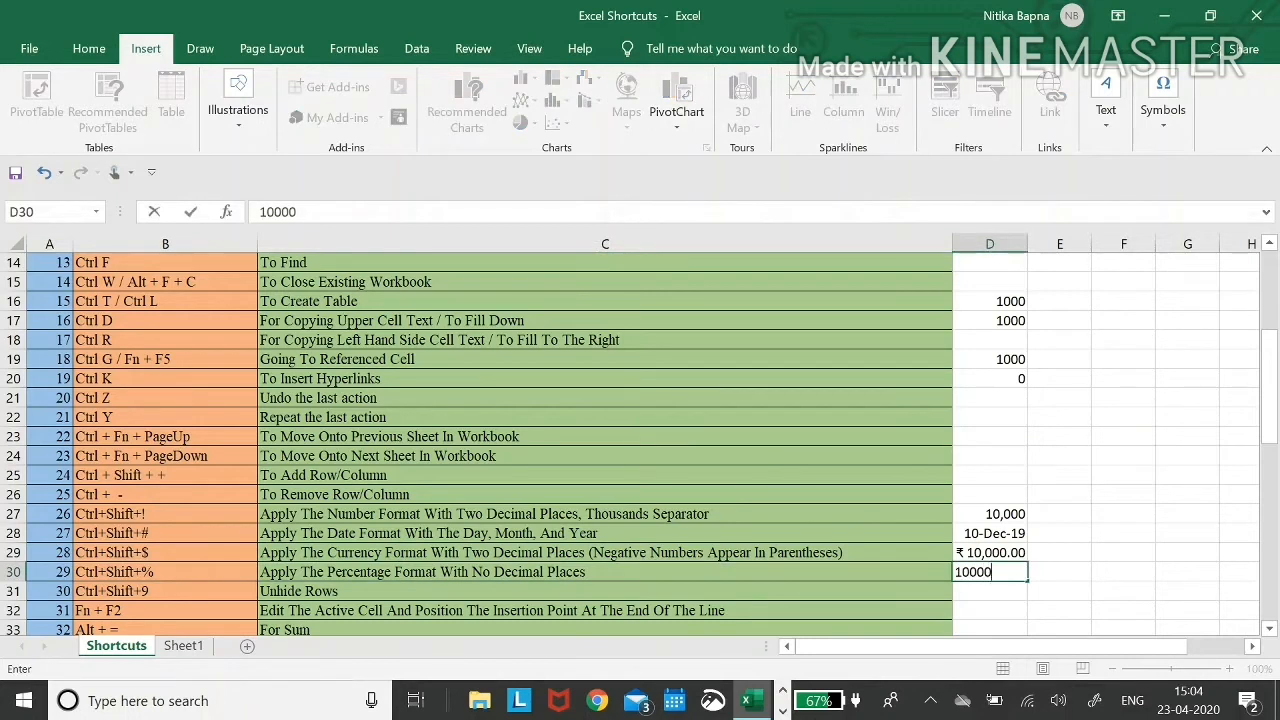
pyautogui.press('Return')
pyautogui.press('Up')
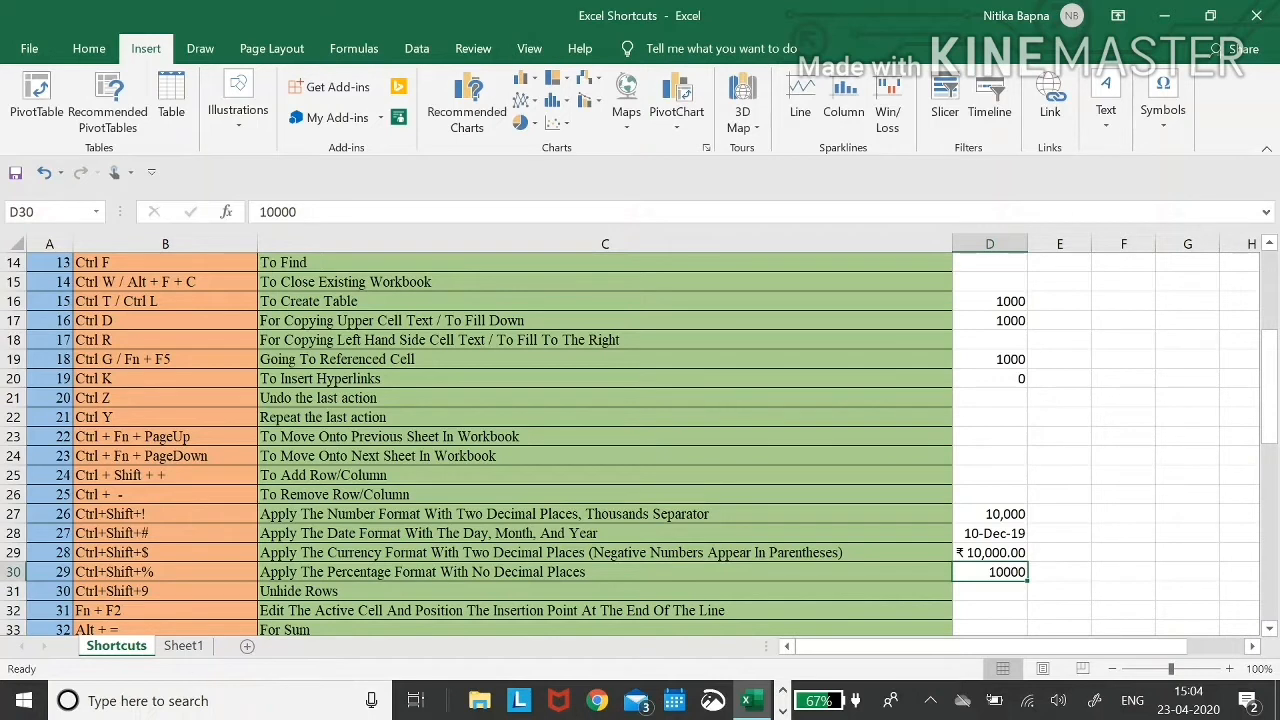
pyautogui.hotkey('ctrl', 'shift', '5')
pyautogui.press('Down')
pyautogui.press('Left')
pyautogui.press('Left')
pyautogui.press('Up')
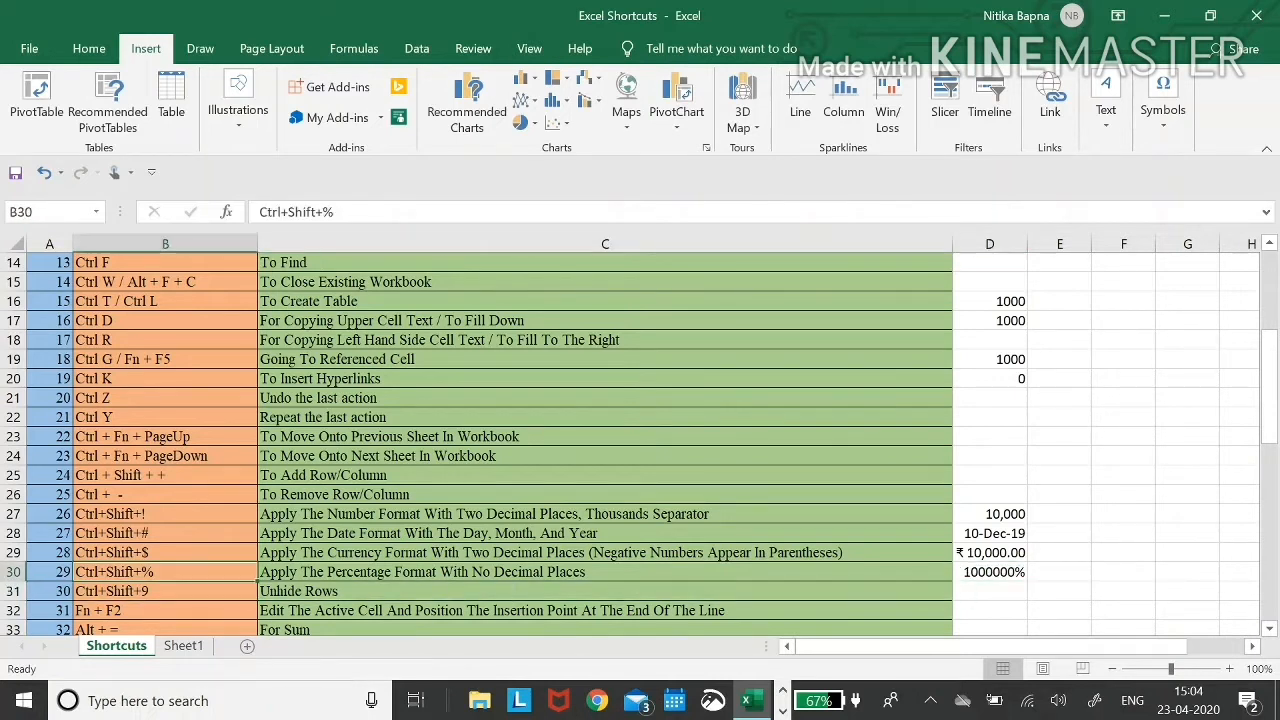
pyautogui.press('Right')
pyautogui.press('Down')
pyautogui.press('Left')
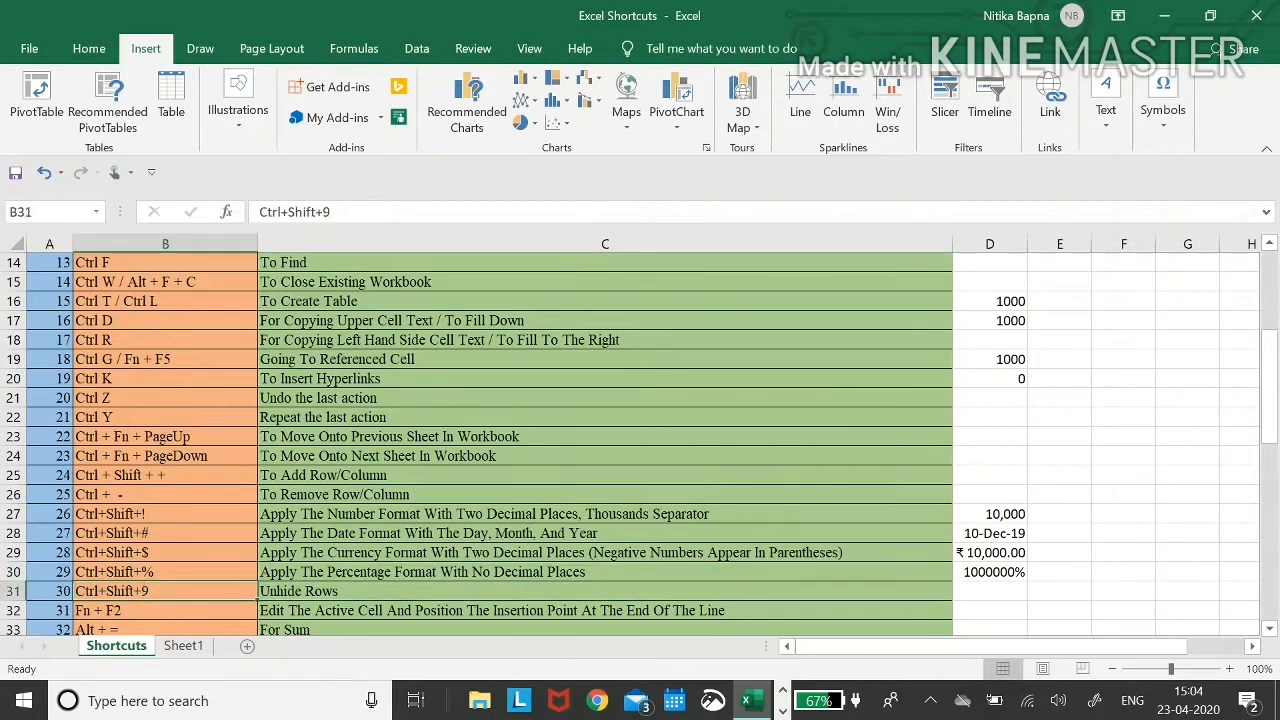
# - Hide rows 32 and 33 through the row right-click menu
pyautogui.press('Down')
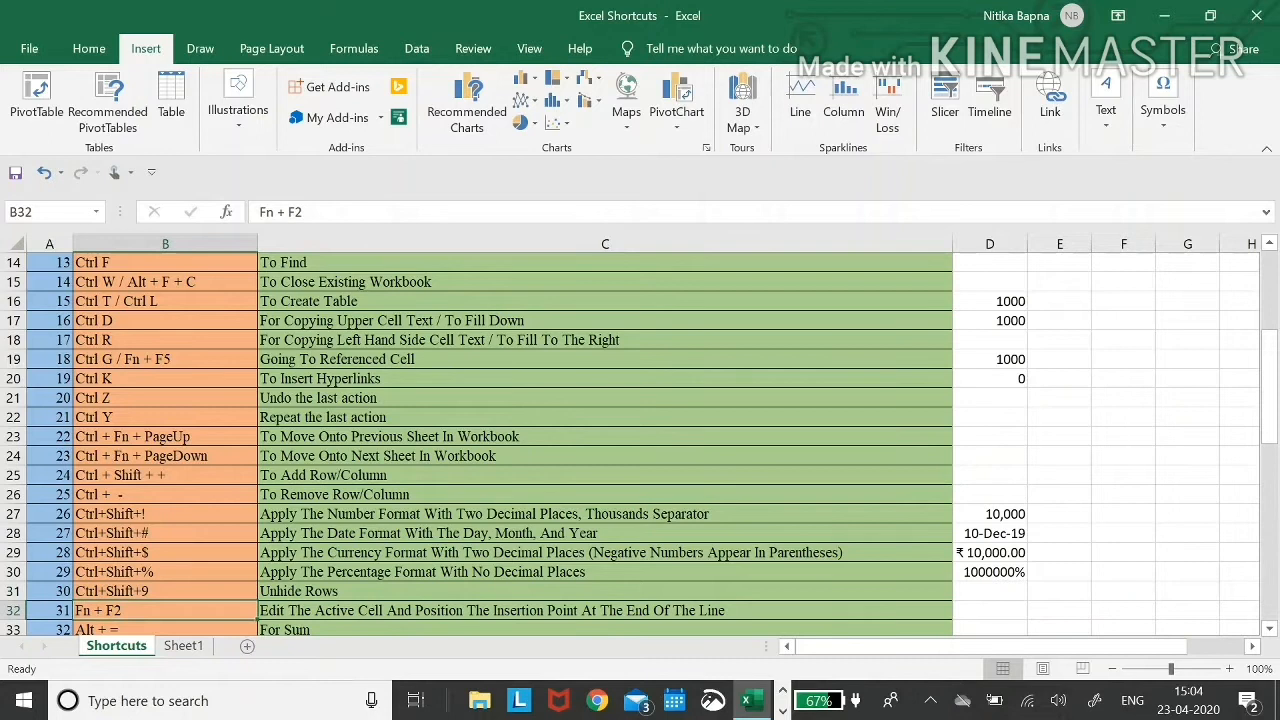
pyautogui.hotkey('shift', 'space')
pyautogui.hotkey('shift', 'Down')
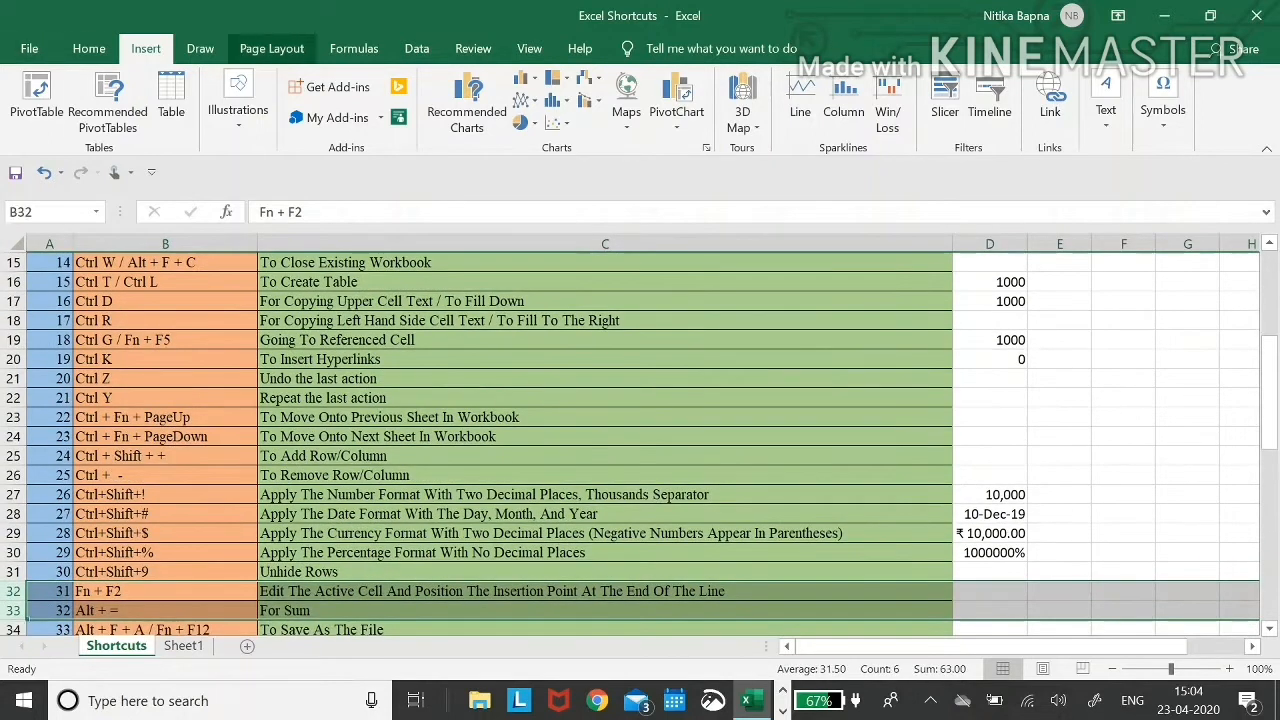
pyautogui.click(290, 591)
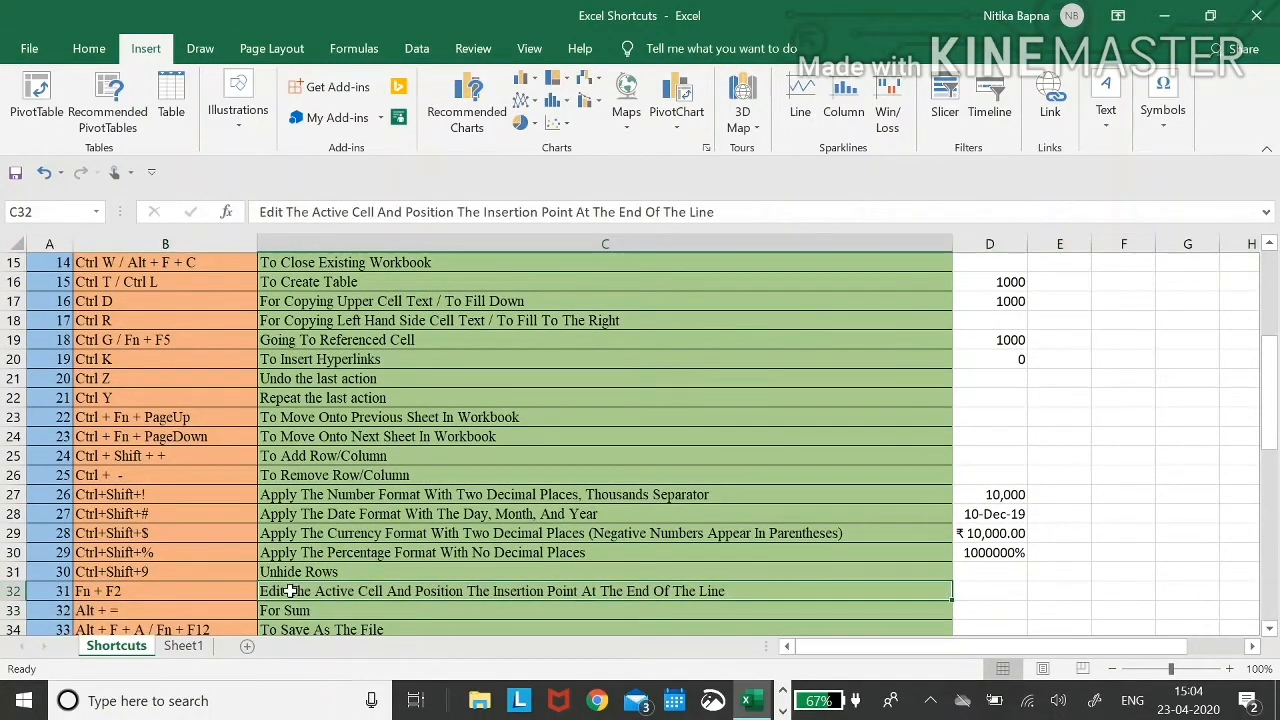
pyautogui.hotkey('shift', 'space')
pyautogui.hotkey('shift', 'Down')
pyautogui.rightClick(292, 596)
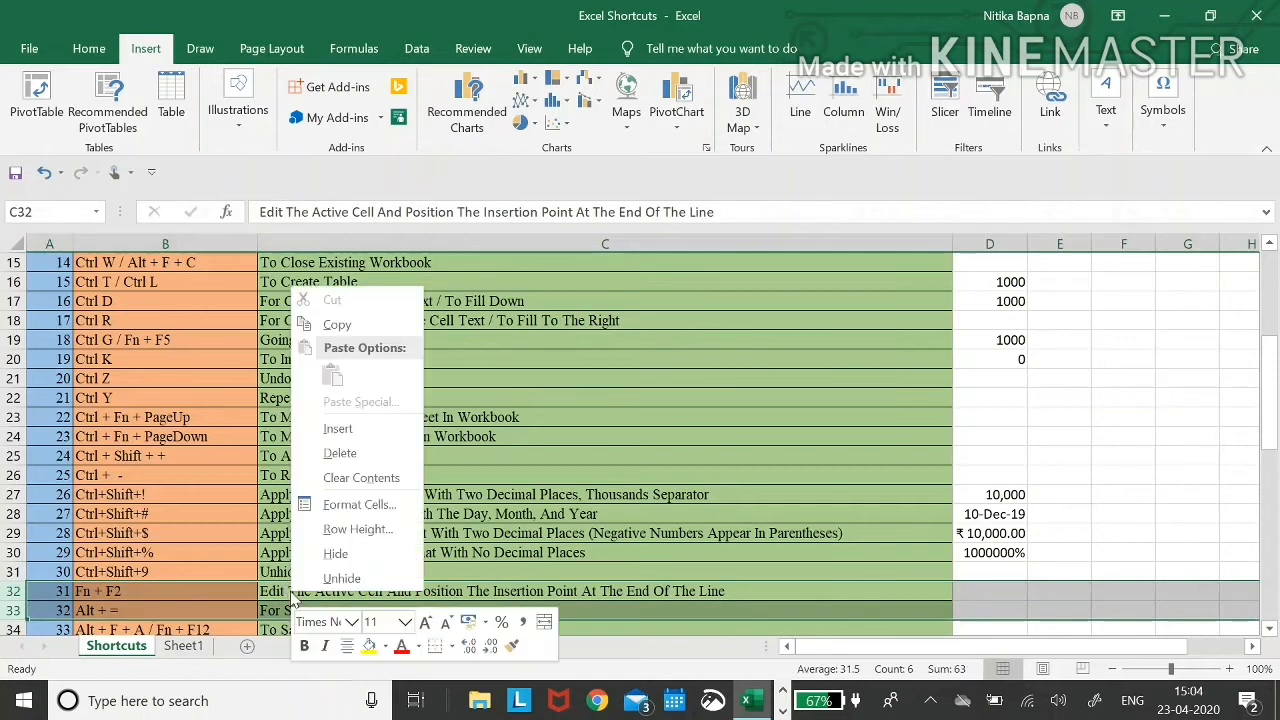
pyautogui.click(340, 553)
# - Select rows 31 to 34 and unhide rows 32 and 33 with Ctrl+Shift+9
pyautogui.press('Up')
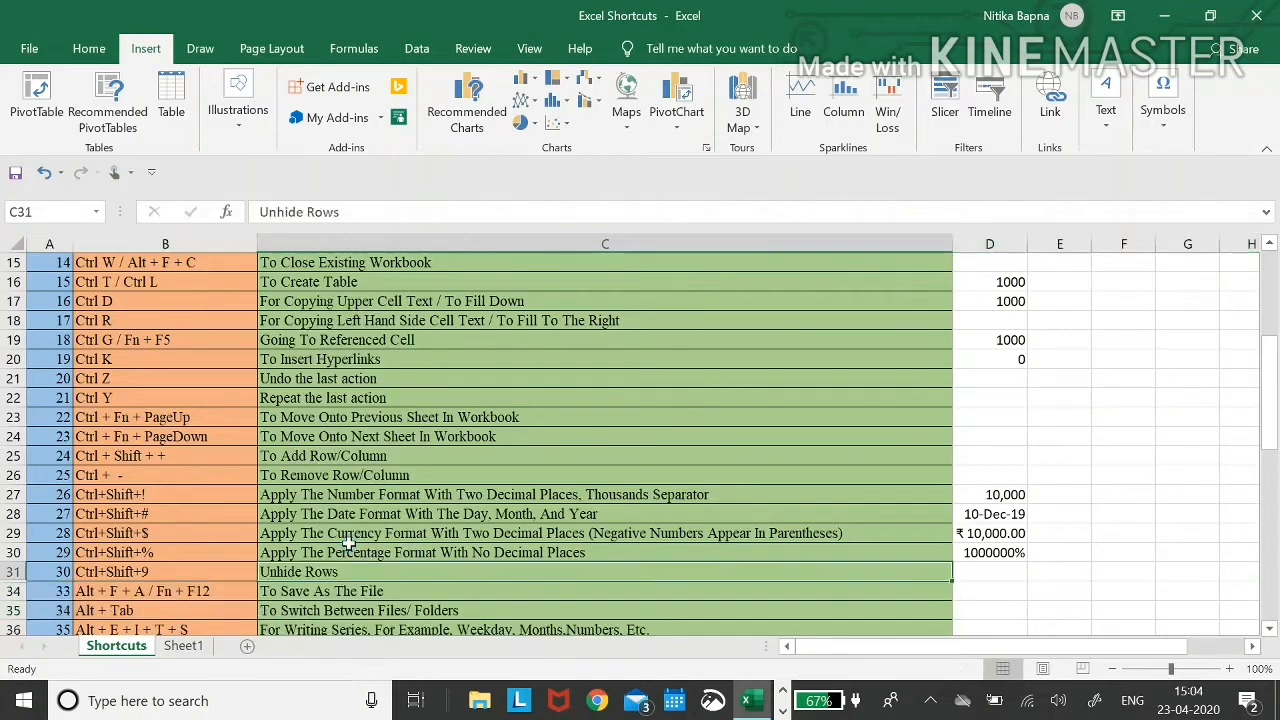
pyautogui.hotkey('shift', 'Down')
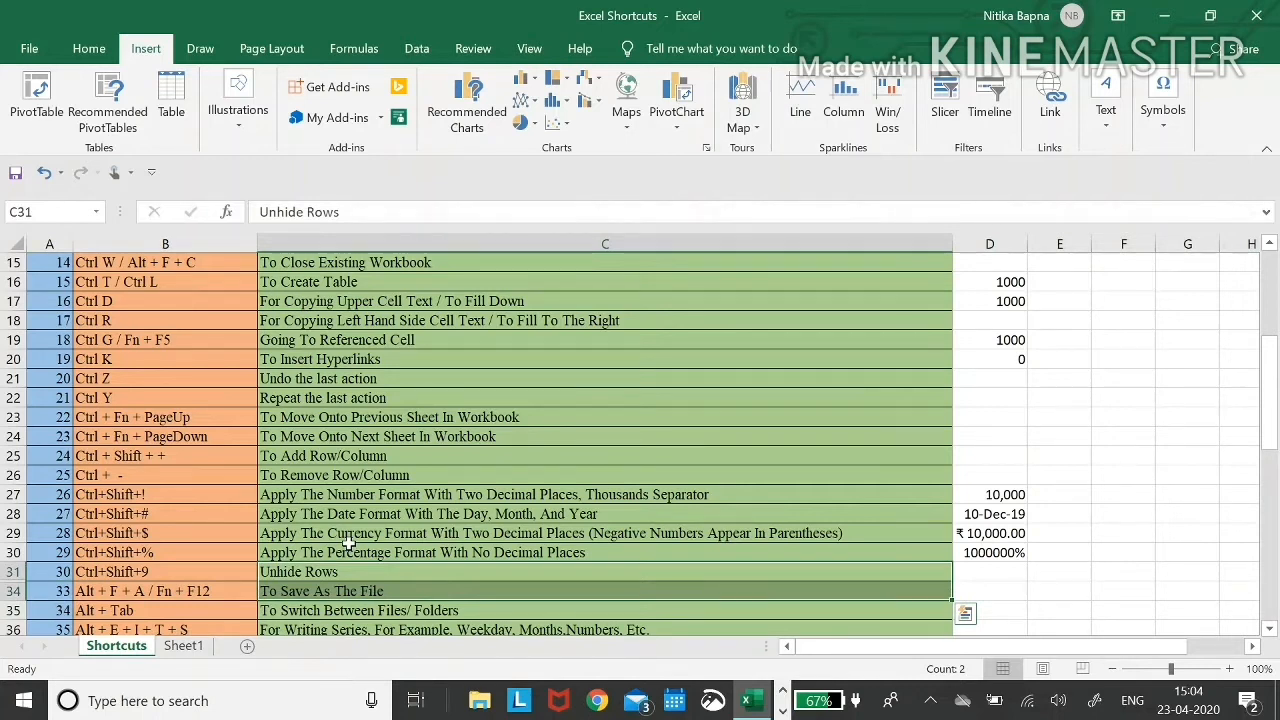
pyautogui.press('Up')
pyautogui.press('Down')
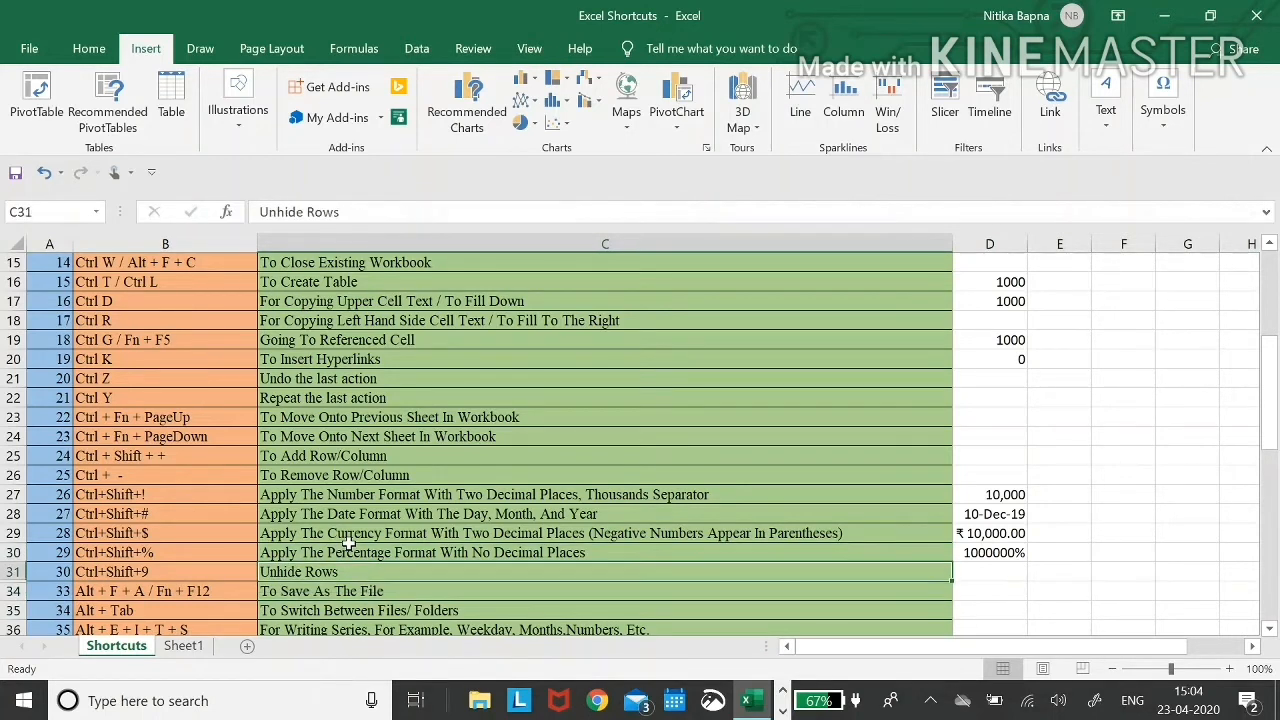
pyautogui.hotkey('shift', 'Down')
pyautogui.hotkey('shift', 'space')
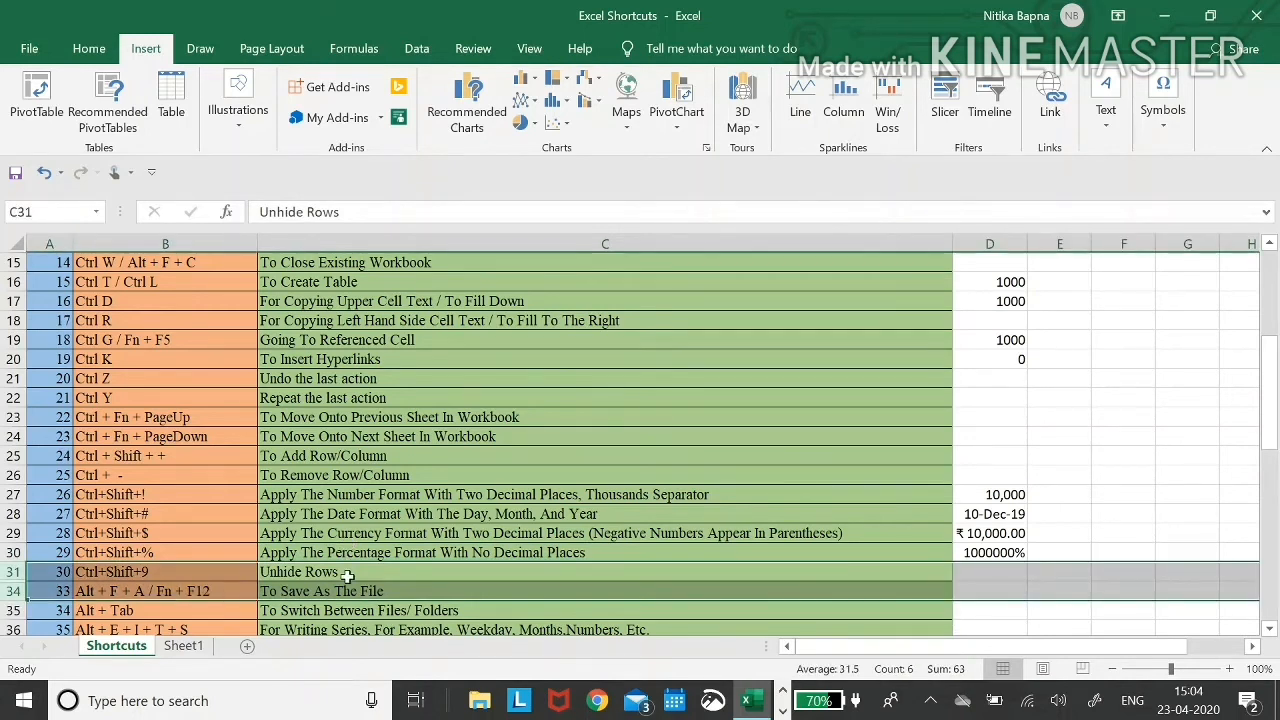
pyautogui.hotkey('ctrl', 'shift', '9')
pyautogui.press('Down')
pyautogui.press('Down')
pyautogui.press('Down')
pyautogui.press('Down')
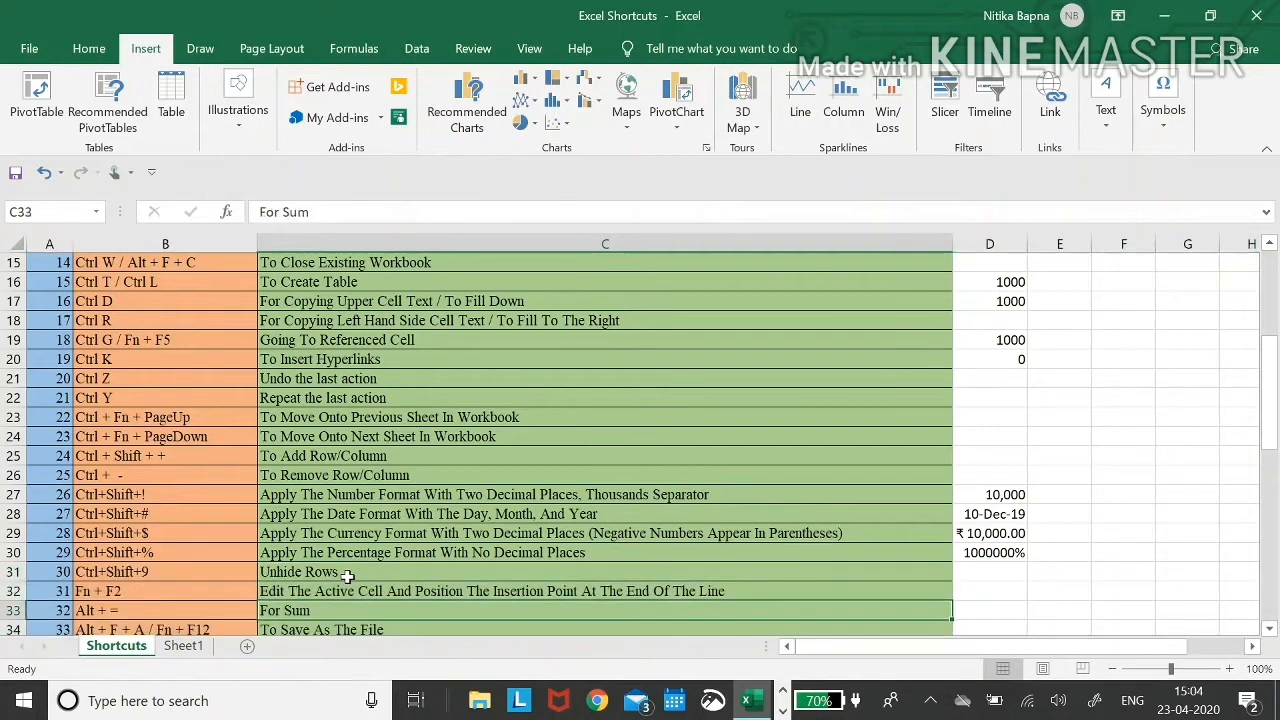
pyautogui.press('Up')
pyautogui.press('Up')
pyautogui.press('Up')
pyautogui.press('Left')
pyautogui.press('Right')
pyautogui.press('Left')
pyautogui.press('Left')
pyautogui.press('Right')
pyautogui.press('Right')
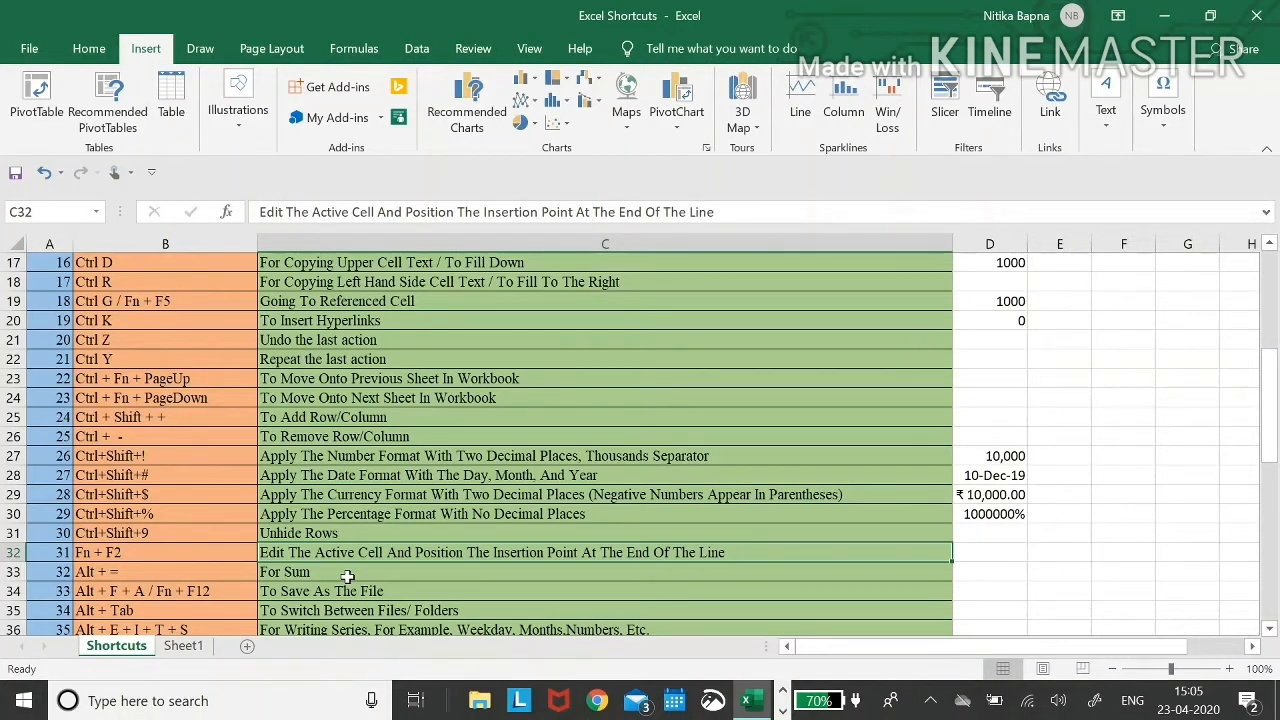
pyautogui.press('Left')
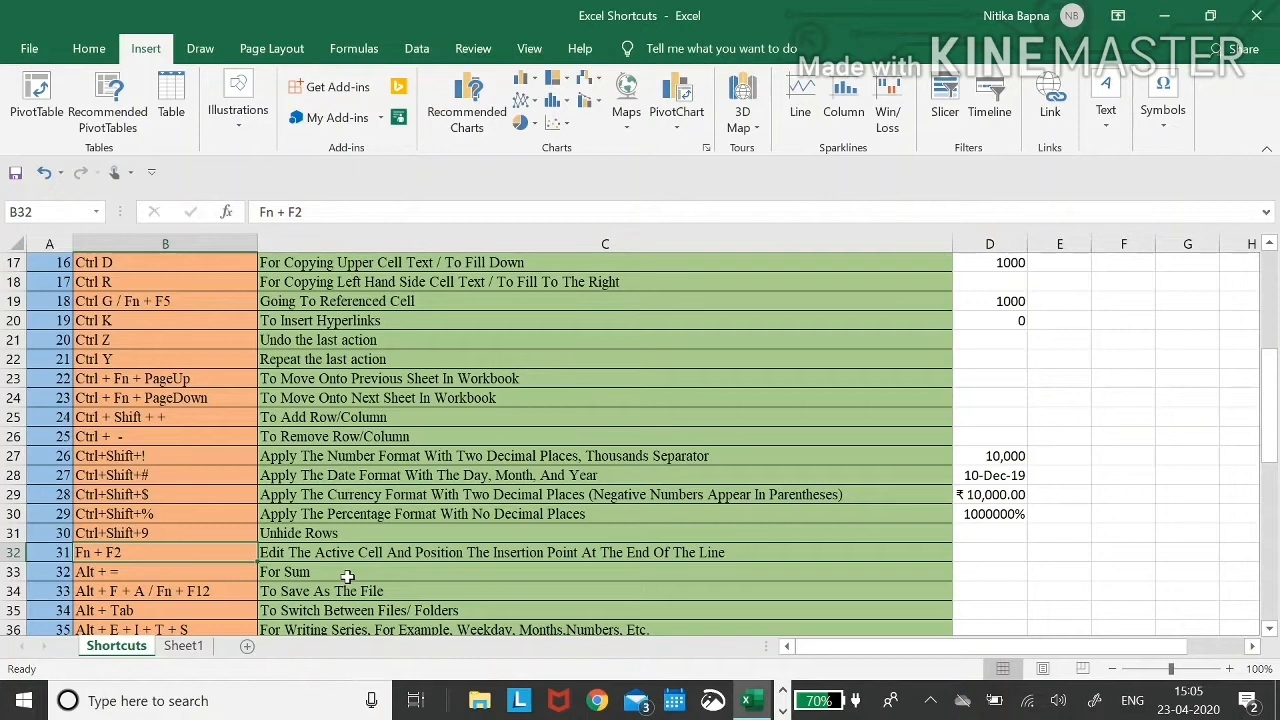
pyautogui.press('Right')
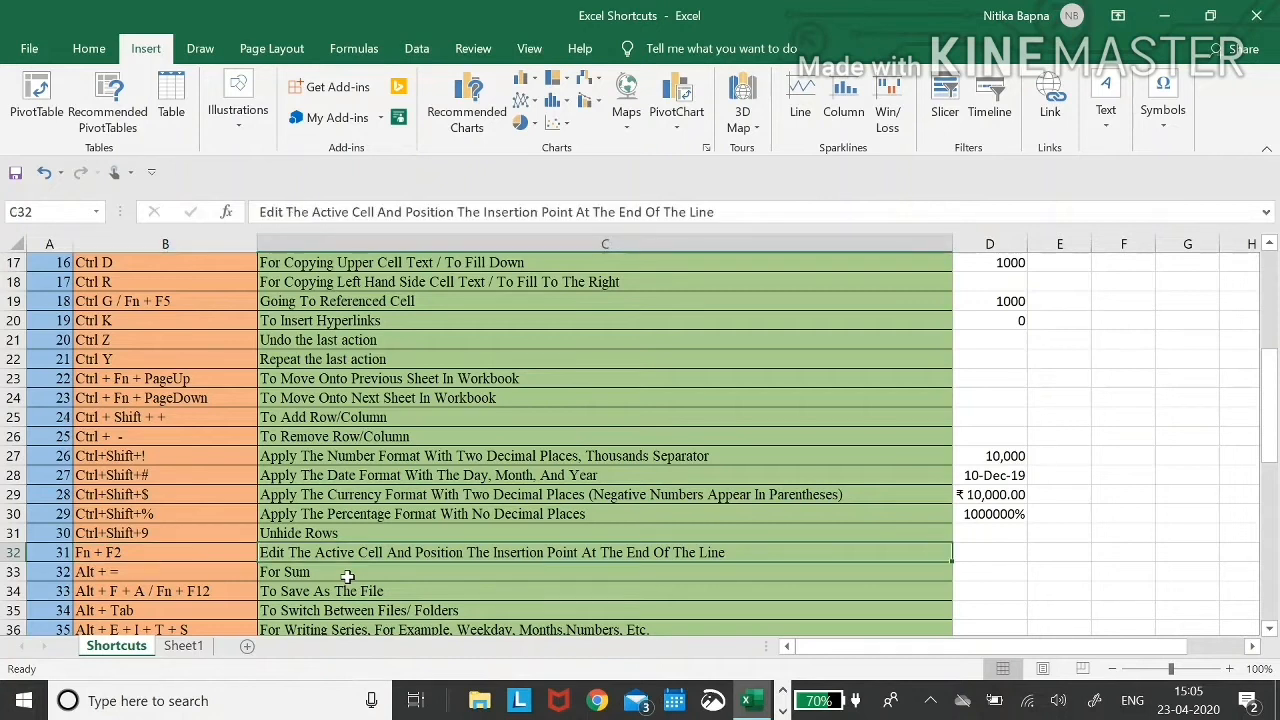
pyautogui.press('F2')
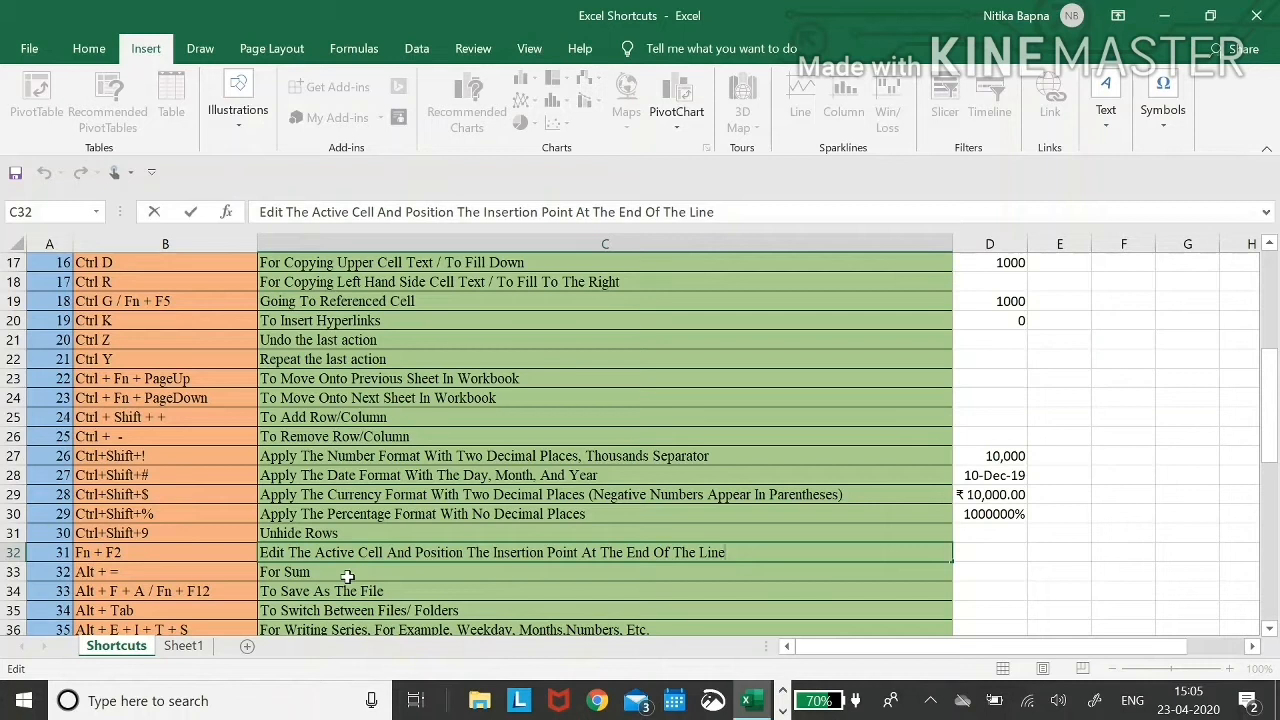
pyautogui.hotkey('ctrl', 'shift', 'Left')
pyautogui.hotkey('ctrl', 'shift', 'Left')
pyautogui.hotkey('ctrl', 'shift', 'Left')
pyautogui.hotkey('ctrl', 'shift', 'Left')
pyautogui.hotkey('ctrl', 'shift', 'Left')
pyautogui.hotkey('ctrl', 'shift', 'Left')
pyautogui.hotkey('ctrl', 'shift', 'Left')
pyautogui.hotkey('ctrl', 'shift', 'Left')
pyautogui.hotkey('ctrl', 'shift', 'Left')
pyautogui.press('BackSpace')
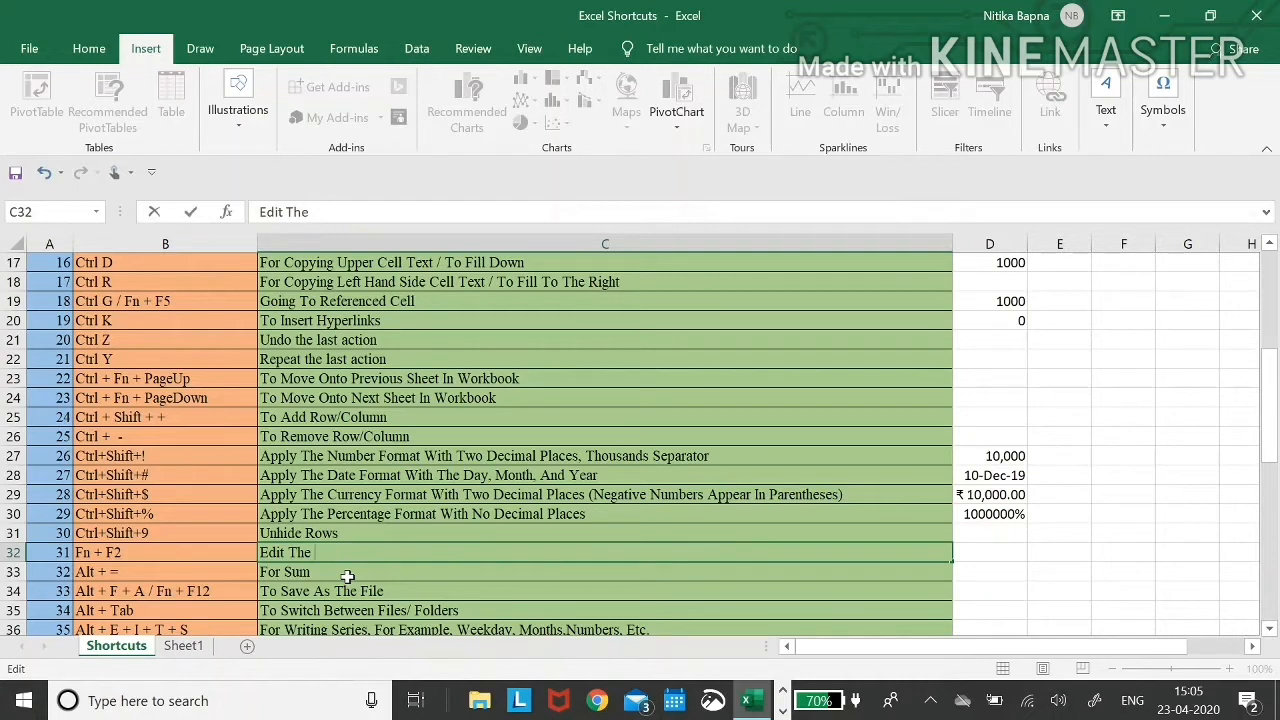
pyautogui.press('Escape')
pyautogui.press('Right')
pyautogui.press('Left')
pyautogui.press('Down')
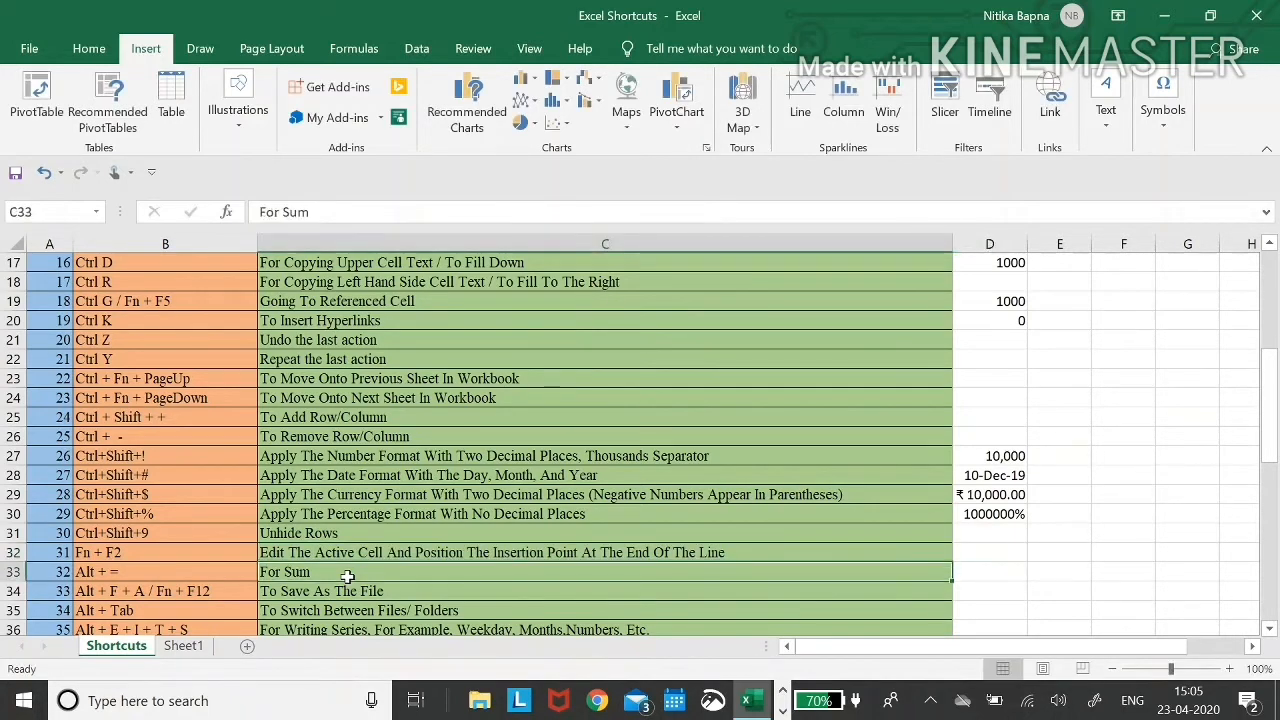
pyautogui.press('Up')
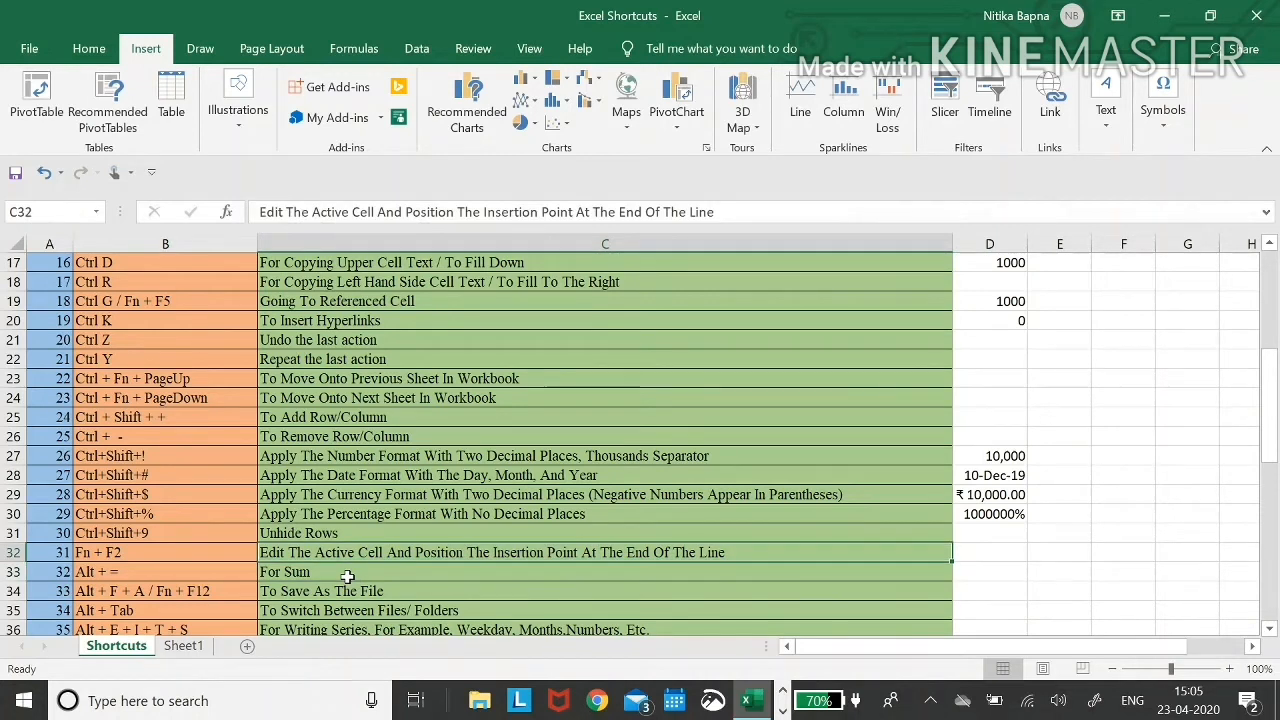
pyautogui.press('Down')
pyautogui.press('Up')
pyautogui.press('Down')
pyautogui.press('Left')
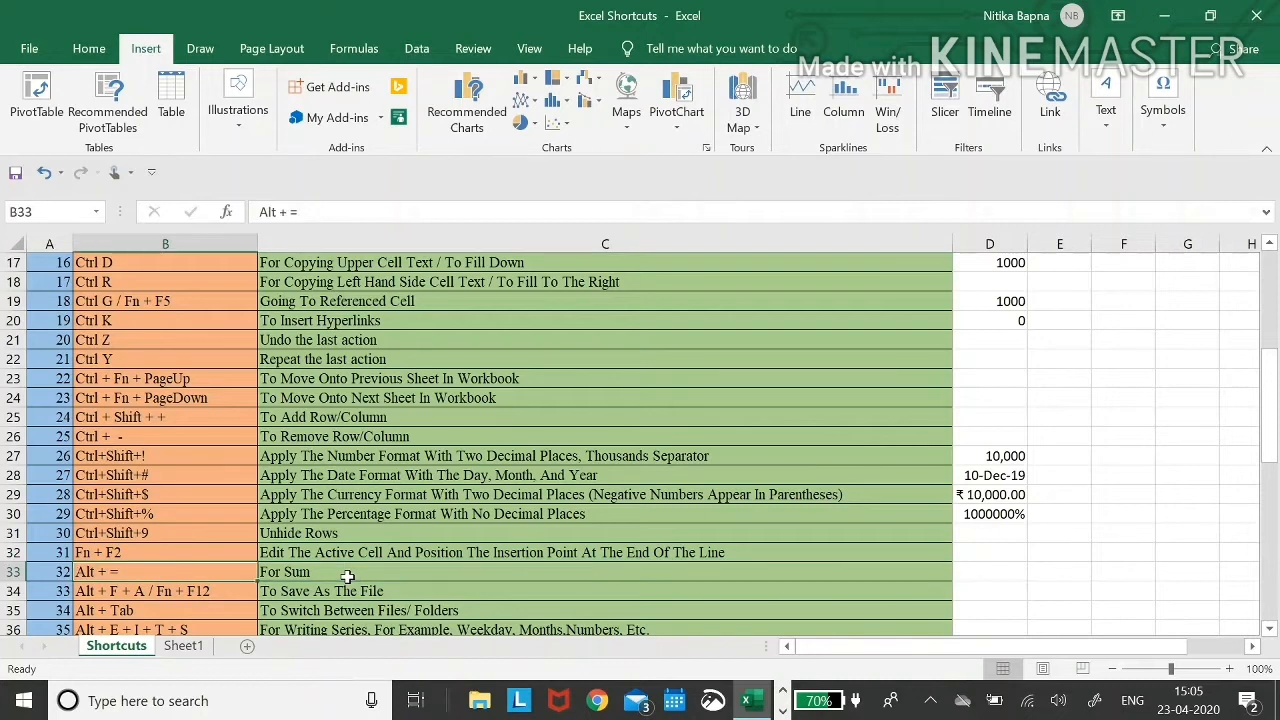
pyautogui.press('Right')
pyautogui.press('Right')
pyautogui.press('Right')
pyautogui.press('Left')
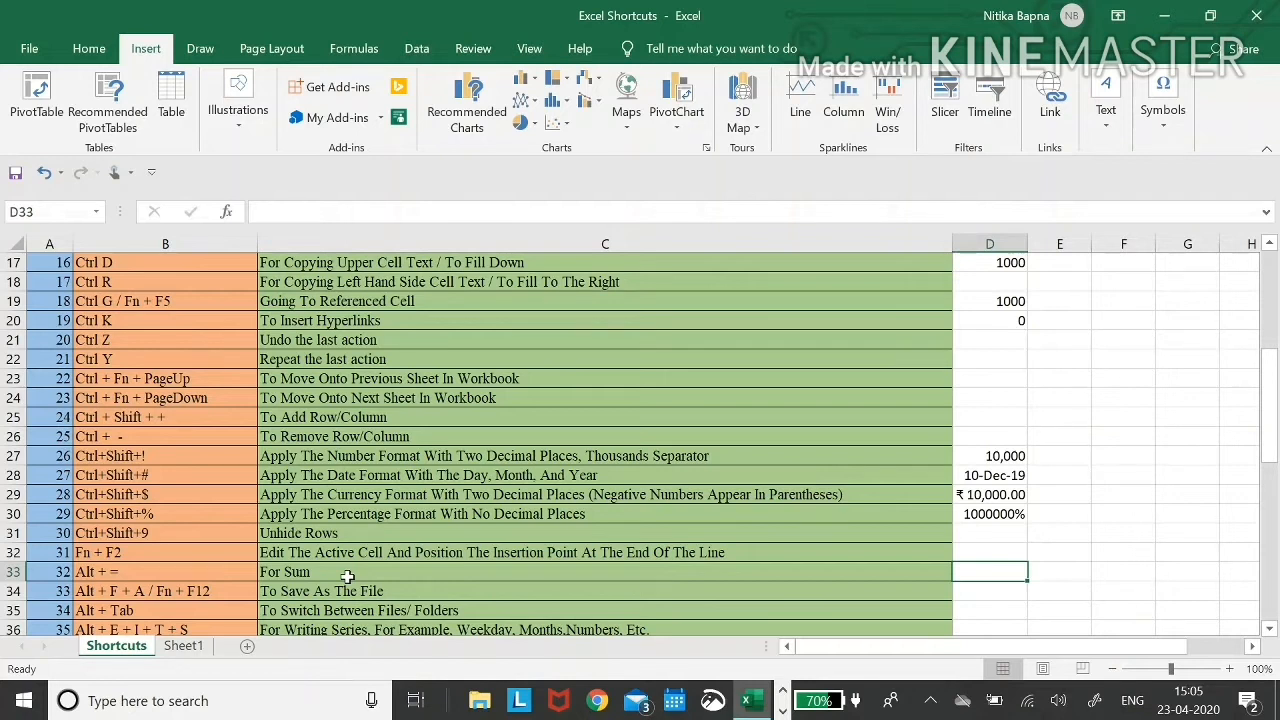
pyautogui.scroll(-2, 347, 577)
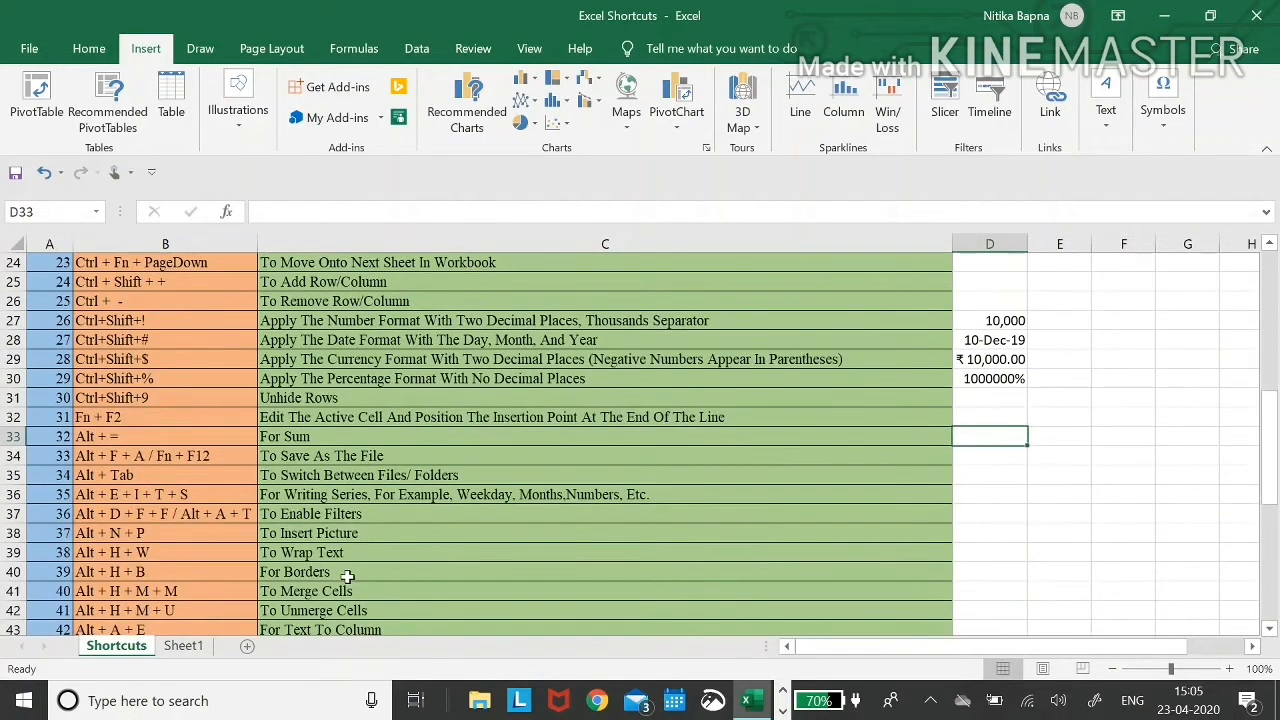
# - Enter 1000, 2300 and 2340 in E31:E33
pyautogui.press('Left')
pyautogui.press('Left')
pyautogui.press('Down')
pyautogui.press('Up')
pyautogui.press('Right')
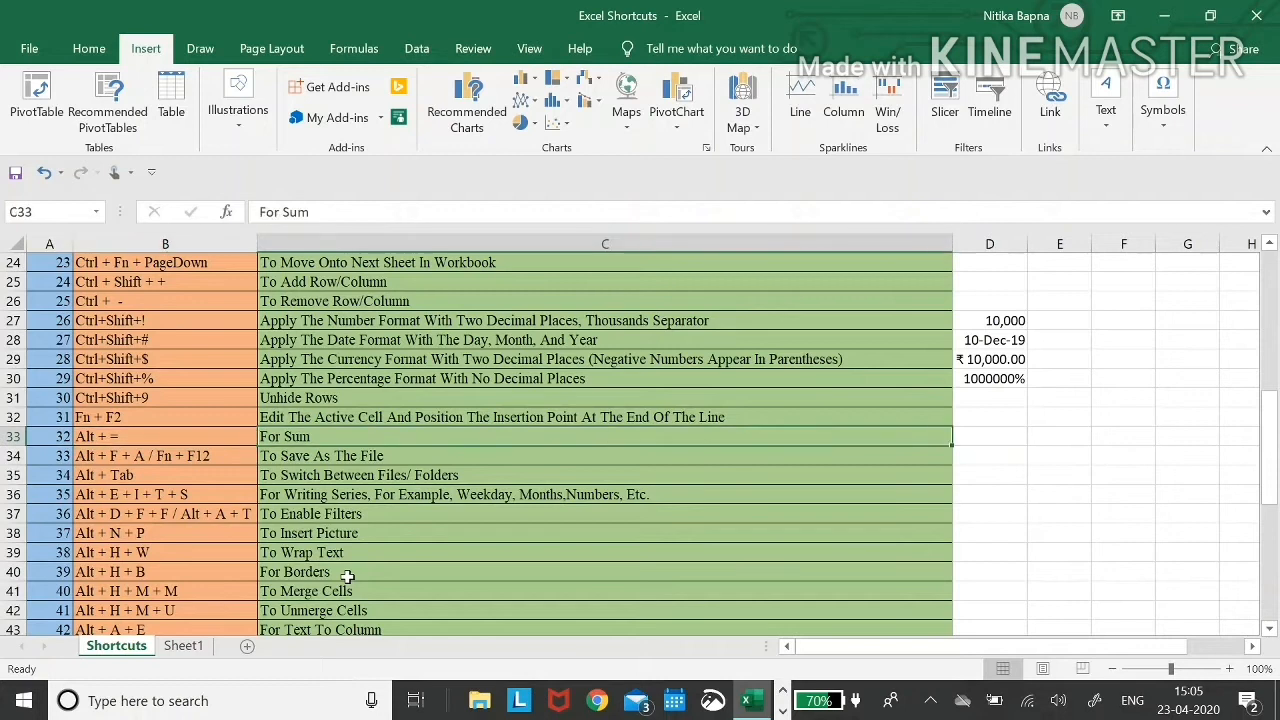
pyautogui.press('Right')
pyautogui.press('Up')
pyautogui.press('Up')
pyautogui.press('Right')
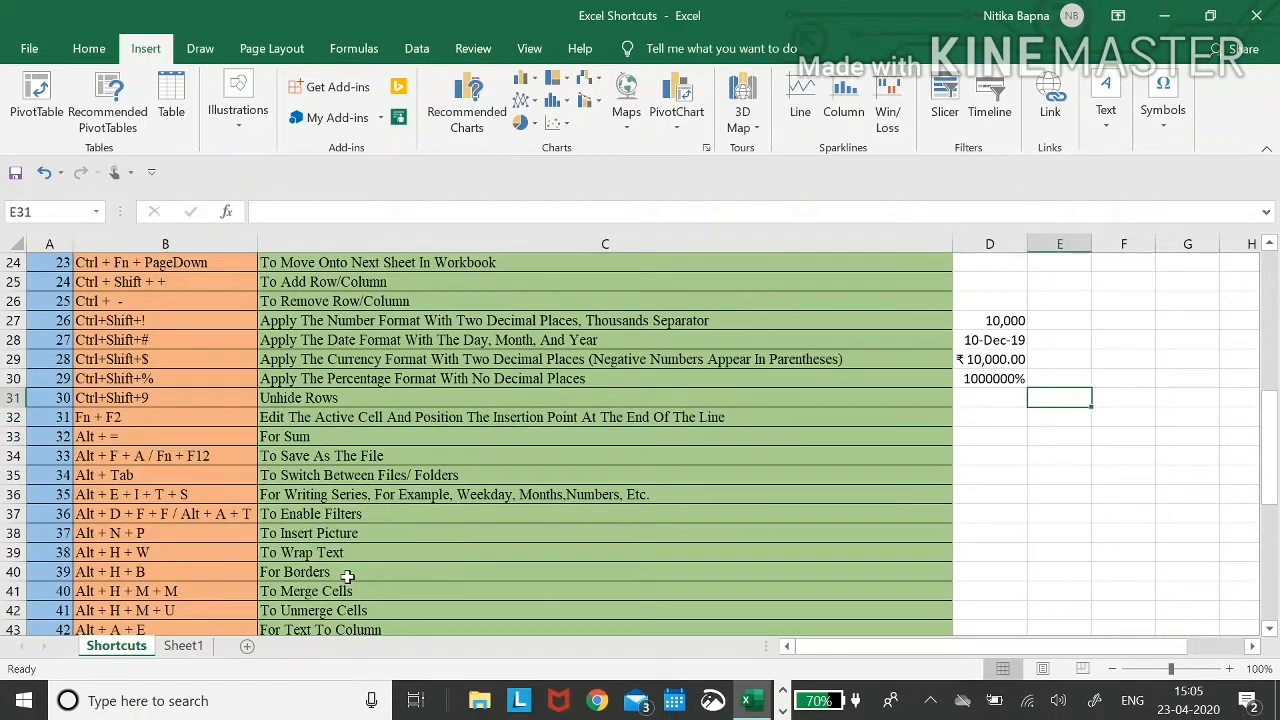
pyautogui.write('1000')
pyautogui.press('Return')
pyautogui.write('23')
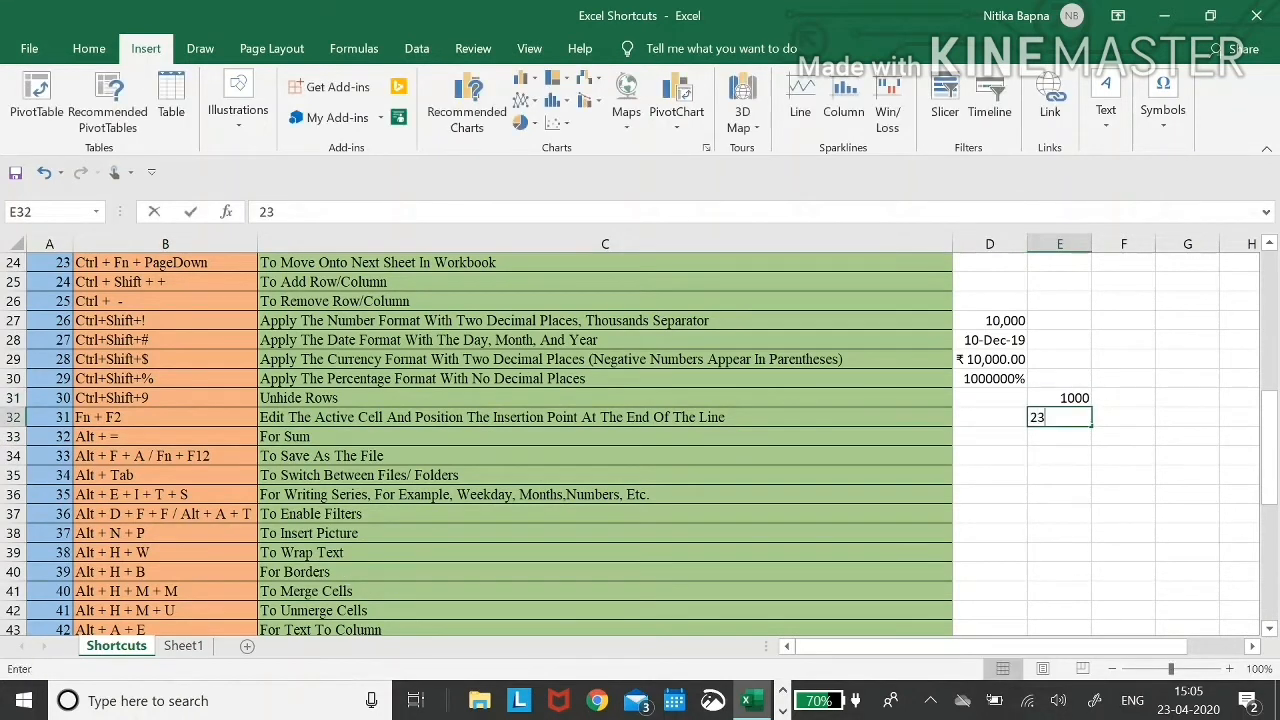
pyautogui.write('00')
pyautogui.press('Return')
pyautogui.write('2340')
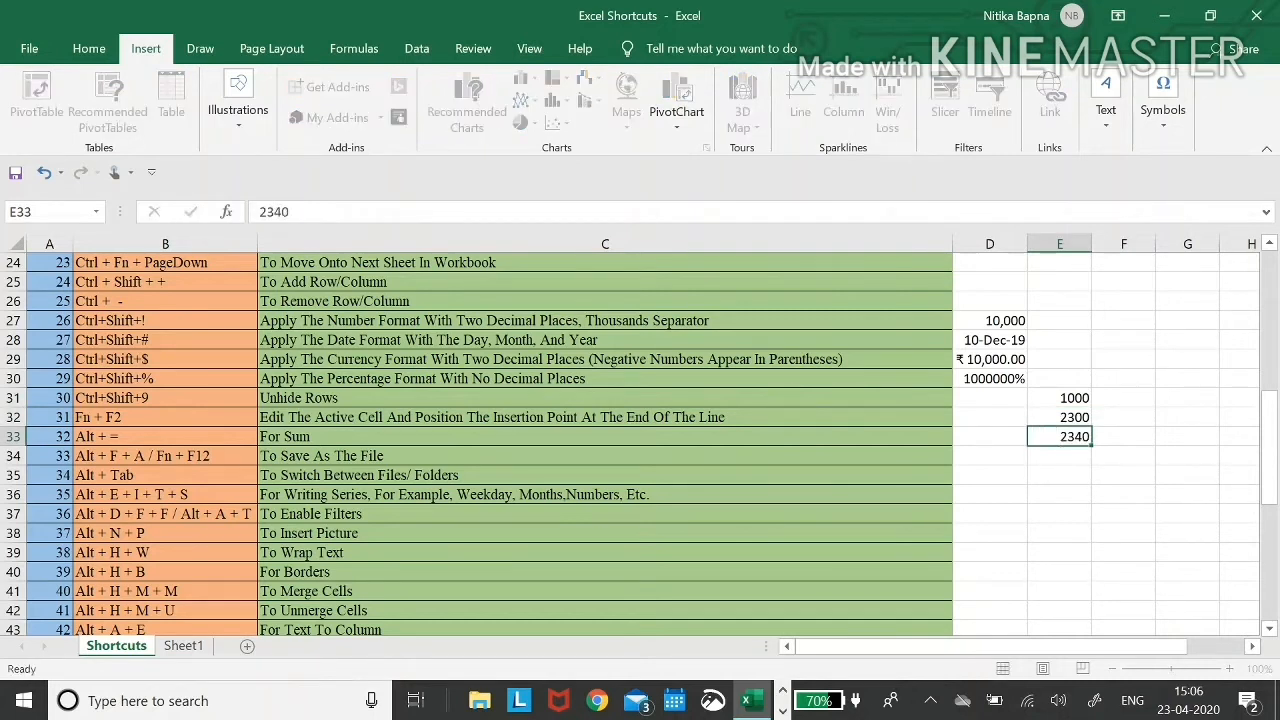
pyautogui.press('Return')
pyautogui.press('Up')
pyautogui.press('Up')
pyautogui.press('Up')
pyautogui.press('Down')
pyautogui.press('Down')
pyautogui.press('Down')
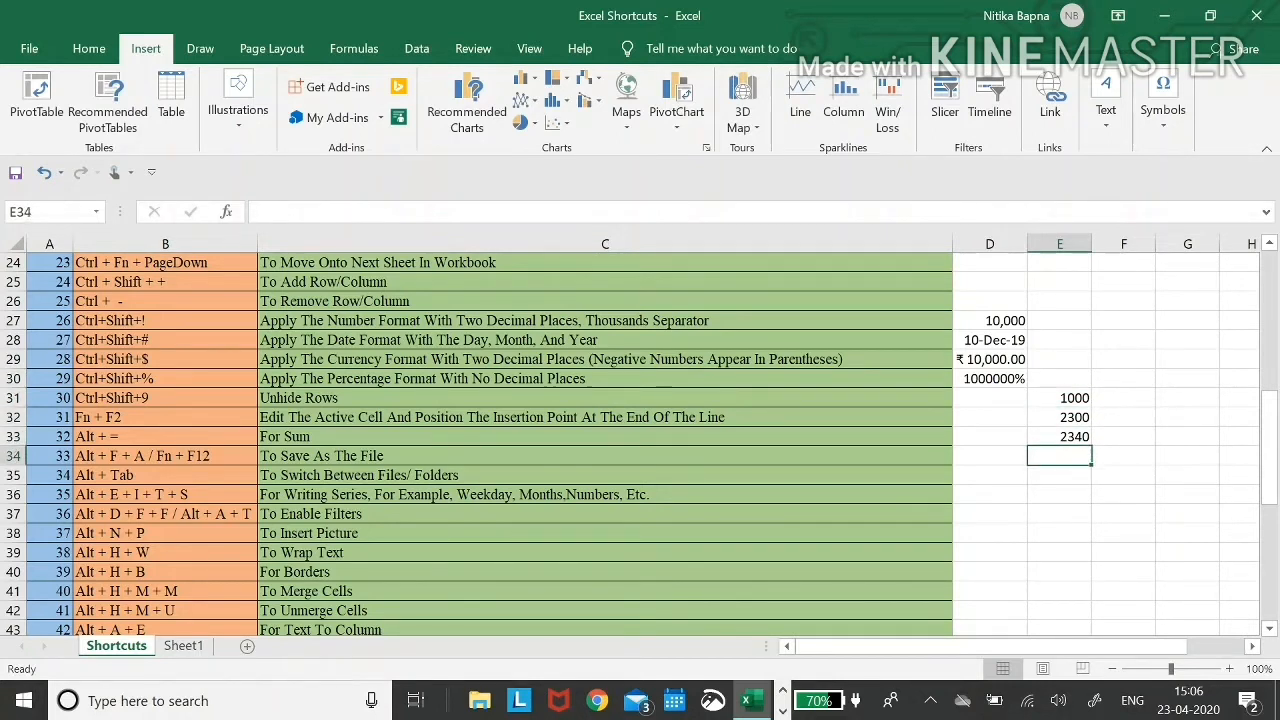
# - Total them in E34 with Alt+=, giving =SUM(E31:E33) = 5640
pyautogui.hotkey('alt', '=')
pyautogui.press('Return')
pyautogui.press('Up')
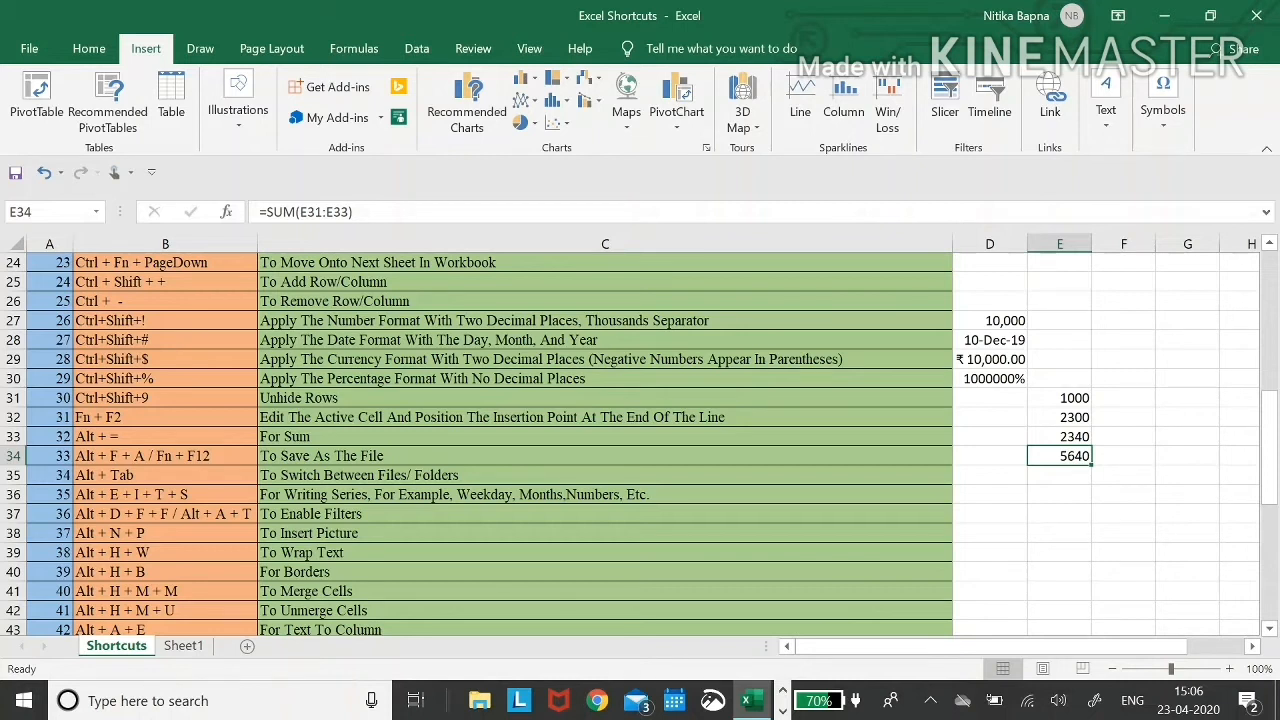
pyautogui.press('Up')
pyautogui.press('Left')
pyautogui.press('Down')
pyautogui.press('Right')
# - Make the 5640 total in E34 bold with Ctrl+B
pyautogui.hotkey('ctrl', 'b')
pyautogui.press('Left')
pyautogui.press('Right')
pyautogui.press('Left')
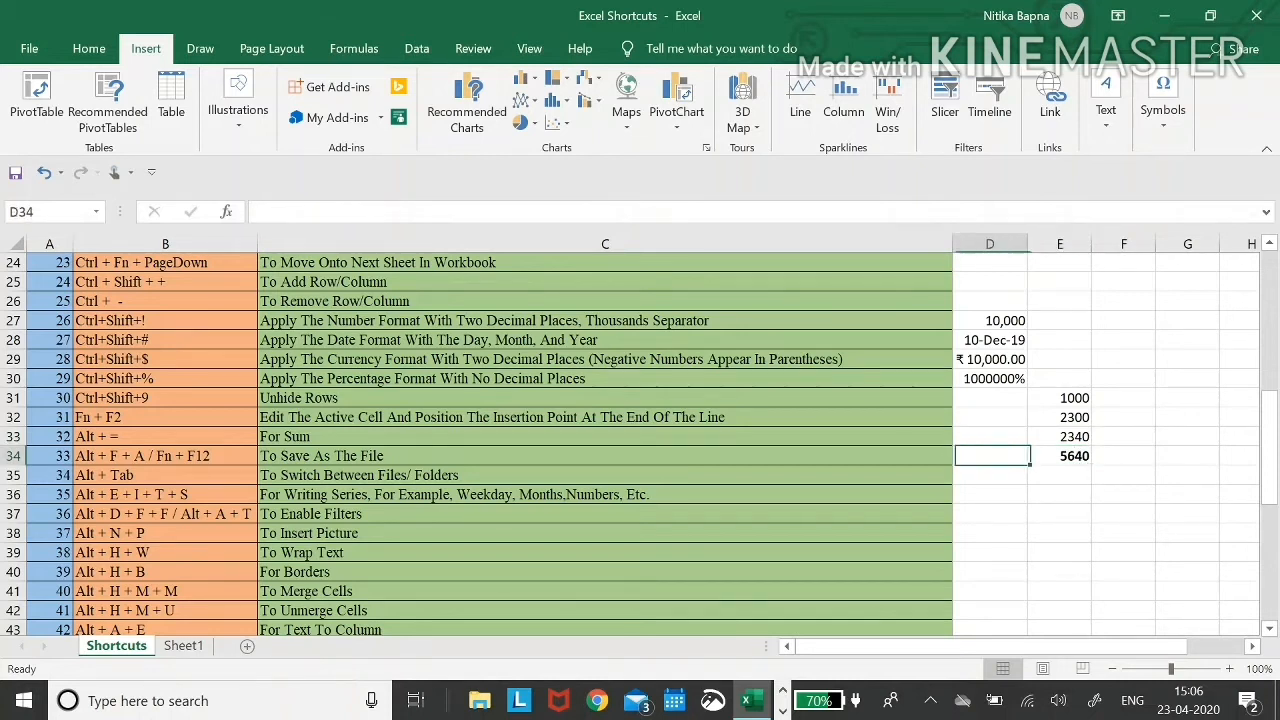
pyautogui.press('Left')
pyautogui.press('Left')
pyautogui.press('Up')
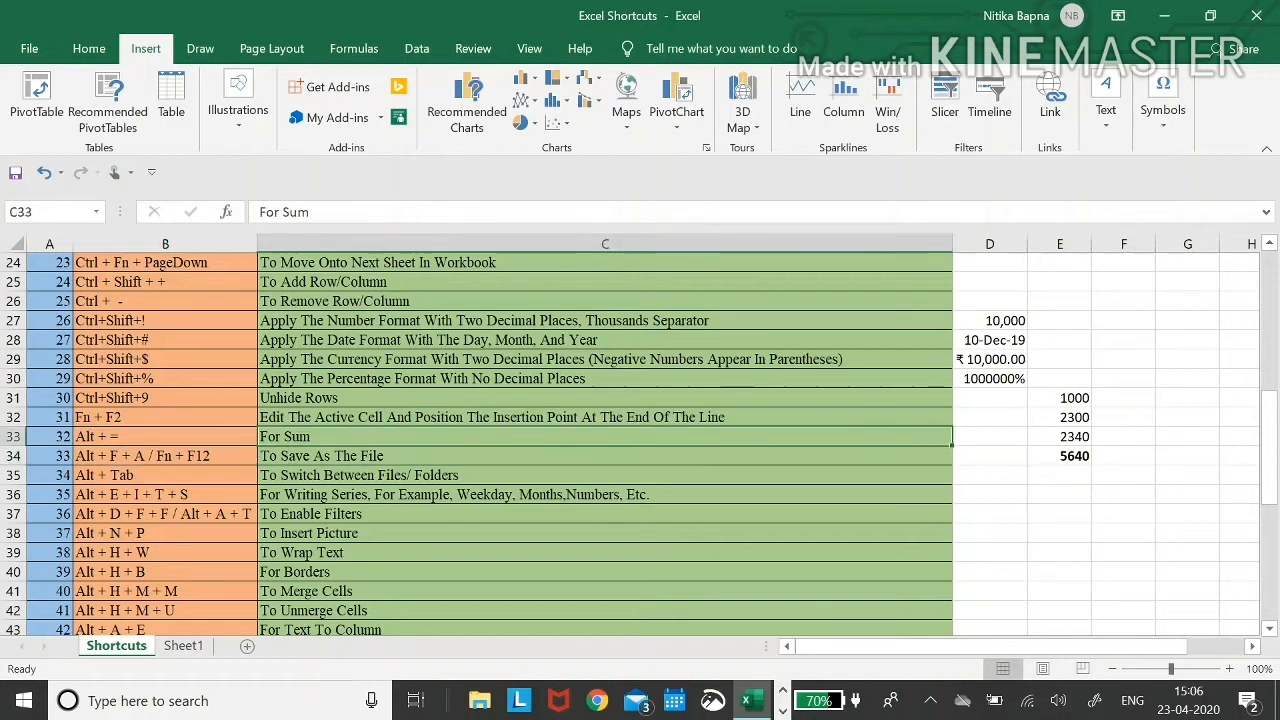
pyautogui.press('Left')
pyautogui.press('Down')
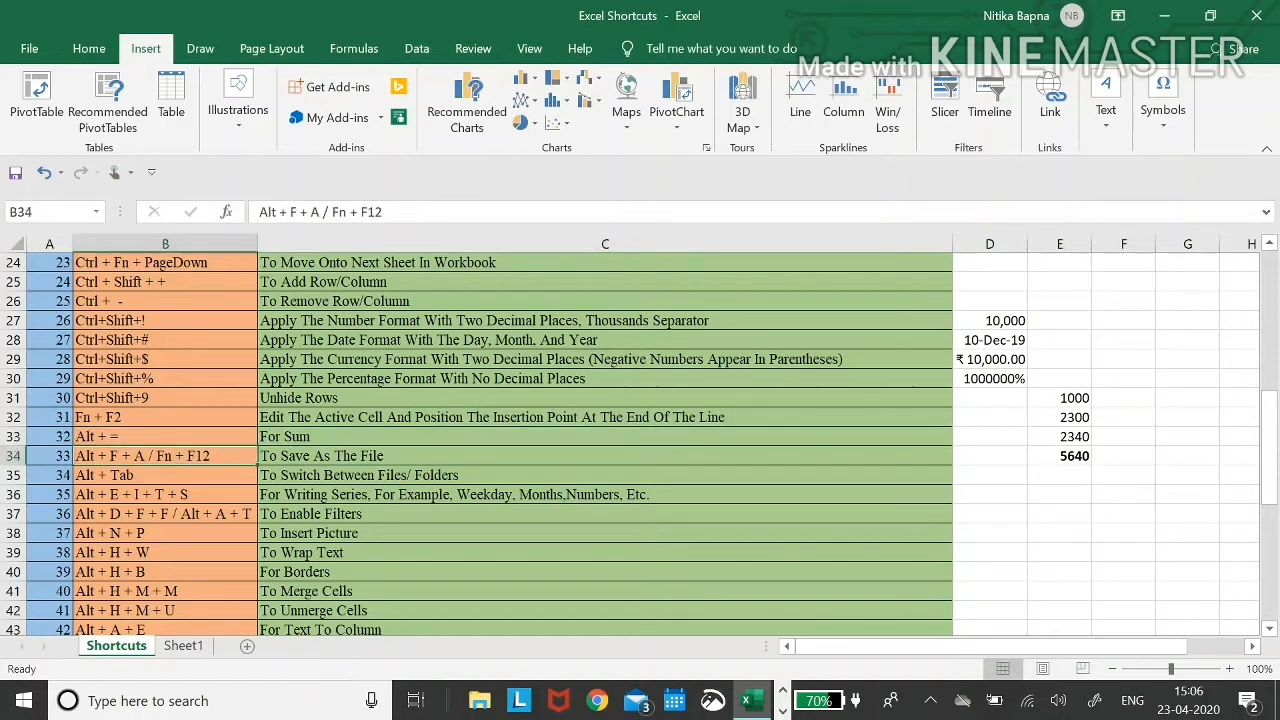
pyautogui.press('Right')
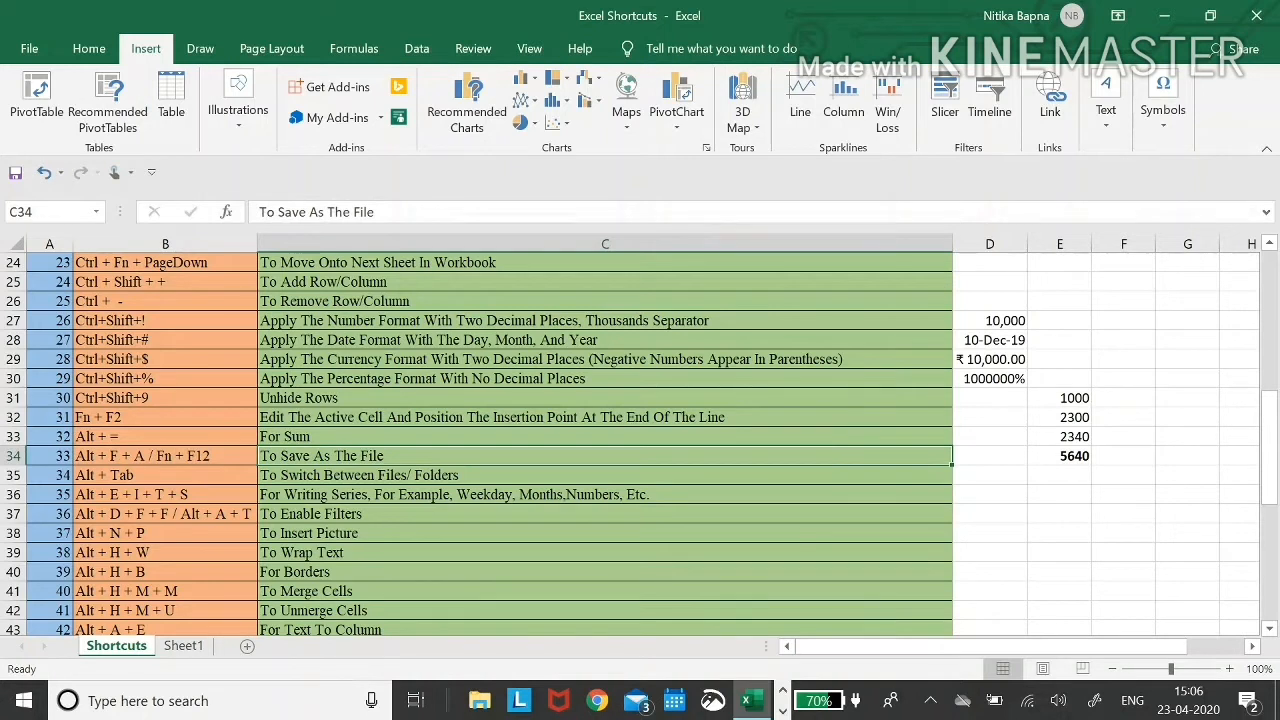
pyautogui.press('F12')
pyautogui.press('alt')
pyautogui.press('f')
pyautogui.press('a')
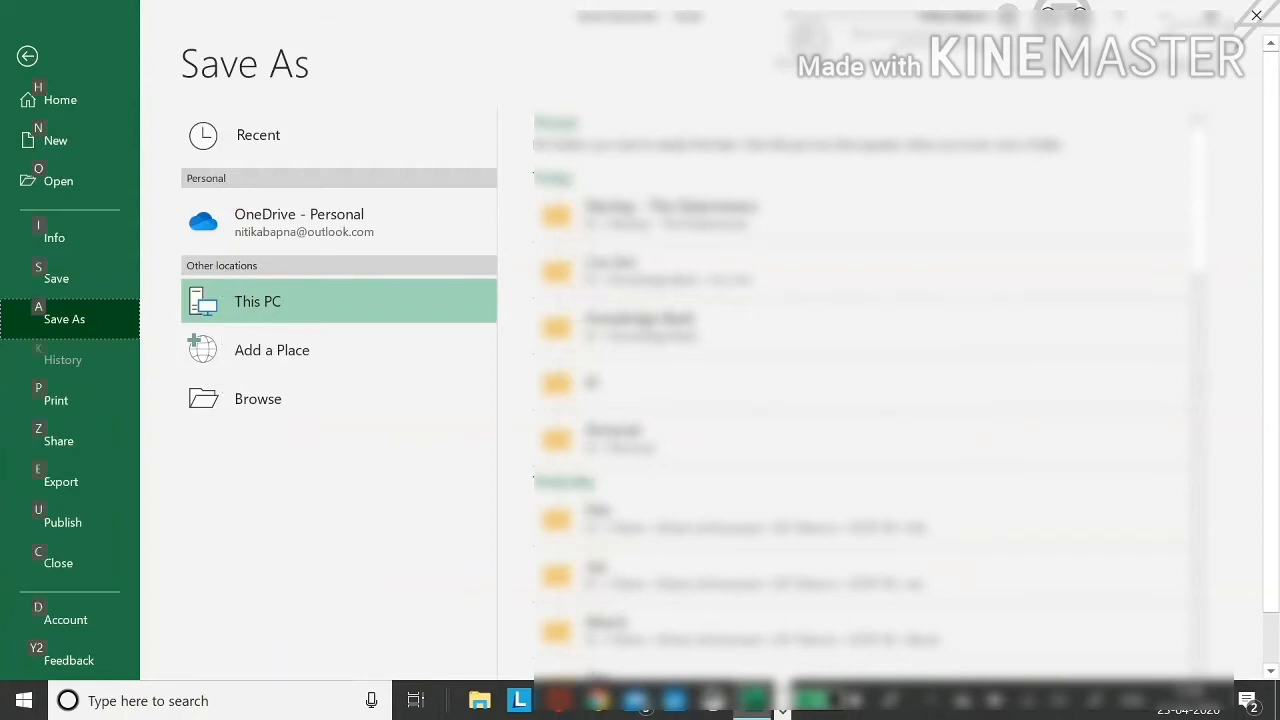
pyautogui.press('Escape')
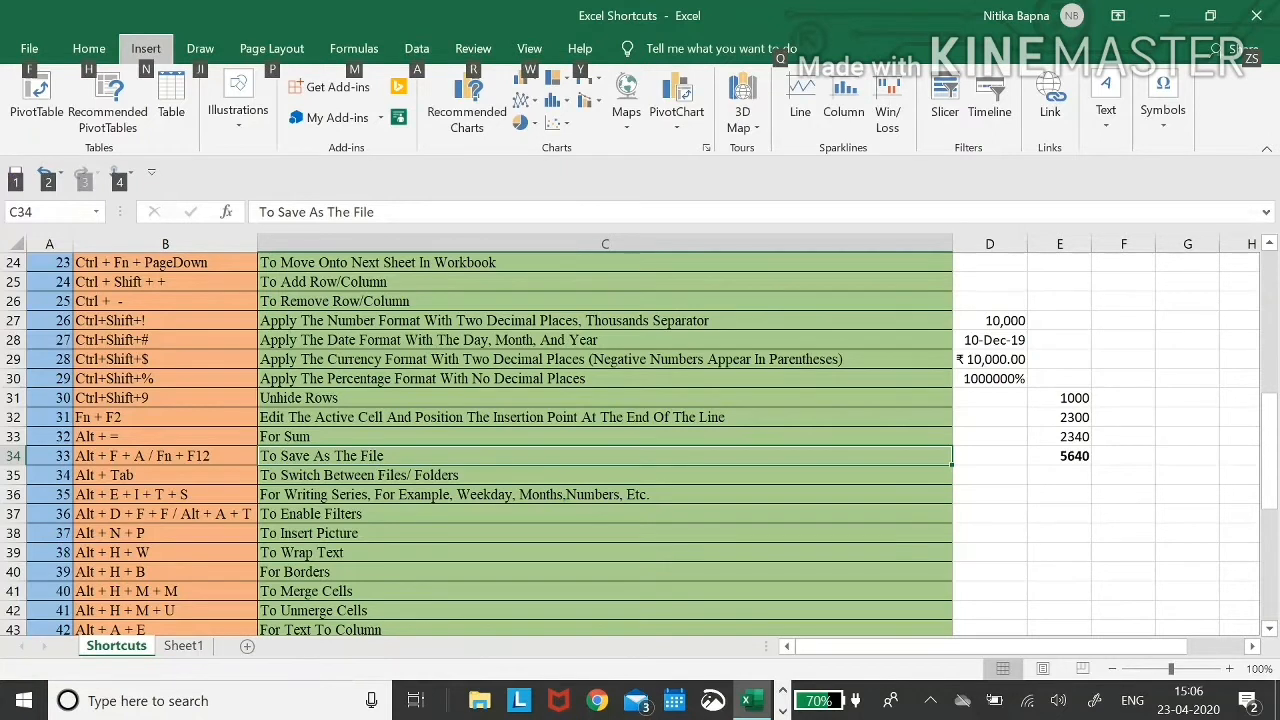
pyautogui.press('Escape')
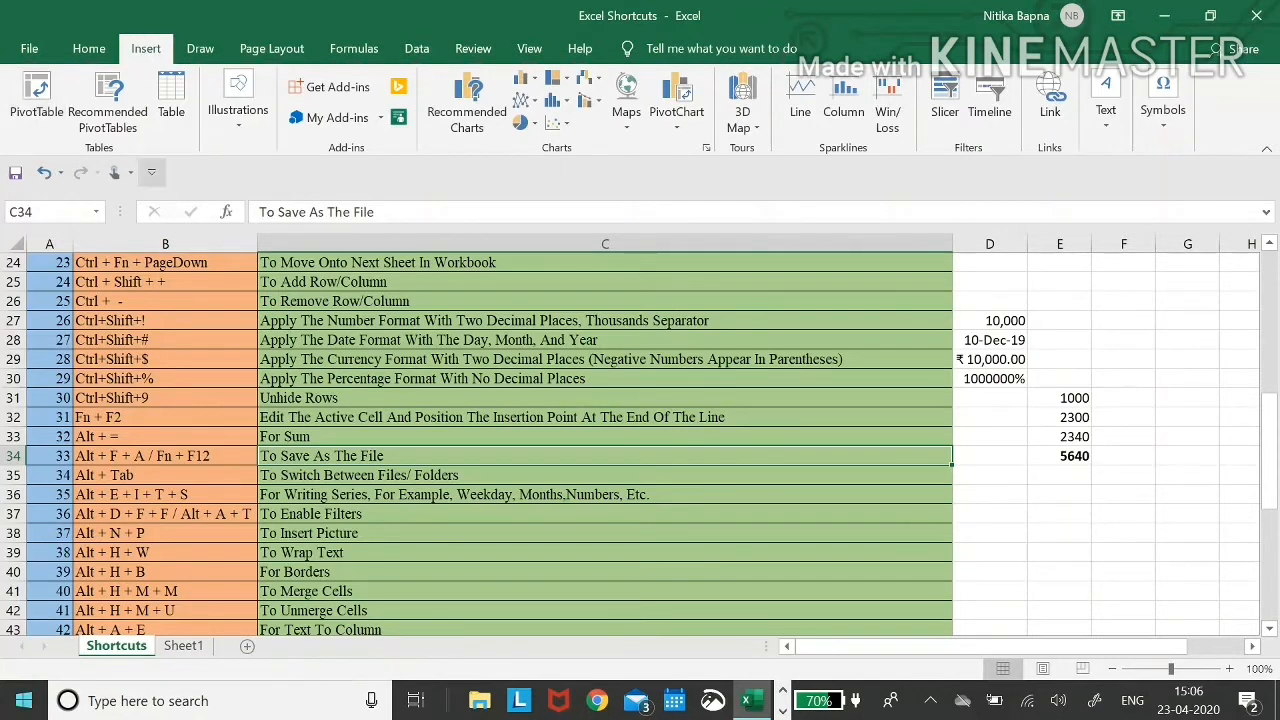
# - Alt+Tab over to the blank Book2 and back to Excel Shortcuts, then move to B36
pyautogui.click(193, 467)
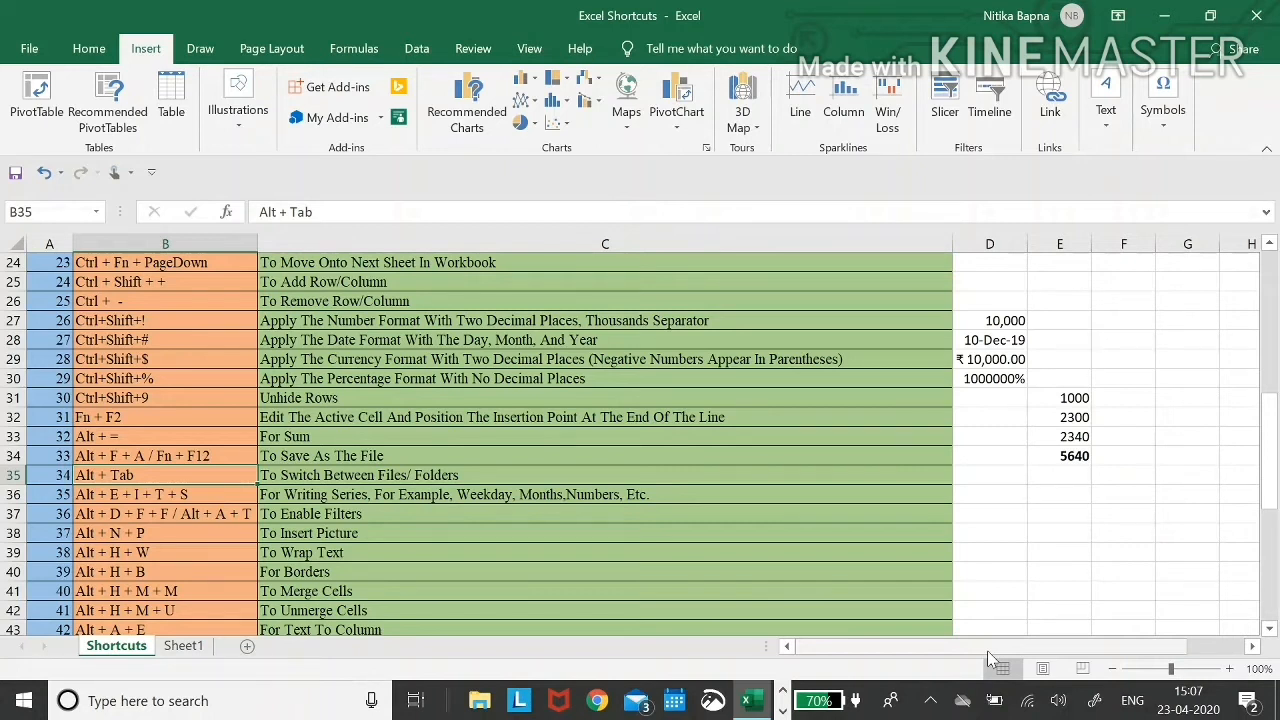
pyautogui.hotkey('alt', 'Tab')
pyautogui.hotkey('alt', 'Tab')
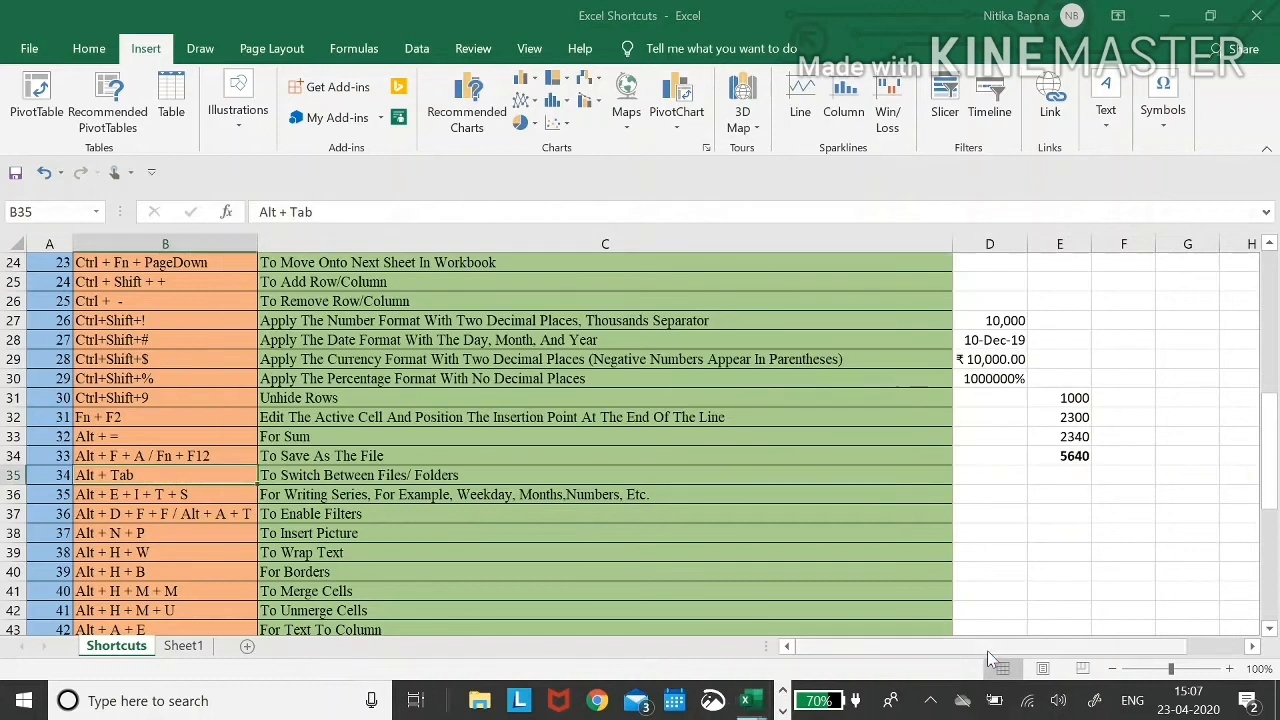
pyautogui.hotkey('alt', 'Tab')
pyautogui.hotkey('alt', 'Tab')
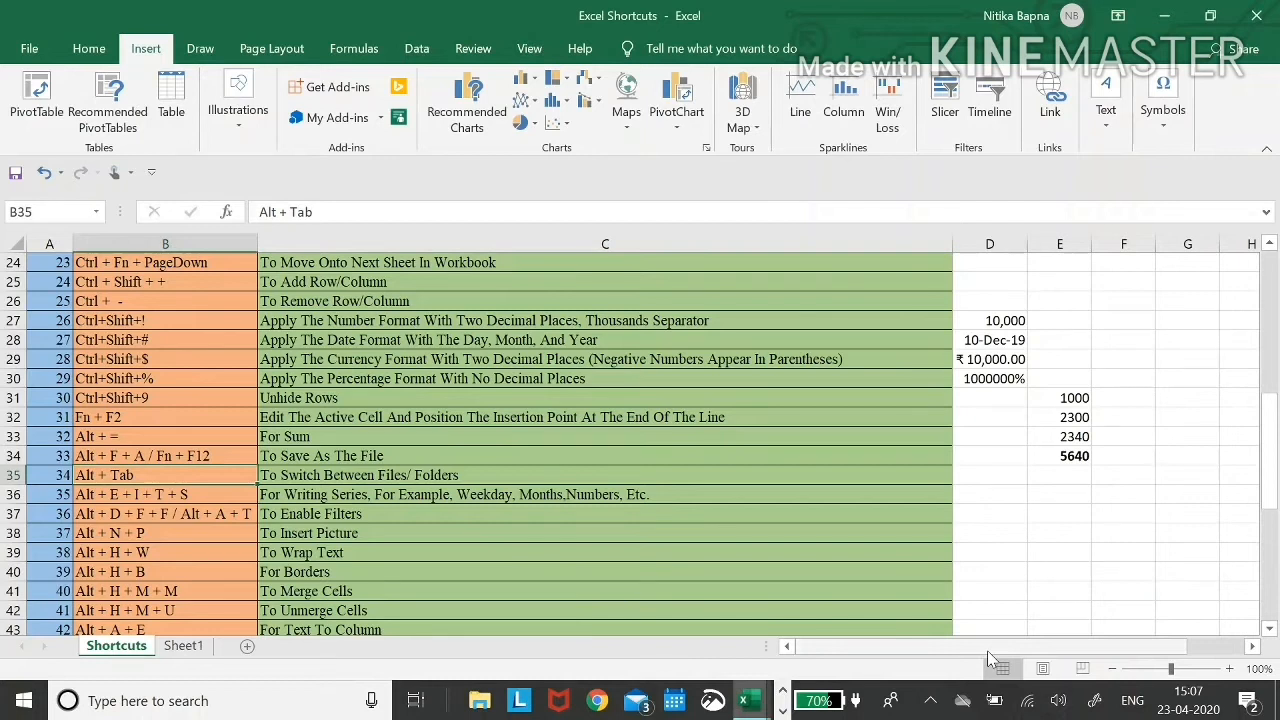
pyautogui.hotkey('alt', 'Tab')
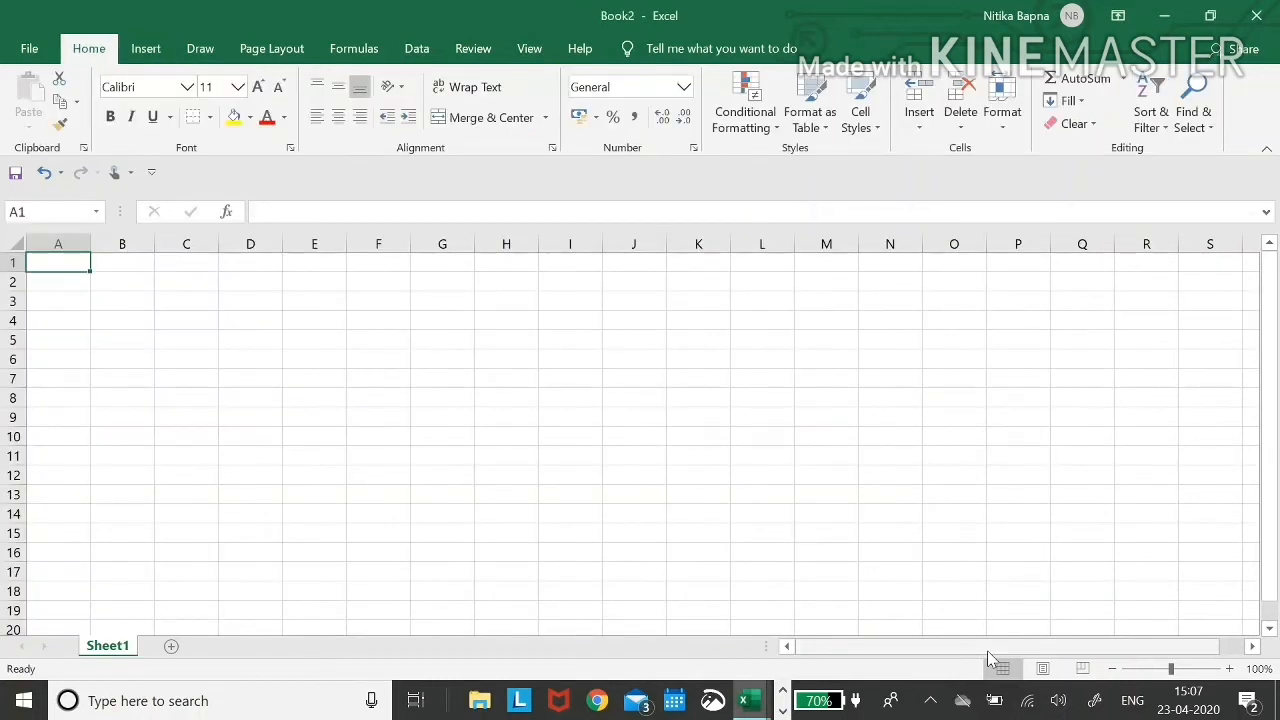
pyautogui.hotkey('alt', 'Tab')
pyautogui.press('Down')
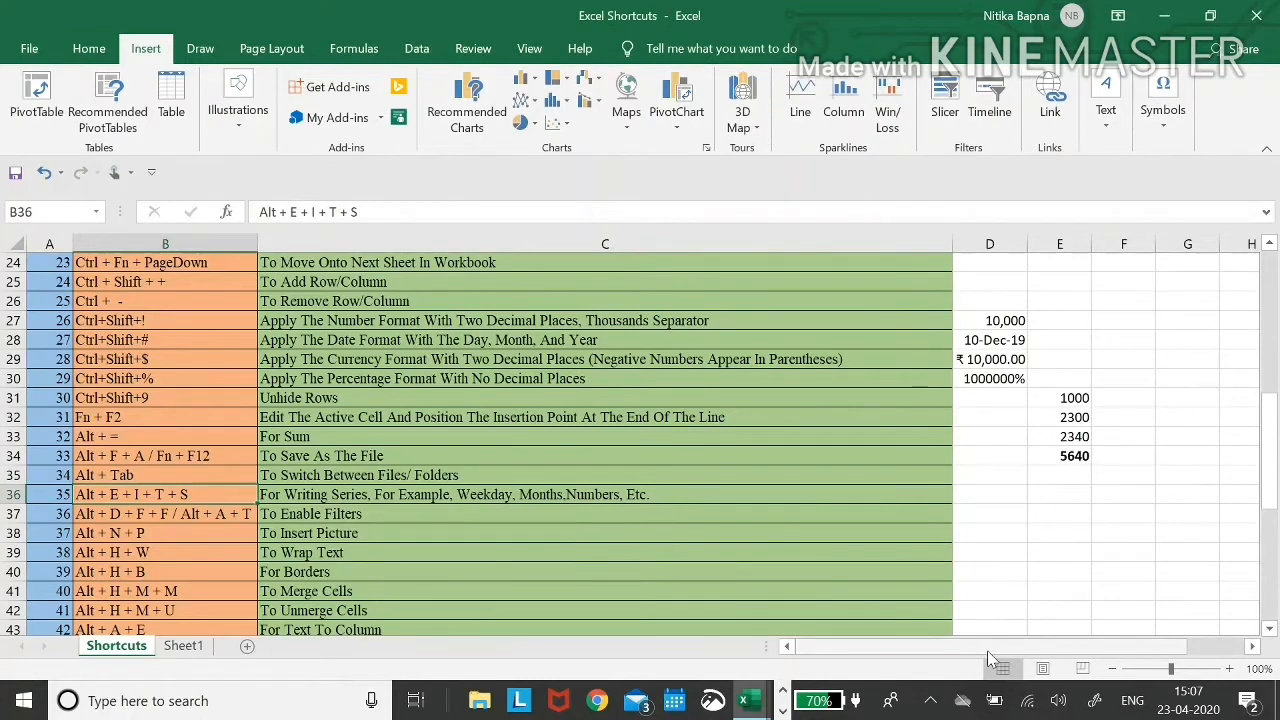
# - Review the fill-series shortcut in B36 and its description in C36
pyautogui.scroll(-2, 987, 652)
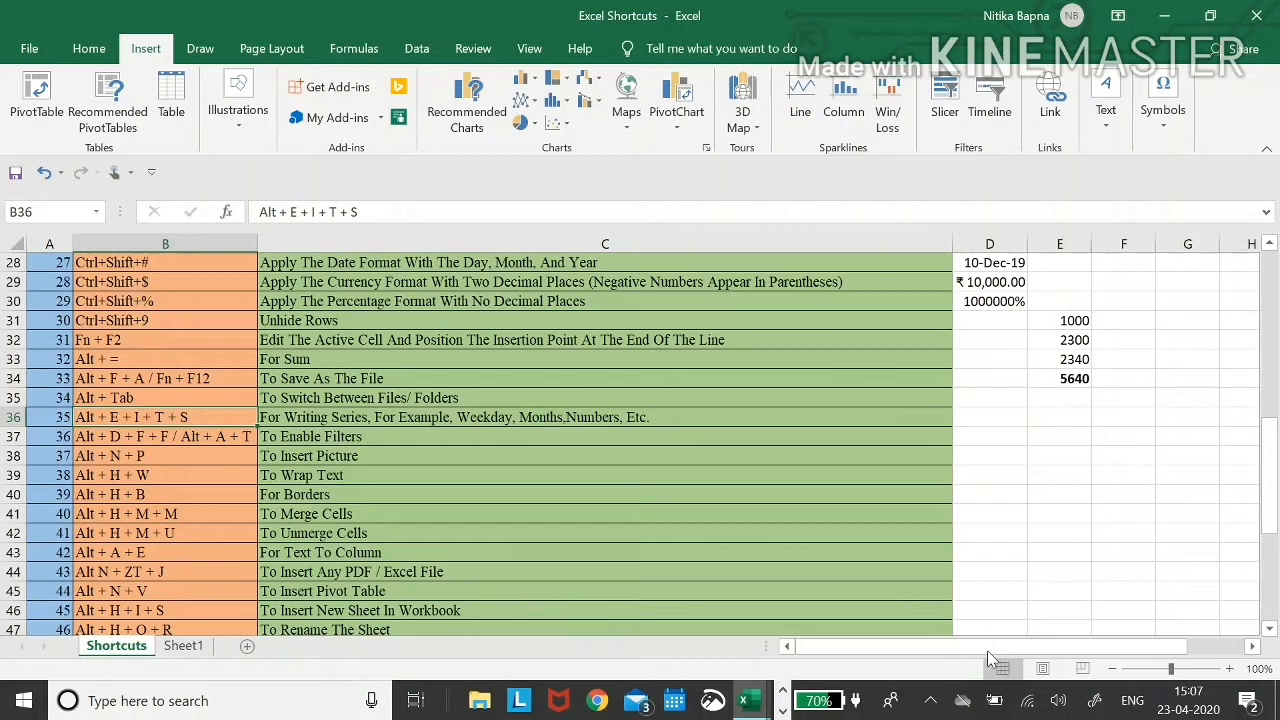
pyautogui.press('Left')
pyautogui.press('Right')
pyautogui.press('Right')
pyautogui.press('Left')
pyautogui.press('Right')
pyautogui.press('Left')
pyautogui.press('Right')
pyautogui.press('Right')
pyautogui.press('Left')
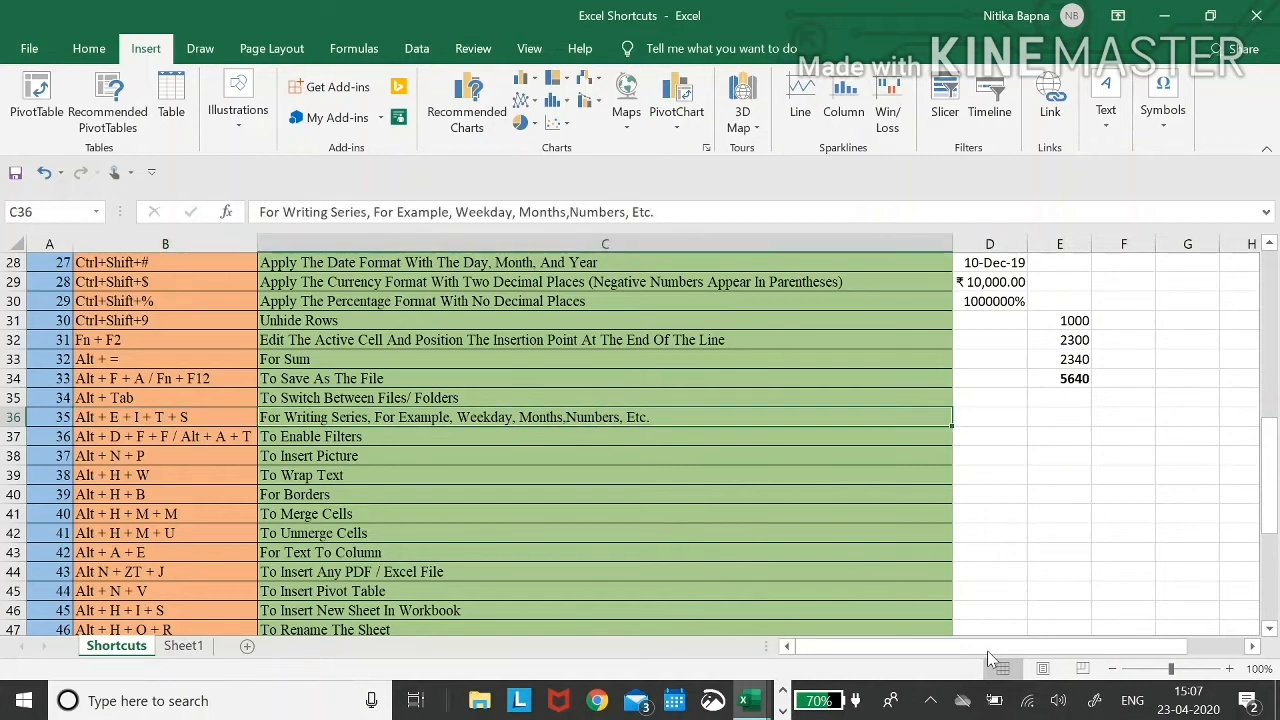
# - Enter 1 in F29 and 2 in F30 to seed the number series
pyautogui.press('Up')
pyautogui.press('Up')
pyautogui.press('Up')
pyautogui.press('Up')
pyautogui.press('Up')
pyautogui.press('Right')
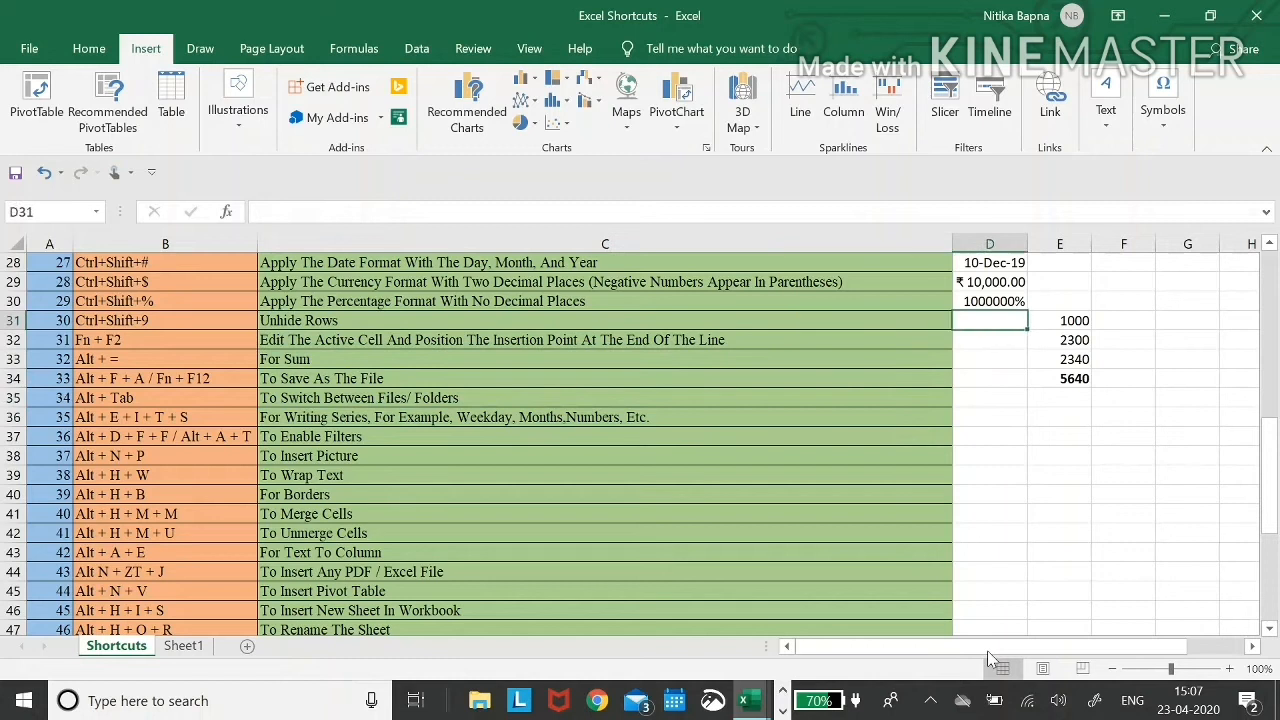
pyautogui.press('Right')
pyautogui.press('Right')
pyautogui.press('Up')
pyautogui.press('Up')
pyautogui.write('1')
pyautogui.press('Return')
pyautogui.write('1')
pyautogui.press('Return')
pyautogui.press('Up')
pyautogui.write('2')
pyautogui.press('Return')
pyautogui.press('Up')
pyautogui.press('Up')
# - Fill F29:F40 with the series 1 through 12 using Alt+E,I,S
pyautogui.hotkey('shift', 'Down')
pyautogui.hotkey('shift', 'Down')
pyautogui.hotkey('shift', 'Down')
pyautogui.hotkey('shift', 'Down')
pyautogui.hotkey('shift', 'Down')
pyautogui.hotkey('shift', 'Down')
pyautogui.hotkey('shift', 'Down')
pyautogui.hotkey('shift', 'Down')
pyautogui.hotkey('shift', 'Down')
pyautogui.hotkey('shift', 'Down')
pyautogui.hotkey('shift', 'Down')
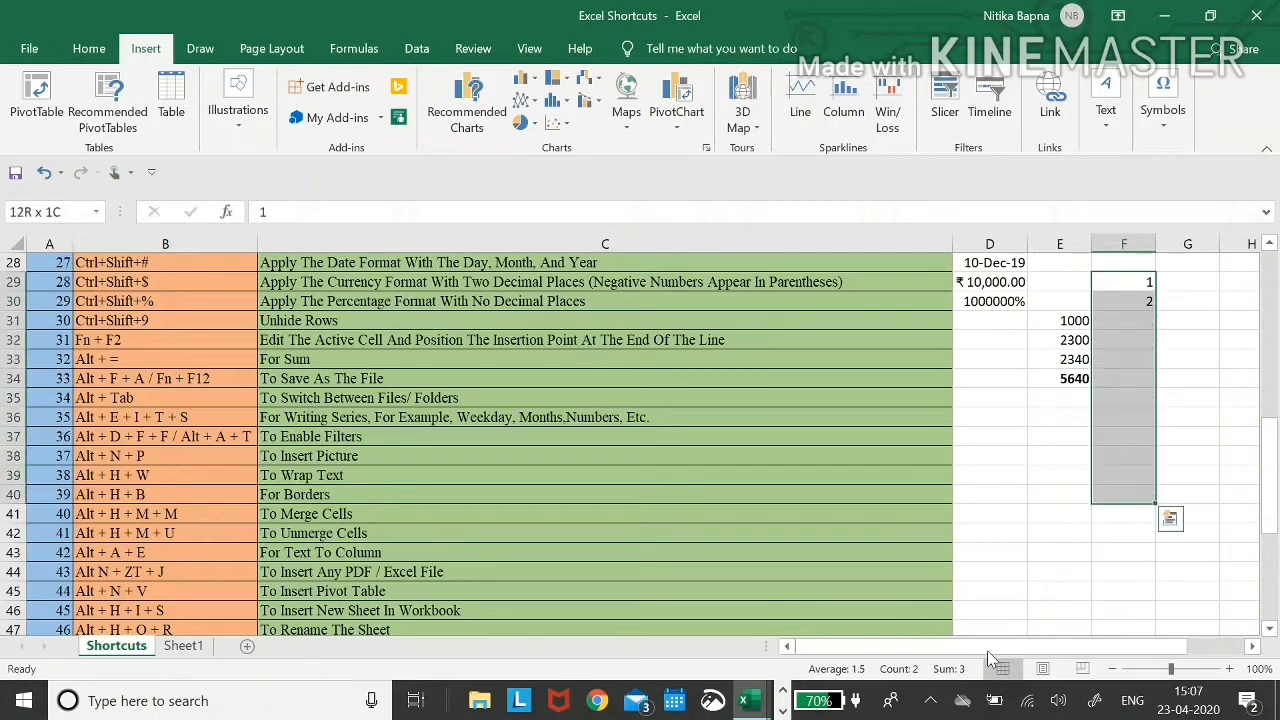
pyautogui.press('alt')
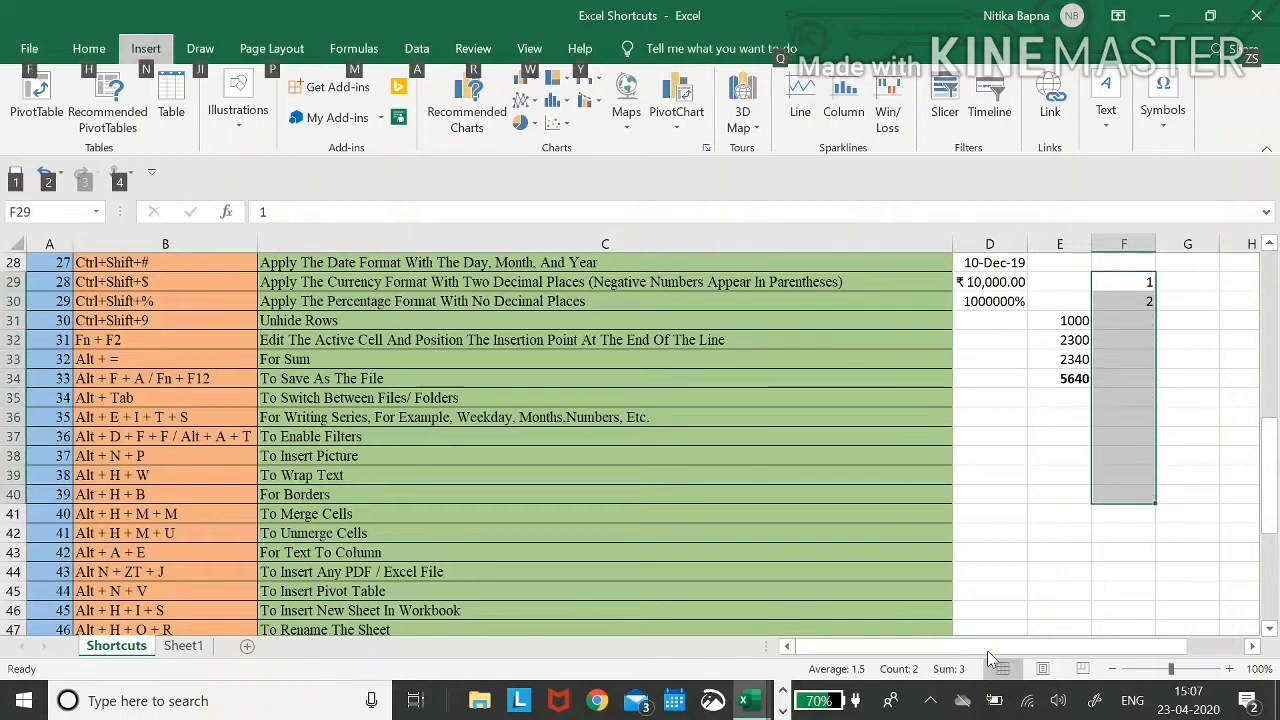
pyautogui.press('e')
pyautogui.press('s')
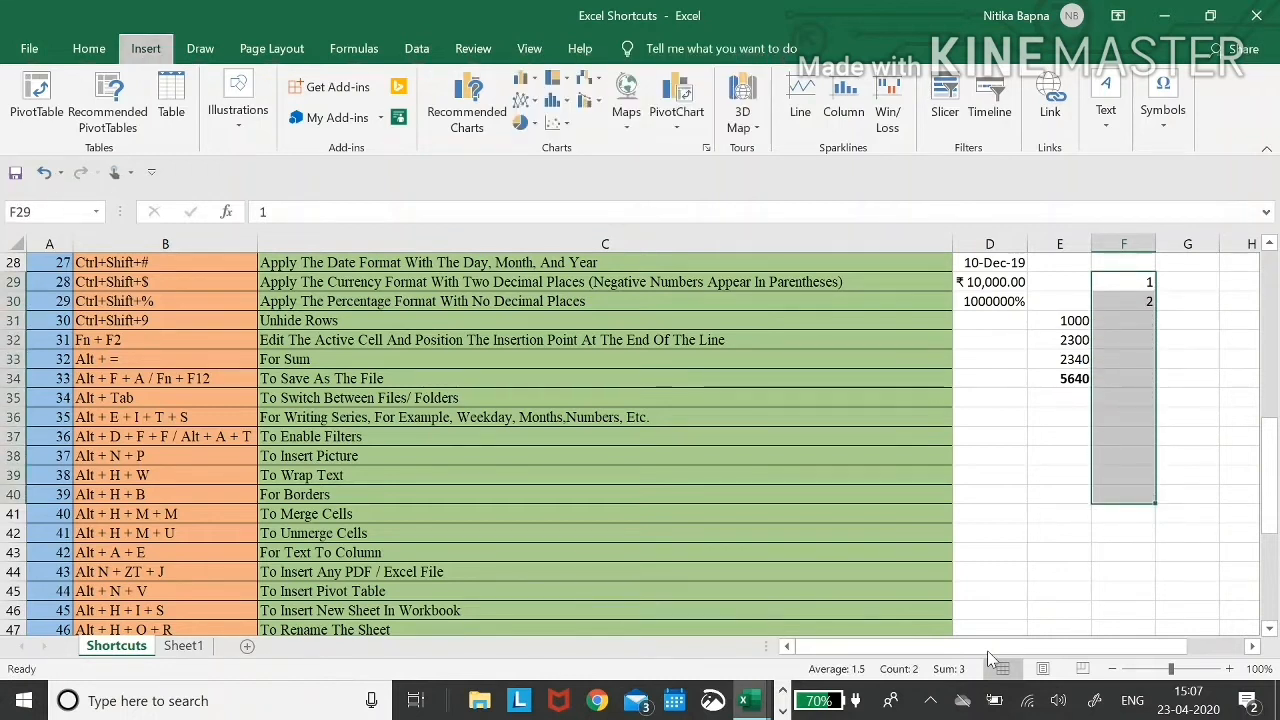
pyautogui.press('Return')
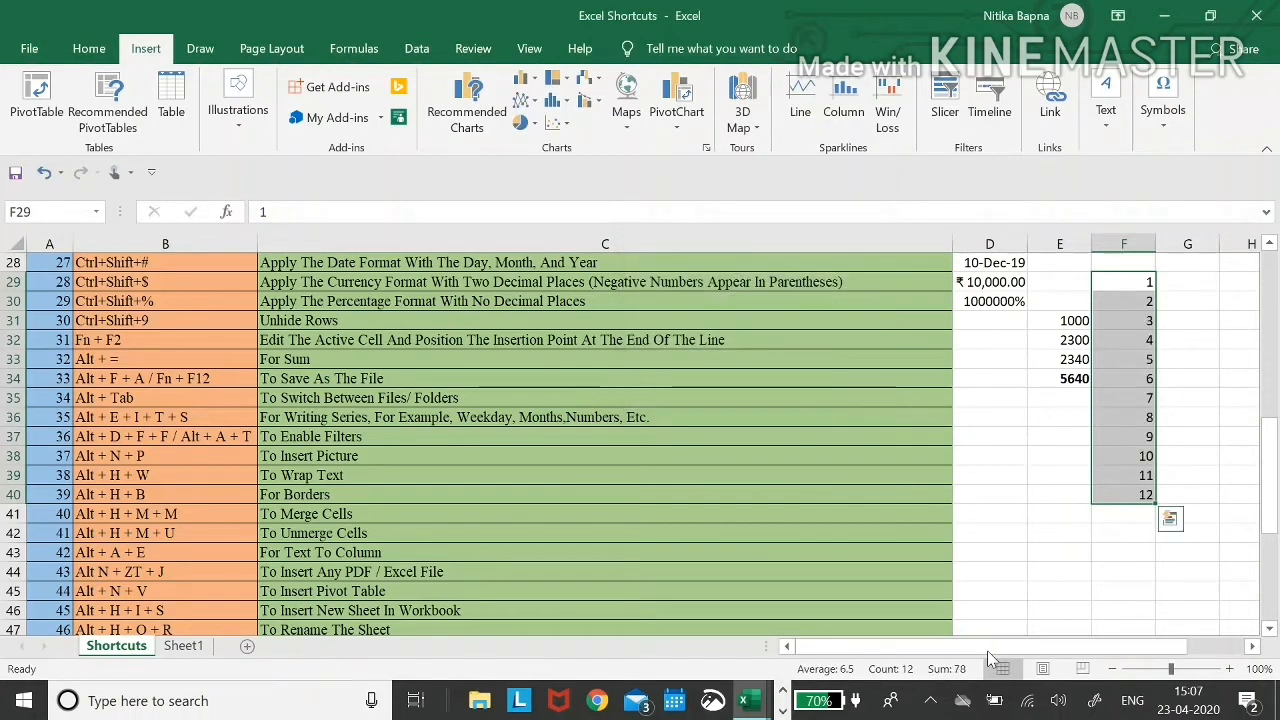
# - Clear the numbers 1 to 12 from column F, then undo to restore them
pyautogui.press('Down')
pyautogui.press('Up')
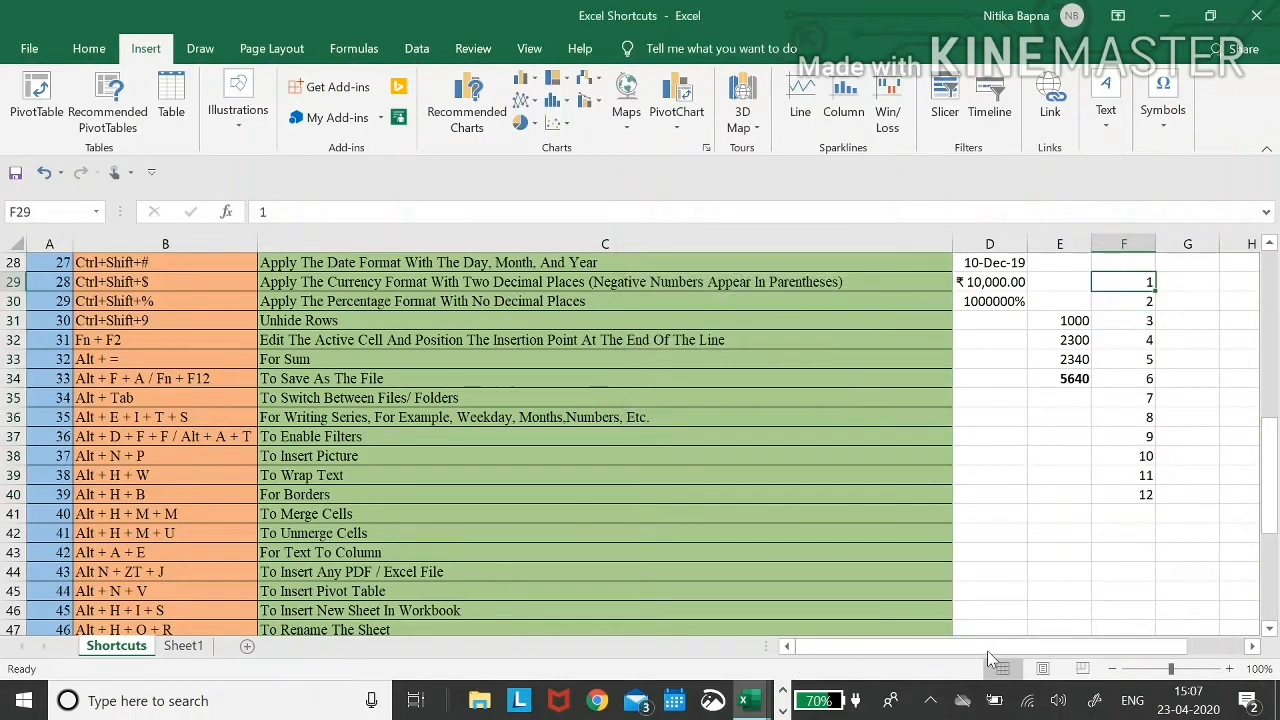
pyautogui.hotkey('ctrl', 'shift', 'Down')
pyautogui.press('Delete')
pyautogui.press('Up')
pyautogui.hotkey('ctrl', 'z')
# - Start typing the weekday Monday into G29
pyautogui.press('Right')
pyautogui.press('Down')
pyautogui.write('Mob')
pyautogui.press('BackSpace')
# - Enter Monday in G29 and AutoFill G29:G36 with weekdays through the next Monday
pyautogui.write('nday')
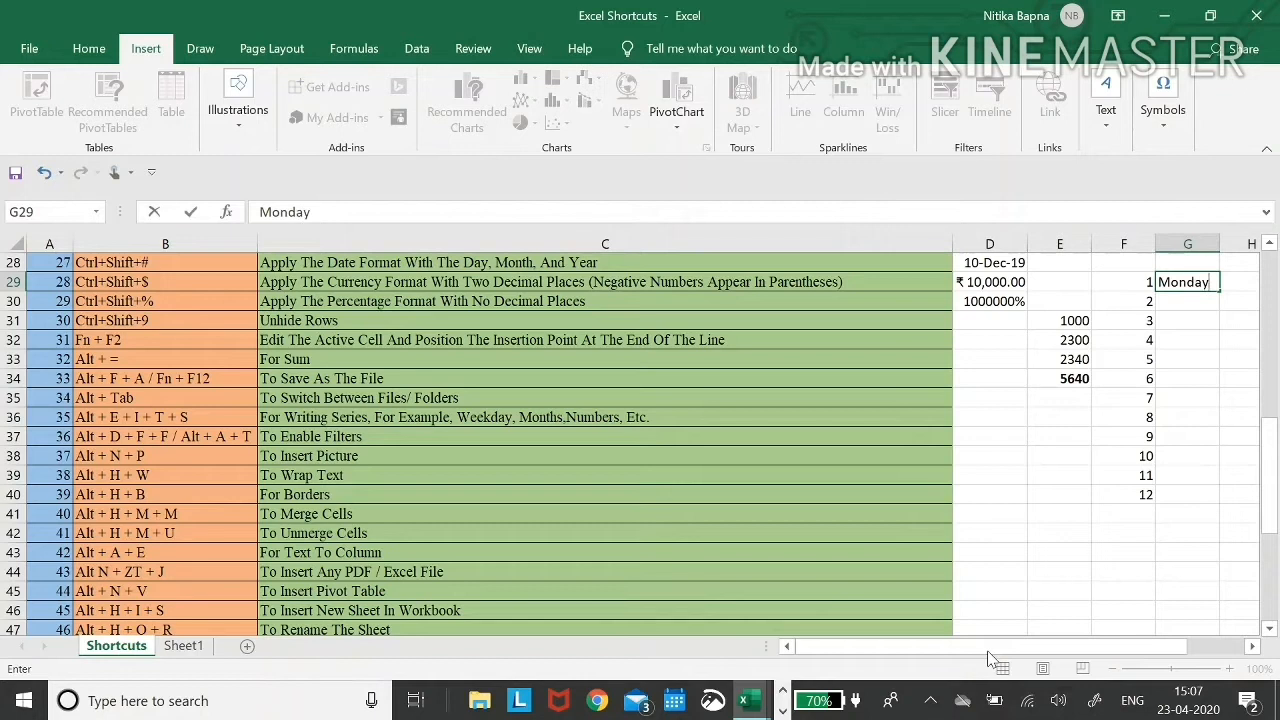
pyautogui.press('Return')
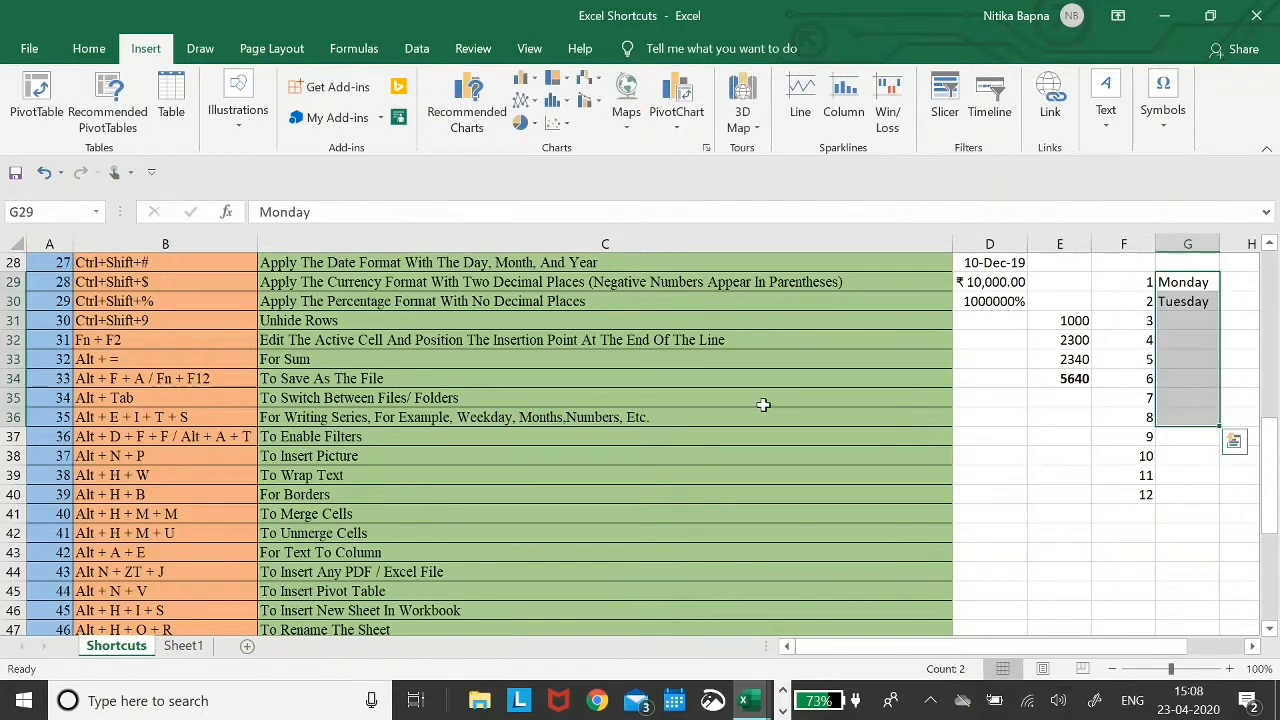
pyautogui.hotkey('alt', 'e')
pyautogui.press('i')
pyautogui.press('s')
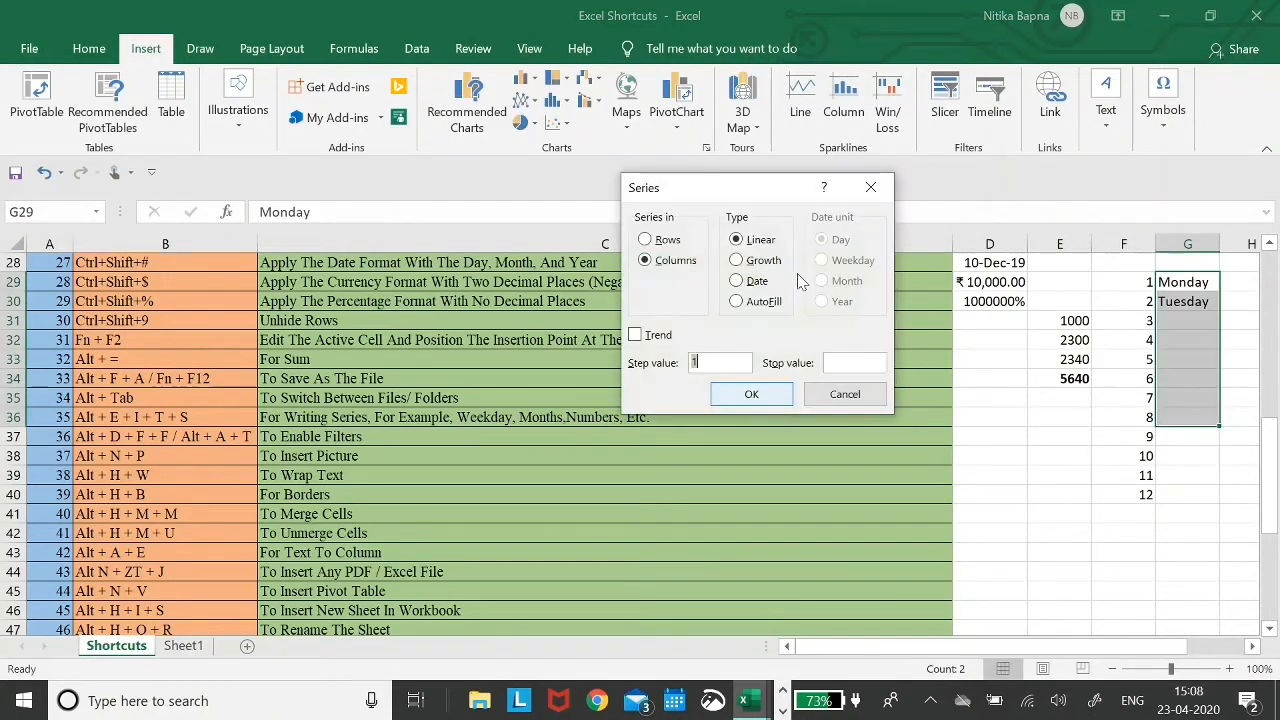
pyautogui.click(748, 301)
pyautogui.press('Return')
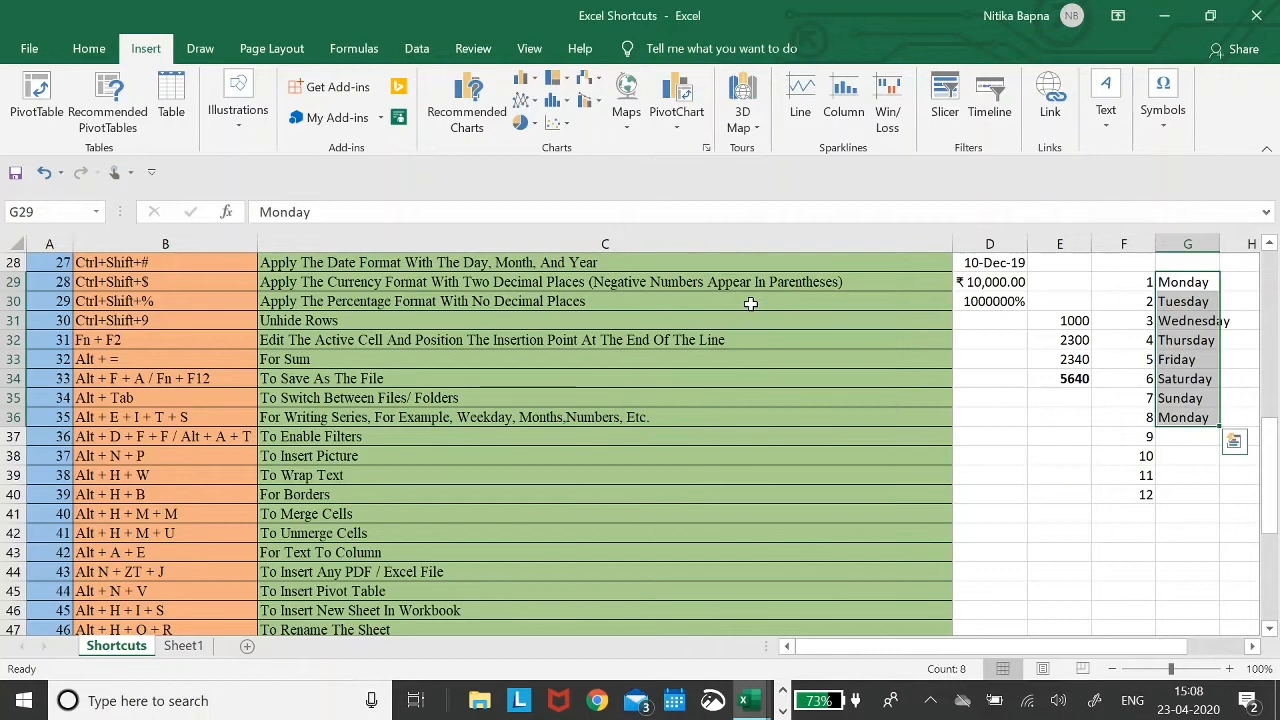
# - Check the weekday list in G29:G36 by selecting it and stepping through its cells
pyautogui.press('Down')
pyautogui.press('Up')
pyautogui.hotkey('ctrl', 'shift', 'Down')
pyautogui.hotkey('ctrl', 'shift', 'Up')
pyautogui.hotkey('ctrl', 'shift', 'Down')
pyautogui.press('Up')
pyautogui.press('Down')
pyautogui.hotkey('ctrl', 'shift', 'Down')
pyautogui.press('Up')
pyautogui.press('Left')
pyautogui.press('Down')
pyautogui.press('Right')
pyautogui.press('Down')
pyautogui.press('Up')
pyautogui.press('Down')
pyautogui.press('Down')
pyautogui.press('Down')
pyautogui.press('Down')
pyautogui.press('Down')
pyautogui.press('Down')
pyautogui.press('Down')
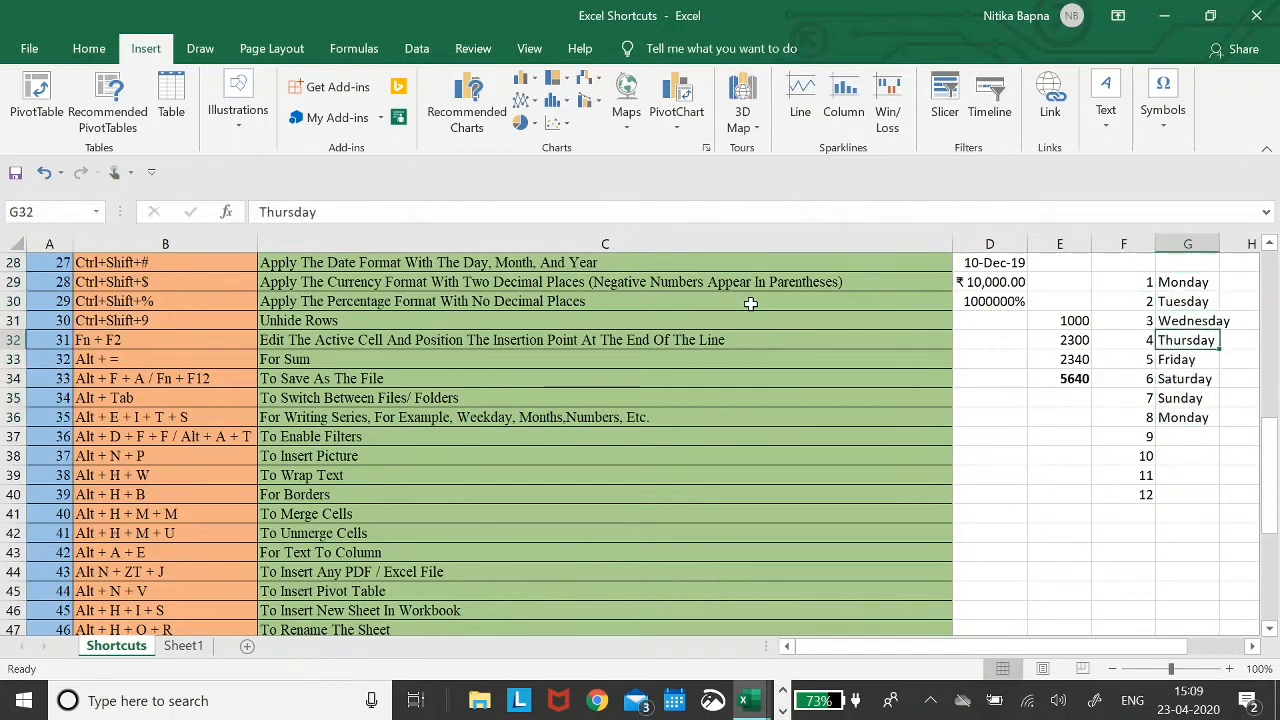
pyautogui.press('Up')
pyautogui.press('Up')
pyautogui.press('Up')
pyautogui.press('Up')
pyautogui.press('Up')
pyautogui.press('Up')
pyautogui.press('Up')
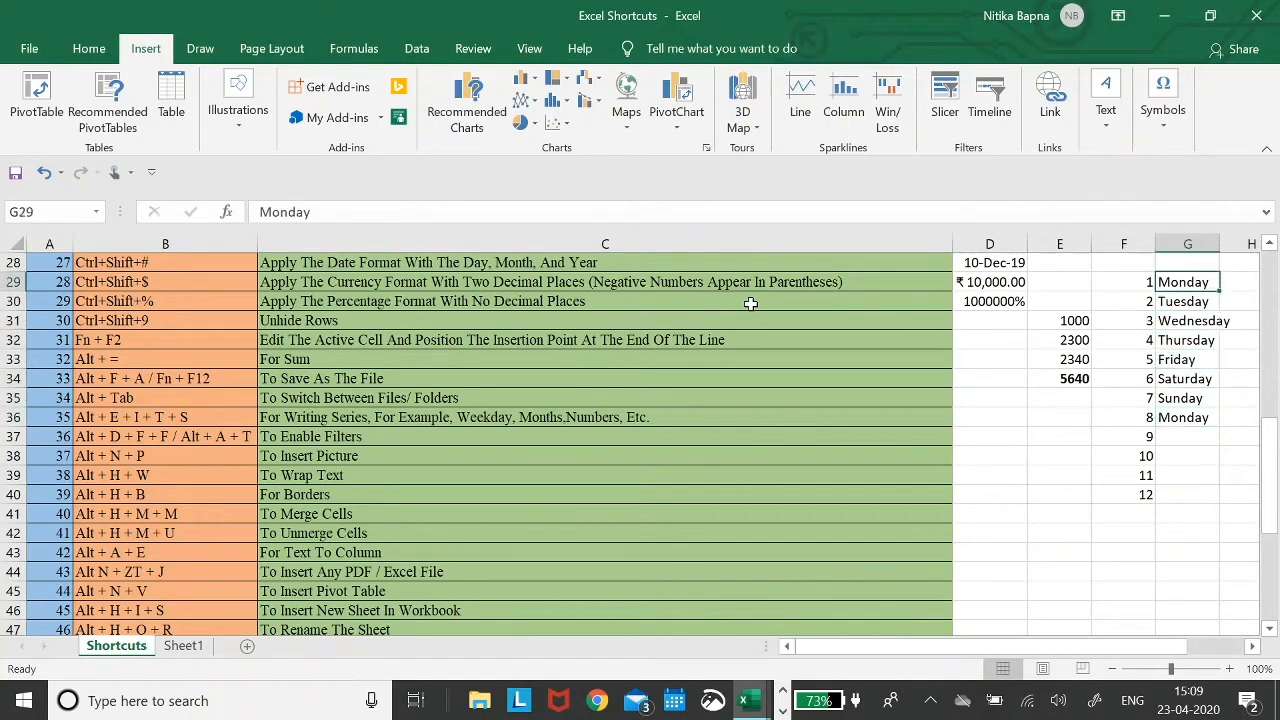
# - Enter 10/1/2020 in H29 and fill H29:H36 with daily dates to 17-01-2020
pyautogui.press('Right')
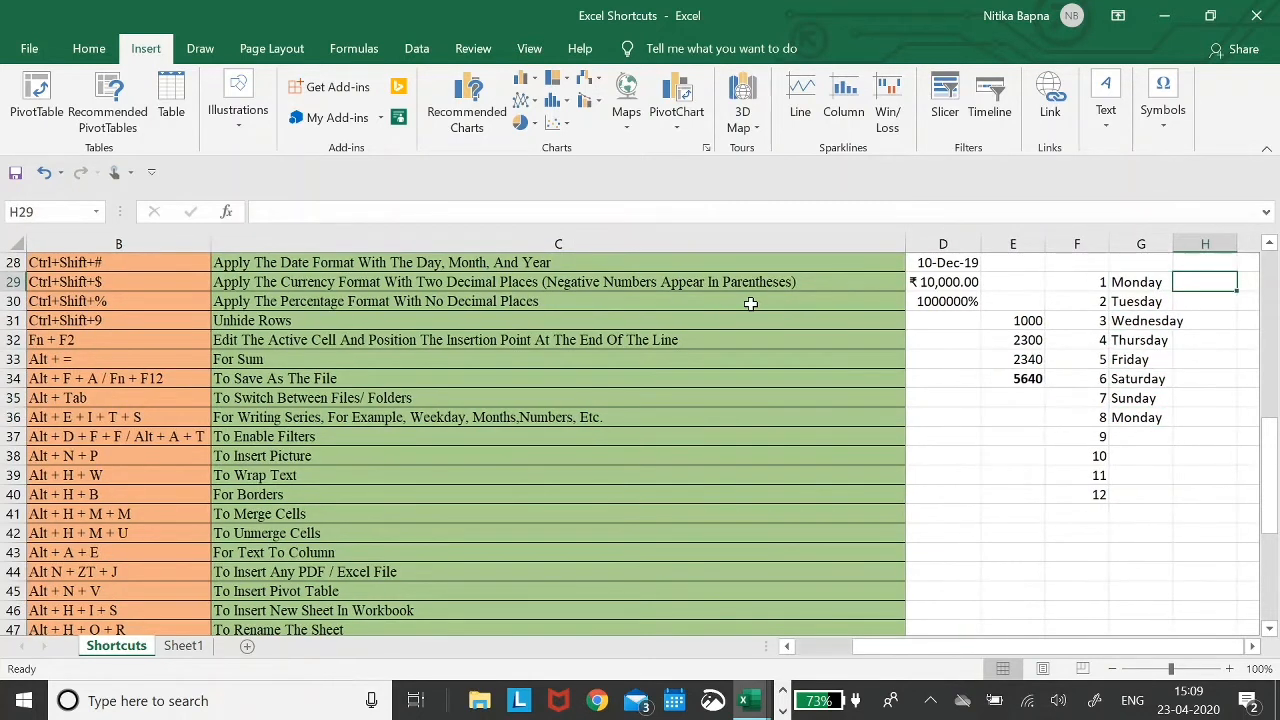
pyautogui.write('10/1/')
pyautogui.write('2020')
pyautogui.press('Return')
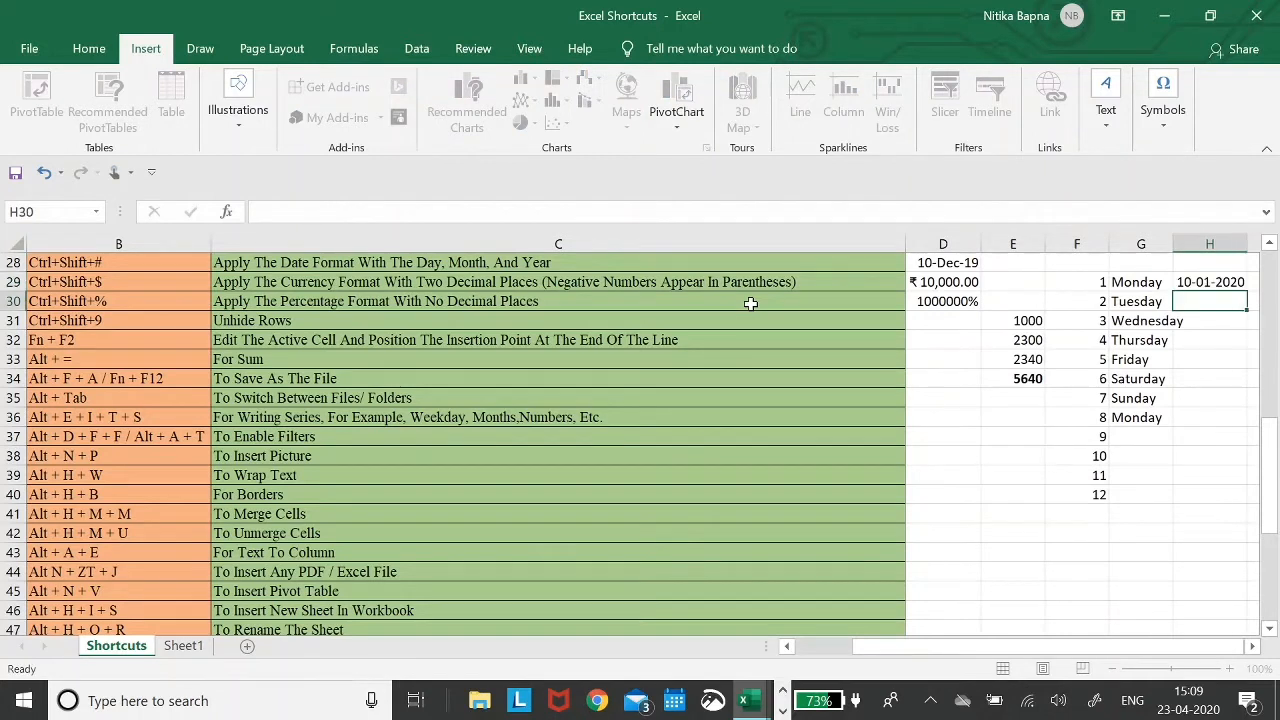
pyautogui.press('Up')
pyautogui.hotkey('shift', 'Down')
pyautogui.hotkey('shift', 'Down')
pyautogui.hotkey('shift', 'Down')
pyautogui.hotkey('shift', 'Down')
pyautogui.hotkey('shift', 'Down')
pyautogui.hotkey('shift', 'Down')
pyautogui.hotkey('shift', 'Down')
pyautogui.hotkey('shift', 'Down')
pyautogui.hotkey('shift', 'Down')
pyautogui.hotkey('shift', 'Up')
pyautogui.hotkey('shift', 'Up')
pyautogui.hotkey('alt', 'e')
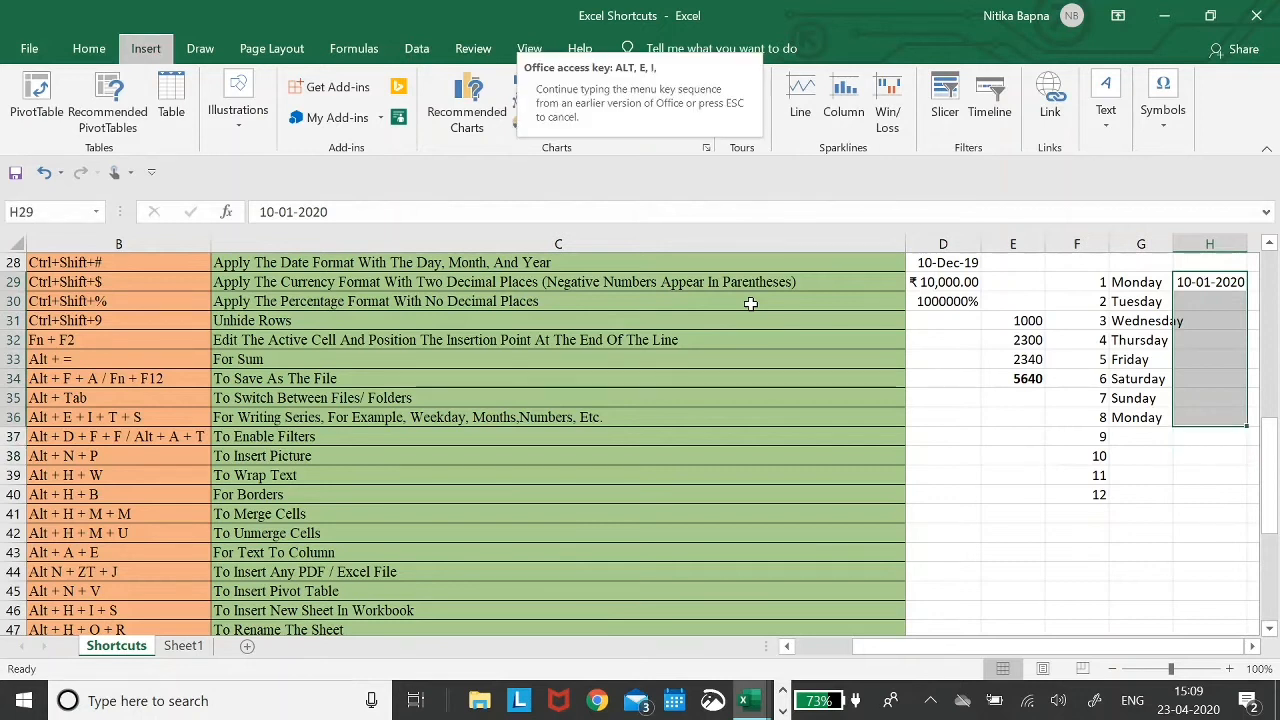
pyautogui.press('s')
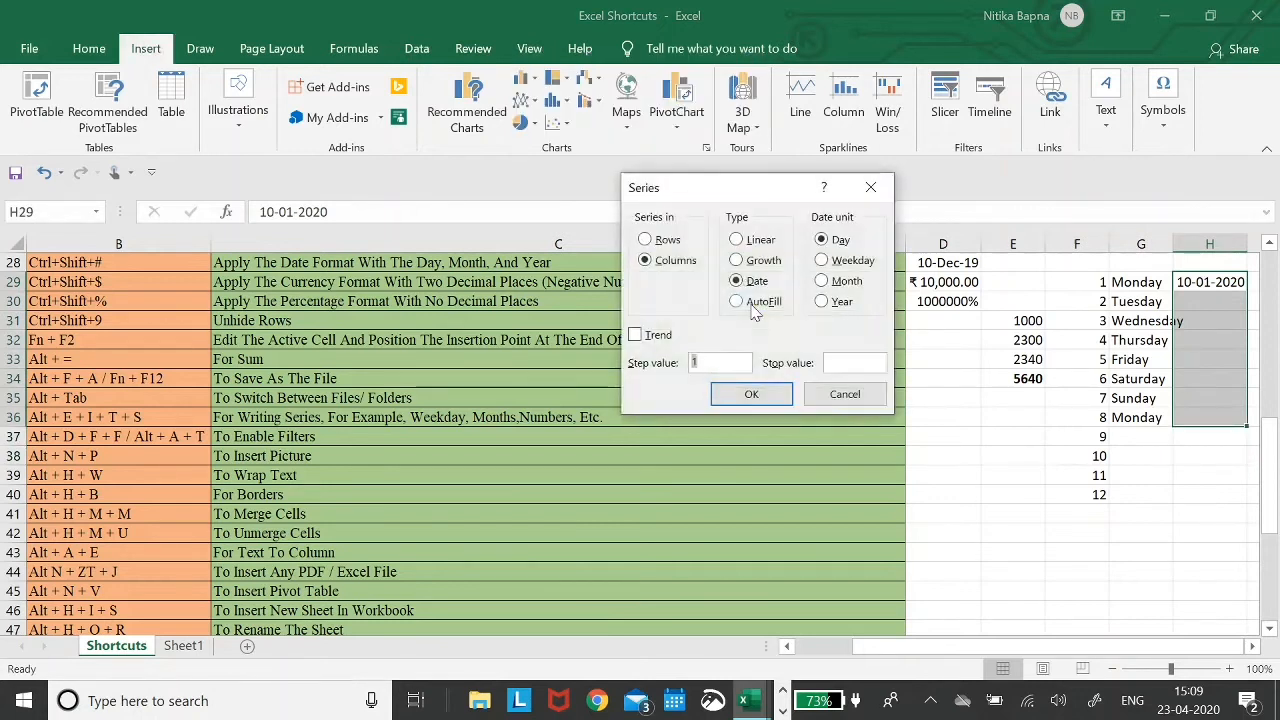
pyautogui.press('Return')
# - Inspect the date list in H29:H36
pyautogui.press('Down')
pyautogui.press('Up')
pyautogui.hotkey('ctrl', 'shift', 'Down')
pyautogui.press('Up')
pyautogui.press('Down')
pyautogui.press('Down')
# - Return to the fill-series shortcut in B36 and its description in C36
pyautogui.press('Up')
pyautogui.press('Left')
pyautogui.press('Left')
pyautogui.press('Home')
pyautogui.press('Down')
pyautogui.press('Down')
pyautogui.press('Down')
pyautogui.press('Down')
pyautogui.press('Down')
pyautogui.press('Down')
pyautogui.press('Down')
pyautogui.press('Right')
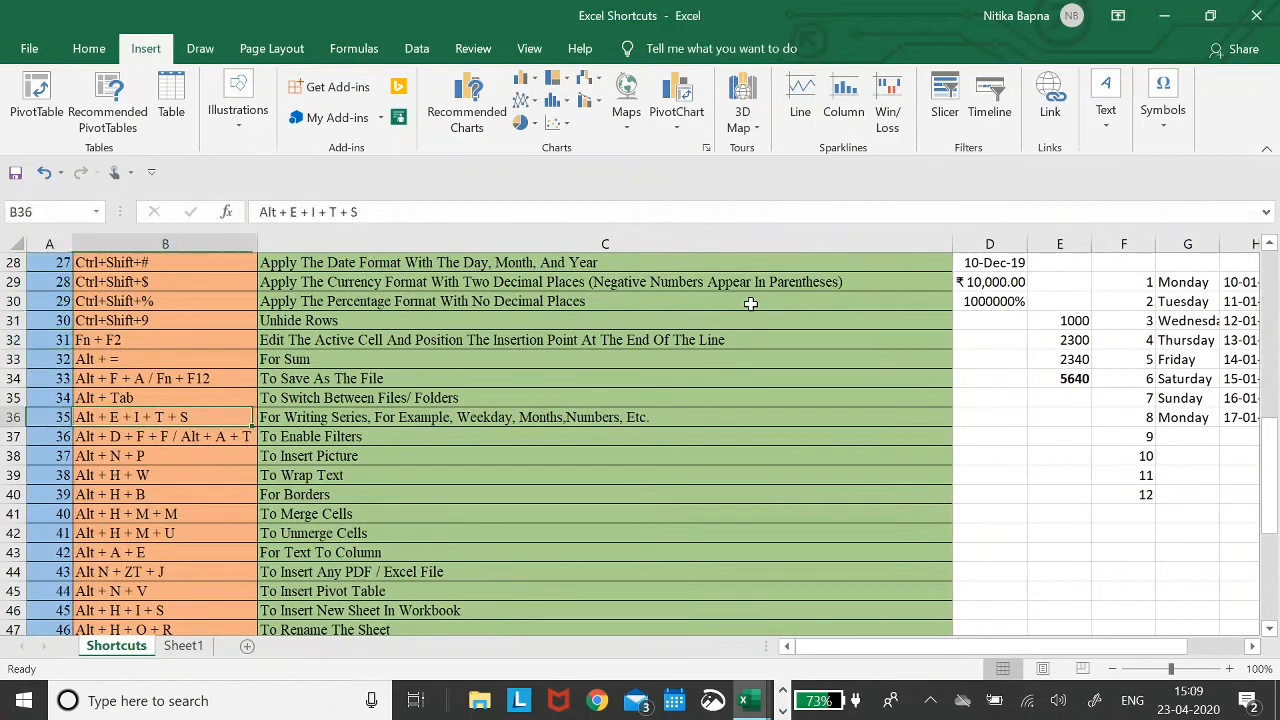
pyautogui.press('Right')
# - Enable AutoFilter on the header row with Alt+D,F,F
pyautogui.press('Left')
pyautogui.press('Right')
pyautogui.press('Left')
pyautogui.press('Down')
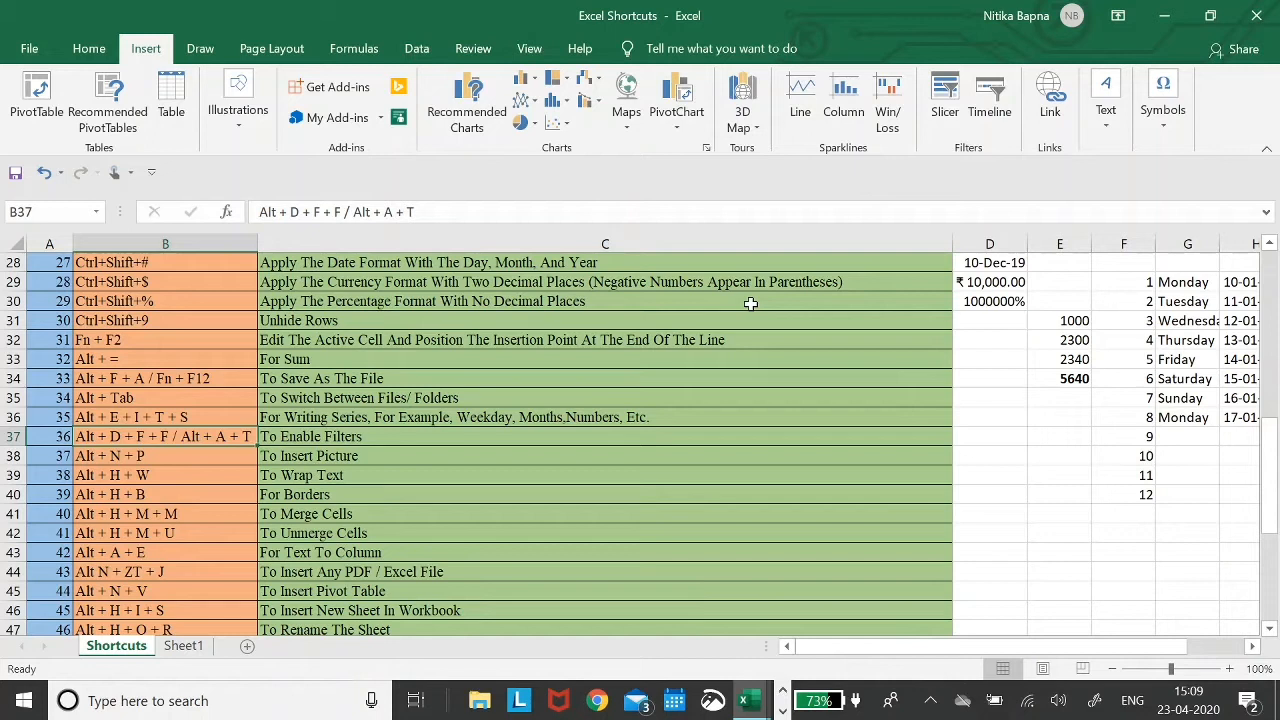
pyautogui.hotkey('alt', 'd')
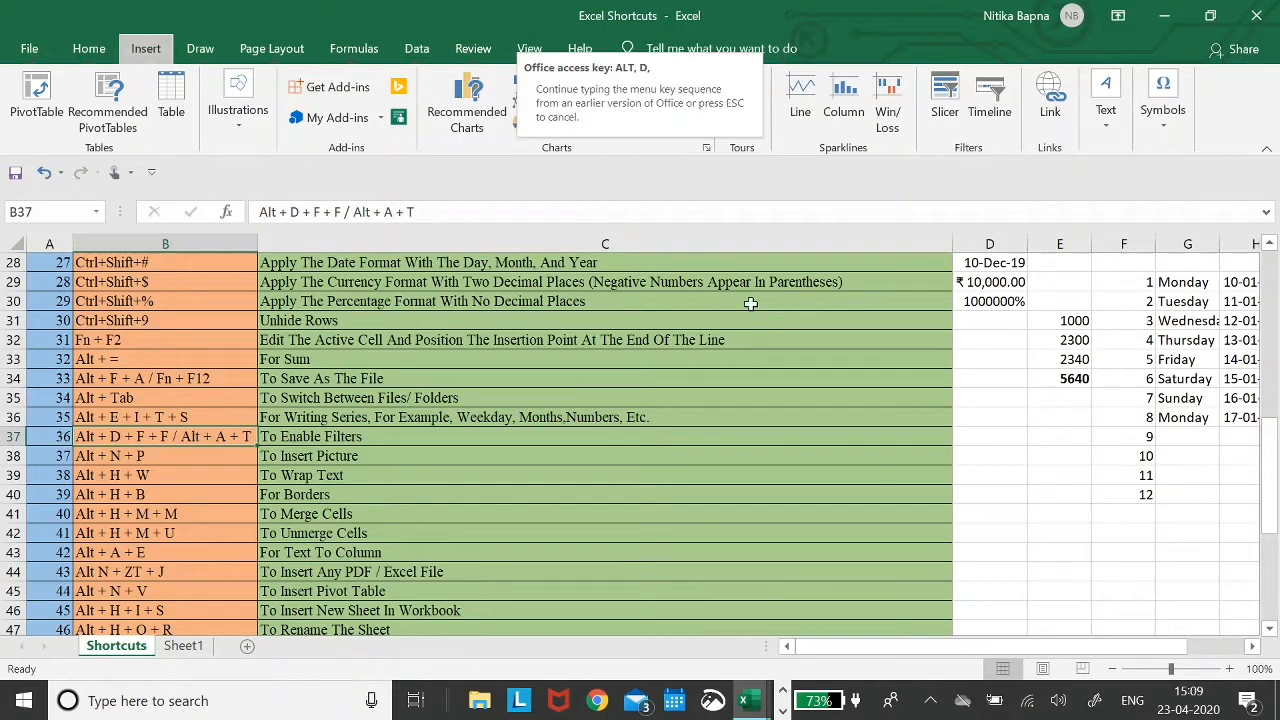
pyautogui.press('f')
pyautogui.press('f')
pyautogui.scroll(9, 750, 303)
# - Jump to the top of the sheet and open, then close, the Shortcuts column filter list
pyautogui.press('Left')
pyautogui.press('Up')
pyautogui.hotkey('ctrl', 'Home')
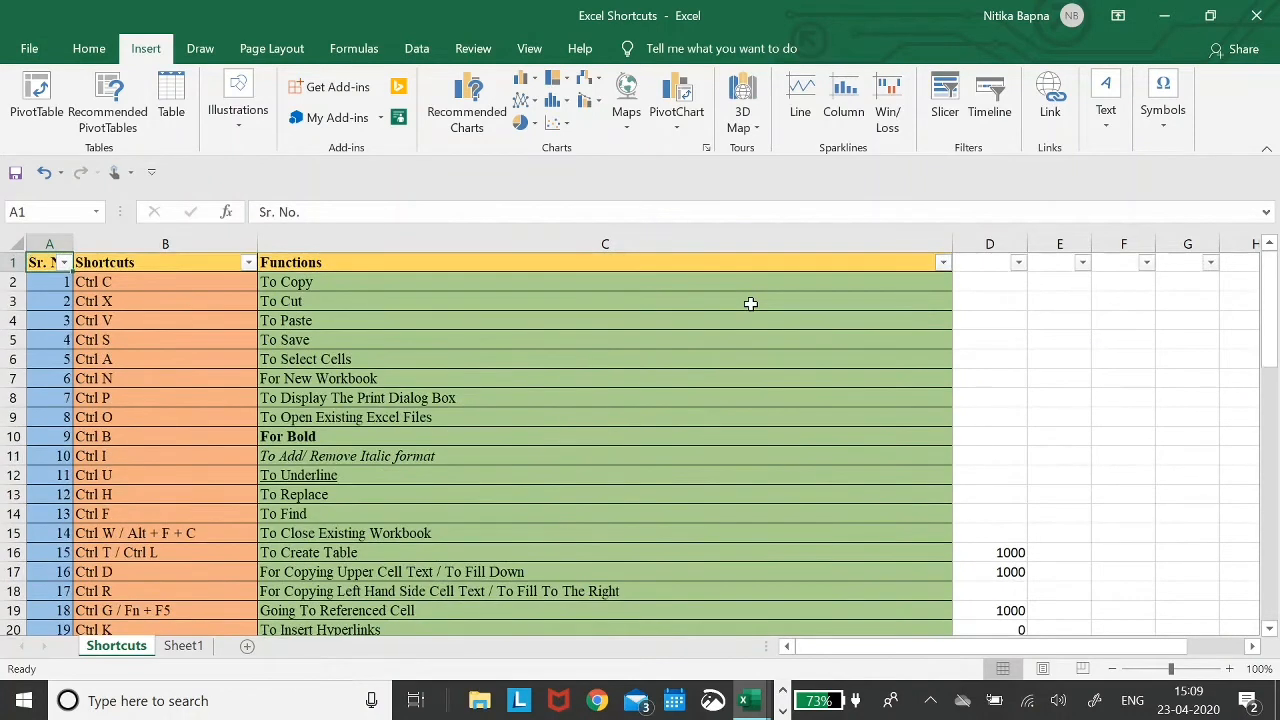
pyautogui.click(262, 262)
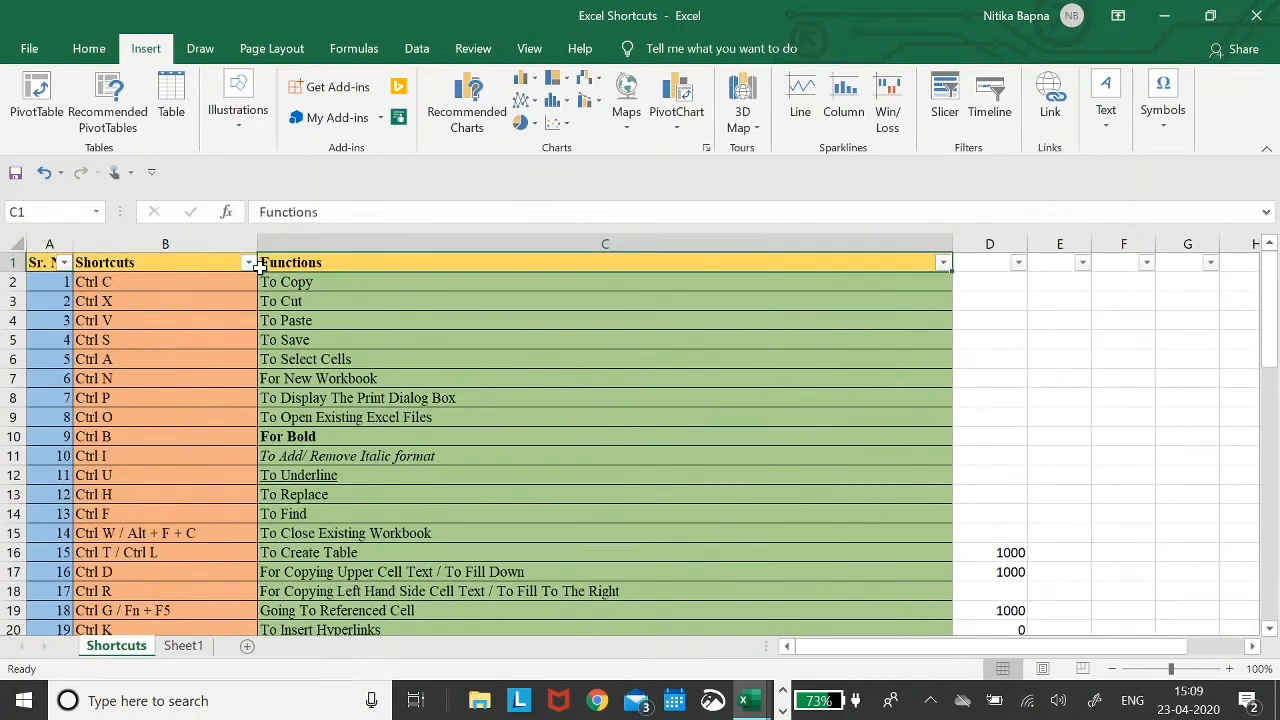
pyautogui.click(248, 262)
pyautogui.press('Escape')
# - Review the enable-filters shortcut in B37, then move to the insert-picture entry in B38
pyautogui.hotkey('ctrl', 'Down')
pyautogui.press('Left')
pyautogui.press('Up')
pyautogui.press('Up')
pyautogui.press('Up')
pyautogui.press('Up')
pyautogui.press('Up')
pyautogui.press('Up')
pyautogui.press('Up')
pyautogui.press('Up')
pyautogui.press('Up')
pyautogui.press('Up')
pyautogui.press('Up')
pyautogui.press('Up')
pyautogui.press('Up')
pyautogui.press('Up')
pyautogui.press('Up')
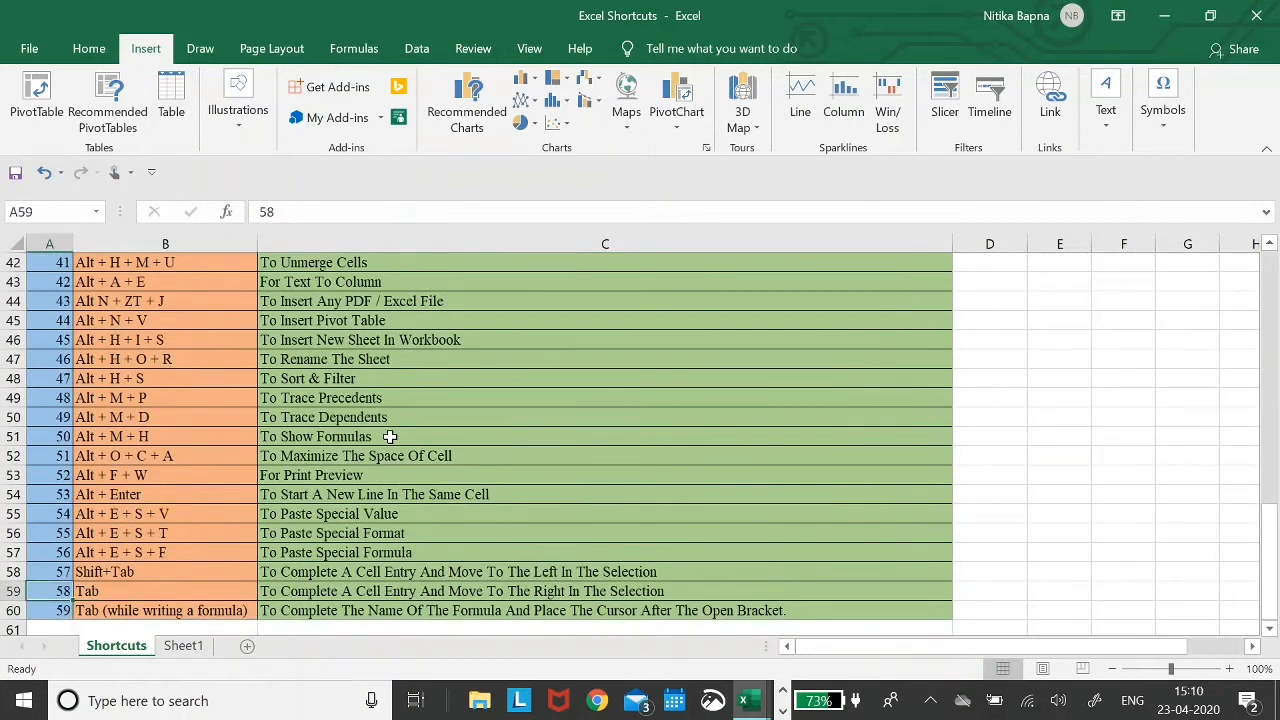
pyautogui.press('Right')
pyautogui.press('Up')
pyautogui.press('Up')
pyautogui.press('Up')
pyautogui.press('Up')
pyautogui.press('Up')
pyautogui.press('Up')
pyautogui.press('Up')
pyautogui.press('Up')
pyautogui.press('Up')
pyautogui.press('Up')
pyautogui.press('Down')
pyautogui.press('Down')
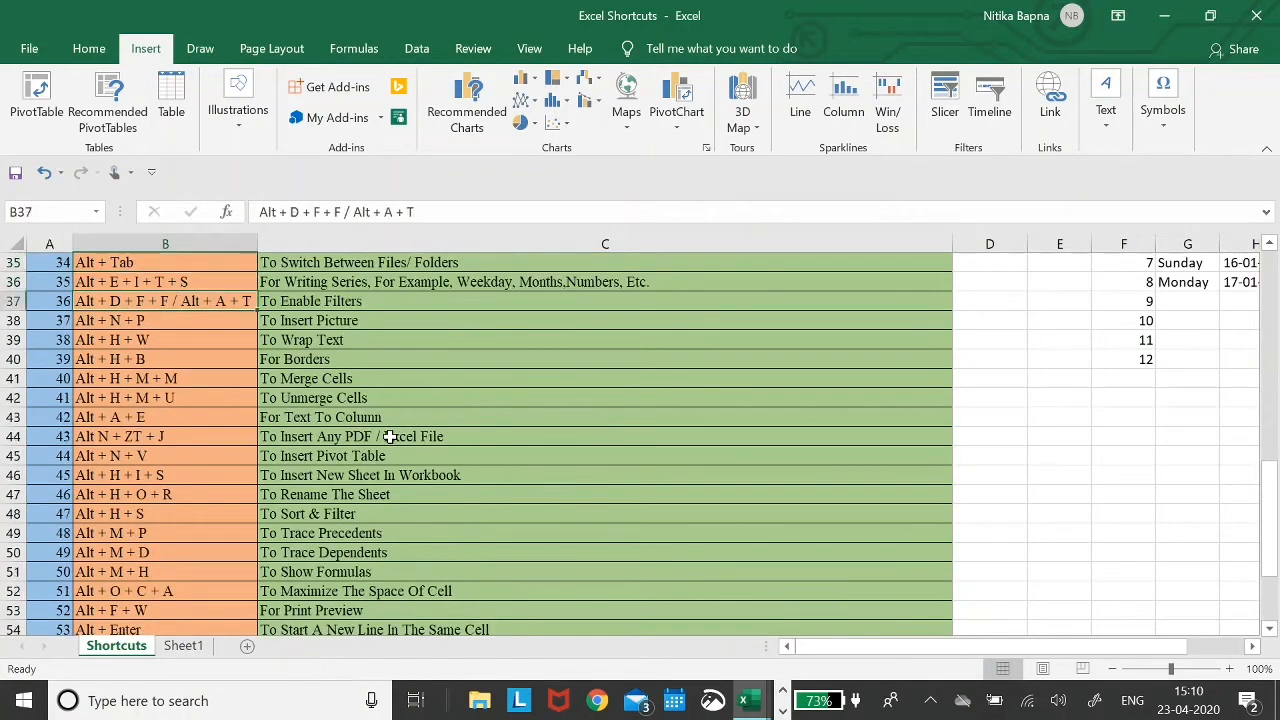
pyautogui.press('Right')
pyautogui.press('Left')
pyautogui.press('Down')
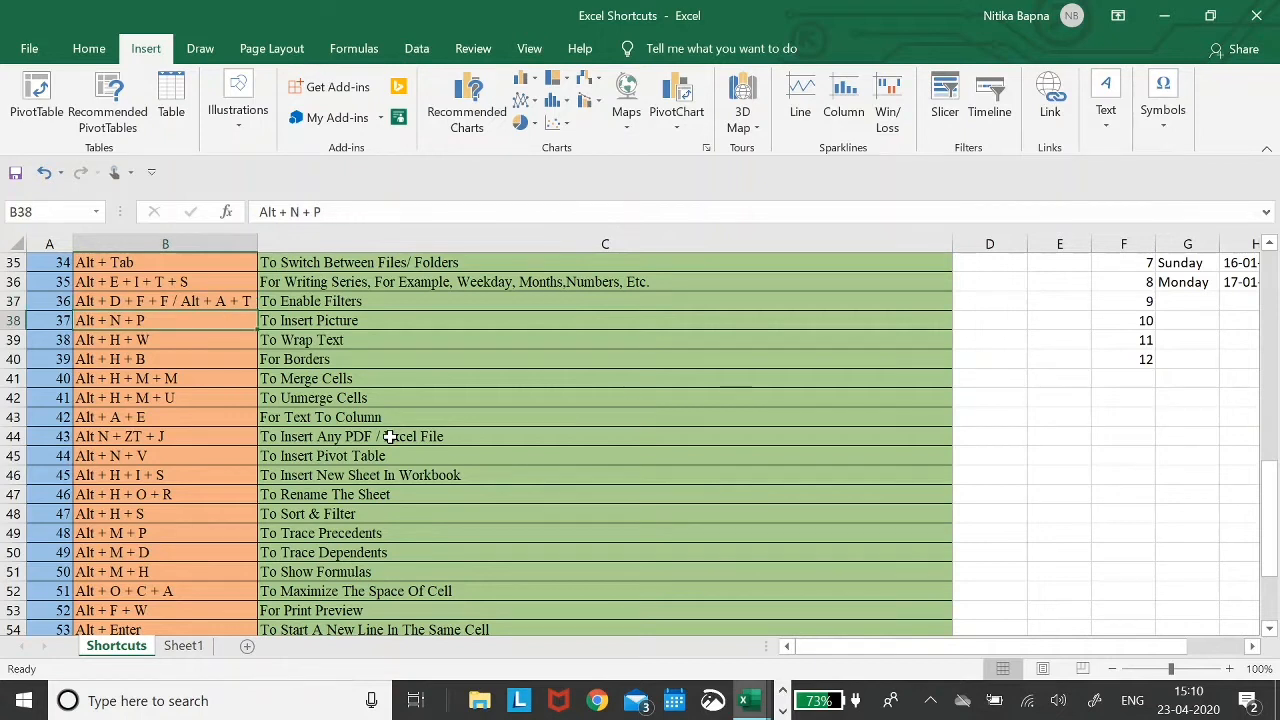
# - Insert the logo PNG picture at D38 and shrink it to 9.67 × 15.38 cm
pyautogui.press('Right')
pyautogui.press('Right')
pyautogui.hotkey('alt', 'n')
pyautogui.press('p')
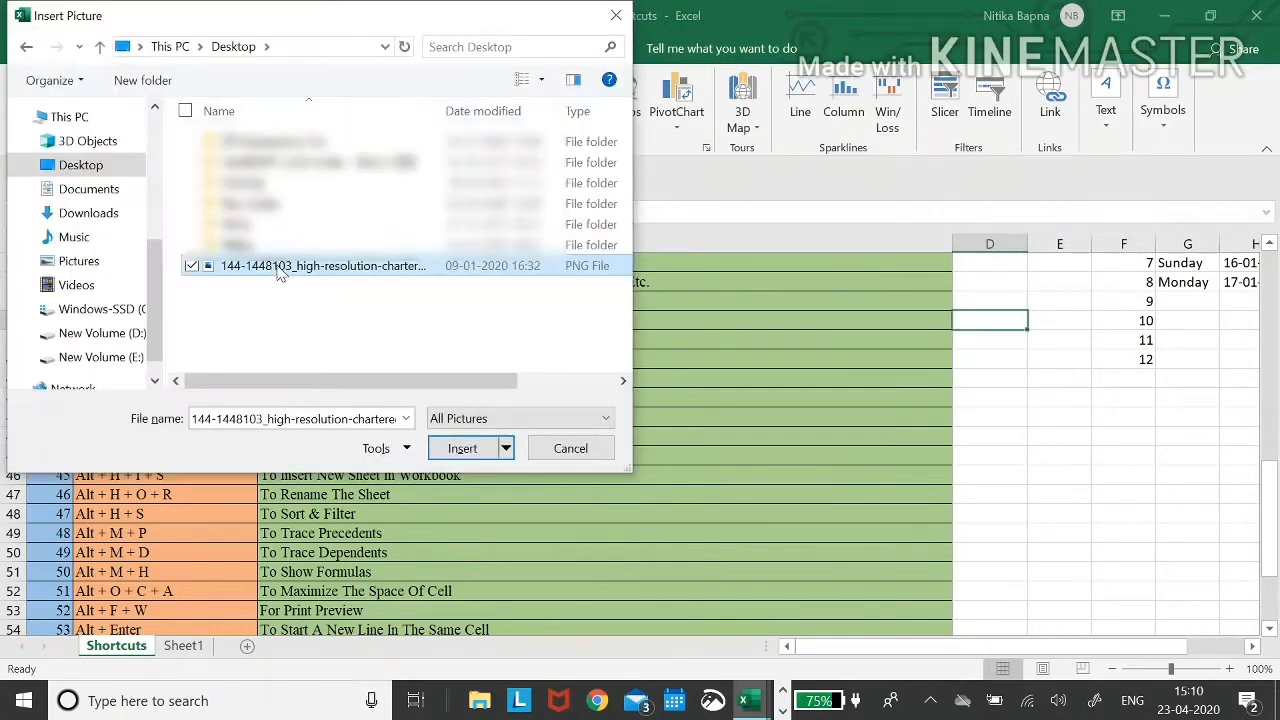
pyautogui.click(280, 272)
pyautogui.press('Return')
pyautogui.press('Return')
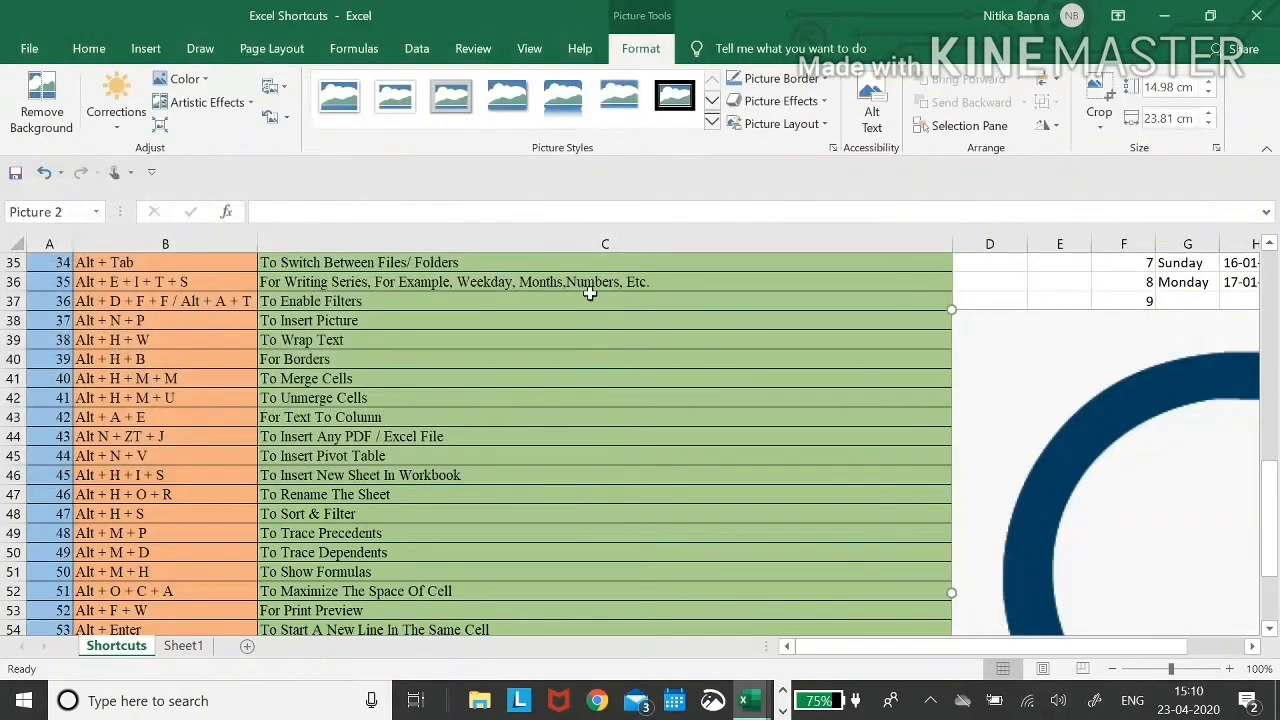
pyautogui.moveTo(955, 311); pyautogui.dragTo(1244, 526)
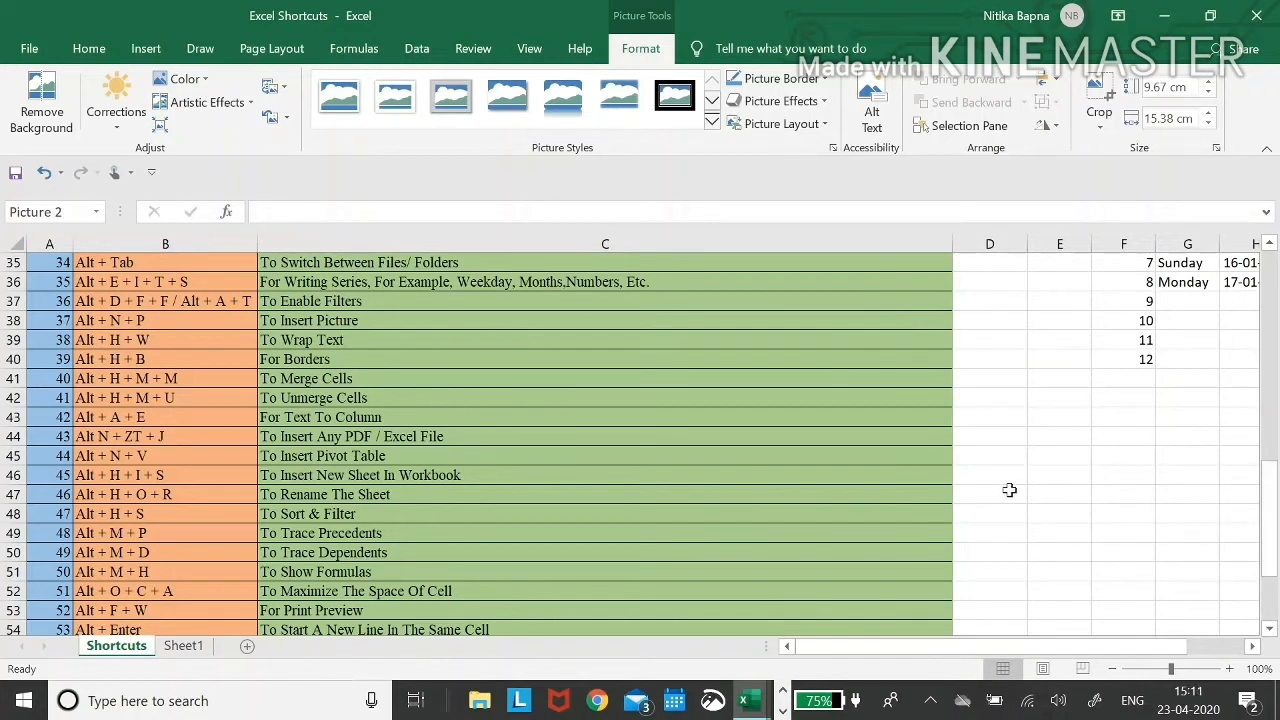
pyautogui.hscroll(2, 1009, 490)
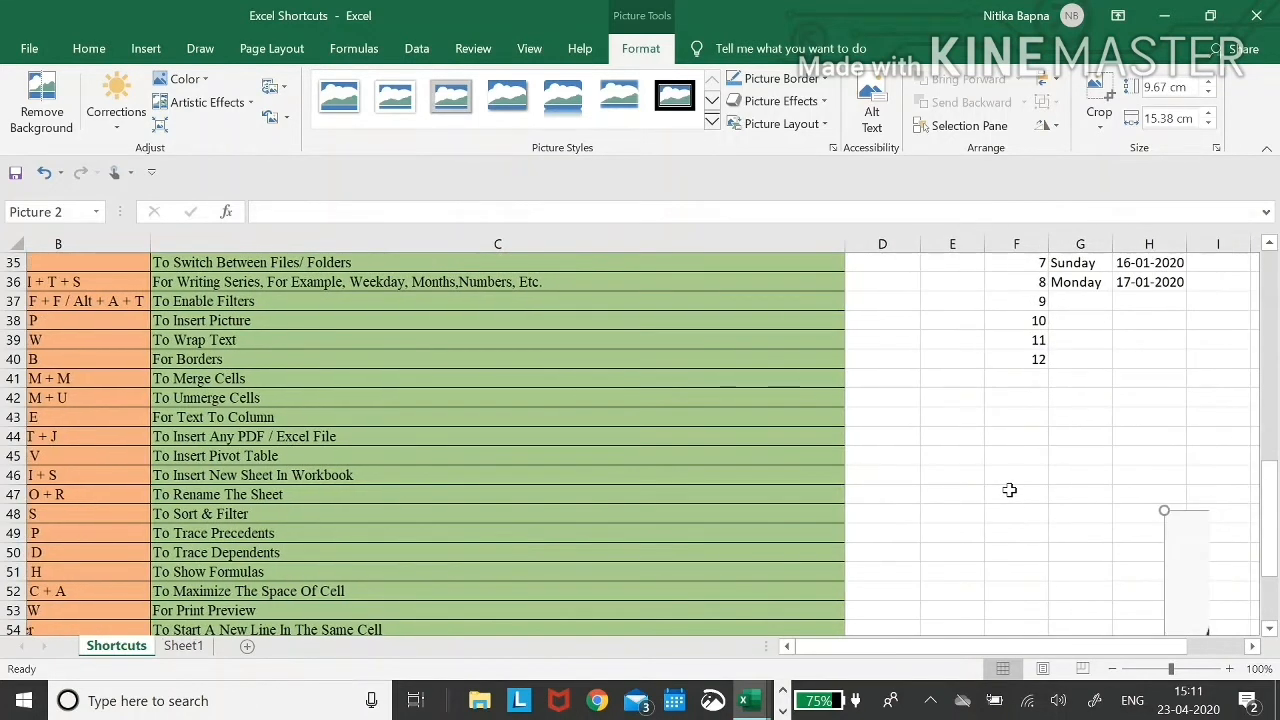
pyautogui.hscroll(-1, 1009, 490)
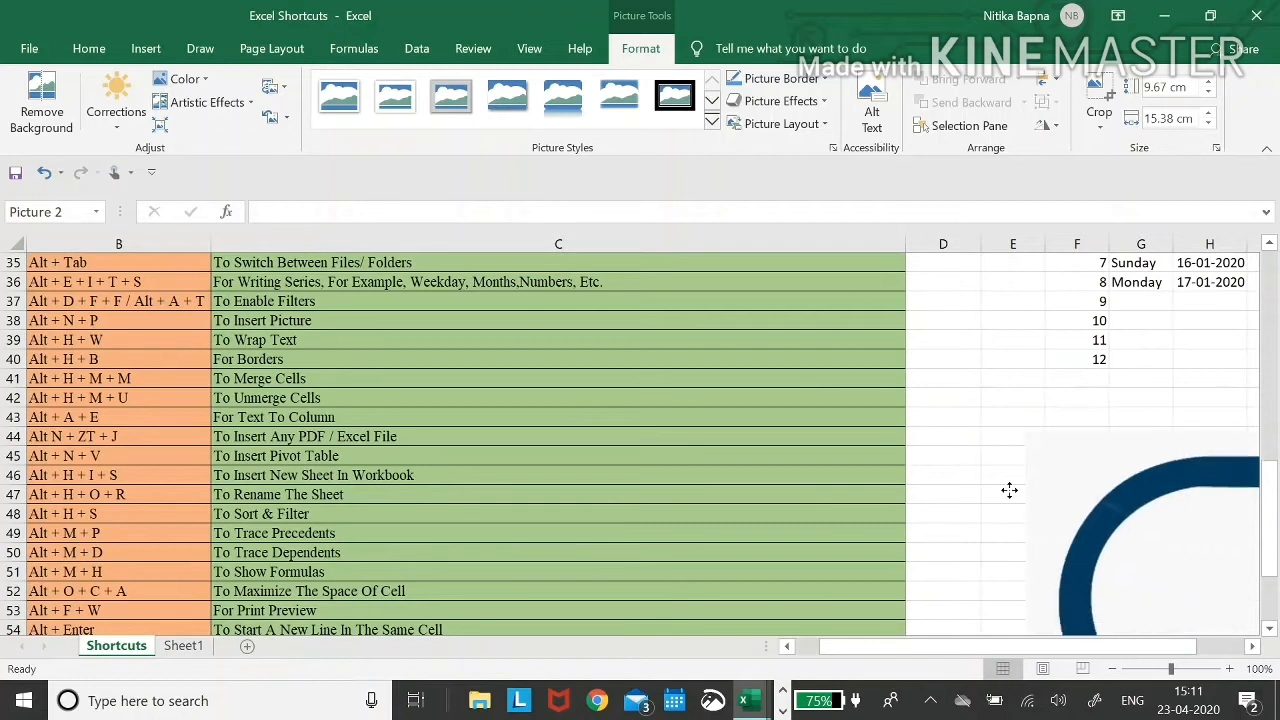
# - Delete the CA logo picture and move to the Alt + H + W entry in B39
pyautogui.click(815, 381)
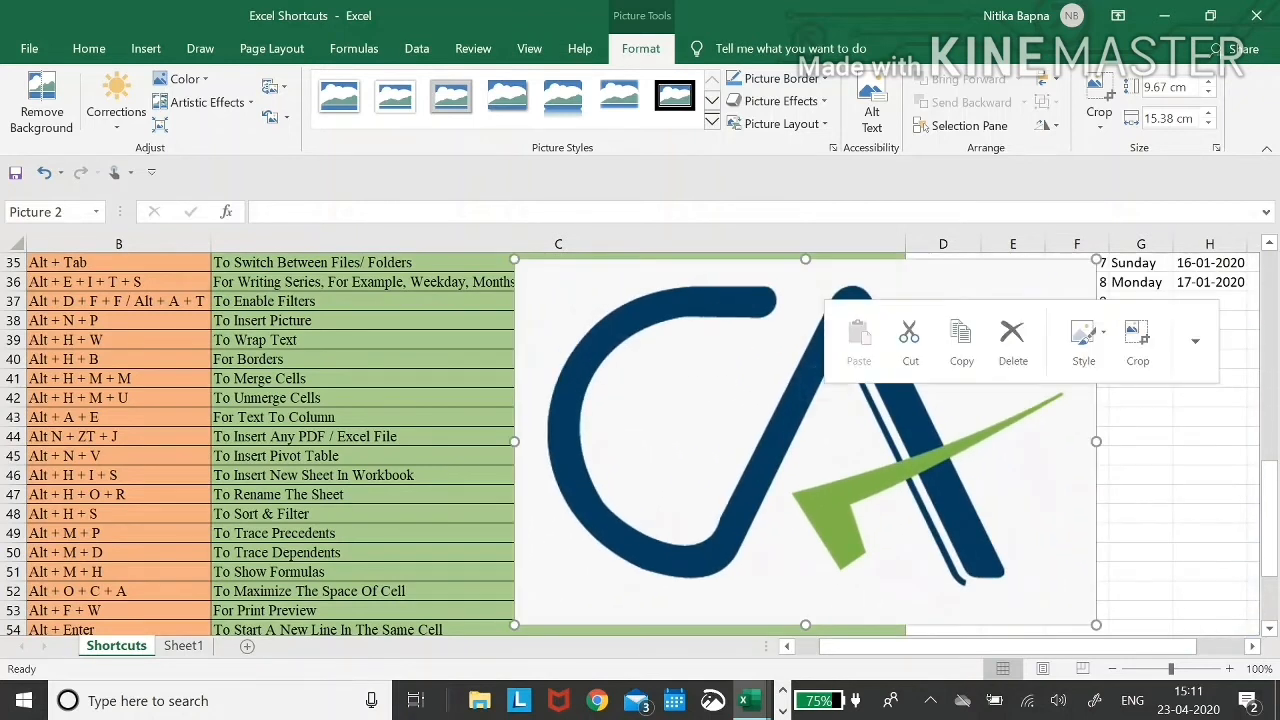
pyautogui.press('Delete')
pyautogui.press('Left')
pyautogui.press('Right')
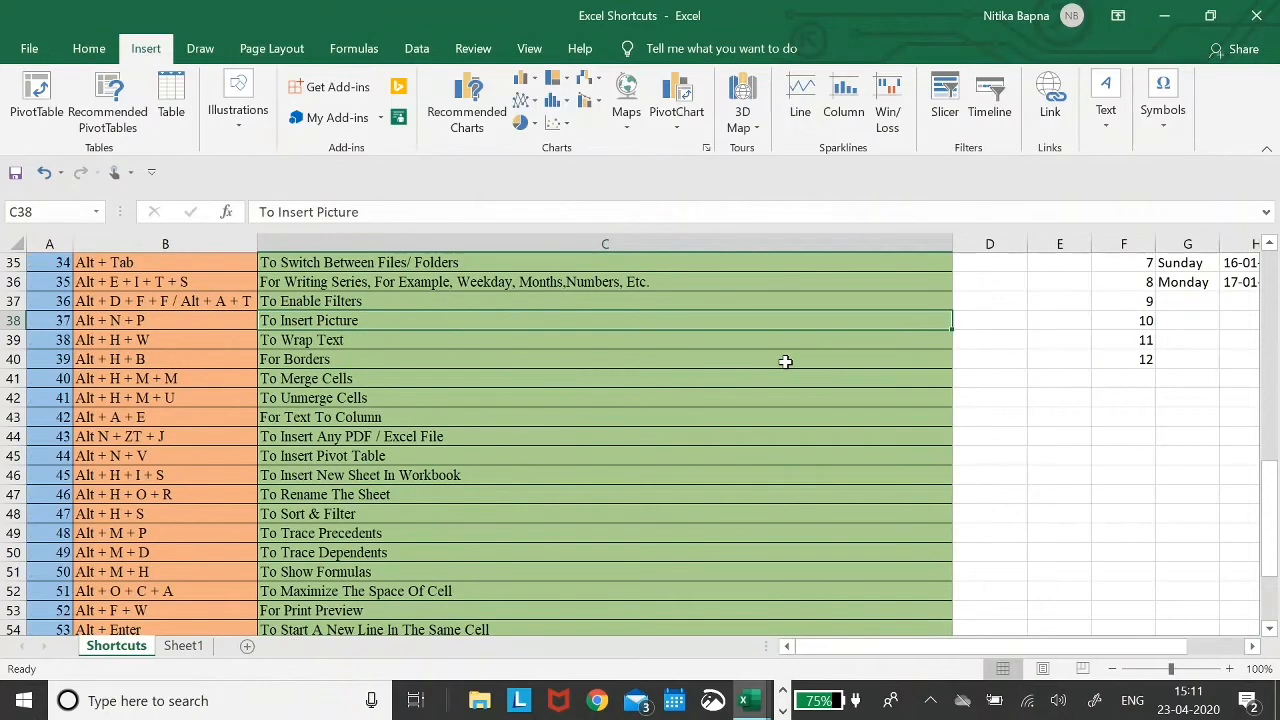
pyautogui.press('Down')
pyautogui.press('Left')
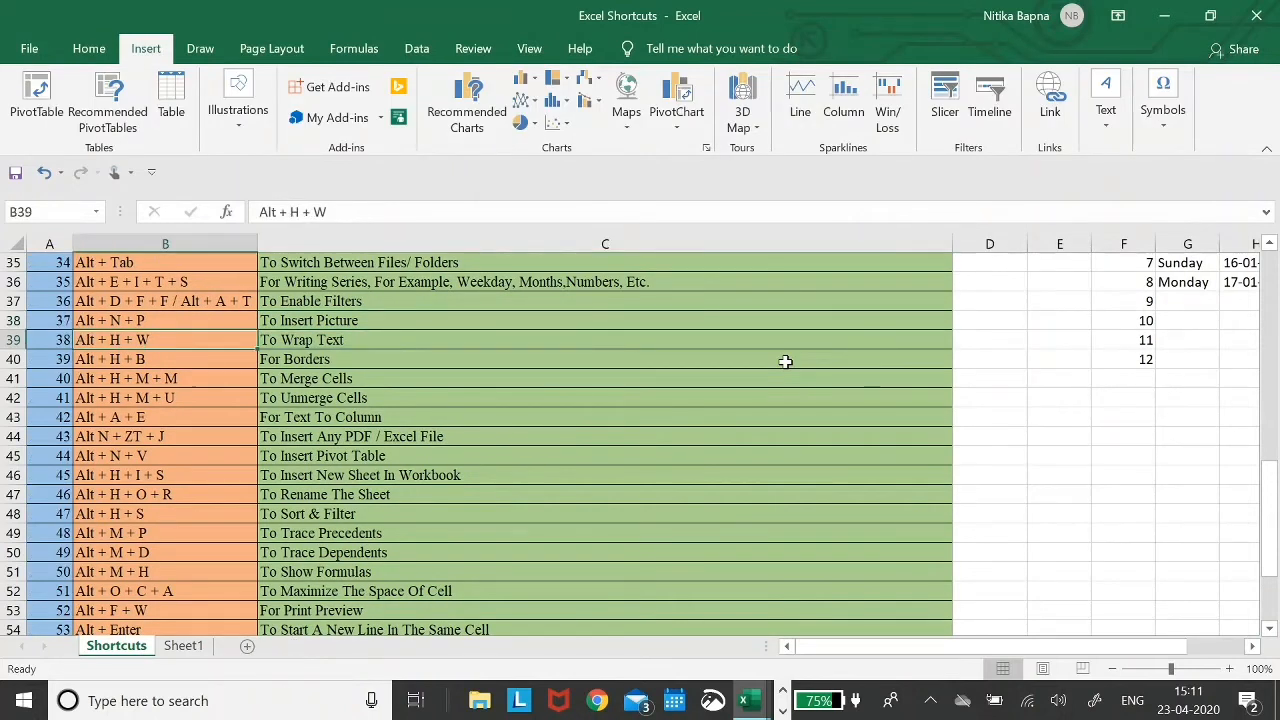
# - Type the sample text 'the ggggggggggggggg' into D39
pyautogui.press('Right')
pyautogui.press('Right')
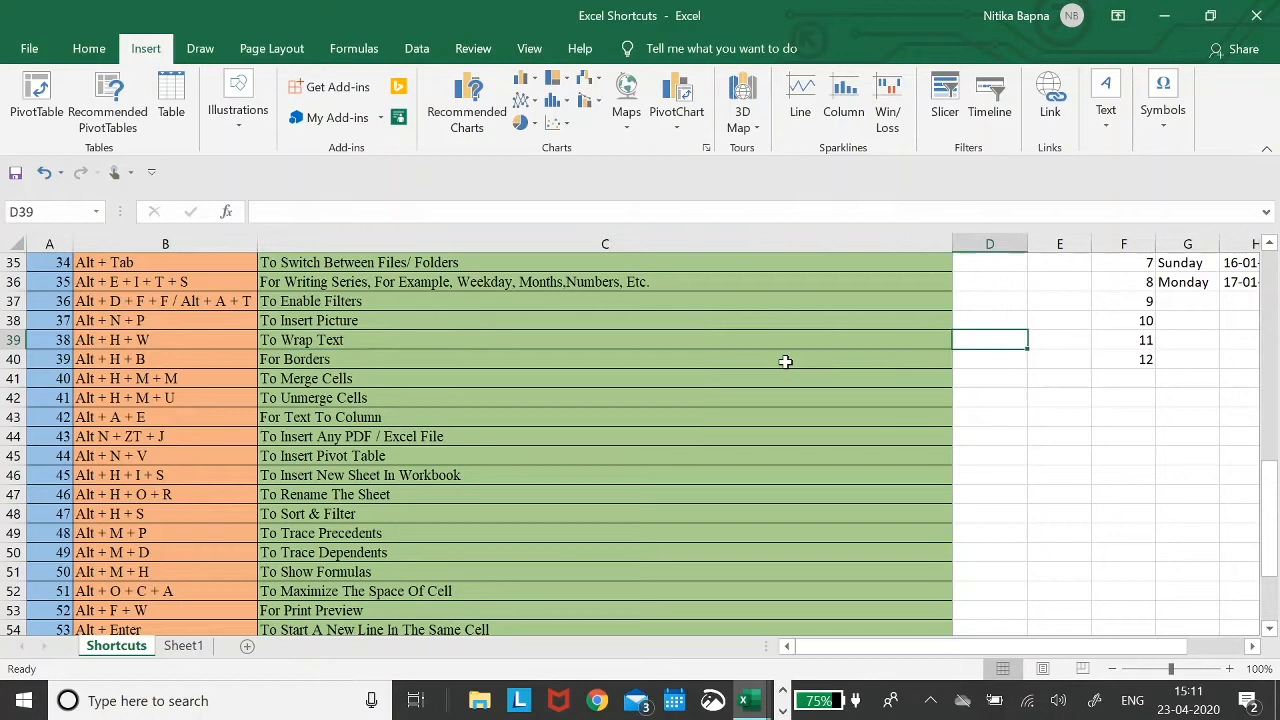
pyautogui.press('BackSpace')
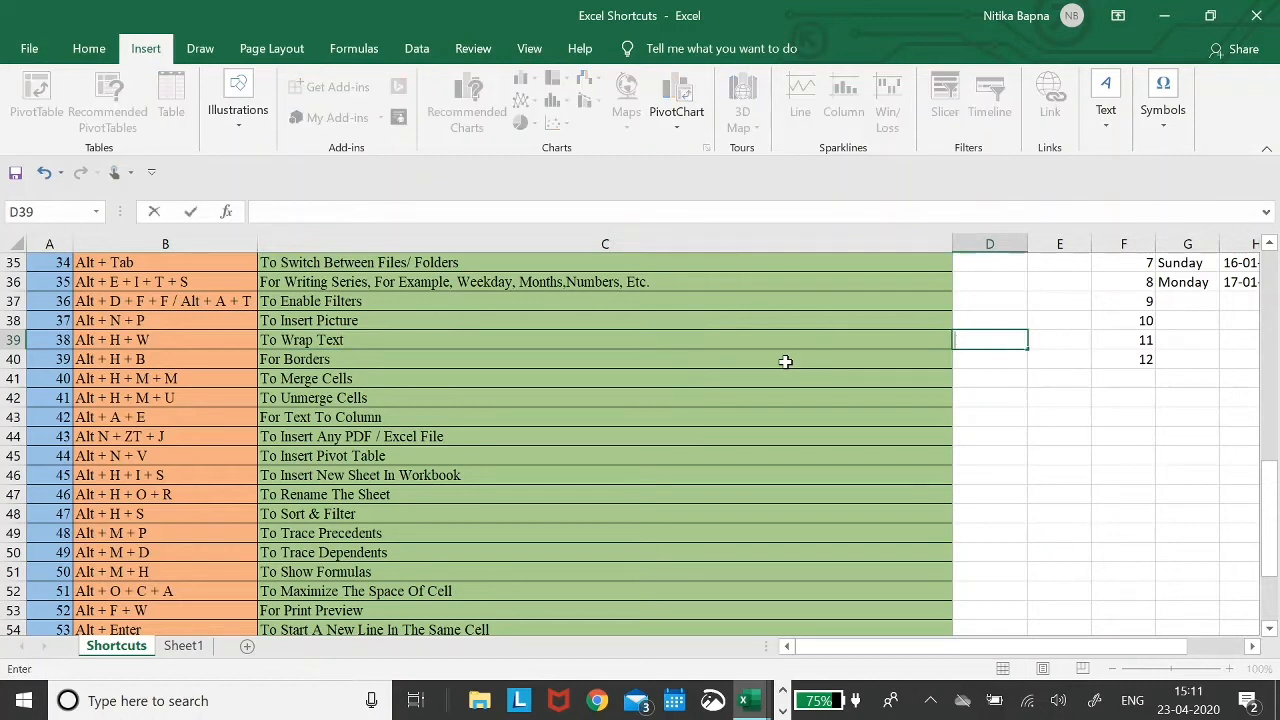
pyautogui.write('the ggggggggggggggg')
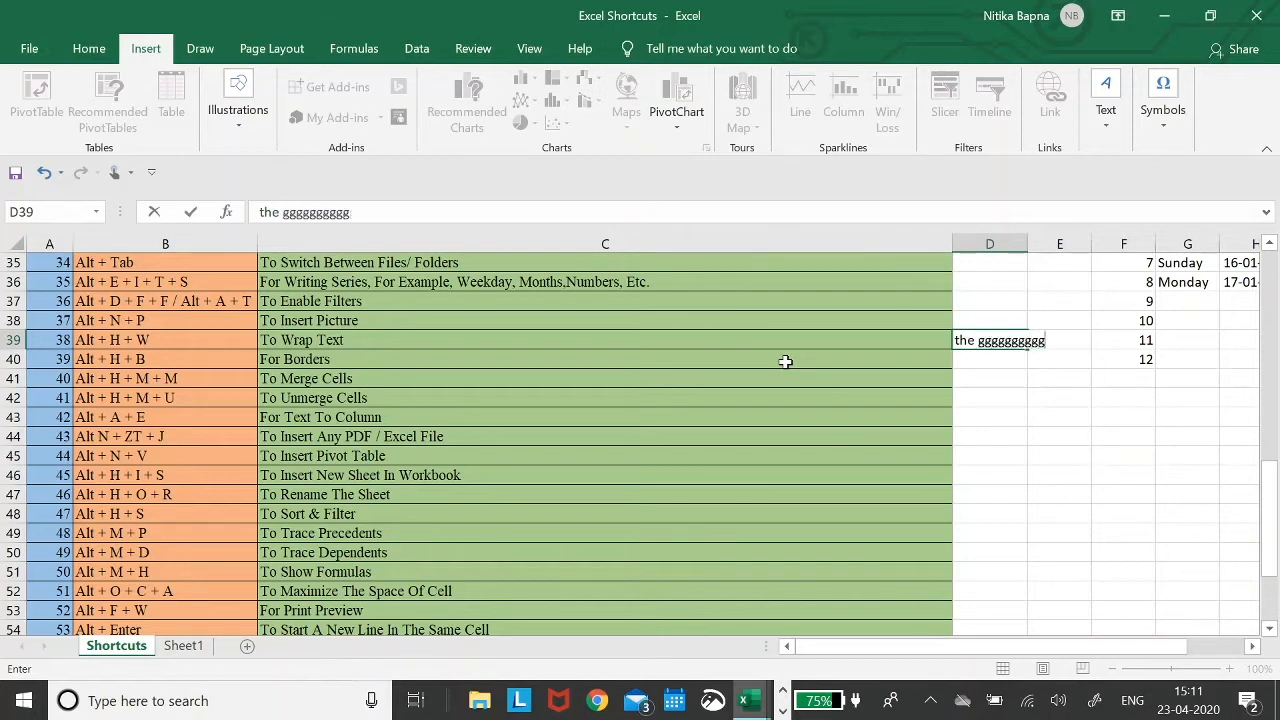
pyautogui.press('Return')
pyautogui.press('Up')
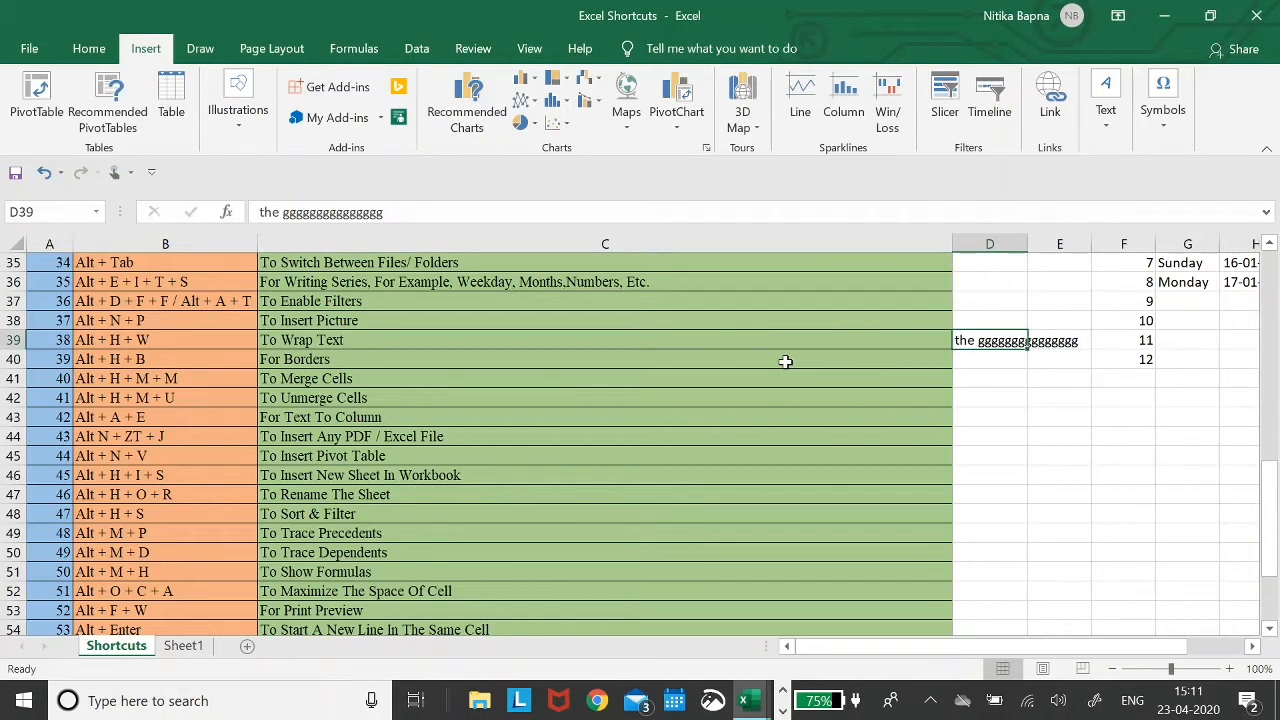
# - Wrap the text in D39 with Alt+H+W, then undo the wrapping
pyautogui.press('alt')
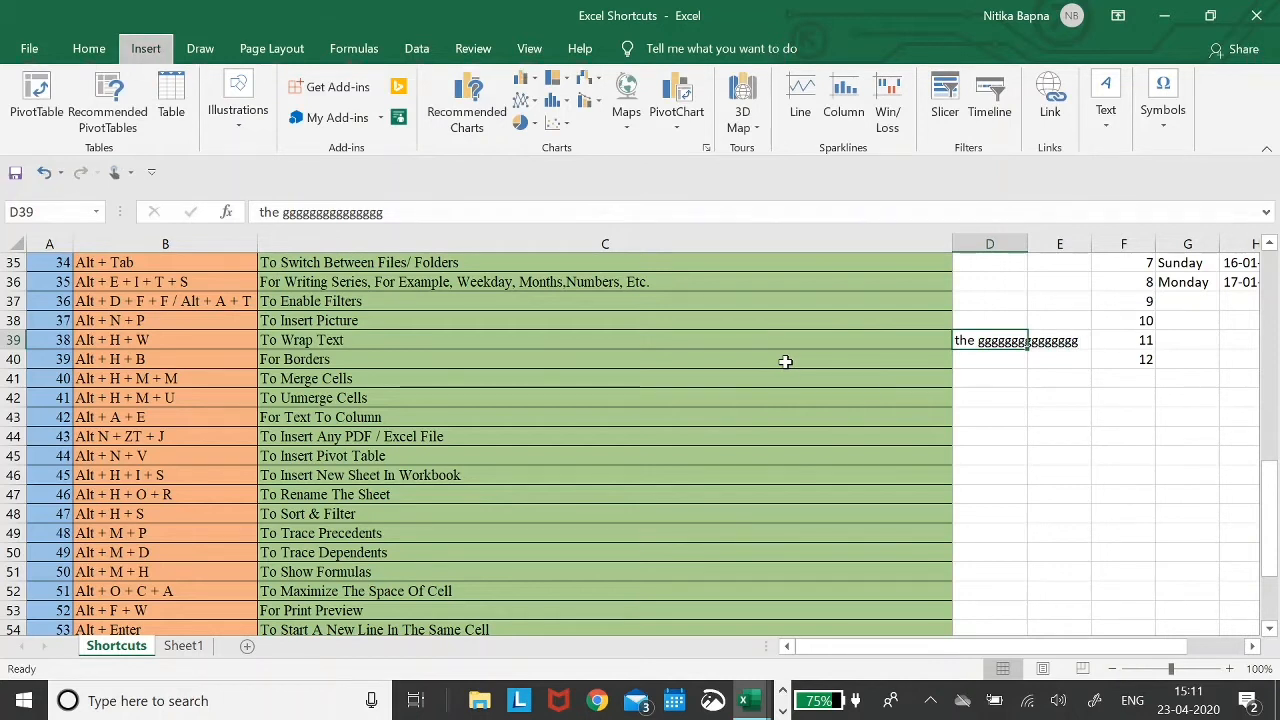
pyautogui.press('h')
pyautogui.press('w')
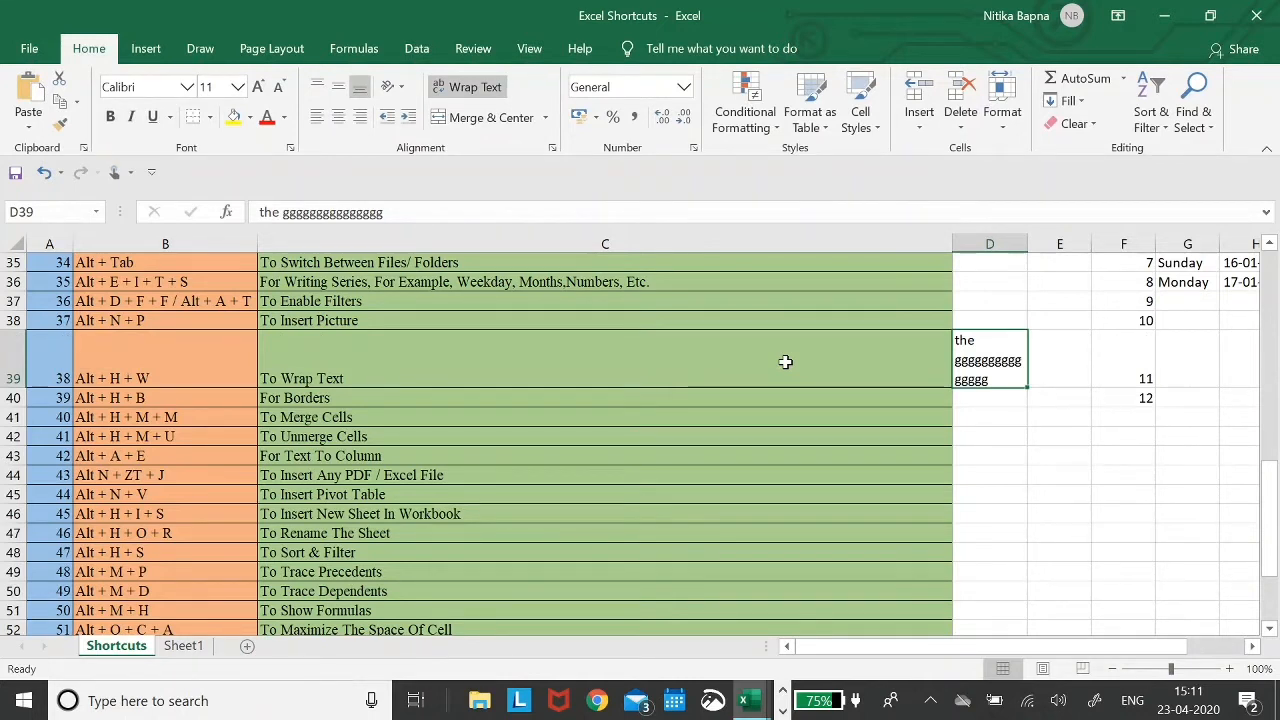
pyautogui.hotkey('ctrl', 'z')
pyautogui.press('Left')
# - Clear the wrapped sample text from cell D39
pyautogui.press('Right')
pyautogui.press('Delete')
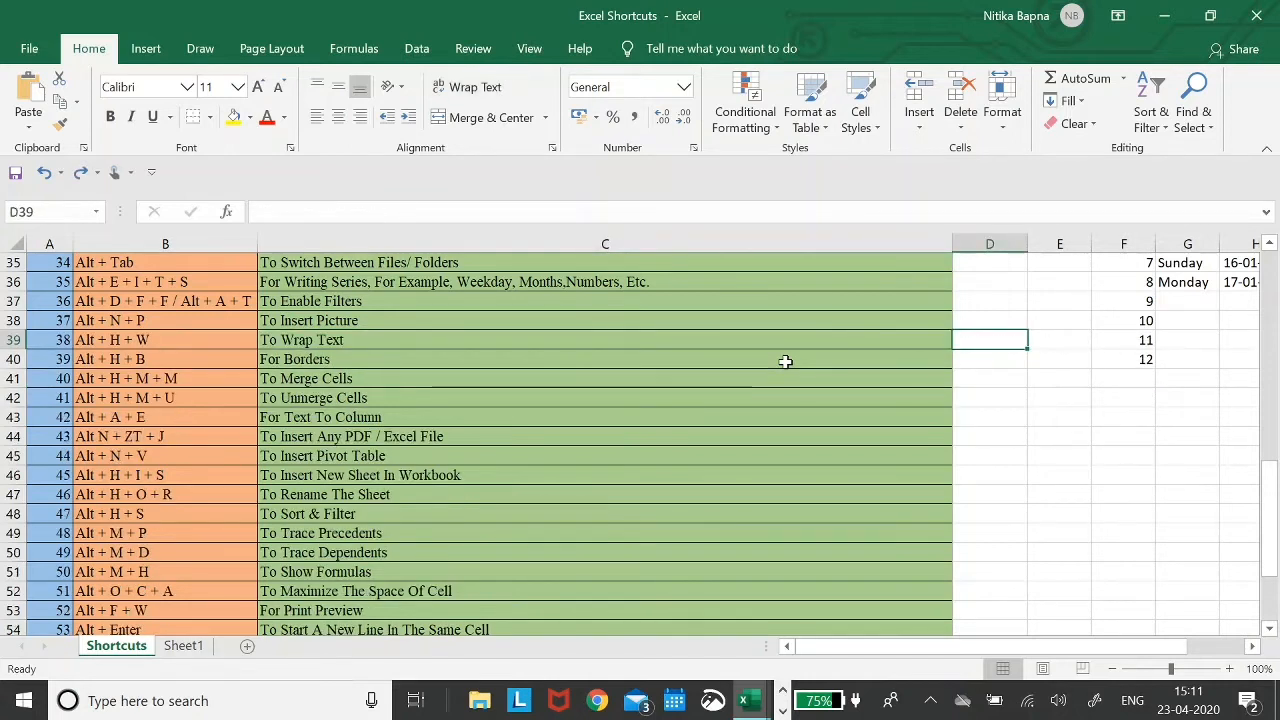
pyautogui.press('Left')
pyautogui.press('Left')
pyautogui.press('Right')
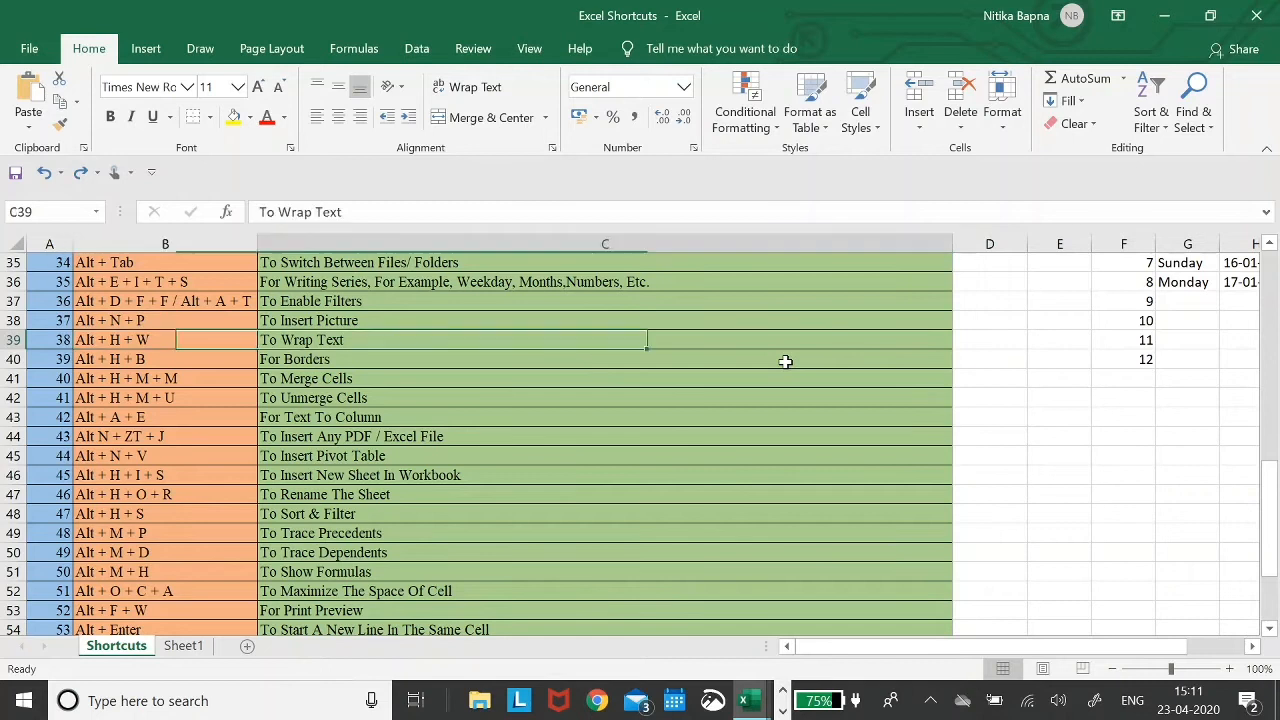
pyautogui.press('Down')
pyautogui.press('Left')
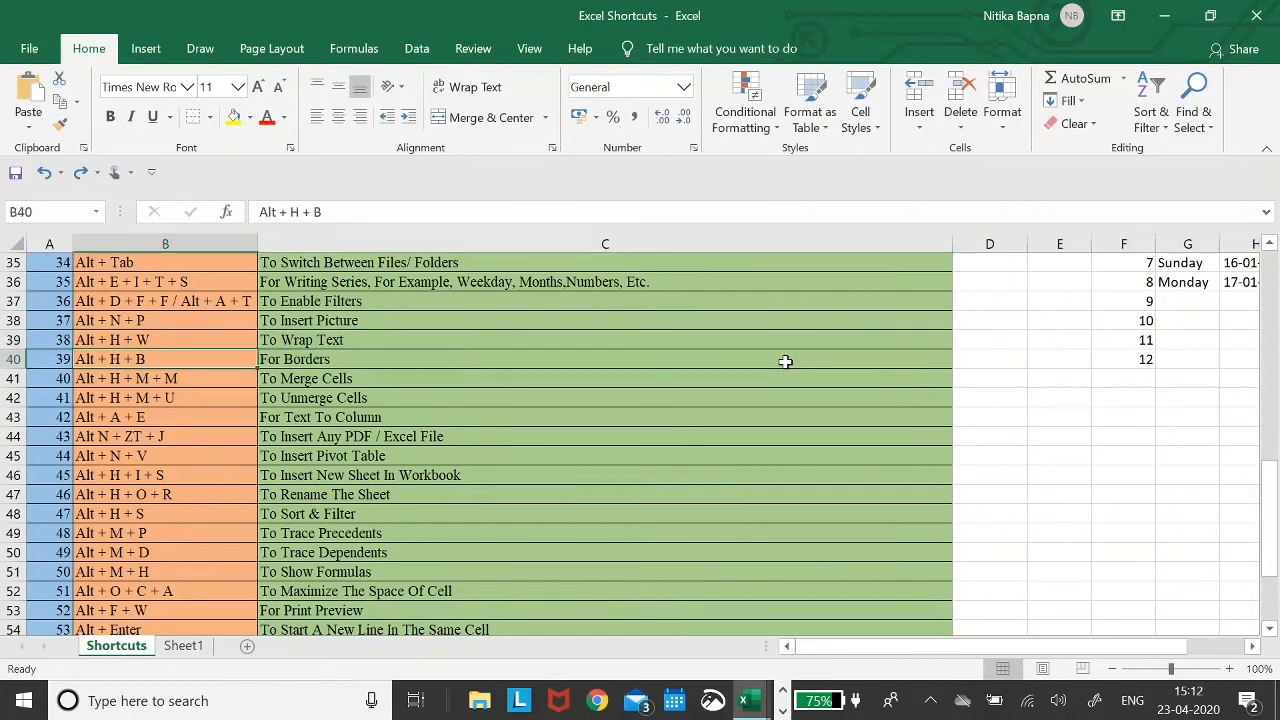
# - Select E40 and preview the Alt+H+B border styles list without applying a border
pyautogui.hotkey('alt', 'h')
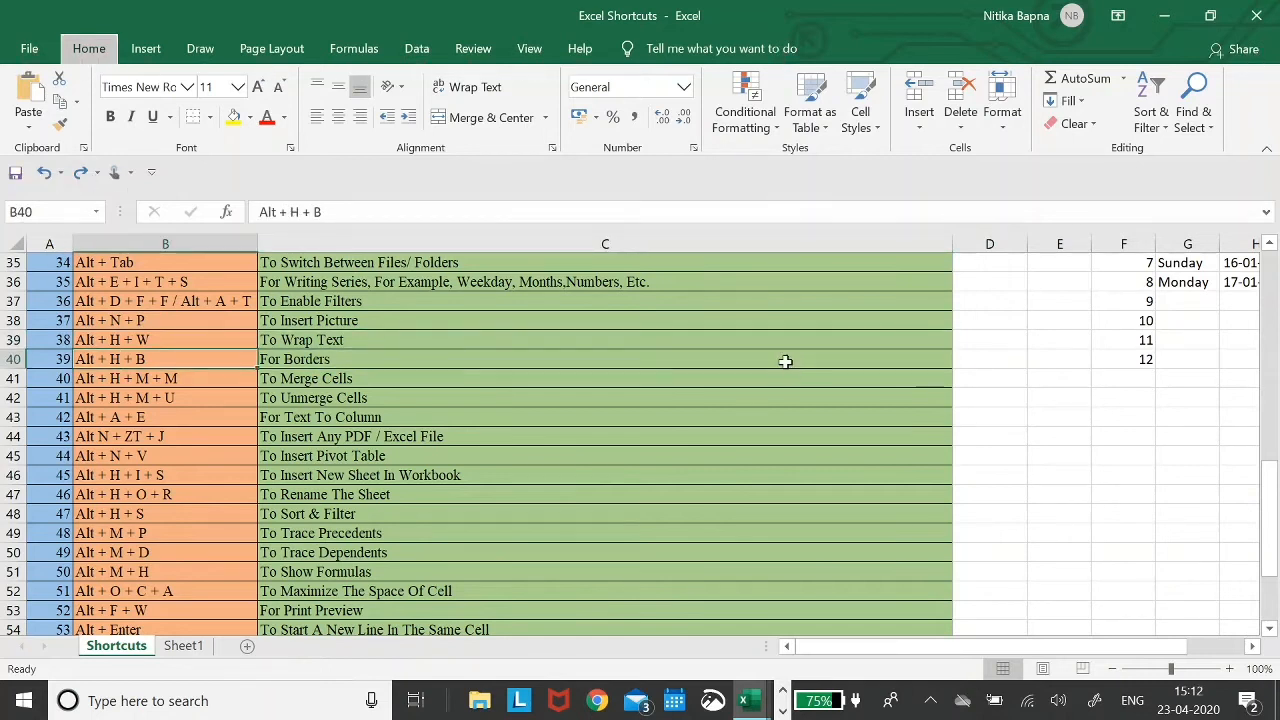
pyautogui.press('b')
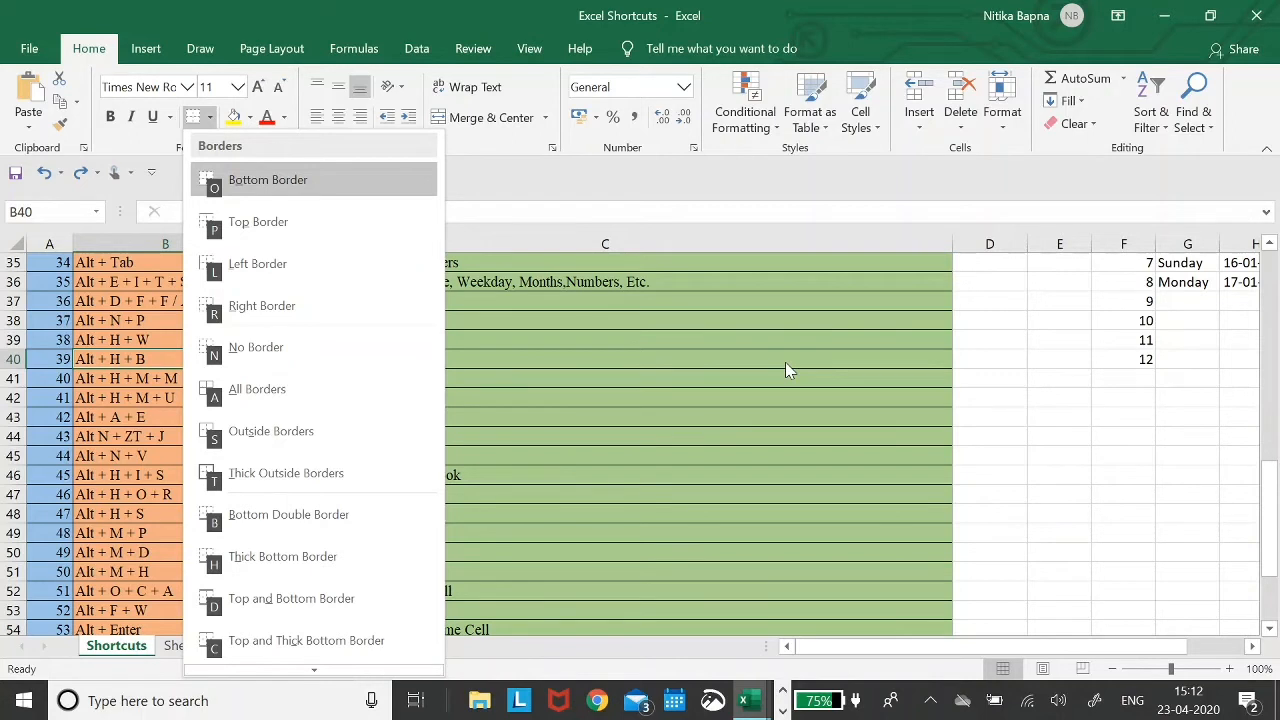
pyautogui.press('Escape')
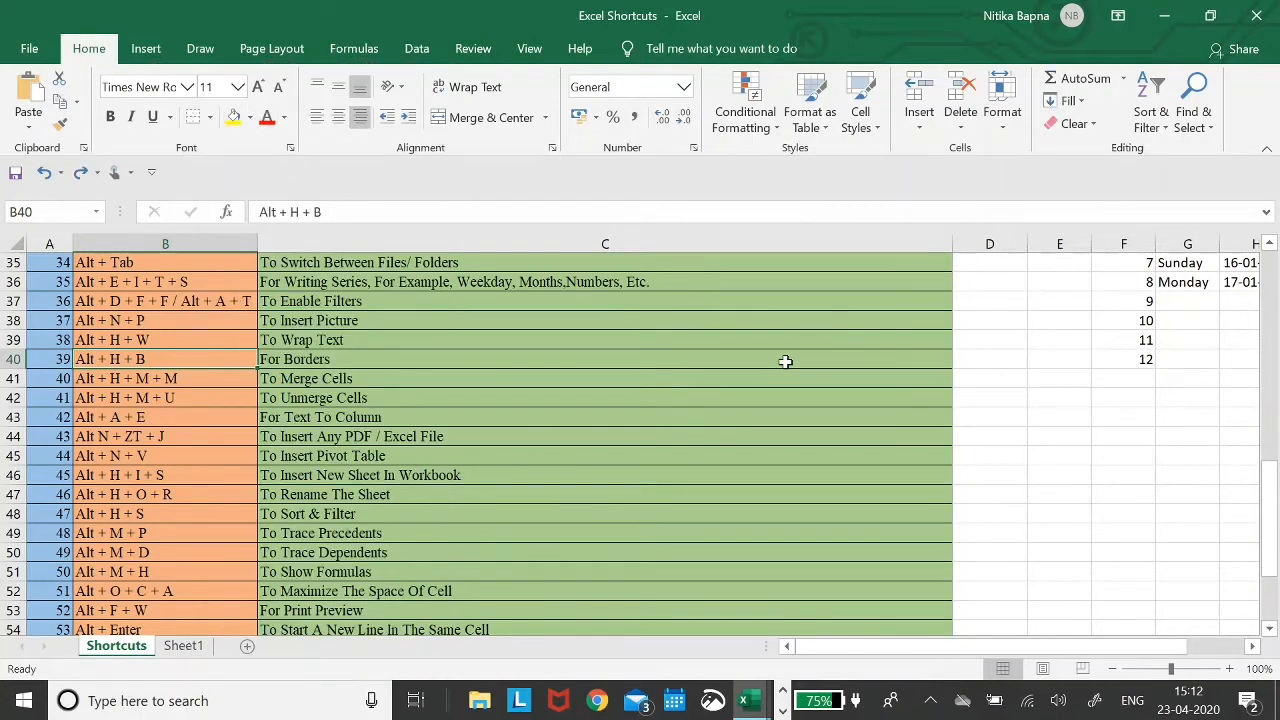
pyautogui.click(1048, 363)
pyautogui.press('Left')
pyautogui.press('Right')
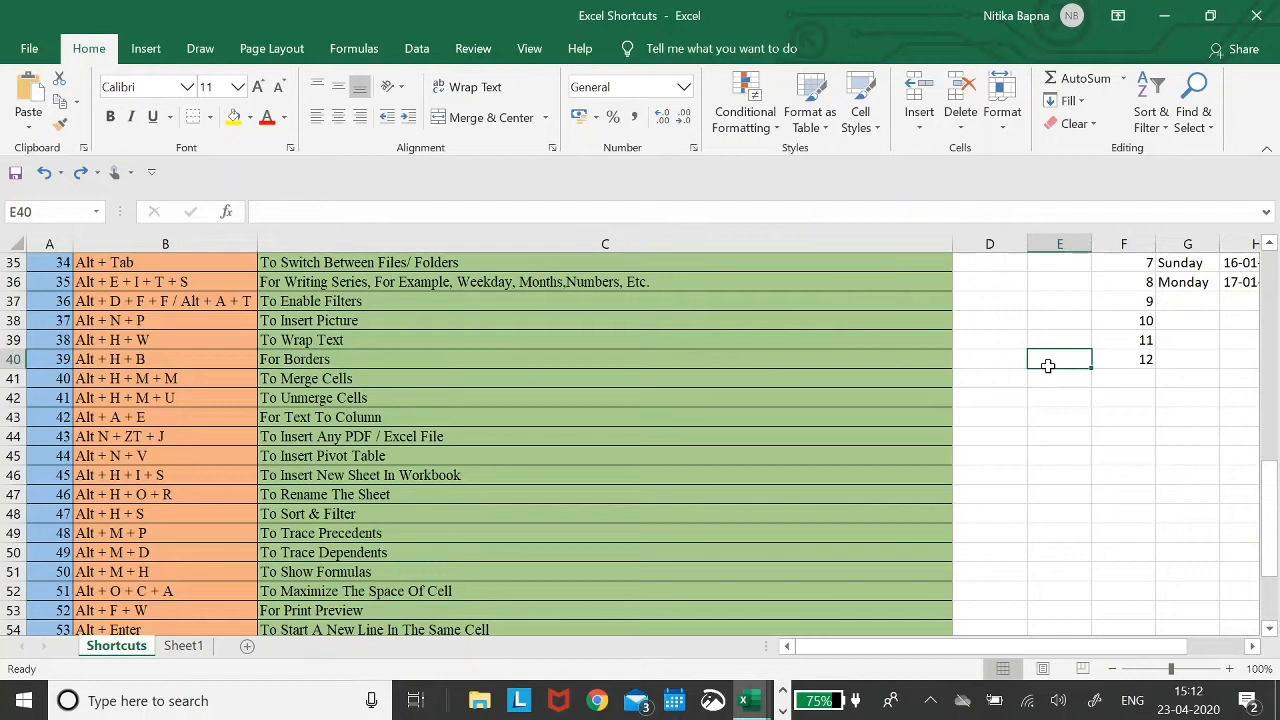
pyautogui.press('alt')
pyautogui.press('h')
pyautogui.press('b')
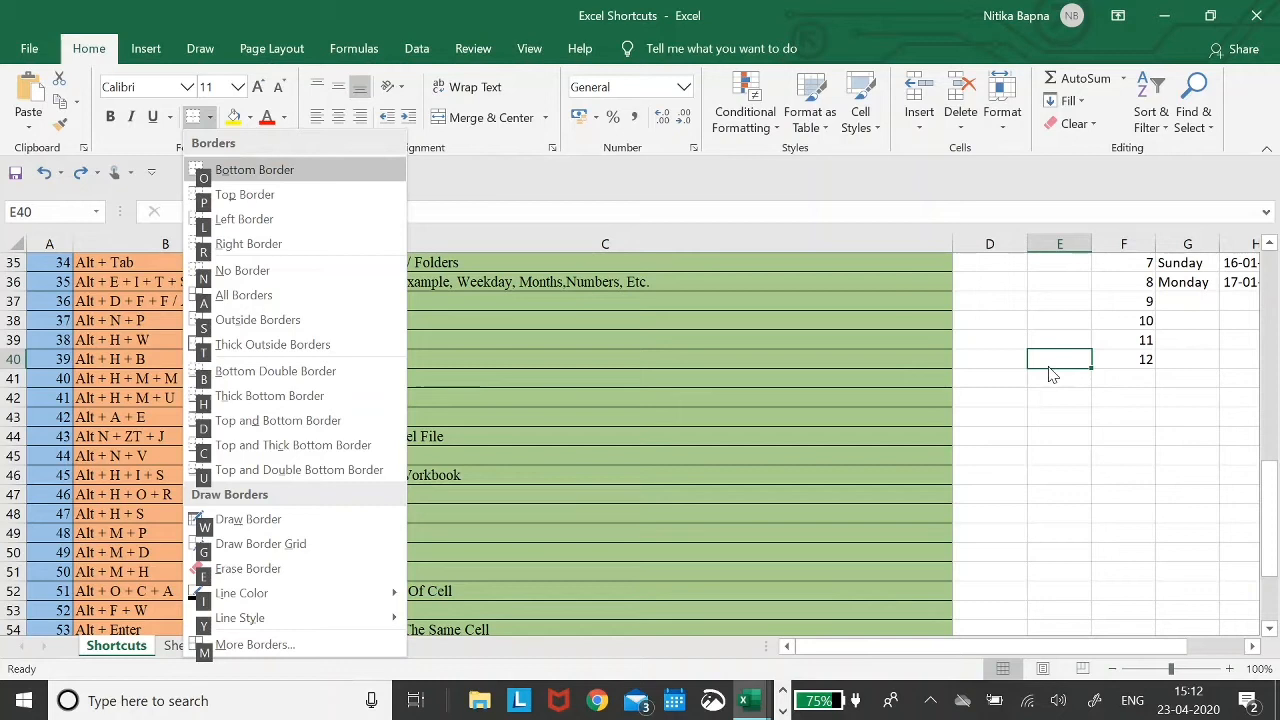
pyautogui.press('Escape')
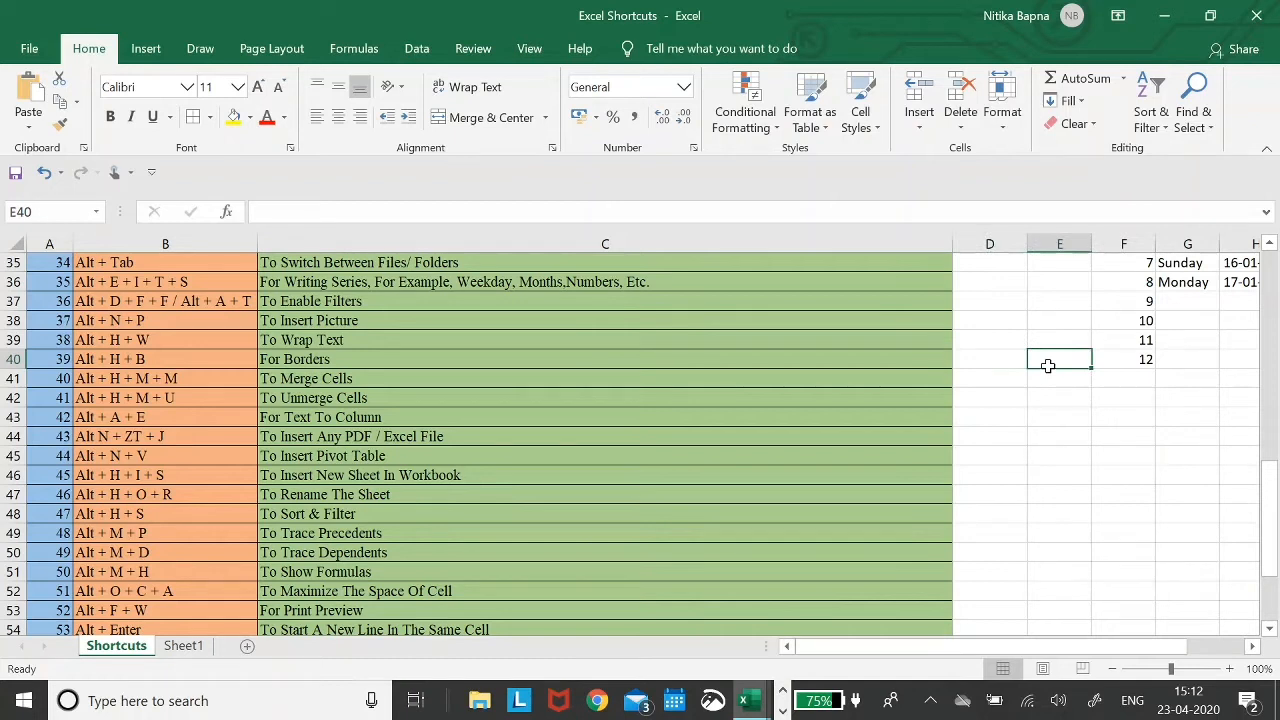
pyautogui.hotkey('ctrl', 'z')
# - Give cell E40 a bottom border with Alt+H+B+O
pyautogui.press('Left')
pyautogui.press('Right')
pyautogui.press('alt')
pyautogui.press('h')
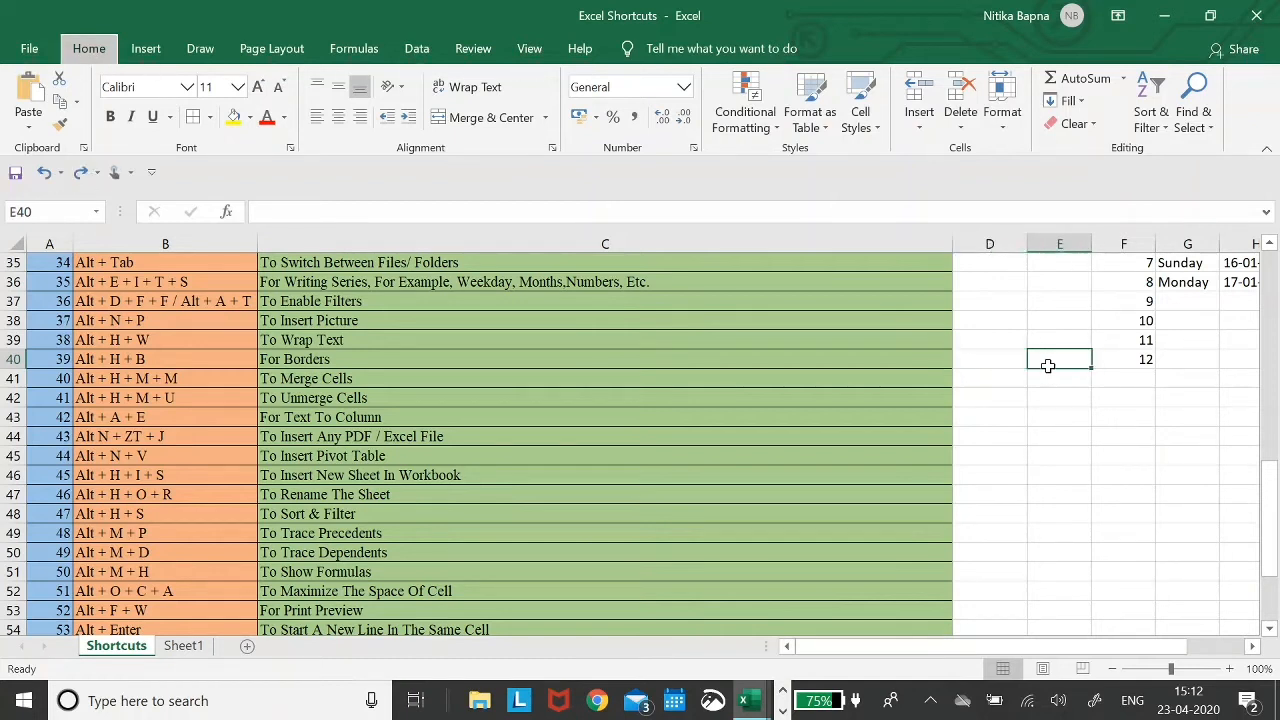
pyautogui.press('b')
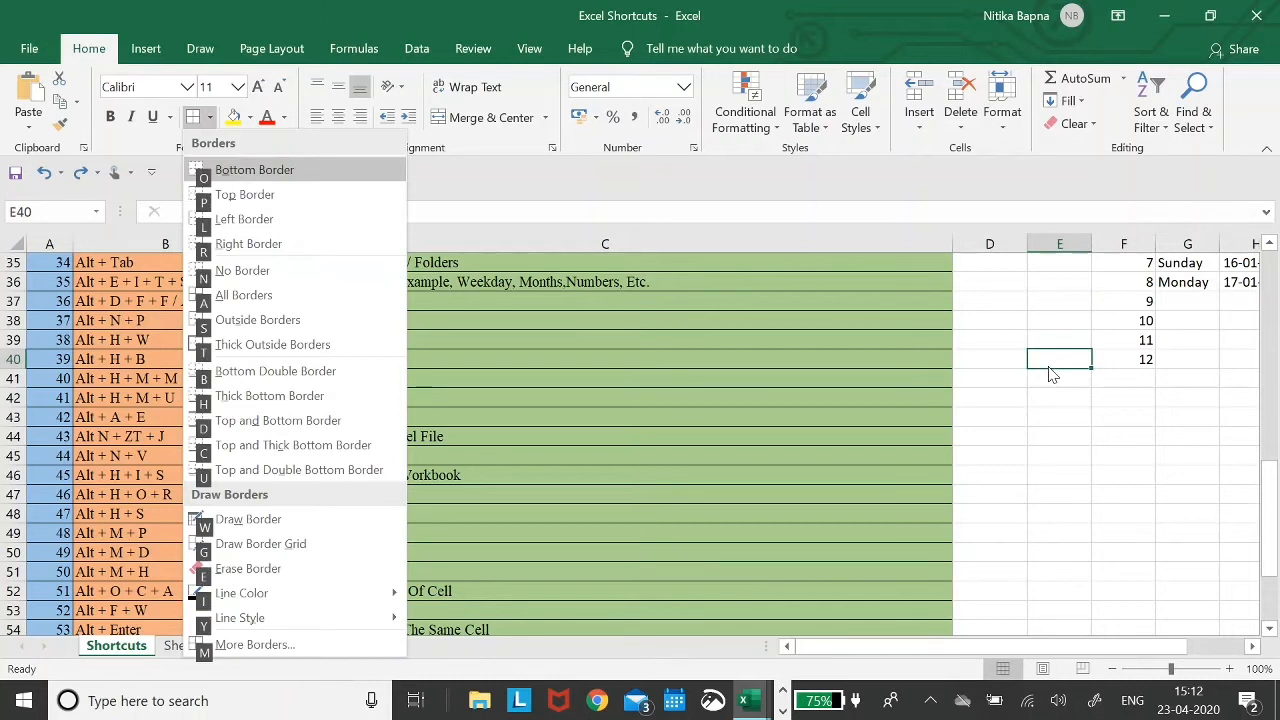
pyautogui.press('o')
# - Reopen the border styles list on E40 and close it without adding another border
pyautogui.press('Left')
pyautogui.press('Down')
pyautogui.press('Right')
pyautogui.press('Up')
pyautogui.press('alt')
pyautogui.press('h')
pyautogui.press('b')
pyautogui.press('Down')
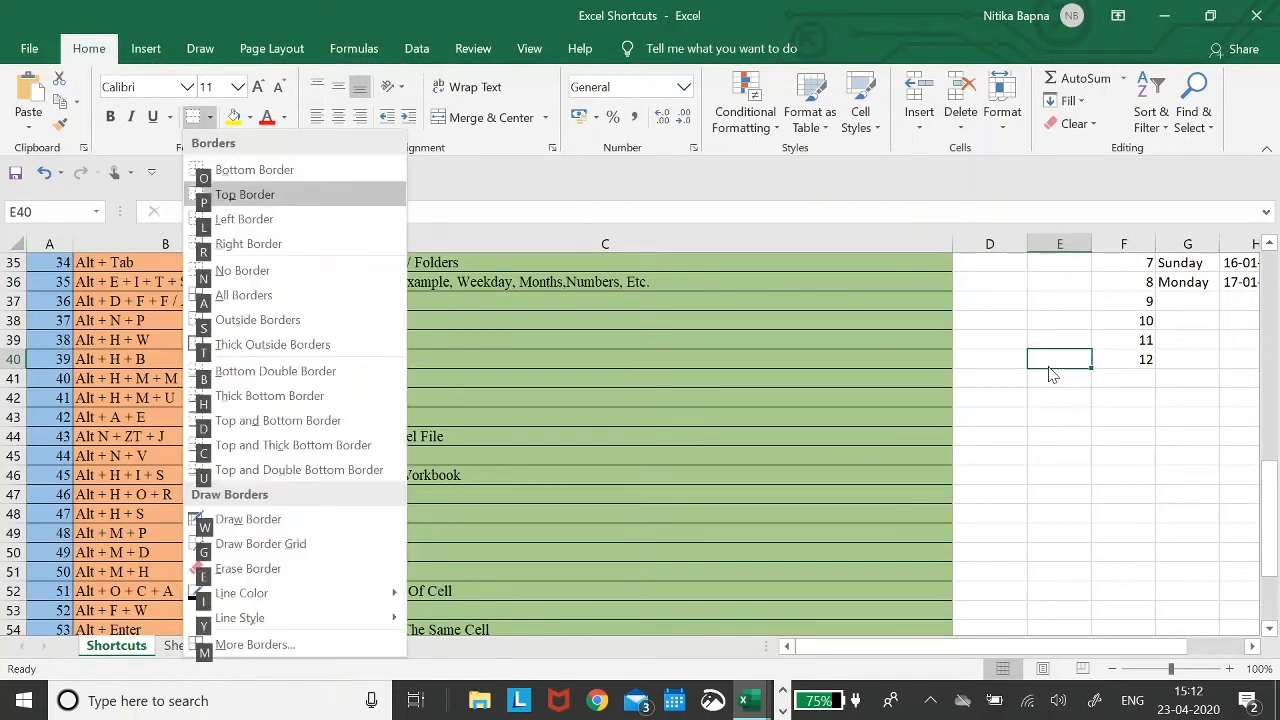
pyautogui.press('Escape')
pyautogui.press('Left')
pyautogui.press('Left')
pyautogui.press('Down')
pyautogui.press('Left')
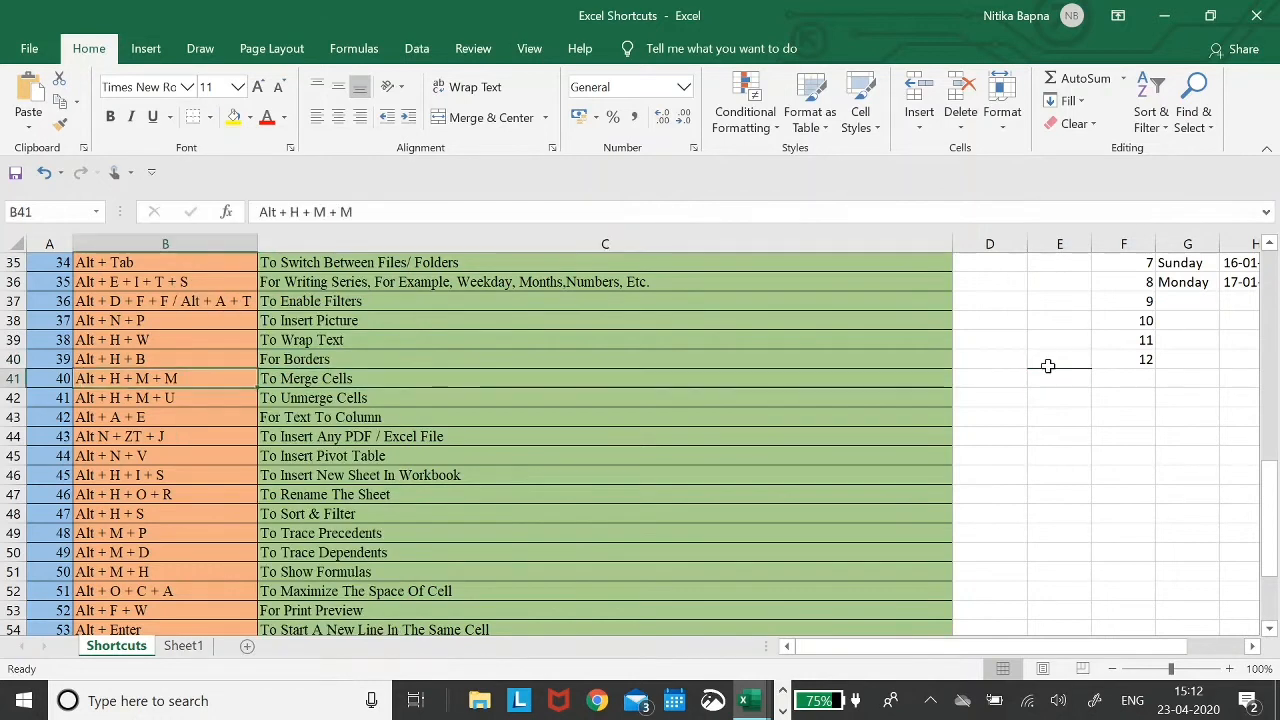
# - Select cells D38 and E38 together
pyautogui.press('Right')
pyautogui.press('Right')
pyautogui.press('Right')
pyautogui.press('Up')
pyautogui.press('Left')
pyautogui.hotkey('shift', 'Right')
pyautogui.press('Left')
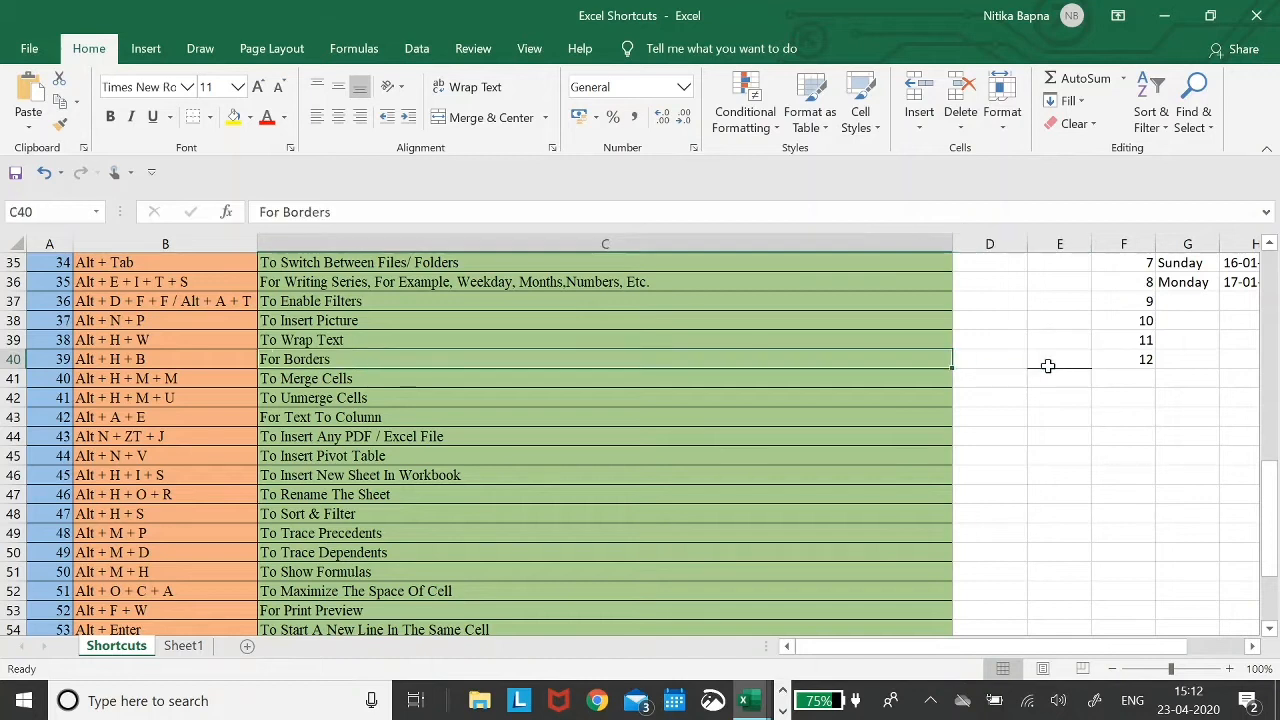
pyautogui.press('Right')
pyautogui.press('Right')
pyautogui.press('Right')
pyautogui.press('Up')
pyautogui.press('Up')
pyautogui.press('Up')
pyautogui.press('Up')
pyautogui.press('Up')
pyautogui.press('Down')
pyautogui.press('Down')
pyautogui.press('Down')
pyautogui.press('Left')
pyautogui.press('Right')
pyautogui.press('Right')
pyautogui.press('Left')
pyautogui.press('Left')
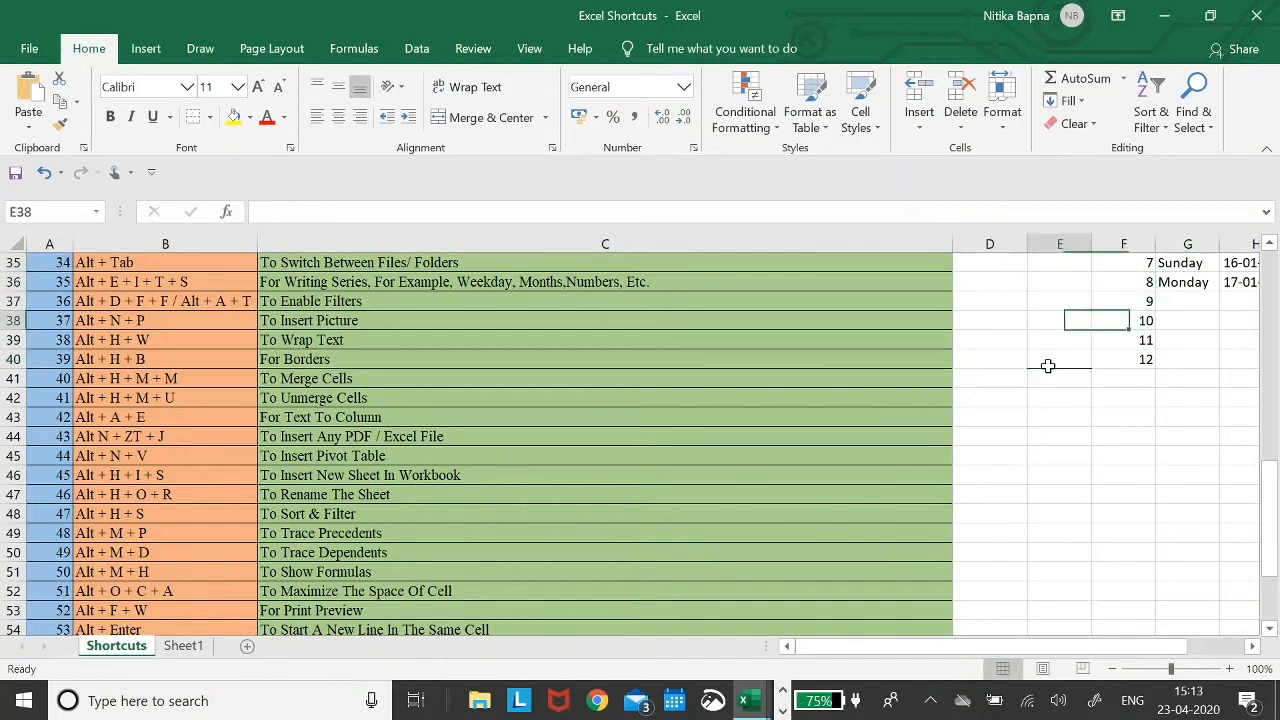
pyautogui.press('Left')
pyautogui.hotkey('shift', 'Right')
# - Merge D38:E38 into one cell with Alt+H+M+C
pyautogui.hotkey('alt', 'h')
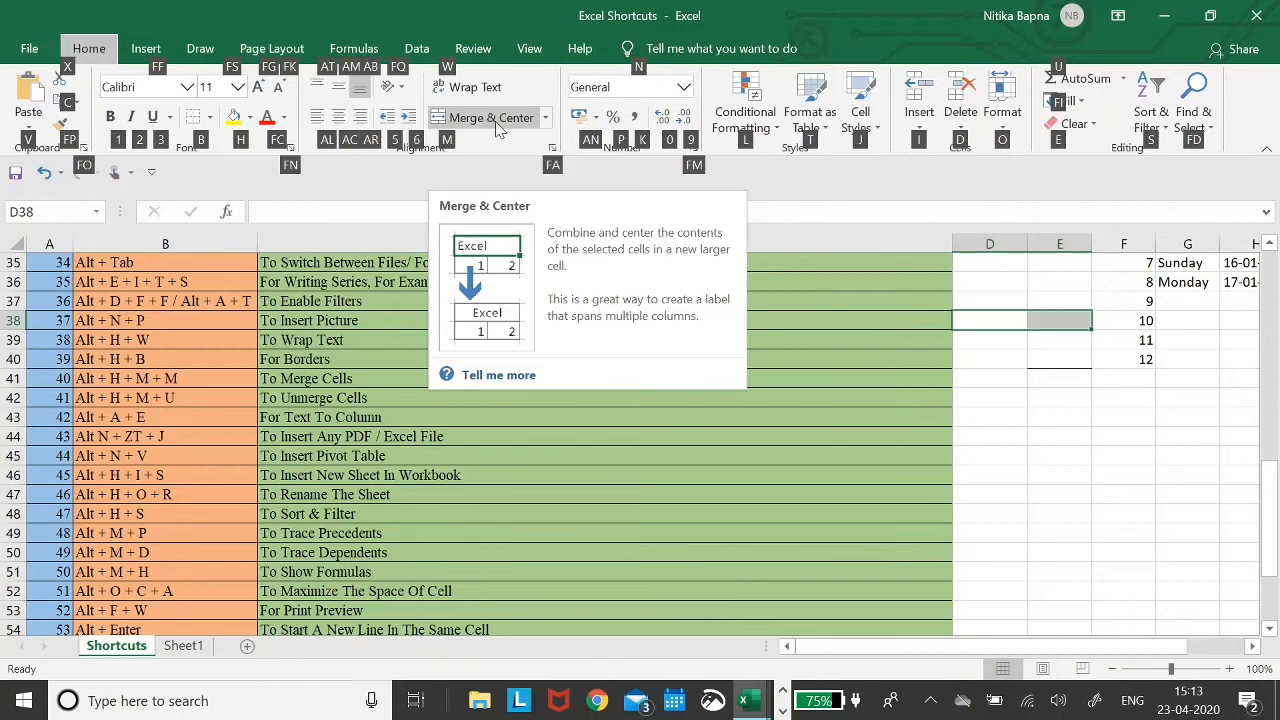
pyautogui.press('m')
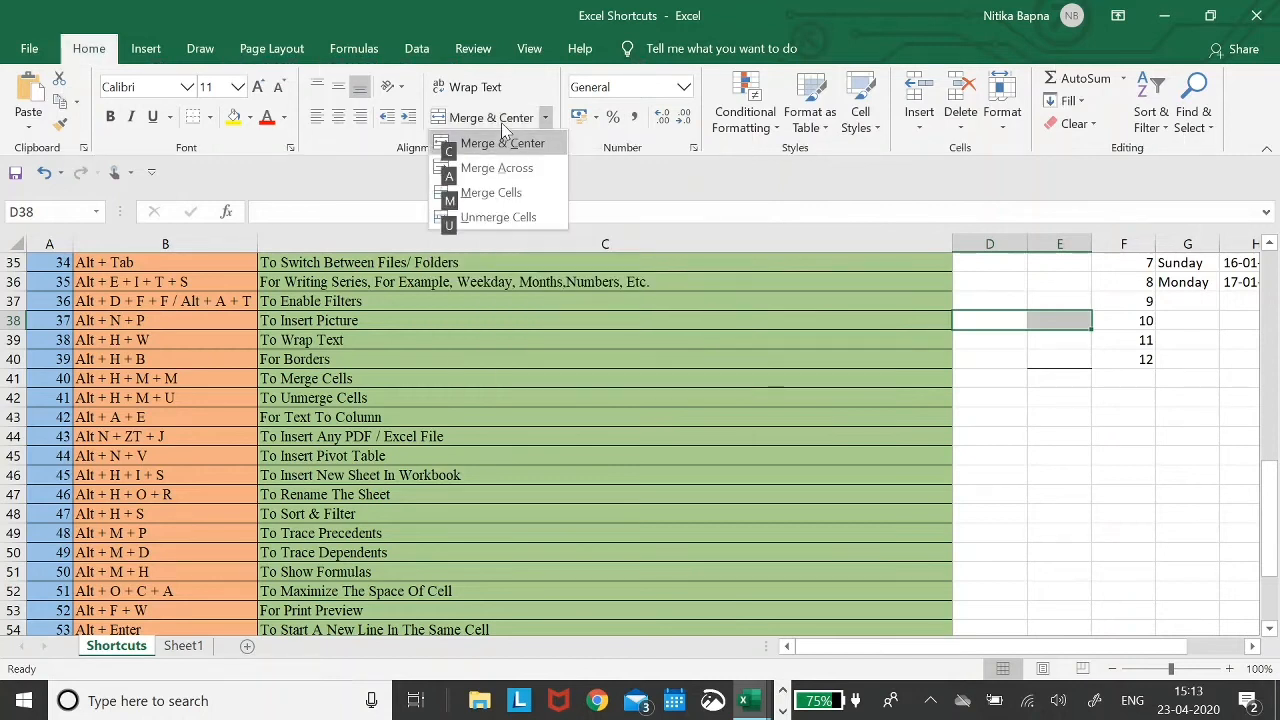
pyautogui.press('c')
pyautogui.press('Down')
pyautogui.press('Up')
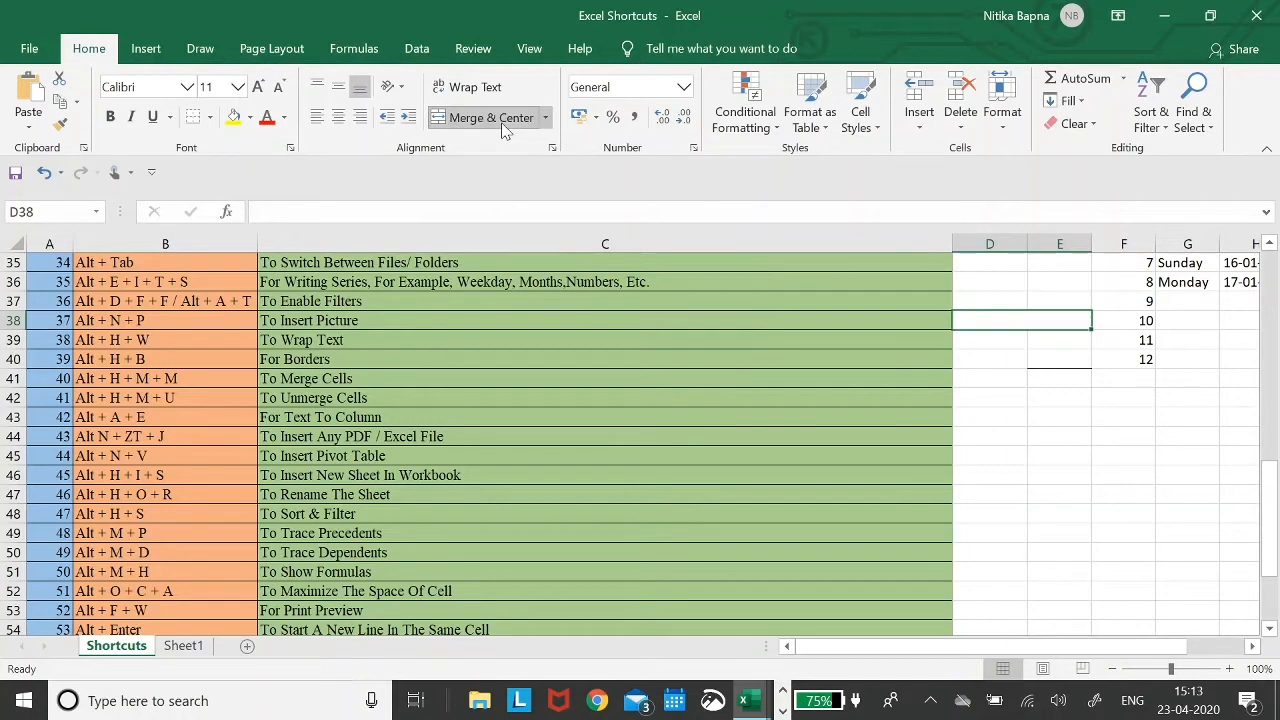
# - Reselect the merged D38:E38 and unmerge it with Alt+H+M+U
pyautogui.press('Left')
pyautogui.press('Left')
pyautogui.press('Down')
pyautogui.press('Down')
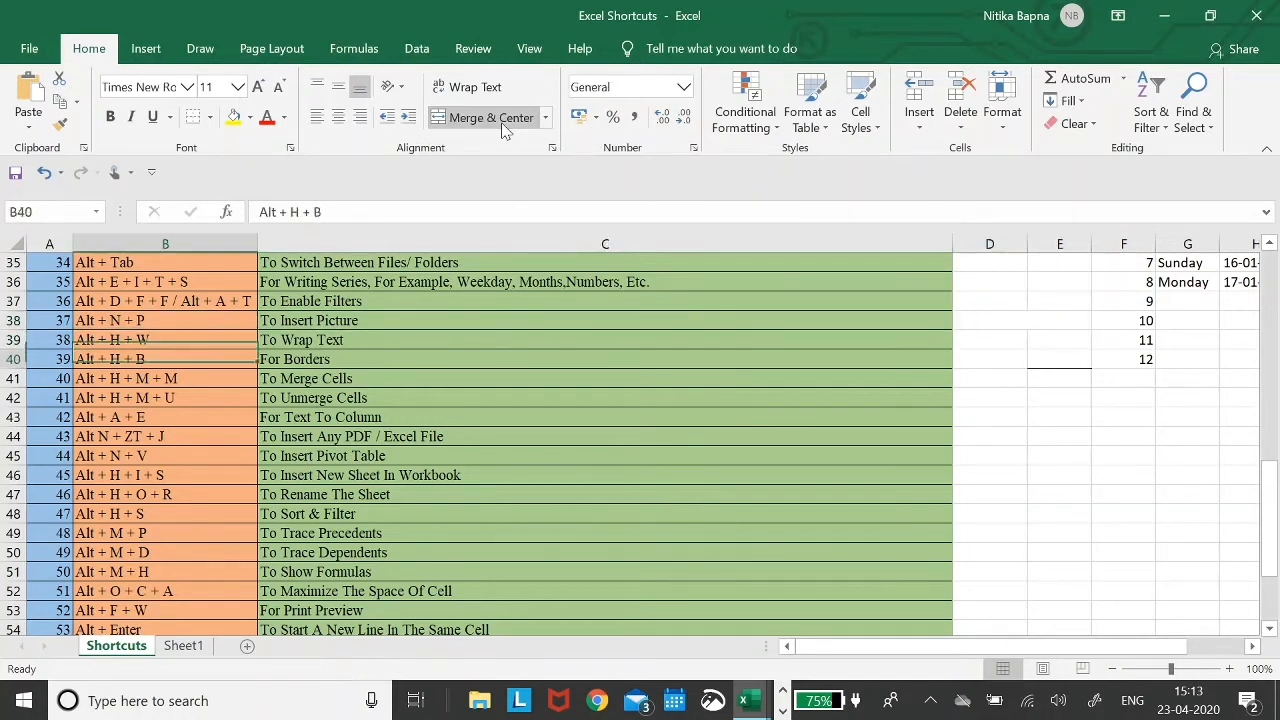
pyautogui.press('Down')
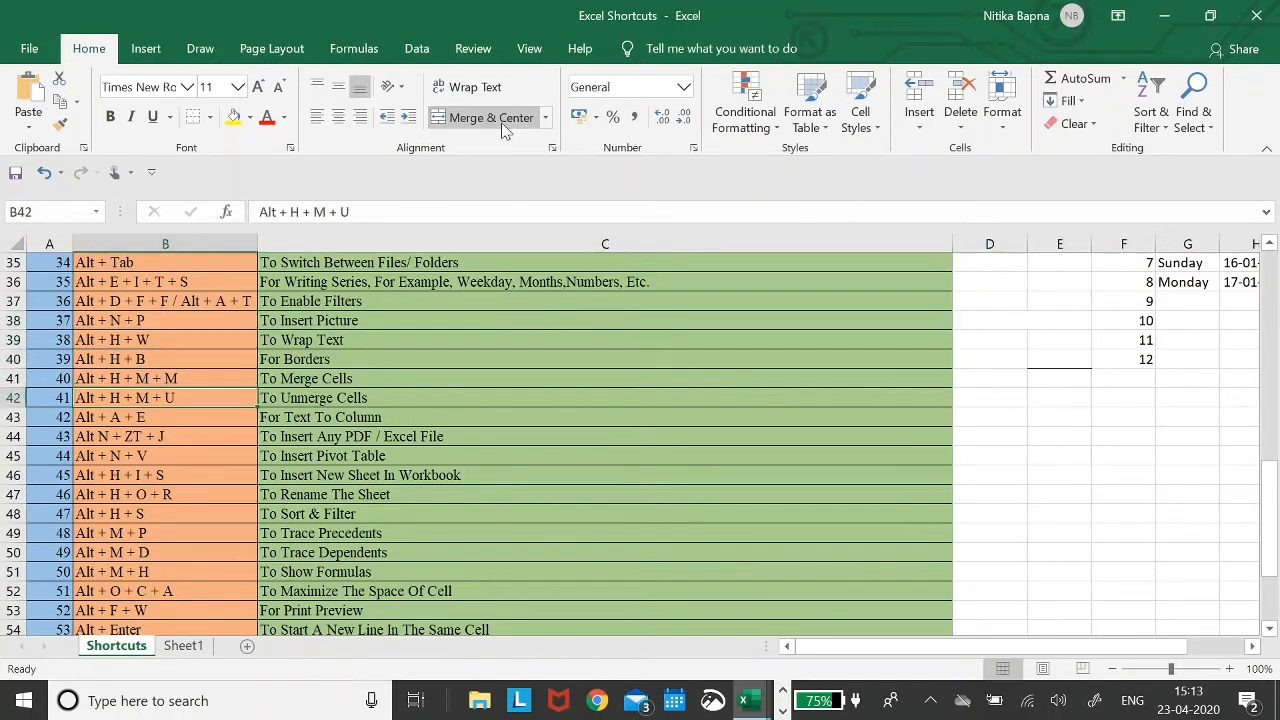
pyautogui.press('Right')
pyautogui.press('Right')
pyautogui.press('Up')
pyautogui.press('Up')
pyautogui.press('Up')
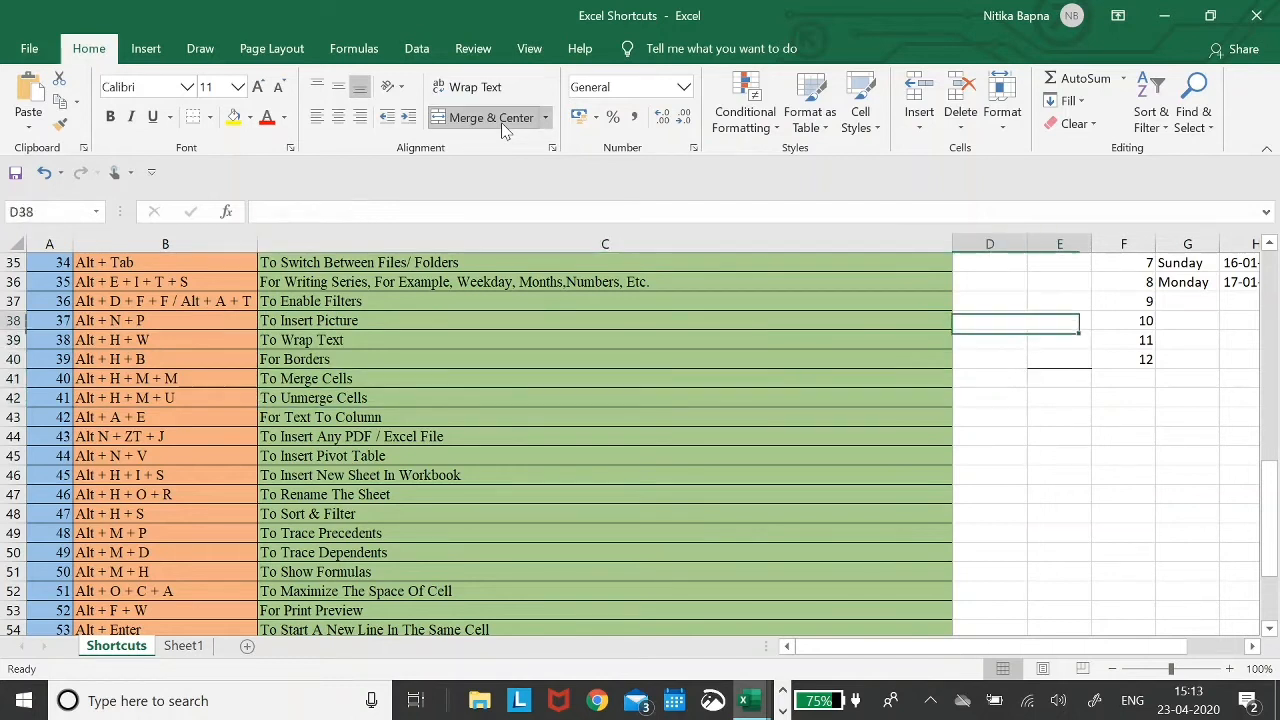
pyautogui.press('alt')
pyautogui.press('h')
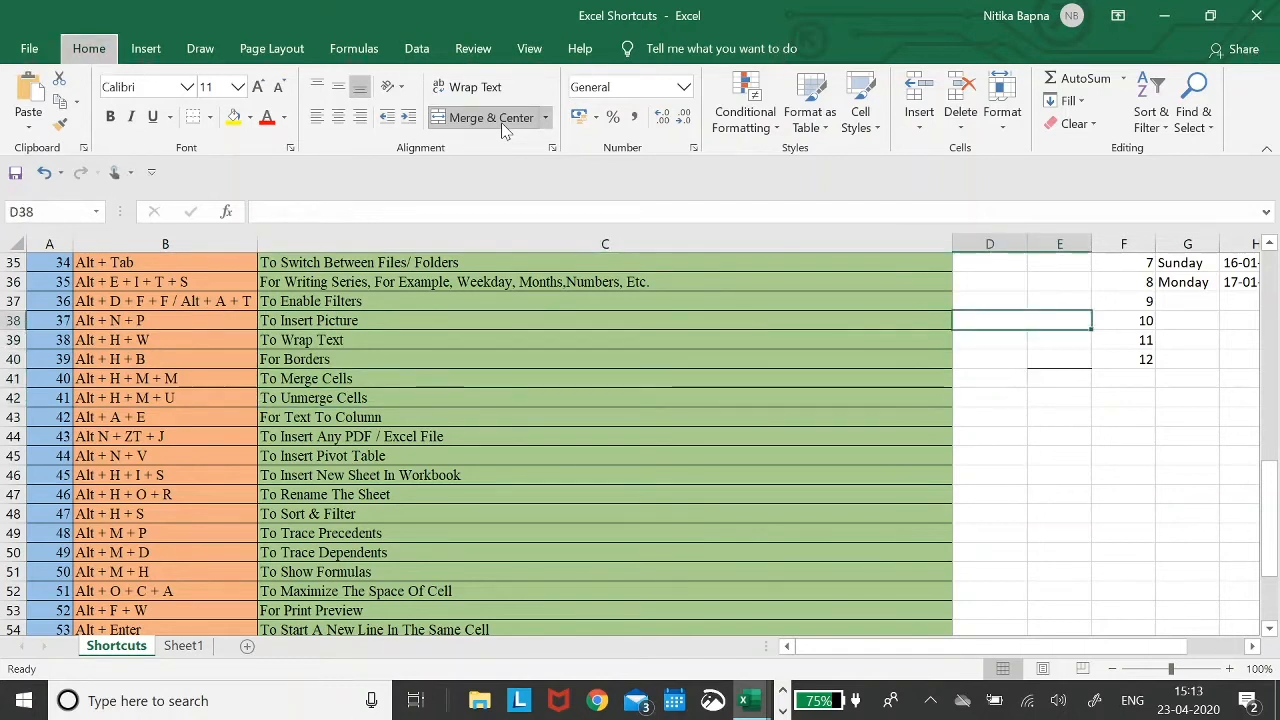
pyautogui.press('m')
pyautogui.press('u')
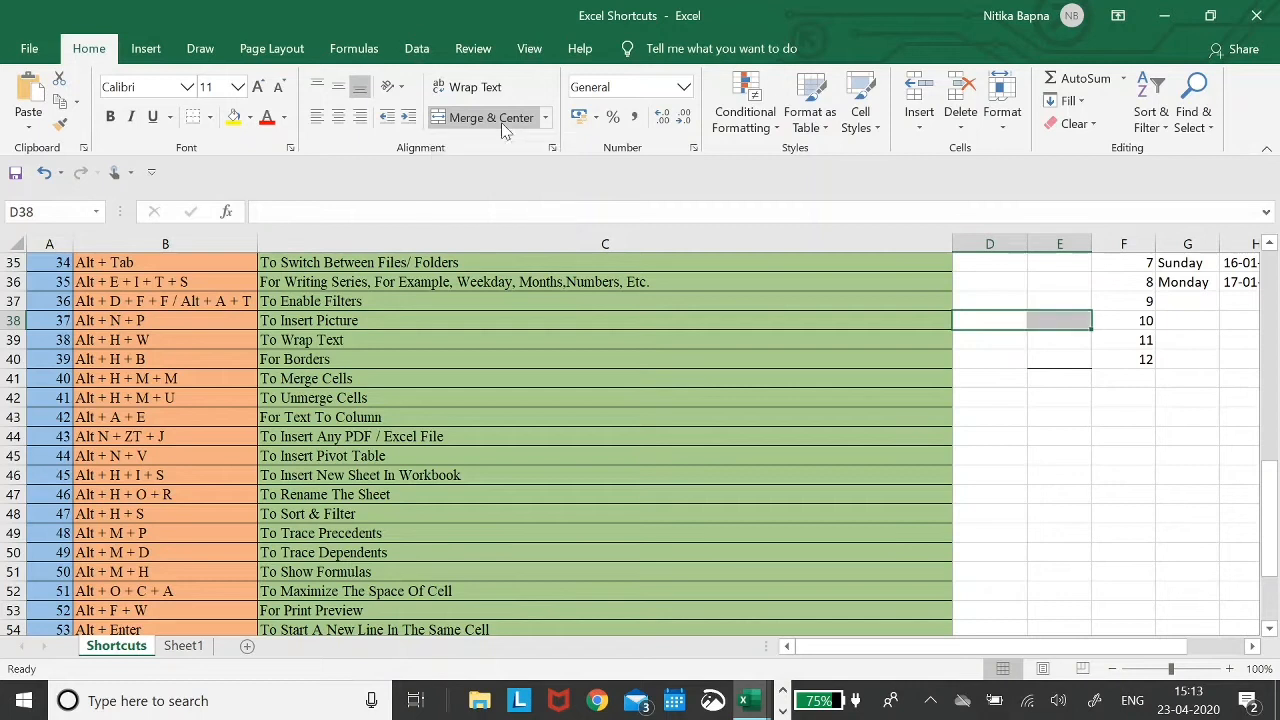
# - Step between D38 and E38 to show they are separate cells again
pyautogui.press('Left')
pyautogui.press('Right')
pyautogui.hotkey('shift', 'Right')
pyautogui.press('Down')
pyautogui.press('Up')
pyautogui.press('Right')
pyautogui.press('Left')
# - Move down to the Text To Column row at C43
pyautogui.press('Down')
pyautogui.press('Down')
pyautogui.press('Left')
pyautogui.press('Left')
pyautogui.press('Left')
pyautogui.press('Down')
pyautogui.press('Down')
pyautogui.press('Right')
pyautogui.press('Down')
pyautogui.press('Right')
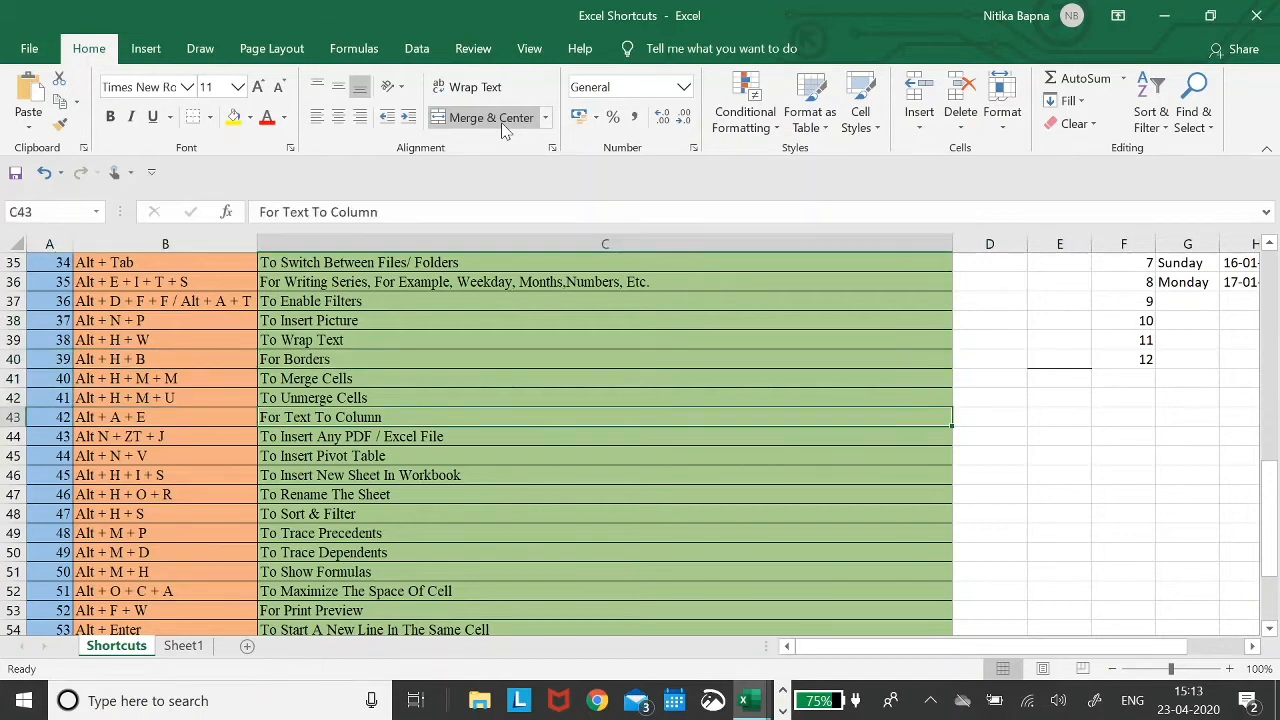
pyautogui.press('Left')
pyautogui.press('Right')
pyautogui.press('Right')
pyautogui.press('Right')
pyautogui.press('Left')
pyautogui.press('alt')
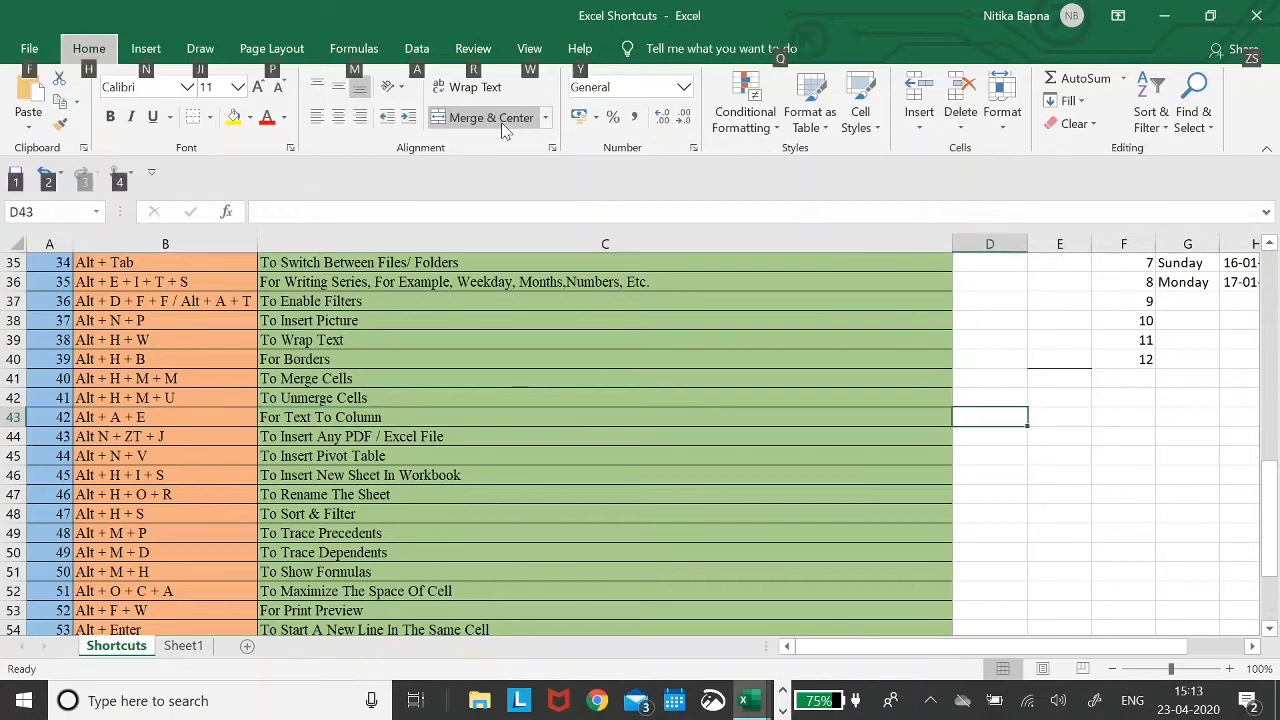
# - Select column B and open the Text to Columns wizard, dismissing the no-data warning
pyautogui.press('a')
pyautogui.press('e')
pyautogui.press('Return')
pyautogui.press('Left')
pyautogui.press('Left')
pyautogui.hotkey('ctrl', 'space')
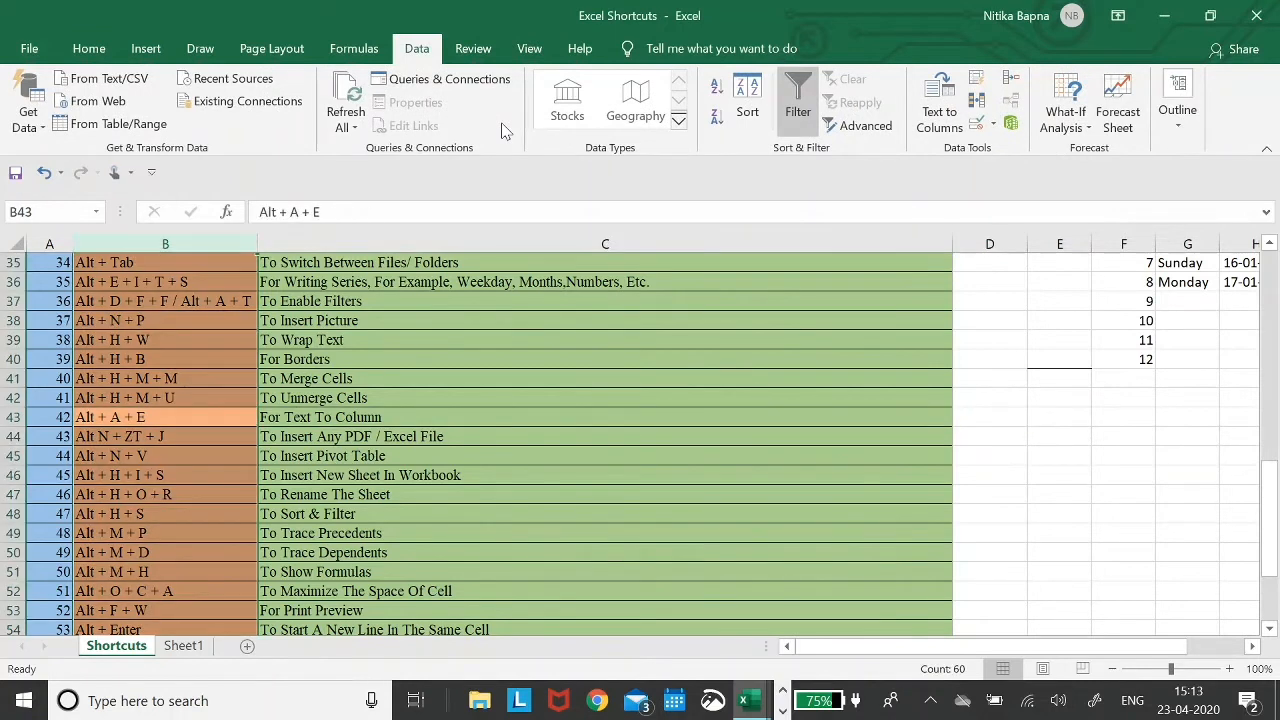
pyautogui.press('alt')
pyautogui.press('e')
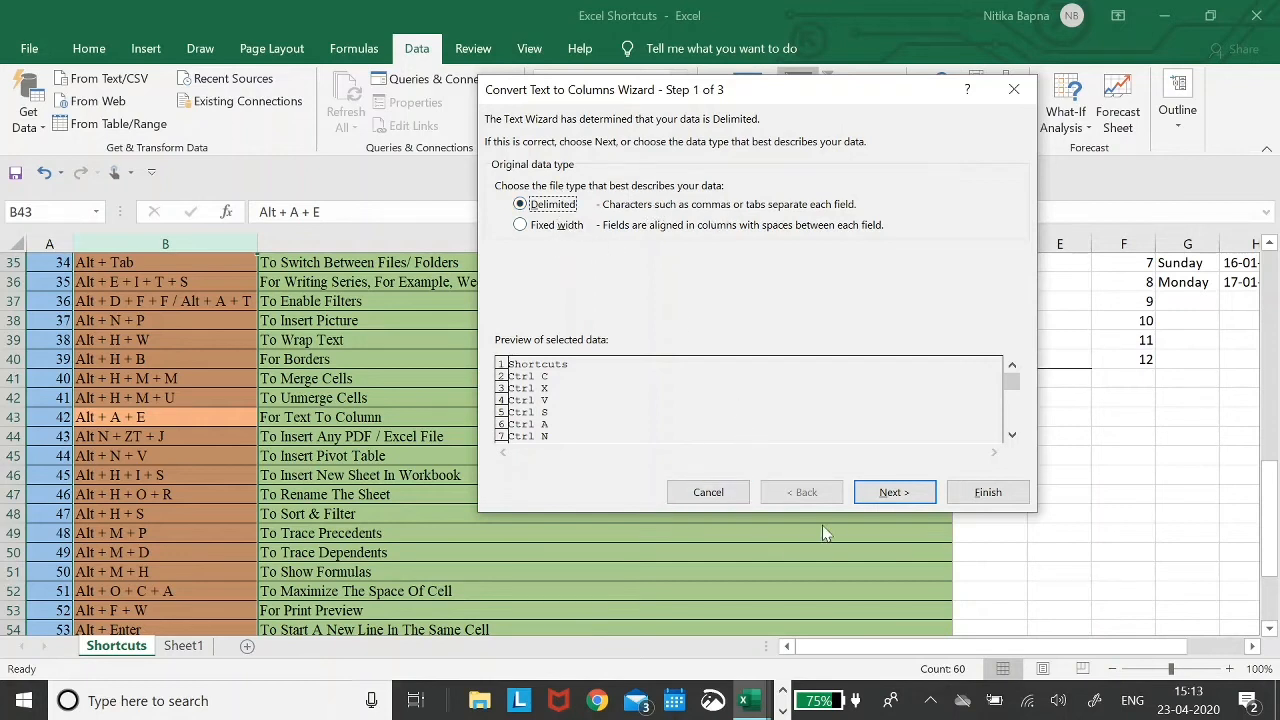
# - Choose Delimited splitting on spaces and finish the wizard
pyautogui.click(550, 228)
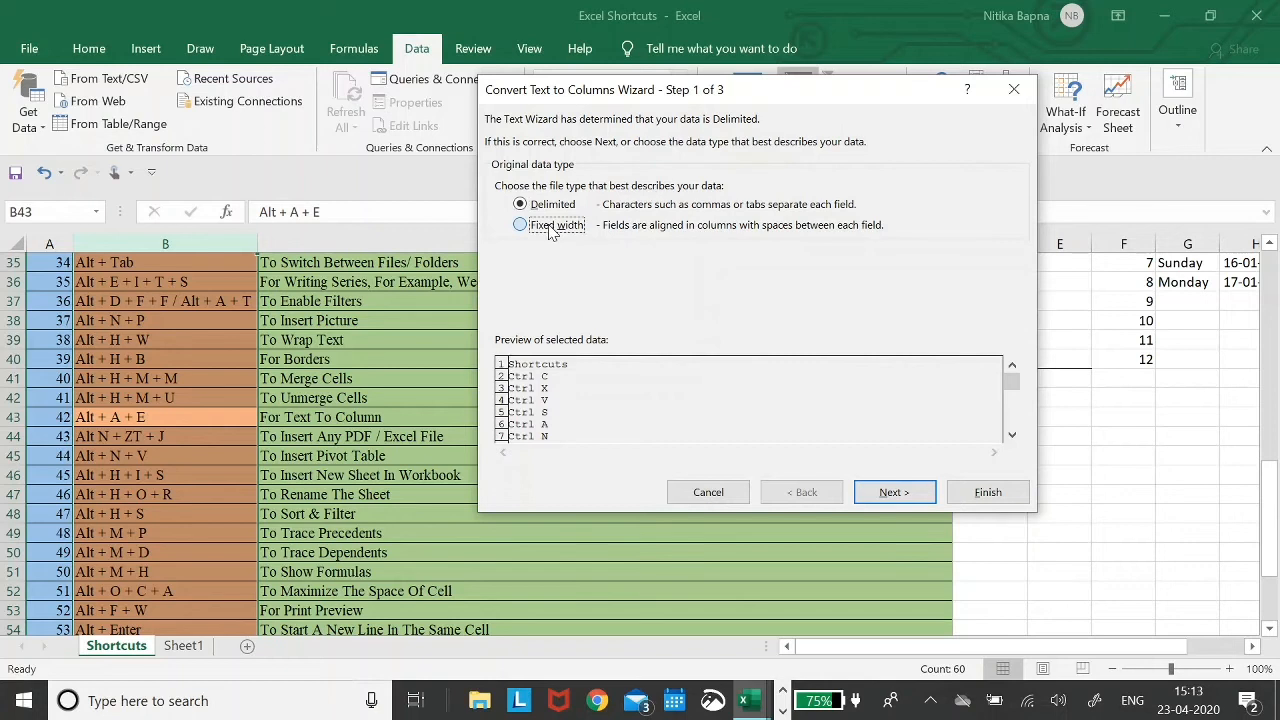
pyautogui.click(555, 205)
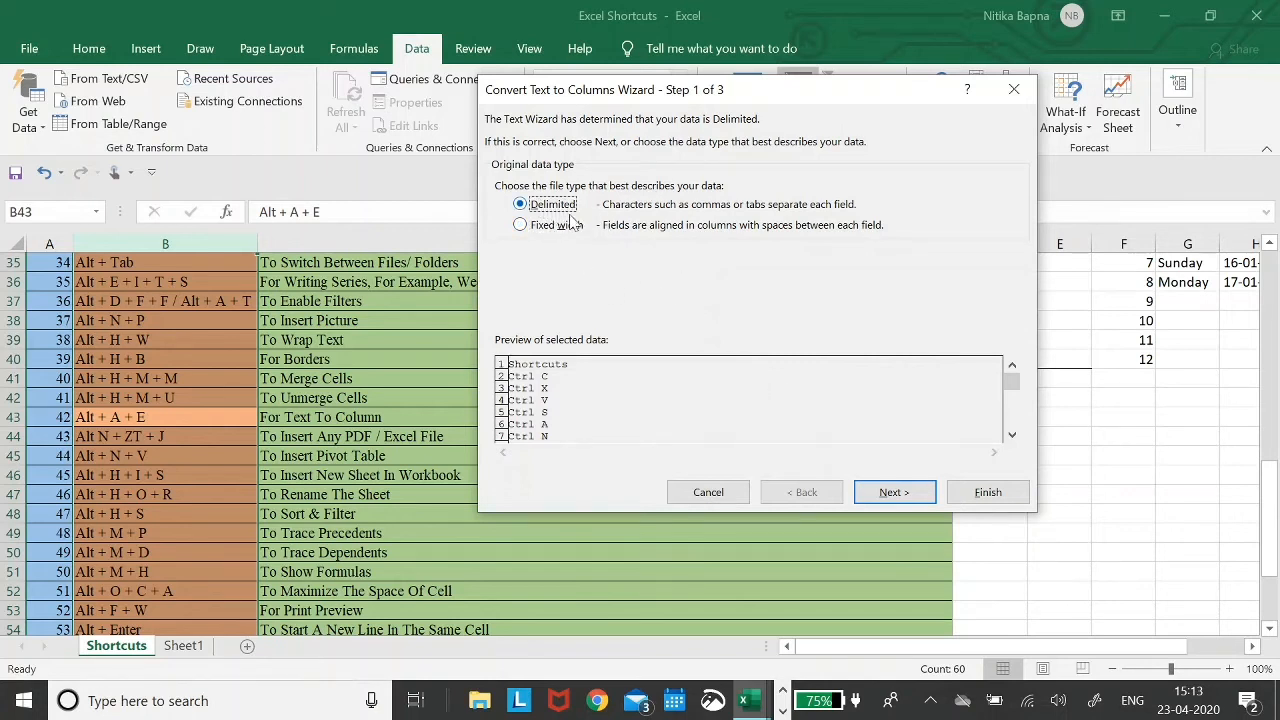
pyautogui.click(892, 491)
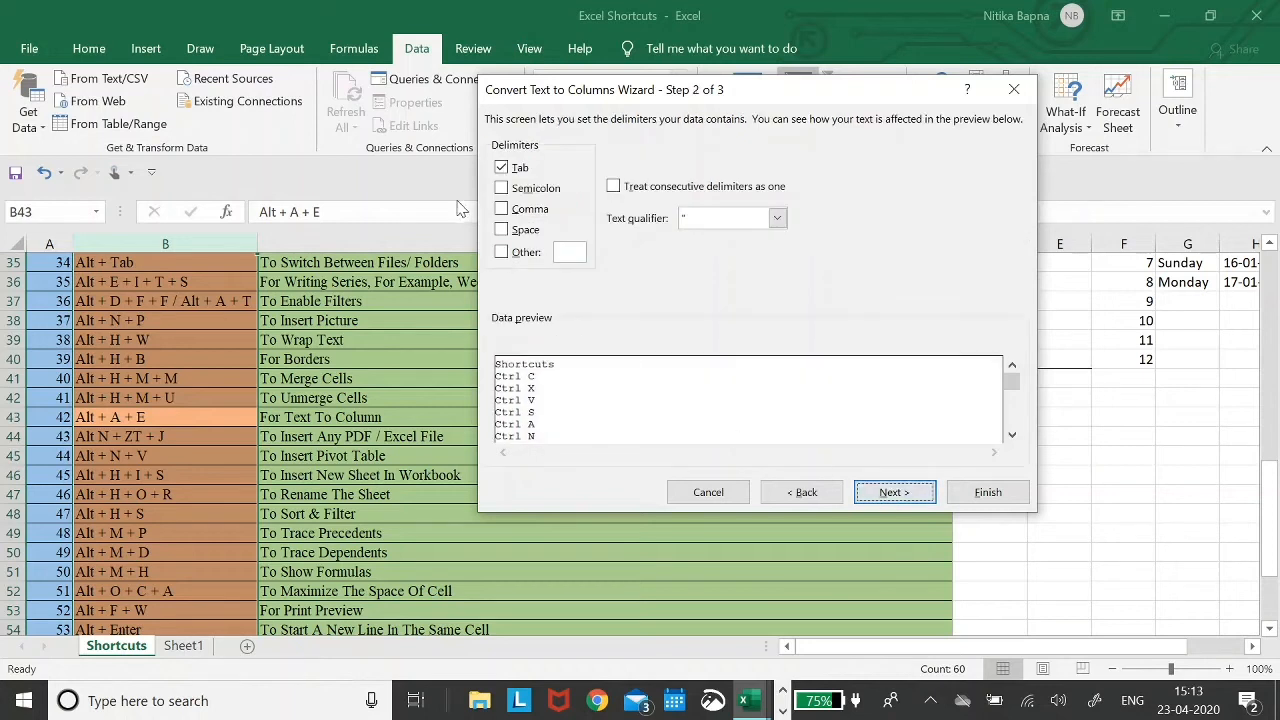
pyautogui.click(503, 231)
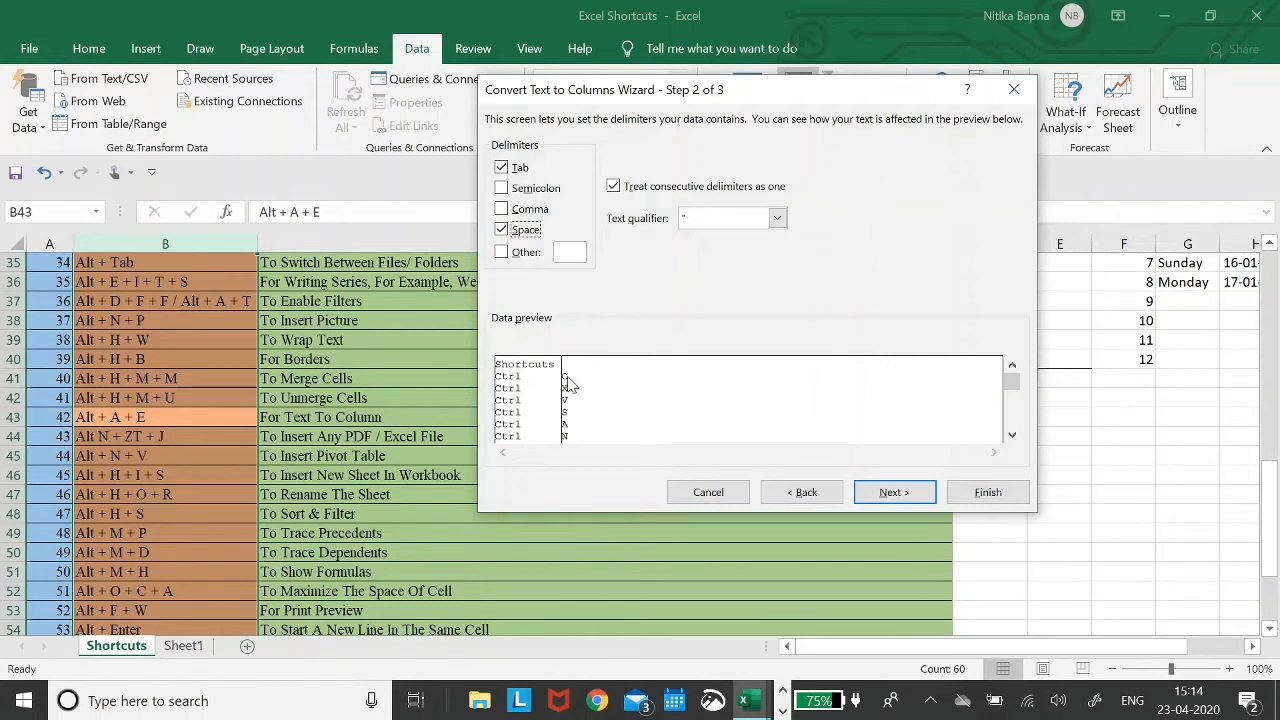
pyautogui.click(882, 500)
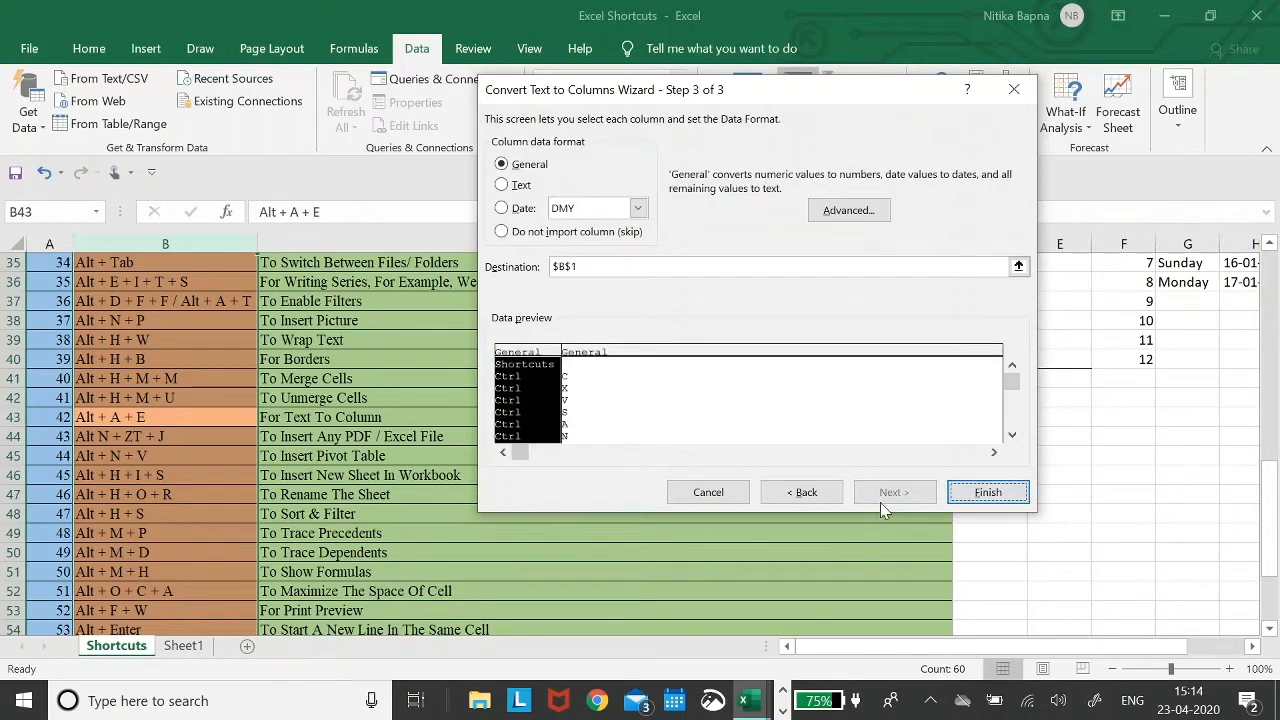
pyautogui.click(996, 491)
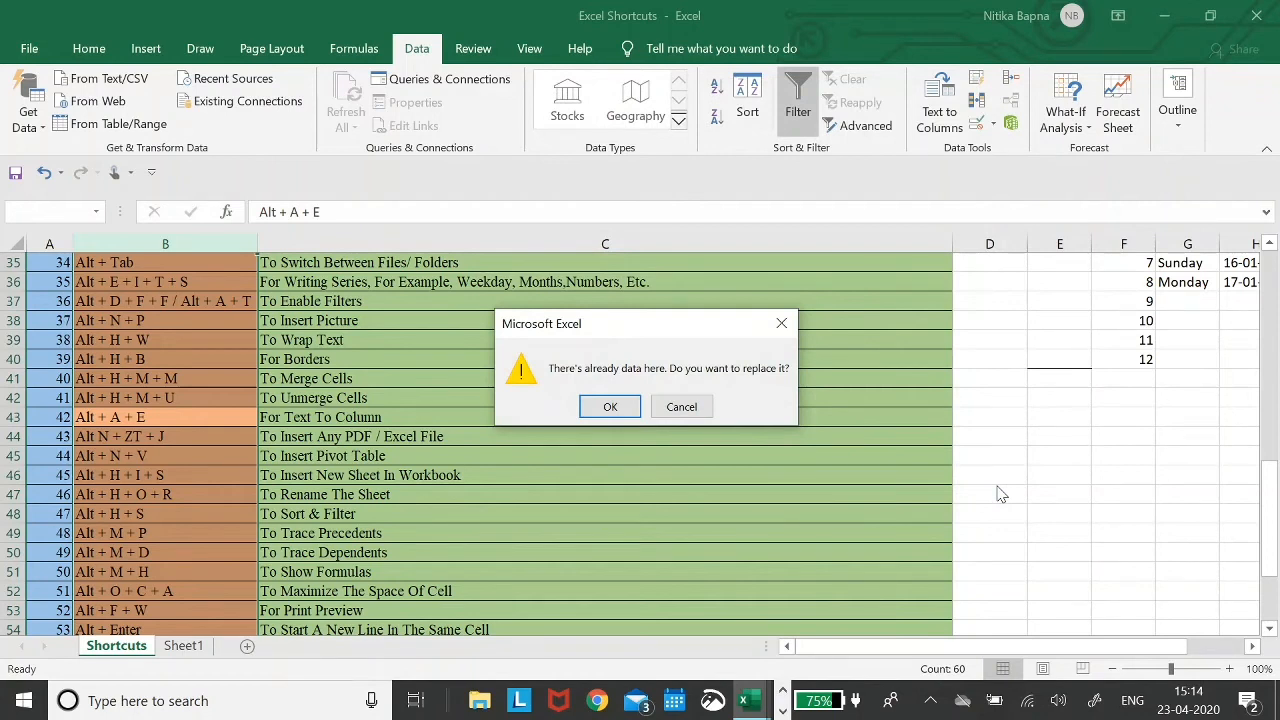
# - Confirm replacing the existing data and check the split values in B2 and C2
pyautogui.press('Return')
pyautogui.press('Up')
pyautogui.press('Up')
pyautogui.press('Up')
pyautogui.press('Up')
pyautogui.press('Up')
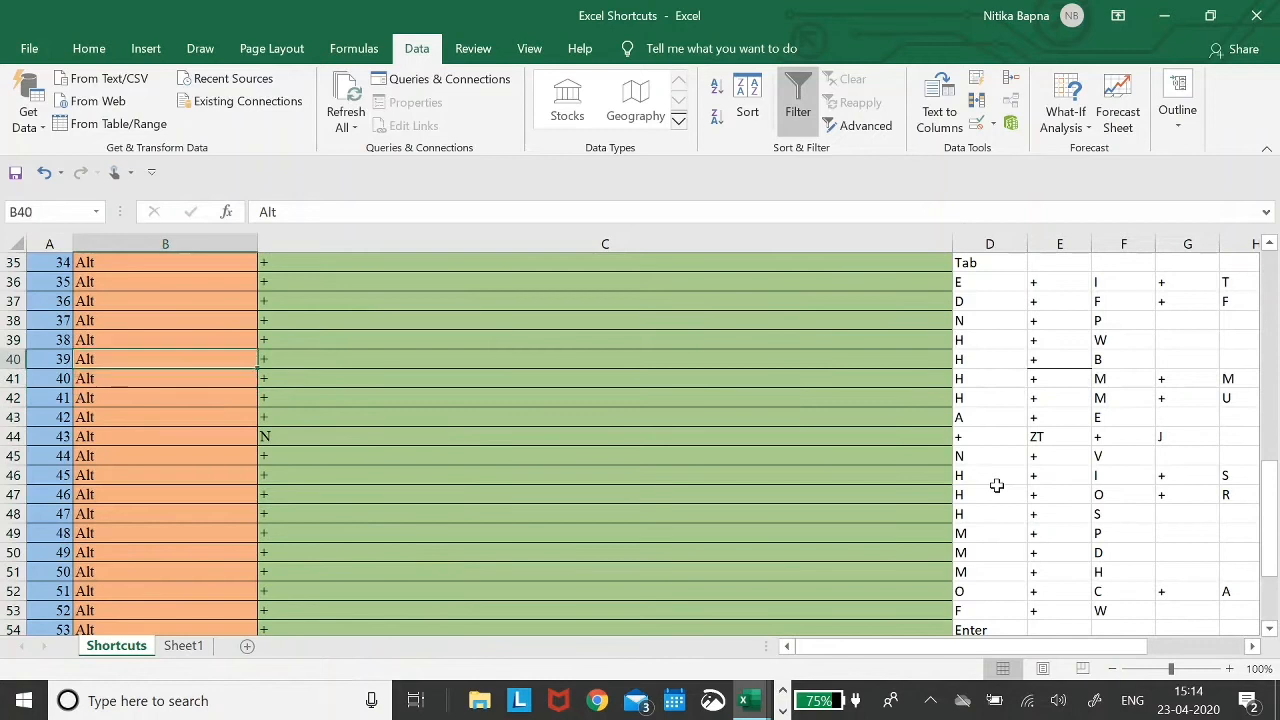
pyautogui.hotkey('ctrl', 'Up')
pyautogui.press('Down')
pyautogui.press('Right')
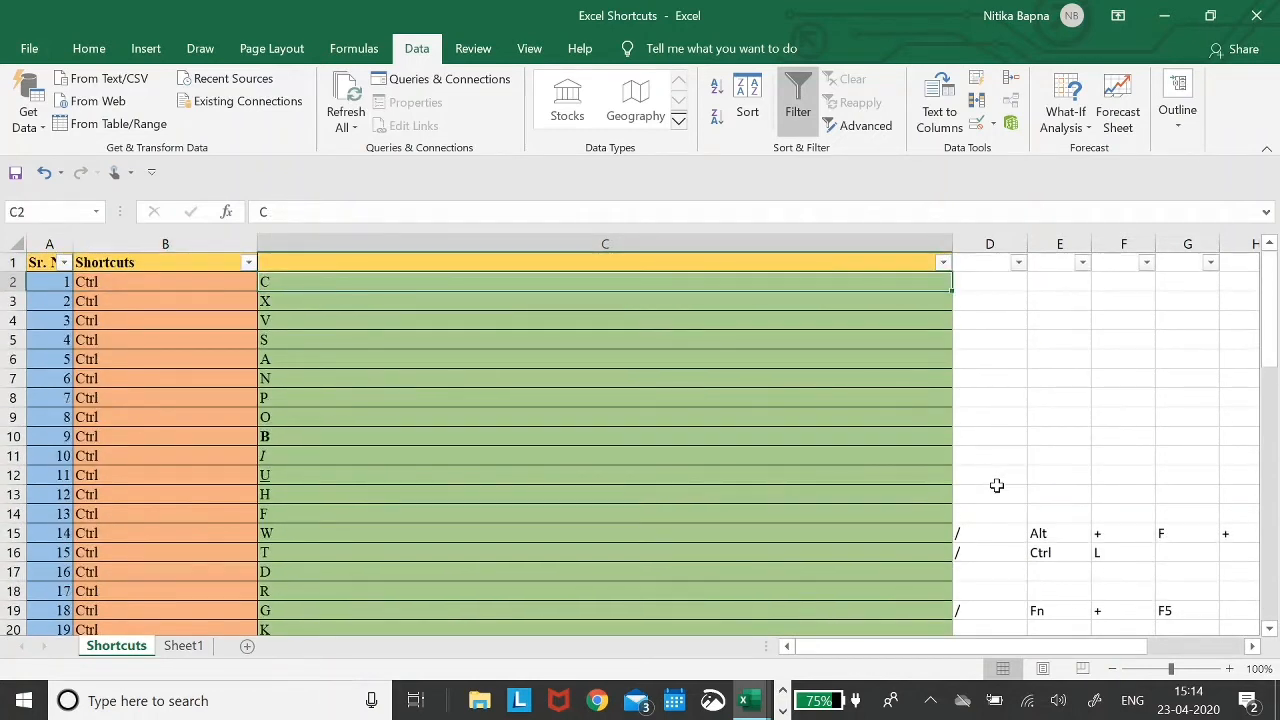
pyautogui.press('Left')
# - Scroll across the sheet to review the split shortcut columns
pyautogui.scroll(-2, 997, 485)
pyautogui.hscroll(1, 997, 485)
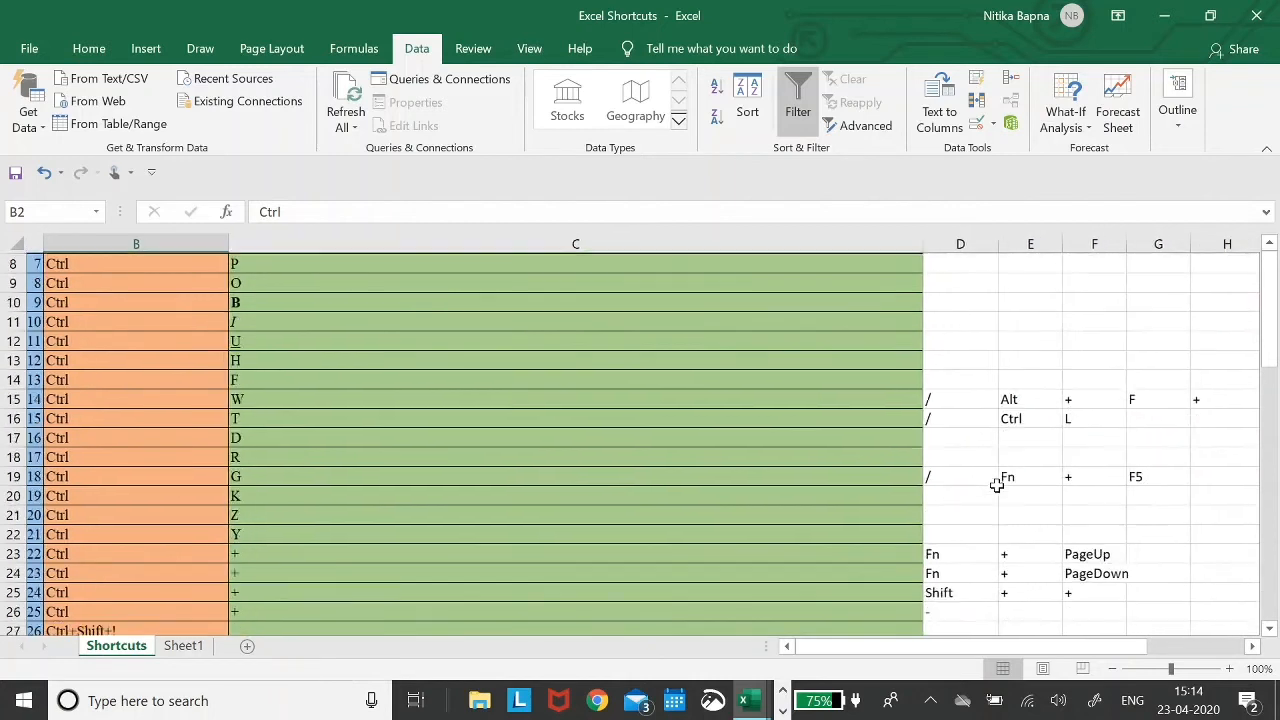
pyautogui.scroll(-2, 997, 485)
pyautogui.hscroll(1, 997, 485)
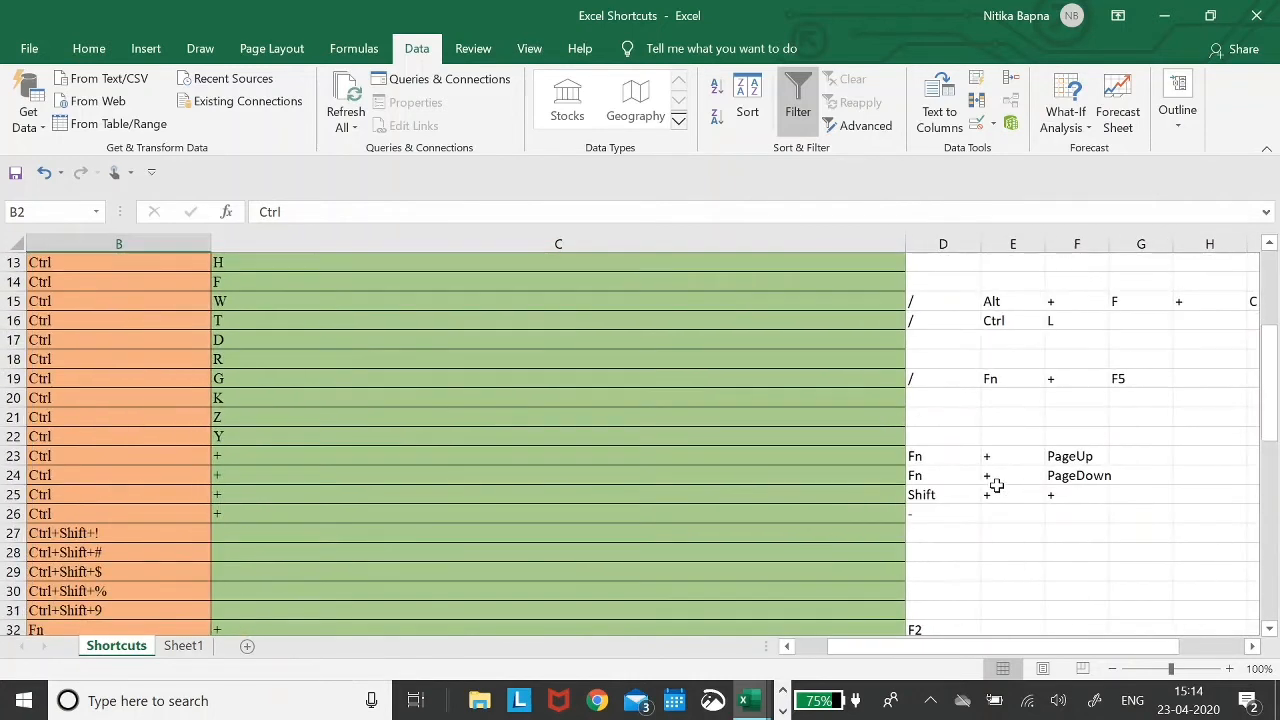
pyautogui.hscroll(2, 997, 485)
pyautogui.hscroll(-2, 997, 485)
pyautogui.scroll(4, 997, 485)
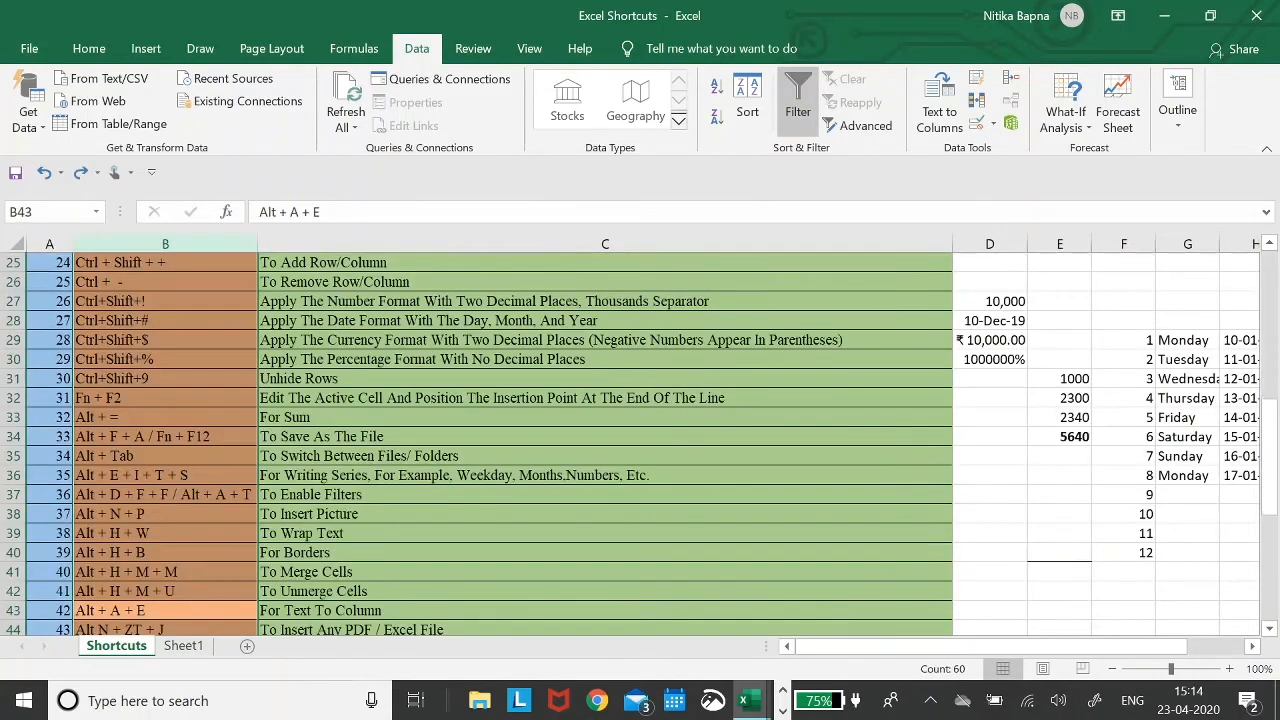
pyautogui.press('Up')
pyautogui.press('Up')
pyautogui.press('Right')
pyautogui.press('Down')
pyautogui.press('Down')
pyautogui.scroll(-3, 997, 485)
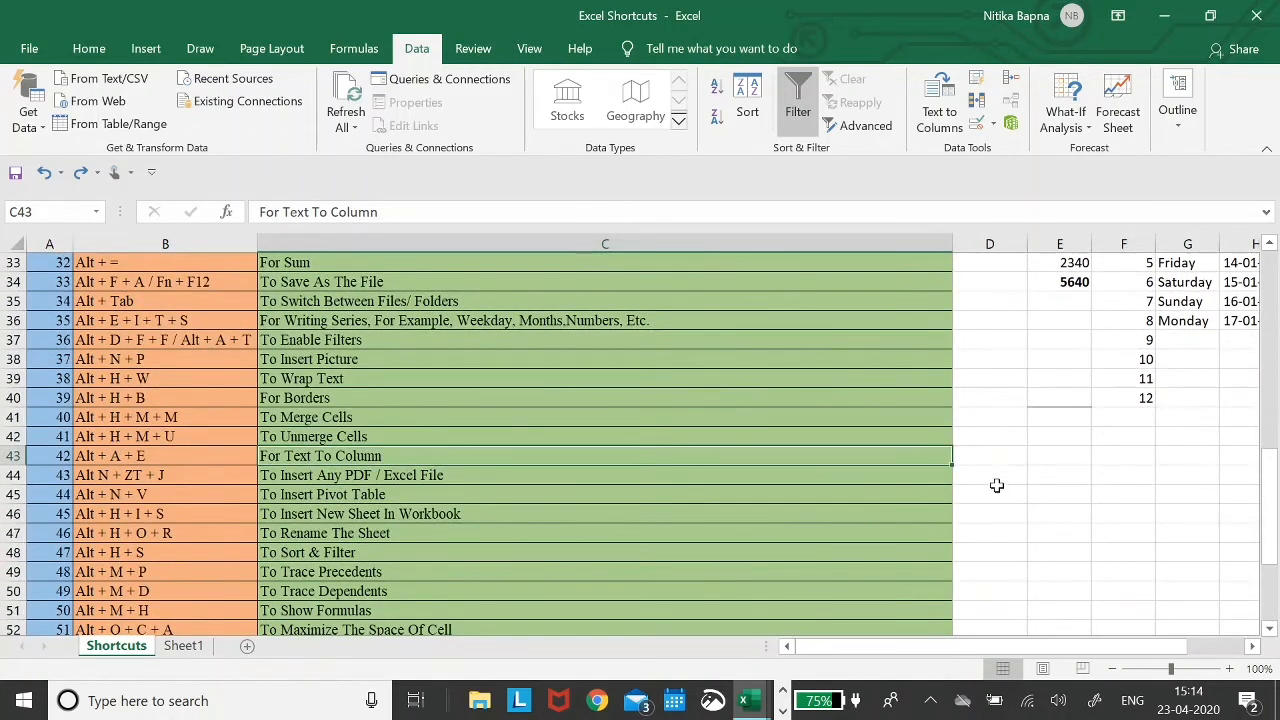
pyautogui.press('Left')
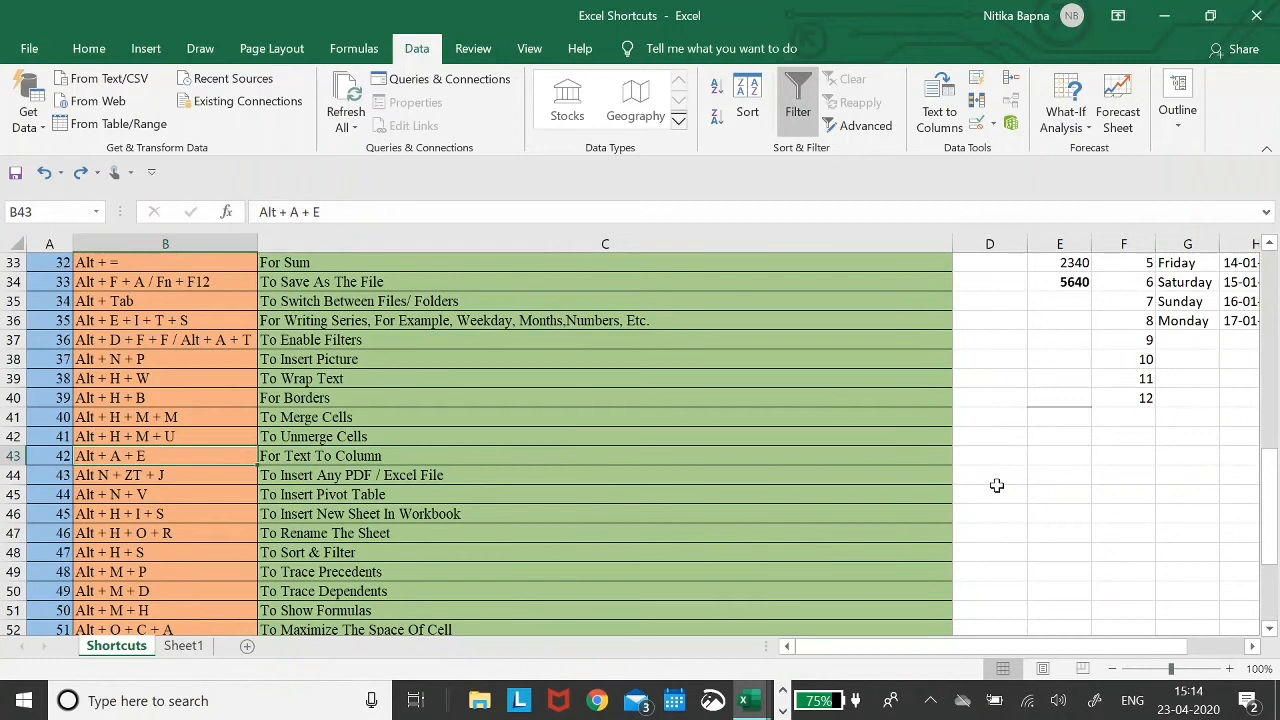
pyautogui.press('Right')
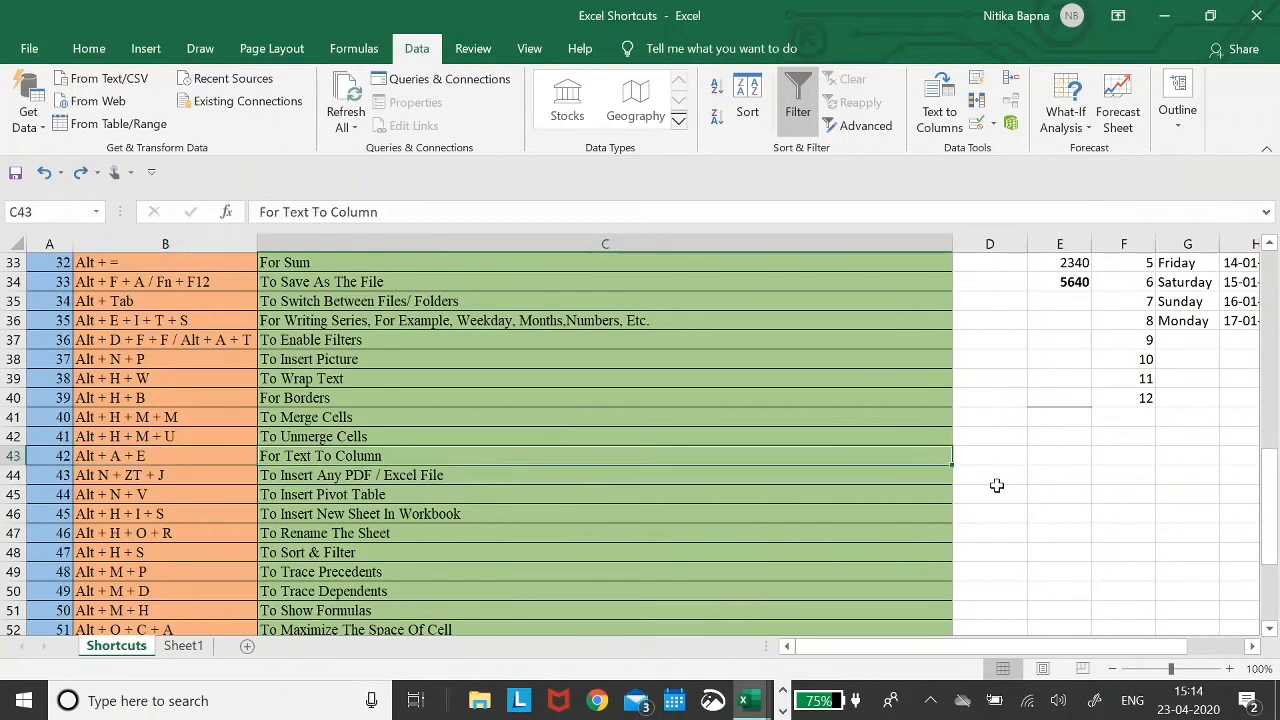
pyautogui.press('Down')
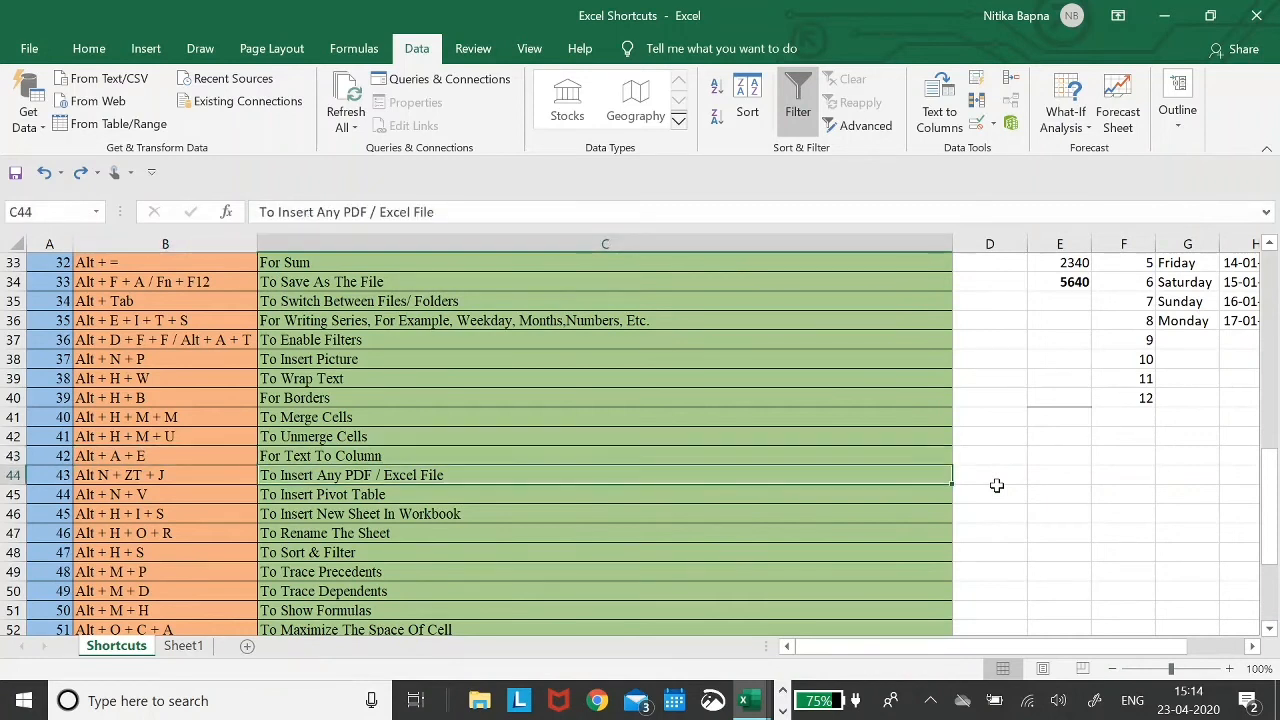
pyautogui.press('Left')
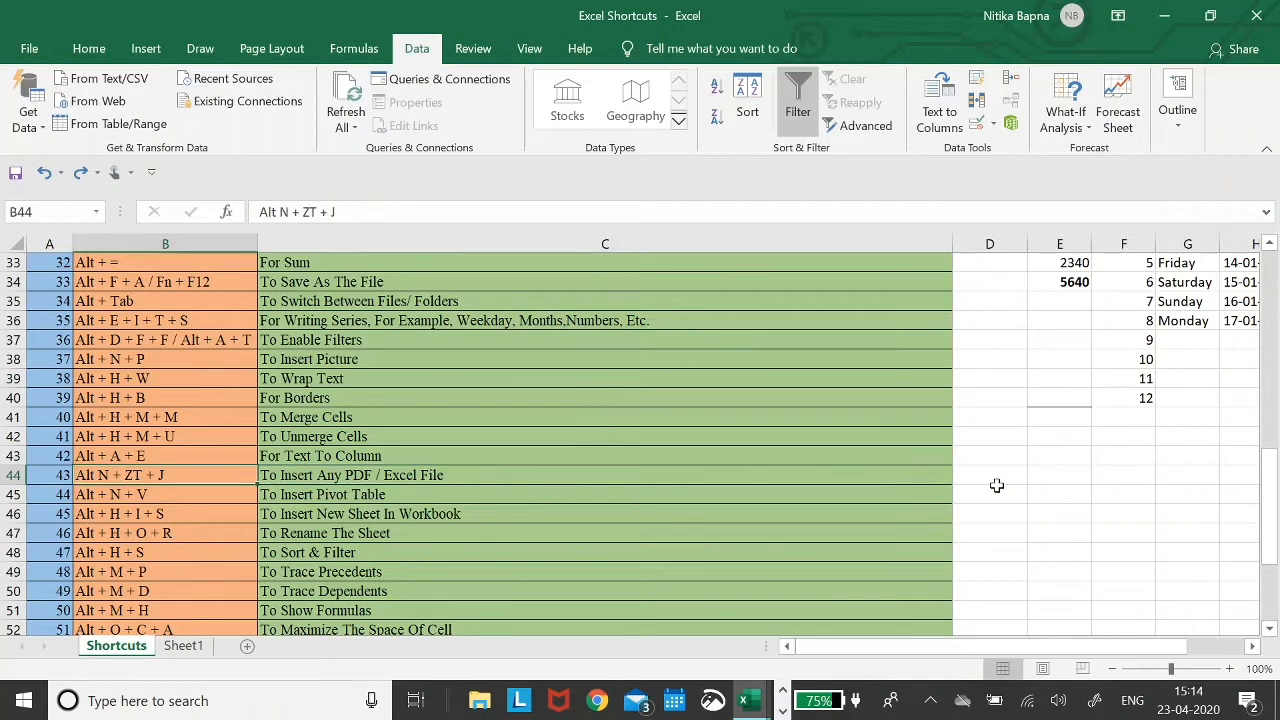
pyautogui.press('Right')
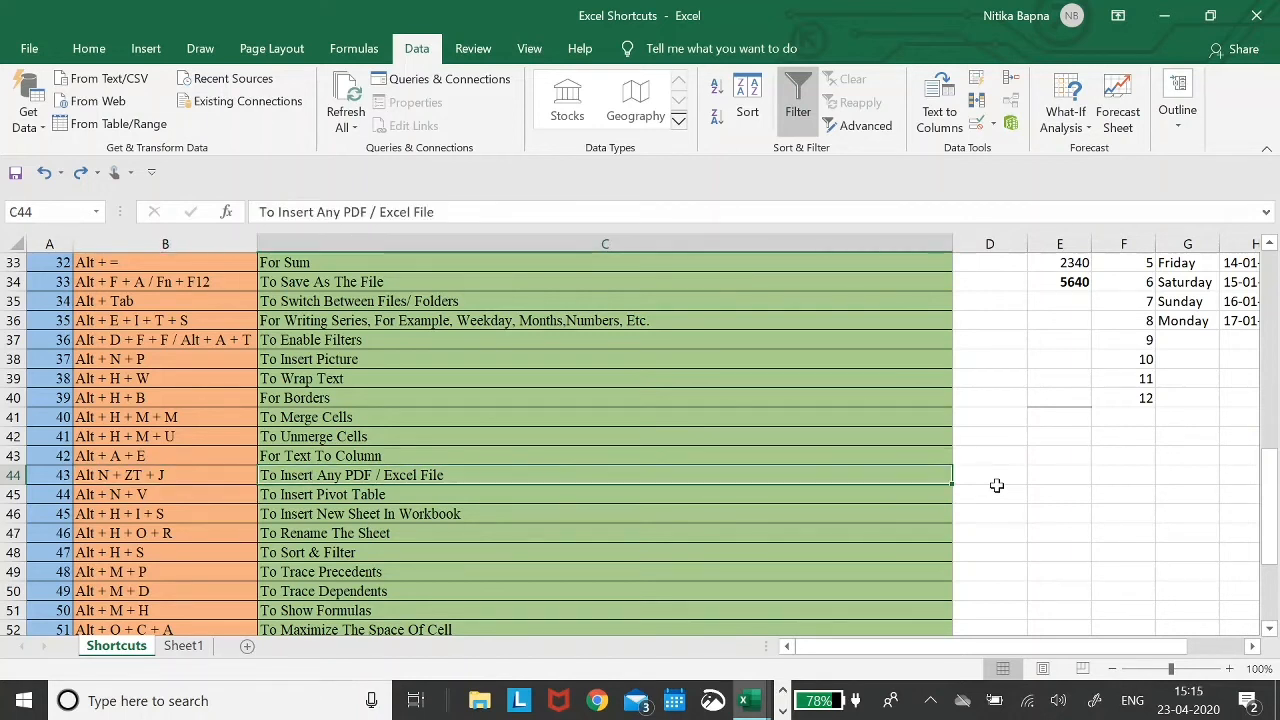
# - Insert a Package object at cell D44 using the Alt N Z T J object command
pyautogui.click(997, 485)
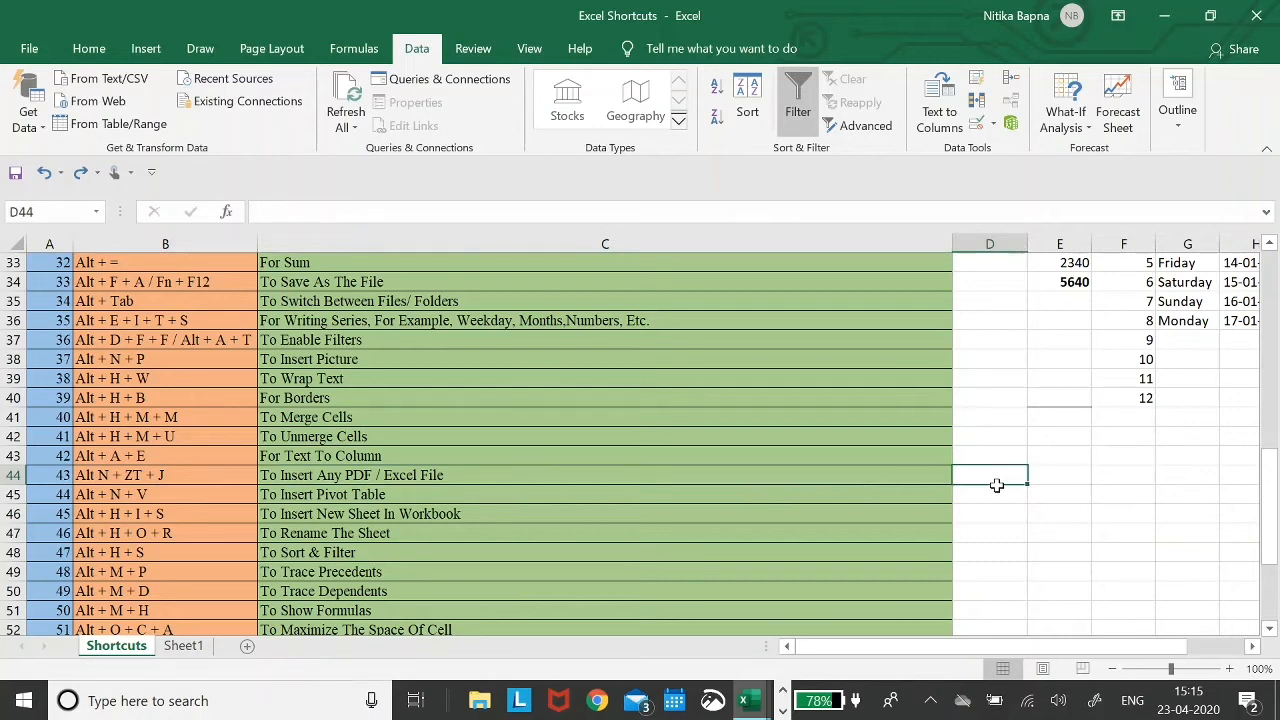
pyautogui.press('alt')
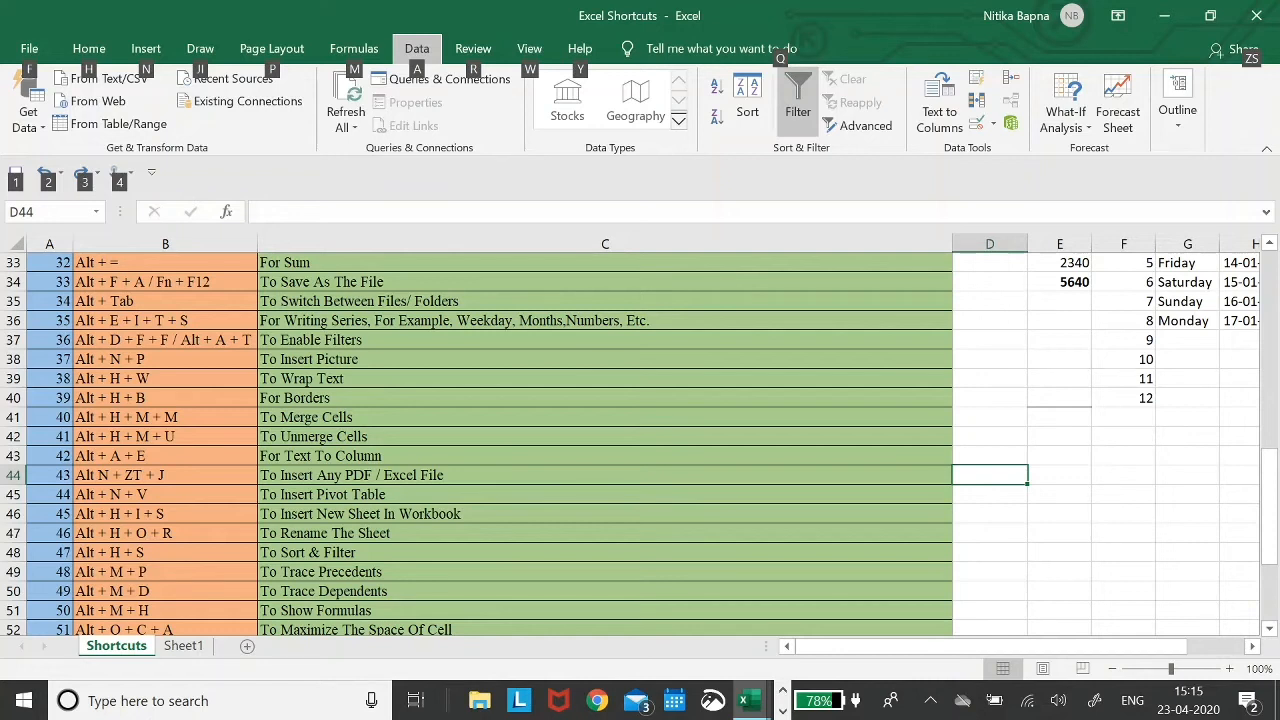
pyautogui.press('Escape')
pyautogui.press('n')
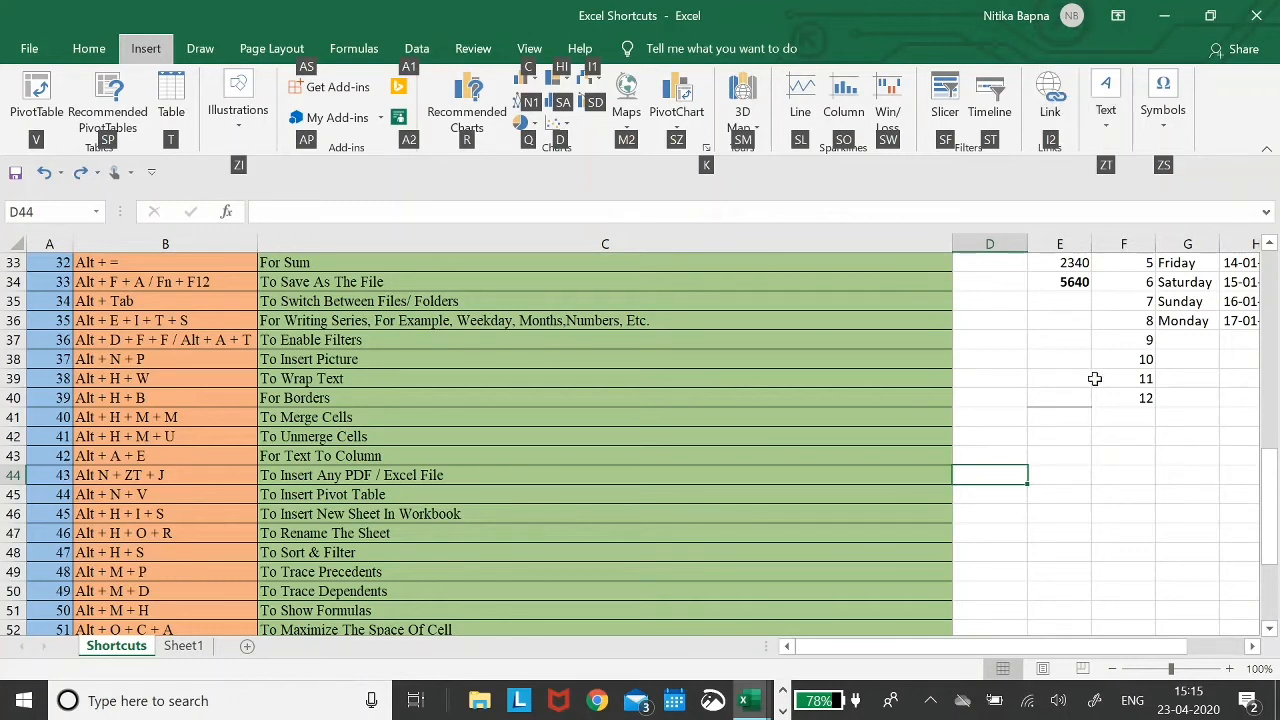
pyautogui.press('z')
pyautogui.press('t')
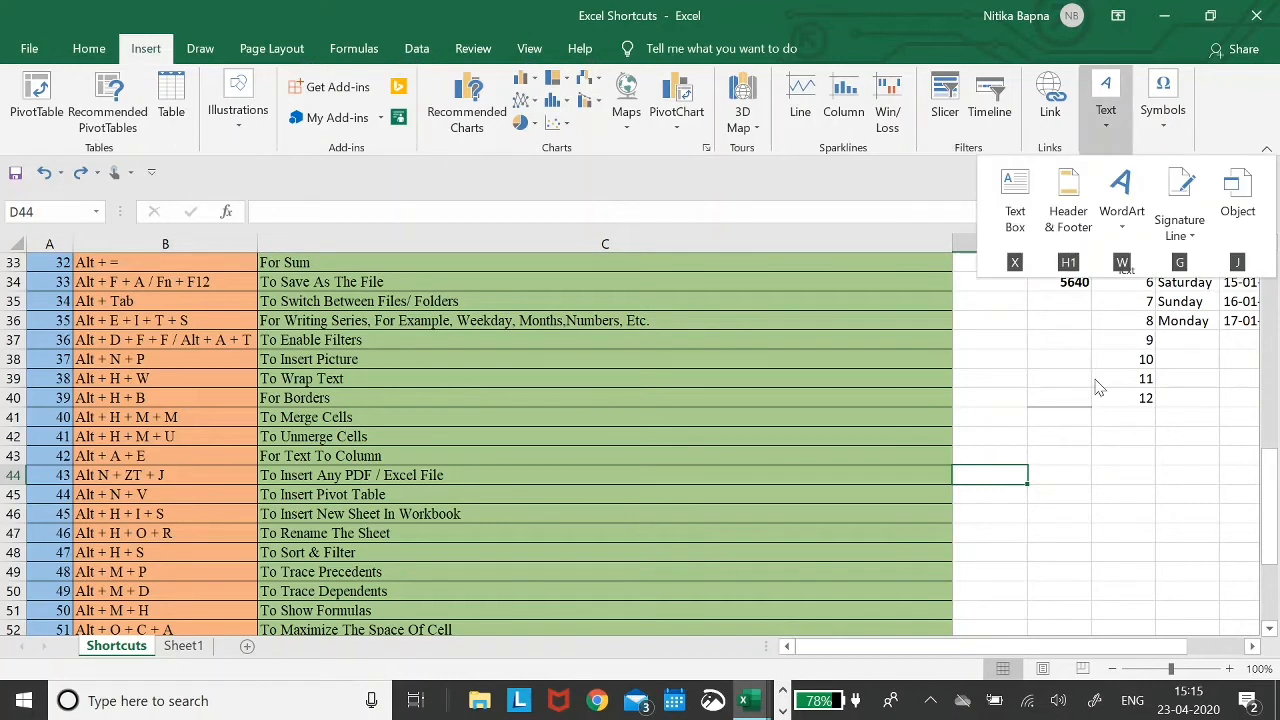
pyautogui.press('j')
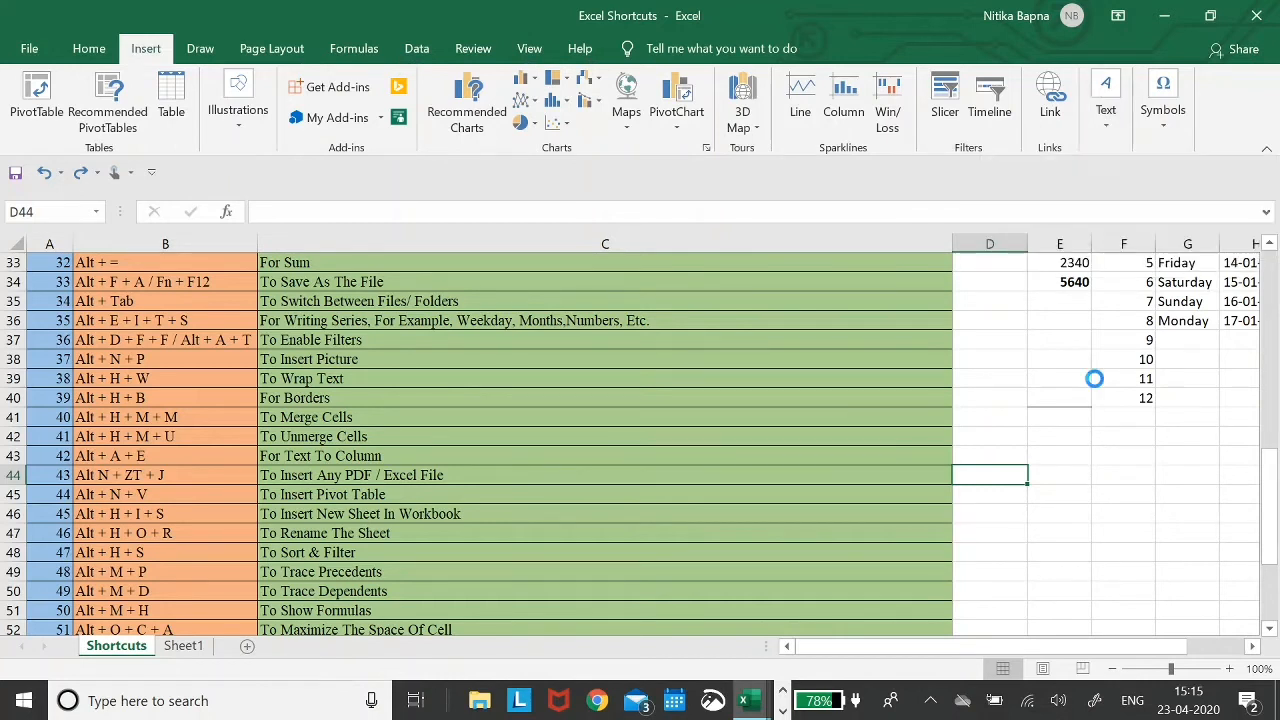
pyautogui.click(608, 204)
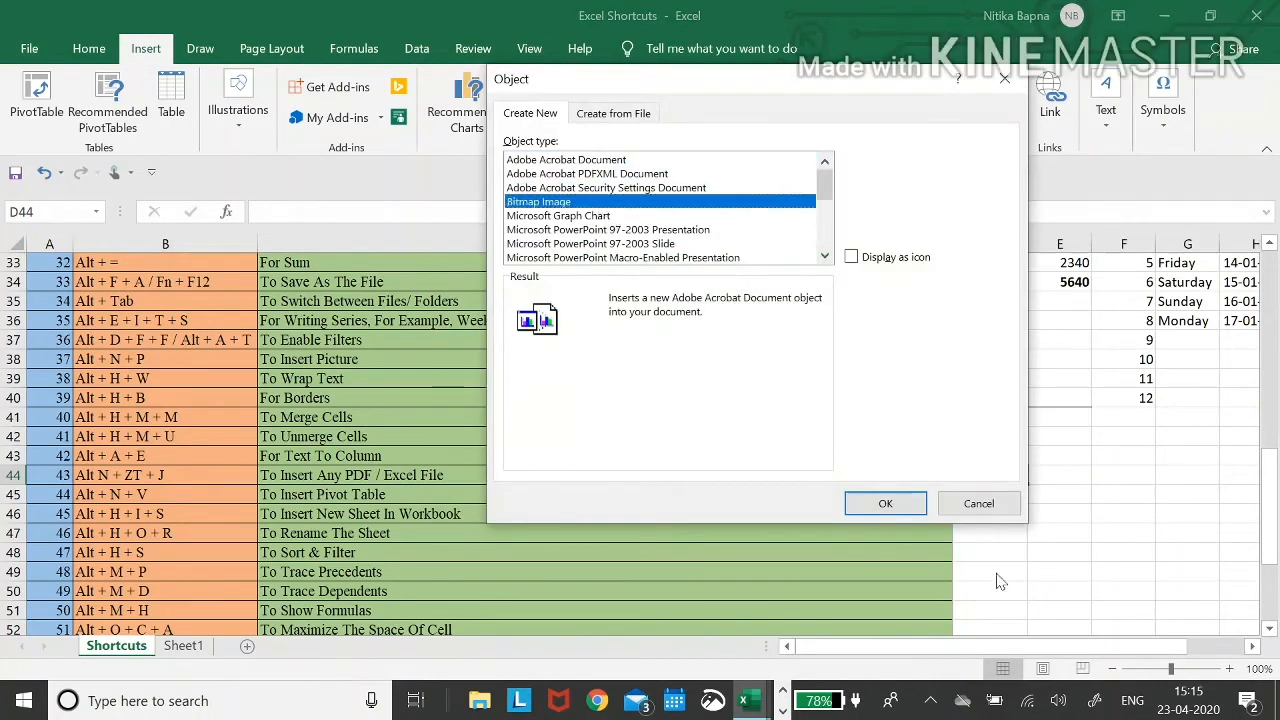
pyautogui.press('Down')
pyautogui.press('Down')
pyautogui.press('Down')
pyautogui.press('Down')
pyautogui.press('Down')
pyautogui.press('Down')
pyautogui.press('Down')
pyautogui.press('Down')
pyautogui.press('Down')
pyautogui.press('Down')
pyautogui.press('Down')
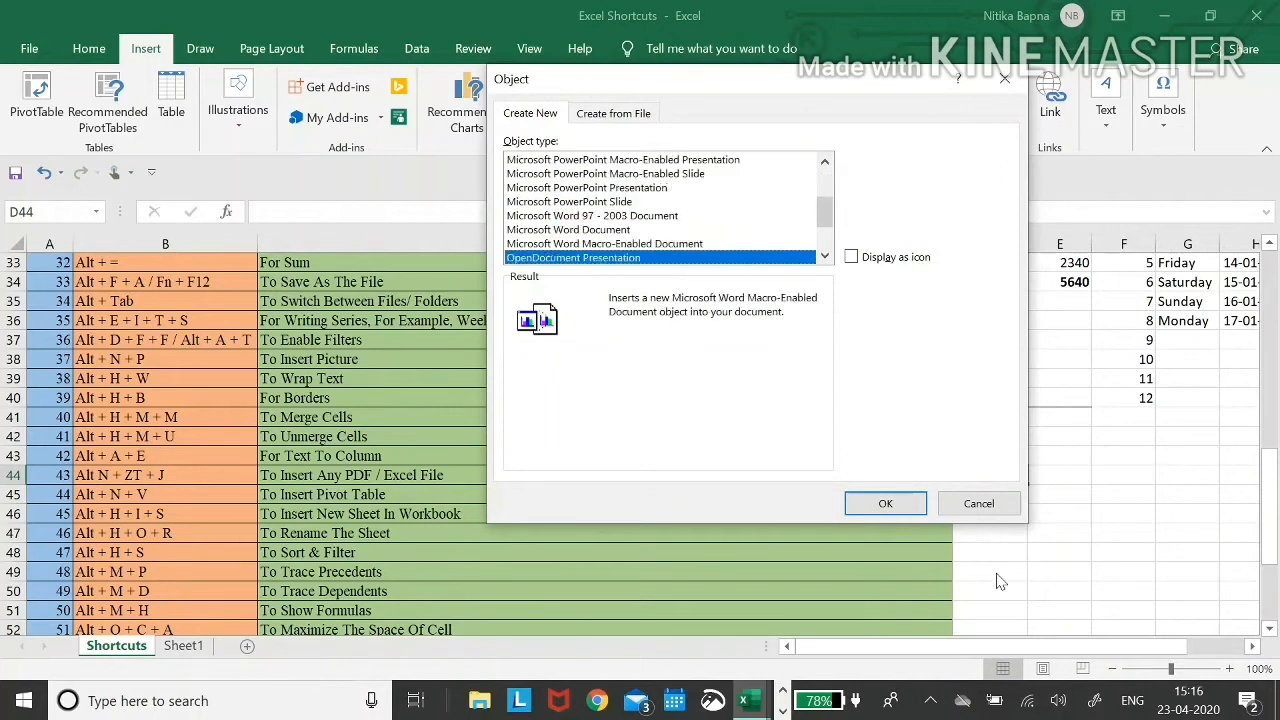
pyautogui.press('Down')
pyautogui.press('Down')
pyautogui.press('Down')
pyautogui.press('Down')
pyautogui.press('Down')
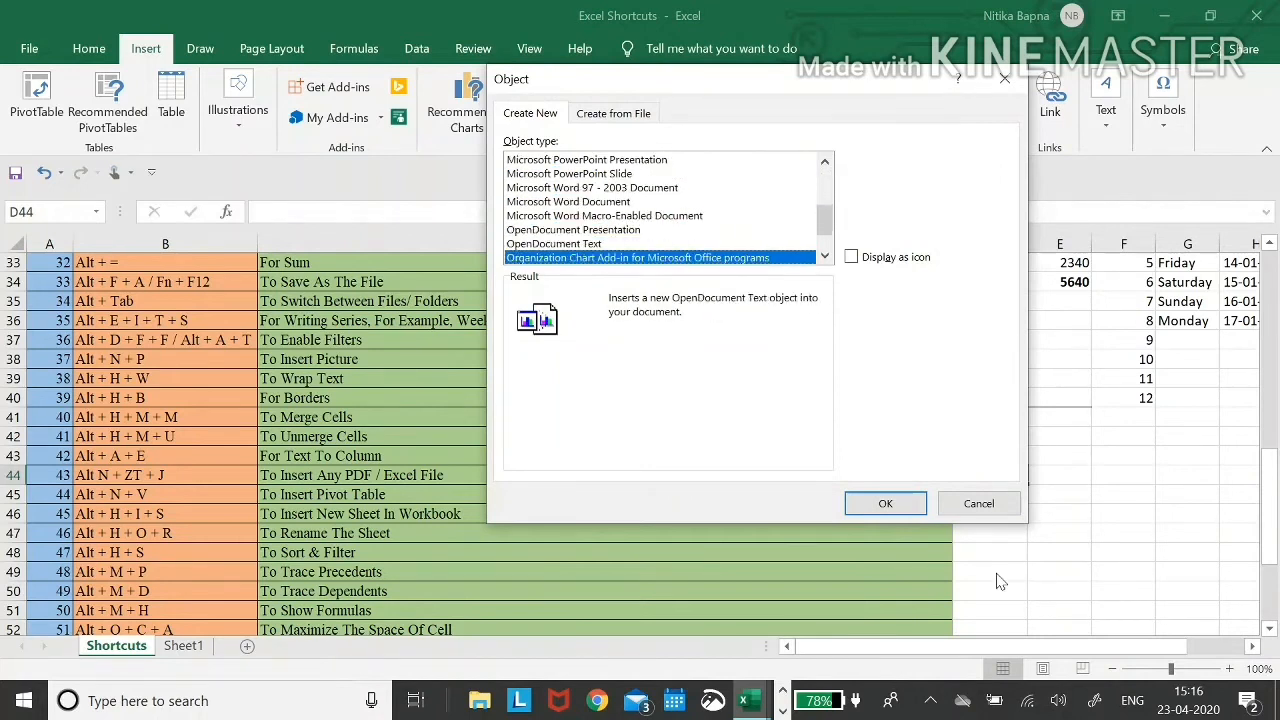
pyautogui.press('Up')
pyautogui.press('Up')
pyautogui.press('Return')
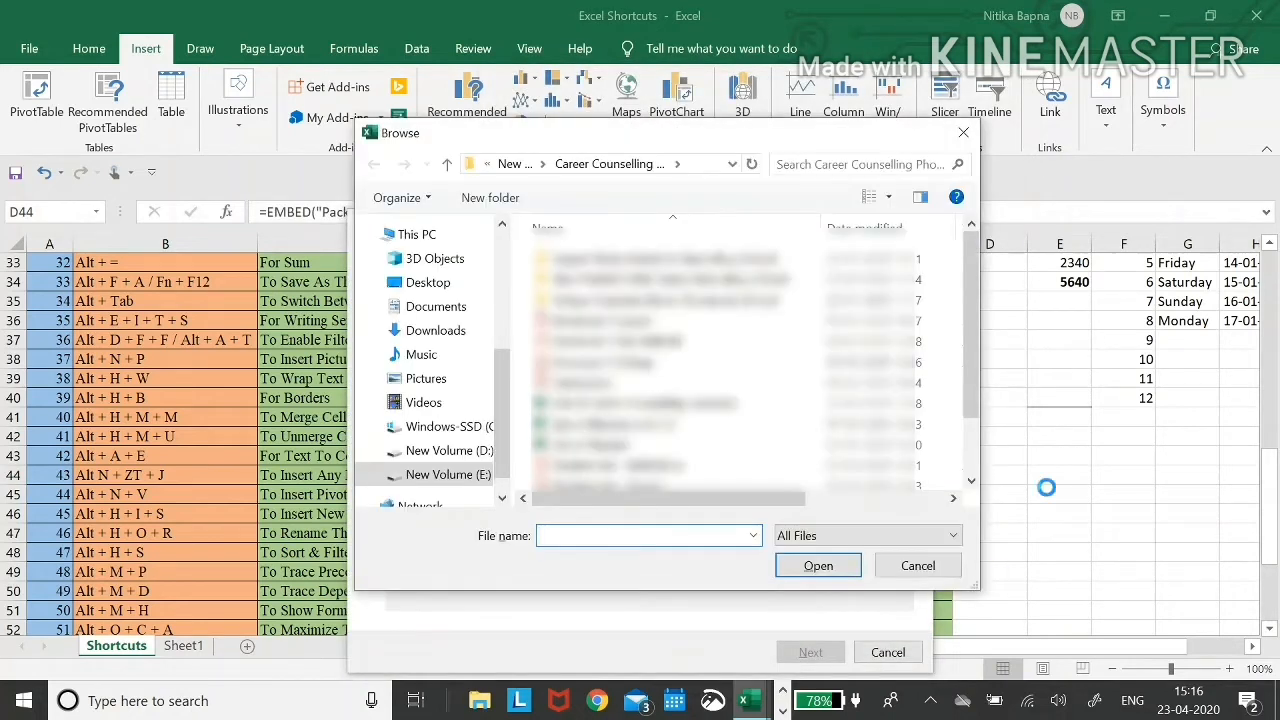
# - Package Declaration.pdf into the sheet, then open the embedded icon to verify it and close Acrobat
pyautogui.doubleClick(634, 382)
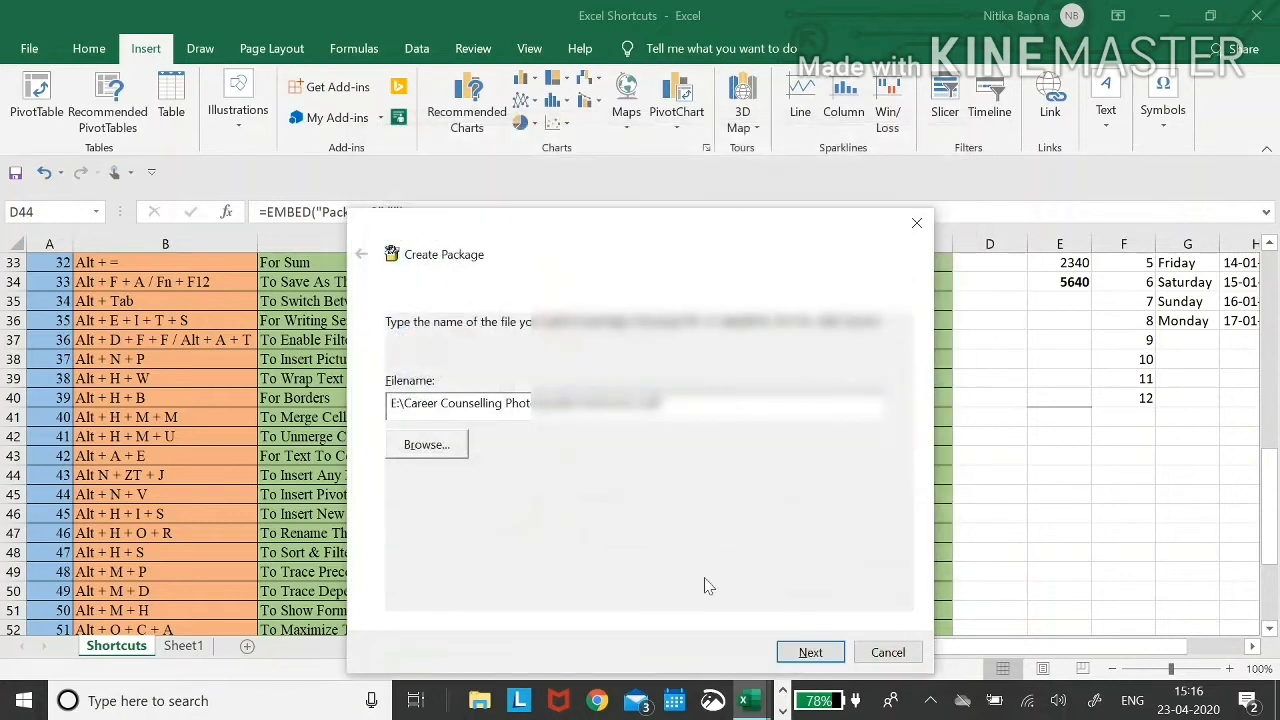
pyautogui.click(810, 652)
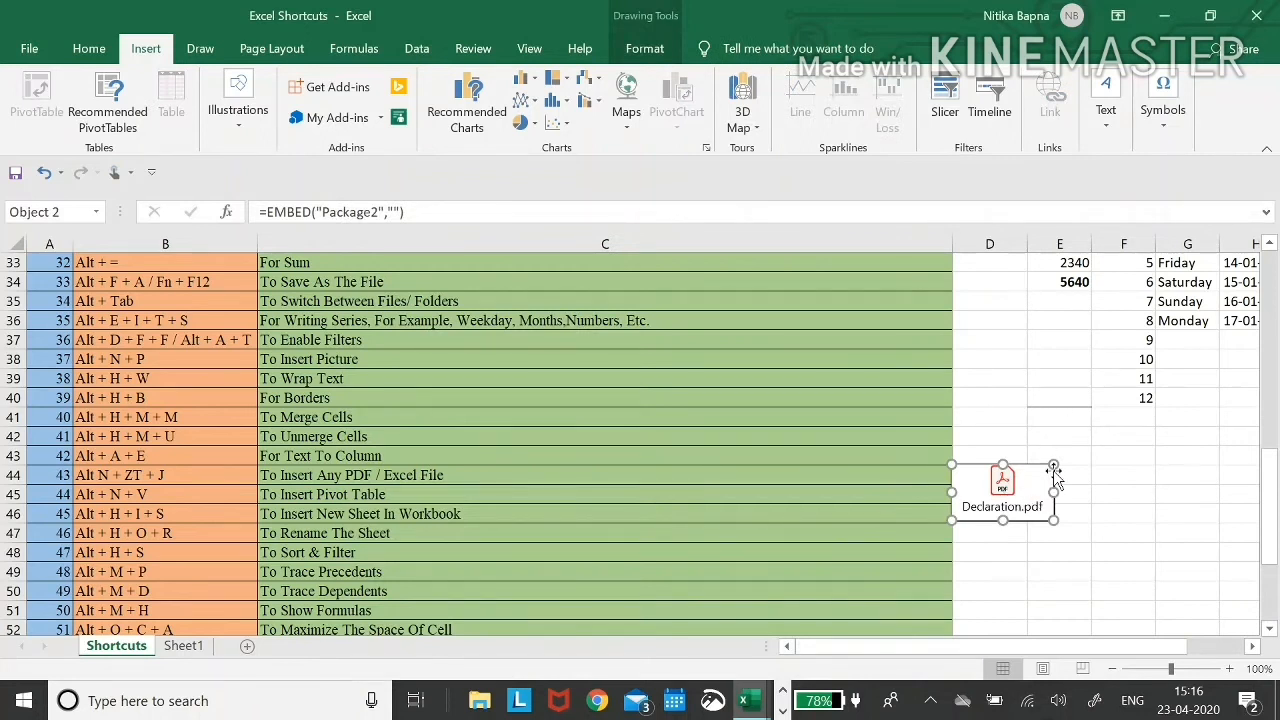
pyautogui.doubleClick(1003, 484)
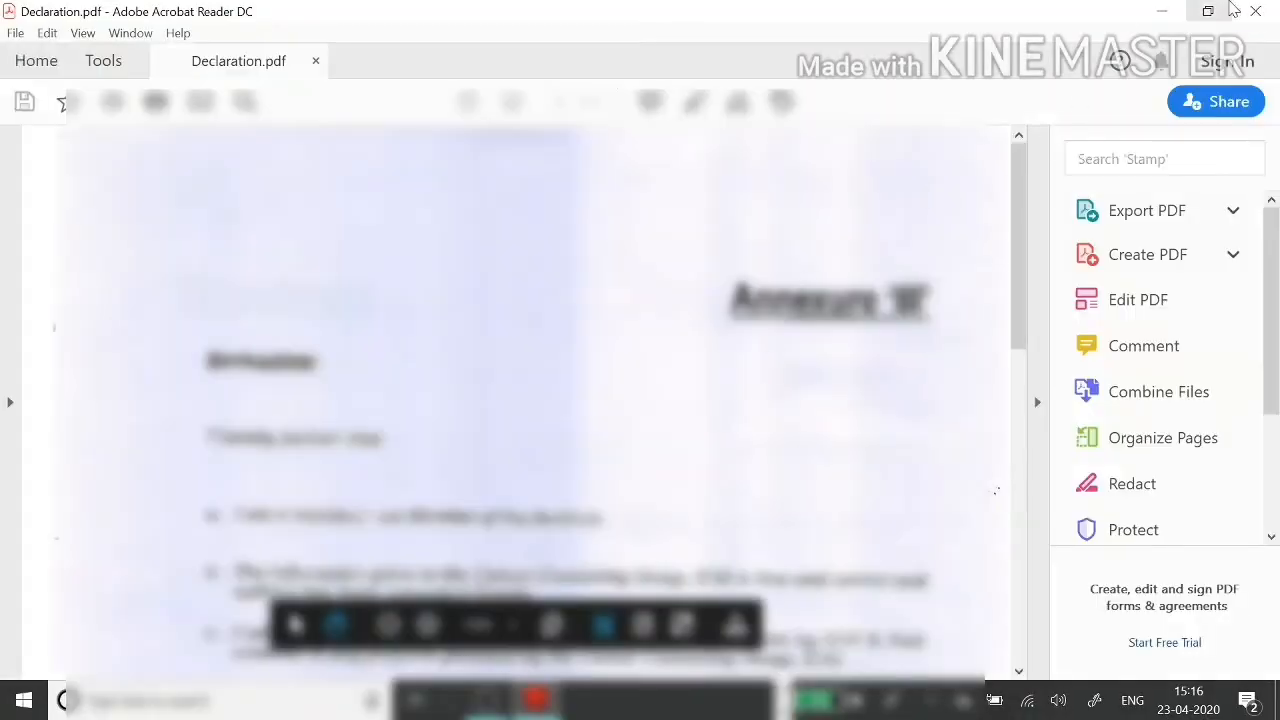
pyautogui.click(1256, 11)
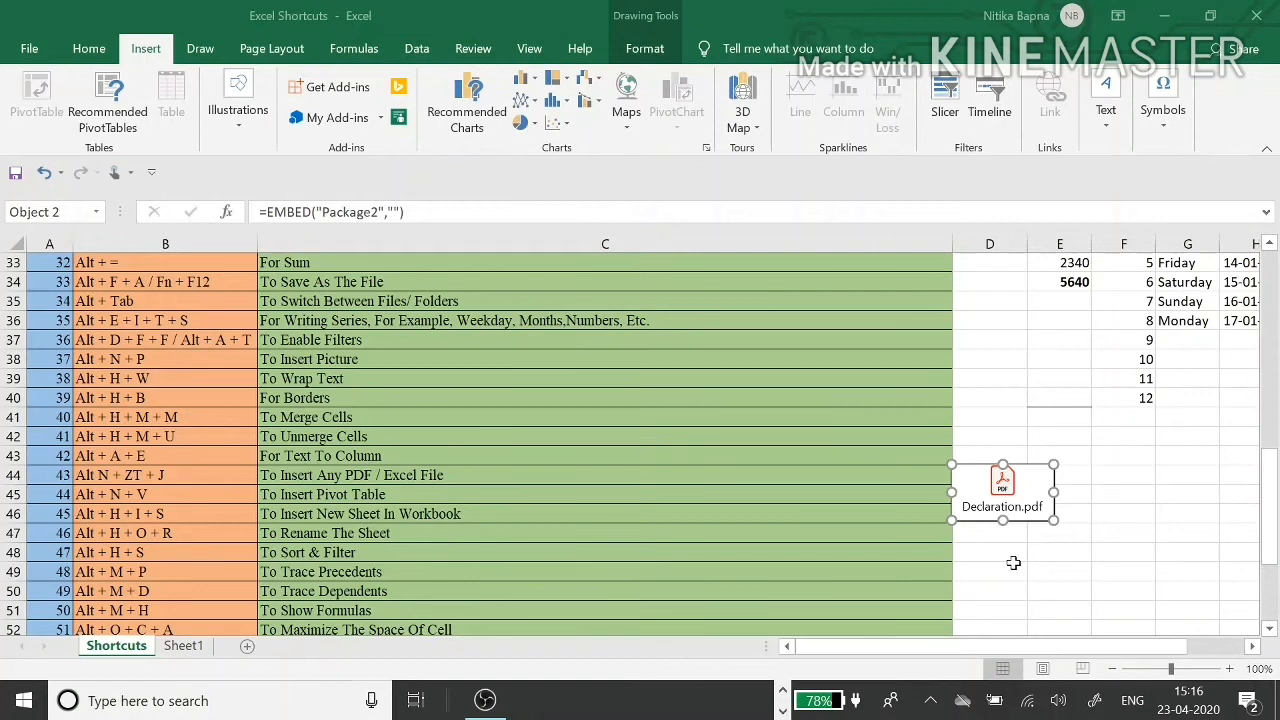
# - Select the whole shortcuts table A1:C60
pyautogui.click(471, 447)
pyautogui.press('Down')
pyautogui.press('Down')
pyautogui.press('Left')
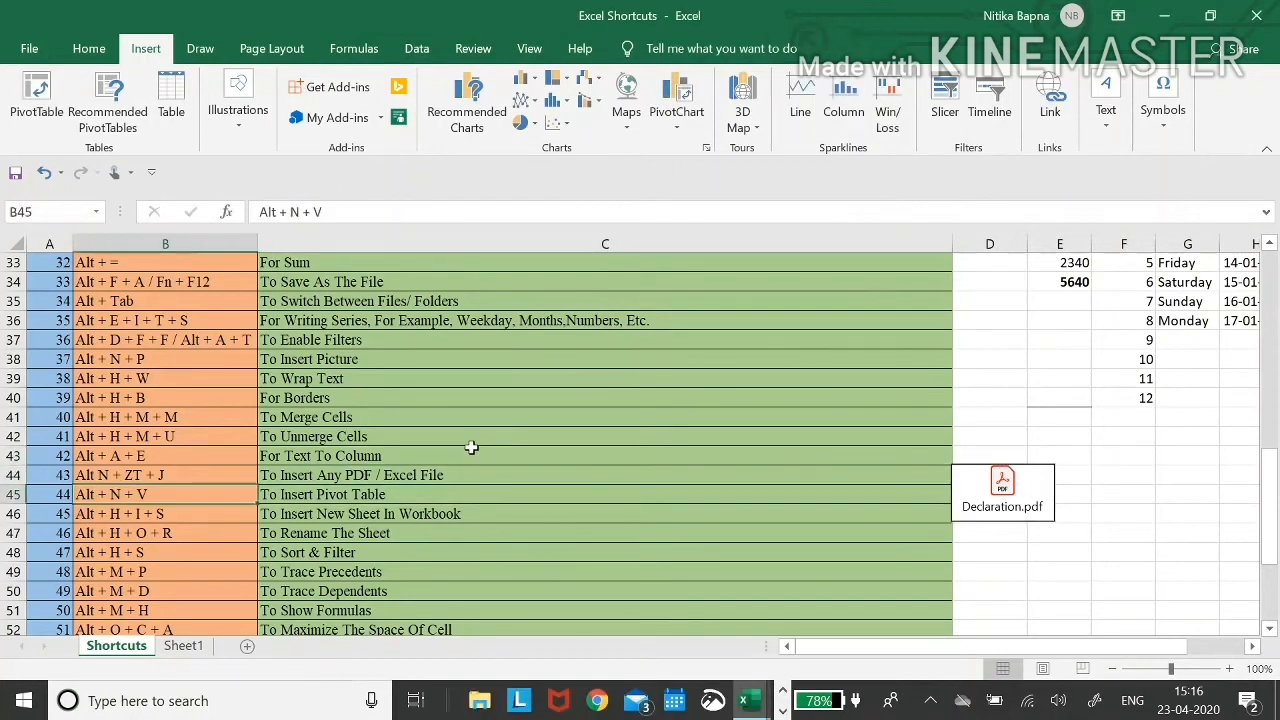
pyautogui.press('Right')
pyautogui.press('Left')
pyautogui.hotkey('ctrl', 'Up')
pyautogui.press('Left')
pyautogui.hotkey('shift', 'Right')
pyautogui.hotkey('shift', 'Right')
pyautogui.hotkey('shift', 'Right')
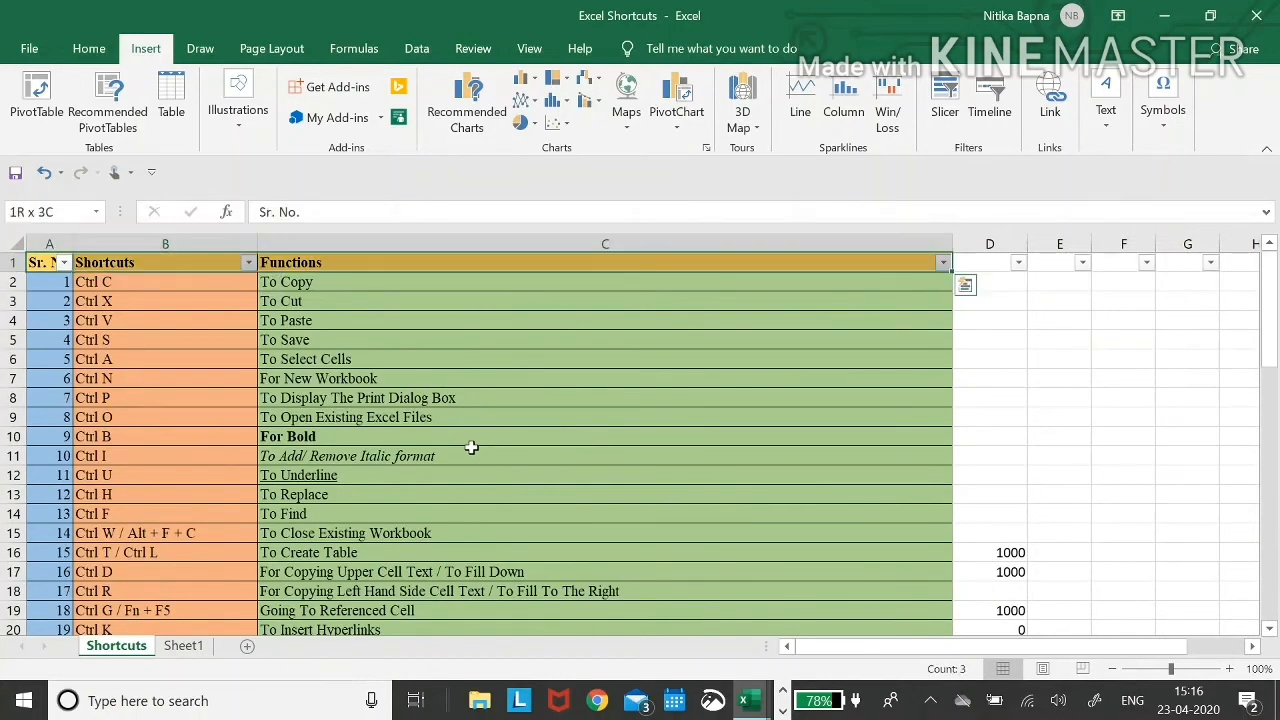
pyautogui.hotkey('shift', 'Left')
pyautogui.hotkey('ctrl', 'shift', 'Down')
# - Create a pivot table on a new sheet with Sum of Sr. No. by Shortcuts, then return to Shortcuts
pyautogui.press('alt')
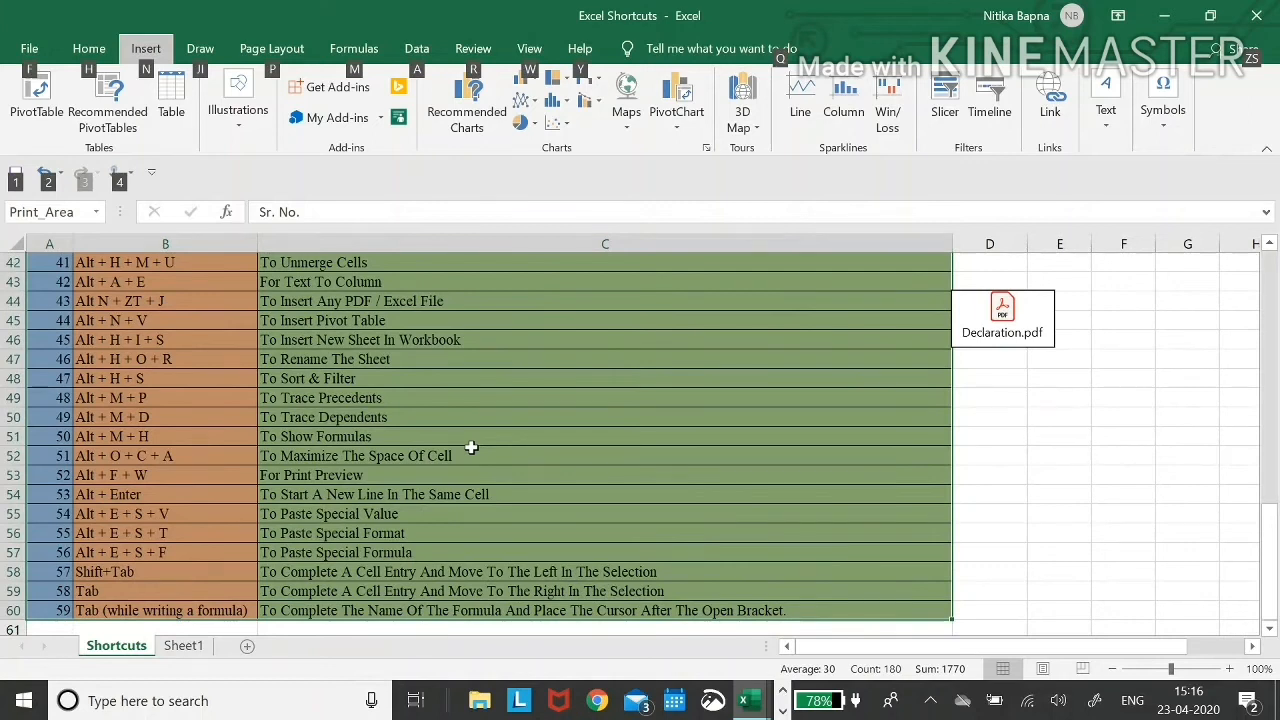
pyautogui.press('n')
pyautogui.press('v')
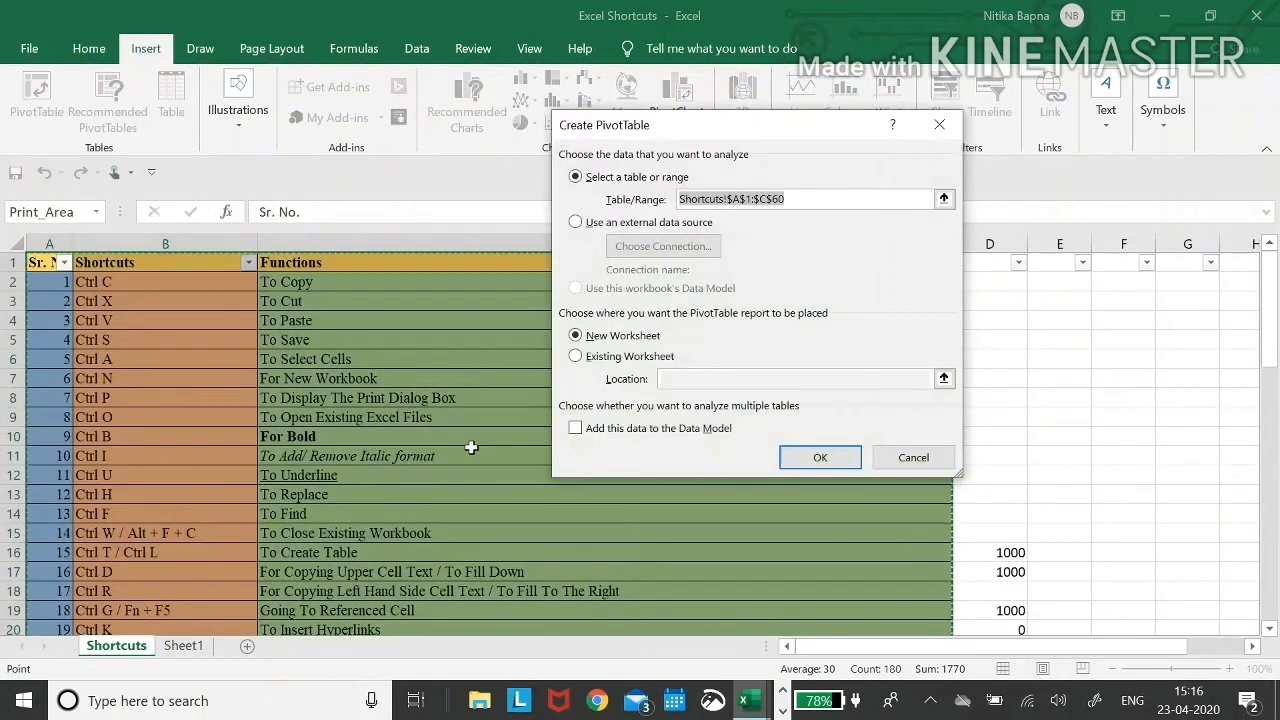
pyautogui.press('Return')
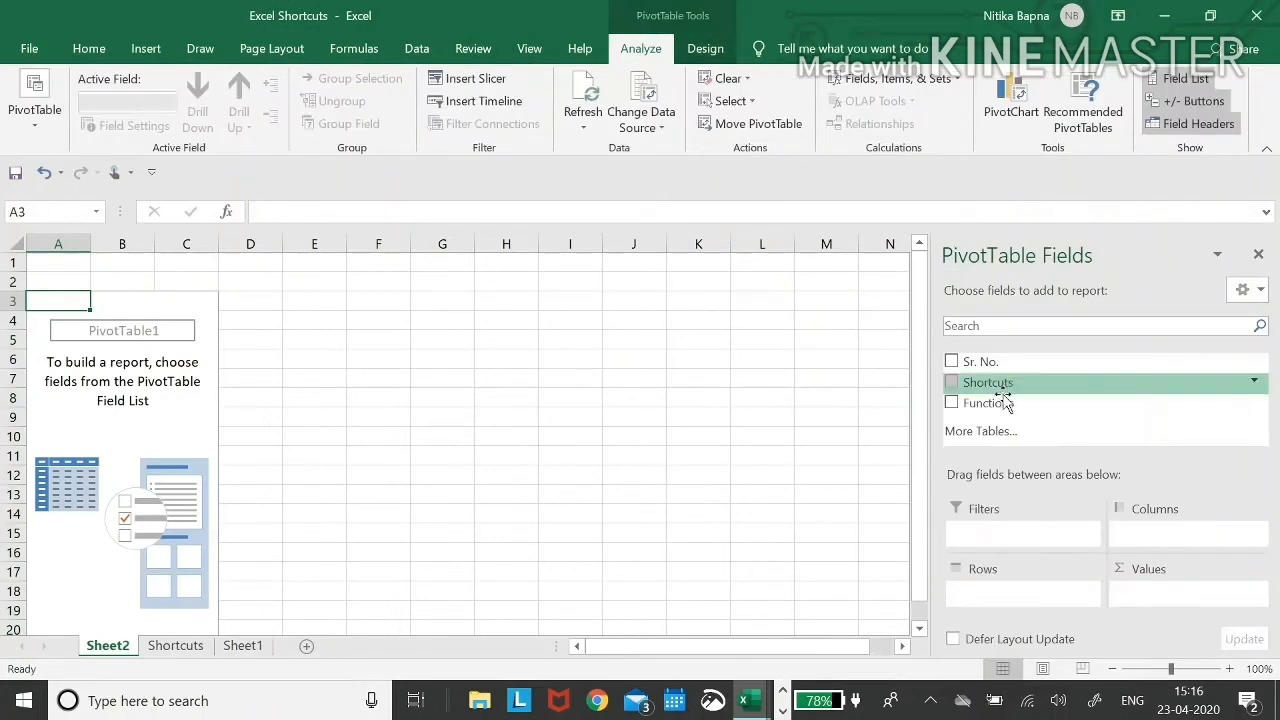
pyautogui.click(951, 361)
pyautogui.click(951, 382)
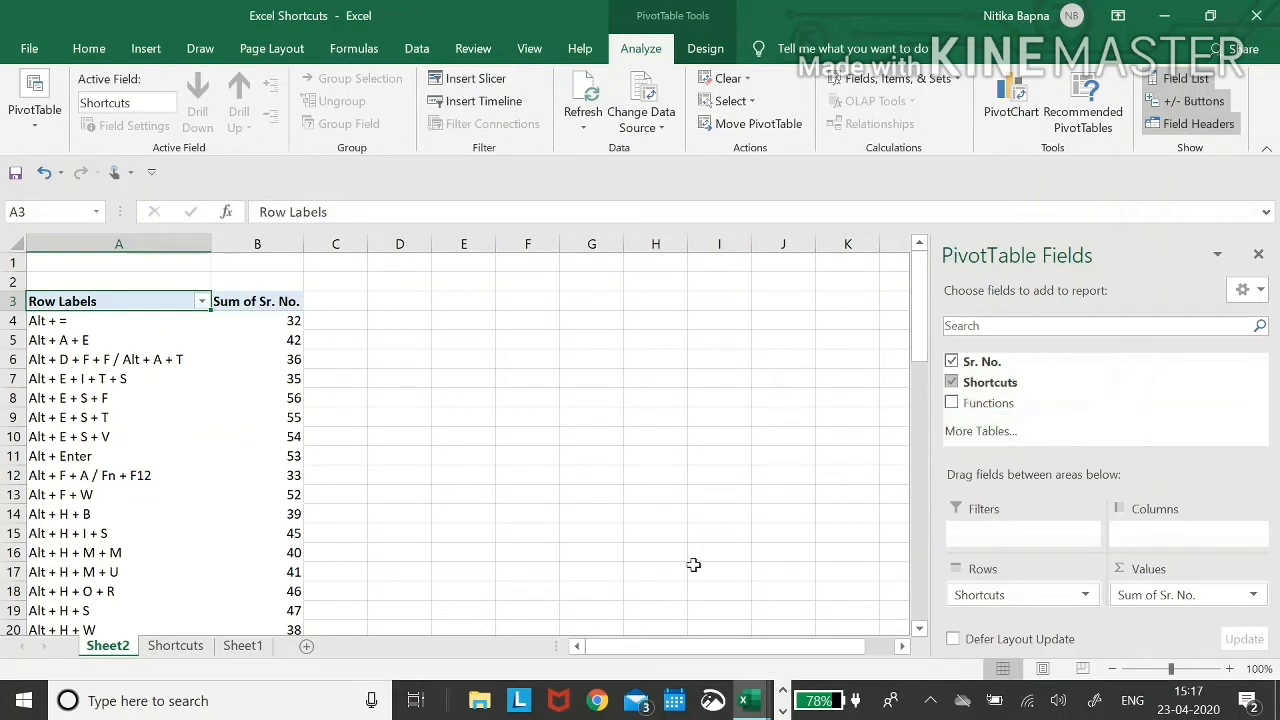
pyautogui.click(181, 650)
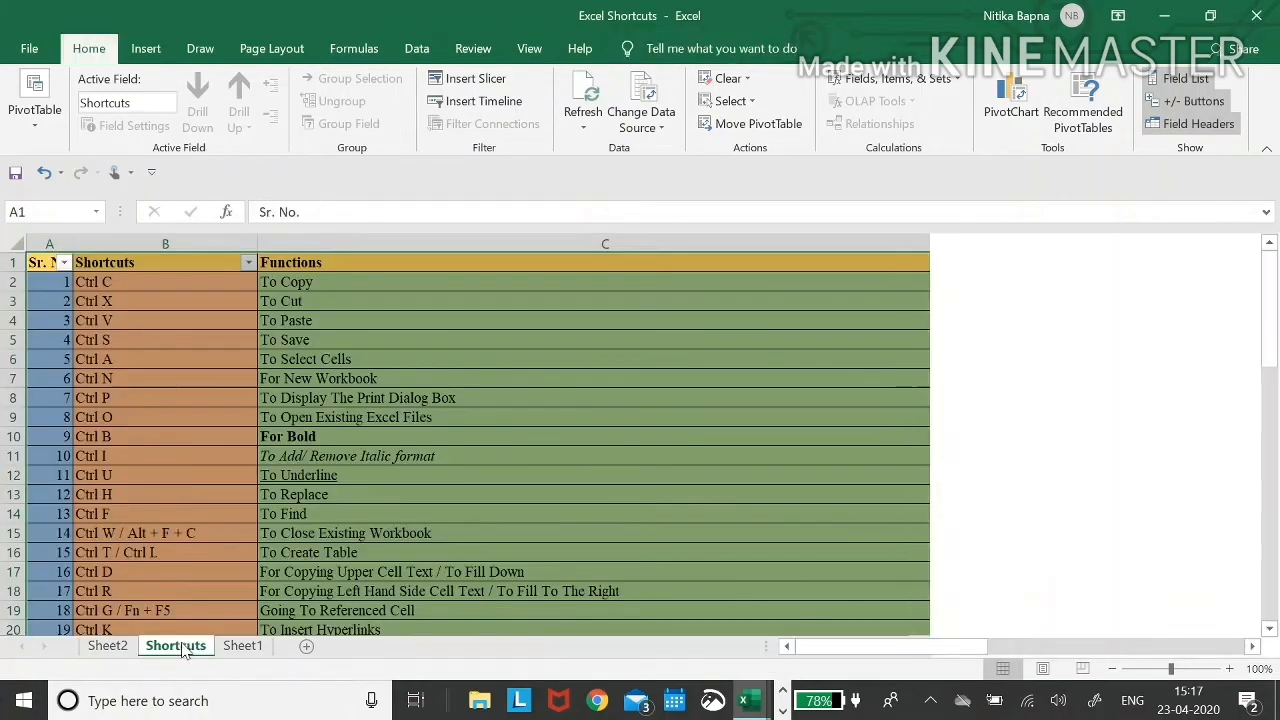
pyautogui.click(170, 463)
# - Browse the shortcut list down to the To Insert New Sheet In Workbook entry
pyautogui.press('Down')
pyautogui.press('Down')
pyautogui.press('Down')
pyautogui.press('Down')
pyautogui.press('Down')
pyautogui.press('Down')
pyautogui.press('Down')
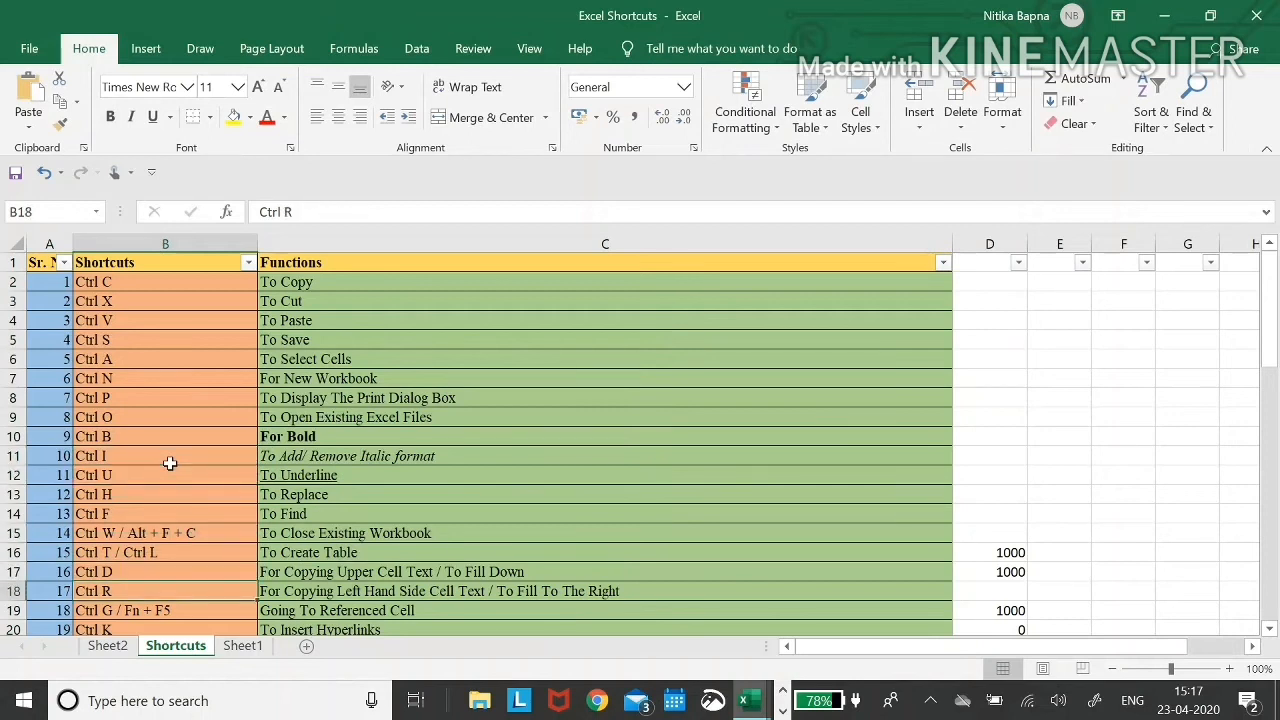
pyautogui.press('Down')
pyautogui.press('Up')
pyautogui.press('Down')
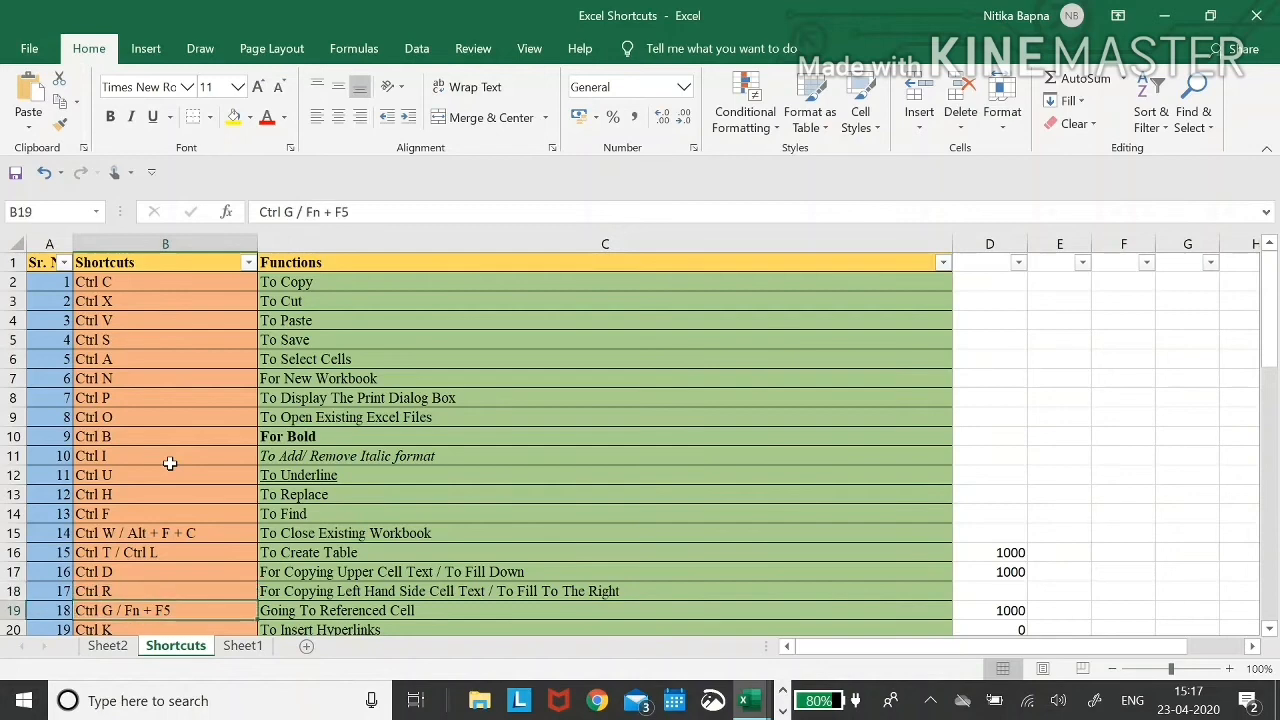
pyautogui.press('Down')
pyautogui.press('Down')
pyautogui.press('Down')
pyautogui.press('Down')
pyautogui.press('Down')
pyautogui.press('Down')
pyautogui.press('Down')
pyautogui.press('Down')
pyautogui.press('Down')
pyautogui.press('Down')
pyautogui.press('Down')
pyautogui.press('Down')
pyautogui.press('Down')
pyautogui.press('Down')
pyautogui.press('Down')
pyautogui.press('Down')
pyautogui.press('Down')
pyautogui.press('Down')
pyautogui.press('Down')
pyautogui.press('Down')
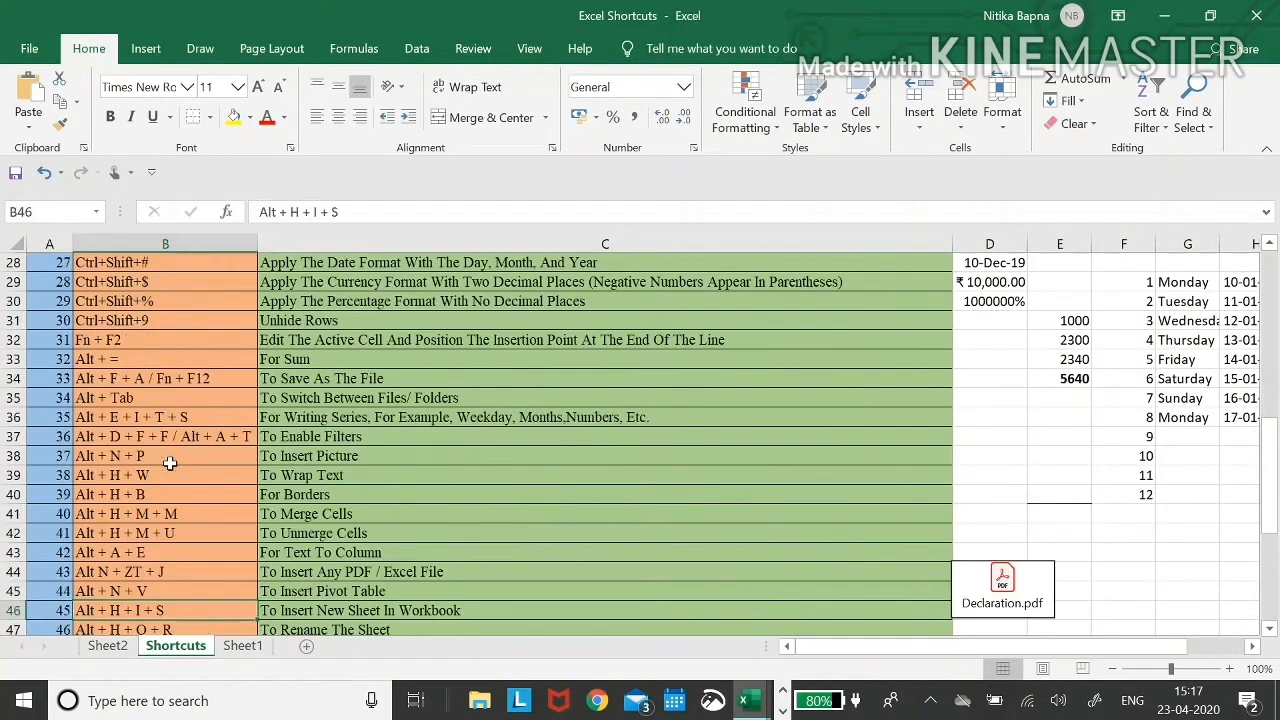
pyautogui.press('Down')
pyautogui.press('Down')
pyautogui.press('Down')
pyautogui.press('Down')
pyautogui.press('Down')
pyautogui.press('Down')
pyautogui.press('Down')
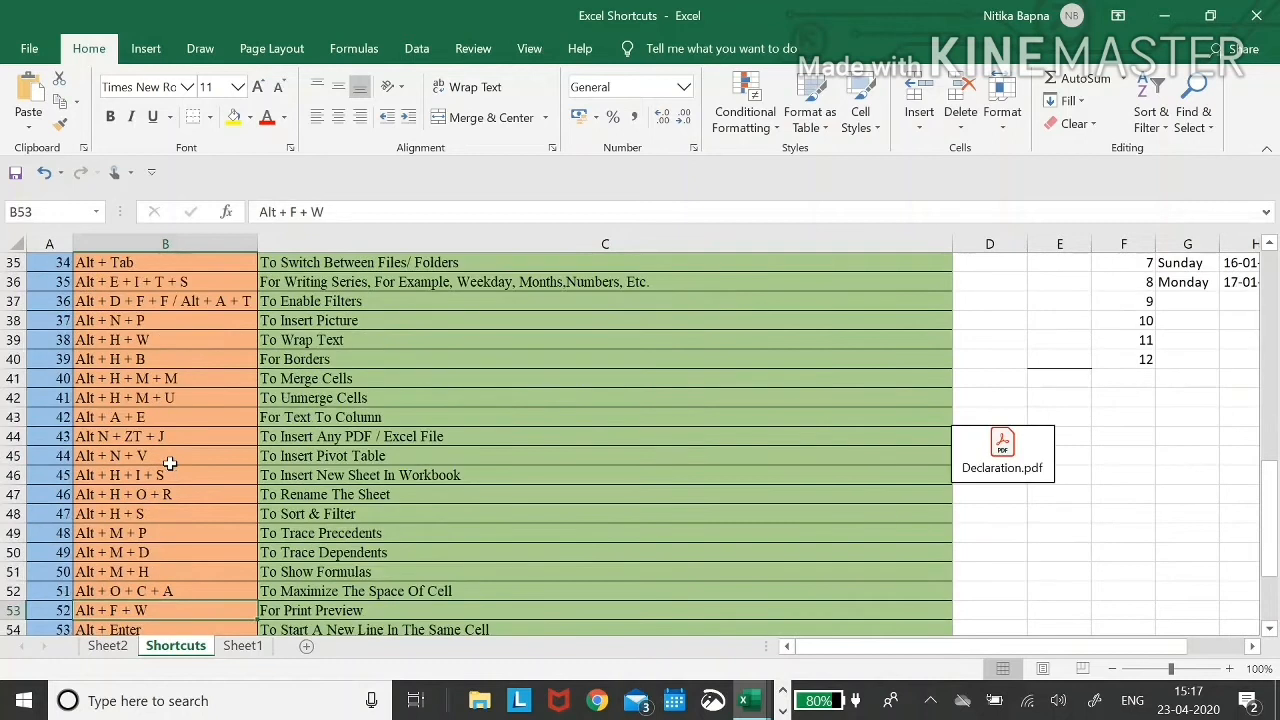
pyautogui.click(308, 533)
pyautogui.press('Up')
pyautogui.press('Up')
pyautogui.press('Down')
pyautogui.press('Up')
pyautogui.press('Up')
pyautogui.press('Up')
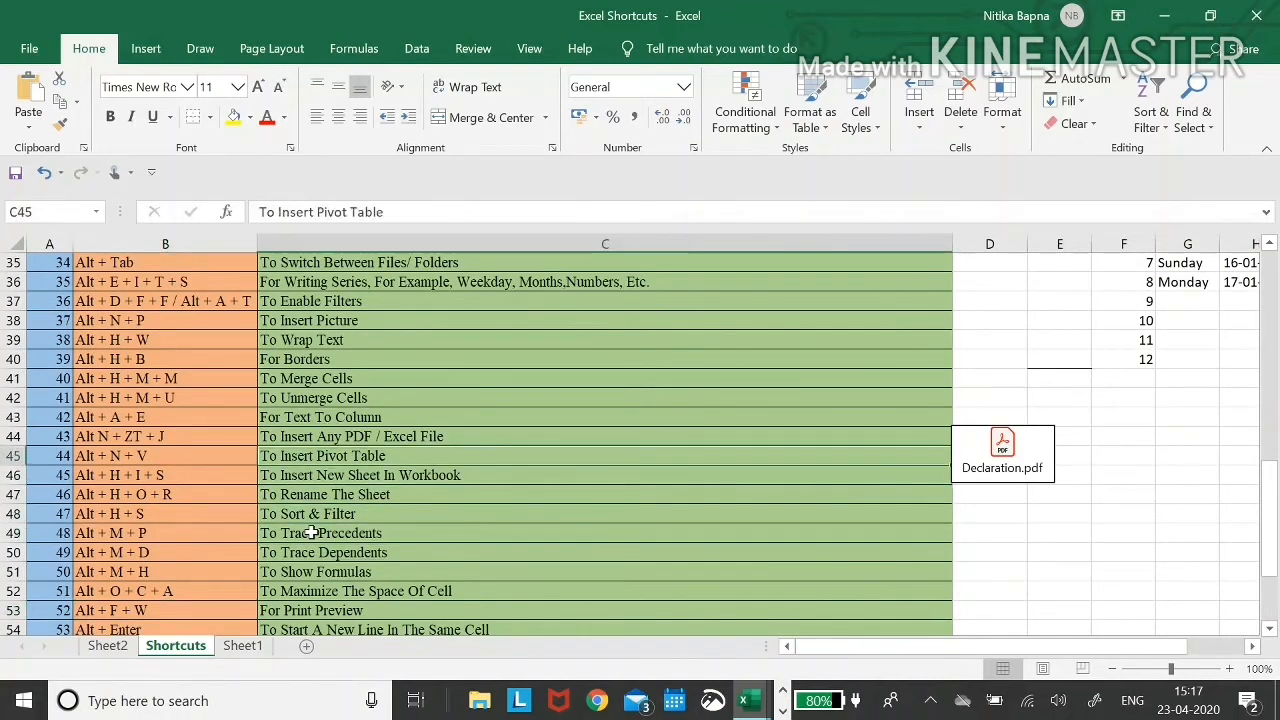
pyautogui.press('Down')
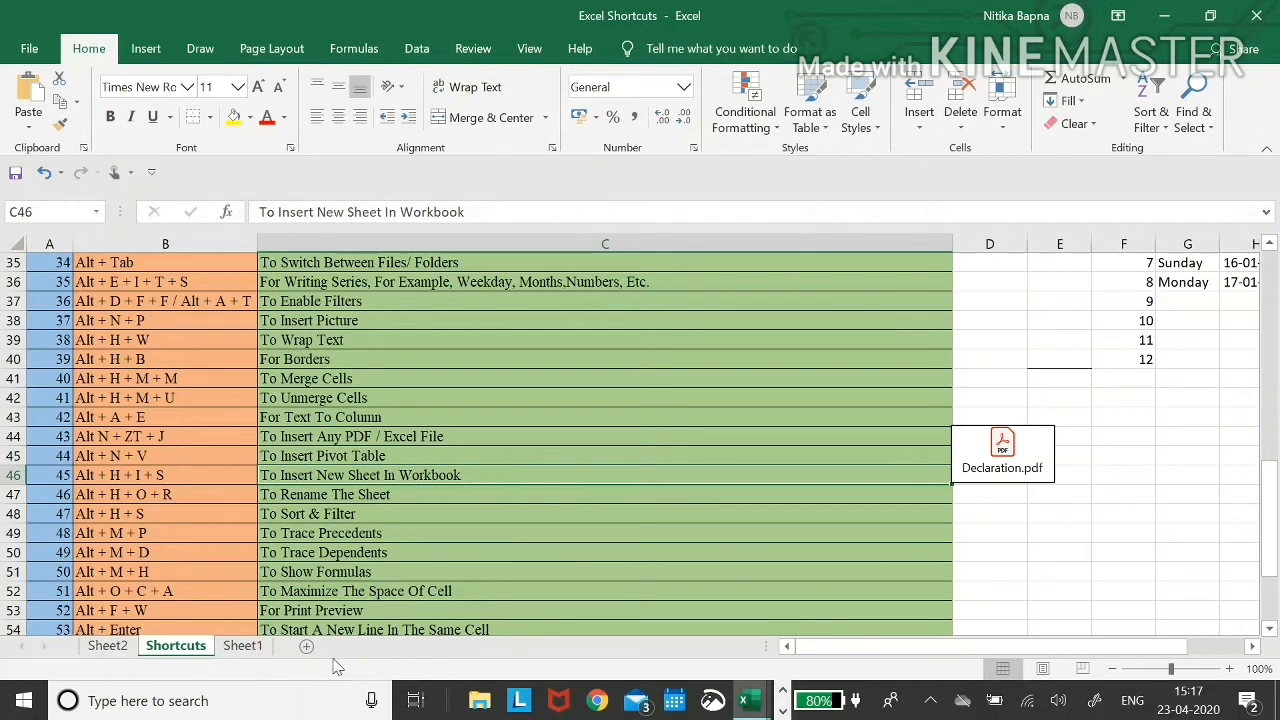
# - Insert a new empty worksheet with Alt H I S
pyautogui.press('alt')
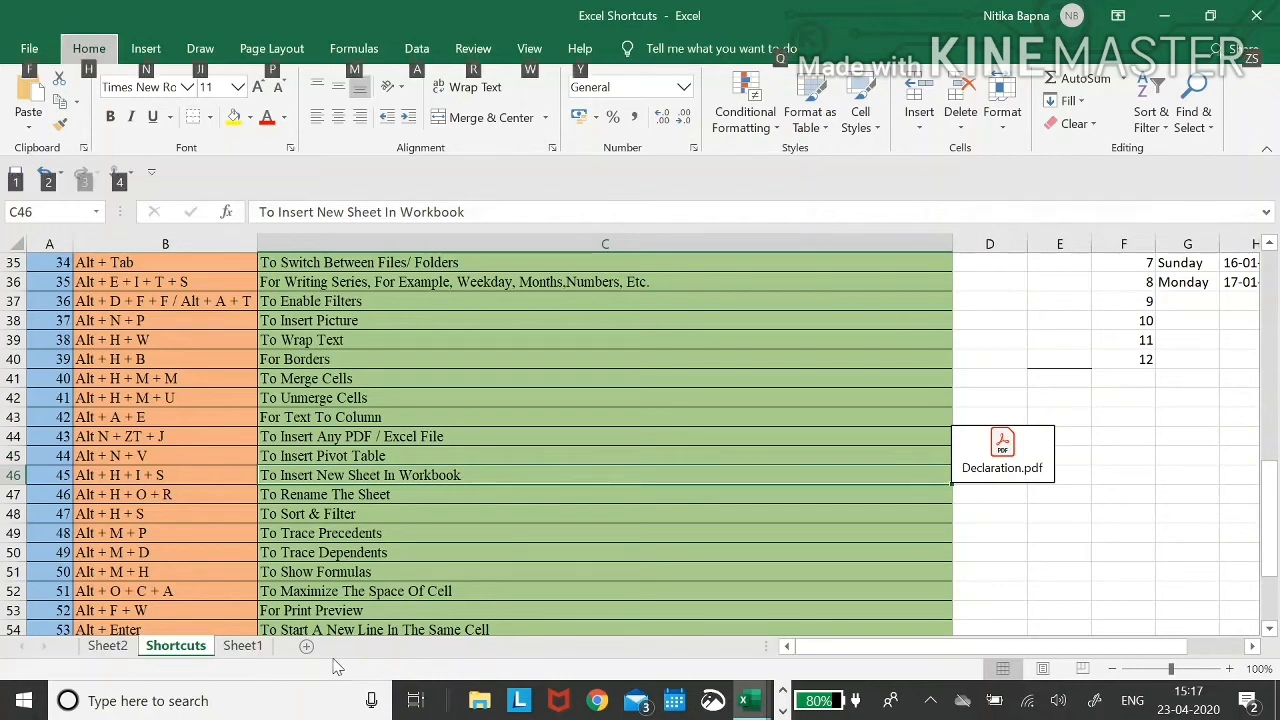
pyautogui.press('h')
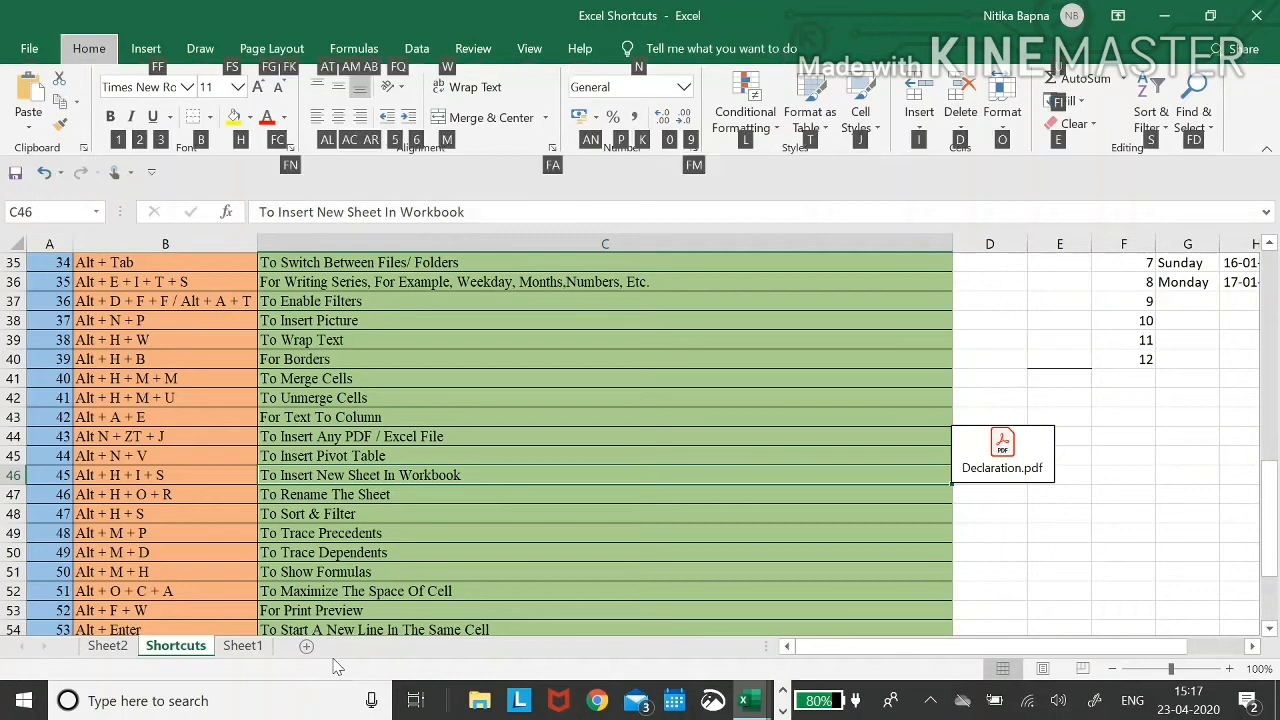
pyautogui.press('i')
pyautogui.press('s')
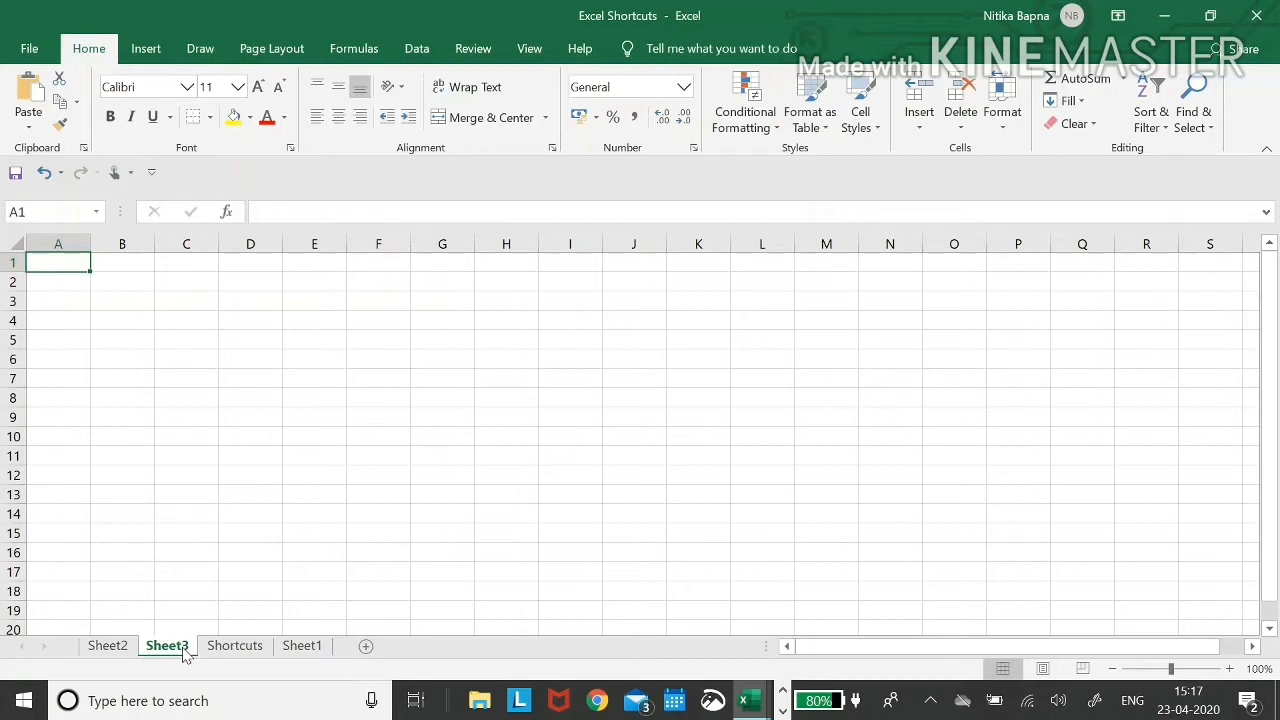
# - Rename the new sheet 'blank' with Alt H O R, then flip to Shortcuts and back to it
pyautogui.press('alt')
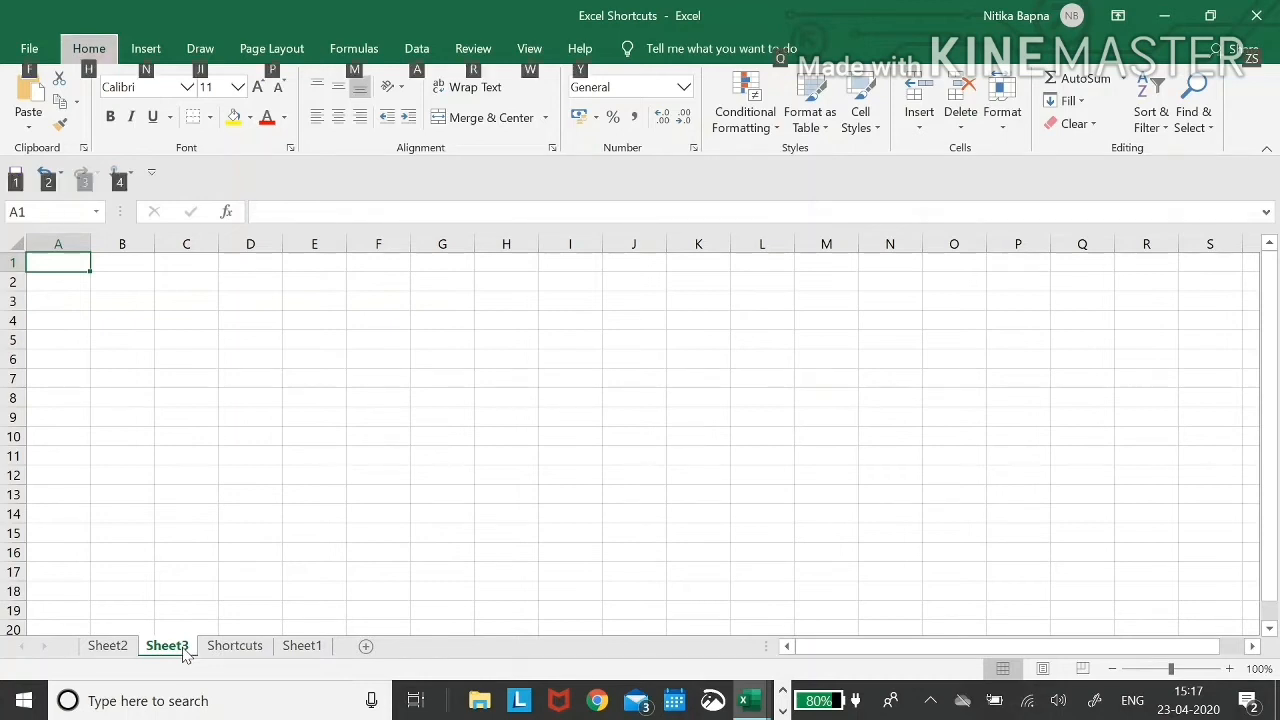
pyautogui.press('h')
pyautogui.press('o')
pyautogui.press('r')
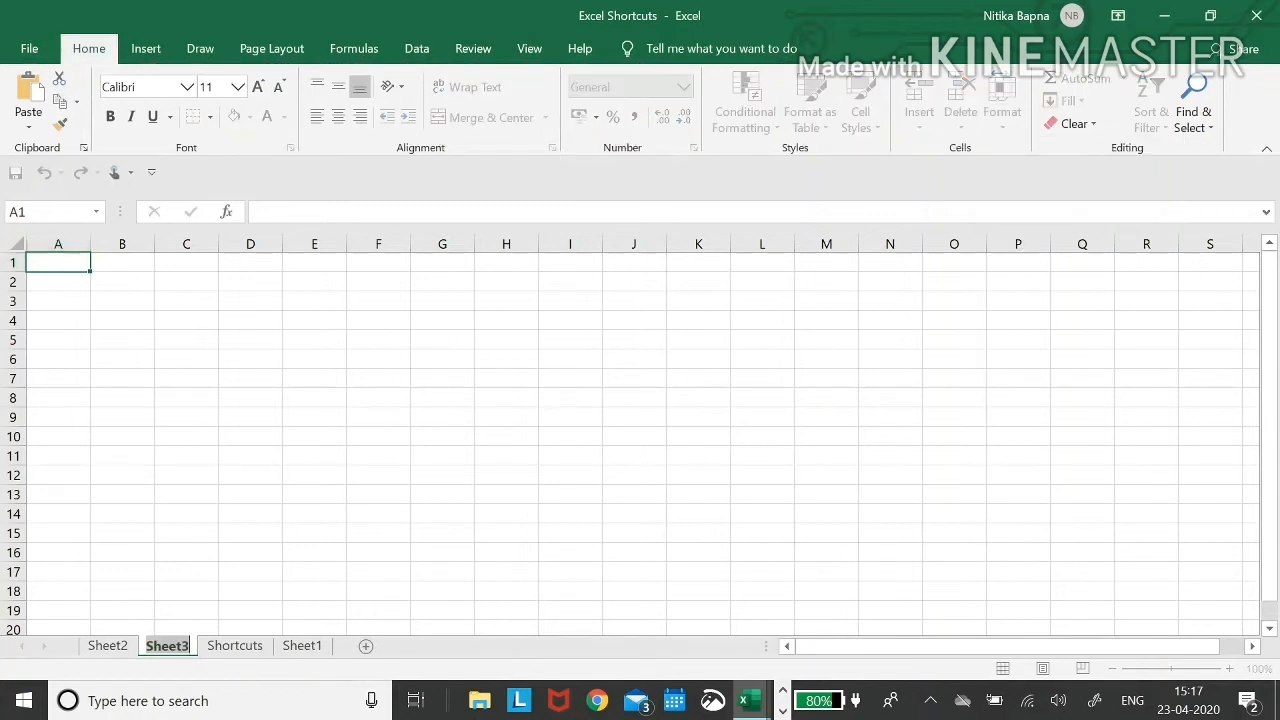
pyautogui.write('blank')
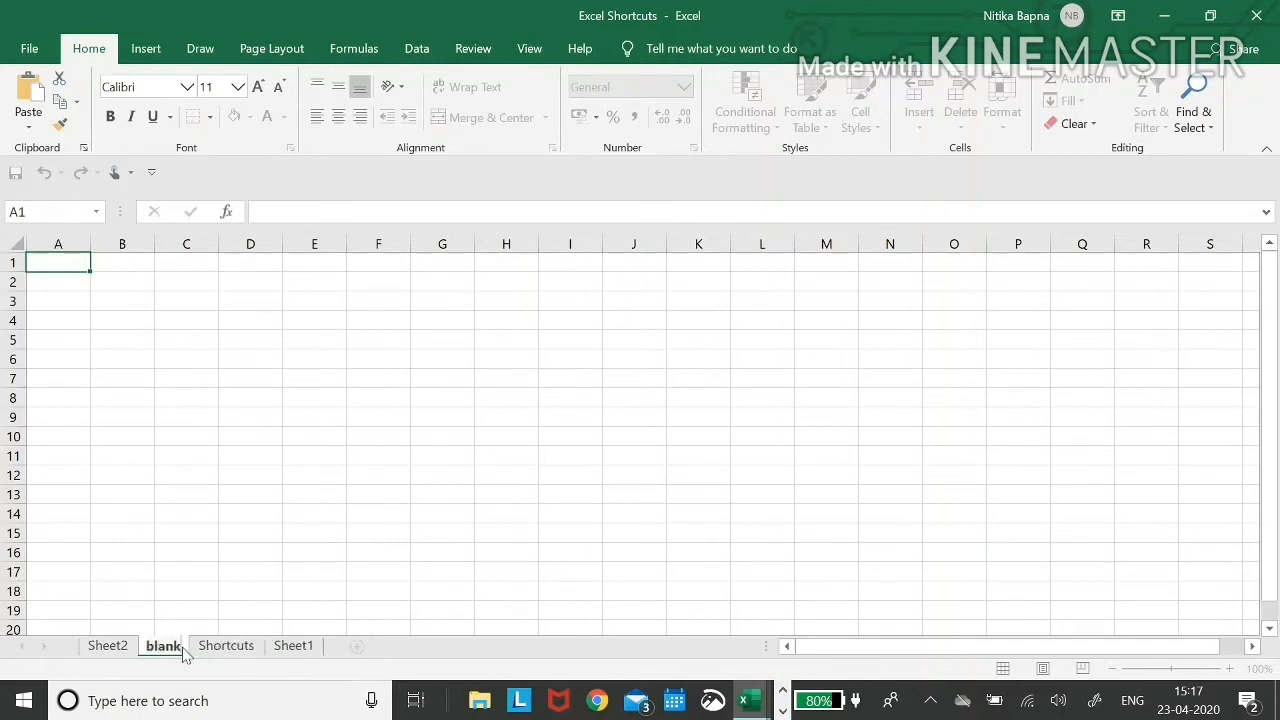
pyautogui.press('Return')
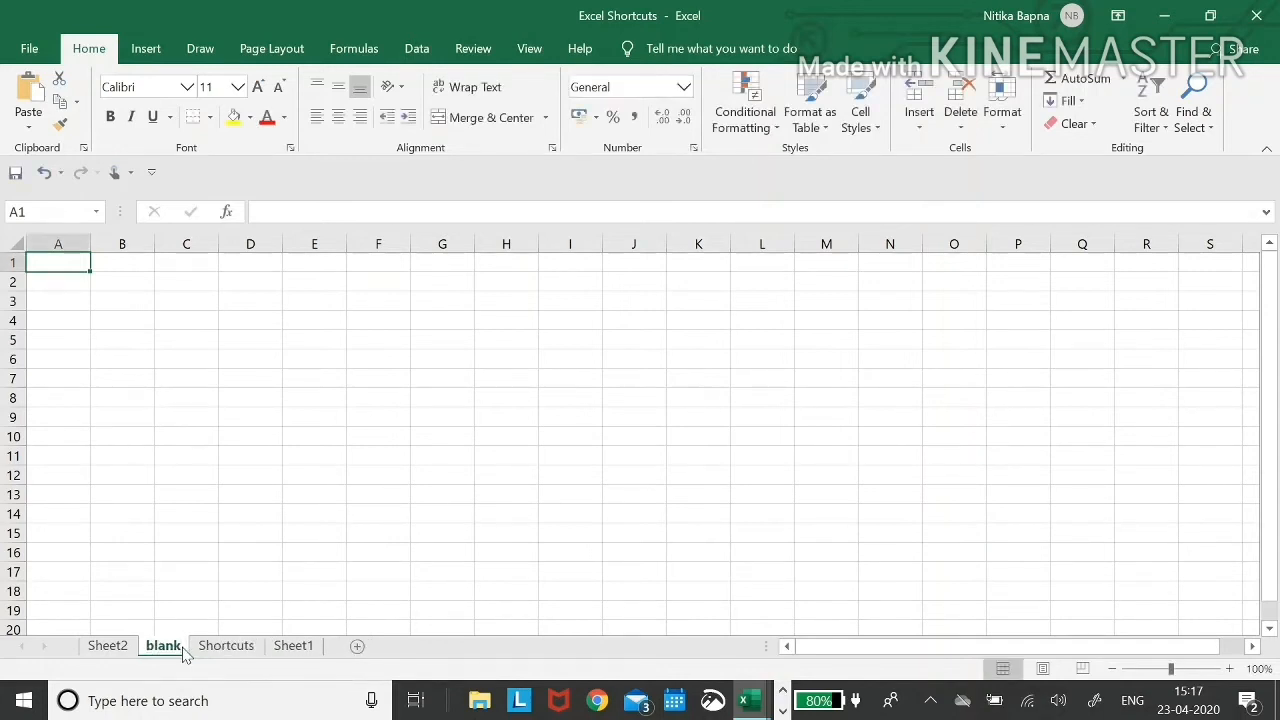
pyautogui.hotkey('ctrl', 'pagedown')
pyautogui.click(177, 649)
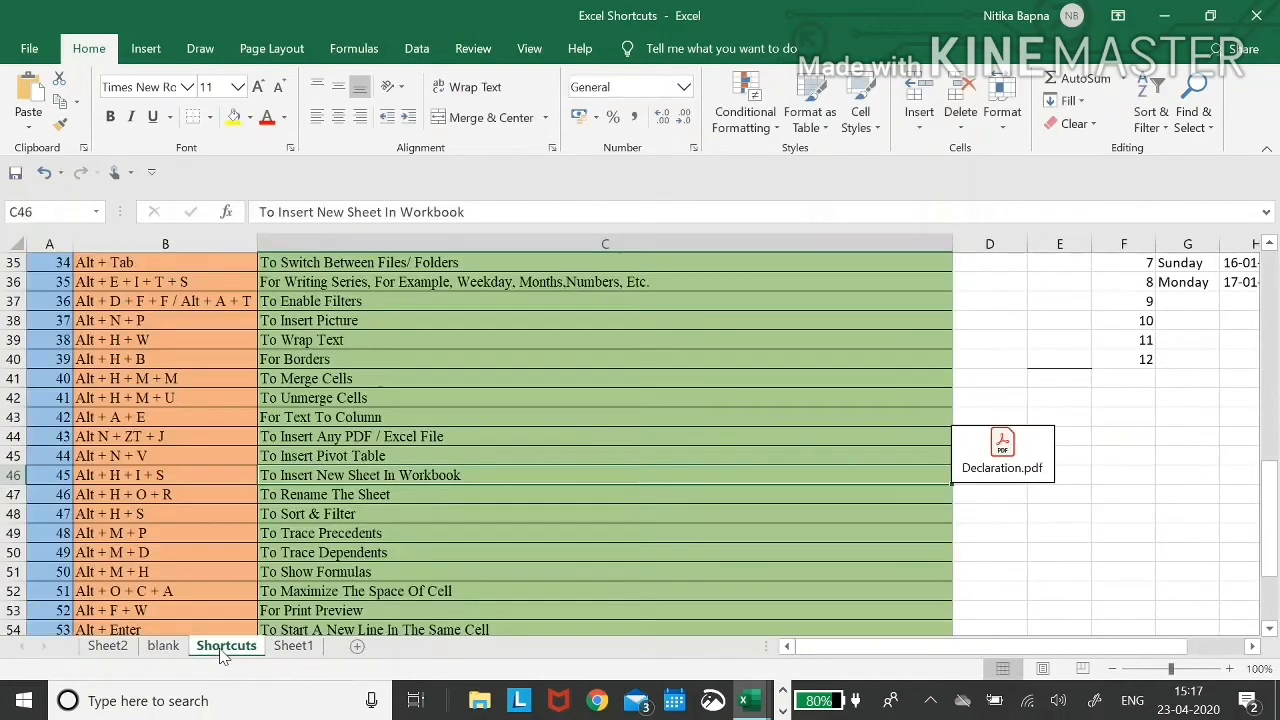
# - Back on Shortcuts, review the Rename Sheet and Sort & Filter shortcut entries
pyautogui.click(222, 648)
pyautogui.press('Down')
pyautogui.press('Left')
pyautogui.press('Right')
pyautogui.press('Left')
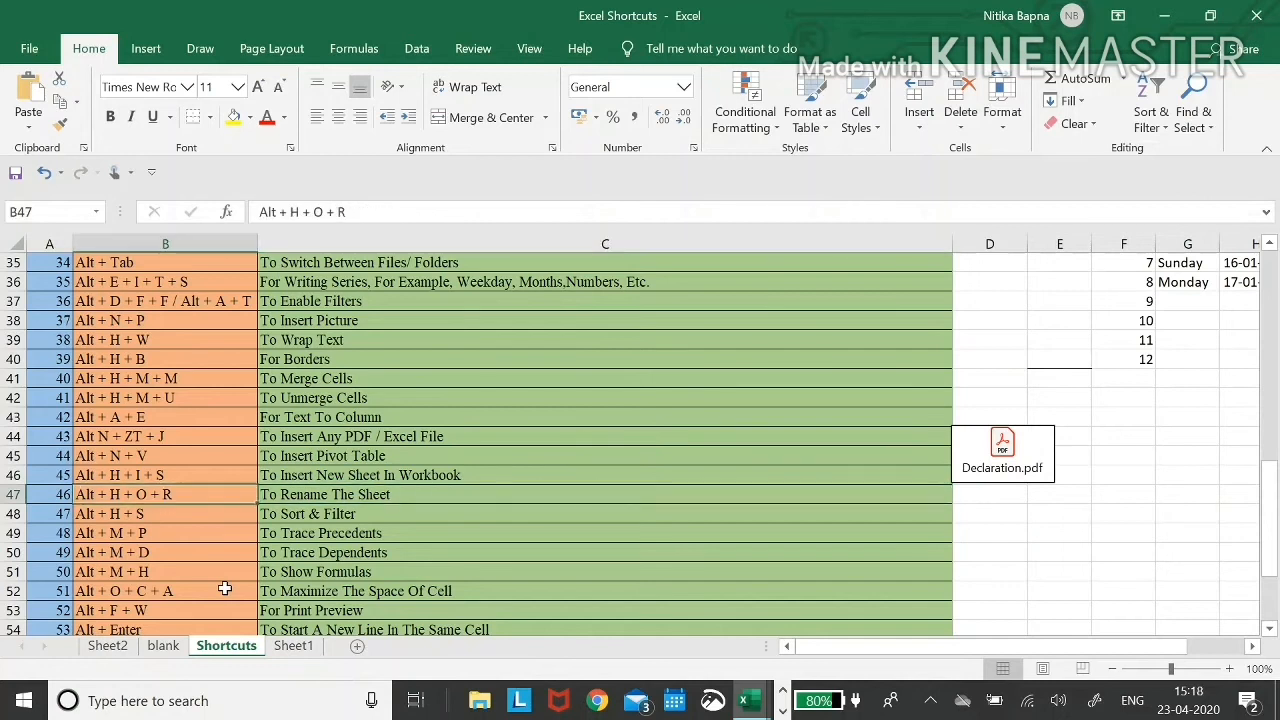
pyautogui.press('Right')
pyautogui.press('Down')
pyautogui.press('Left')
pyautogui.press('Down')
pyautogui.press('Up')
pyautogui.press('Right')
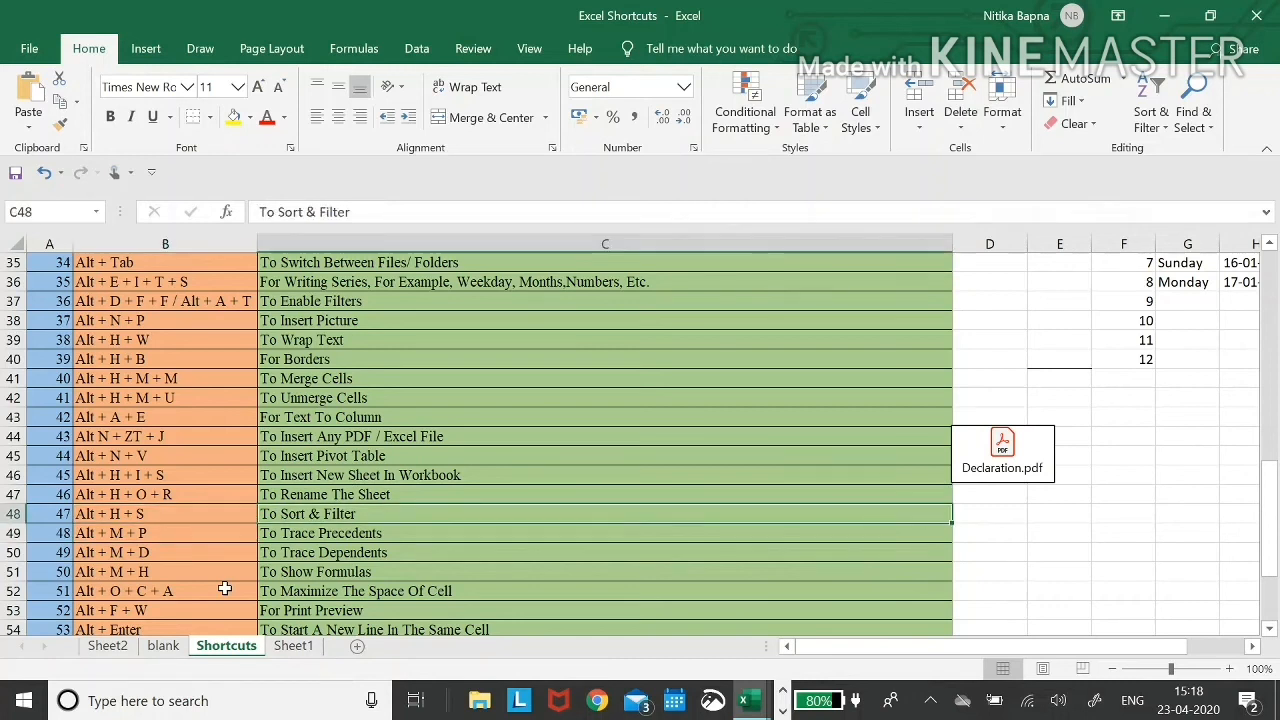
pyautogui.press('Left')
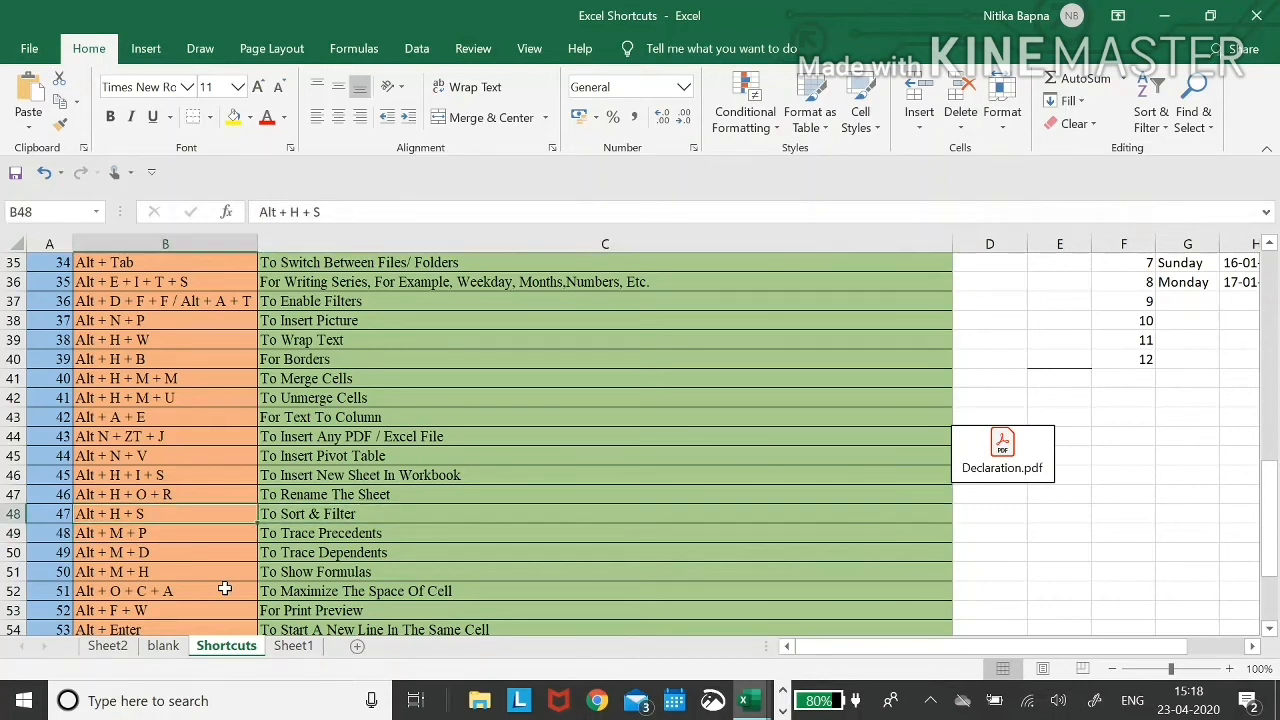
pyautogui.hotkey('ctrl', 'Up')
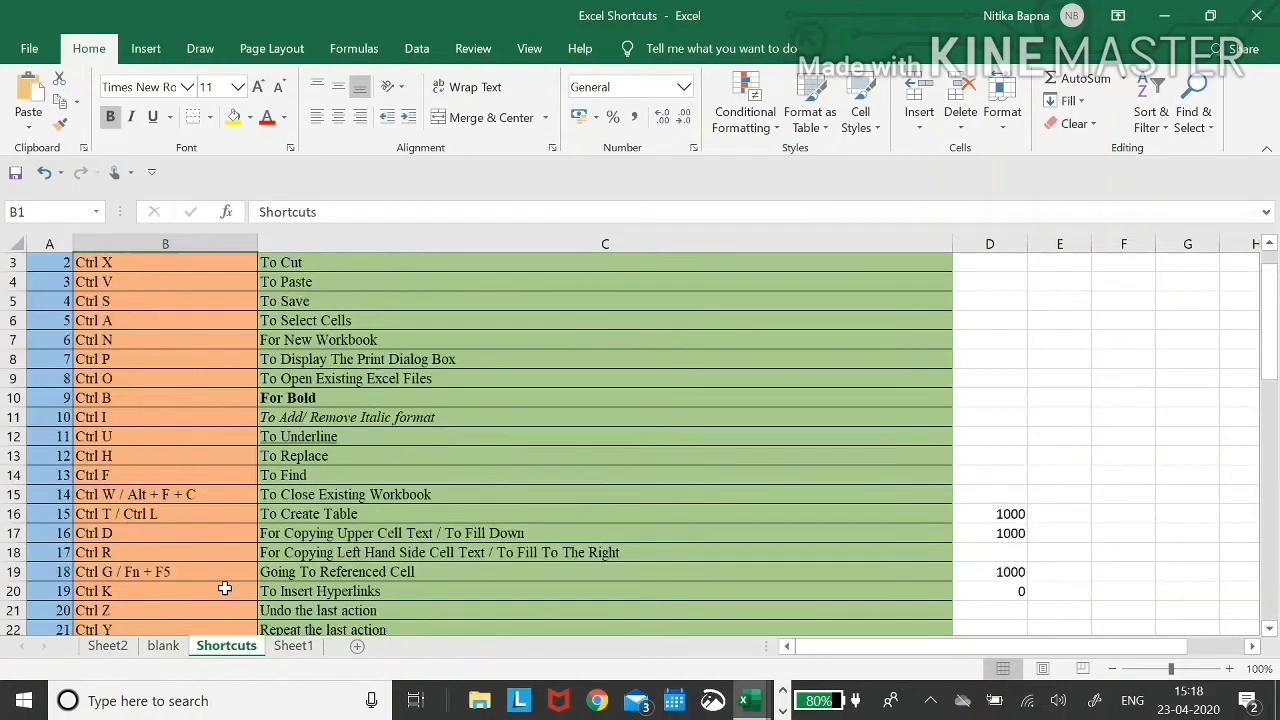
# - Sort the Shortcuts table A to Z with Alt H S S and scan the result
pyautogui.press('alt')
pyautogui.press('h')
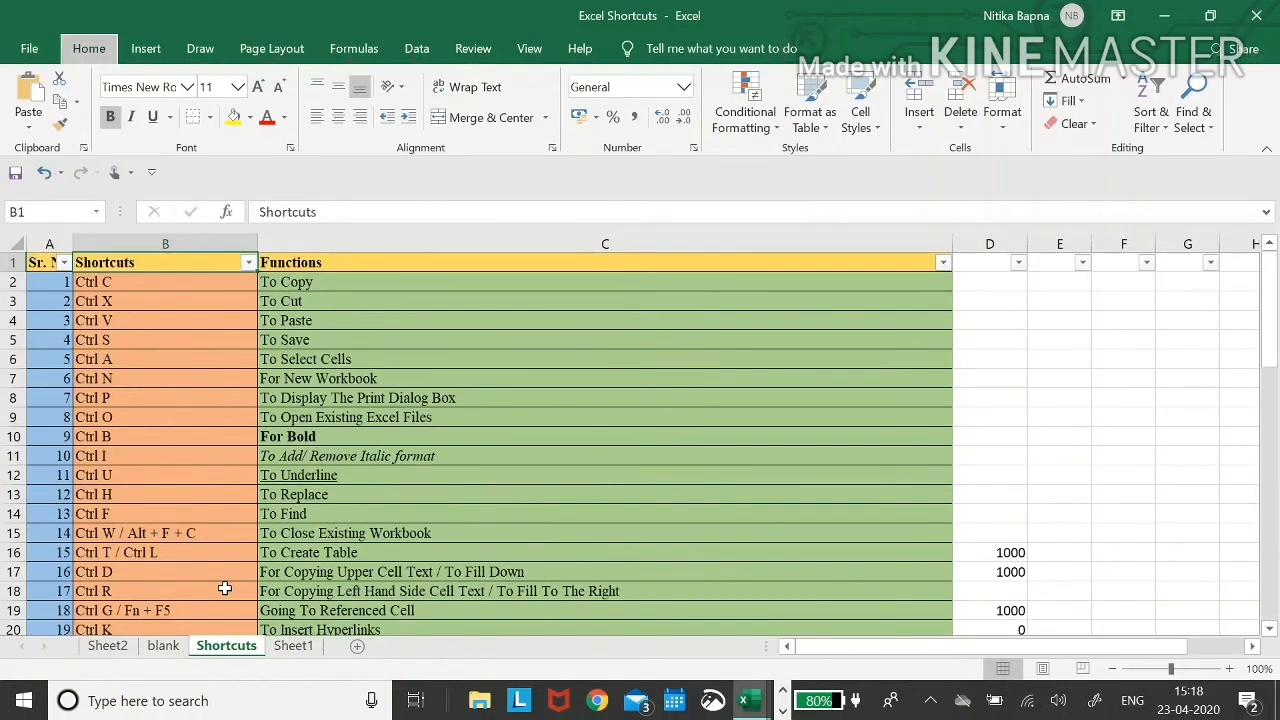
pyautogui.press('s')
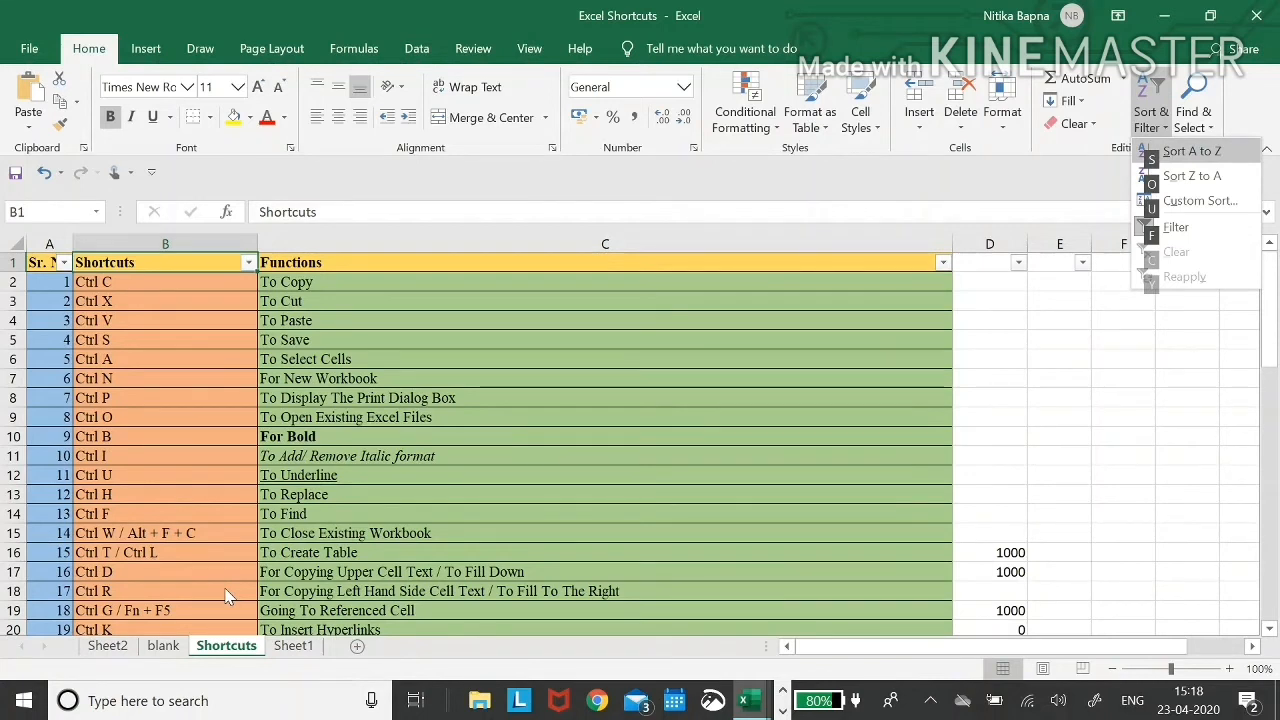
pyautogui.press('s')
pyautogui.press('Down')
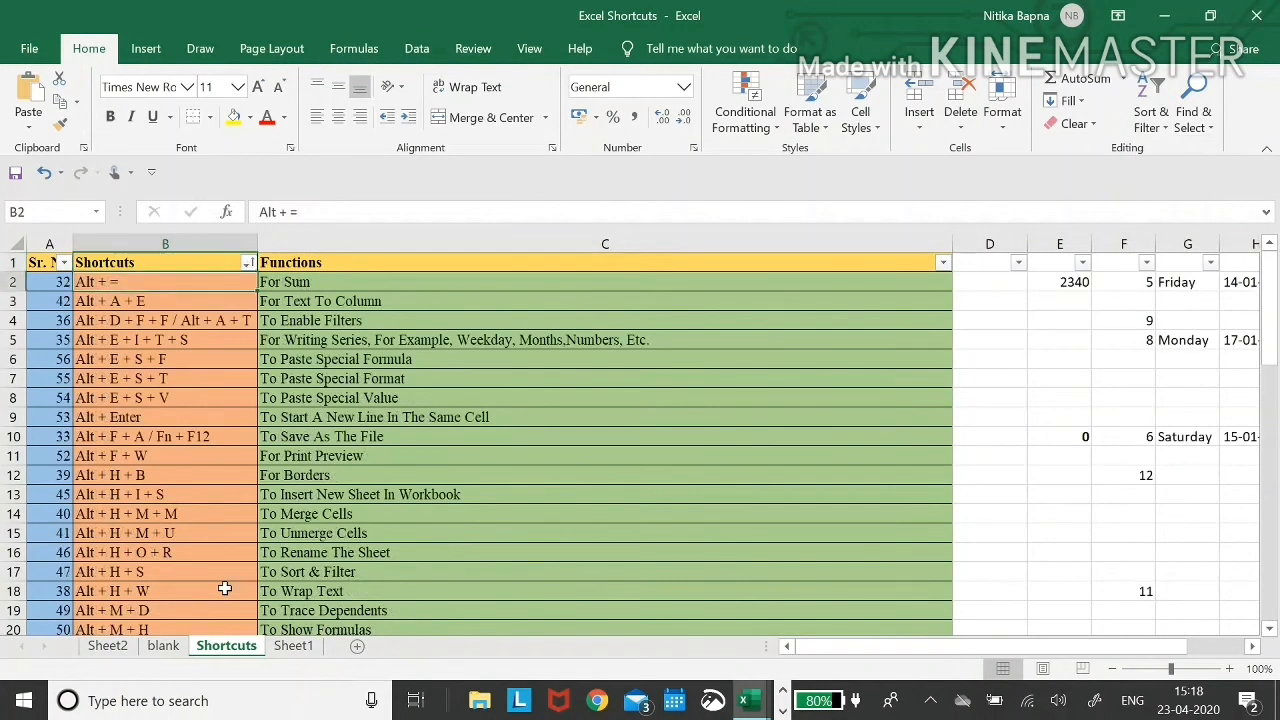
pyautogui.hotkey('ctrl', 'Down')
pyautogui.hotkey('ctrl', 'Up')
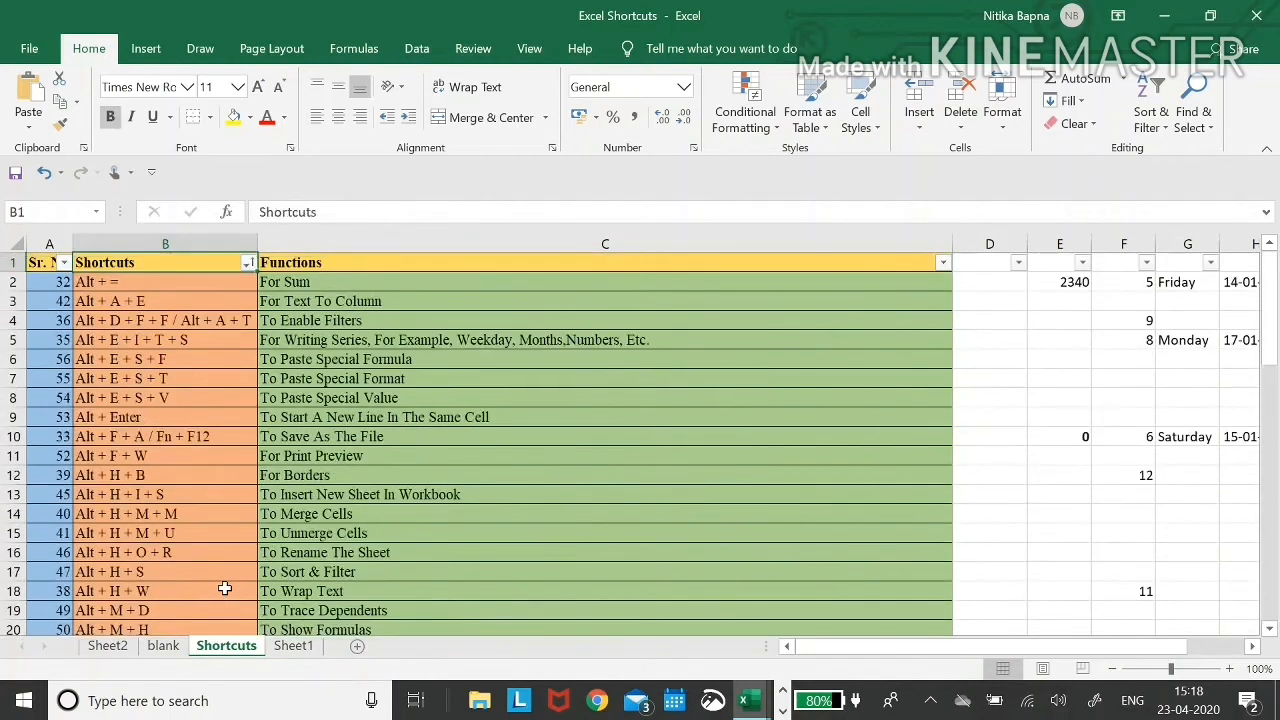
# - Undo the sort to restore the original Sr. No. order
pyautogui.hotkey('ctrl', 'z')
pyautogui.press('Down')
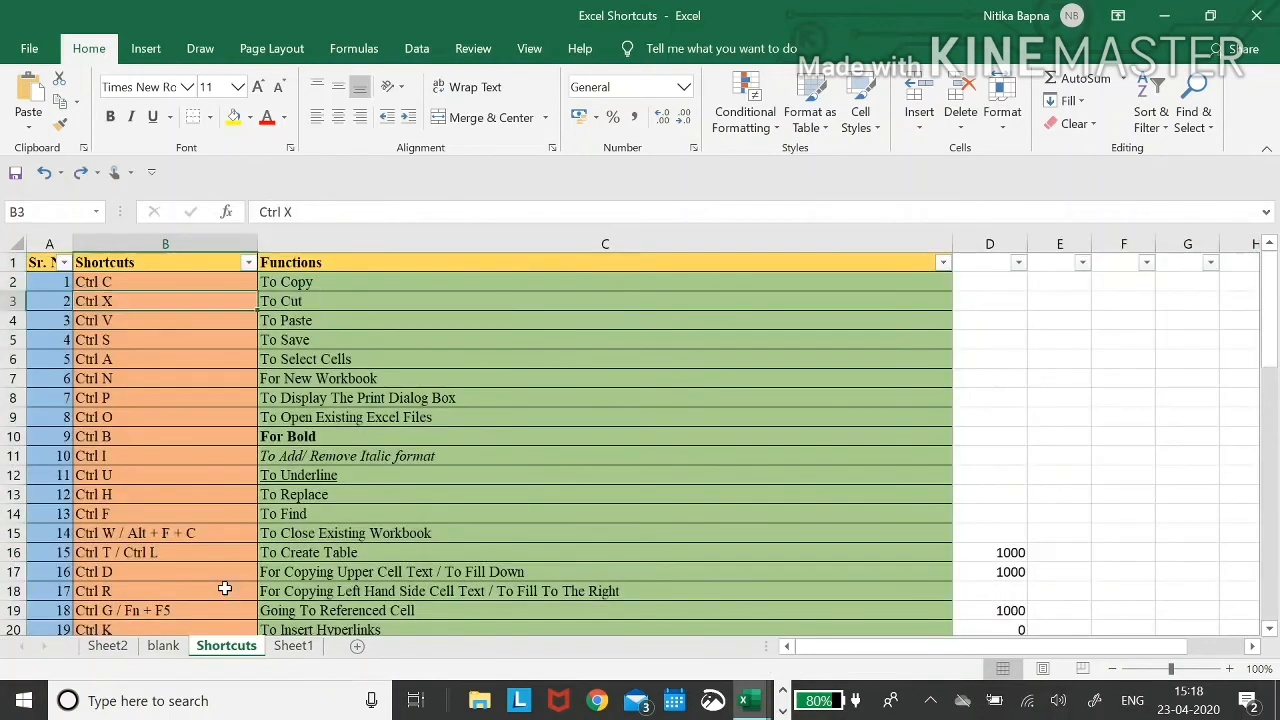
pyautogui.hotkey('ctrl', 'Down')
# - Review the Sort & Filter, Trace Precedents and Trace Dependents shortcuts, then switch to Sheet1
pyautogui.press('Up')
pyautogui.press('Up')
pyautogui.press('Up')
pyautogui.press('Up')
pyautogui.press('Up')
pyautogui.press('Up')
pyautogui.press('Up')
pyautogui.press('Up')
pyautogui.press('Up')
pyautogui.press('Up')
pyautogui.press('Up')
pyautogui.press('Up')
pyautogui.press('Up')
pyautogui.press('Up')
pyautogui.press('Up')
pyautogui.press('Up')
pyautogui.press('Up')
pyautogui.press('Up')
pyautogui.press('Up')
pyautogui.press('Up')
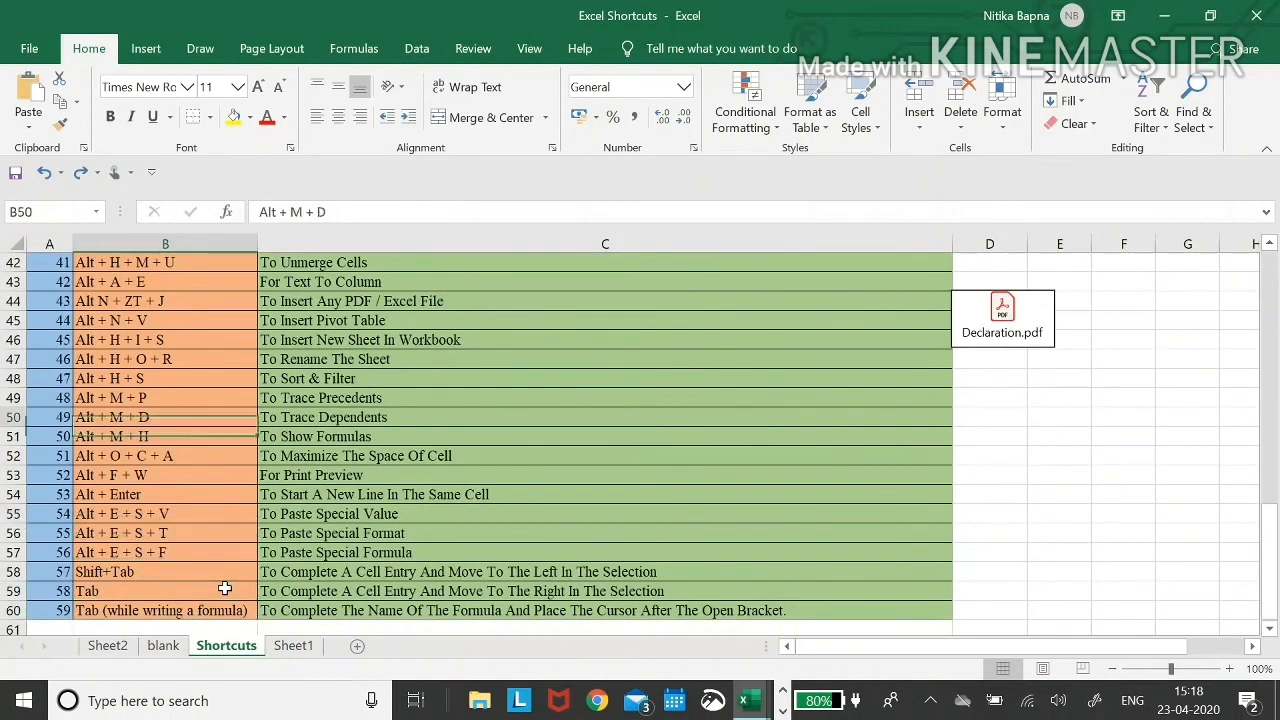
pyautogui.press('Down')
pyautogui.press('Down')
pyautogui.press('Down')
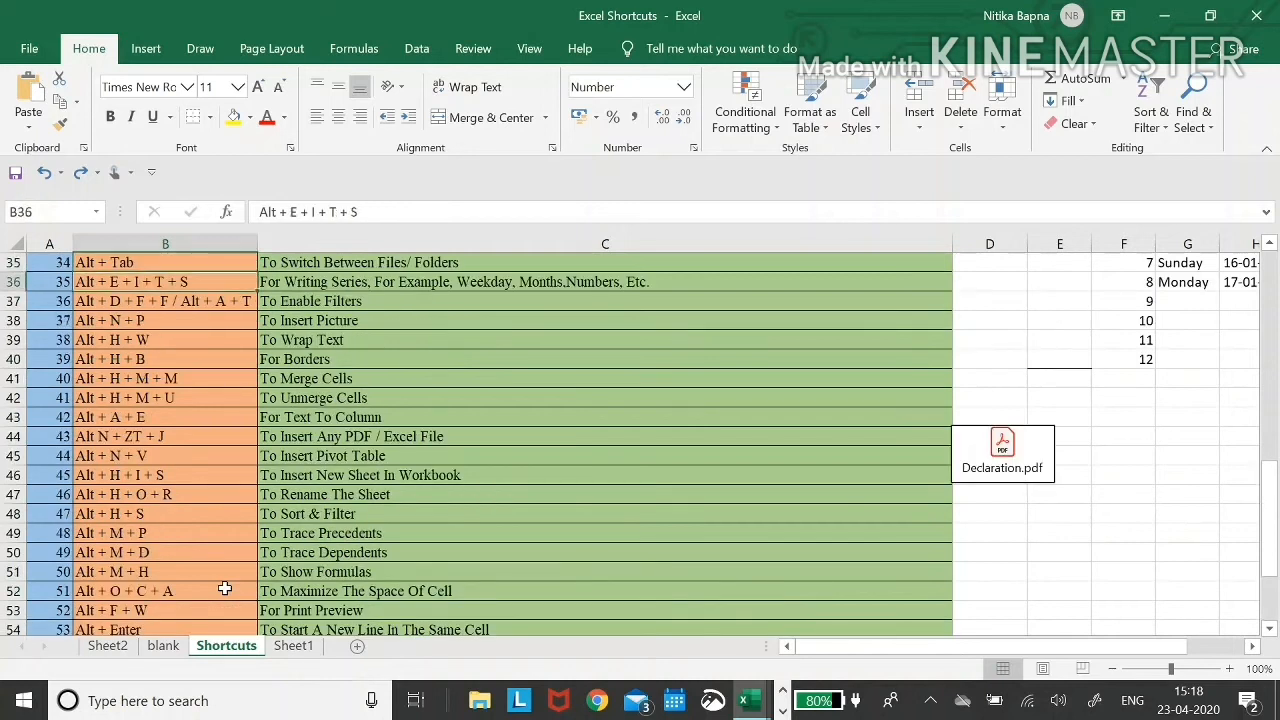
pyautogui.press('Down')
pyautogui.press('Down')
pyautogui.press('Down')
pyautogui.press('Down')
pyautogui.press('Down')
pyautogui.press('Down')
pyautogui.press('Down')
pyautogui.press('Down')
pyautogui.press('Down')
pyautogui.press('Down')
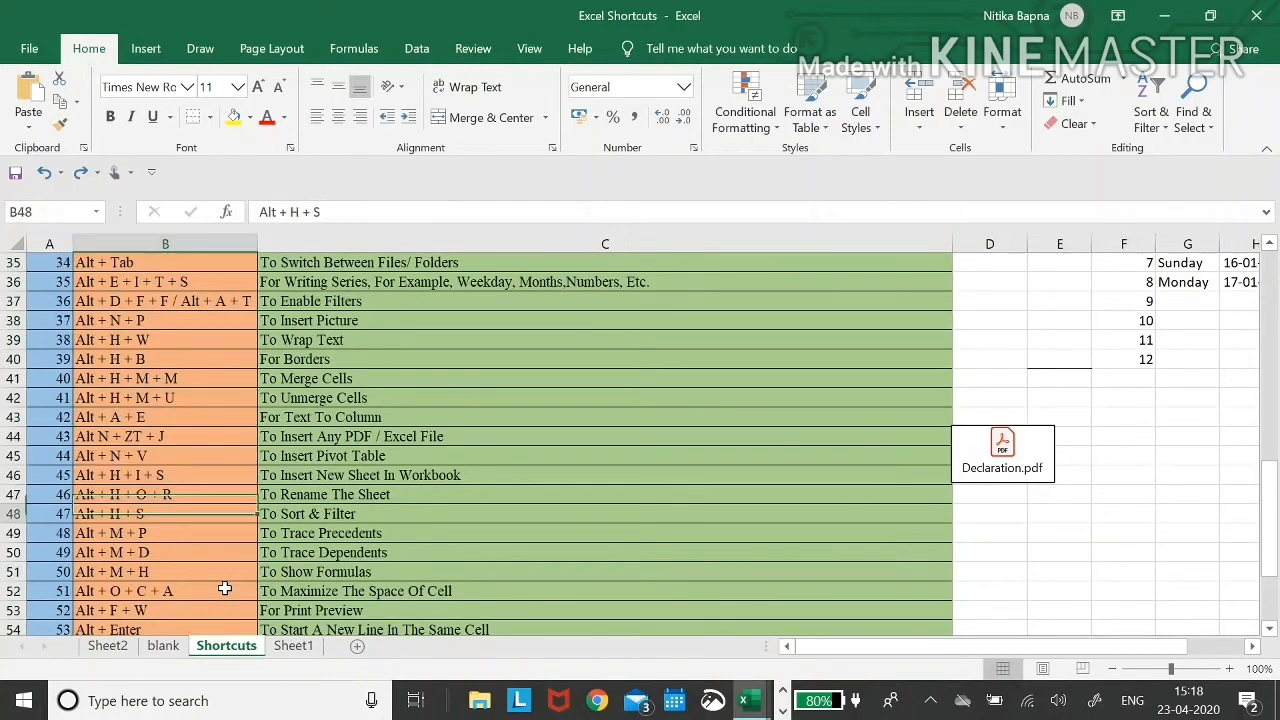
pyautogui.press('Right')
pyautogui.press('Left')
pyautogui.press('Right')
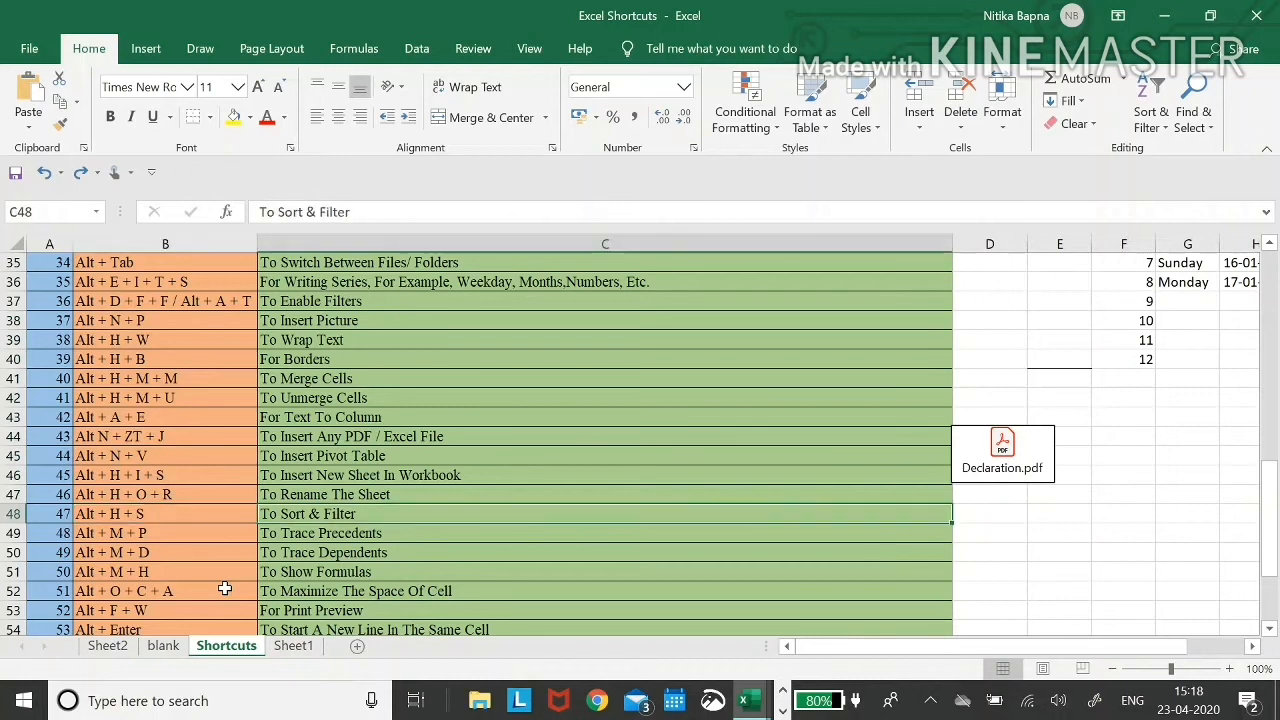
pyautogui.press('Down')
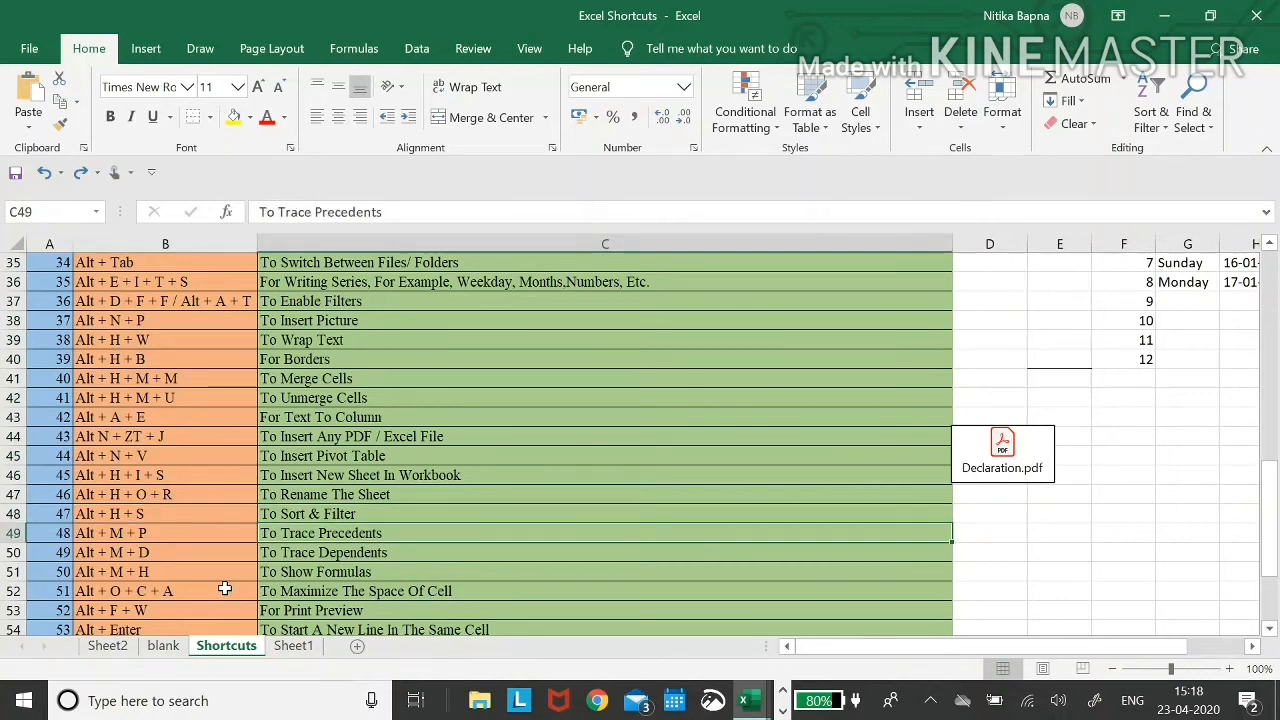
pyautogui.press('Left')
pyautogui.press('Right')
pyautogui.press('Down')
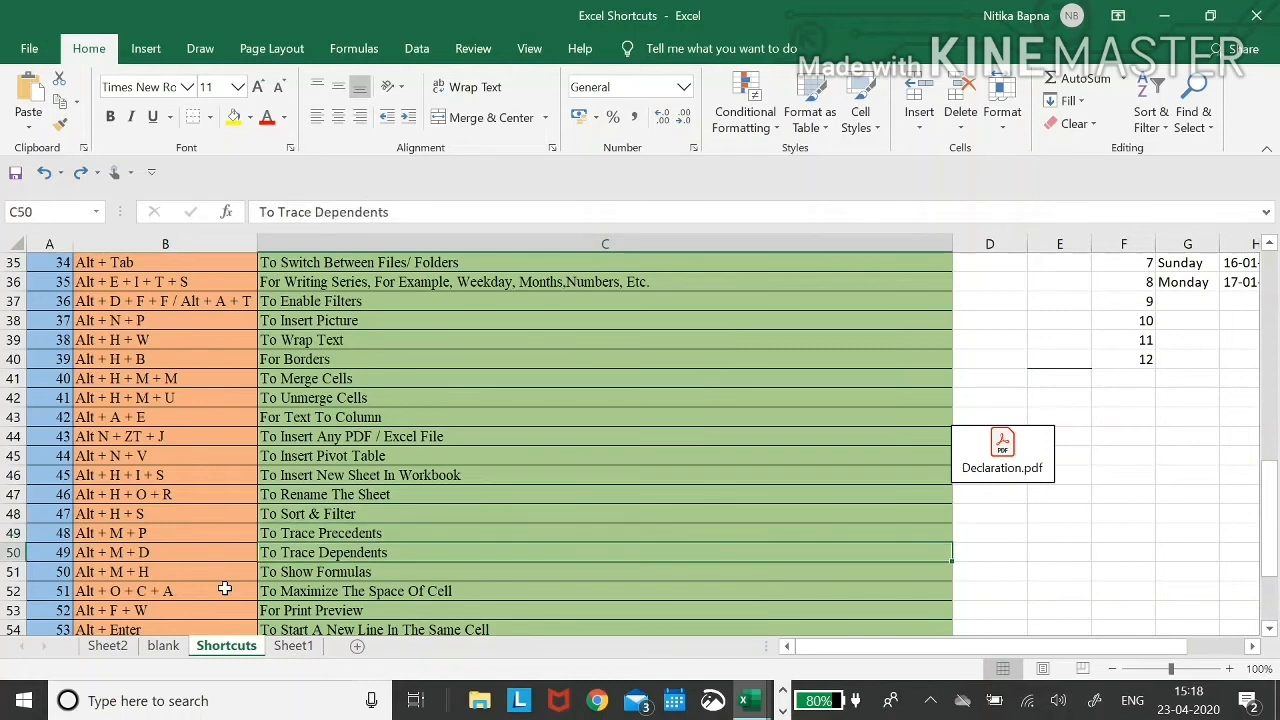
pyautogui.press('Left')
pyautogui.press('Up')
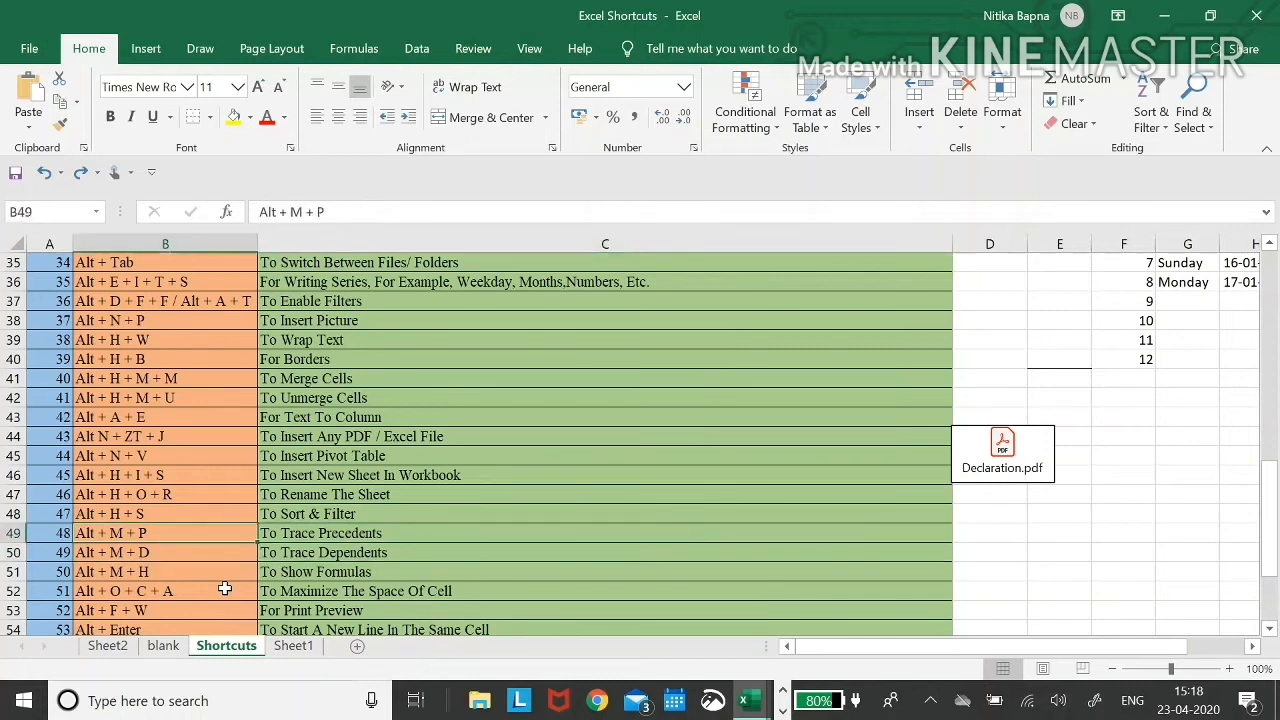
pyautogui.hotkey('ctrl', 'pagedown')
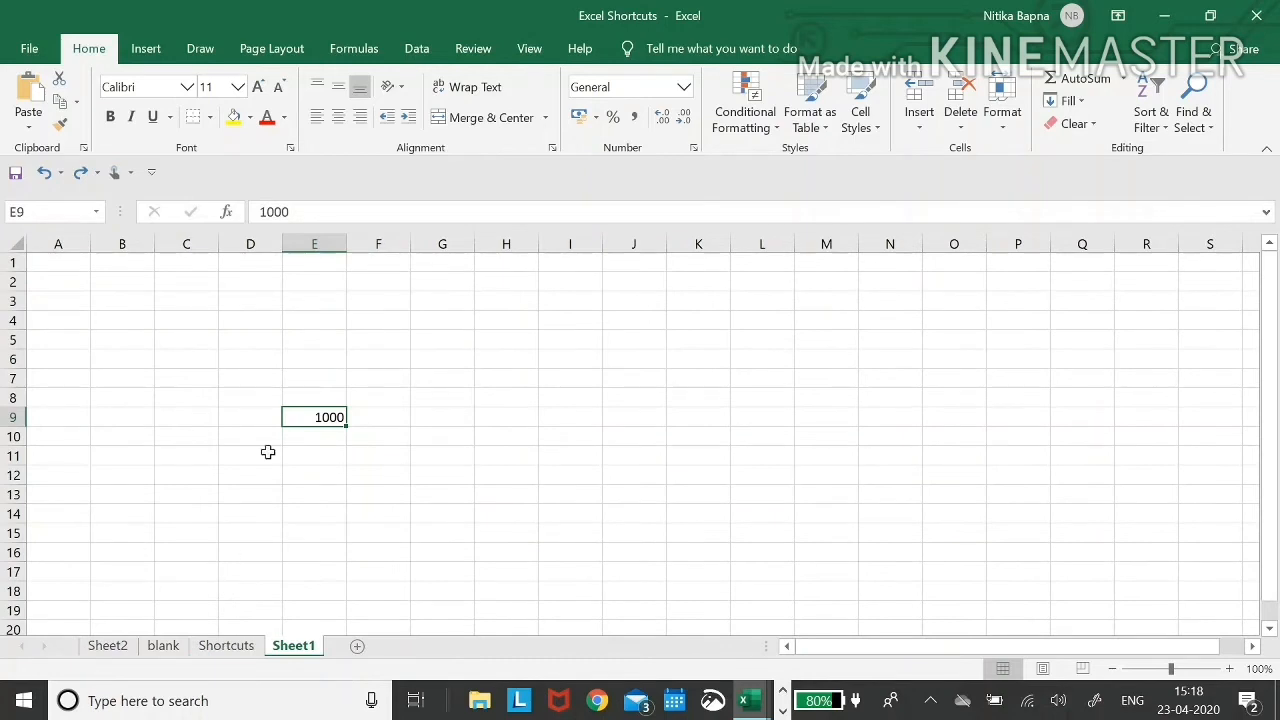
pyautogui.hotkey('ctrl', 'pageup')
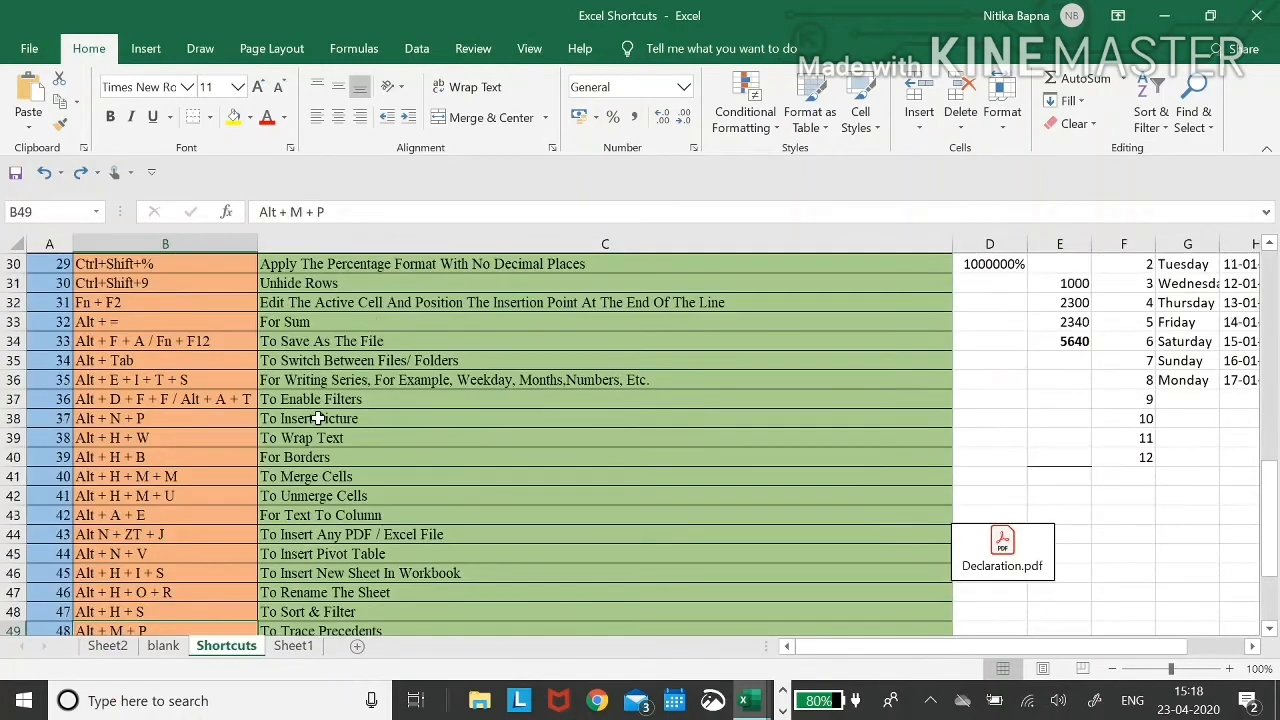
pyautogui.scroll(7, 318, 418)
pyautogui.click(990, 398)
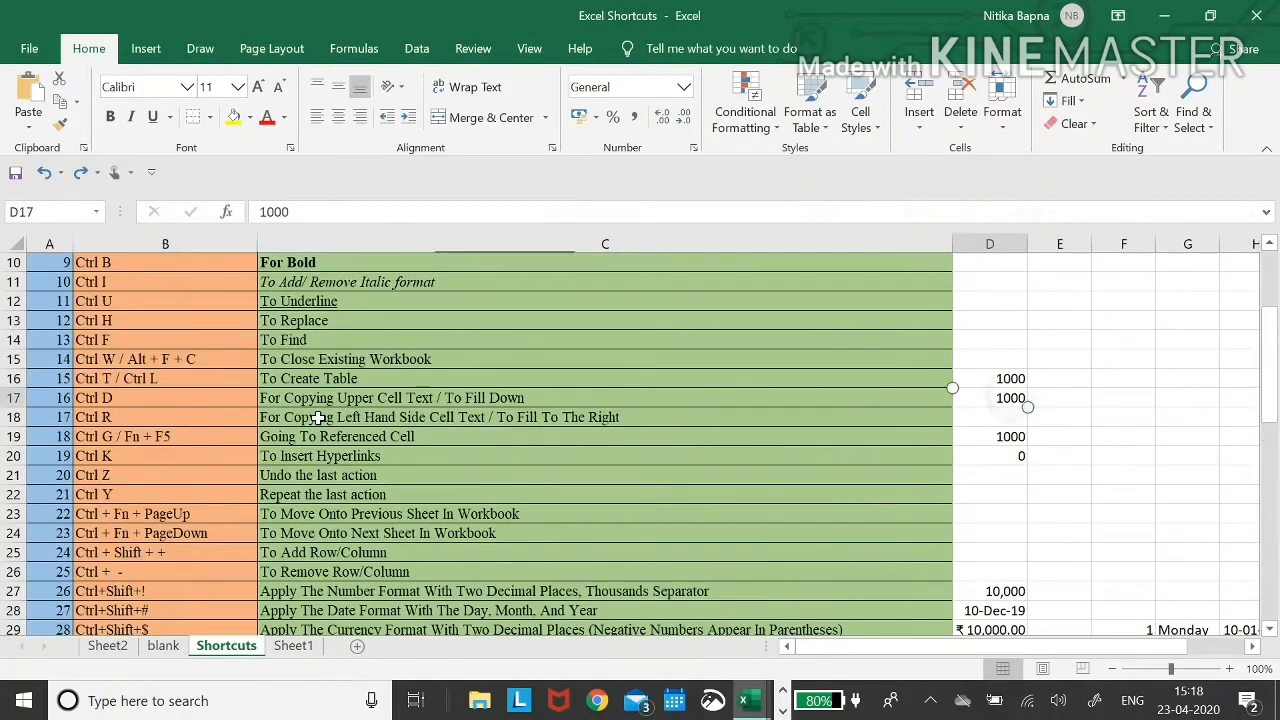
pyautogui.press('Up')
pyautogui.press('Down')
pyautogui.press('Up')
pyautogui.press('Down')
pyautogui.press('Down')
pyautogui.press('Down')
pyautogui.press('Down')
pyautogui.press('Up')
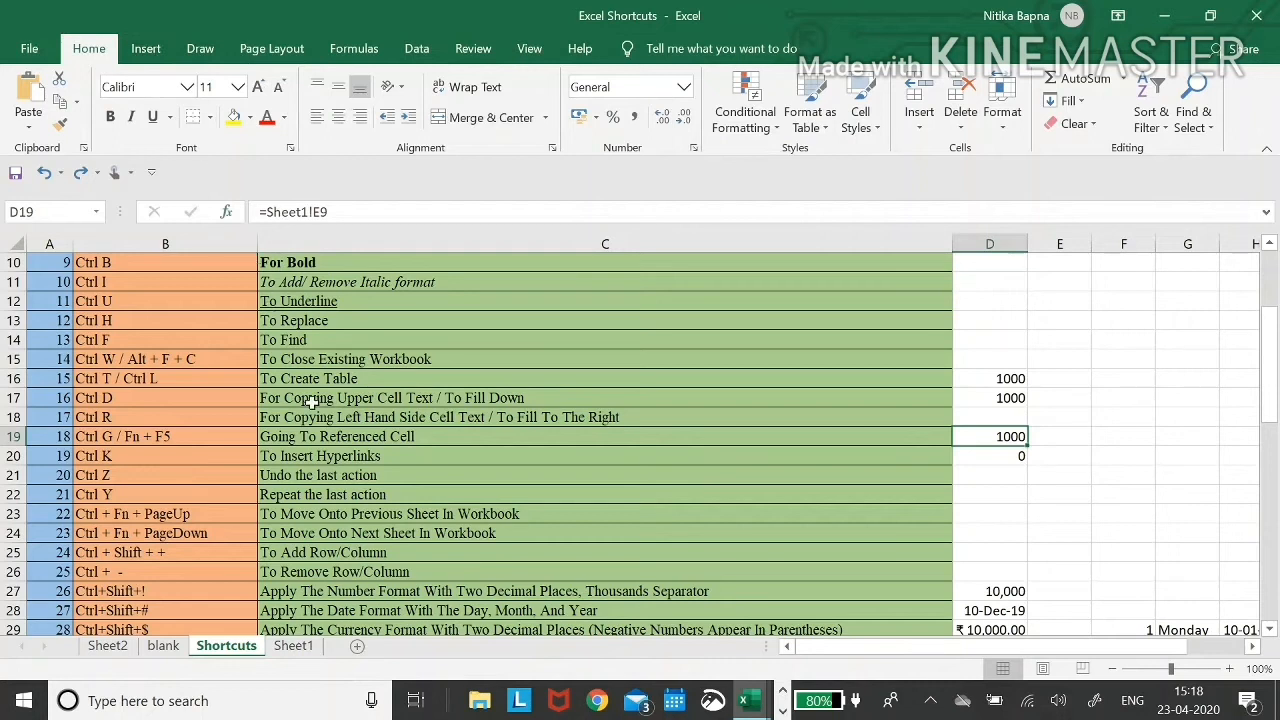
pyautogui.scroll(-4, 313, 400)
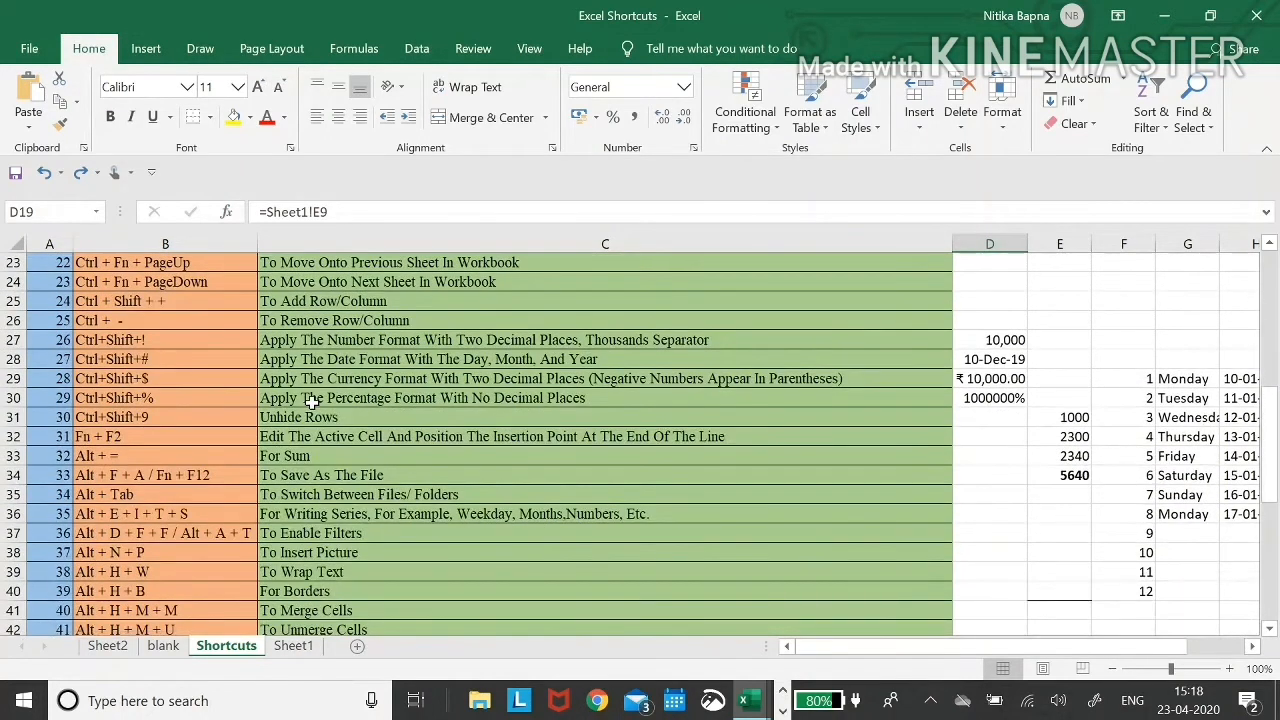
pyautogui.scroll(-5, 313, 400)
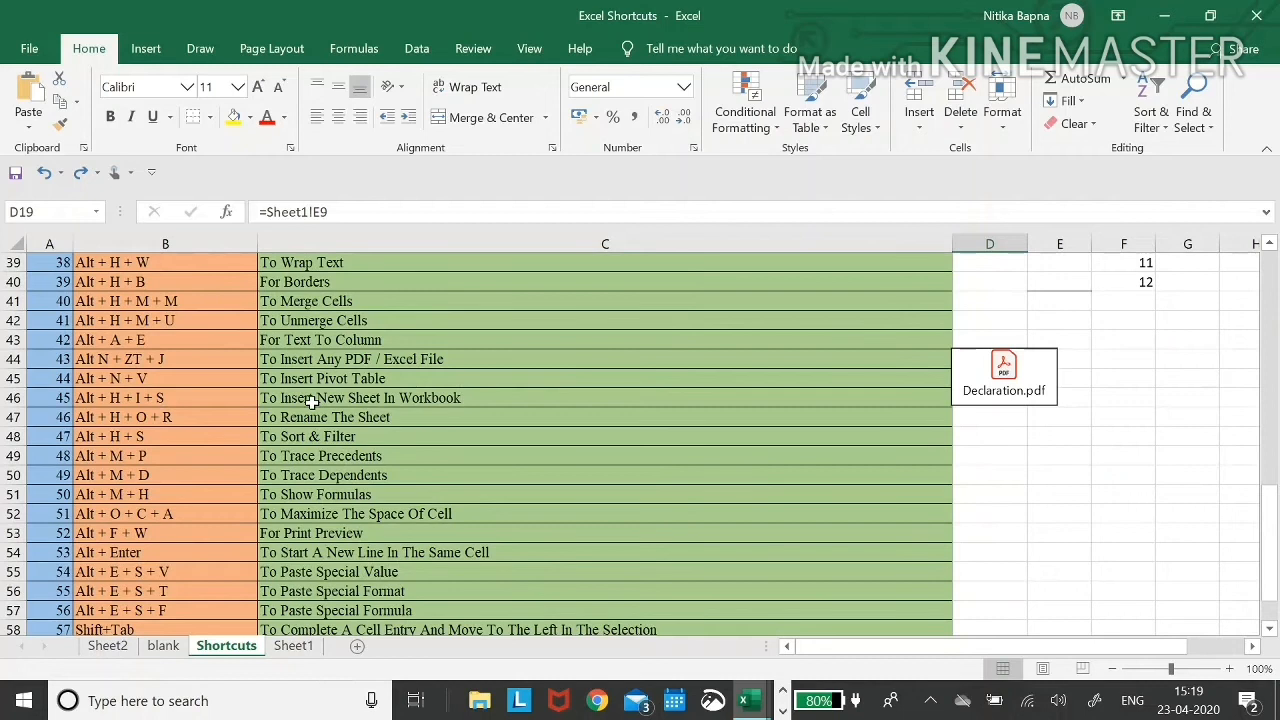
pyautogui.click(165, 475)
pyautogui.click(165, 475)
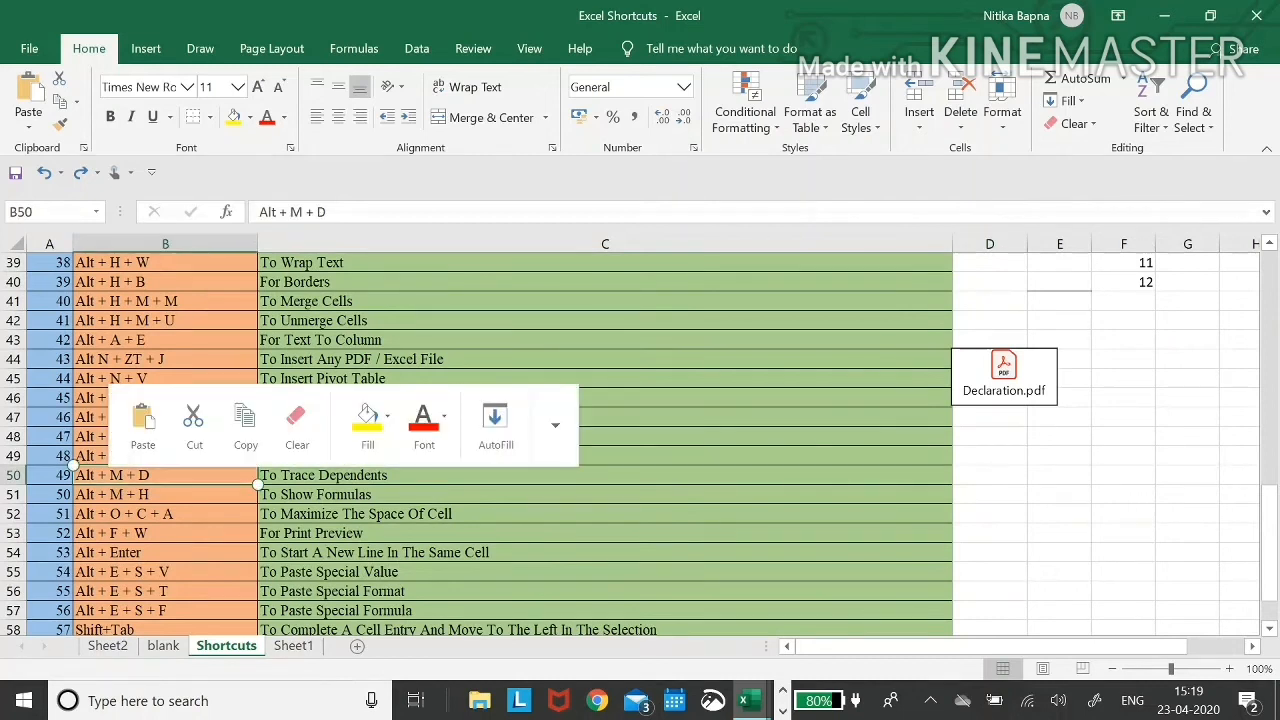
pyautogui.click(165, 455)
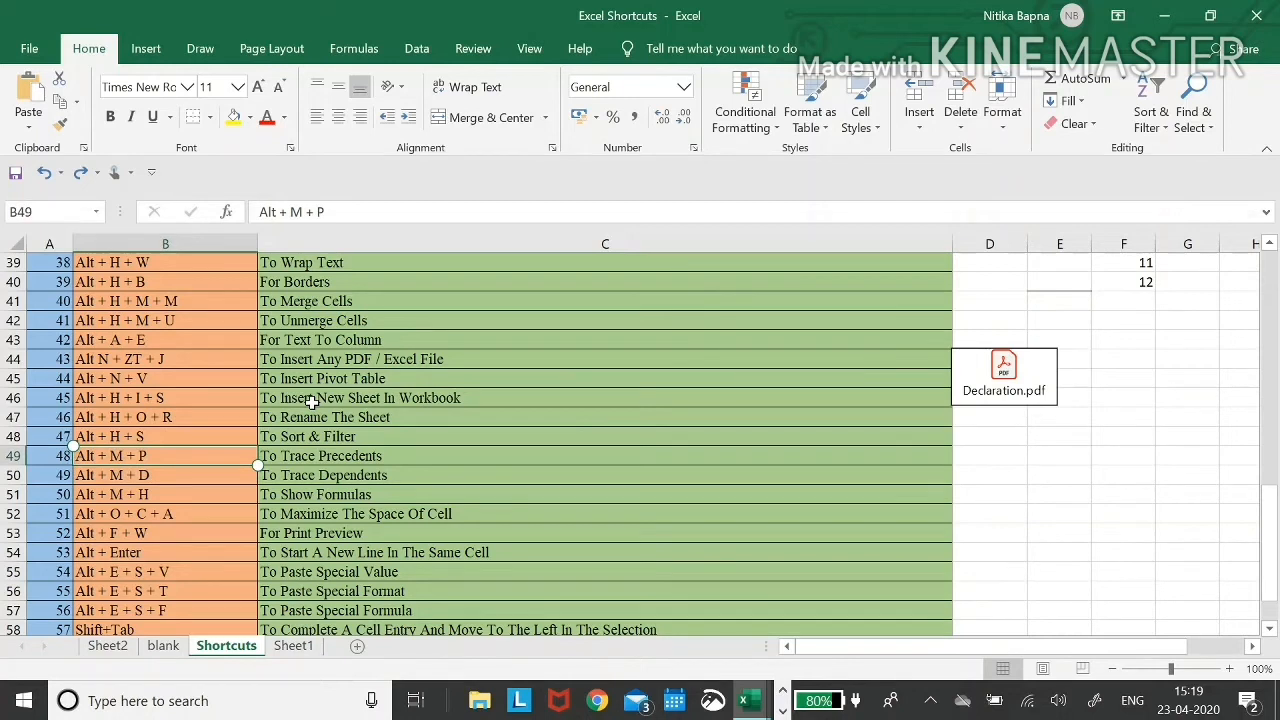
pyautogui.click(400, 475)
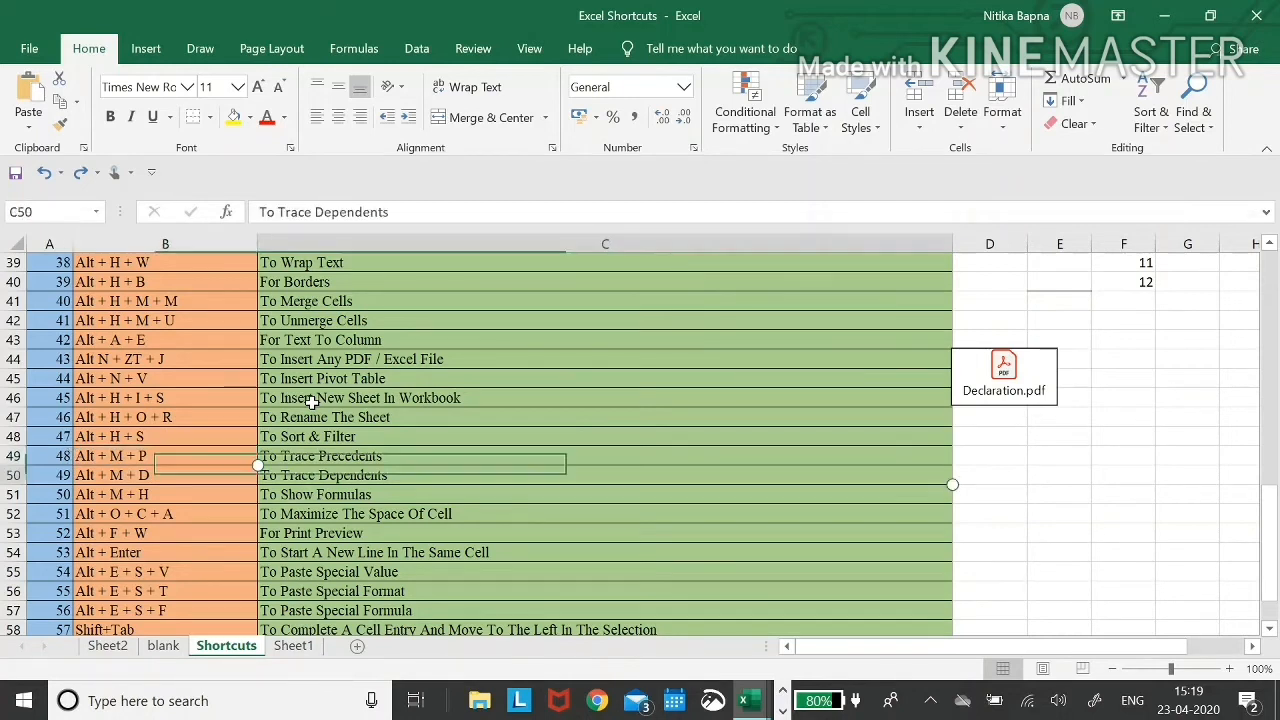
pyautogui.click(165, 455)
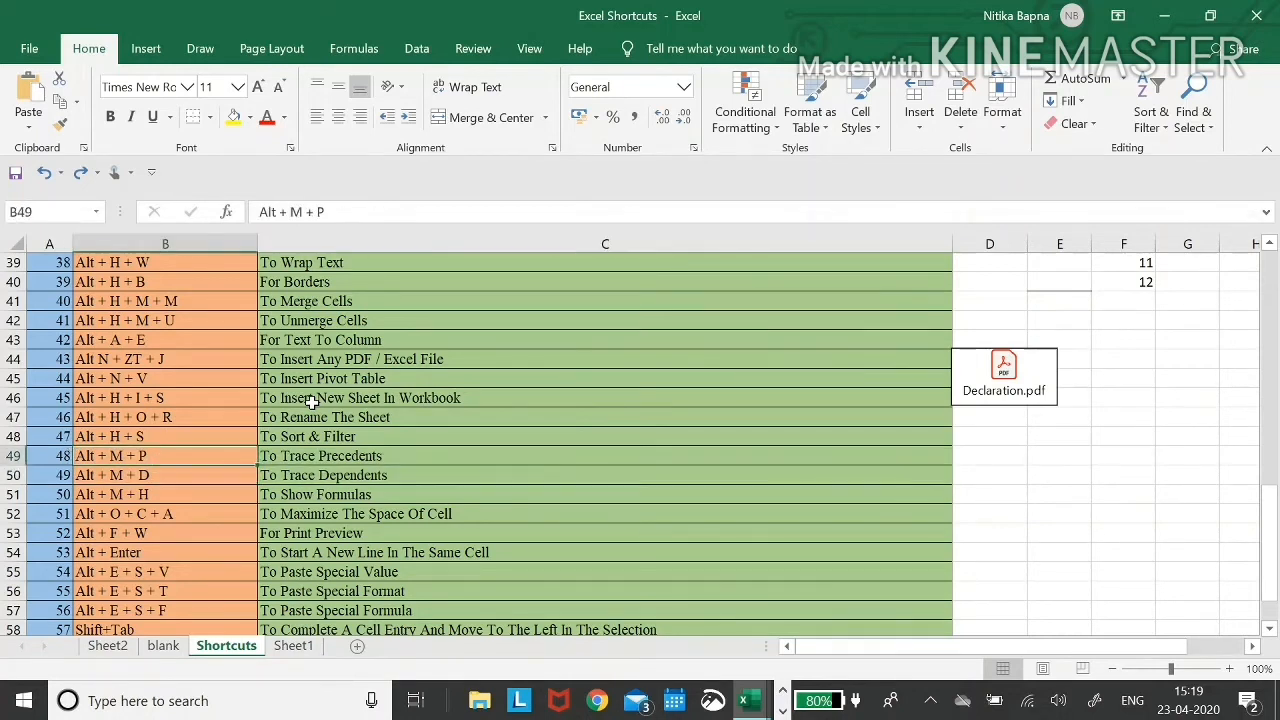
pyautogui.scroll(4, 312, 401)
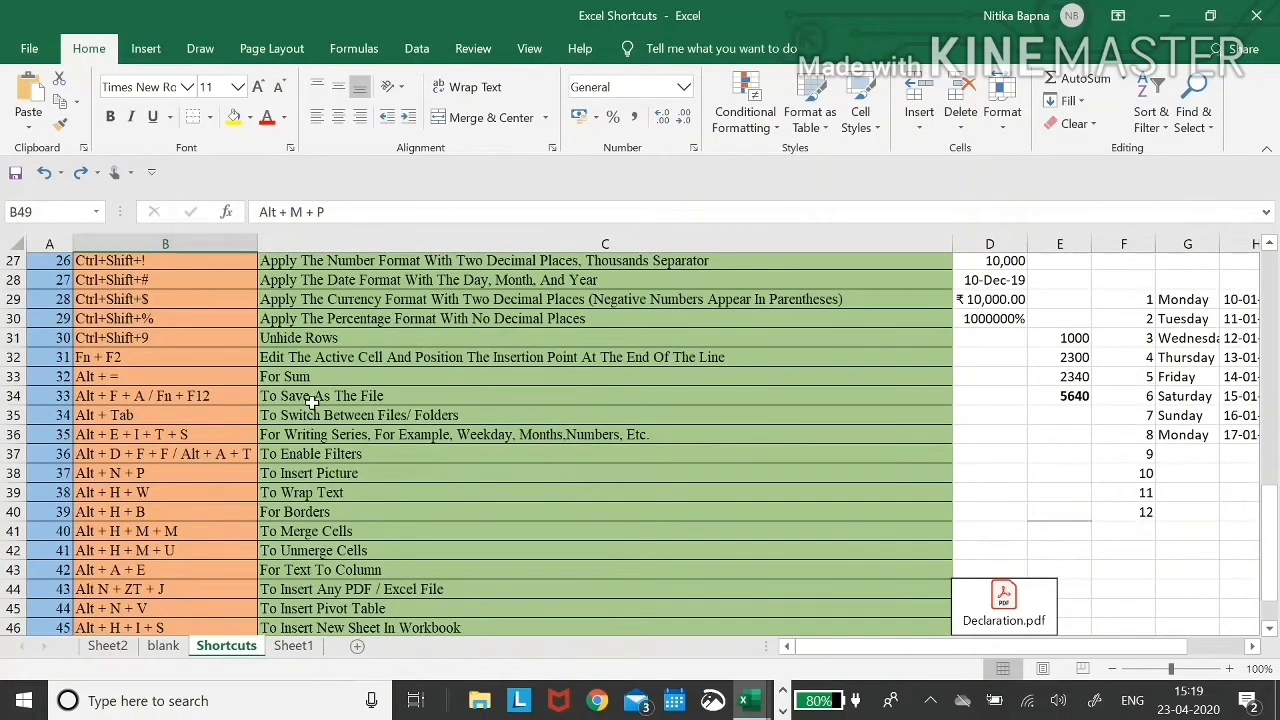
pyautogui.scroll(4, 312, 402)
pyautogui.click(312, 356)
pyautogui.scroll(2, 312, 402)
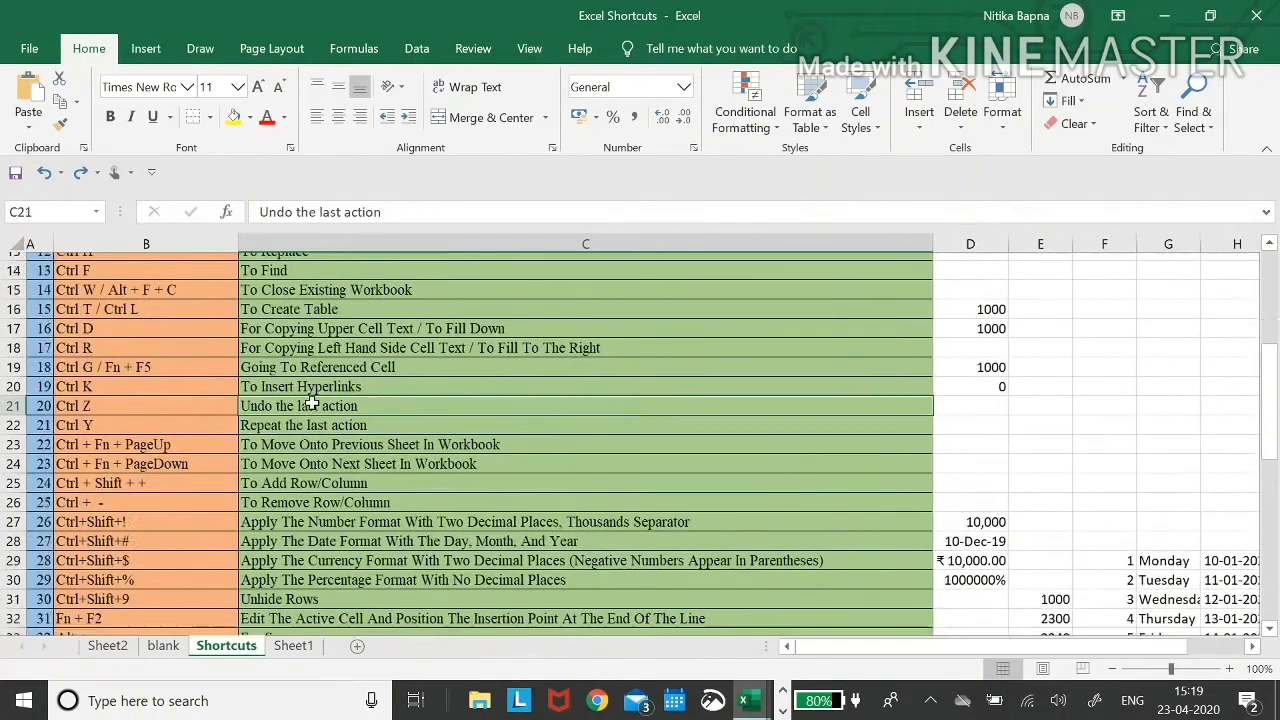
# - Trace D19's precedents with Alt M P and follow the arrow via Go To to Sheet1!$E$9
pyautogui.click(971, 467)
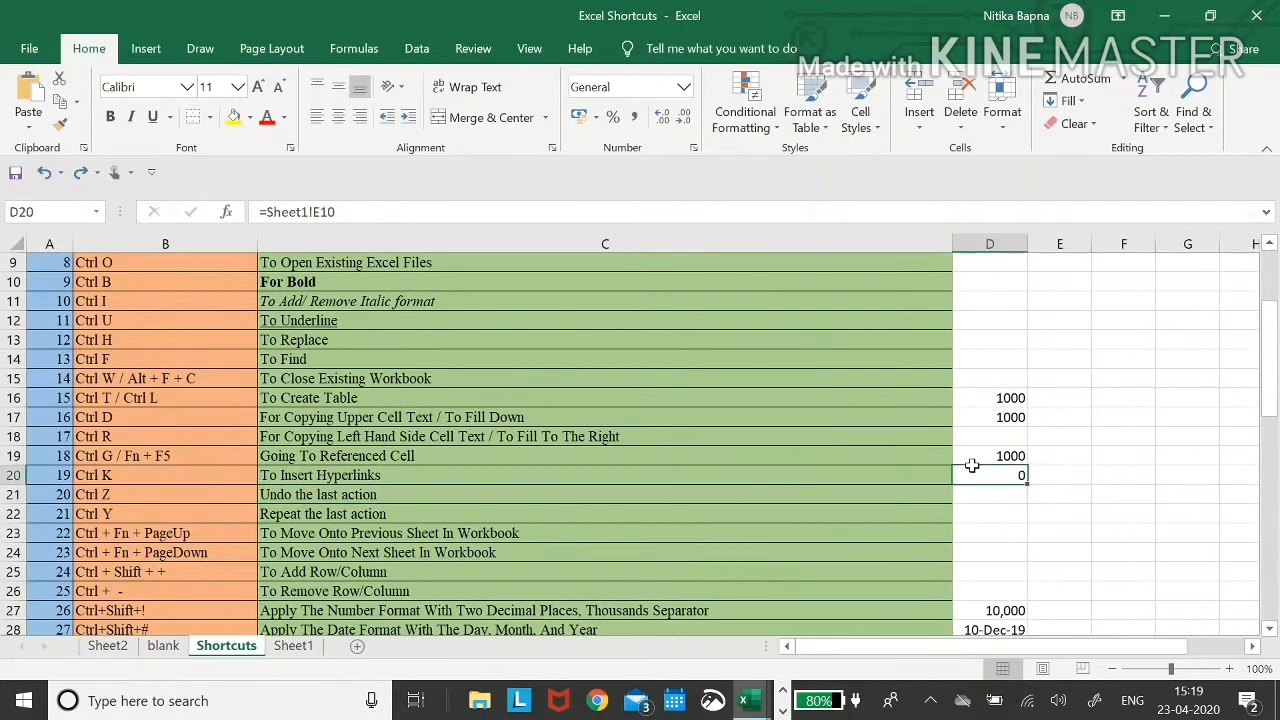
pyautogui.click(971, 463)
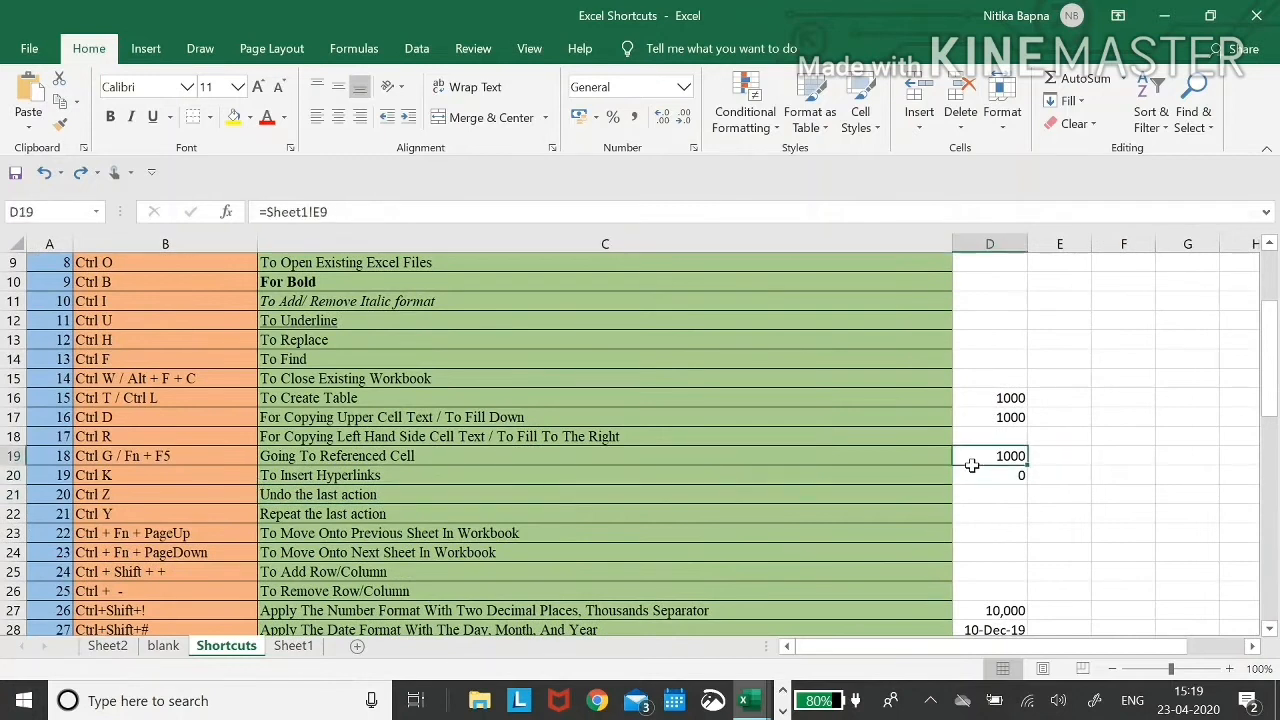
pyautogui.hotkey('alt', 'm')
pyautogui.press('p')
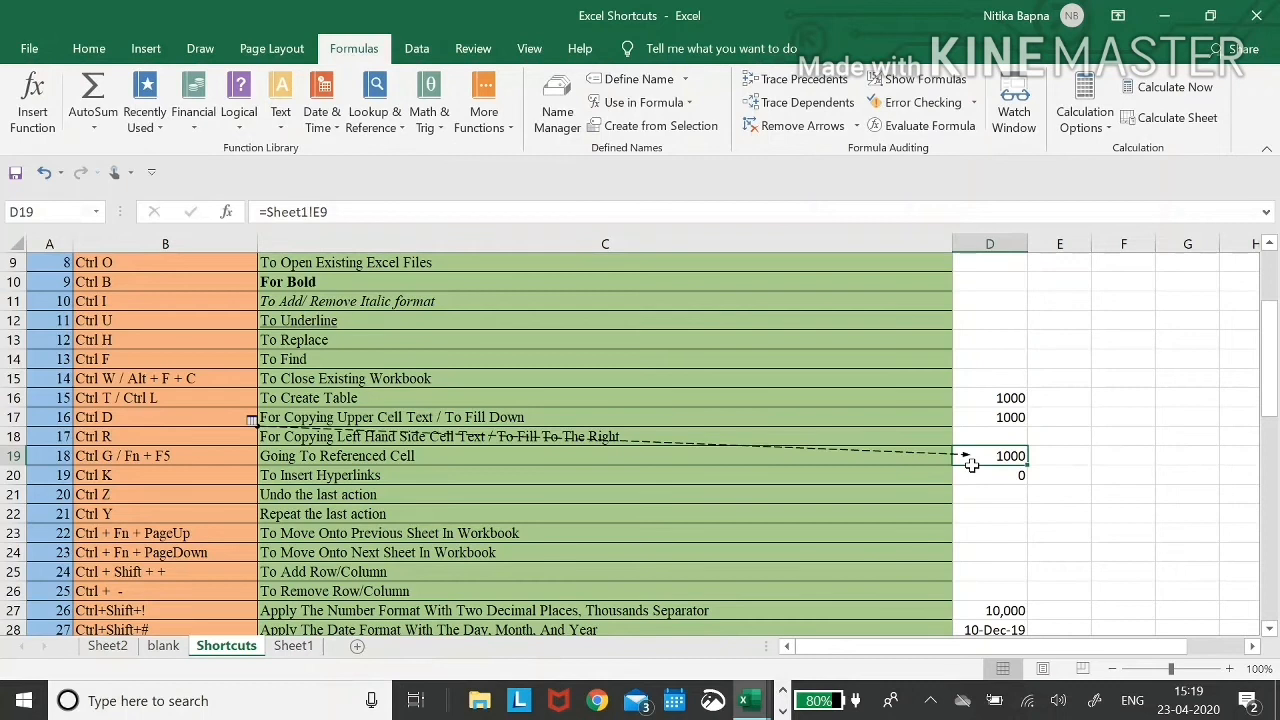
pyautogui.click(250, 421)
pyautogui.press('Escape')
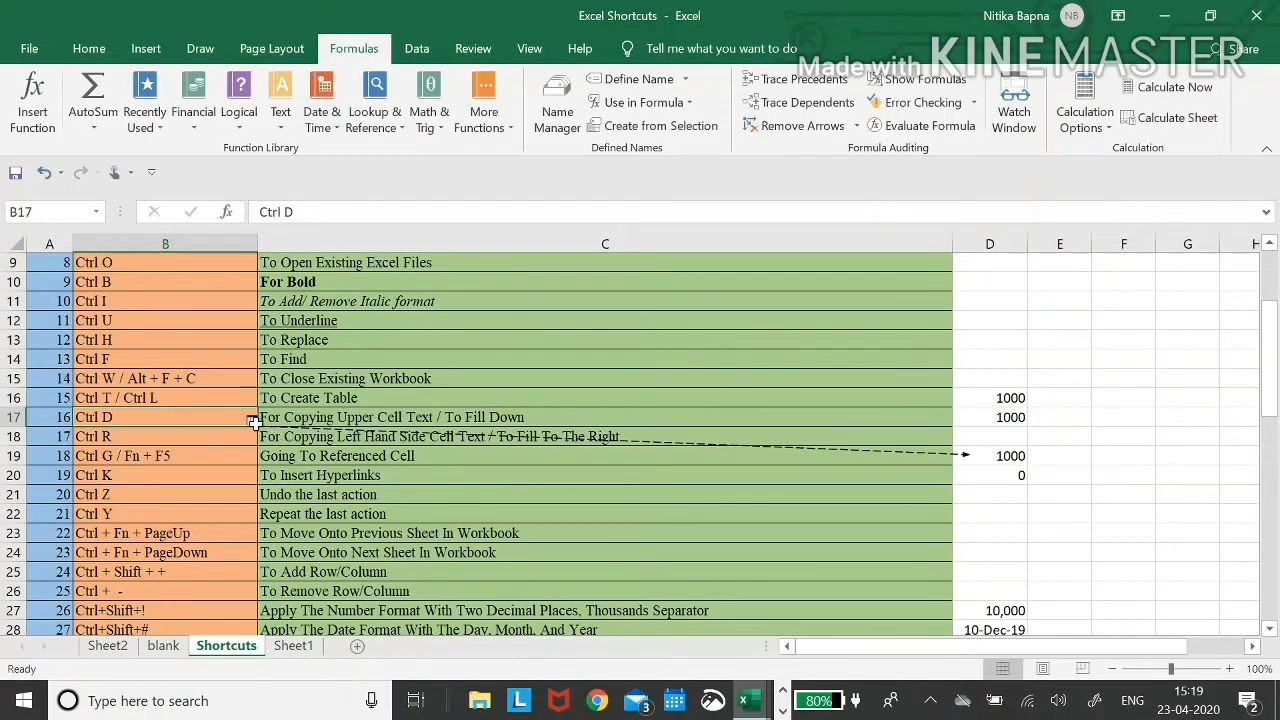
pyautogui.doubleClick(268, 432)
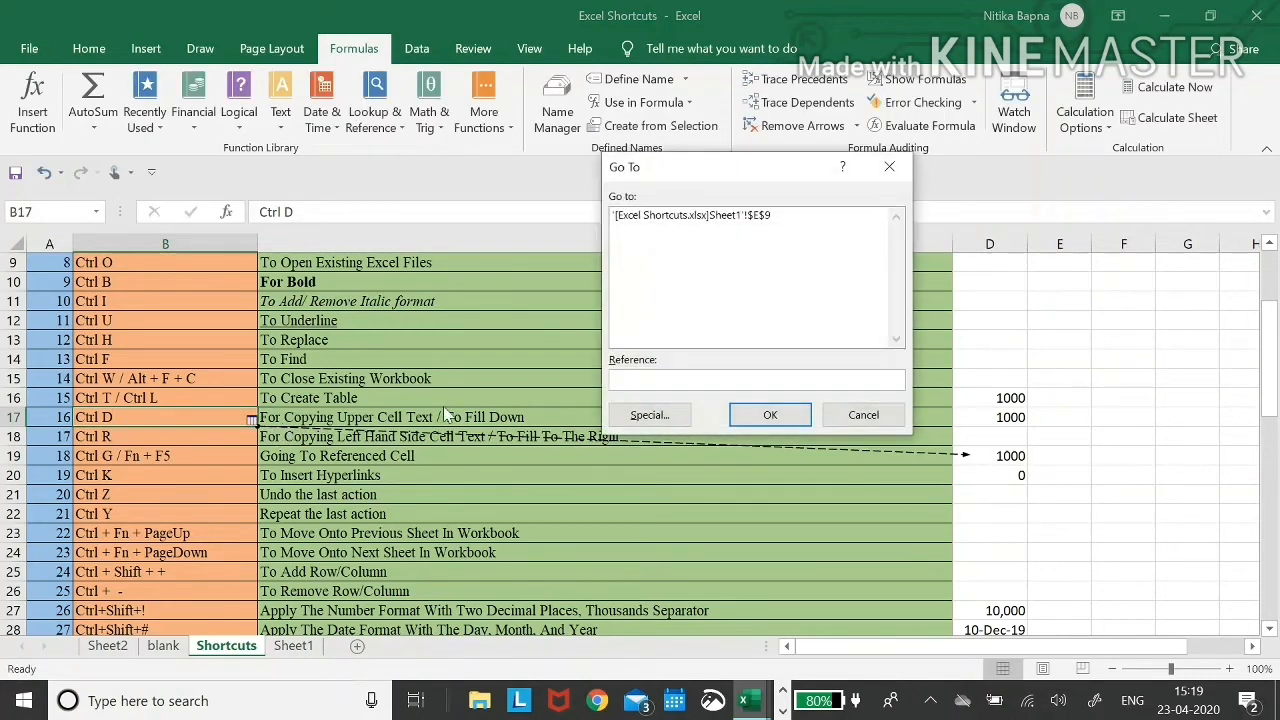
pyautogui.click(718, 215)
pyautogui.press('Return')
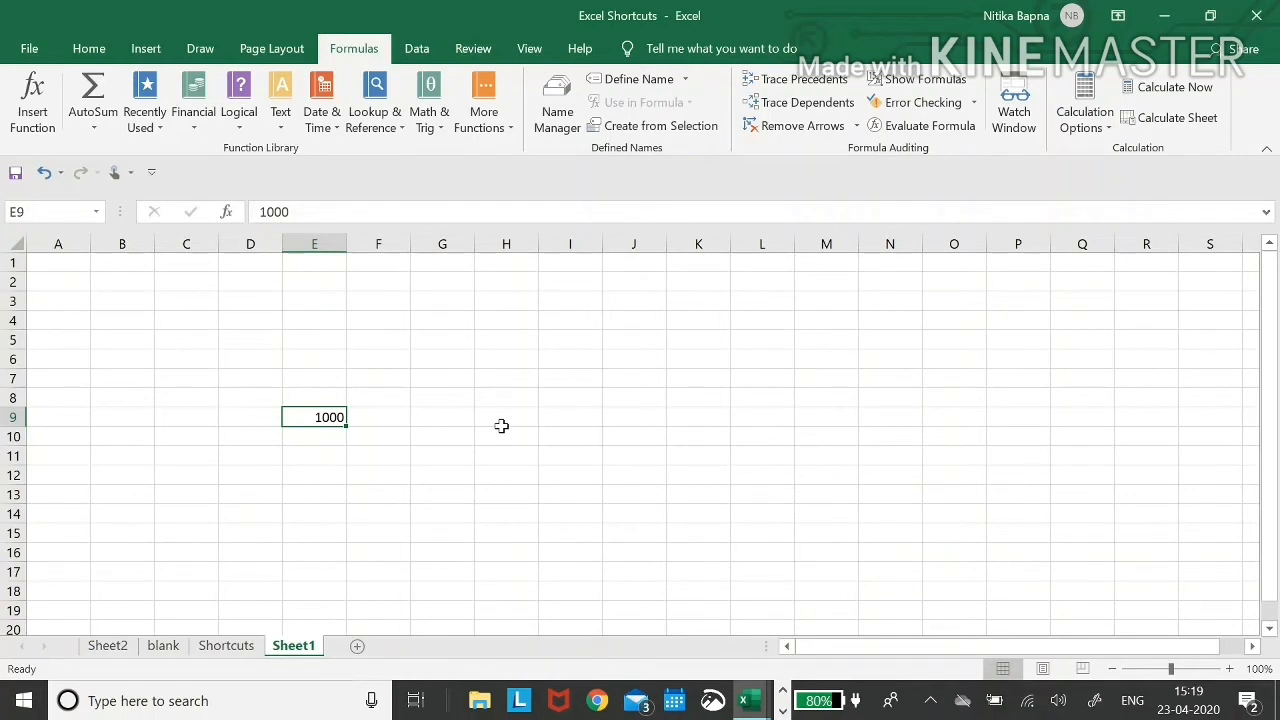
# - Use Ctrl+G Go To to jump to the Shortcuts sheet and back to E9 on Sheet1
pyautogui.hotkey('ctrl', 'g')
pyautogui.press('Return')
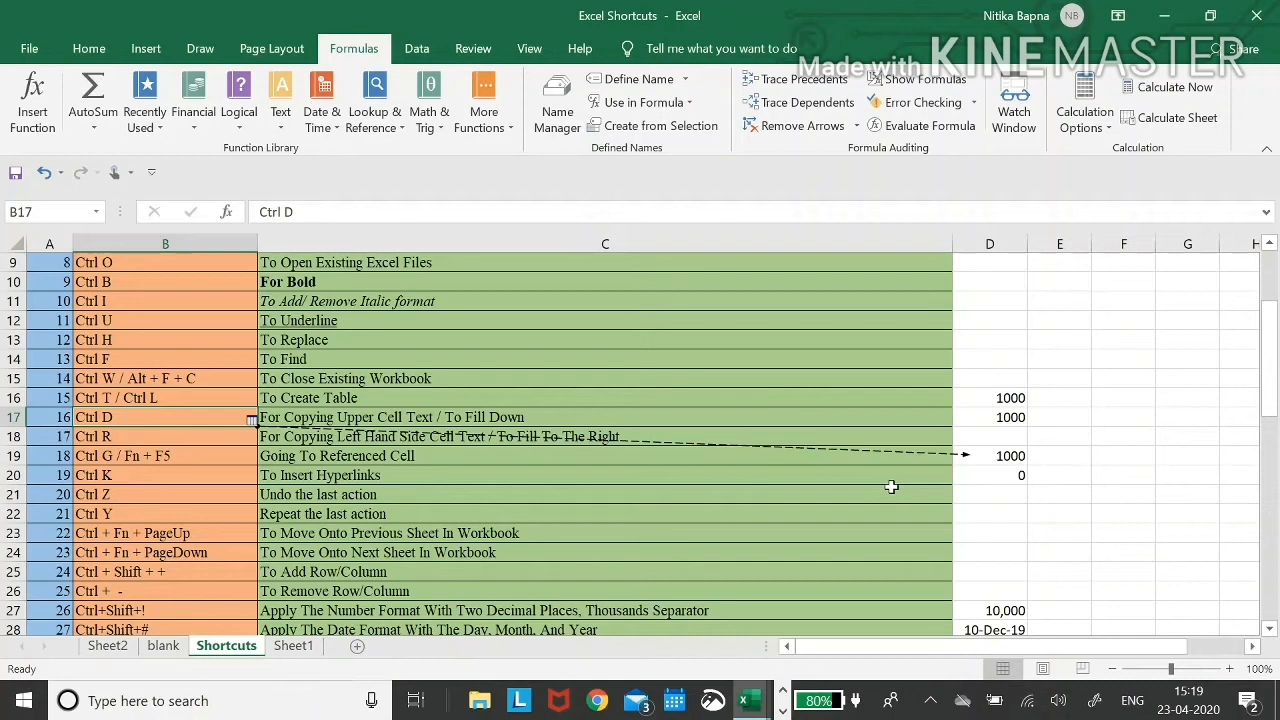
pyautogui.hotkey('ctrl', 'g')
pyautogui.press('Return')
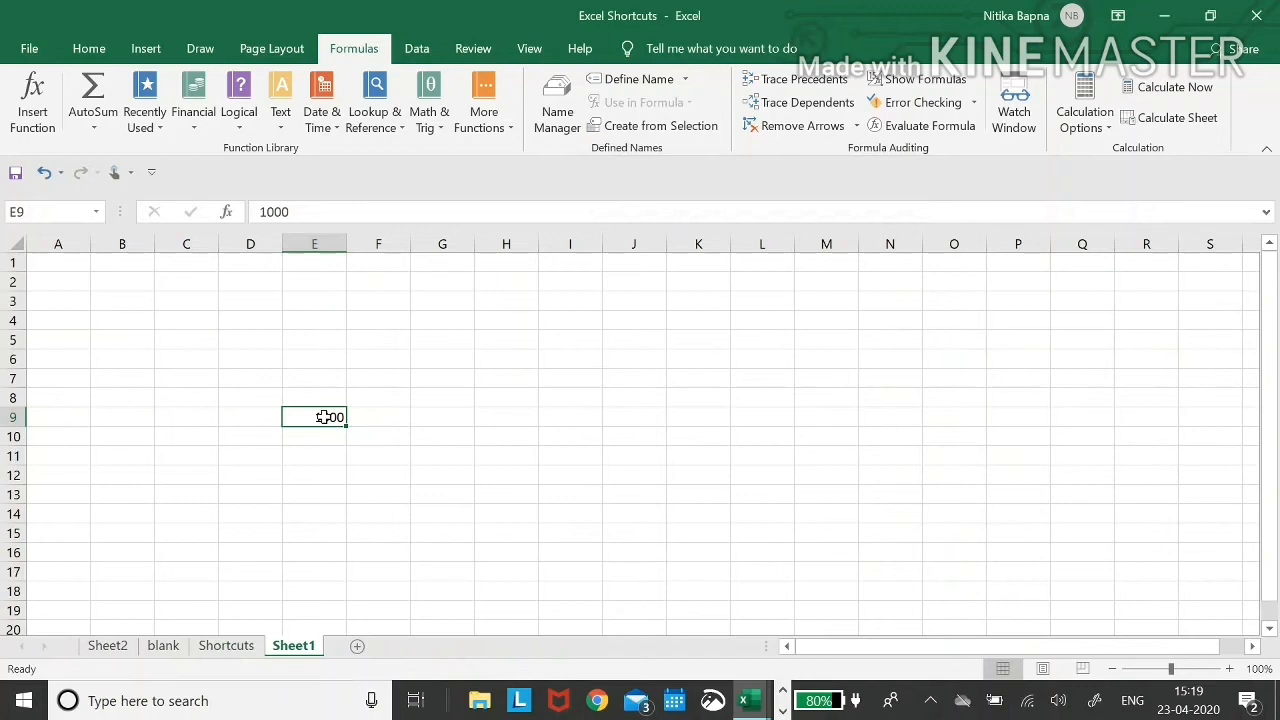
# - Trace E9's dependents and follow the arrow to Shortcuts!$D$19
pyautogui.hotkey('alt', 'm')
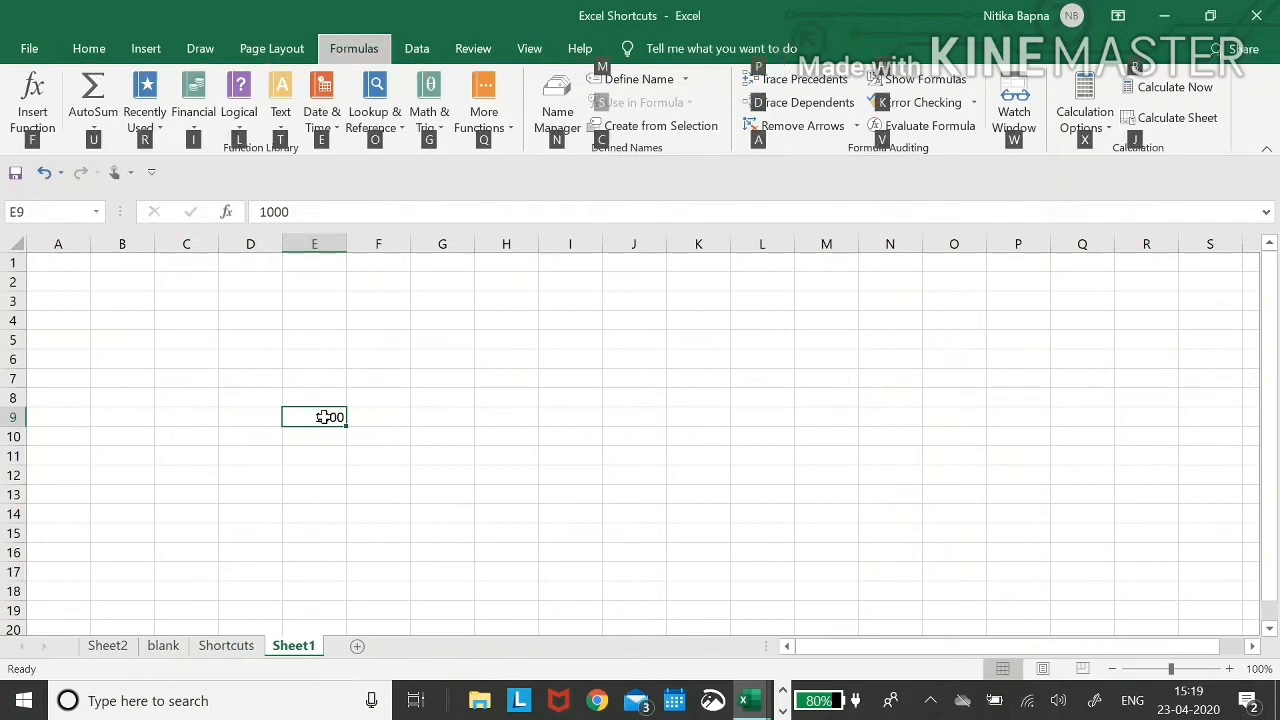
pyautogui.press('p')
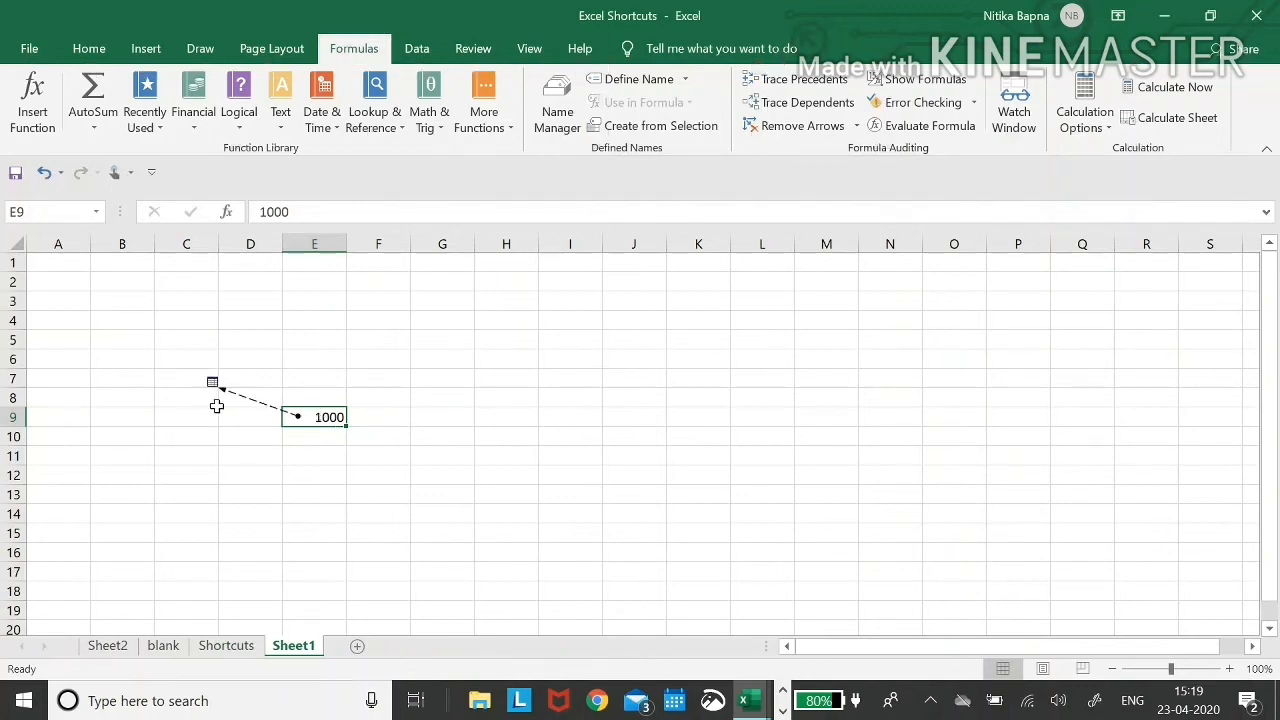
pyautogui.doubleClick(255, 408)
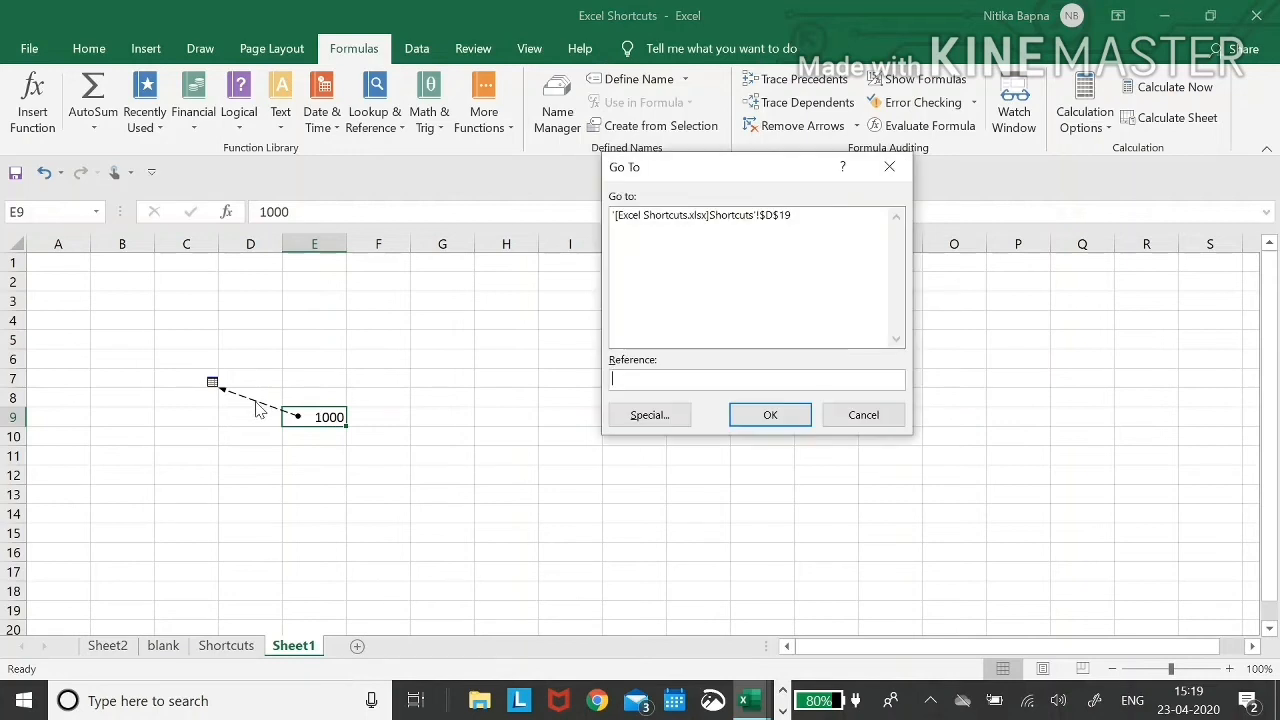
pyautogui.click(770, 218)
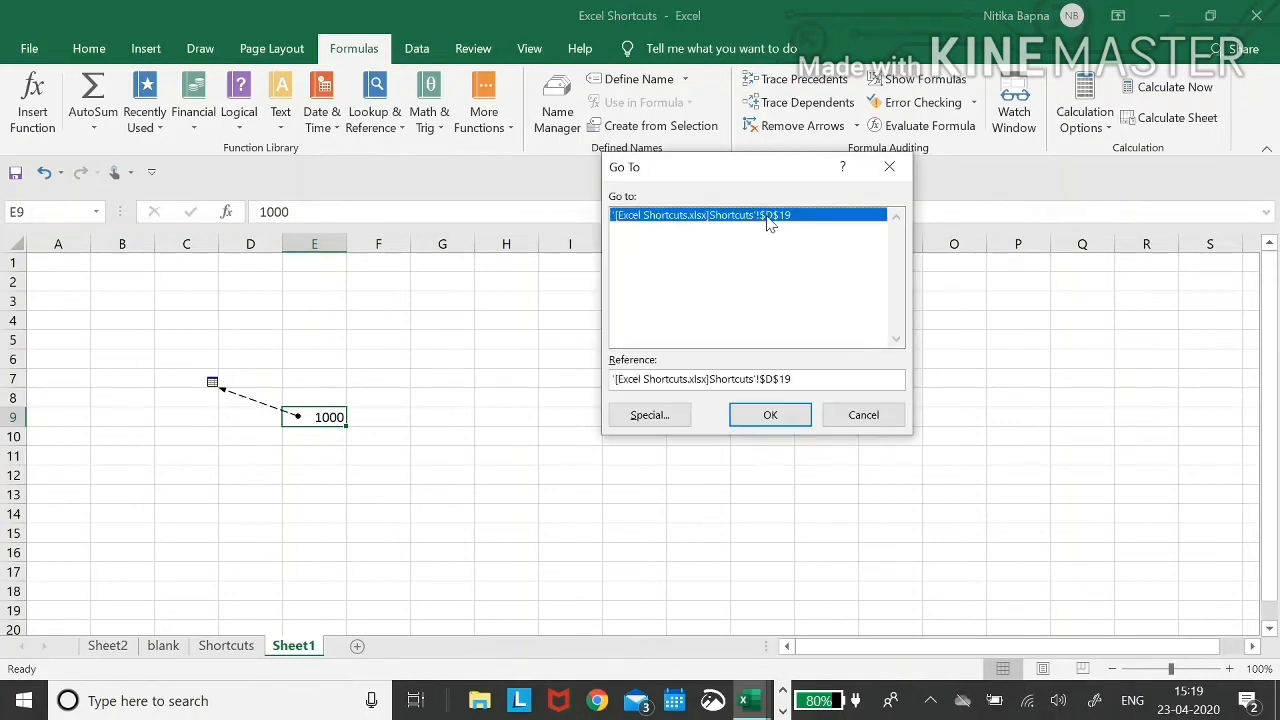
pyautogui.doubleClick(770, 218)
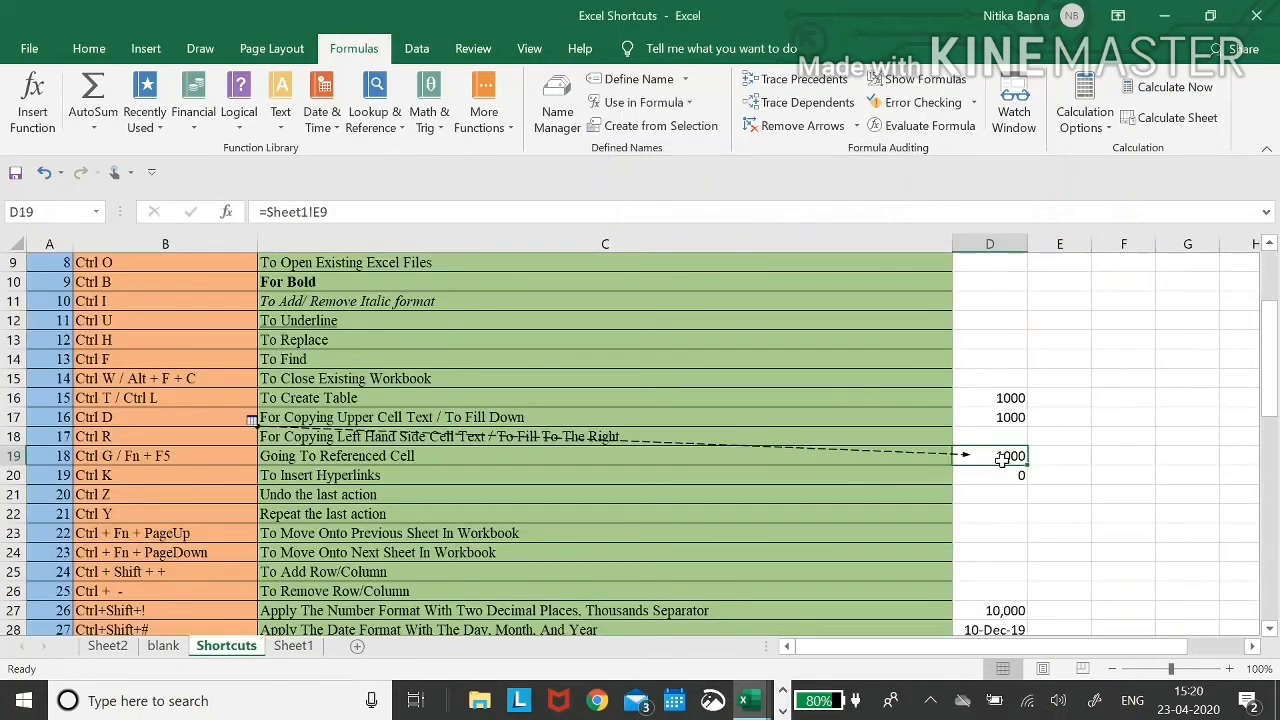
pyautogui.click(855, 479)
pyautogui.press('Down')
pyautogui.press('Down')
pyautogui.press('Down')
pyautogui.press('Down')
pyautogui.press('Down')
pyautogui.press('Down')
pyautogui.press('Down')
pyautogui.press('Down')
pyautogui.press('Down')
pyautogui.press('Down')
pyautogui.press('Down')
pyautogui.press('Down')
pyautogui.press('Down')
pyautogui.press('Down')
pyautogui.press('Down')
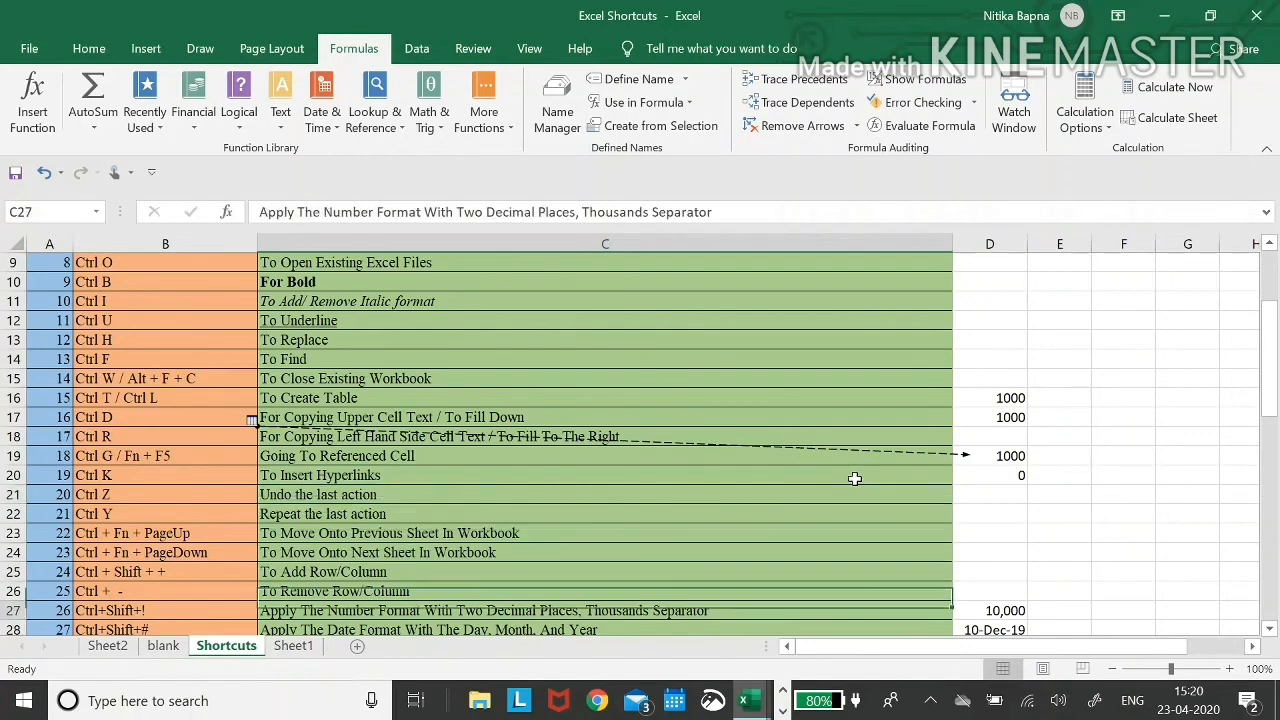
pyautogui.press('Down')
pyautogui.press('Down')
pyautogui.press('Down')
pyautogui.press('Down')
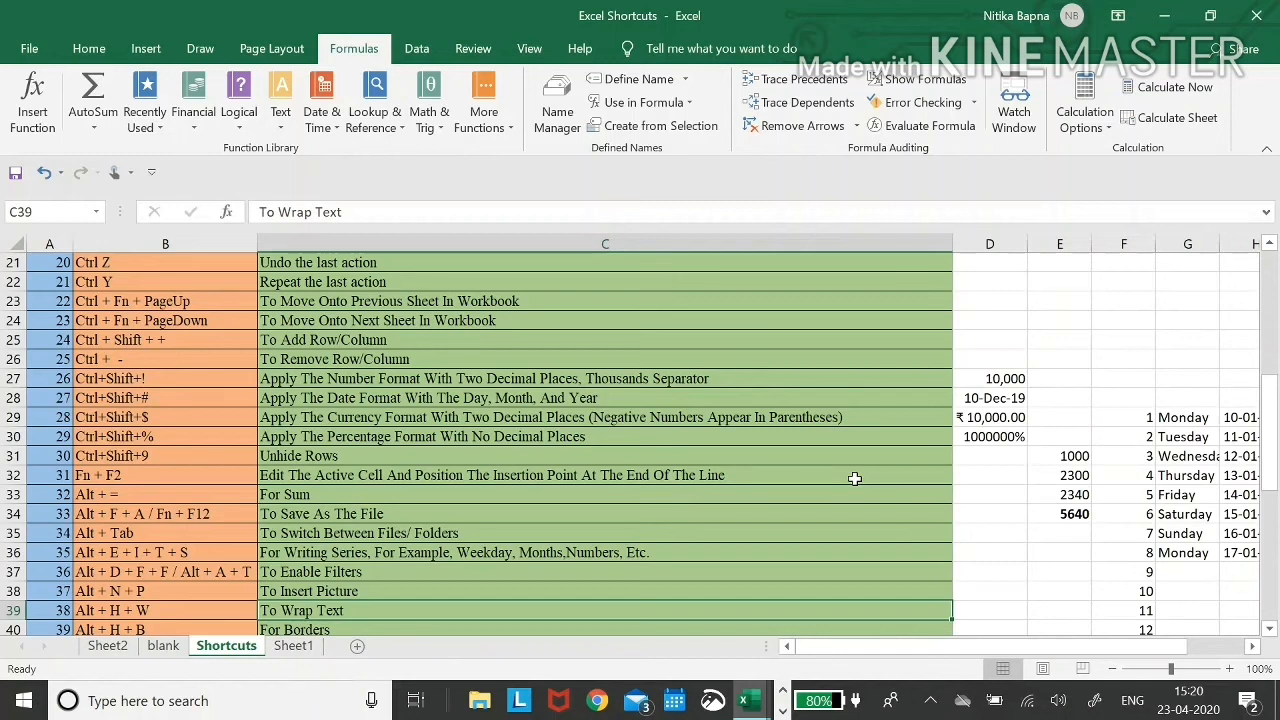
pyautogui.press('Down')
pyautogui.press('Down')
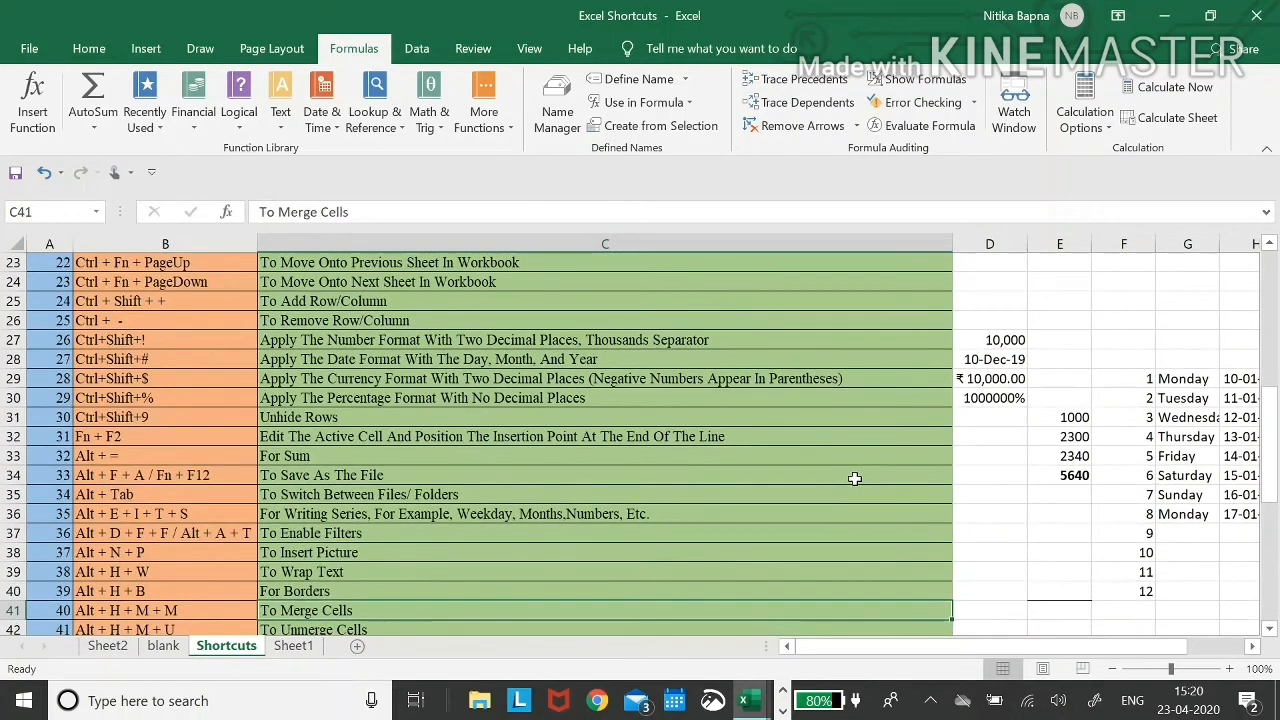
pyautogui.press('Down')
pyautogui.press('Left')
pyautogui.press('Left')
pyautogui.press('Down')
pyautogui.press('Down')
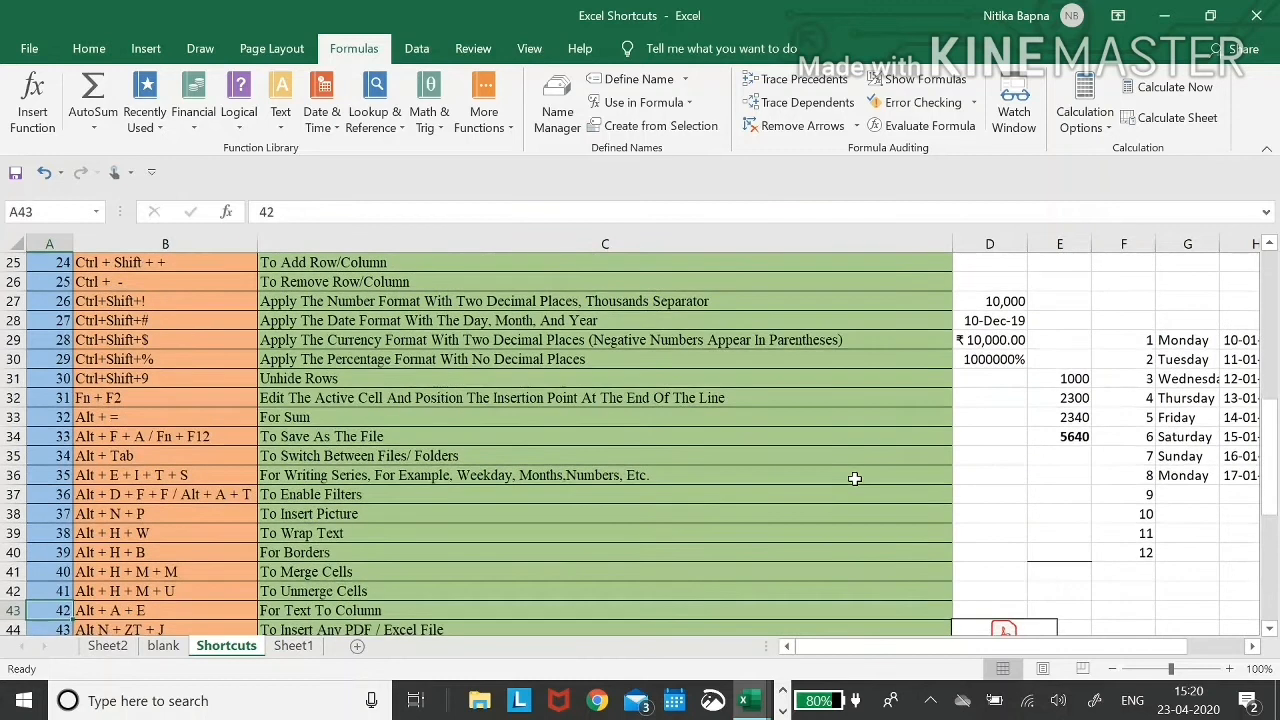
pyautogui.press('Down')
pyautogui.press('Down')
pyautogui.press('Down')
pyautogui.press('Down')
pyautogui.press('Down')
pyautogui.press('Down')
pyautogui.press('Down')
pyautogui.press('Down')
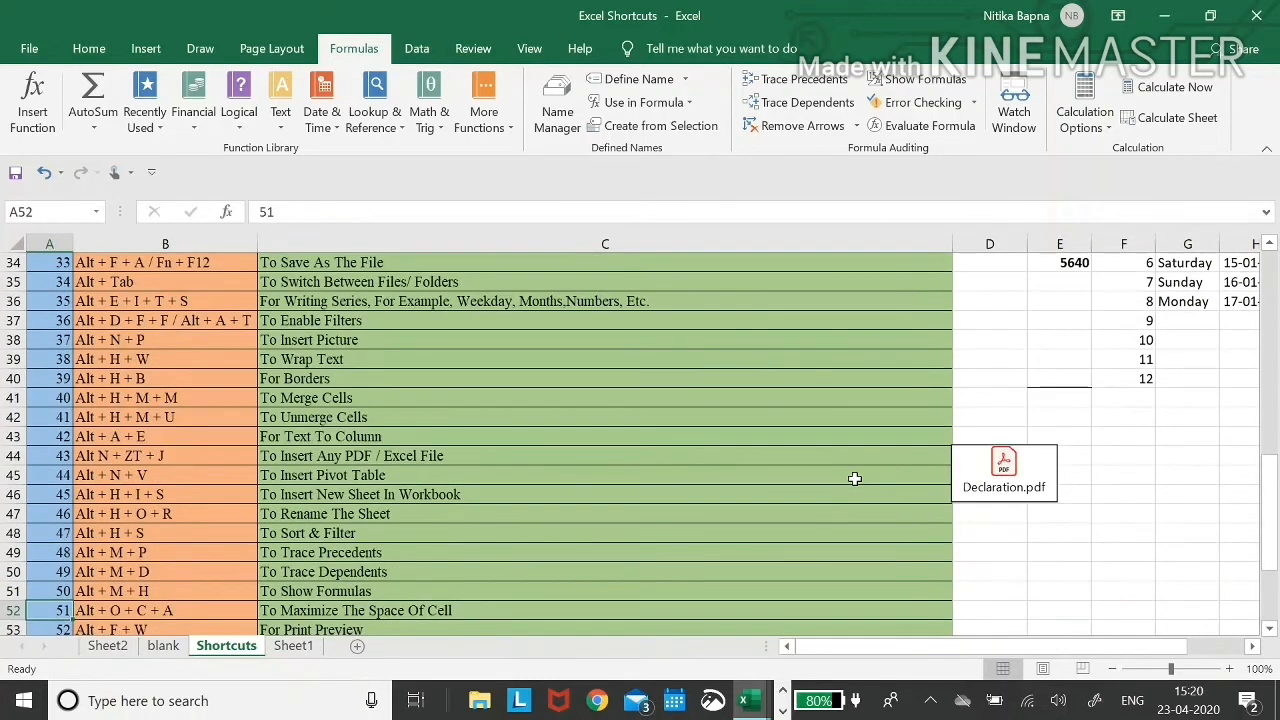
pyautogui.press('Right')
pyautogui.press('Right')
pyautogui.press('Up')
pyautogui.press('Up')
pyautogui.press('Up')
pyautogui.press('Up')
pyautogui.press('Up')
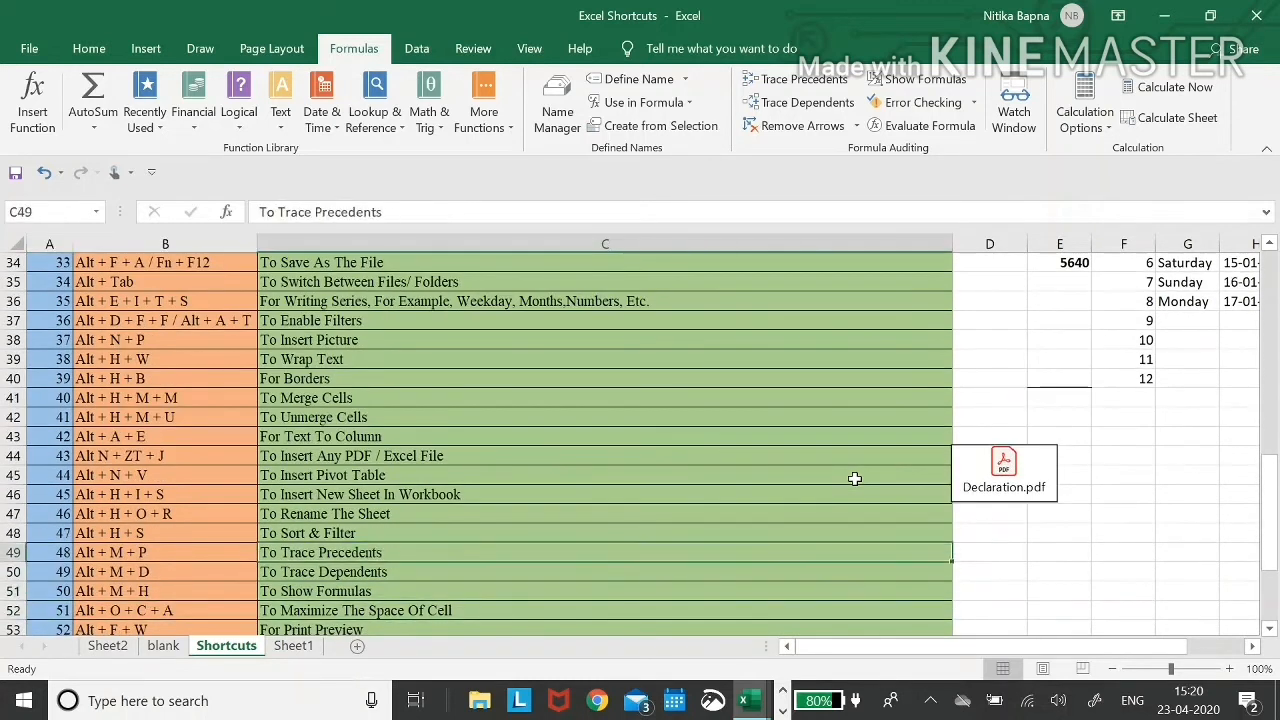
pyautogui.scroll(-2, 855, 479)
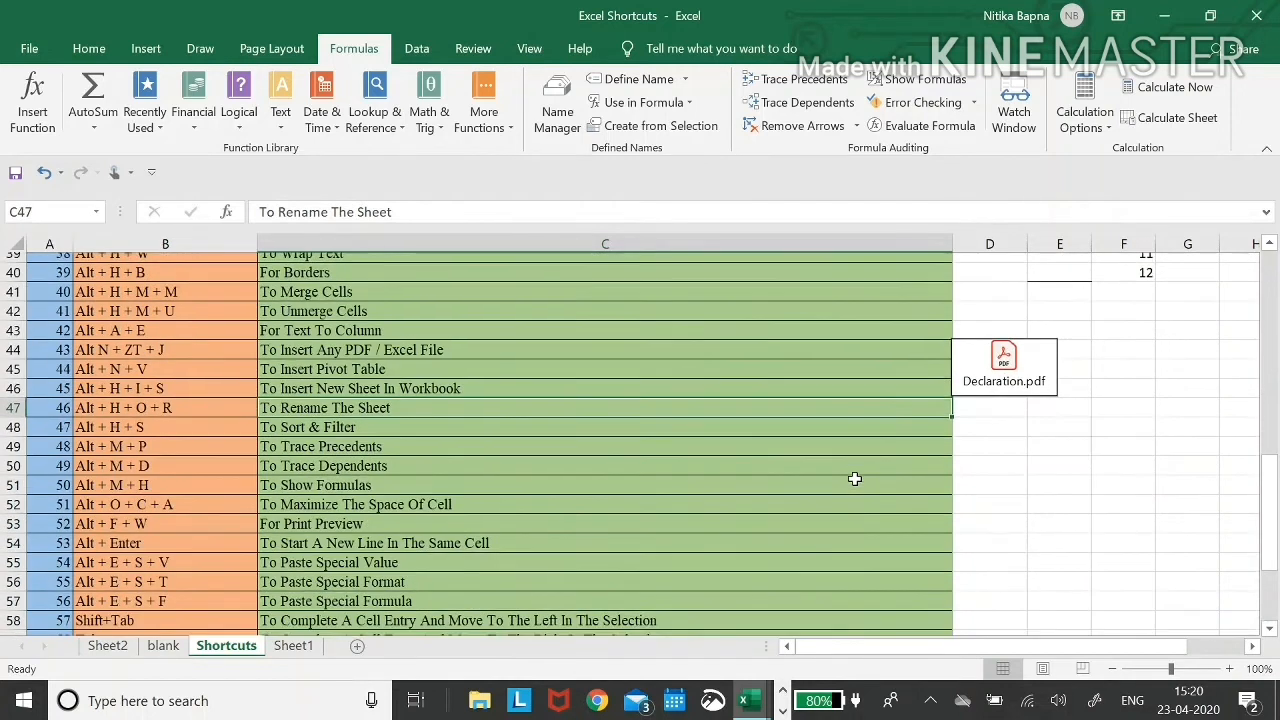
# - Enter =SUM(D48:D50) in D51, using Tab to autocomplete the function name
pyautogui.click(306, 477)
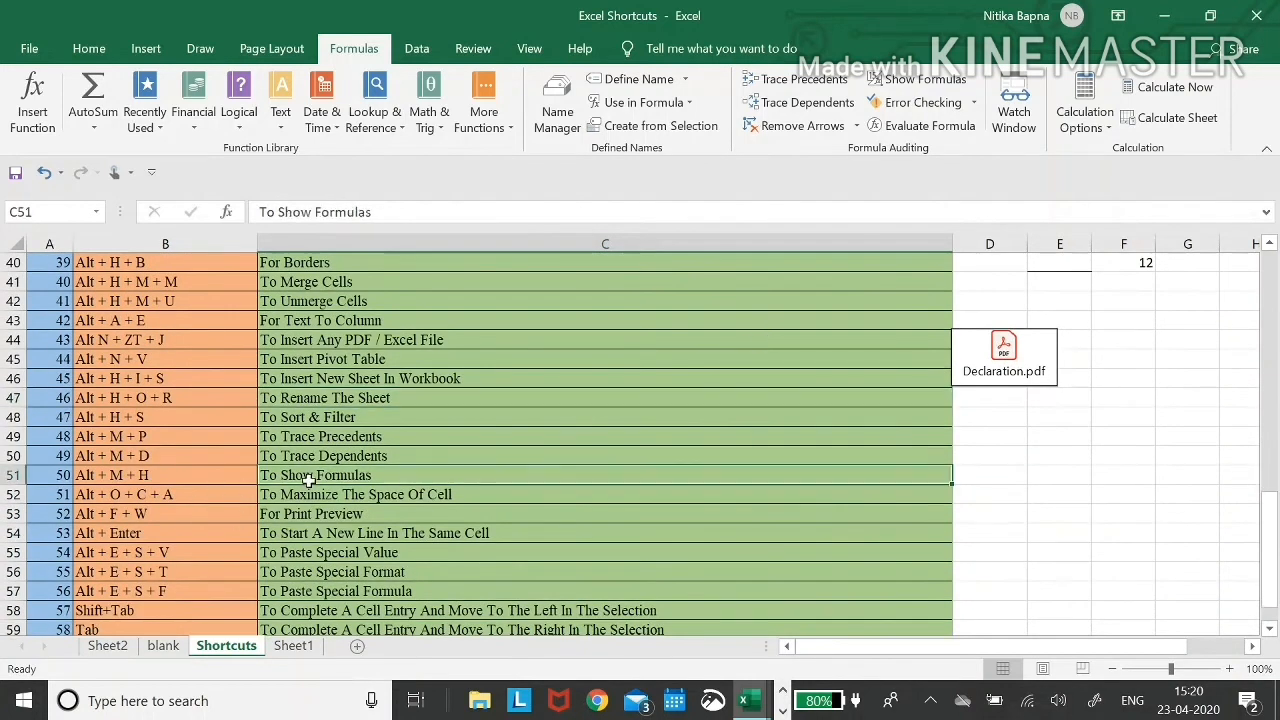
pyautogui.press('Left')
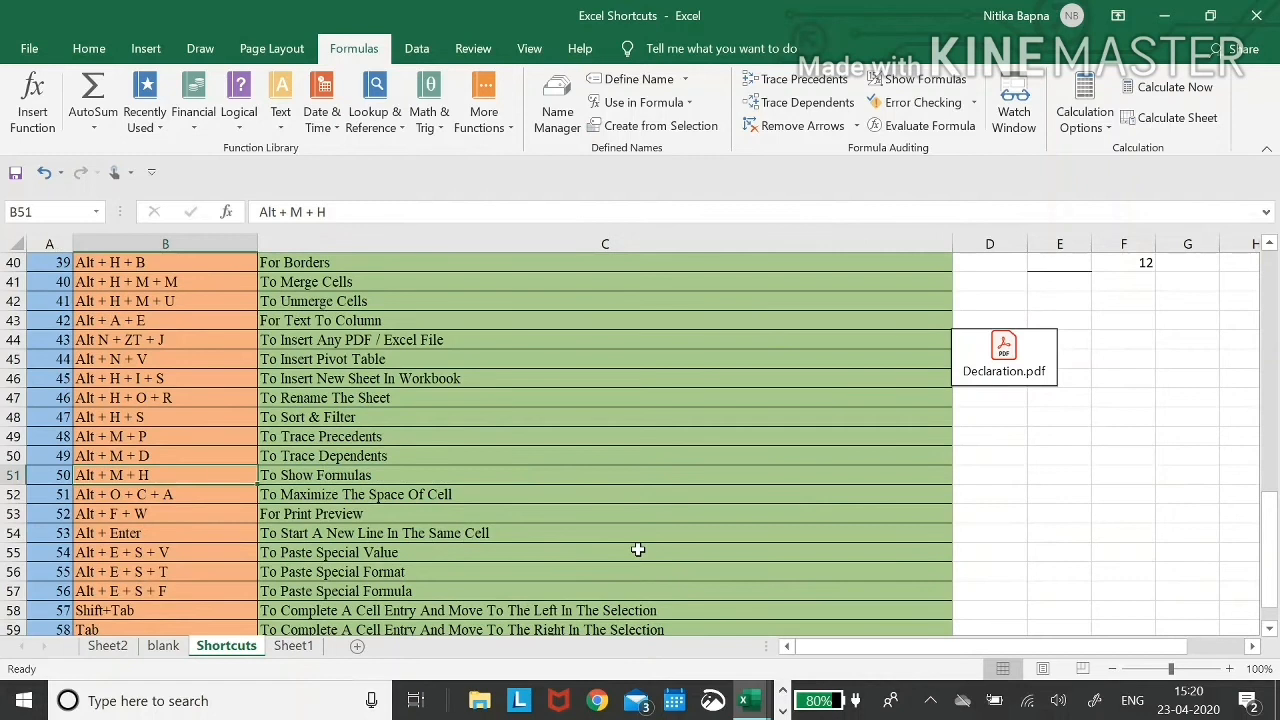
pyautogui.press('Right')
pyautogui.press('Right')
pyautogui.press('Right')
pyautogui.press('Left')
pyautogui.write('=sum')
pyautogui.press('Tab')
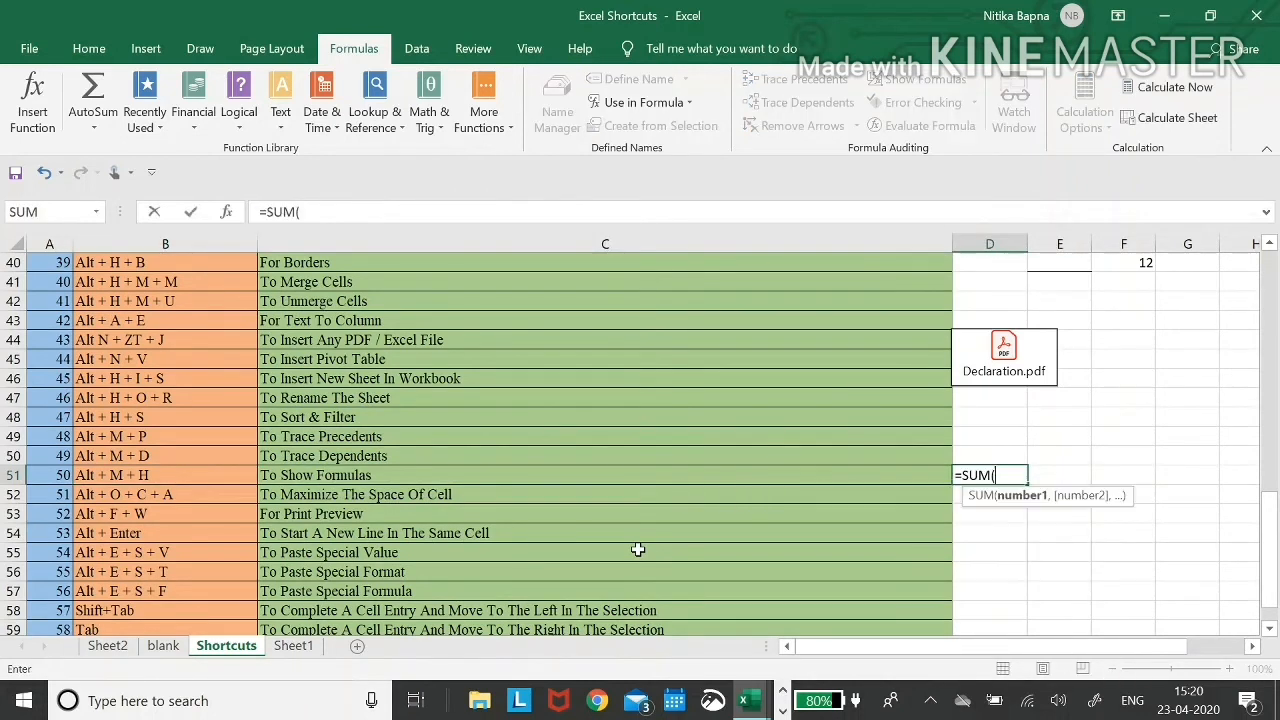
pyautogui.press('Up')
pyautogui.hotkey('shift', 'Up')
pyautogui.press('Return')
pyautogui.press('Up')
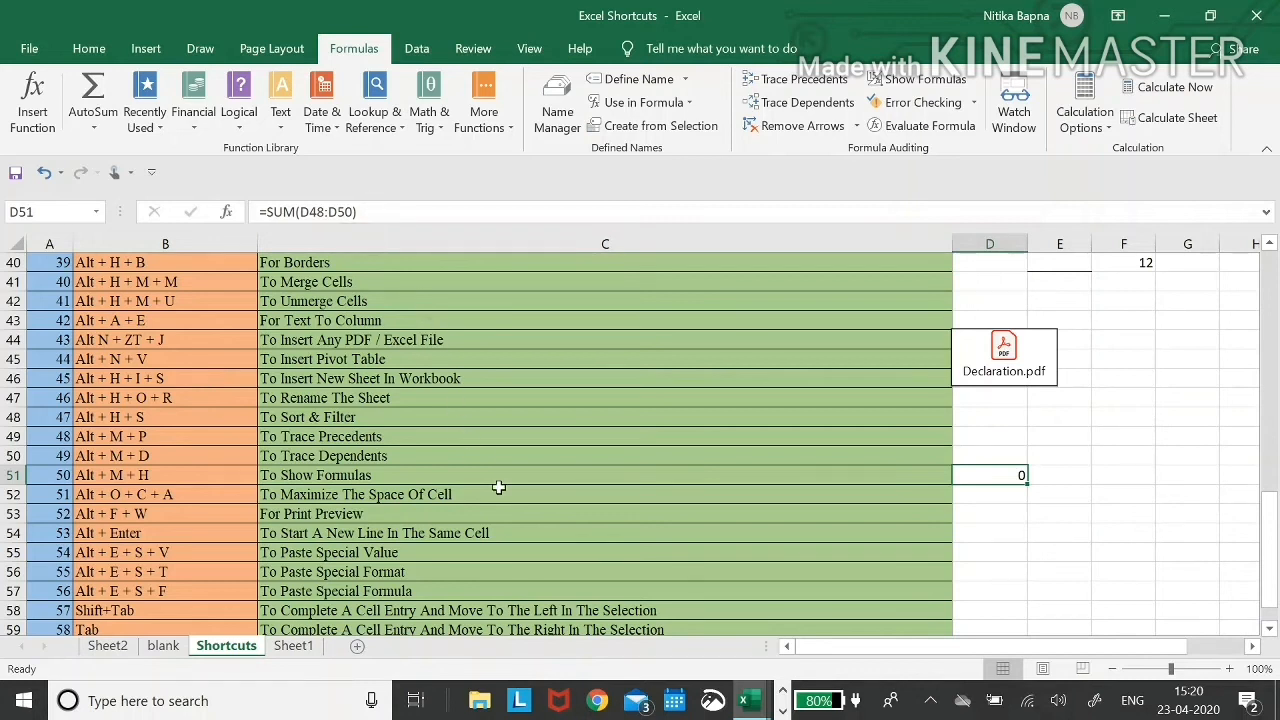
# - Show formulas instead of results with Alt M H and check the SUM formula in D51
pyautogui.press('alt')
pyautogui.press('m')
pyautogui.press('h')
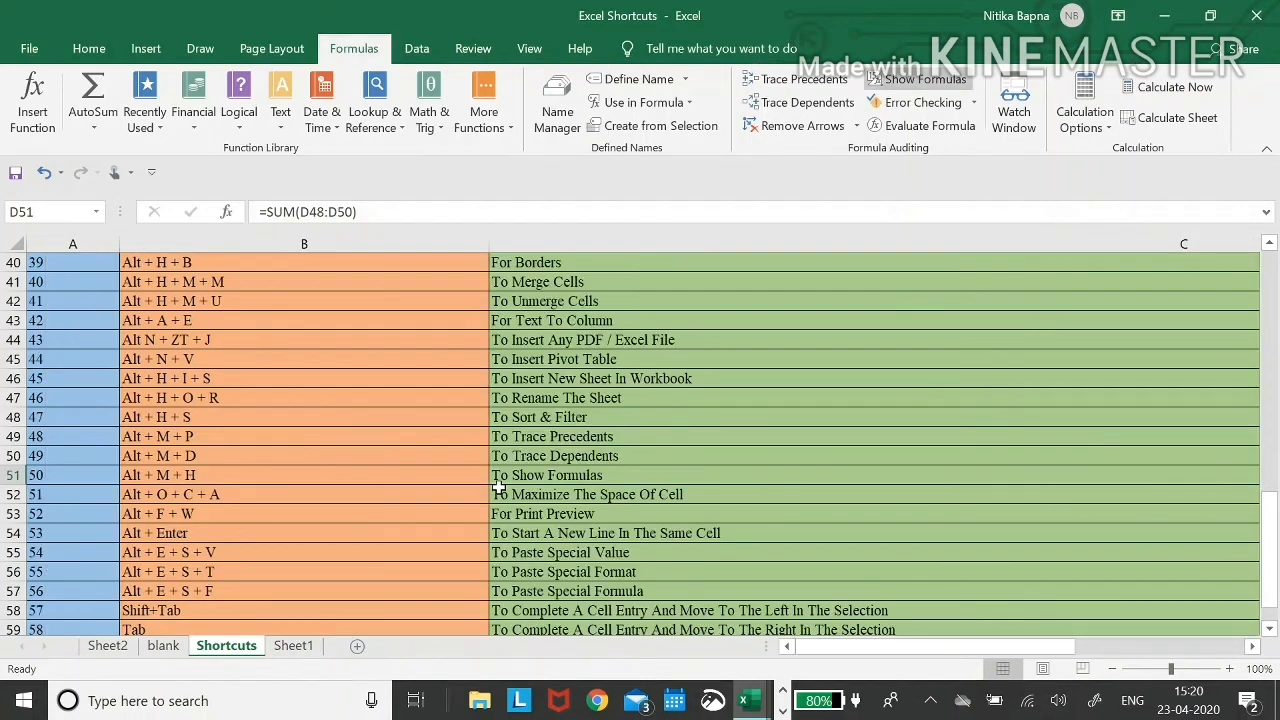
pyautogui.click(834, 526)
pyautogui.press('Right')
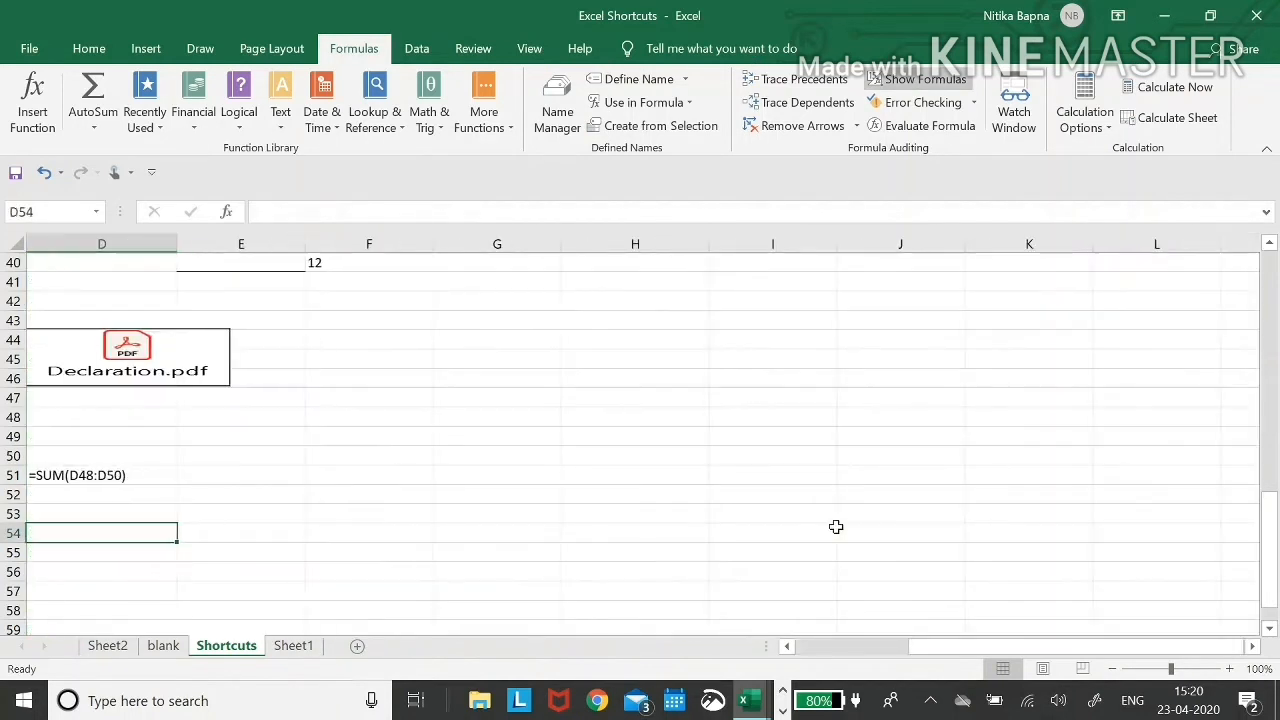
pyautogui.press('Left')
pyautogui.press('Up')
pyautogui.press('Right')
pyautogui.press('Up')
pyautogui.press('Up')
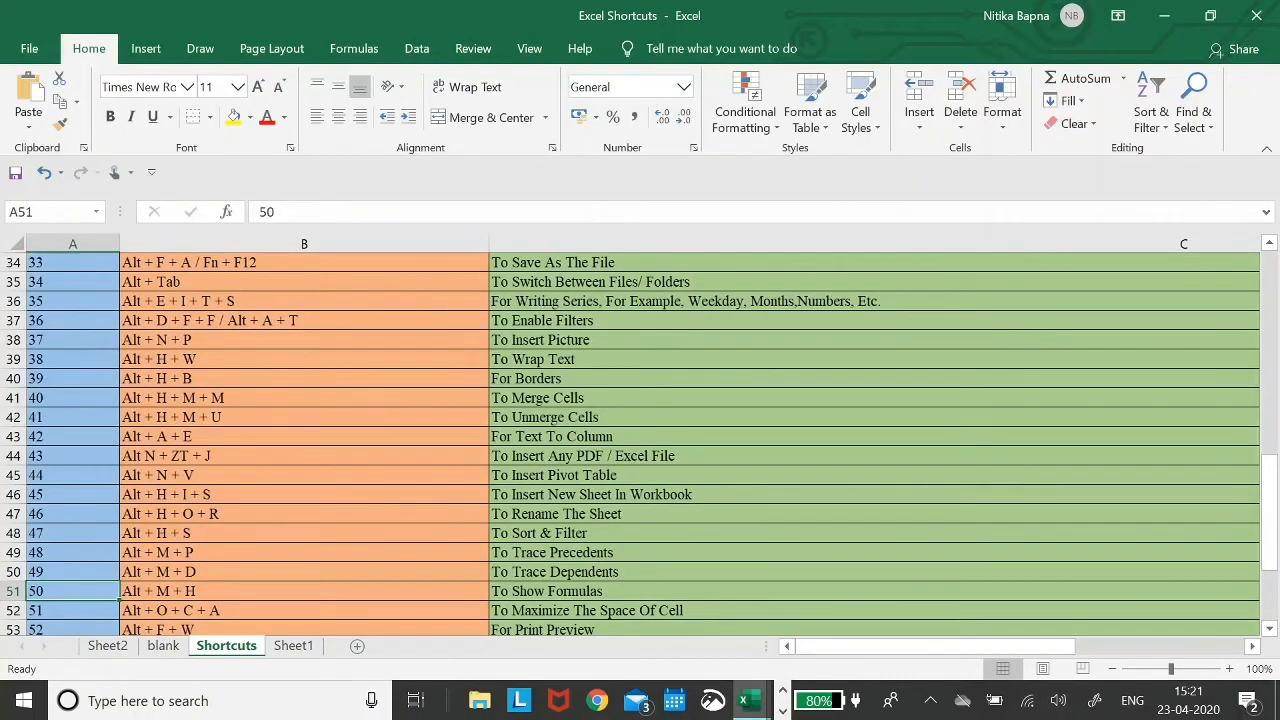
pyautogui.press('Right')
pyautogui.press('Down')
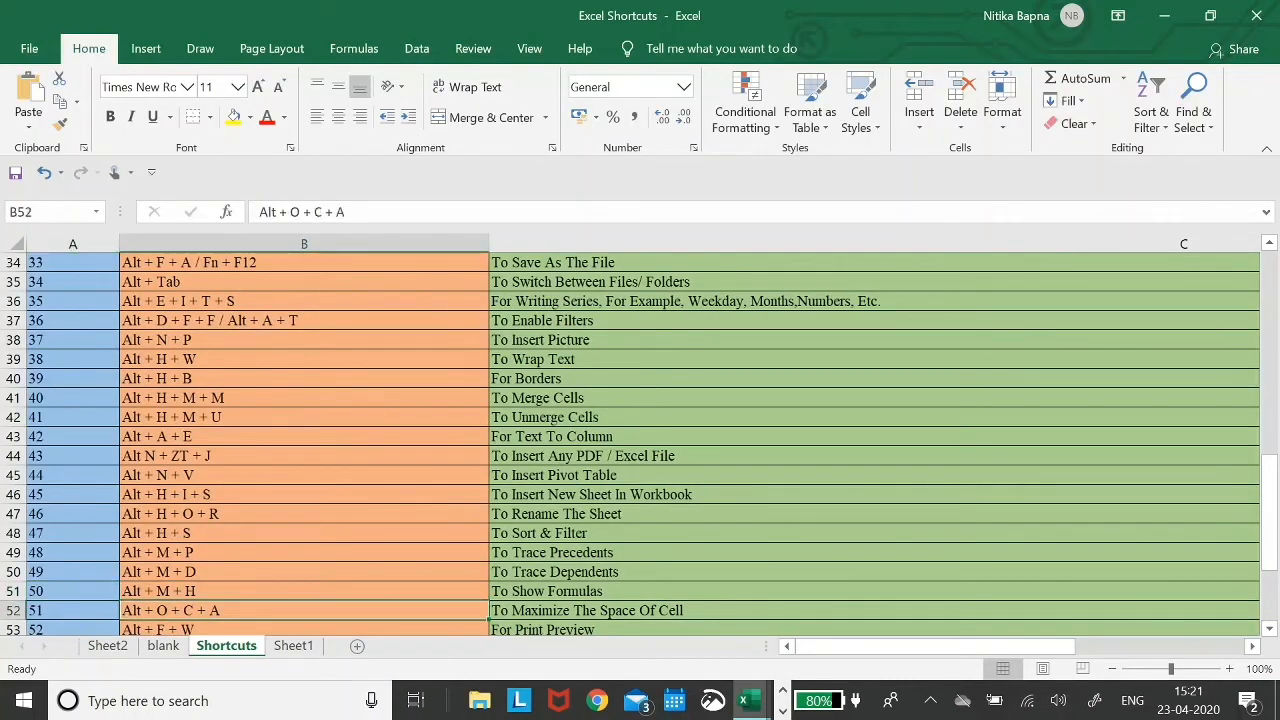
# - Fit column B to its longest entry in B37 by double-clicking its right header border
pyautogui.press('Up')
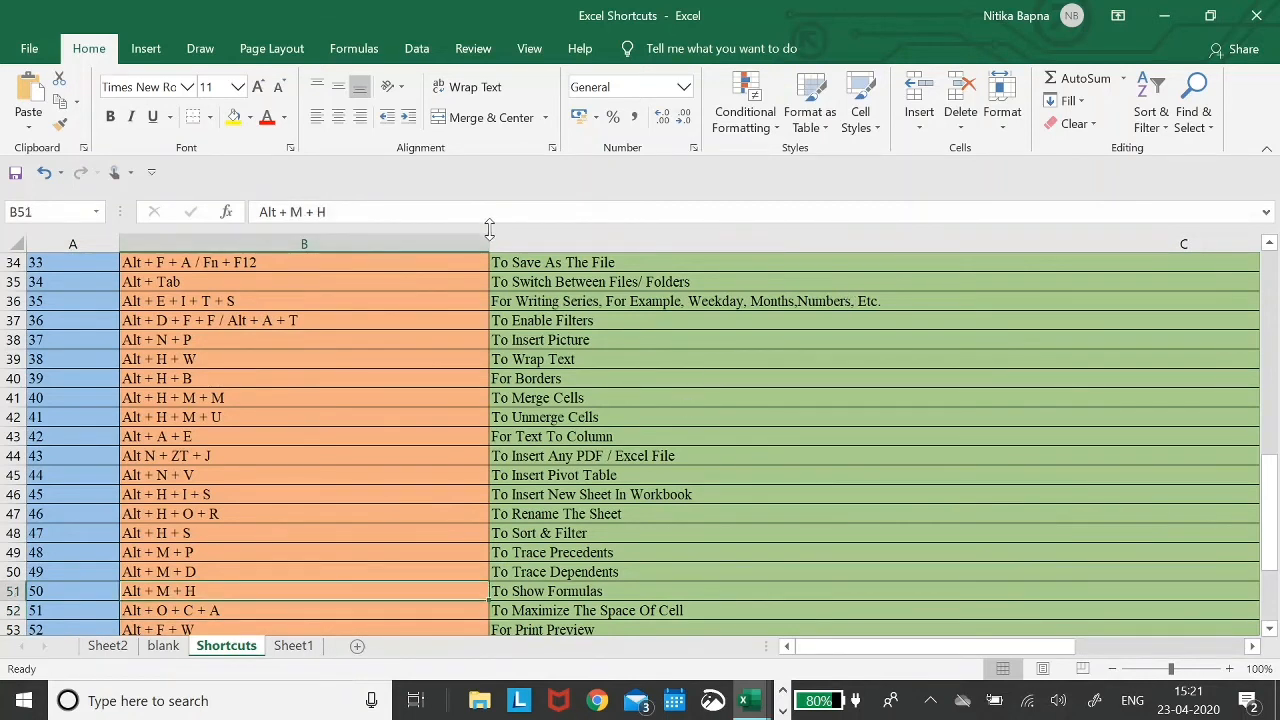
pyautogui.moveTo(489, 243); pyautogui.dragTo(277, 248)
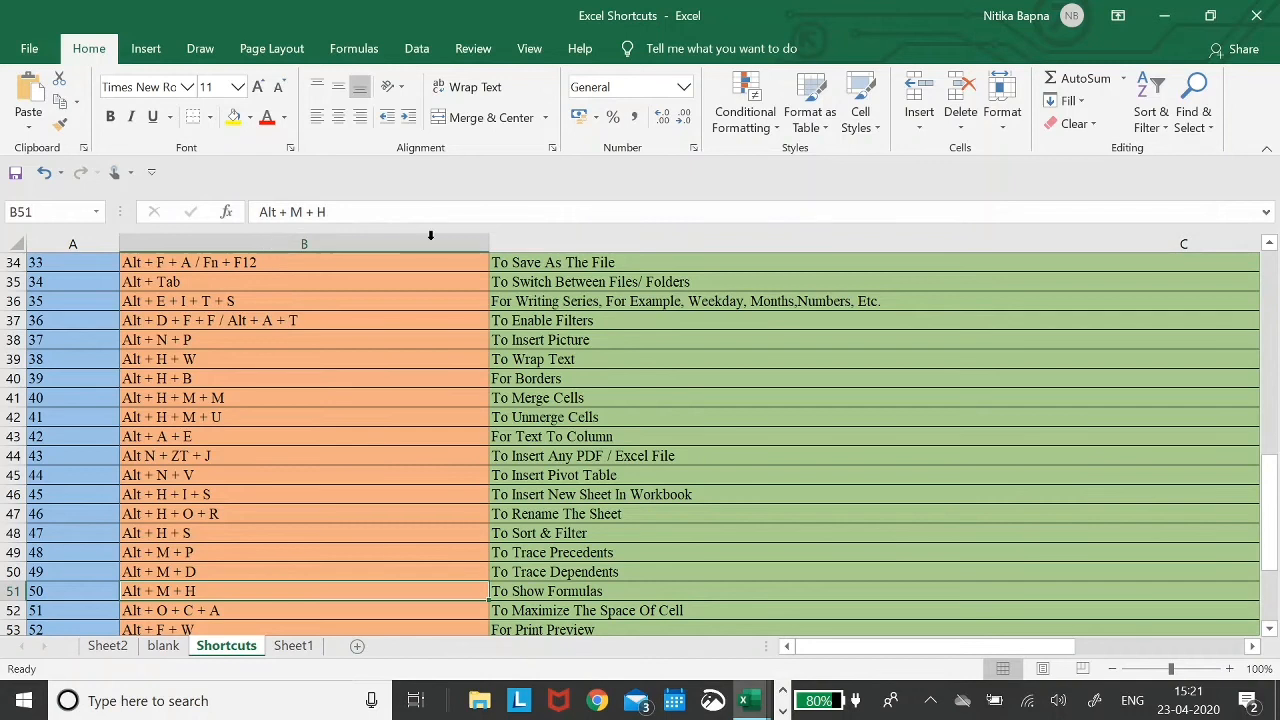
pyautogui.doubleClick(489, 244)
pyautogui.click(276, 320)
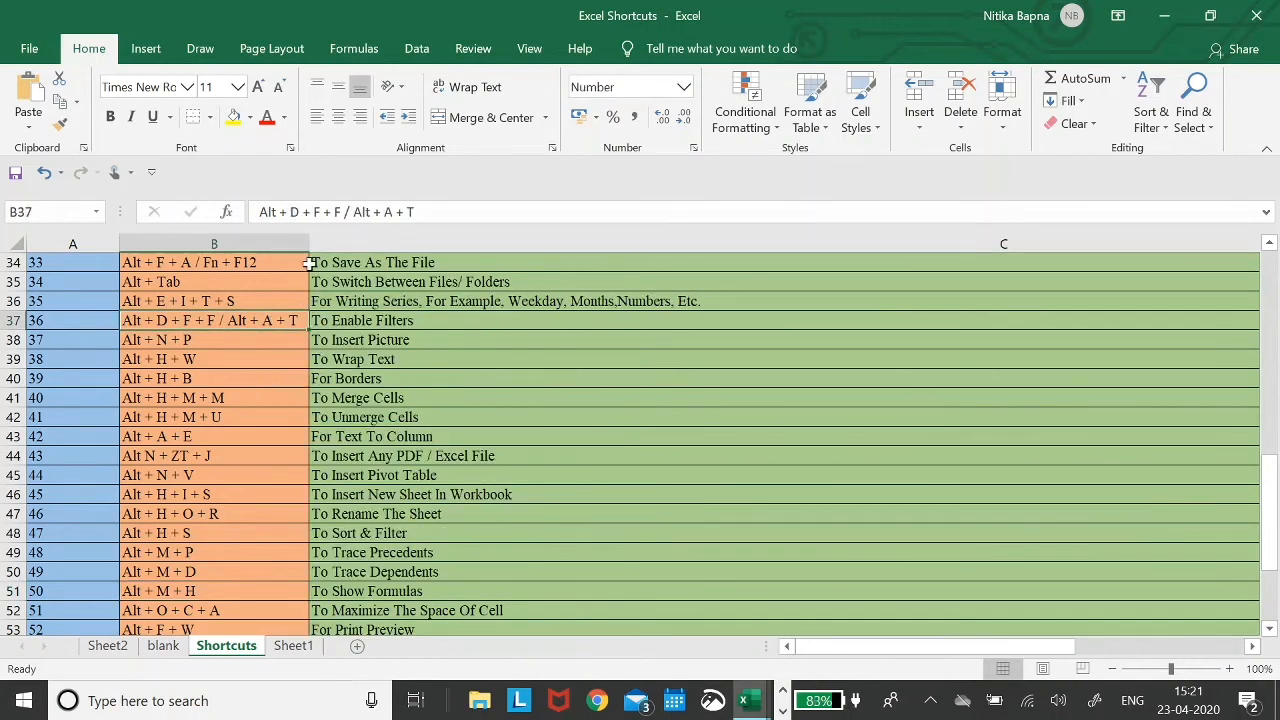
pyautogui.moveTo(309, 244); pyautogui.dragTo(240, 248)
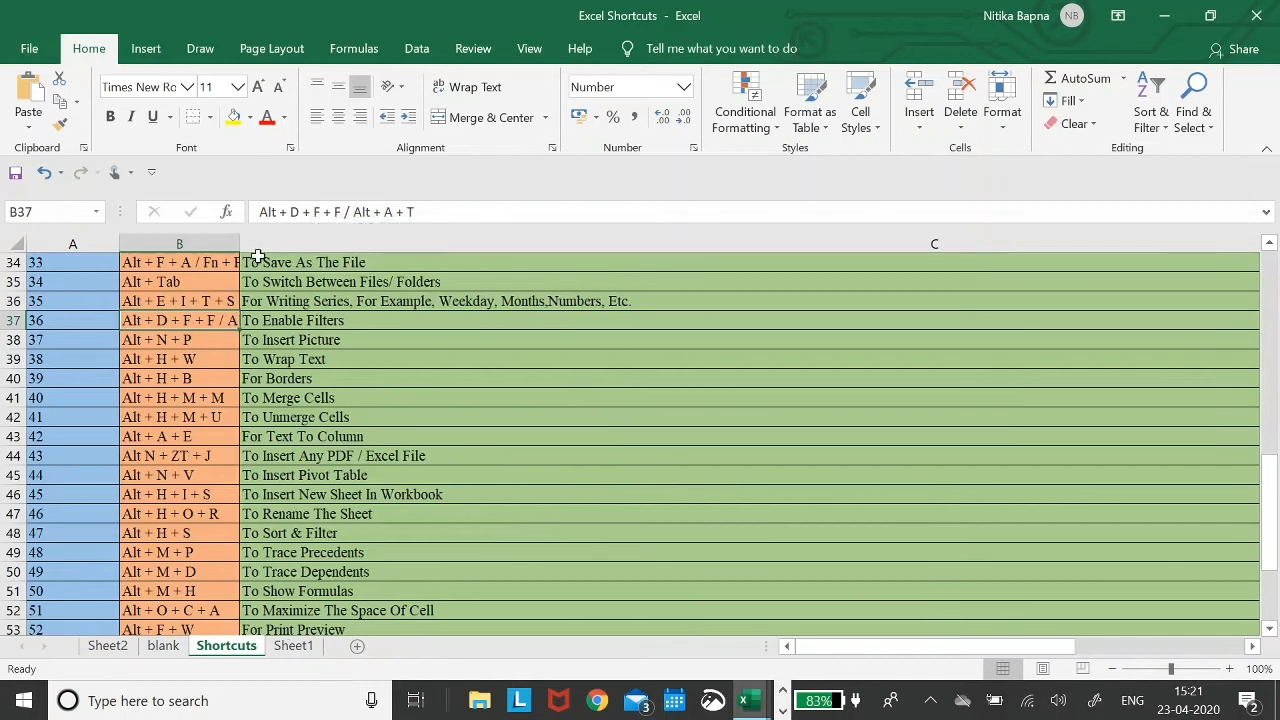
# - Select all of column B and autofit its width with Alt+O+C+A
pyautogui.press('Down')
pyautogui.press('Down')
pyautogui.press('Down')
pyautogui.press('Down')
pyautogui.press('Down')
pyautogui.press('Down')
pyautogui.press('Down')
pyautogui.press('Down')
pyautogui.press('Down')
pyautogui.press('Down')
pyautogui.press('Down')
pyautogui.press('Down')
pyautogui.press('Down')
pyautogui.press('Down')
pyautogui.press('Down')
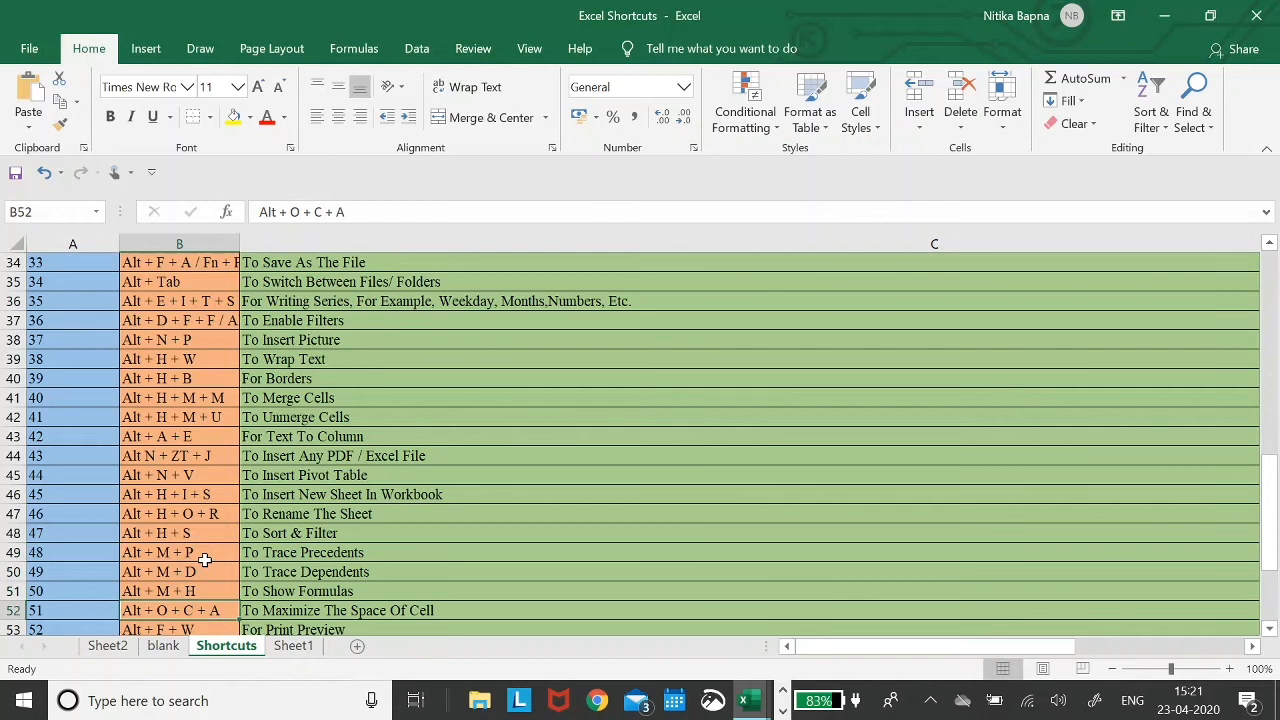
pyautogui.press('alt')
pyautogui.press('o')
pyautogui.press('c')
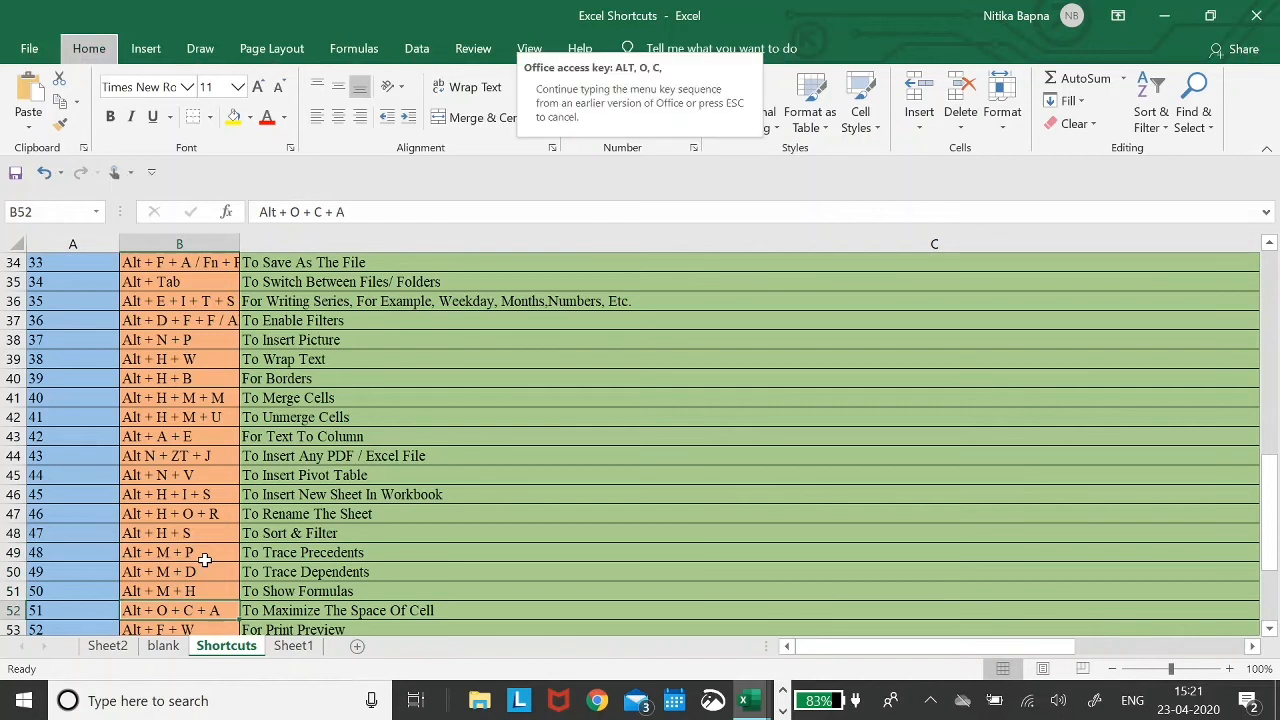
pyautogui.press('a')
pyautogui.hotkey('ctrl', 'space')
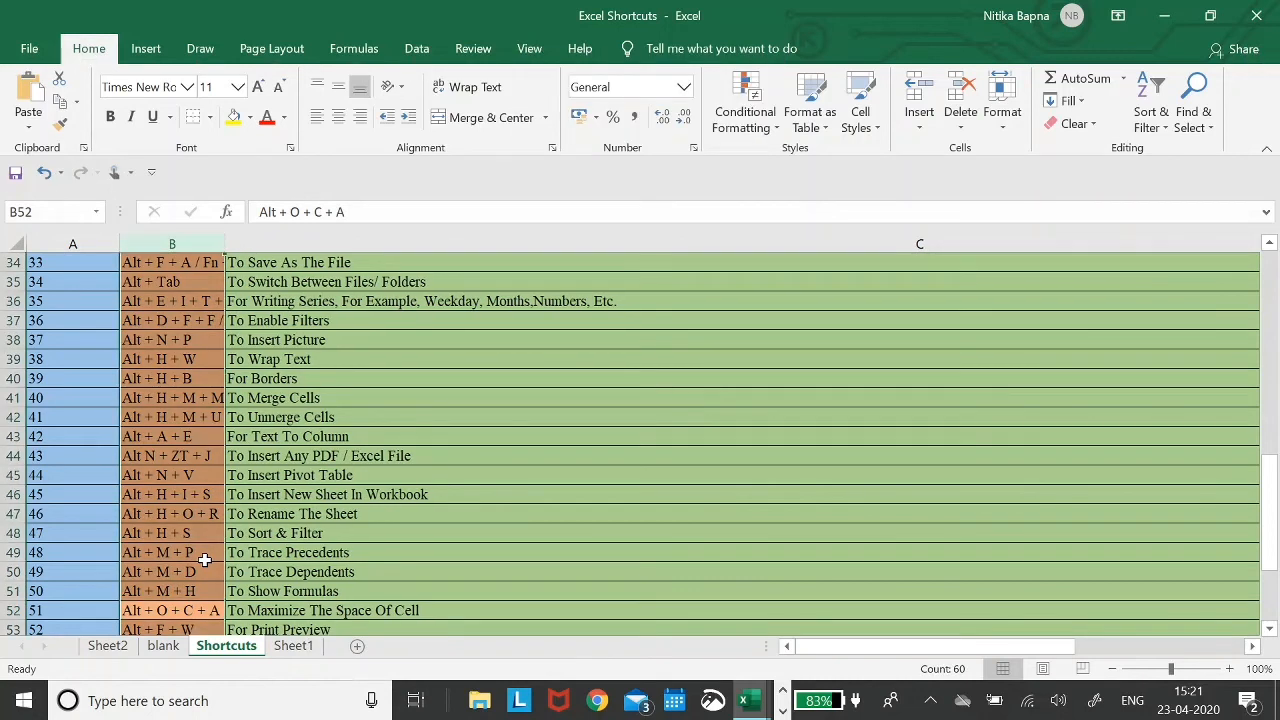
pyautogui.press('alt')
pyautogui.press('o')
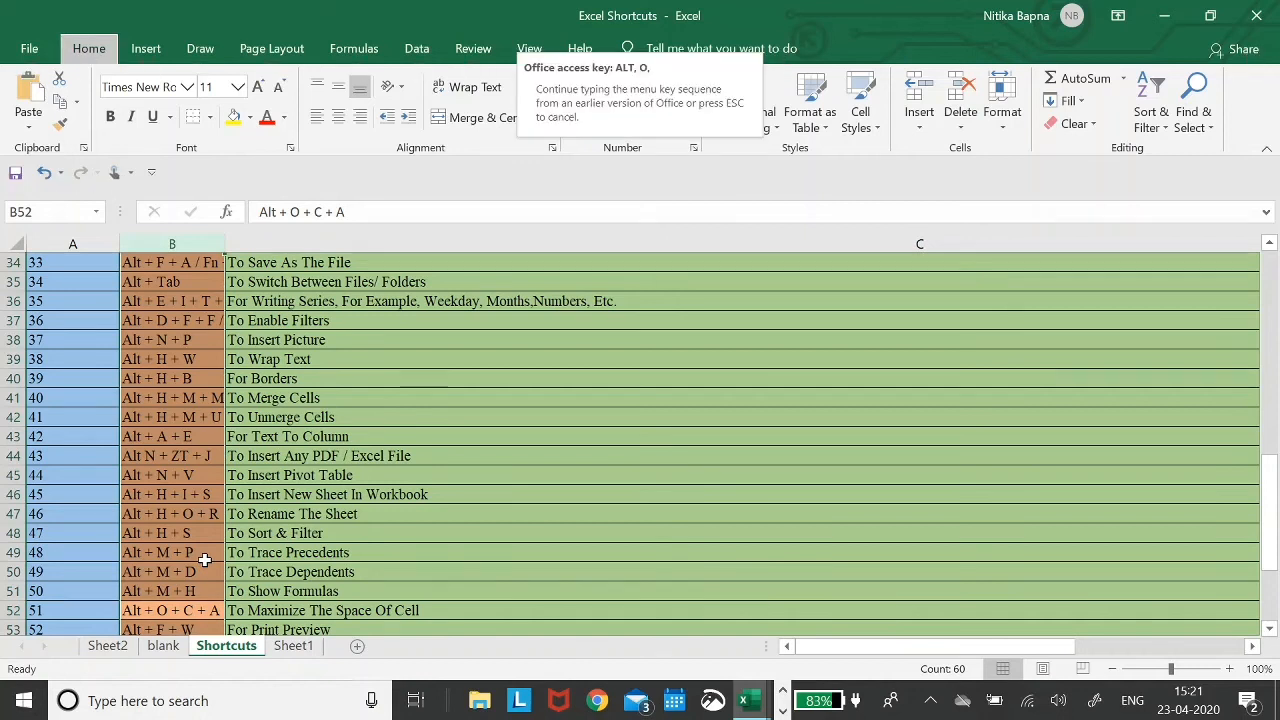
pyautogui.press('c')
pyautogui.press('a')
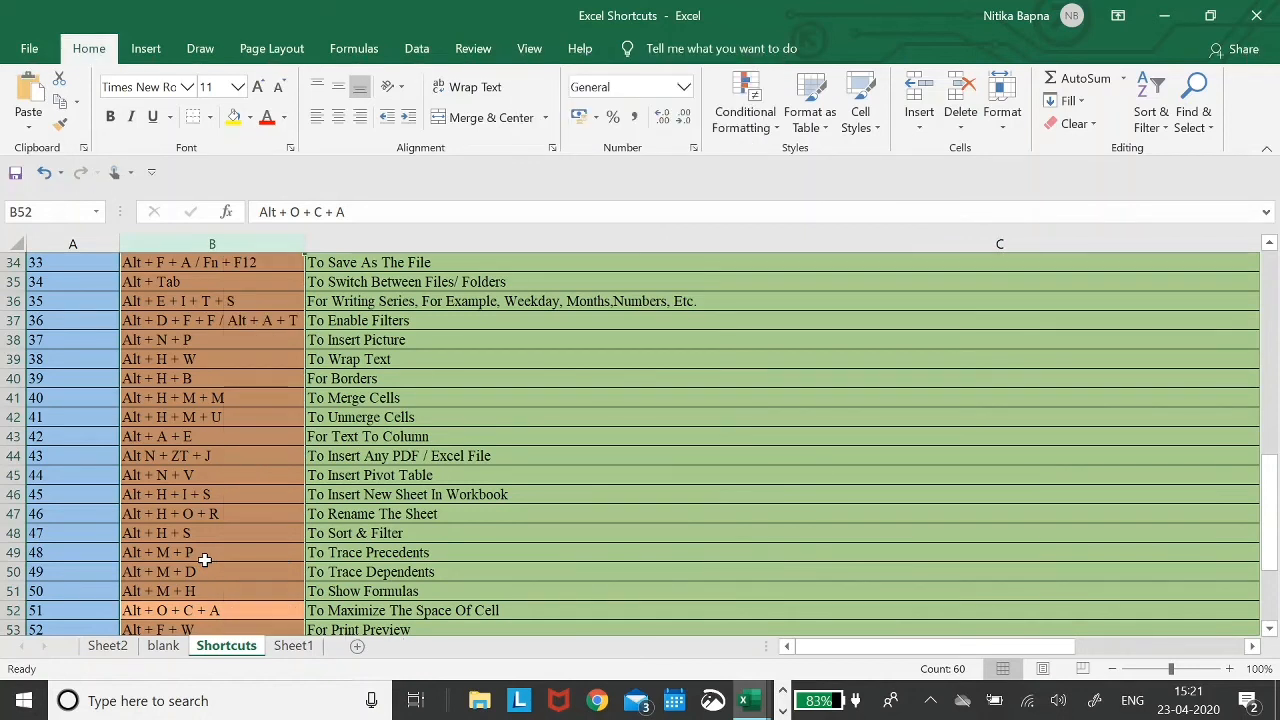
pyautogui.press('Right')
pyautogui.press('Left')
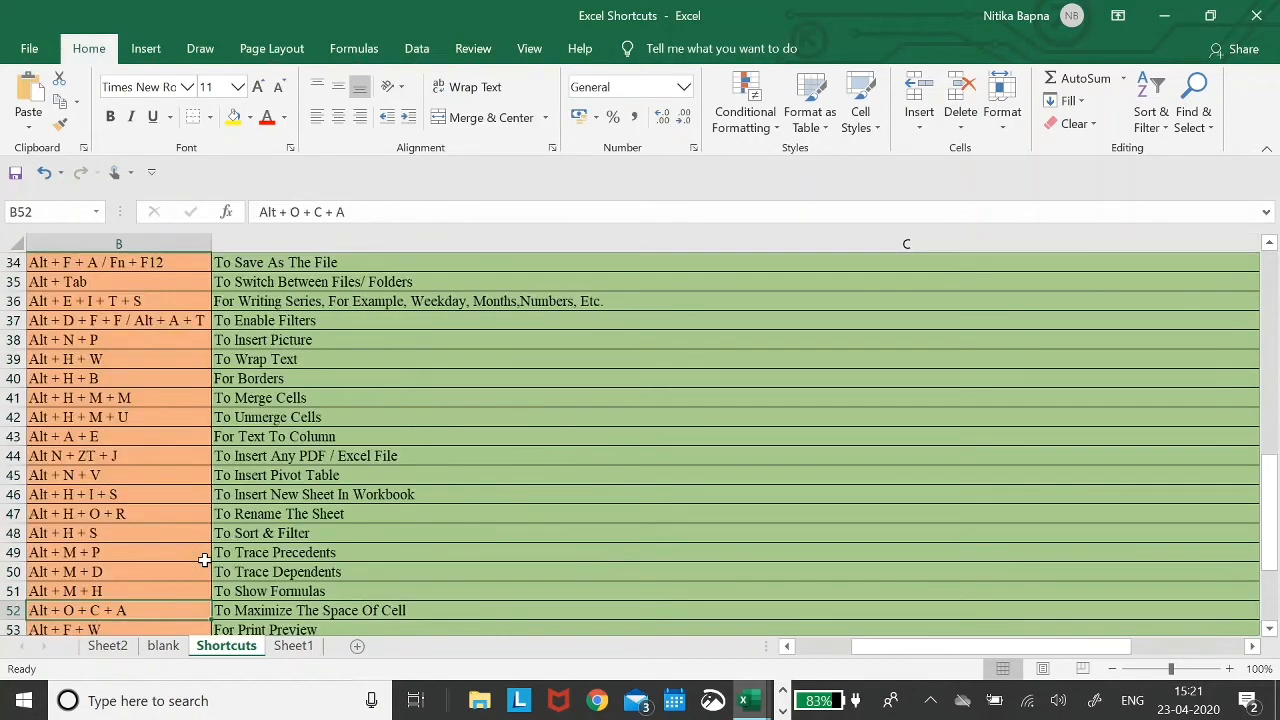
pyautogui.press('Down')
pyautogui.press('Up')
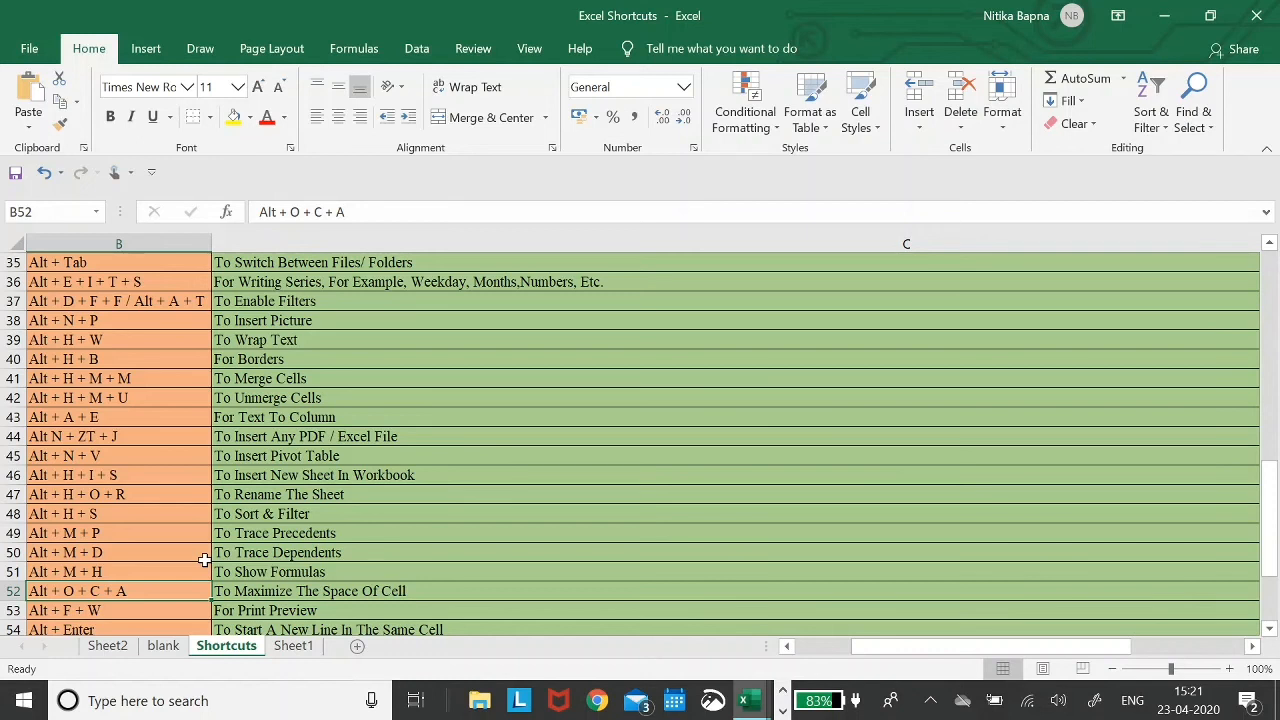
pyautogui.press('Down')
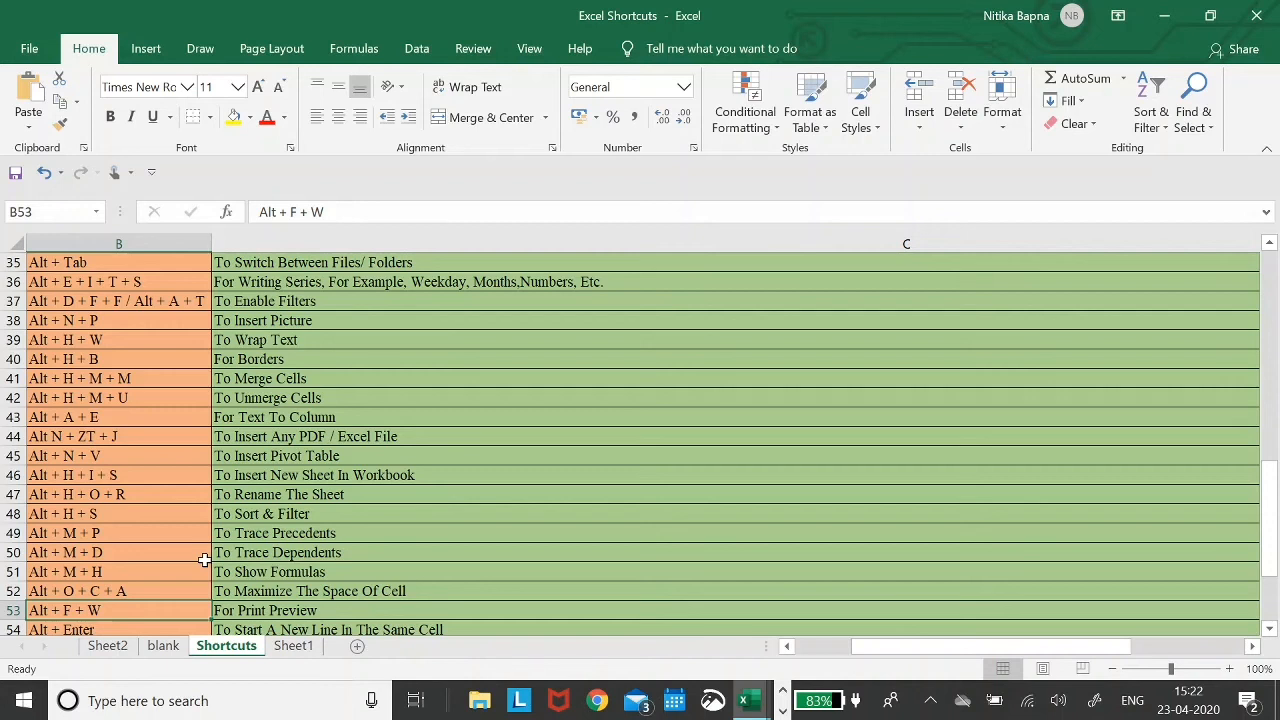
pyautogui.press('alt')
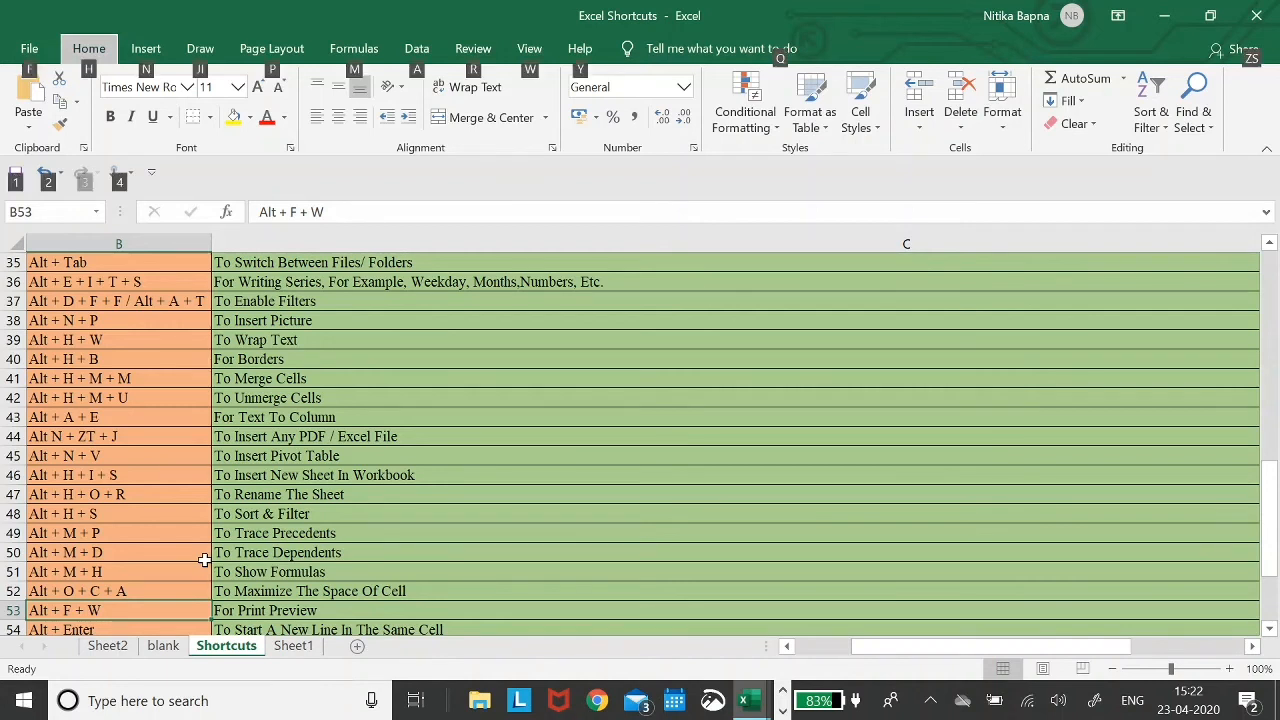
pyautogui.press('f')
pyautogui.press('w')
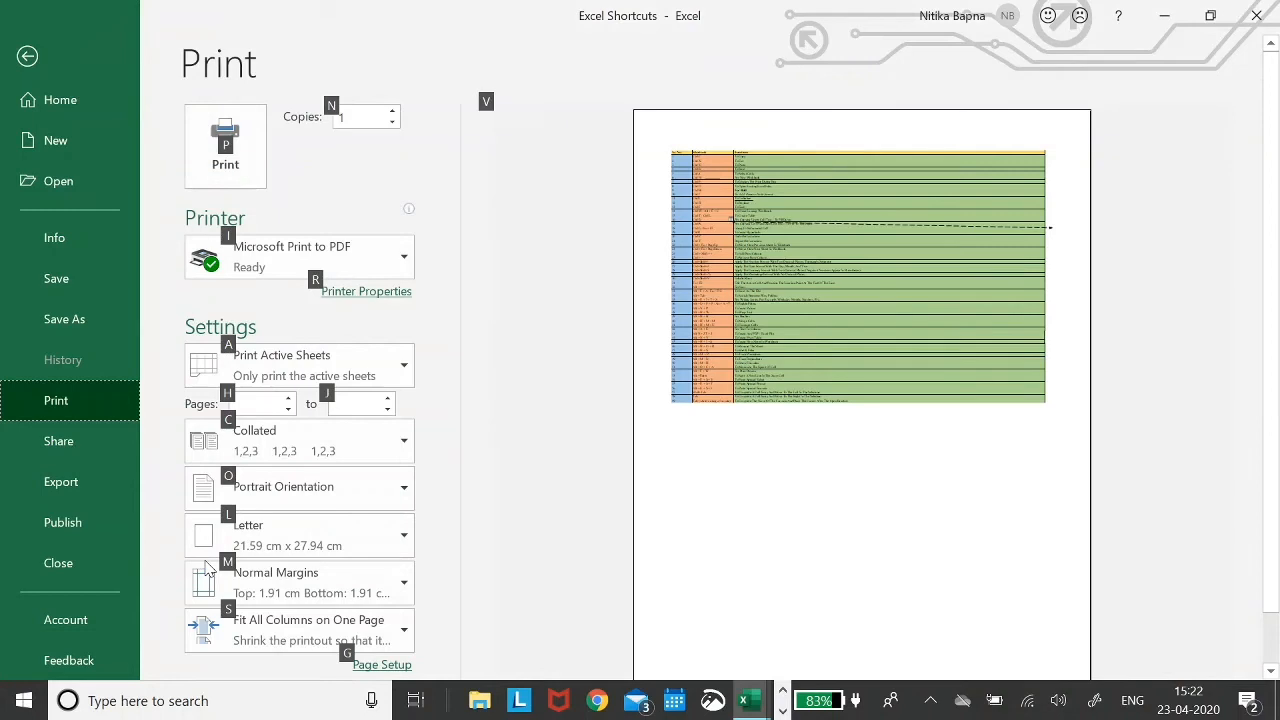
pyautogui.click(773, 259)
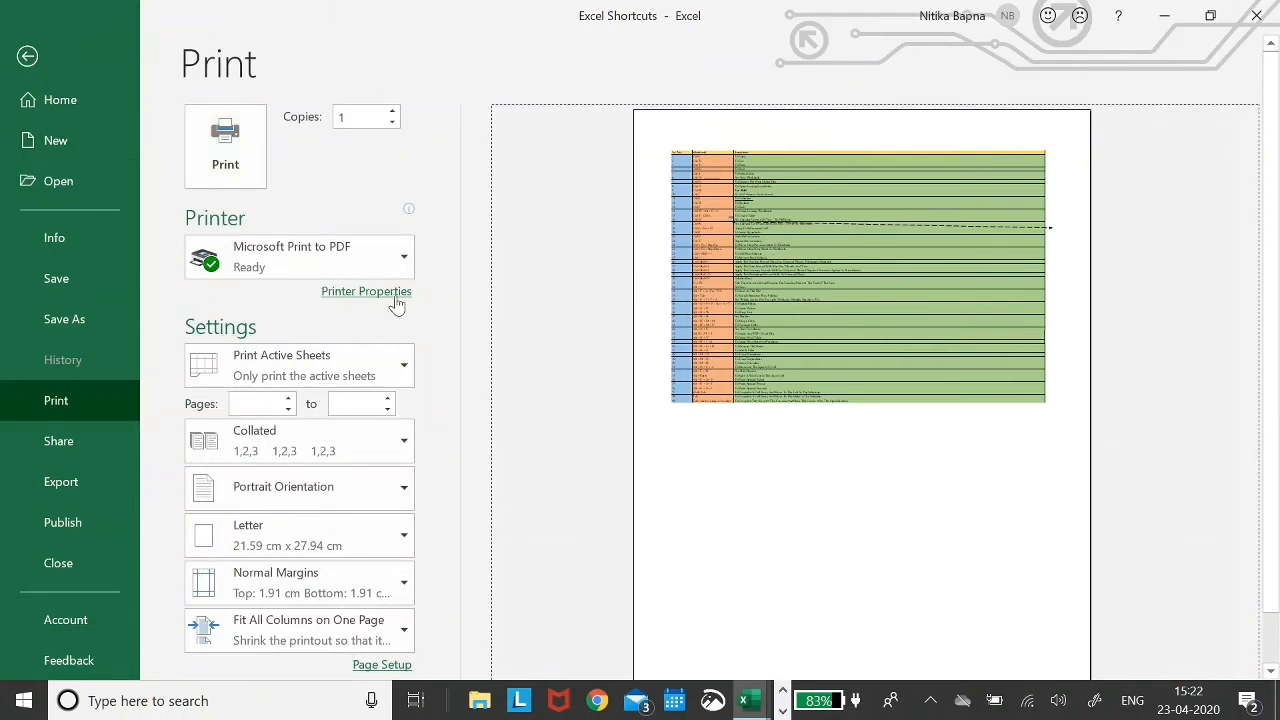
pyautogui.press('Escape')
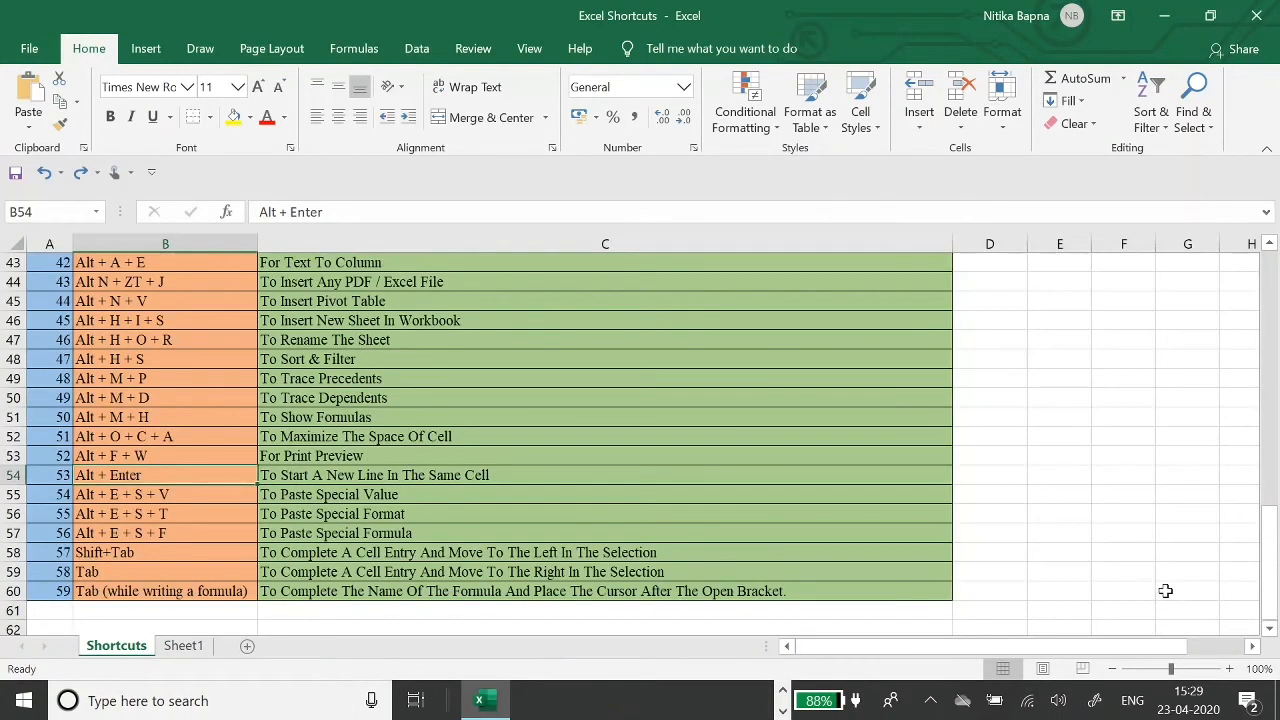
pyautogui.press('Right')
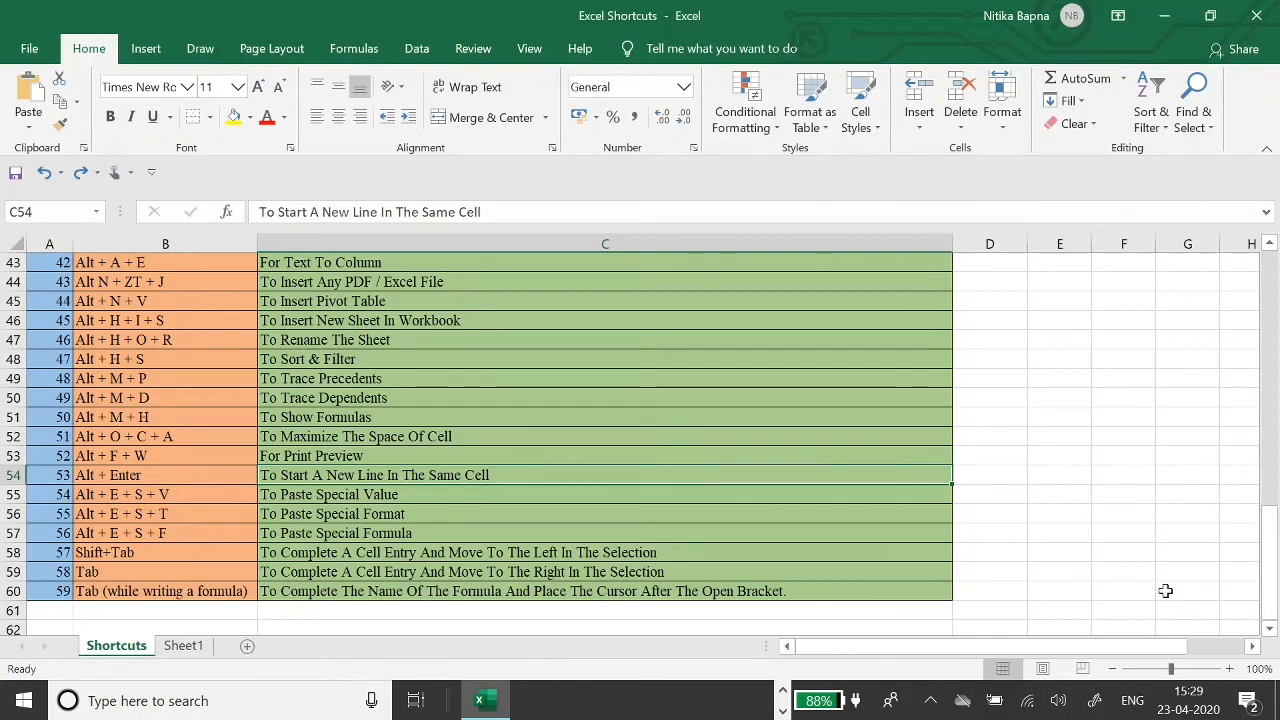
pyautogui.press('F2')
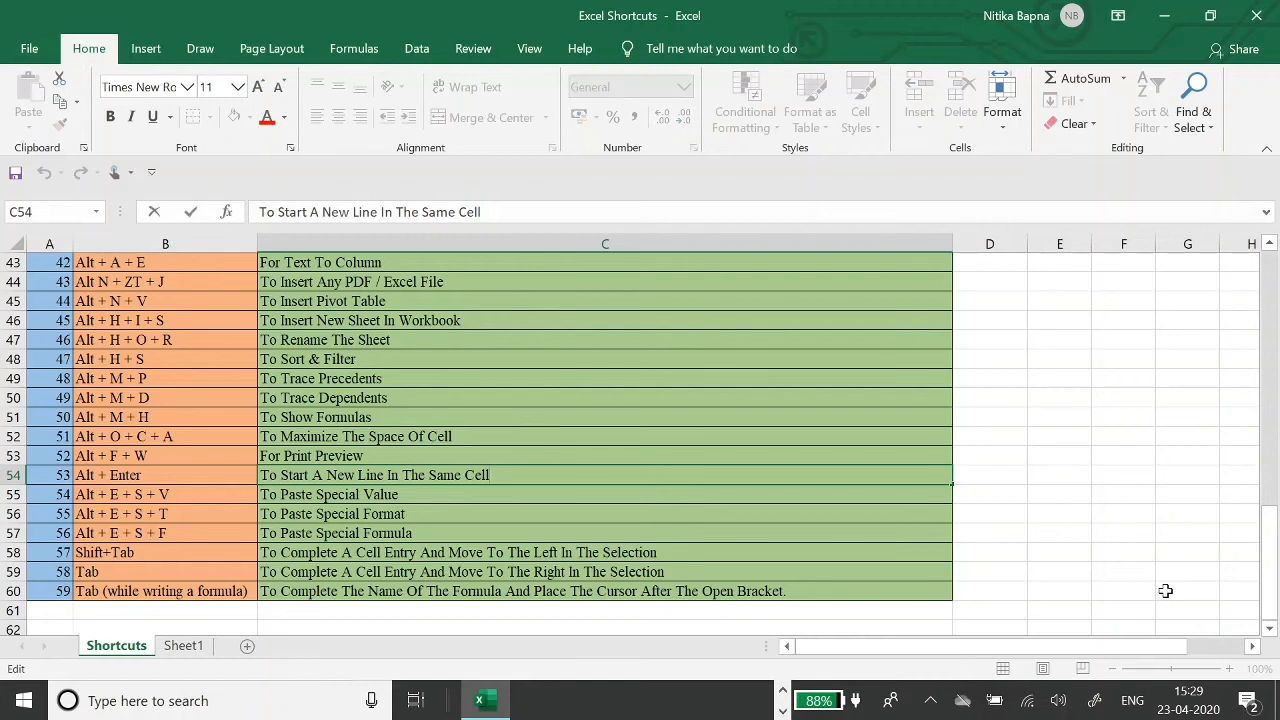
pyautogui.hotkey('alt', 'Return')
pyautogui.hotkey('alt', 'Return')
pyautogui.hotkey('alt', 'Return')
pyautogui.hotkey('alt', 'Return')
pyautogui.hotkey('alt', 'Return')
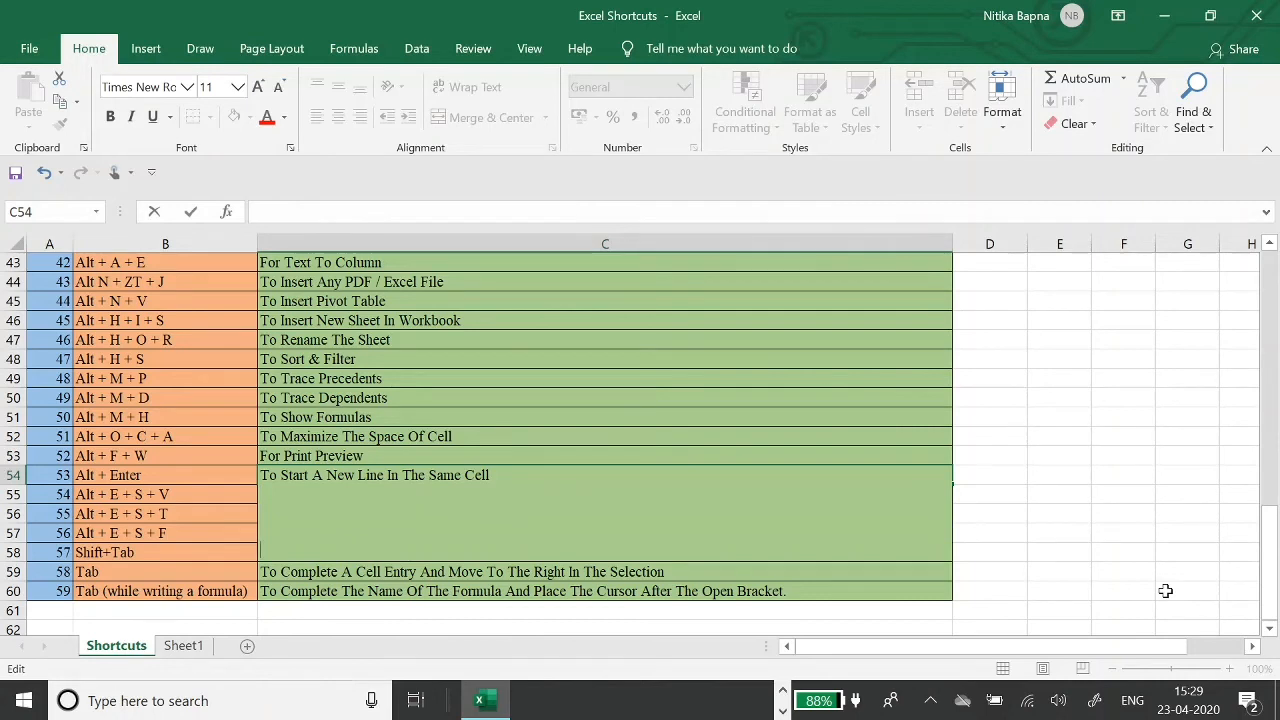
pyautogui.press('Escape')
pyautogui.press('Left')
pyautogui.press('Down')
pyautogui.press('Up')
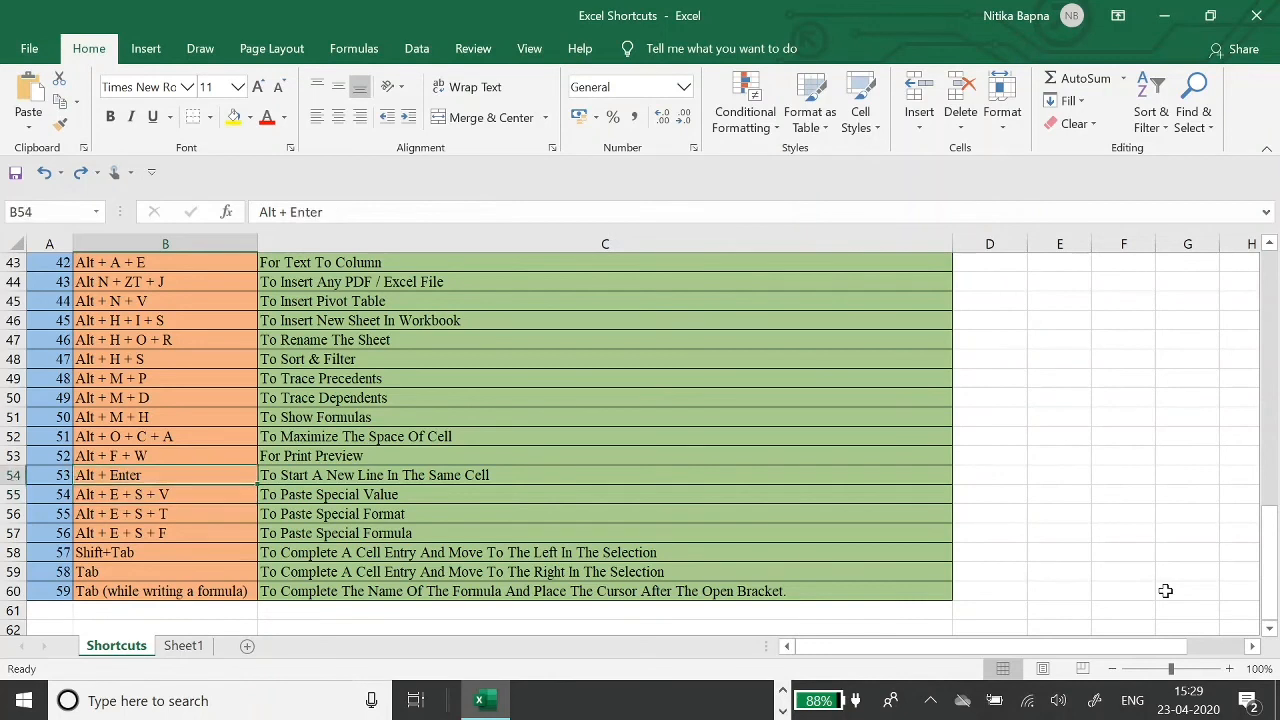
pyautogui.press('Down')
pyautogui.press('Up')
pyautogui.press('Right')
pyautogui.press('Left')
pyautogui.press('Right')
pyautogui.press('Down')
pyautogui.press('Up')
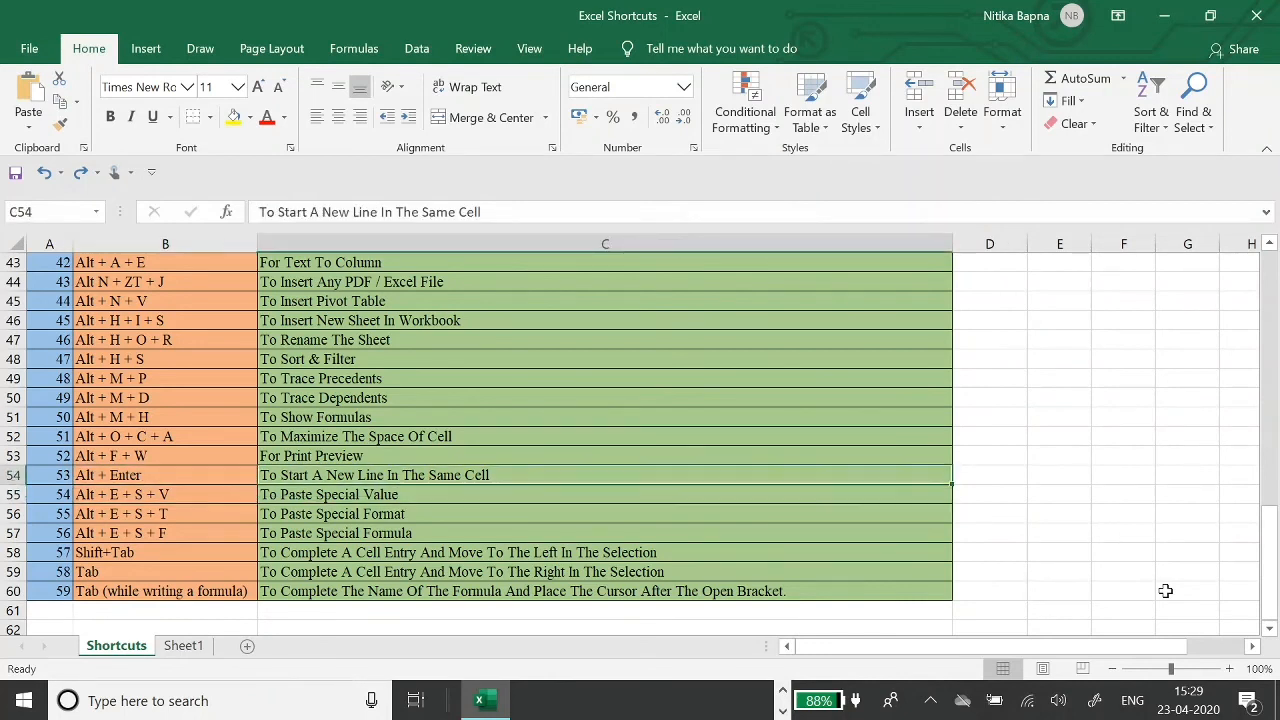
pyautogui.press('Left')
pyautogui.press('Down')
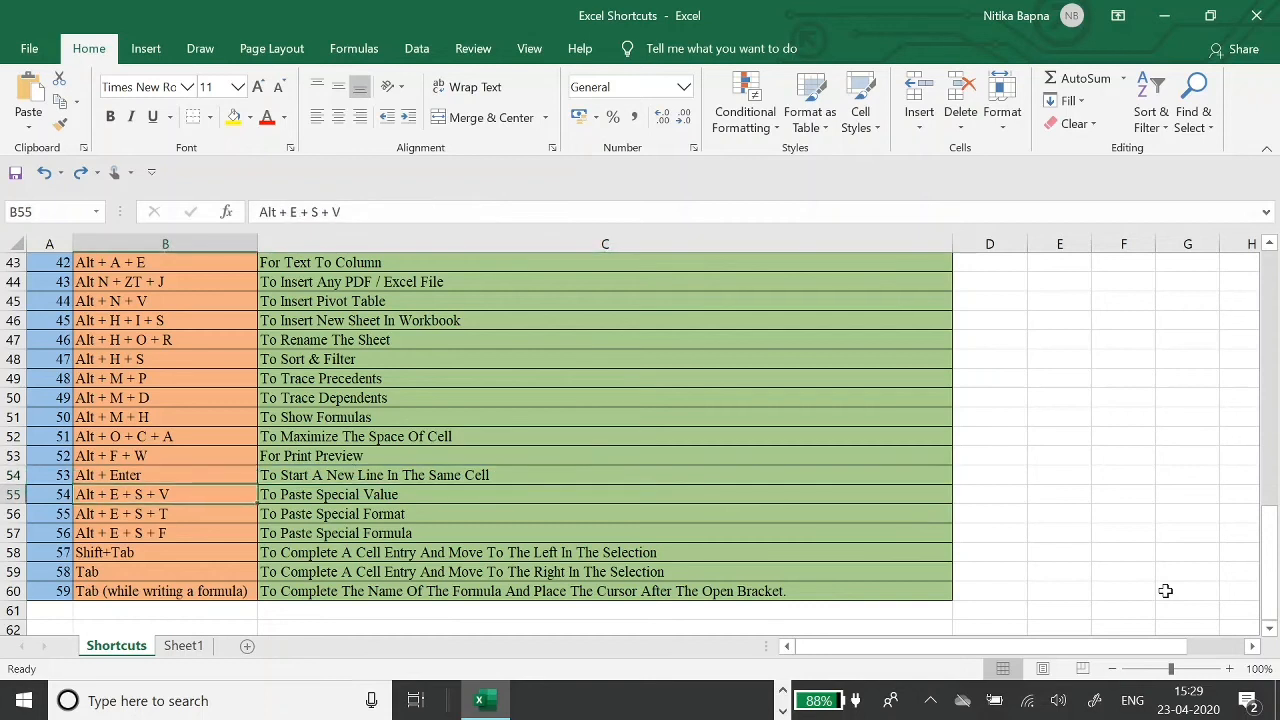
# - Copy C55's 'To Paste Special Value' entry and move to the empty cell D55
pyautogui.press('Right')
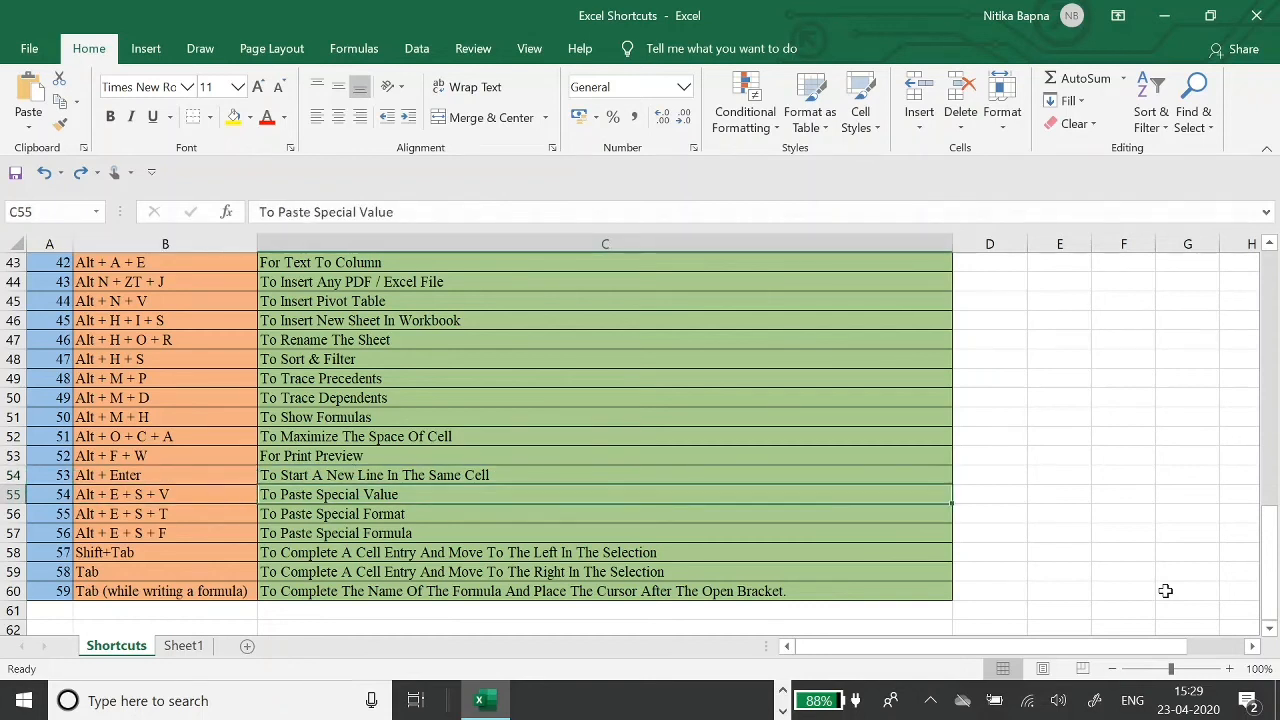
pyautogui.press('Left')
pyautogui.press('Right')
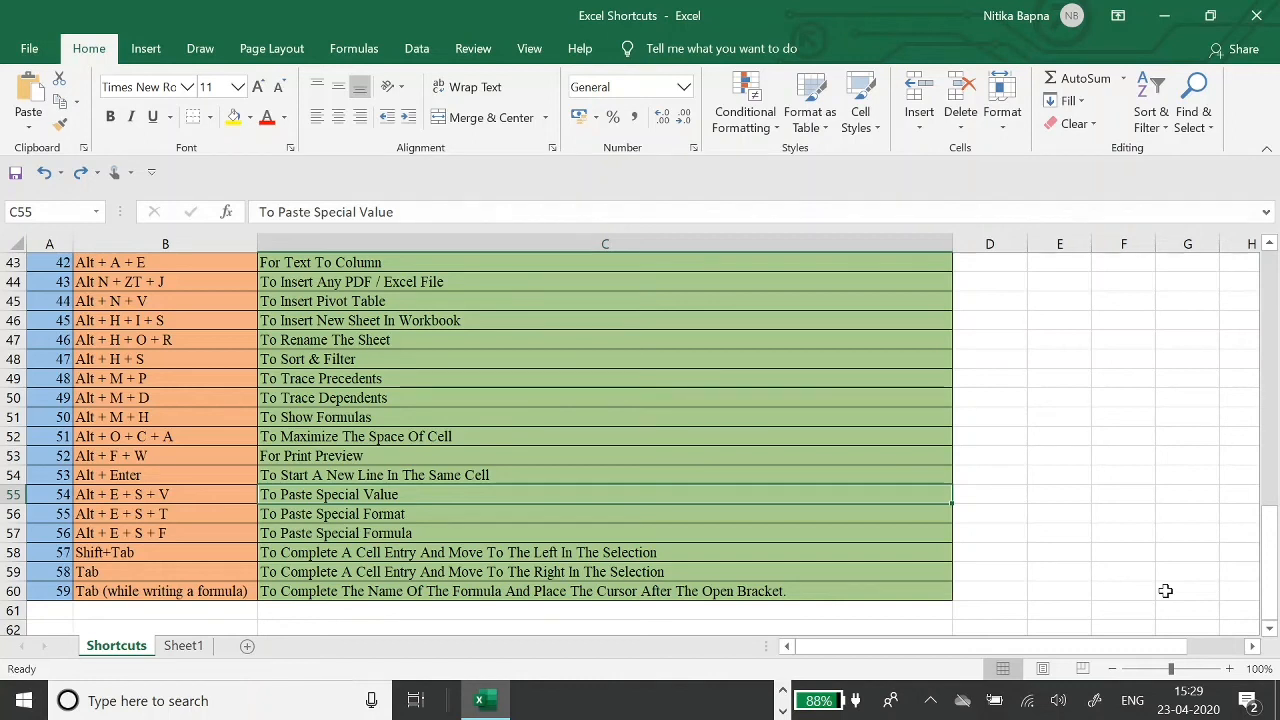
pyautogui.hotkey('ctrl', 'c')
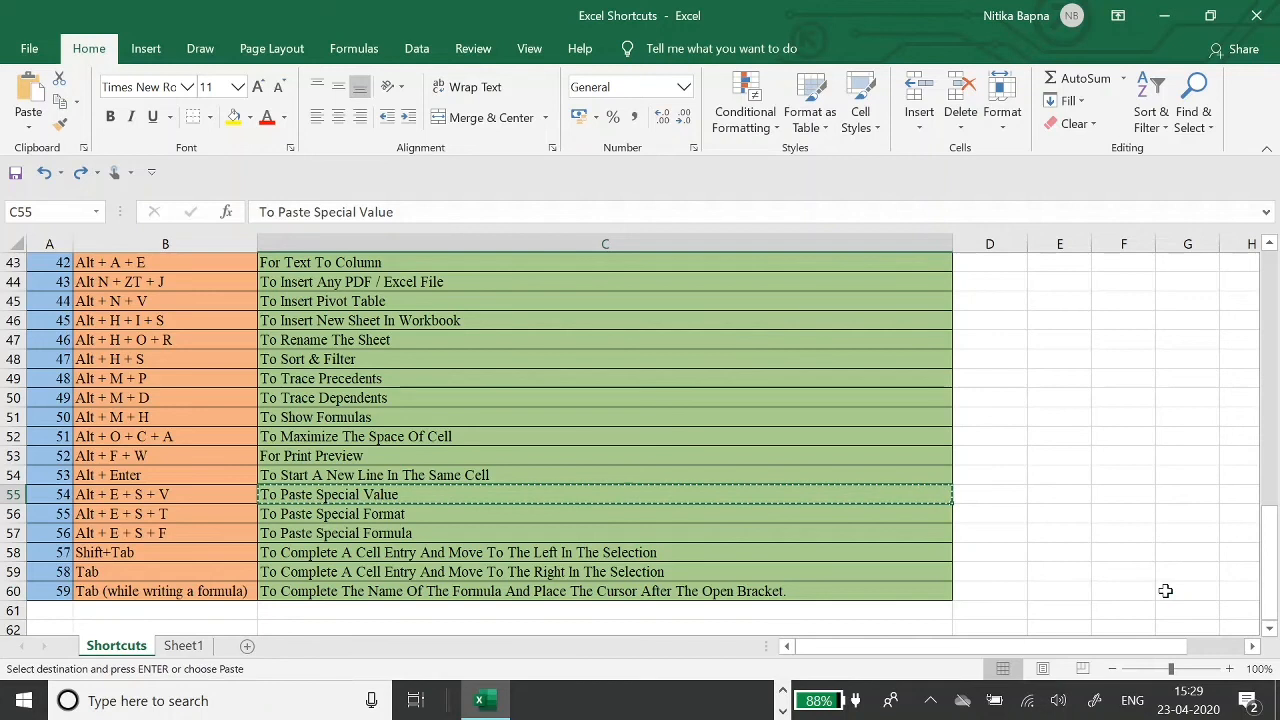
pyautogui.press('Right')
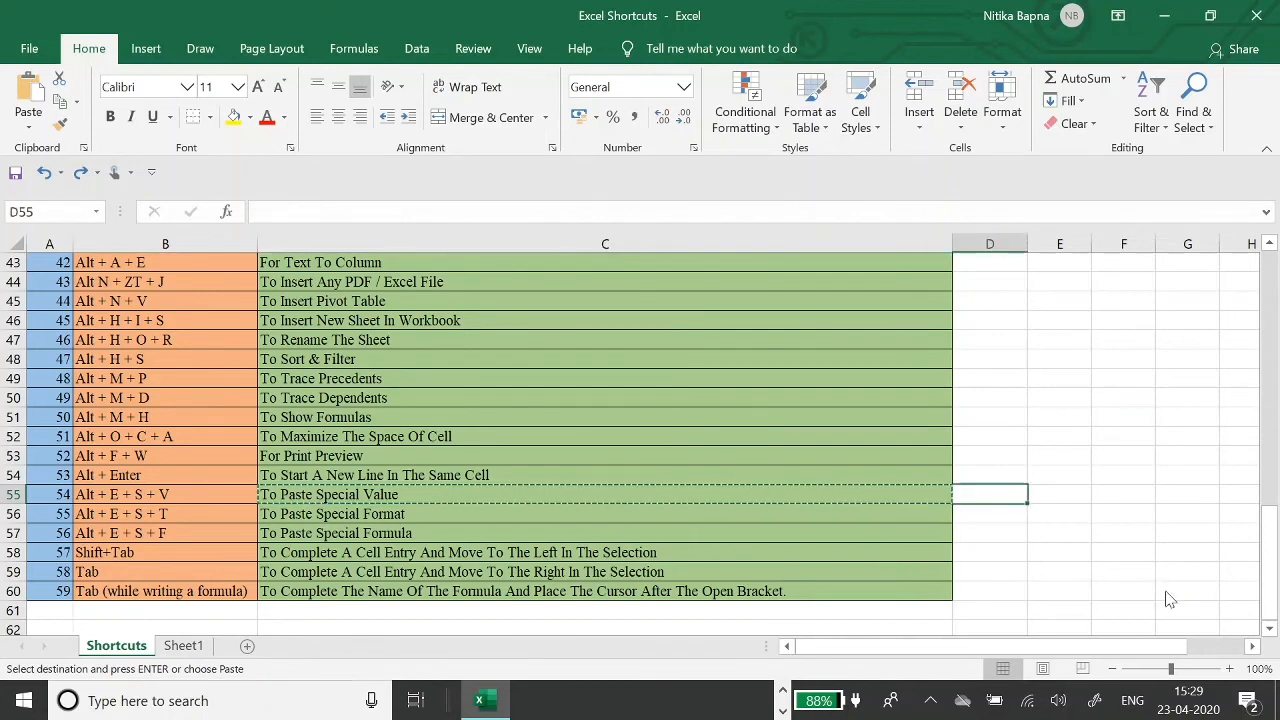
# - Paste Special only the formats into D55, giving it C55's green fill
pyautogui.hotkey('alt', 'e')
pyautogui.press('s')
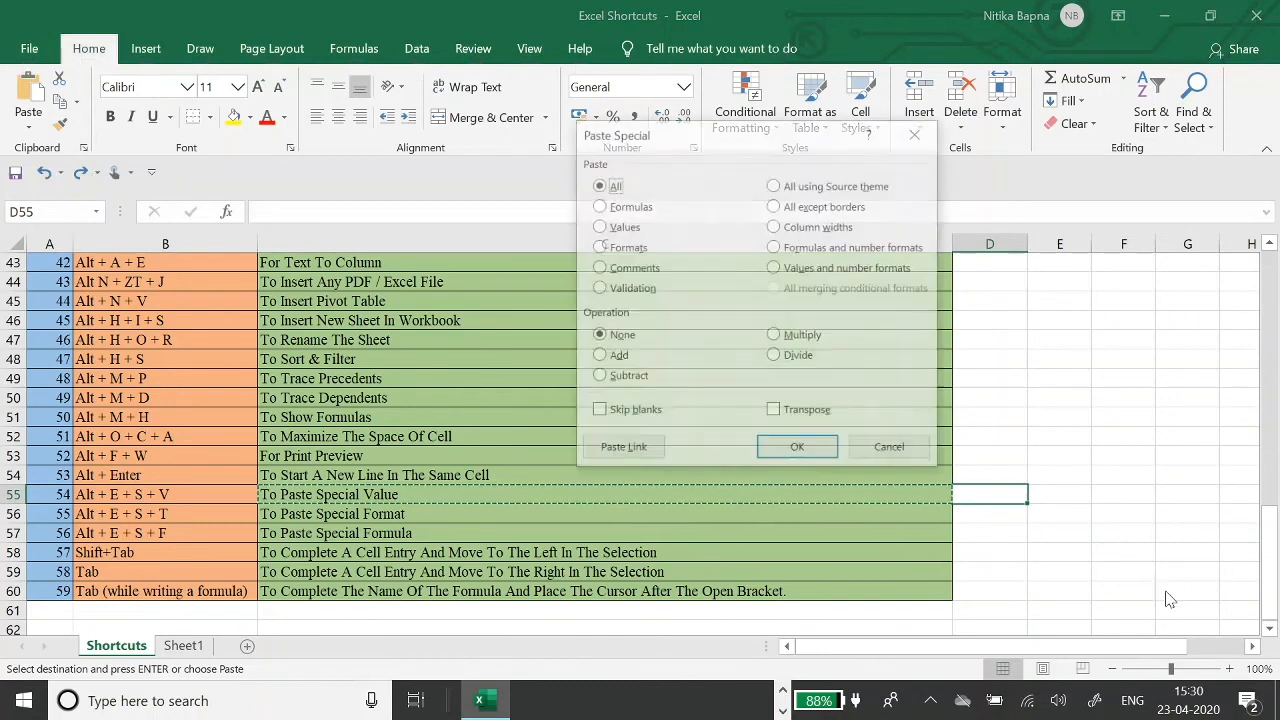
pyautogui.press('v')
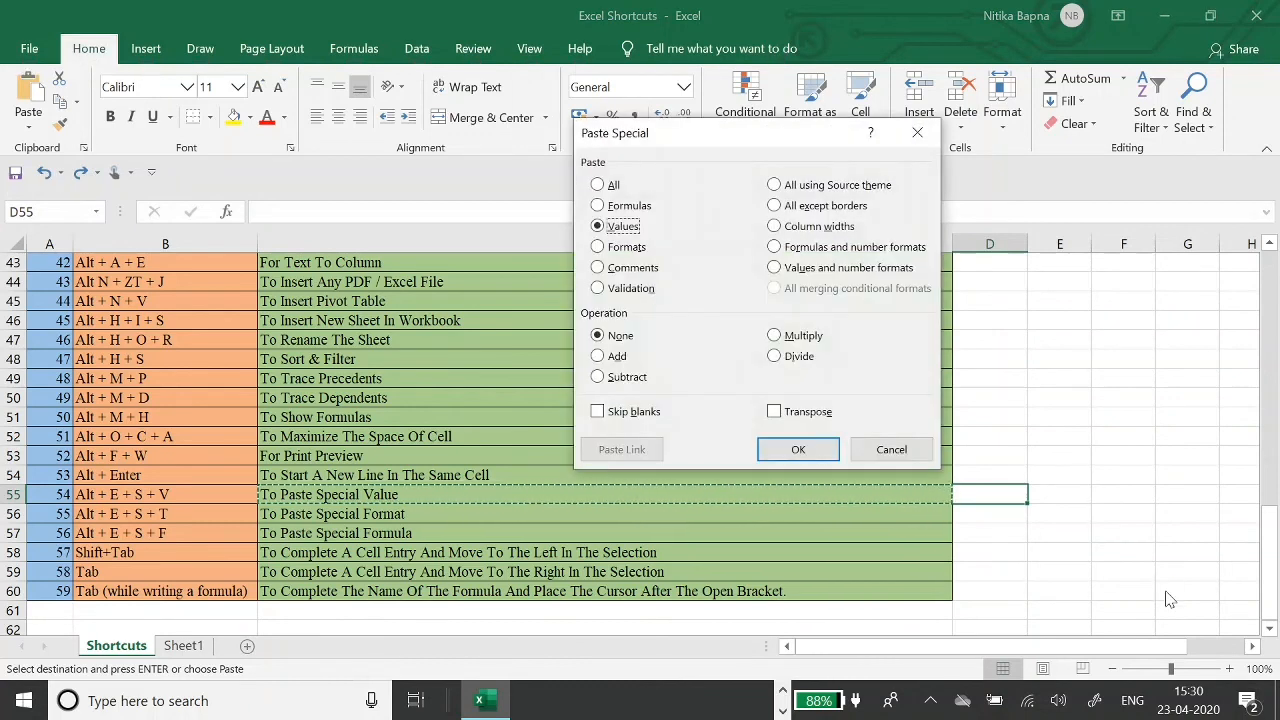
pyautogui.press('t')
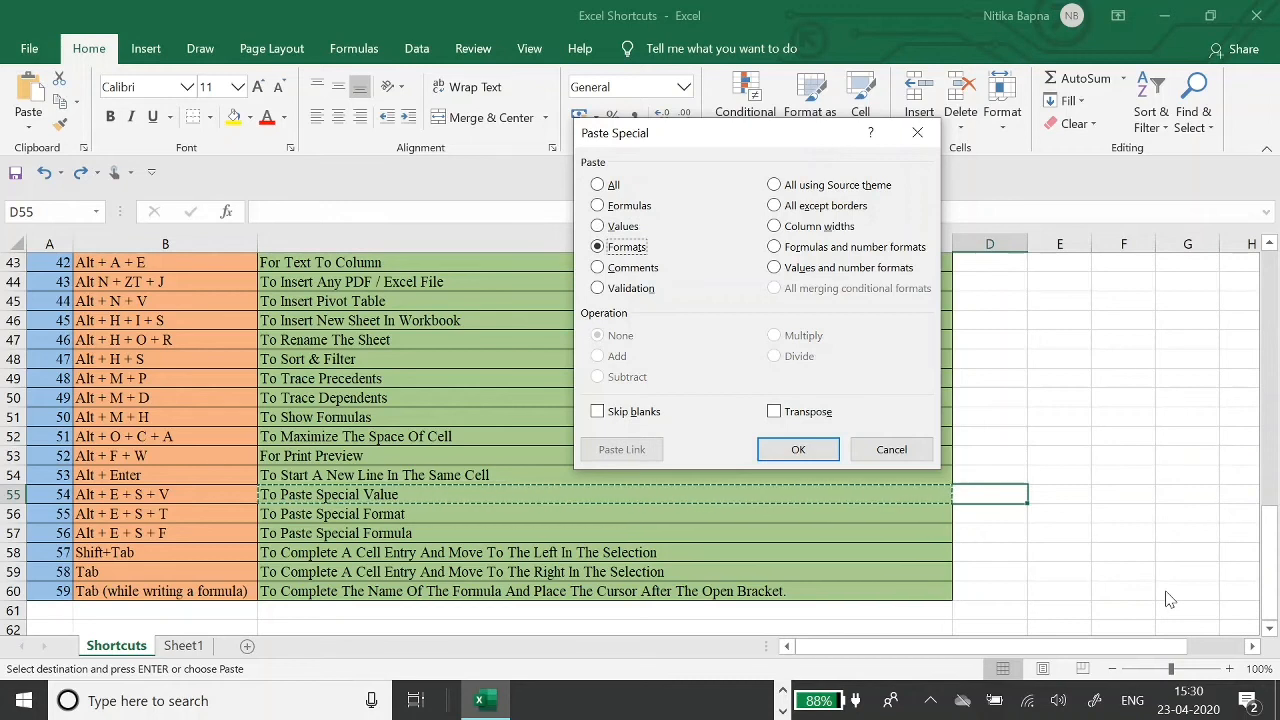
pyautogui.press('Return')
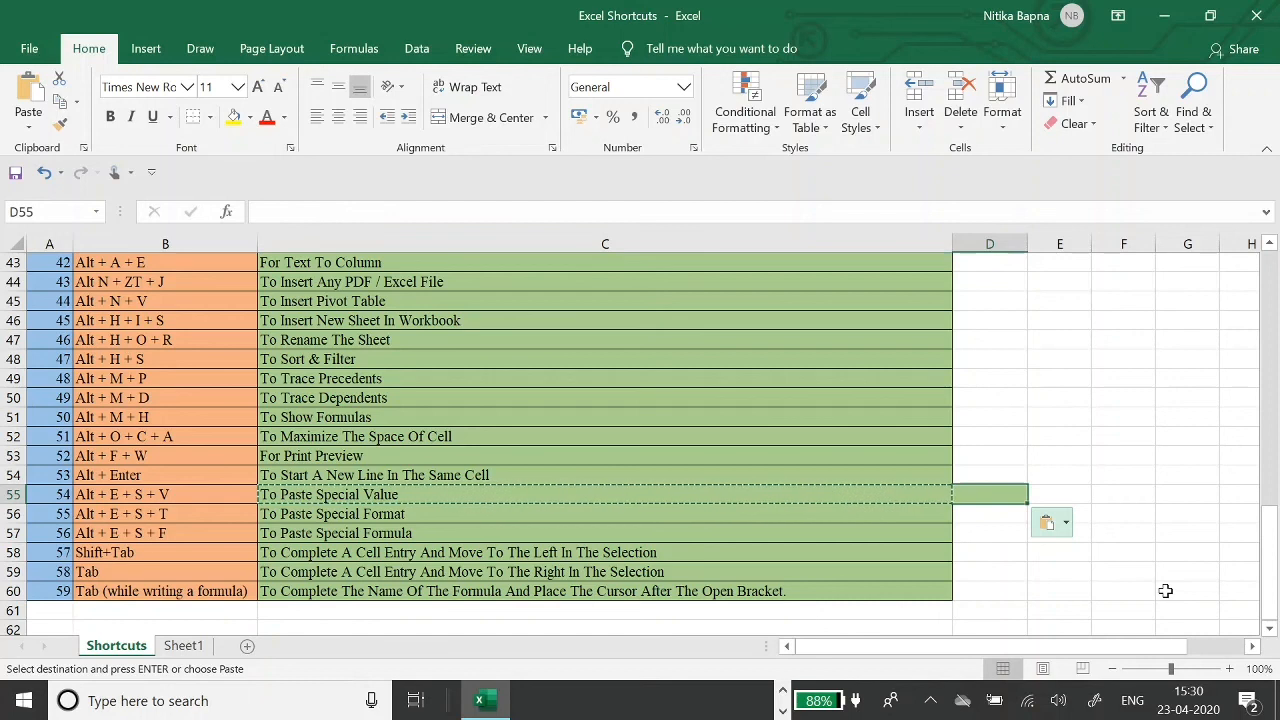
# - Paste Special the values of C55 into D55
pyautogui.hotkey('alt', 'e')
pyautogui.press('s')
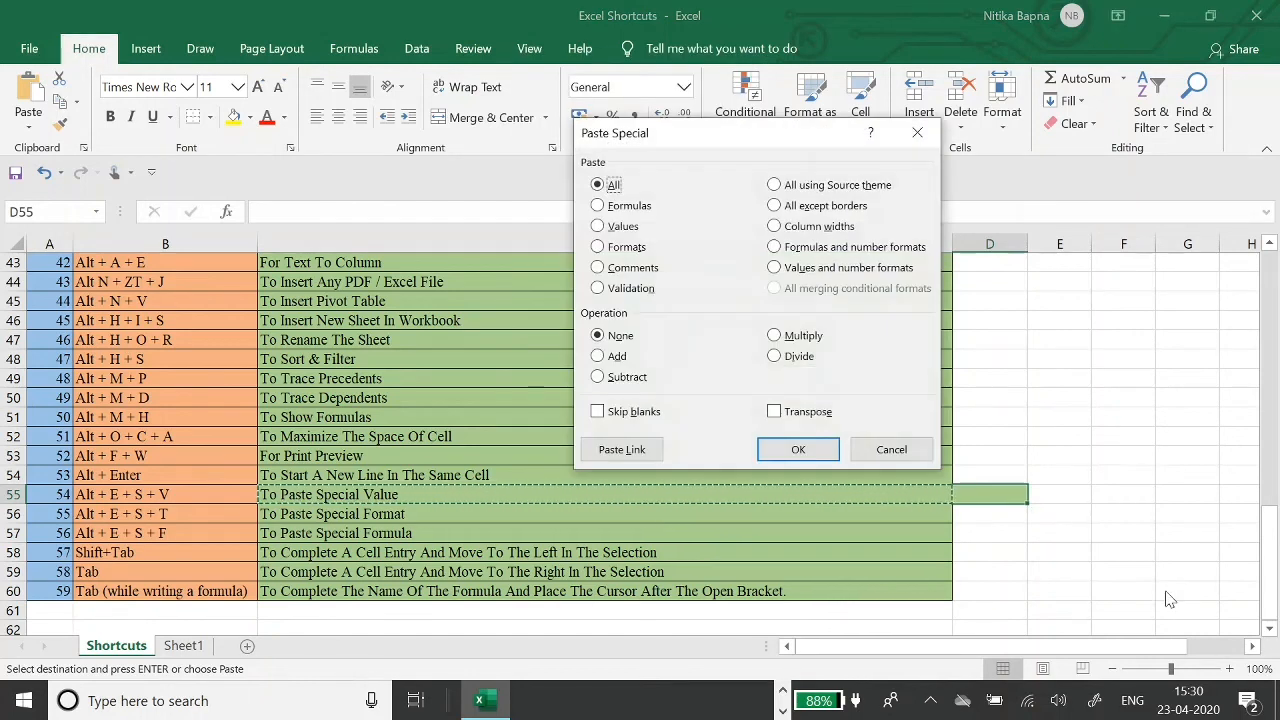
pyautogui.press('v')
pyautogui.press('Return')
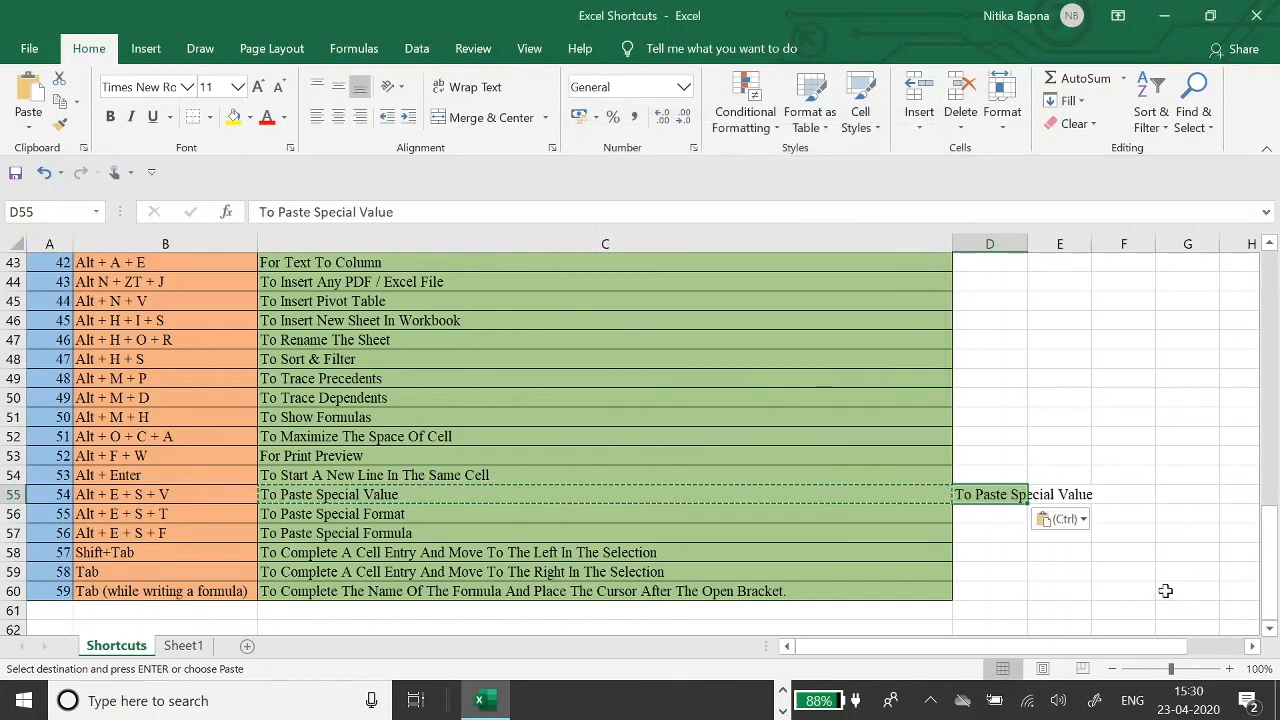
# - Paste Special the formulas of C55 into D55
pyautogui.hotkey('alt', 'e')
pyautogui.press('s')
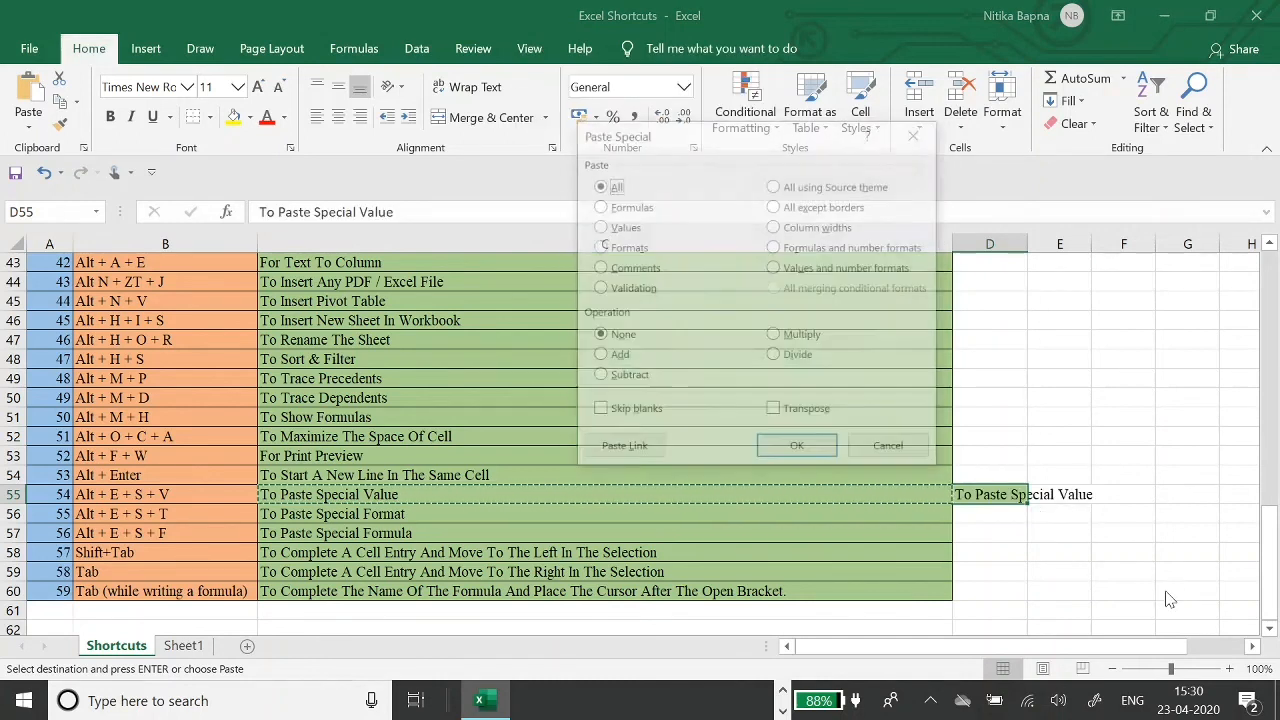
pyautogui.press('f')
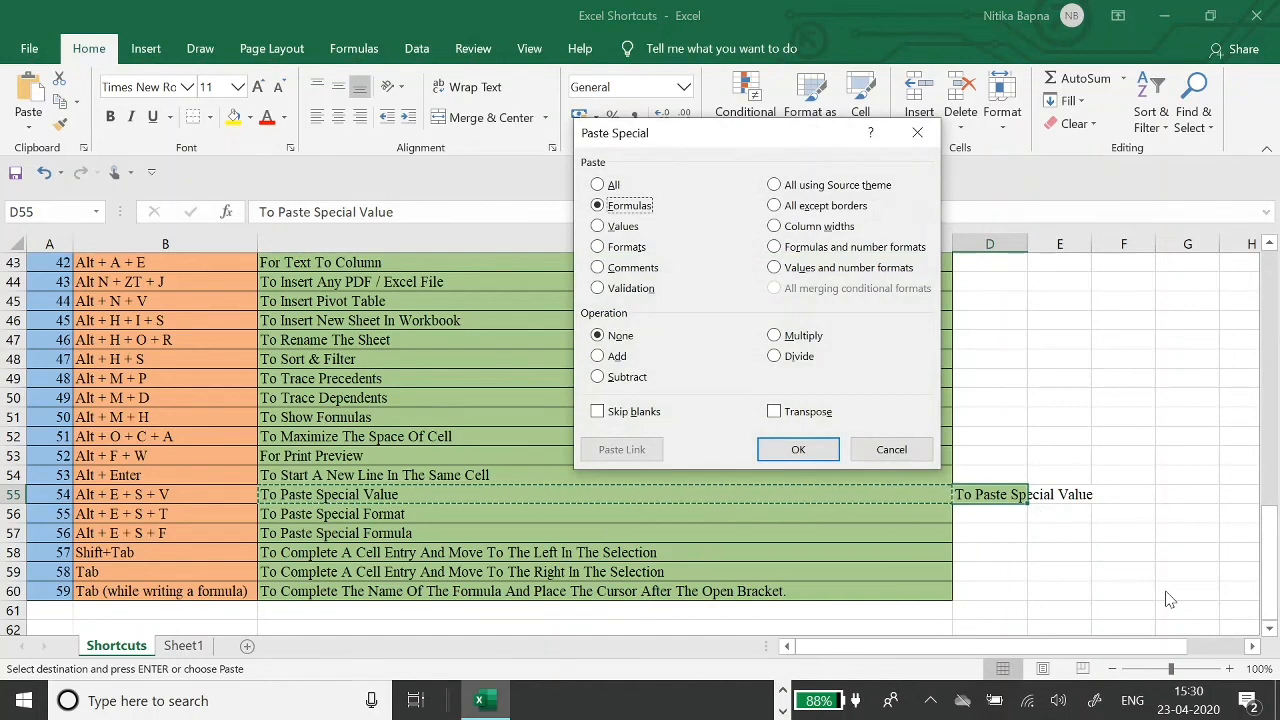
pyautogui.press('Return')
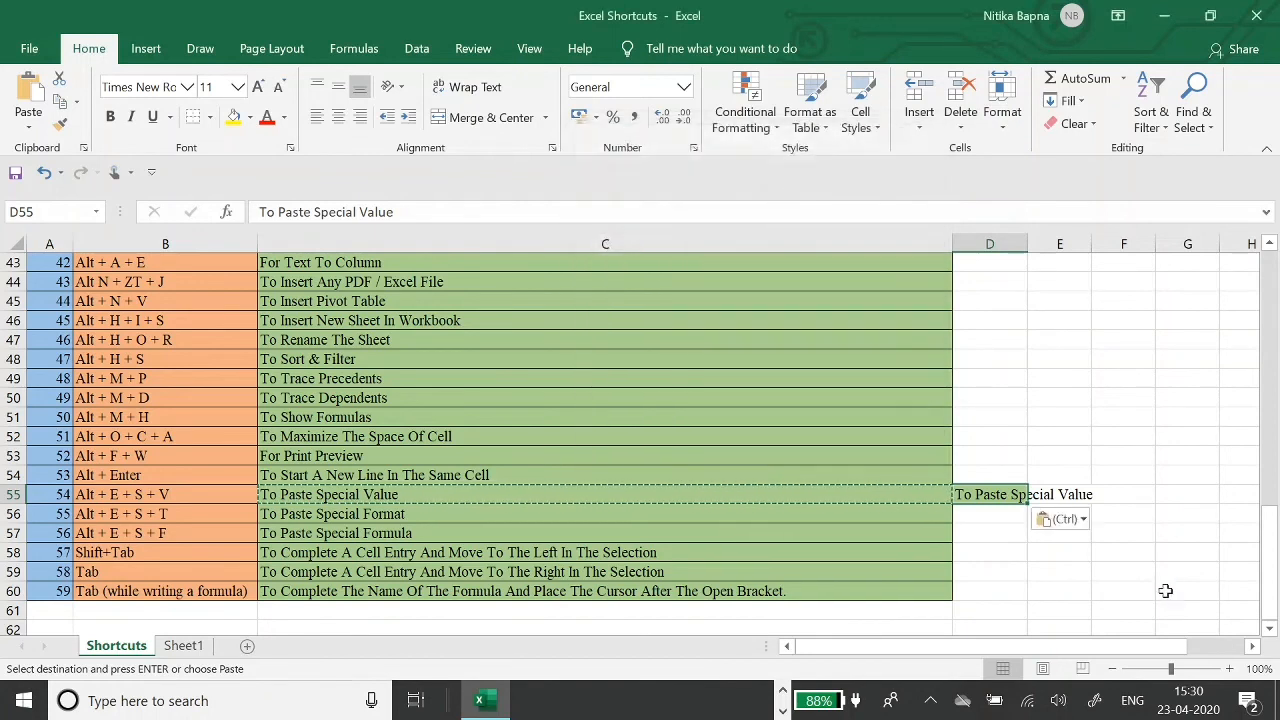
# - Reopen Paste Special, cancel without pasting, and move to empty cell D54
pyautogui.press('alt')
pyautogui.press('e')
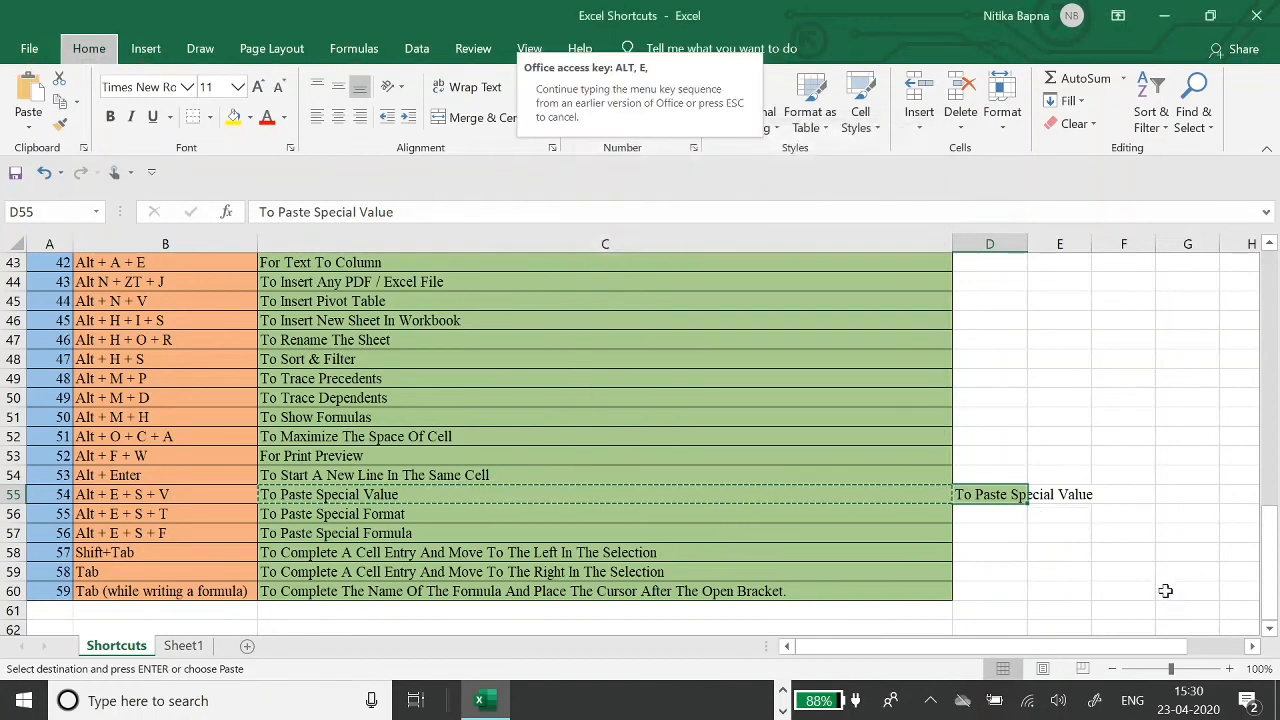
pyautogui.press('s')
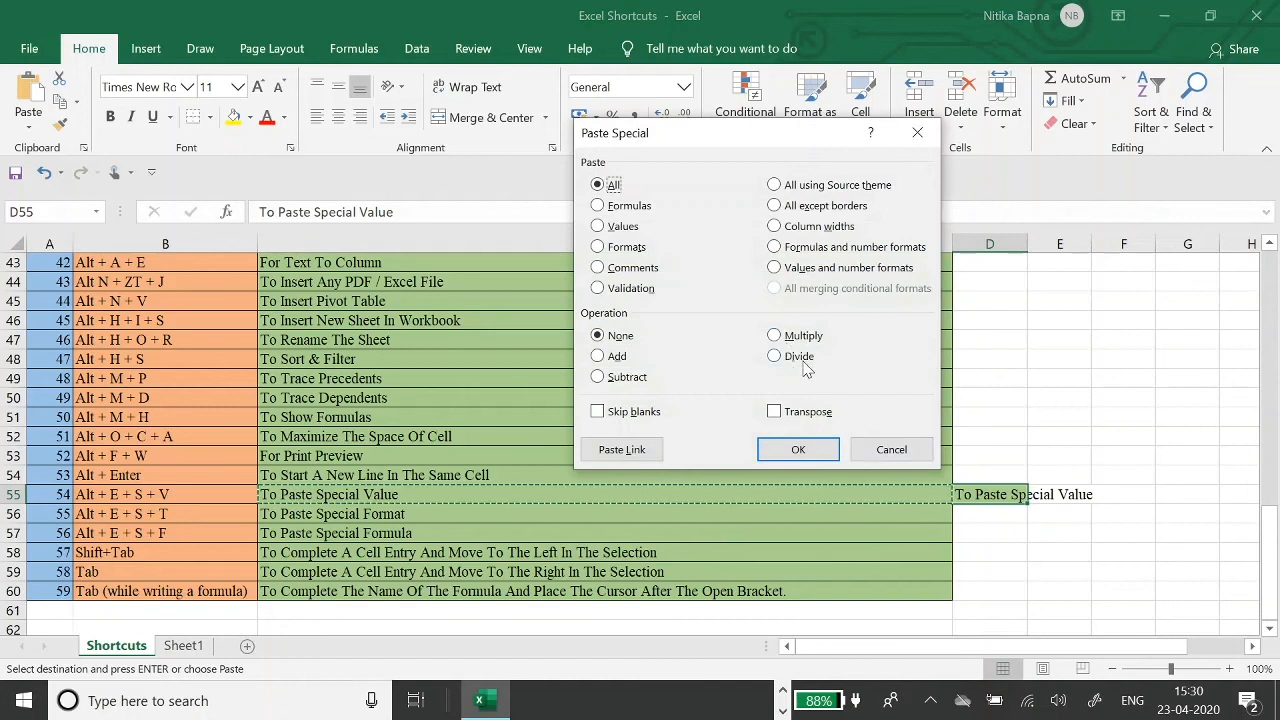
pyautogui.press('Escape')
pyautogui.press('Right')
pyautogui.press('Up')
pyautogui.press('Left')
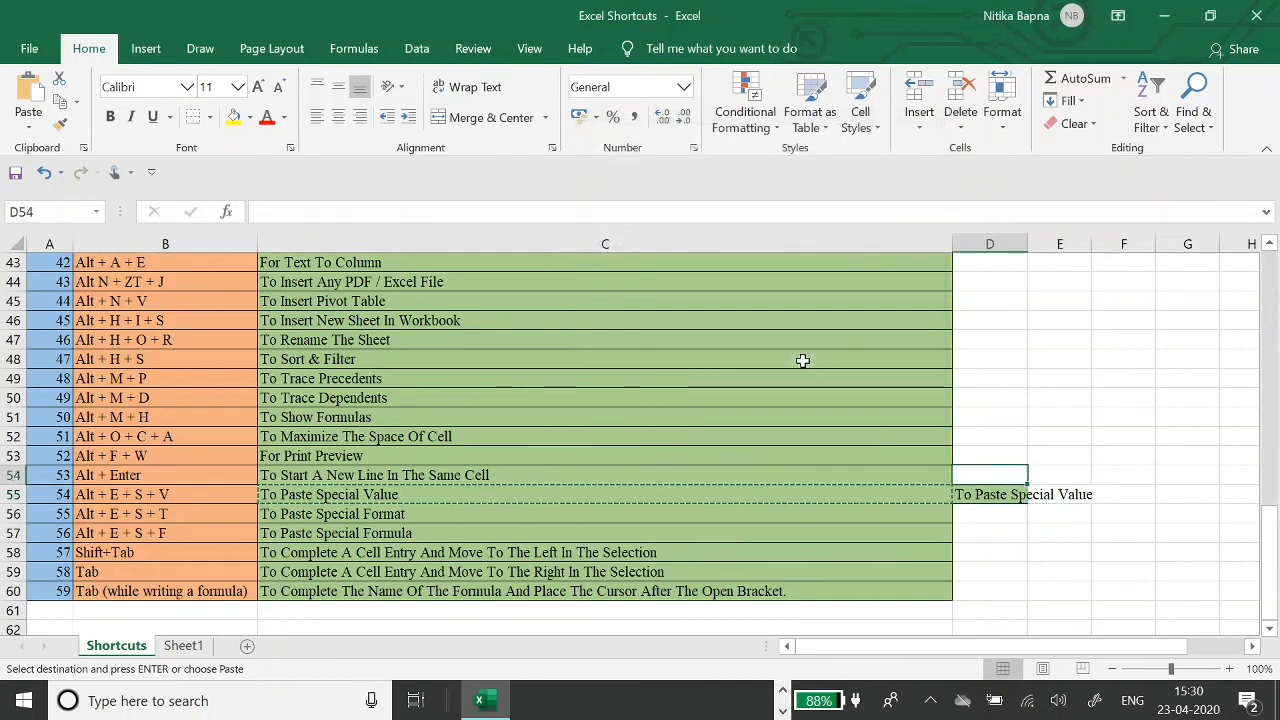
# - Enter 10 in D54 and 12 in E54
pyautogui.press('Escape')
pyautogui.write('10')
pyautogui.press('Tab')
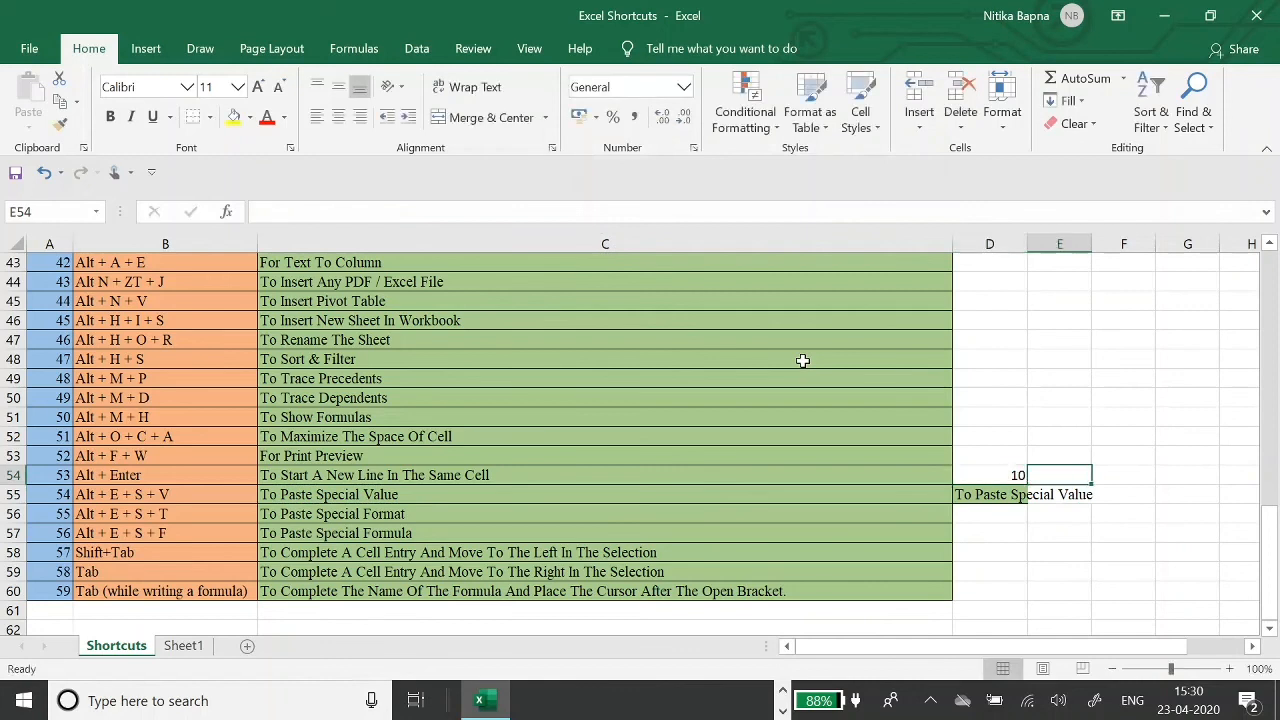
pyautogui.write('12')
pyautogui.press('Tab')
pyautogui.hotkey('shift', 'Tab')
pyautogui.press('Tab')
pyautogui.hotkey('shift', 'Tab')
pyautogui.hotkey('shift', 'Tab')
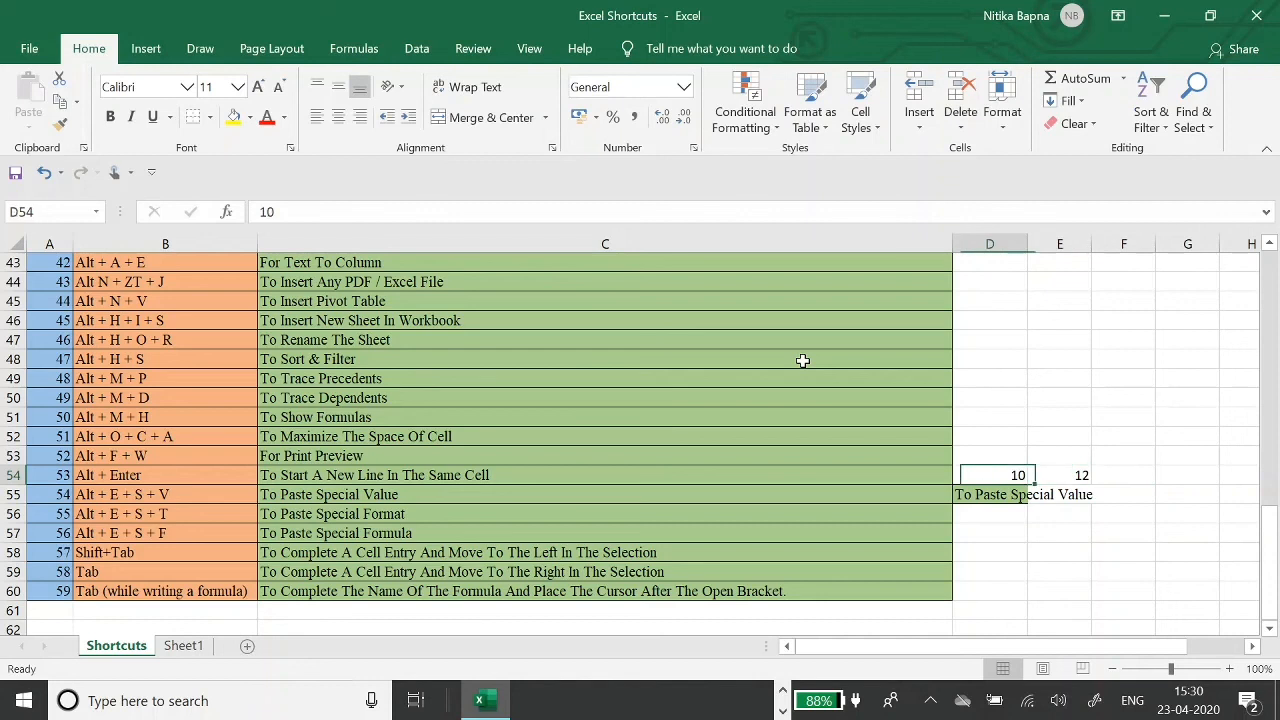
# - Copy D54's 10 and Paste Special Multiply it onto E54, making 120
pyautogui.hotkey('ctrl', 'c')
pyautogui.press('Tab')
pyautogui.hotkey('alt', 'e')
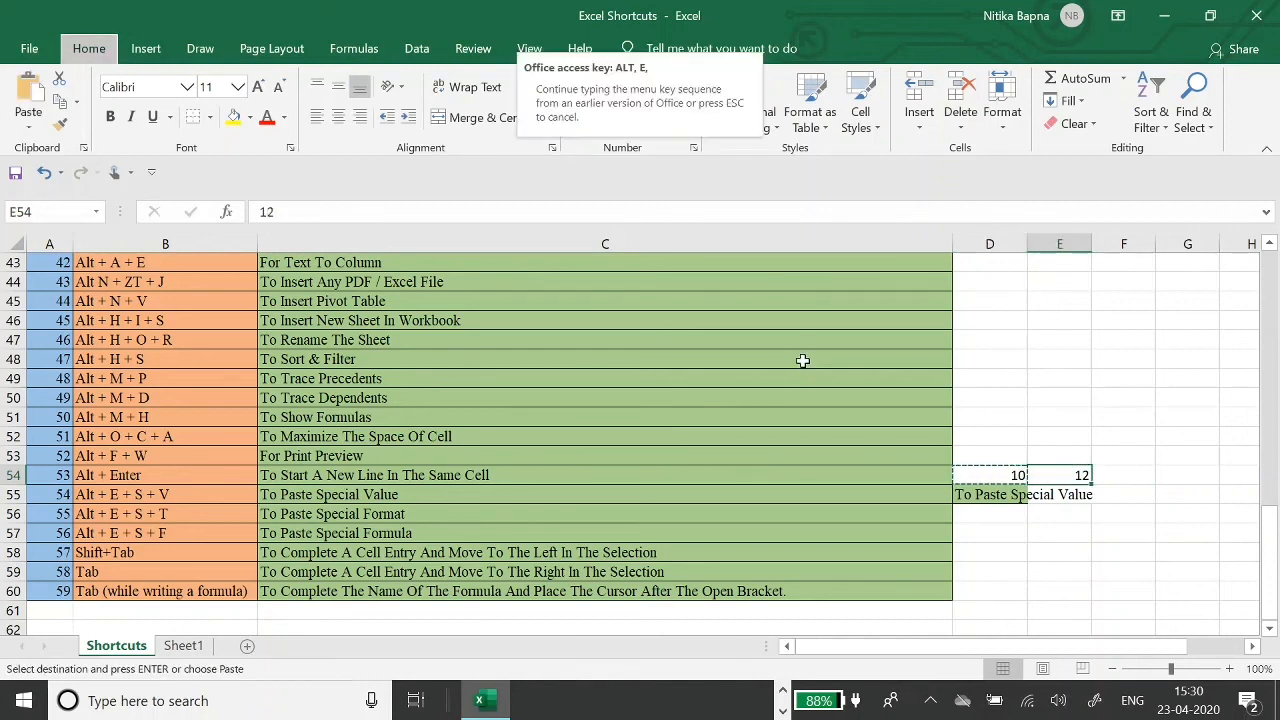
pyautogui.press('s')
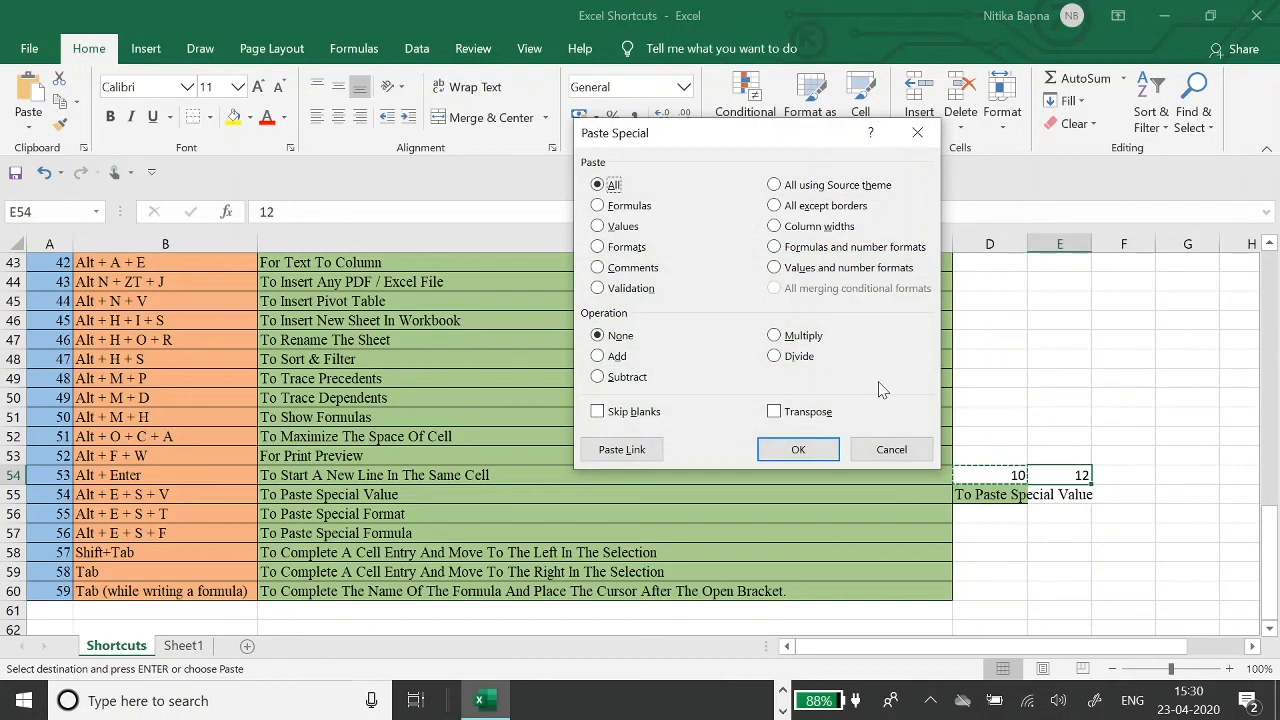
pyautogui.press('m')
pyautogui.press('Return')
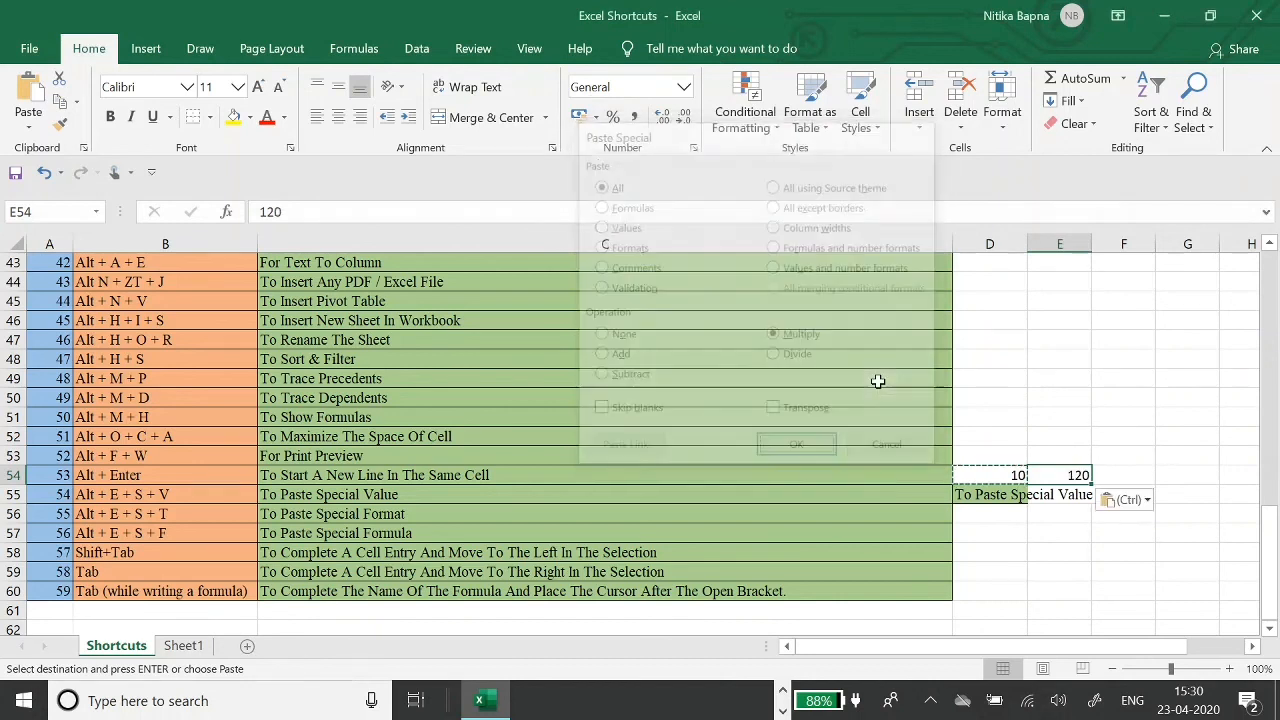
# - Compare D54's 10 with E54's result of 120, then return to the shortcut list
pyautogui.press('Left')
pyautogui.press('Right')
pyautogui.press('Left')
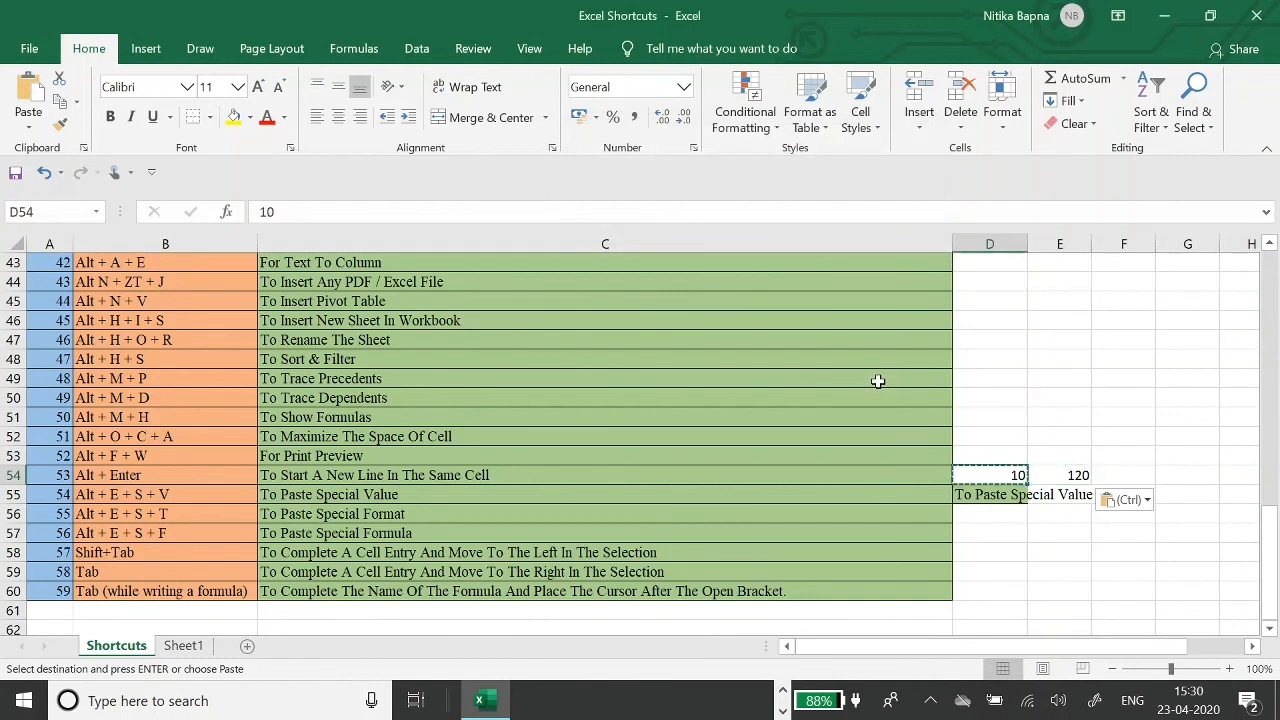
pyautogui.press('Right')
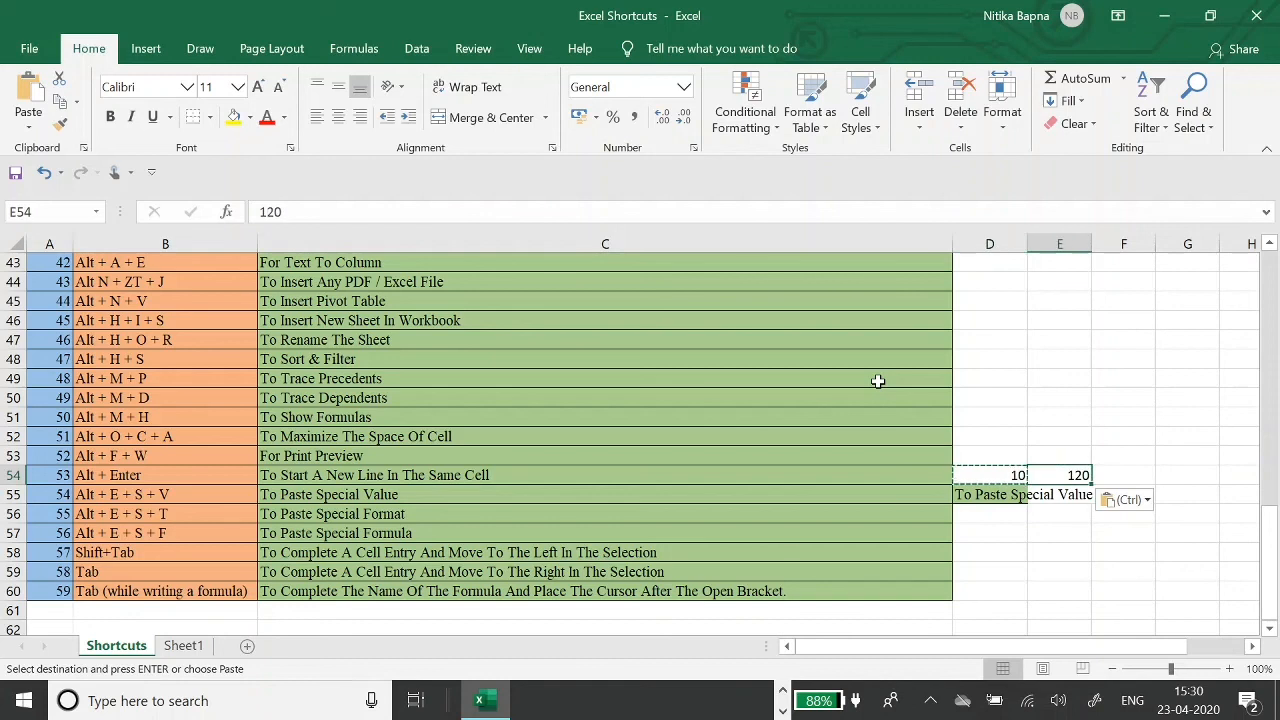
pyautogui.press('Left')
pyautogui.press('Left')
pyautogui.press('Left')
pyautogui.press('Down')
pyautogui.press('Down')
pyautogui.press('Down')
pyautogui.press('Right')
pyautogui.press('Up')
pyautogui.press('Up')
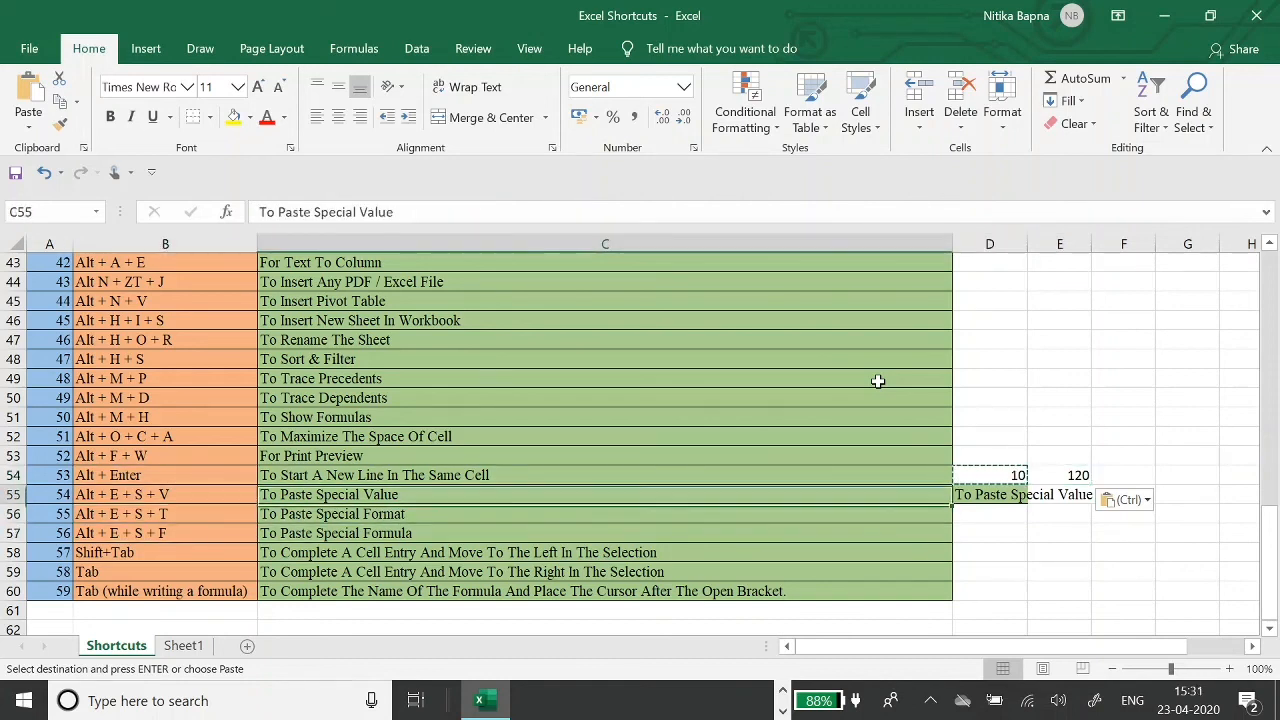
pyautogui.press('Left')
pyautogui.press('Down')
pyautogui.press('Up')
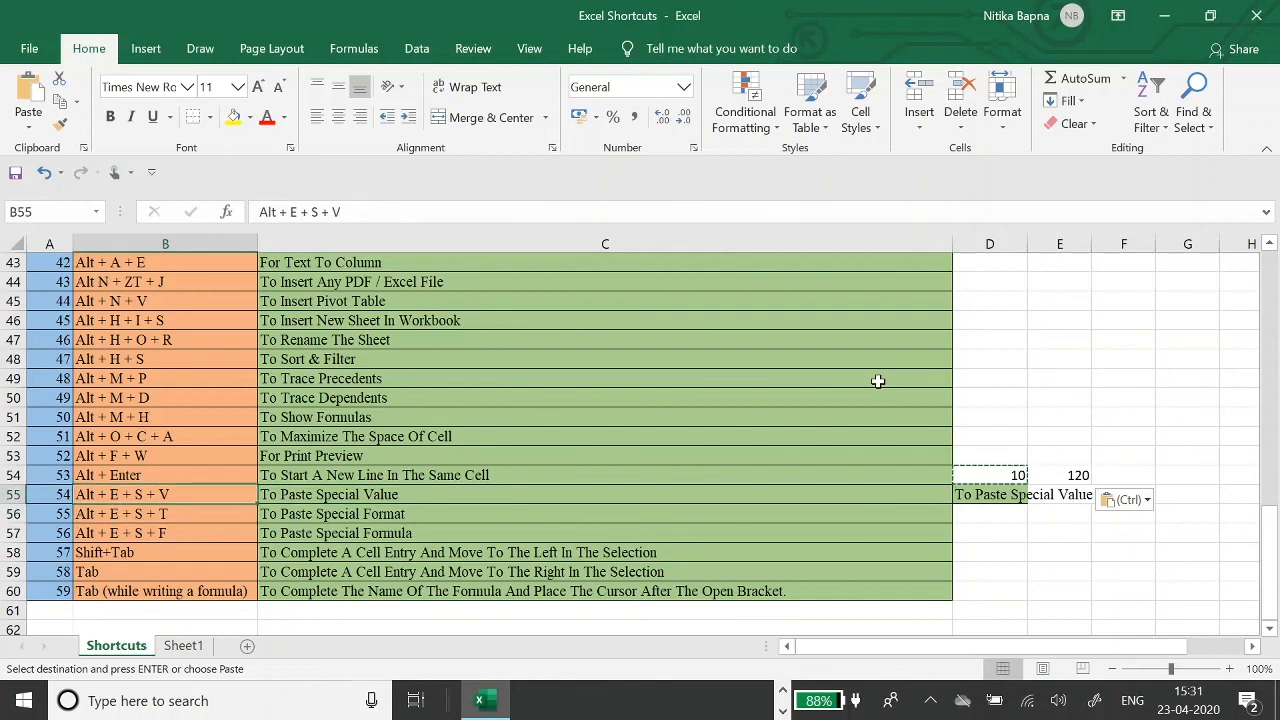
pyautogui.hotkey('shift', 'Down')
pyautogui.hotkey('shift', 'Right')
pyautogui.hotkey('shift', 'Down')
pyautogui.press('Down')
pyautogui.press('Down')
pyautogui.press('Down')
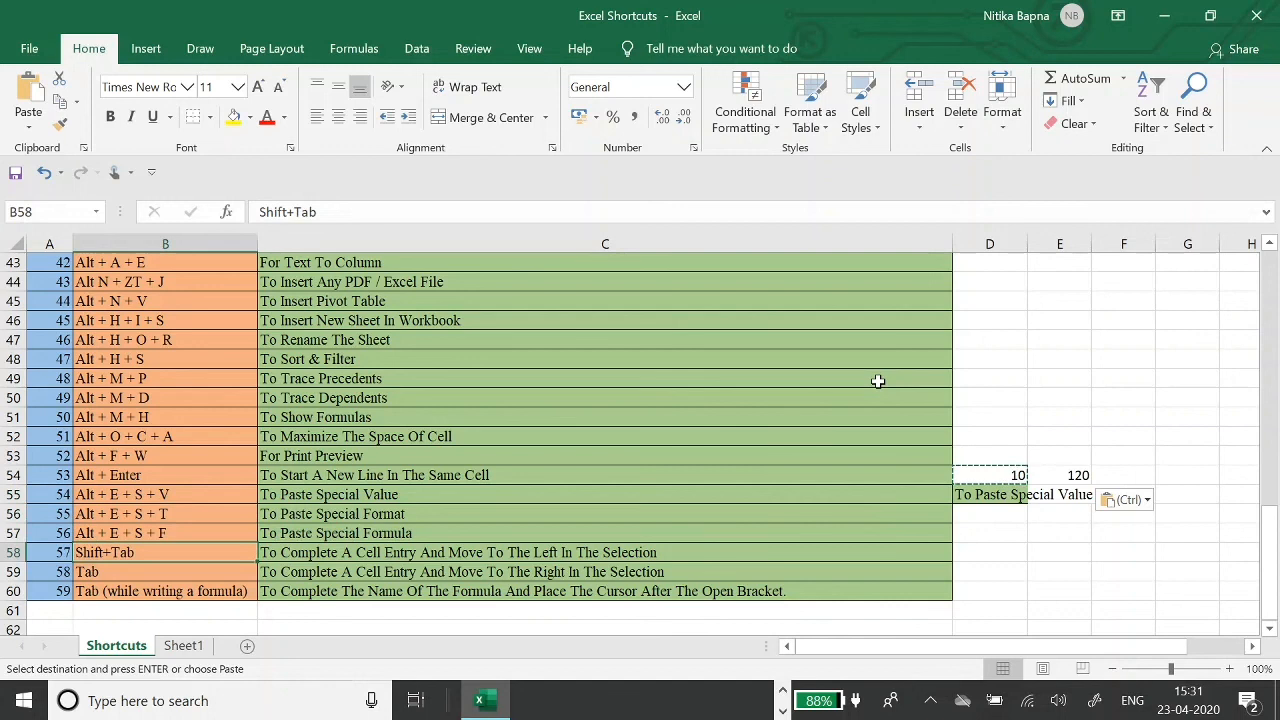
pyautogui.press('Left')
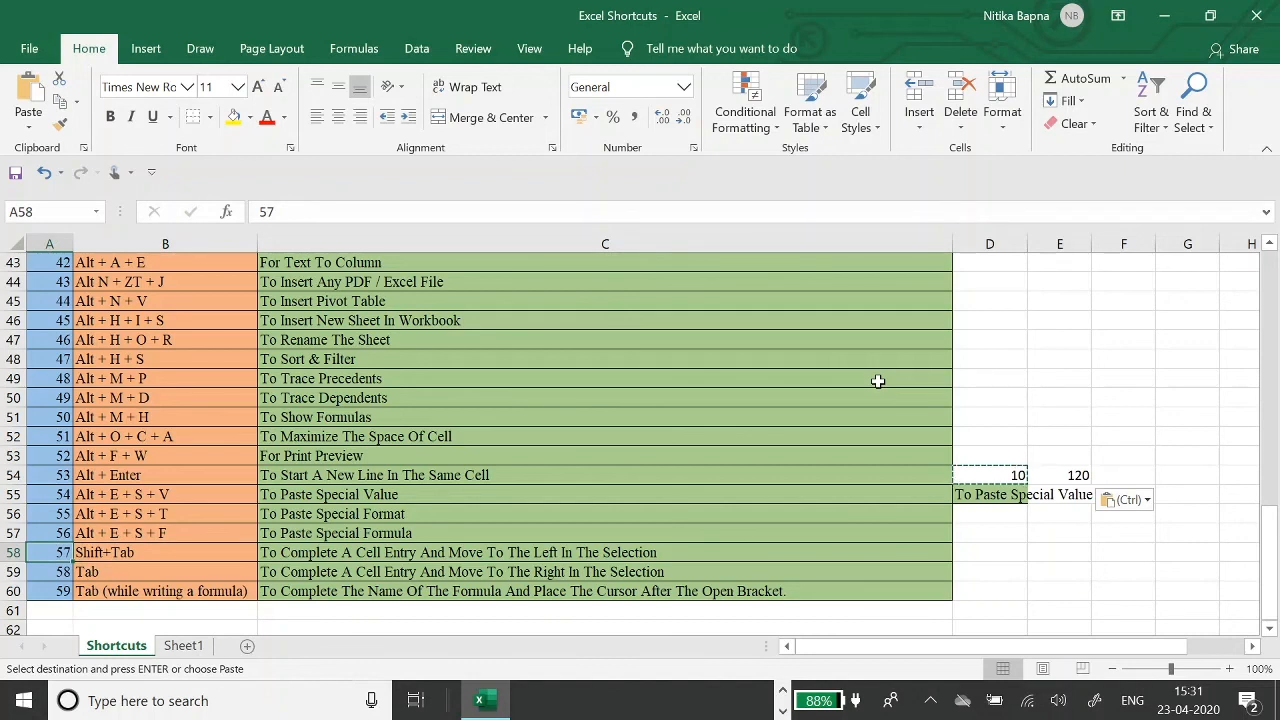
pyautogui.press('Tab')
pyautogui.hotkey('shift', 'Tab')
pyautogui.press('Down')
pyautogui.press('Tab')
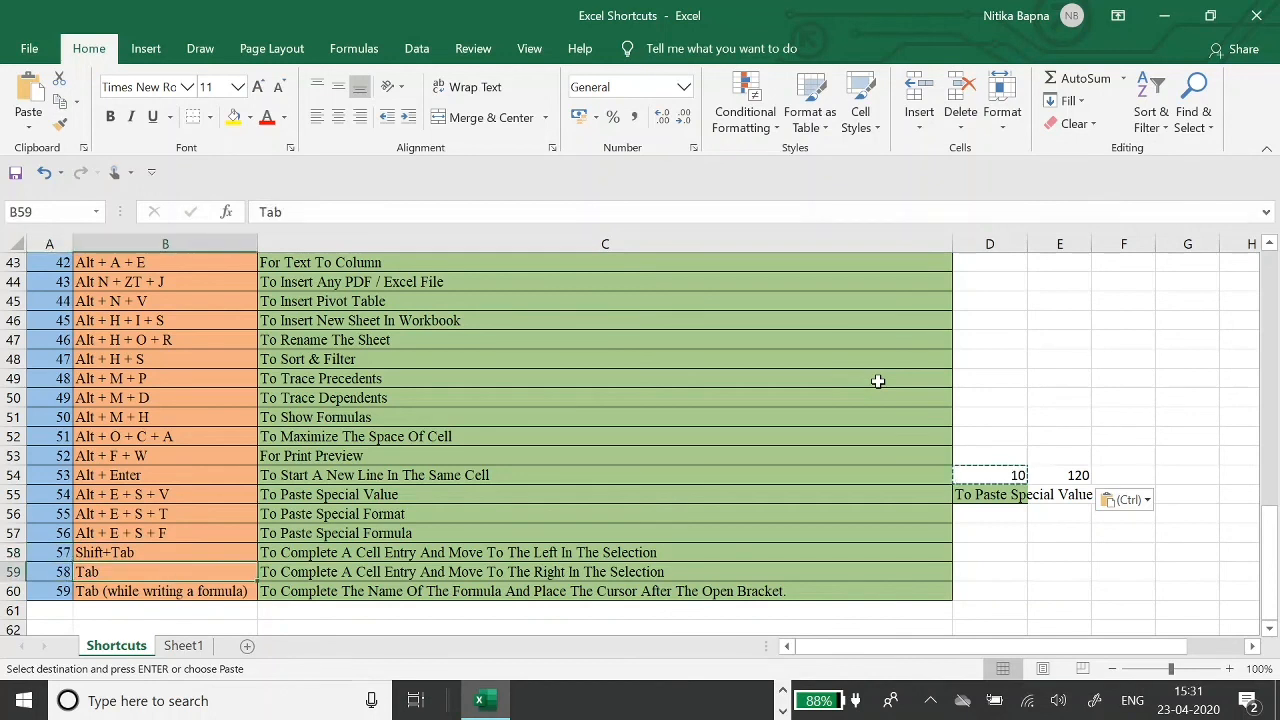
pyautogui.press('Tab')
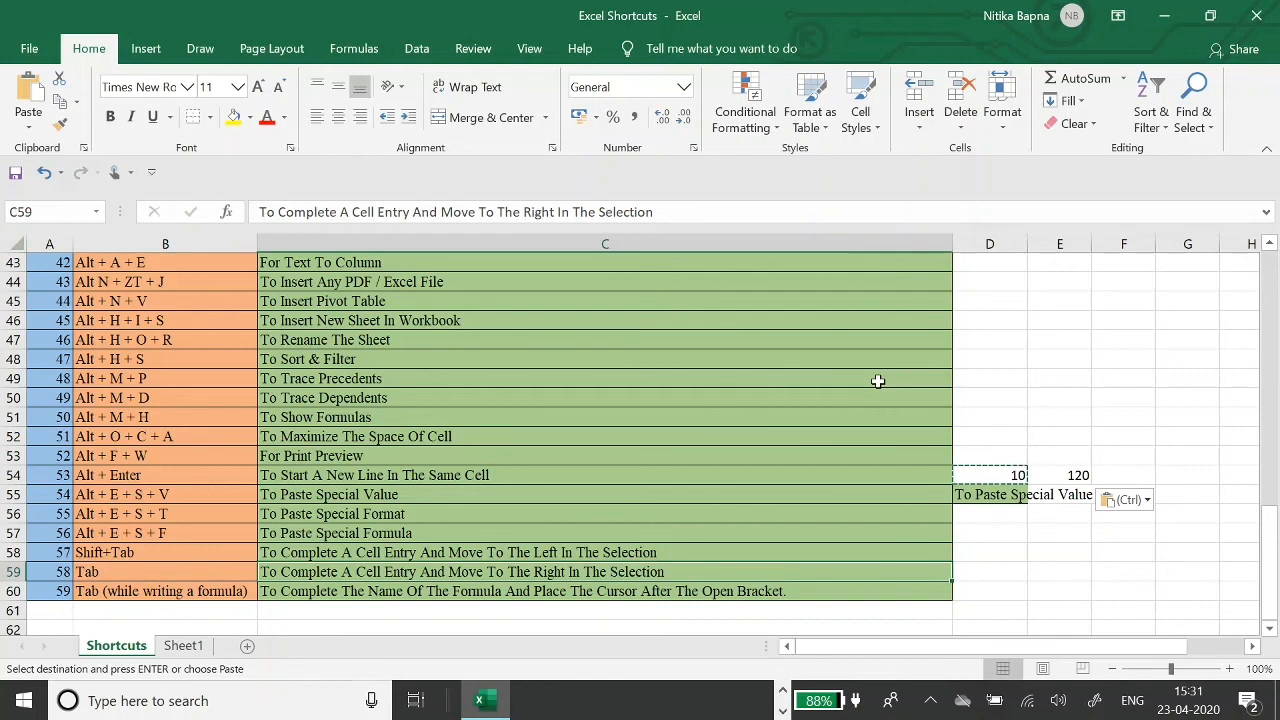
pyautogui.press('Down')
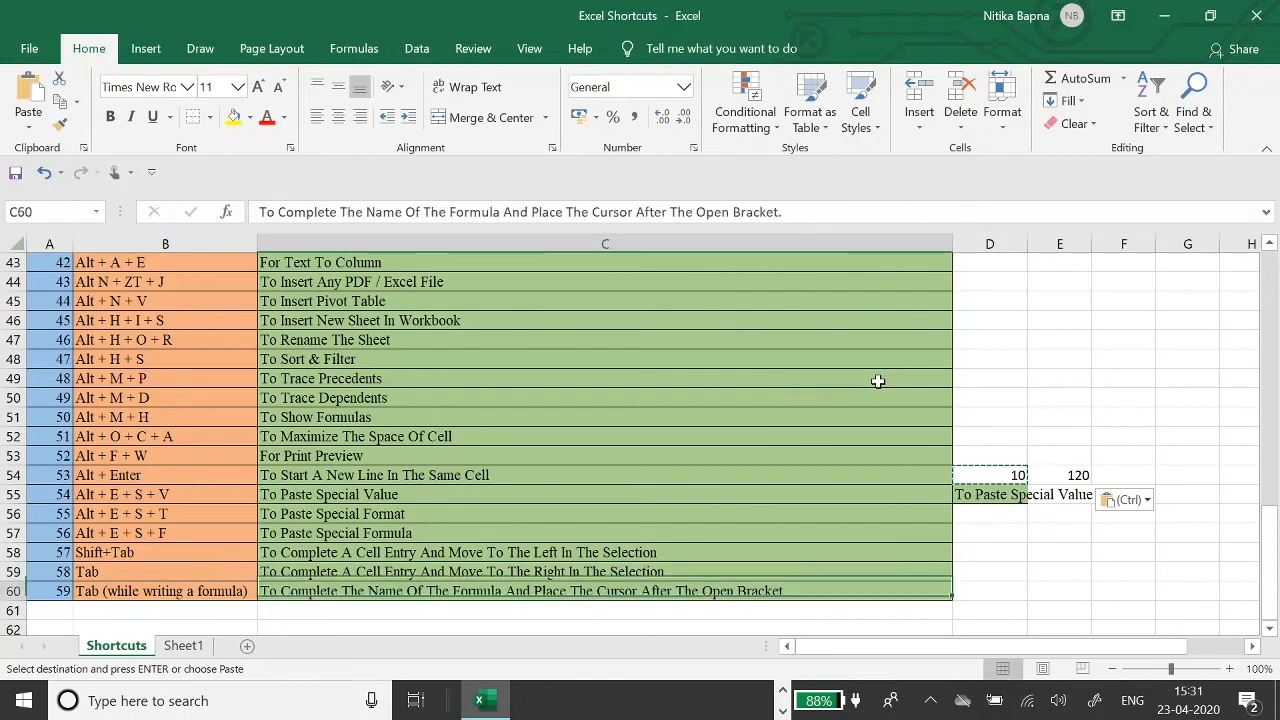
pyautogui.hotkey('shift', 'Tab')
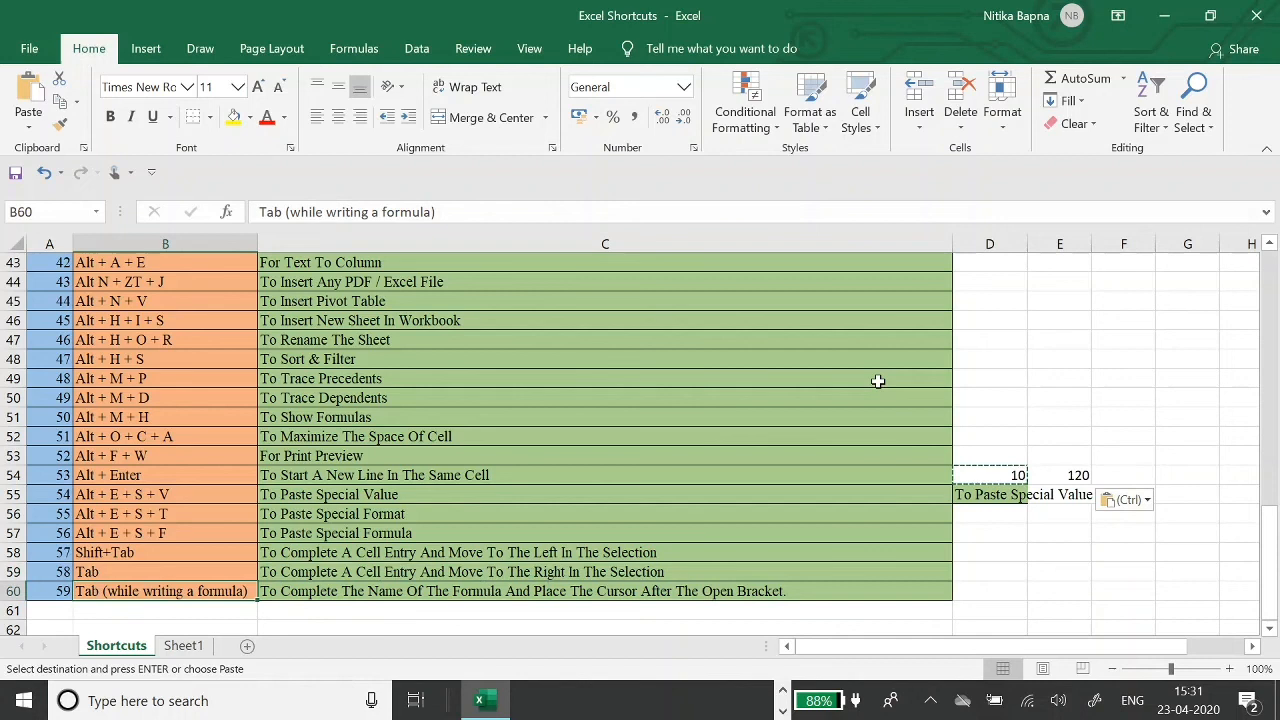
pyautogui.press('Tab')
pyautogui.press('Tab')
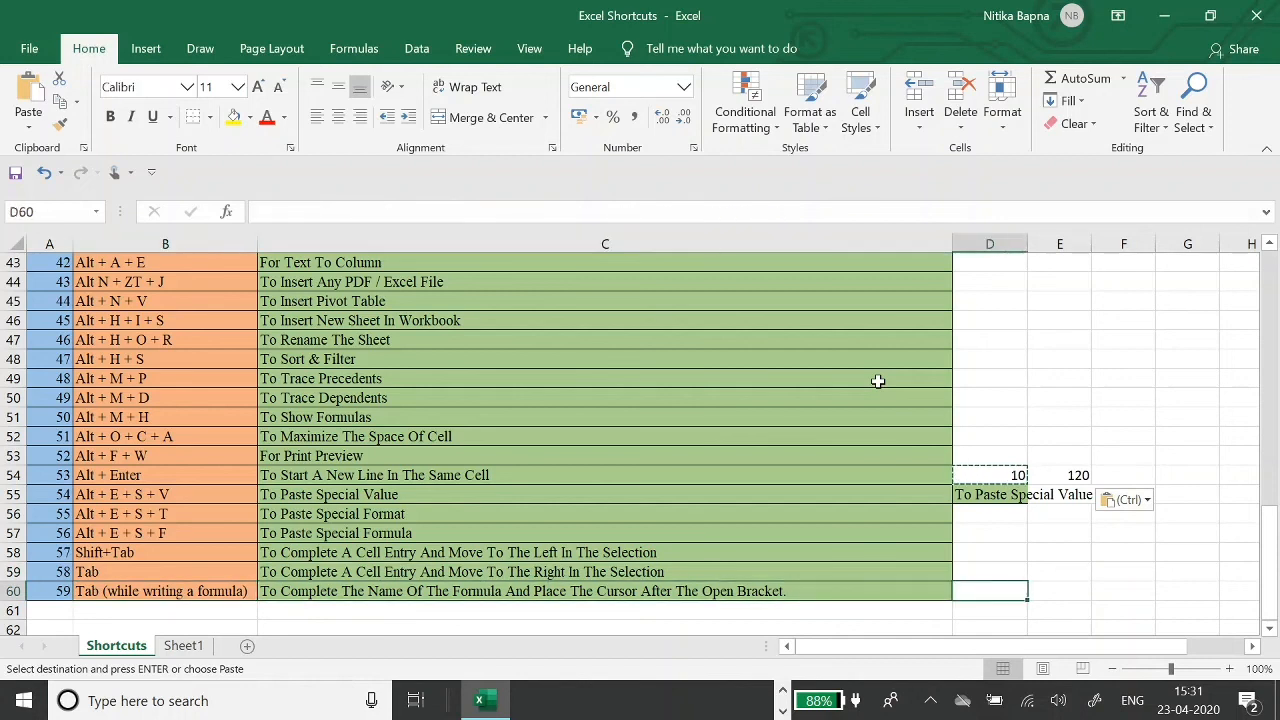
pyautogui.write('=')
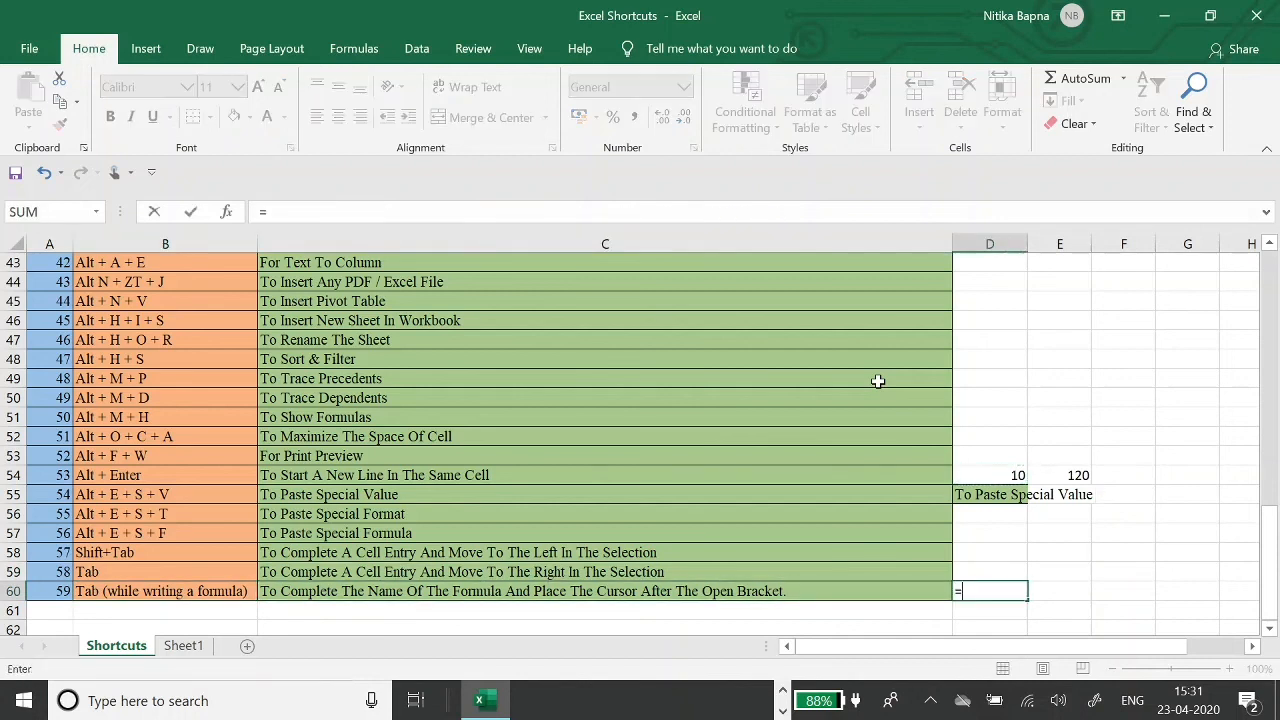
pyautogui.write('su')
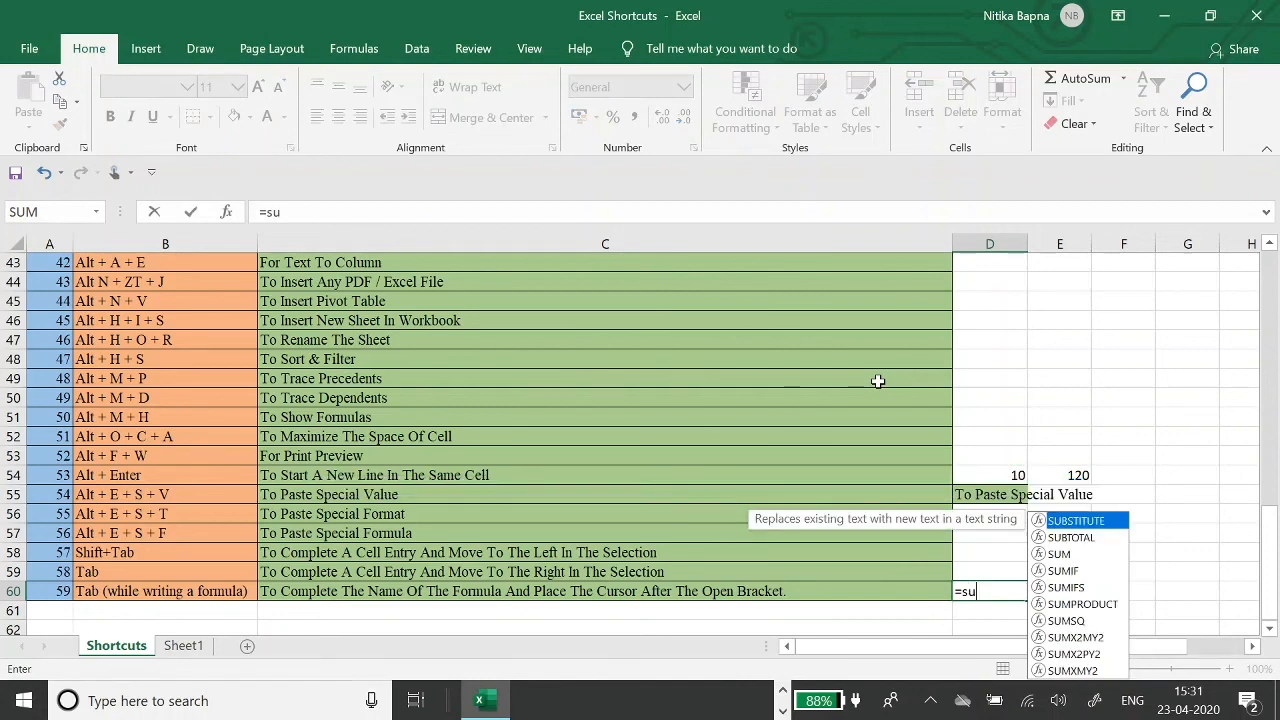
pyautogui.write('m')
pyautogui.press('Tab')
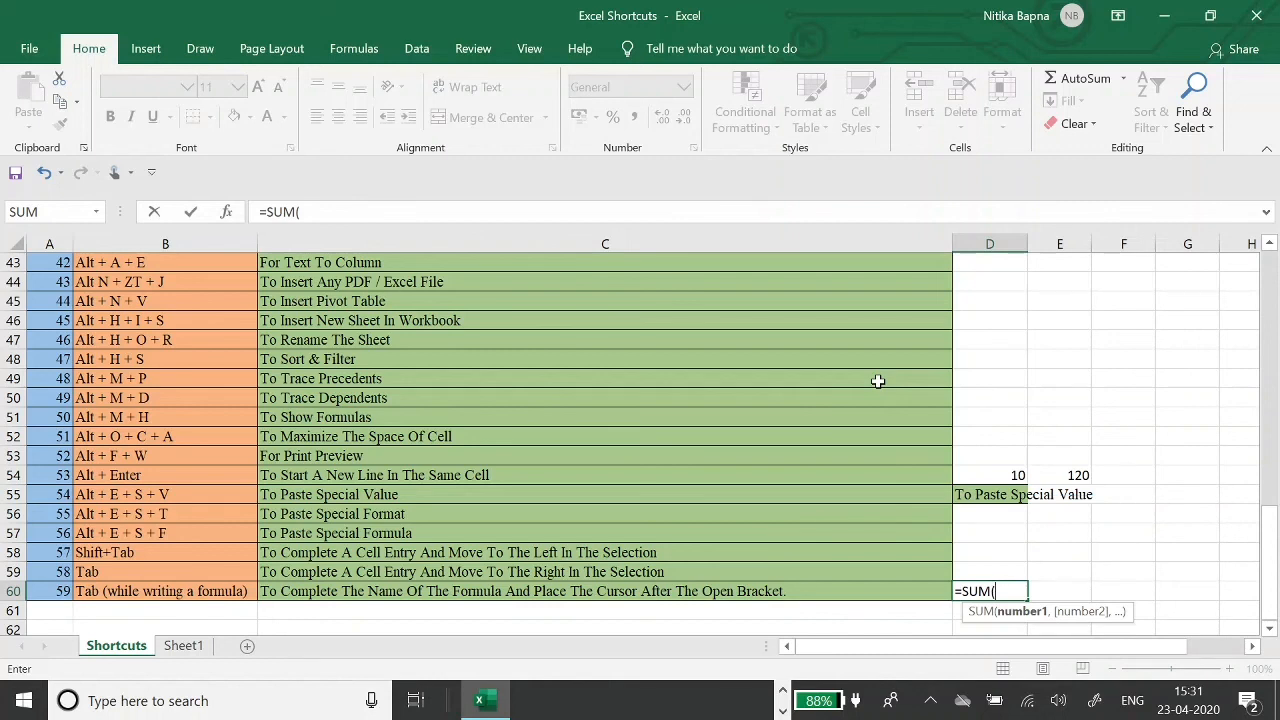
pyautogui.press('Return')
pyautogui.press('Return')
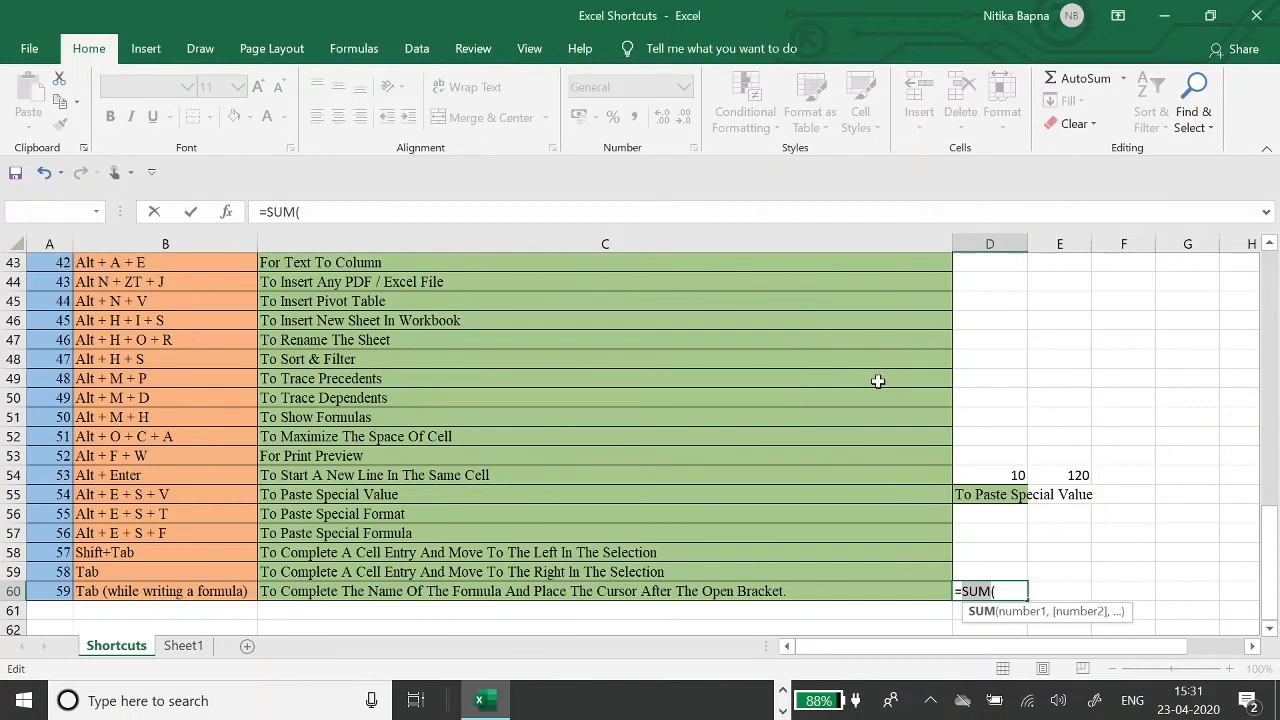
pyautogui.press('Escape')
pyautogui.write('=p')
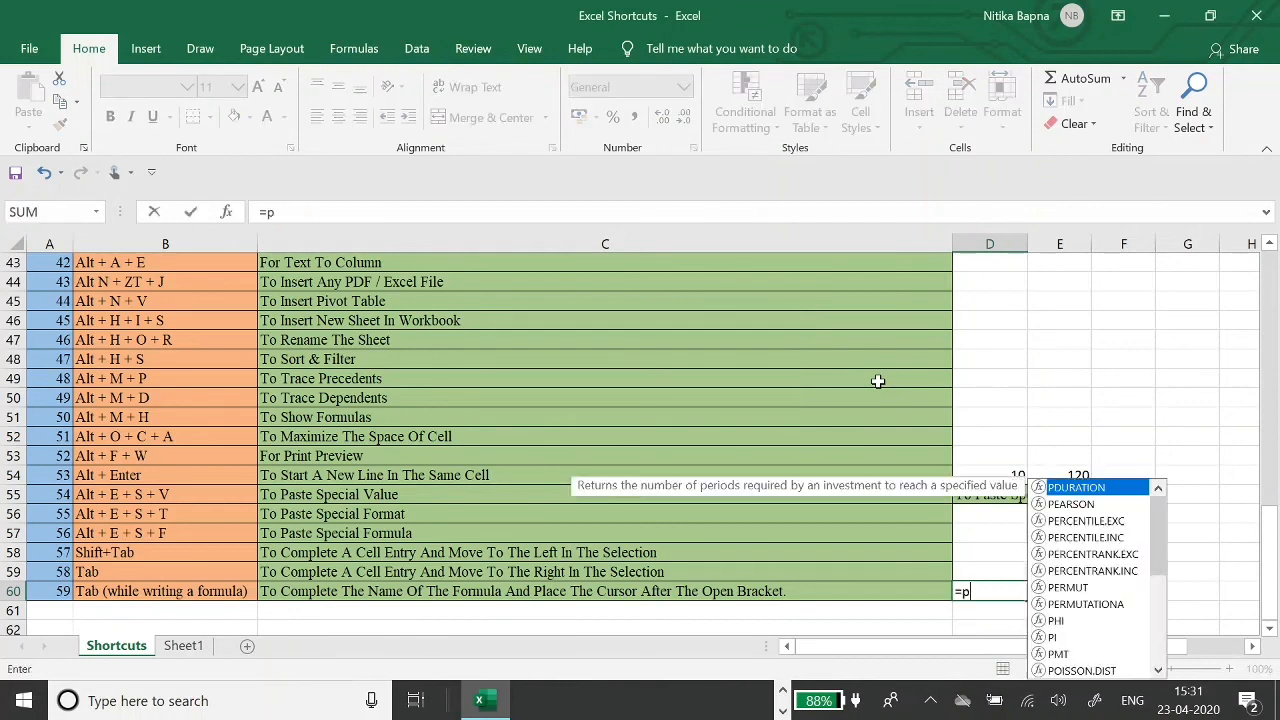
pyautogui.write('rop')
pyautogui.press('Tab')
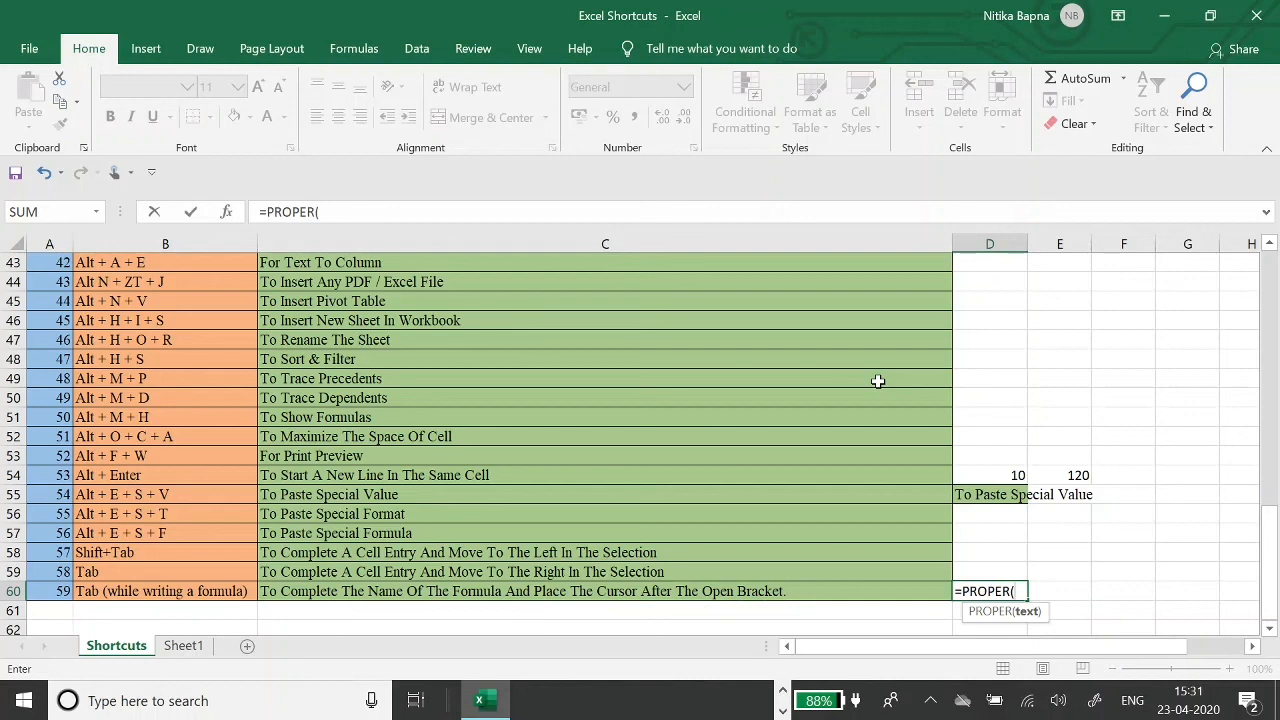
pyautogui.press('Left')
pyautogui.press('Return')
pyautogui.press('Up')
pyautogui.write('=low')
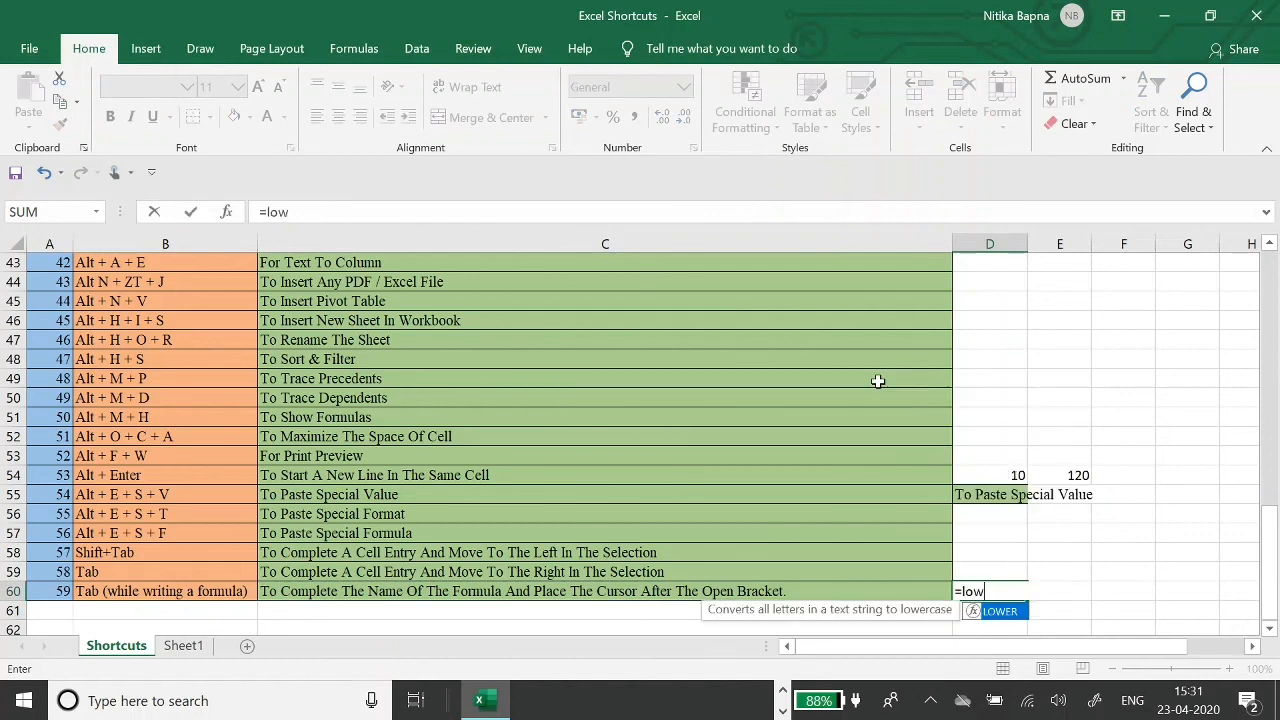
pyautogui.press('Tab')
pyautogui.press('Left')
pyautogui.press('Return')
pyautogui.press('Up')
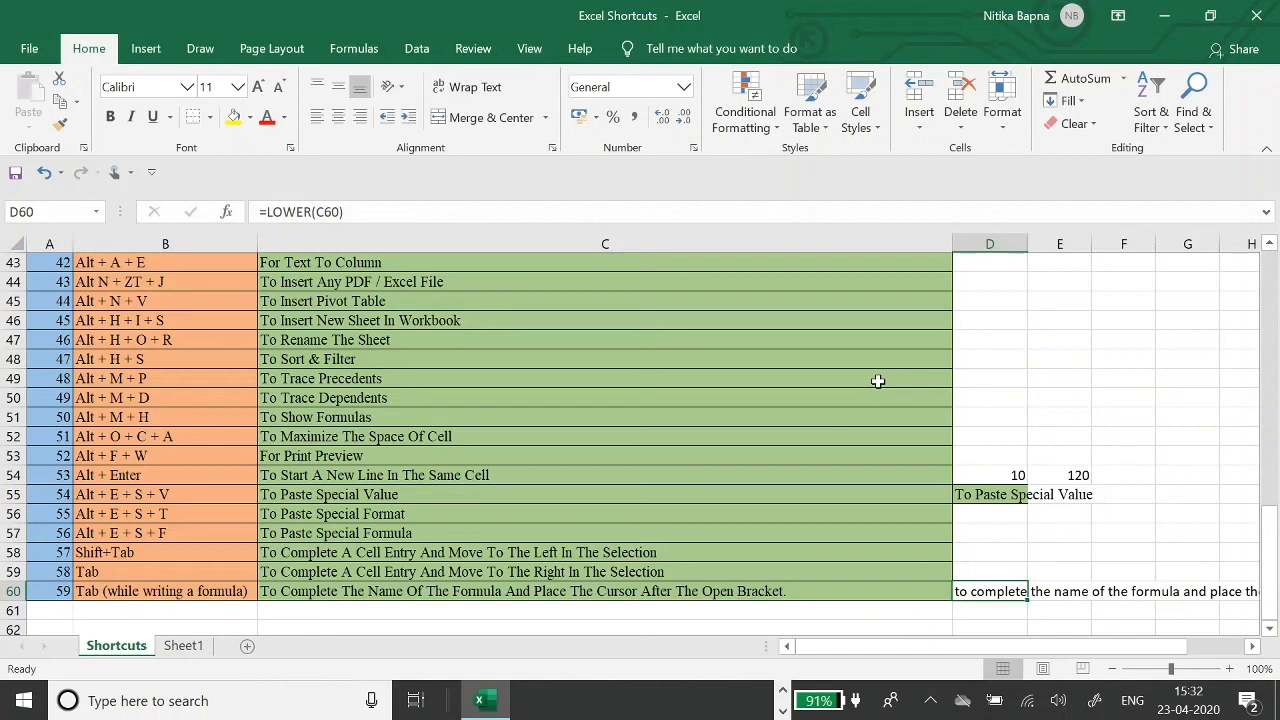
pyautogui.press('Left')
pyautogui.press('Right')
pyautogui.press('Delete')
pyautogui.press('Left')
pyautogui.press('Left')
pyautogui.press('Left')
pyautogui.press('Up')
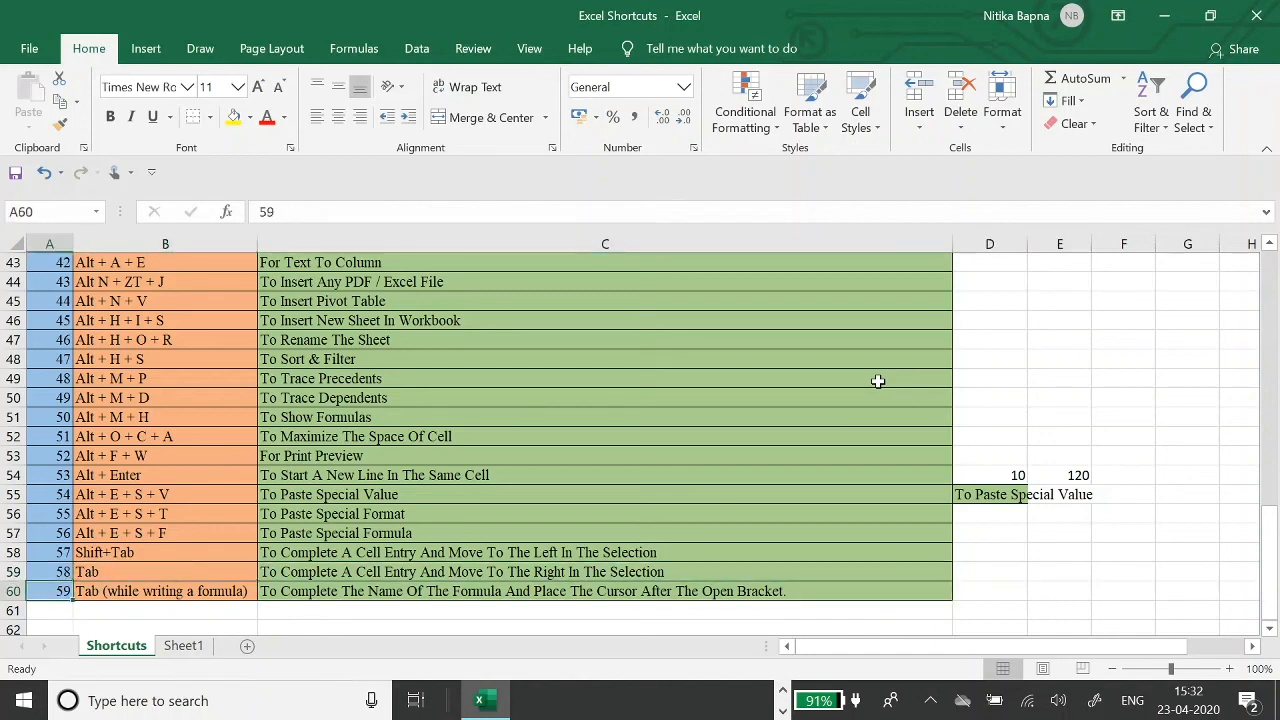
# - Jump to the top of the sheet and select the Shortcuts header cell
pyautogui.press('Down')
pyautogui.press('Right')
pyautogui.press('Right')
pyautogui.press('Left')
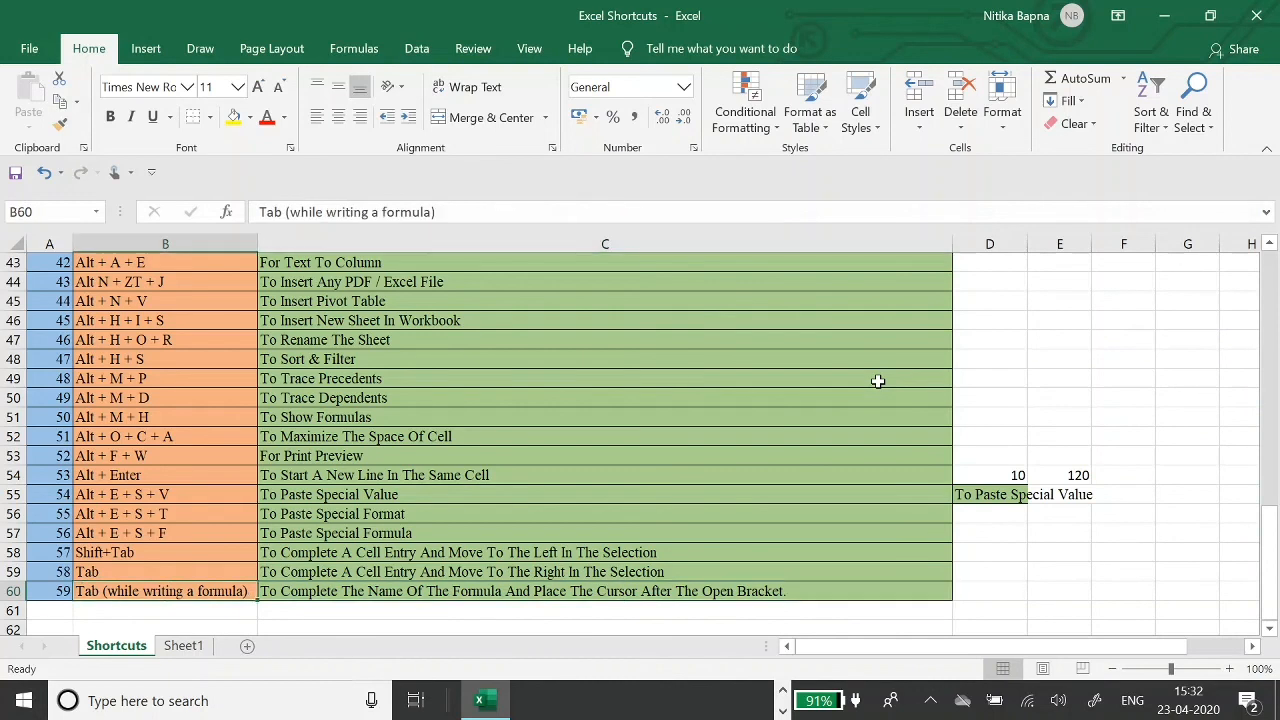
pyautogui.hotkey('ctrl', 'Up')
pyautogui.press('Left')
pyautogui.hotkey('shift', 'Right')
pyautogui.hotkey('shift', 'Right')
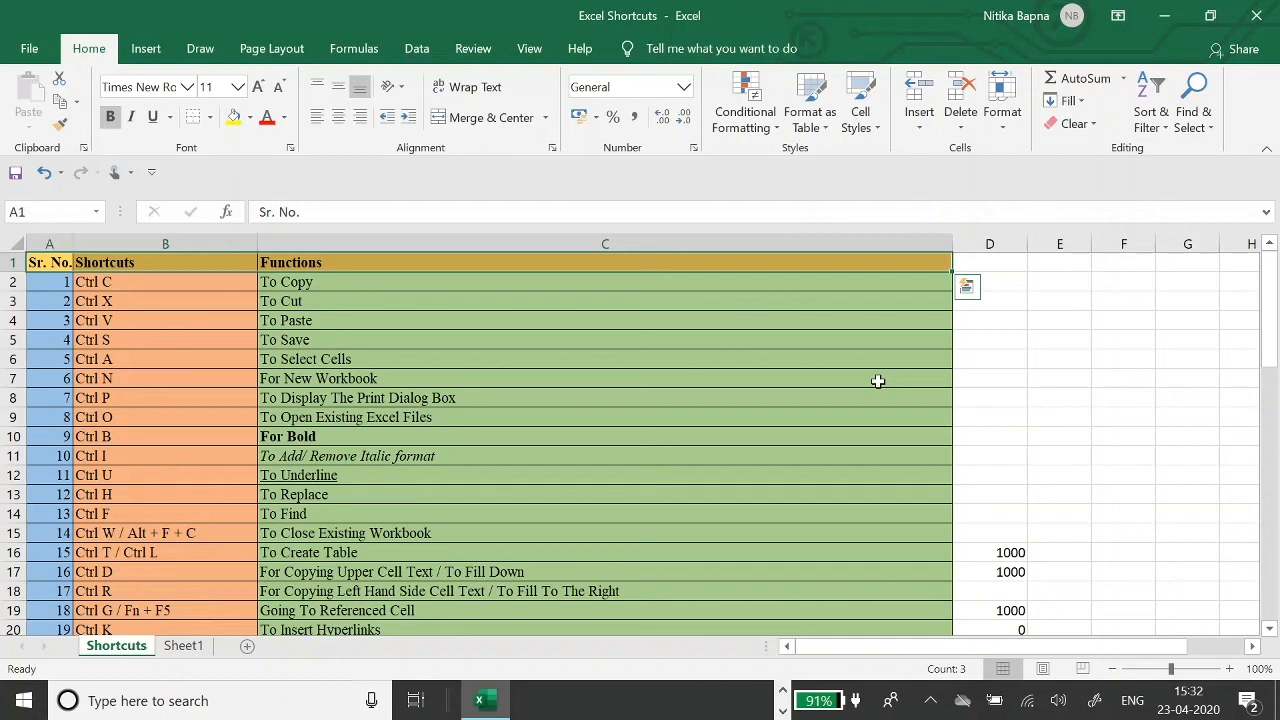
pyautogui.hotkey('shift', 'Left')
pyautogui.hotkey('shift', 'Left')
pyautogui.press('Right')
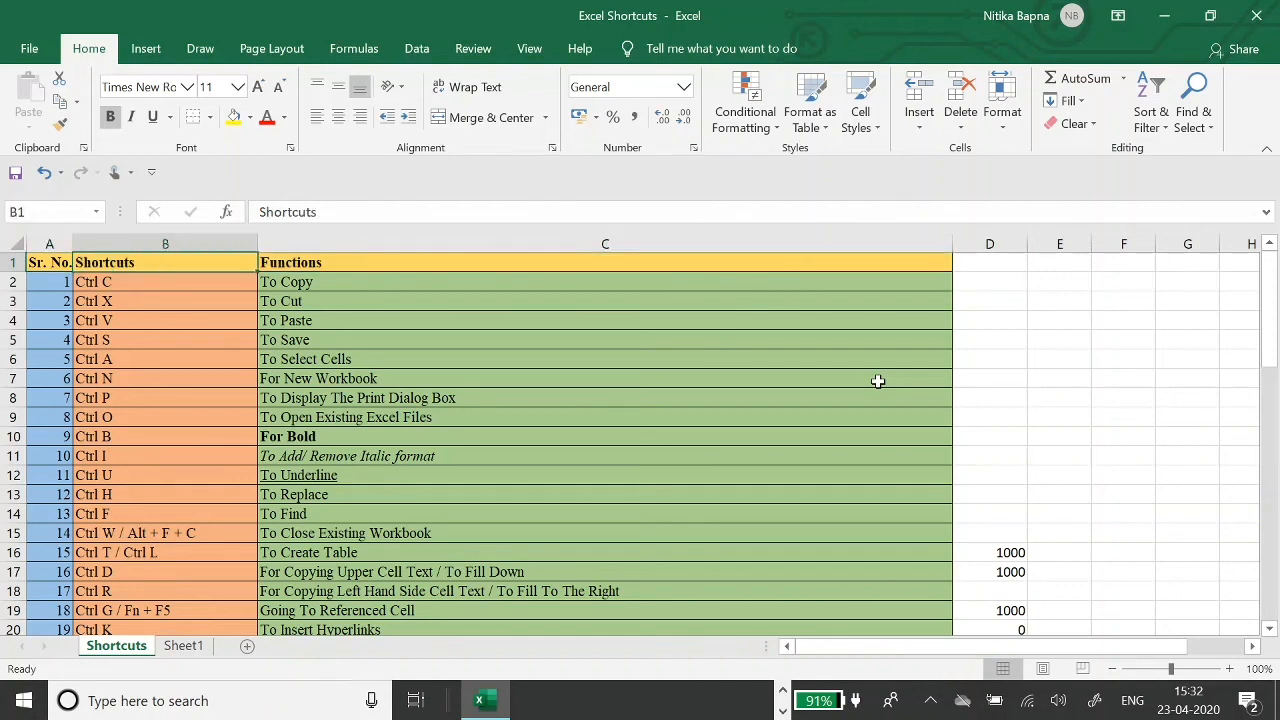
# - Open the File backstage view with the Alt, F key sequence
pyautogui.press('alt')
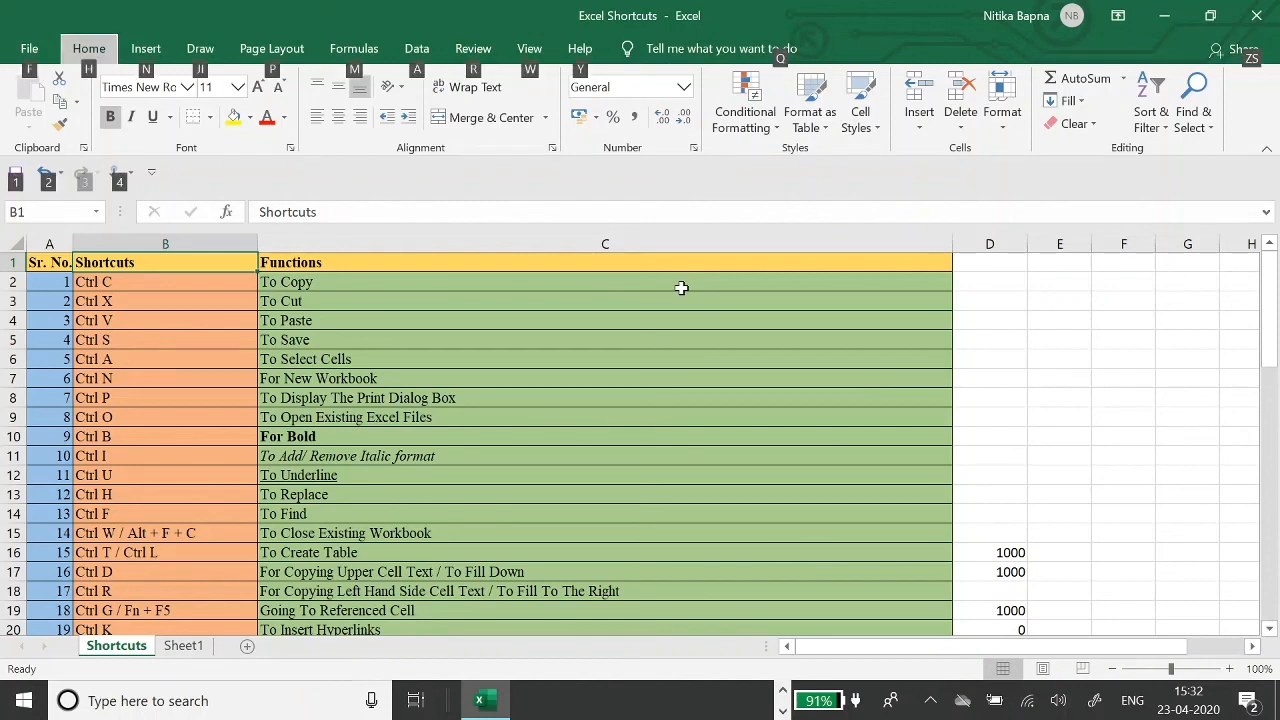
pyautogui.press('alt')
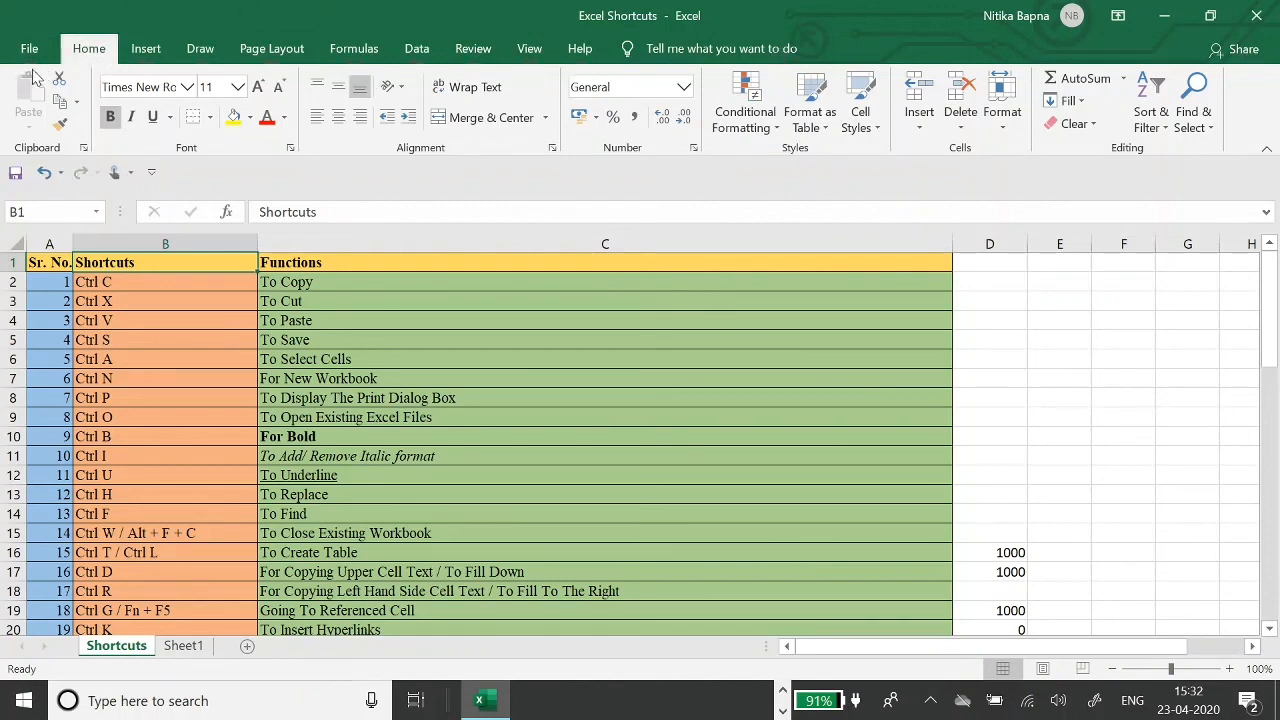
pyautogui.press('alt')
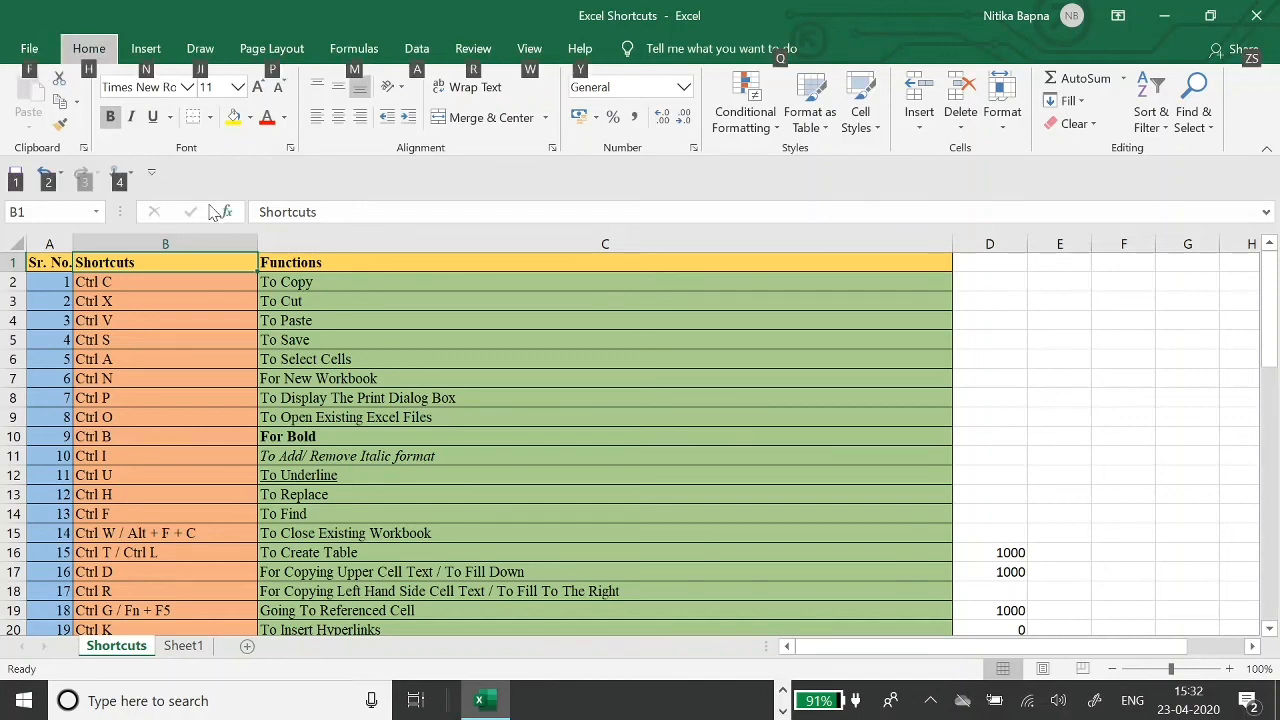
pyautogui.press('f')
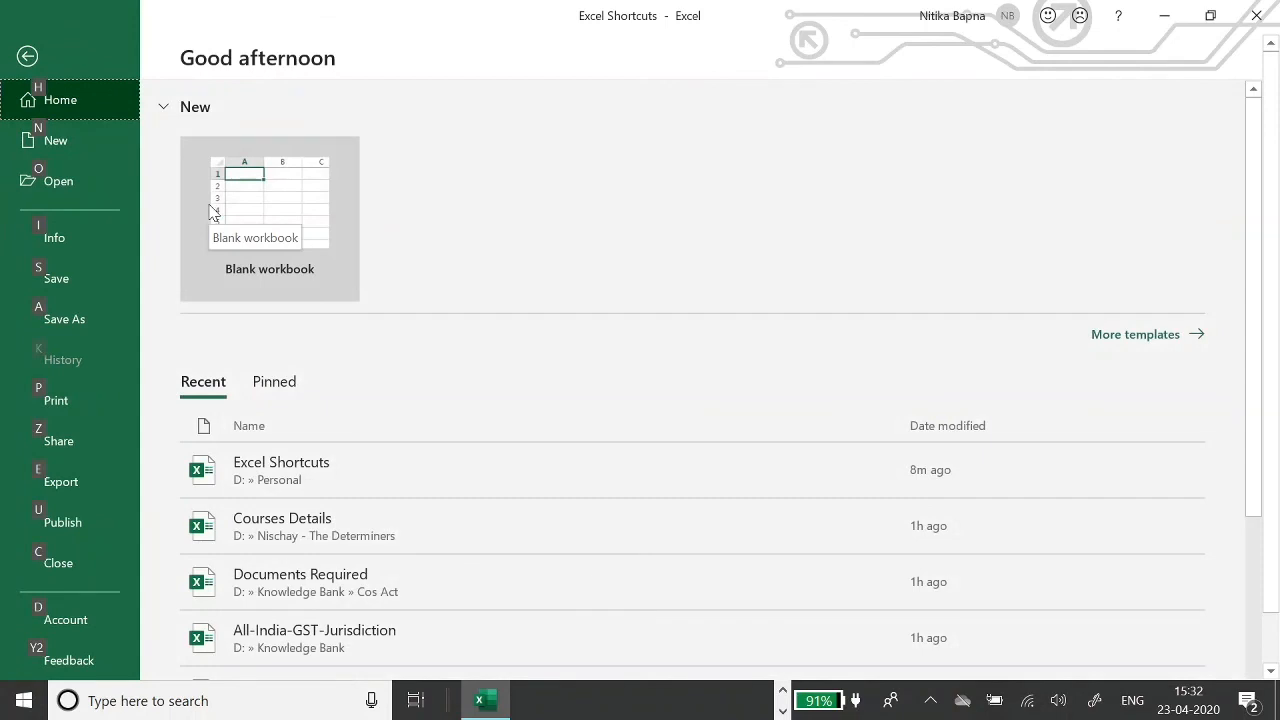
# - View the Share page's Email option, then leave the file screen for the sheet
pyautogui.press('z')
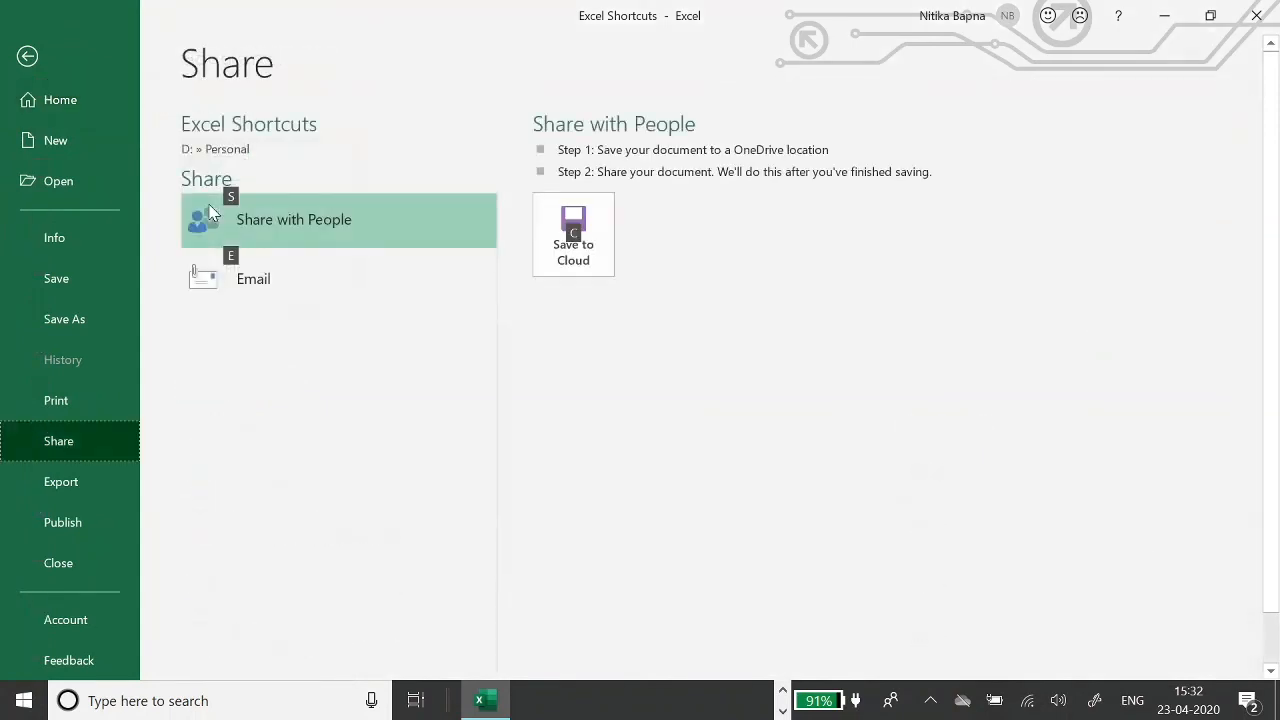
pyautogui.click(294, 283)
pyautogui.press('Escape')
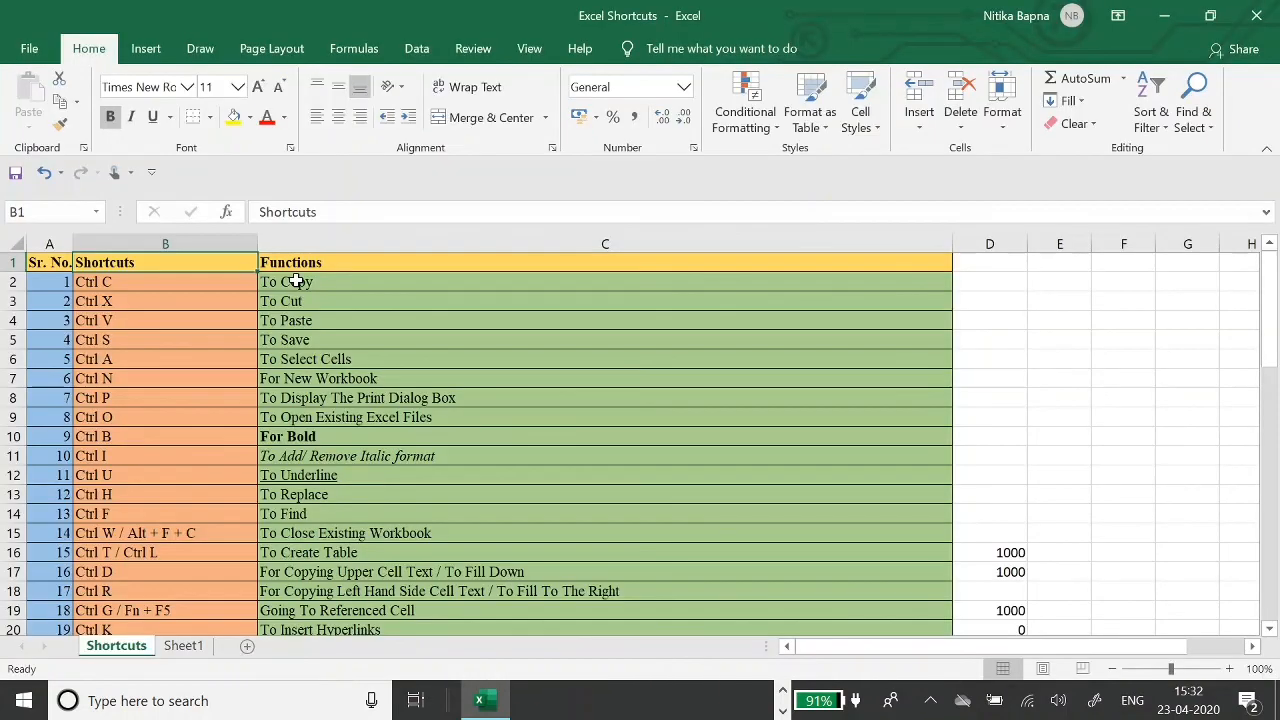
# - Select the table from the Sr. No. header across to Functions and down to its last row, then return to A1
pyautogui.click(177, 292)
pyautogui.press('Up')
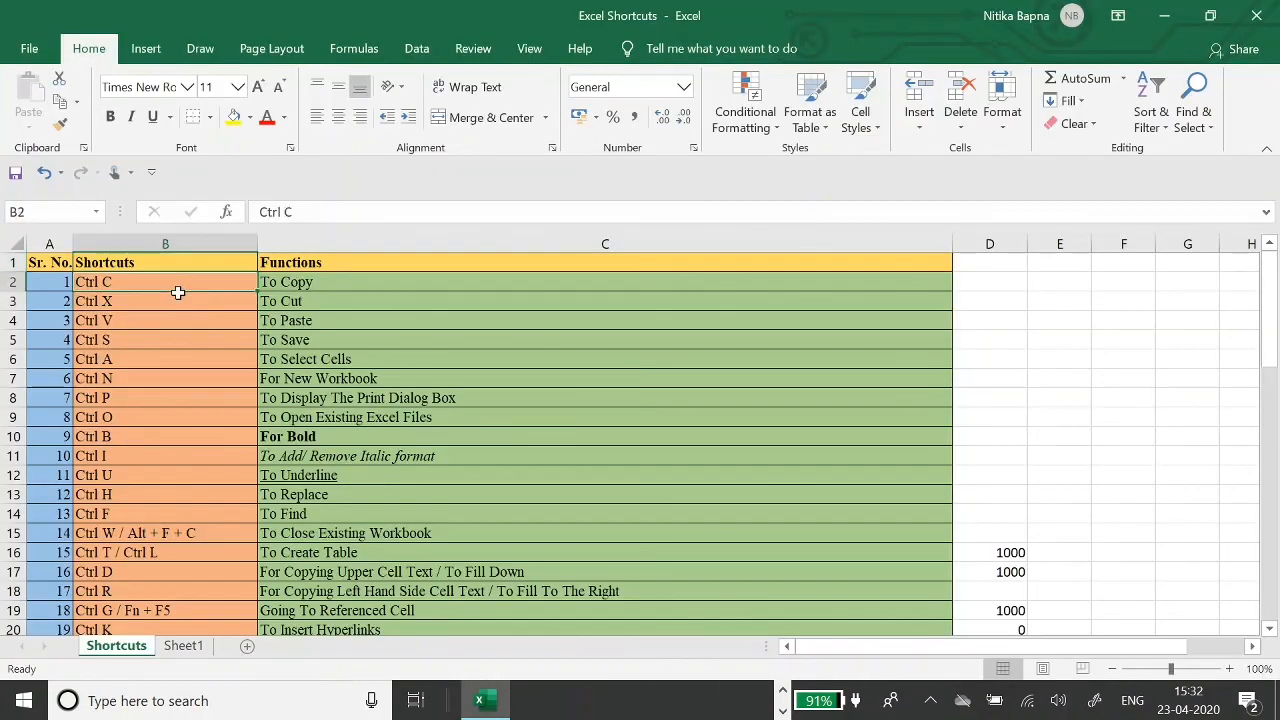
pyautogui.press('Up')
pyautogui.press('Left')
pyautogui.press('Right')
pyautogui.press('Left')
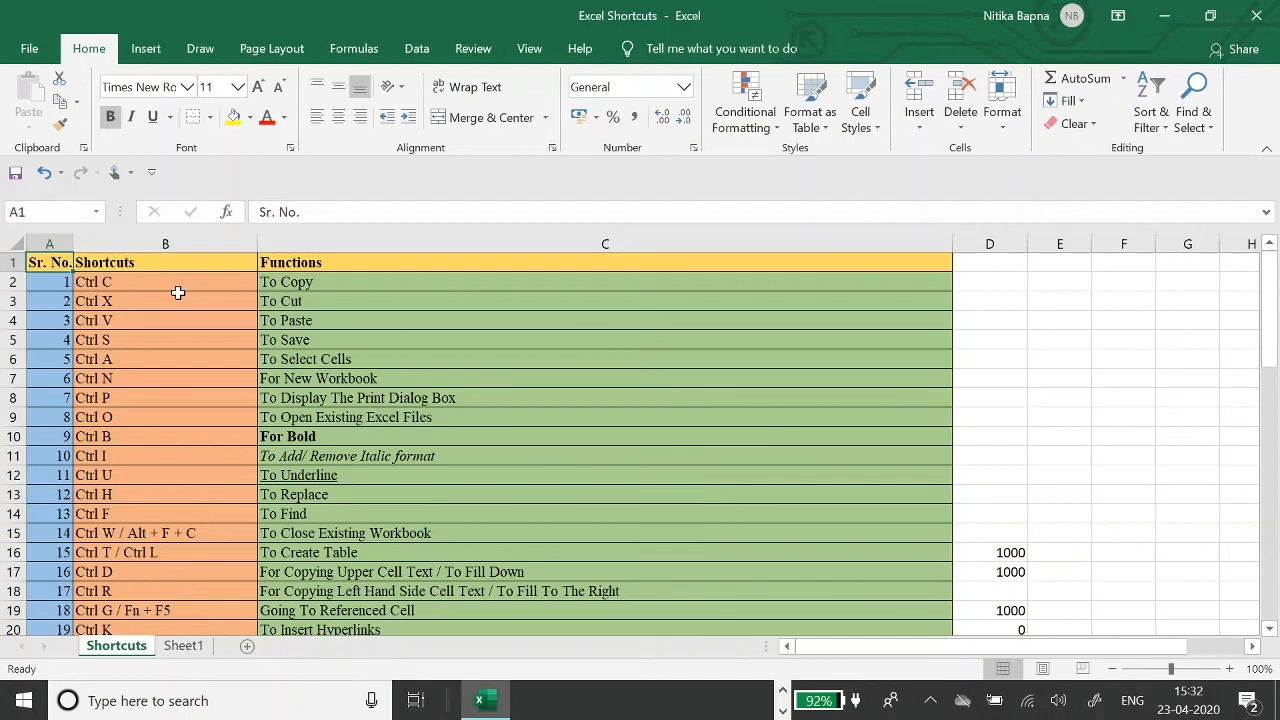
pyautogui.hotkey('shift', 'Right')
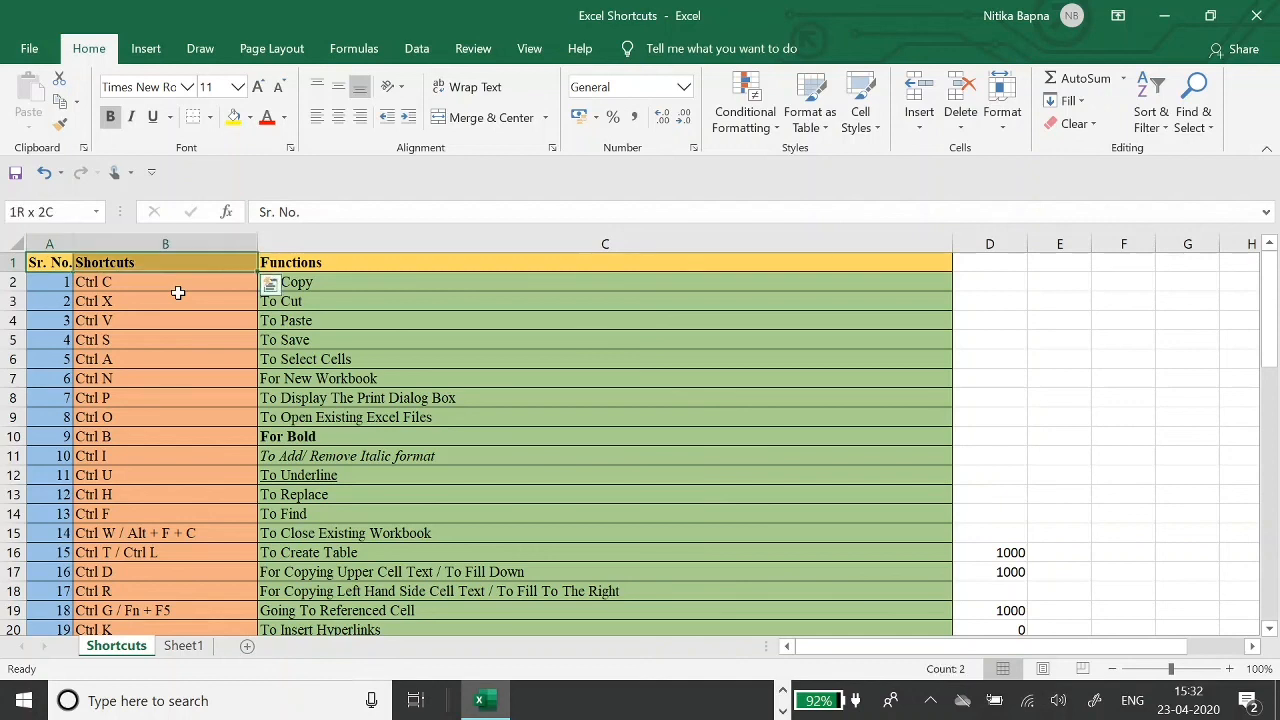
pyautogui.hotkey('shift', 'Right')
pyautogui.hotkey('ctrl', 'shift', 'Down')
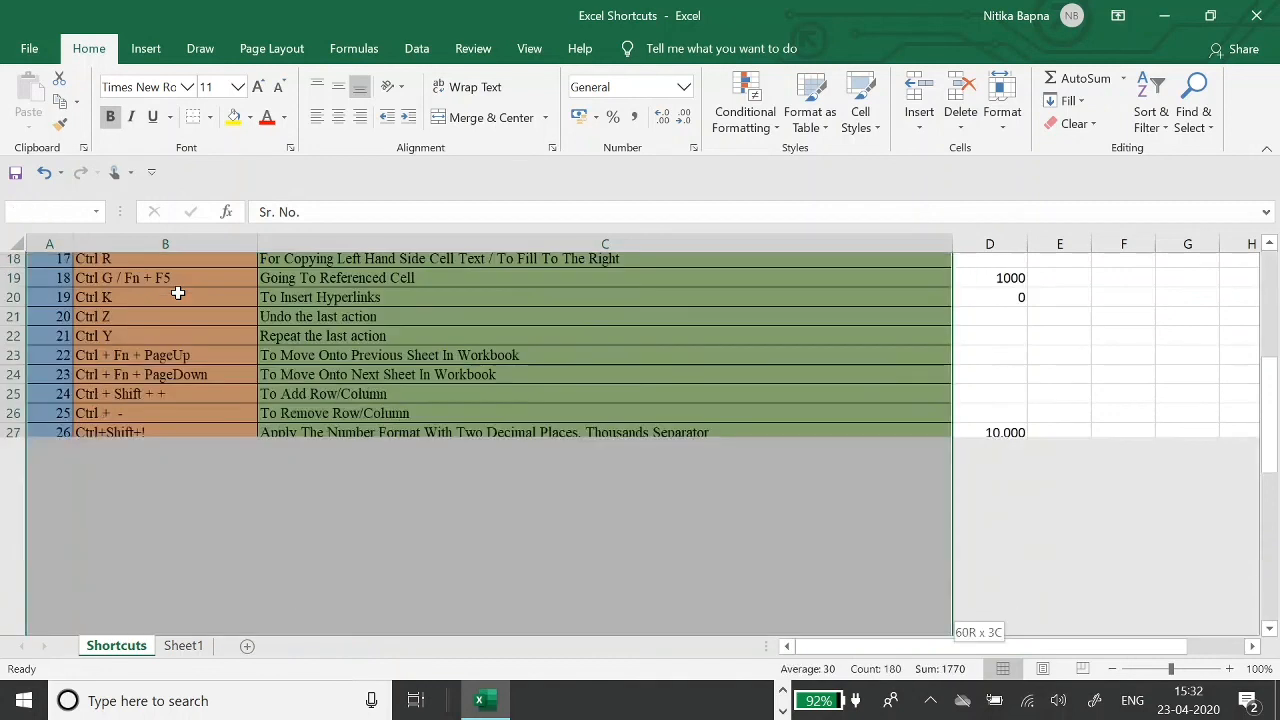
pyautogui.hotkey('ctrl', 'Home')
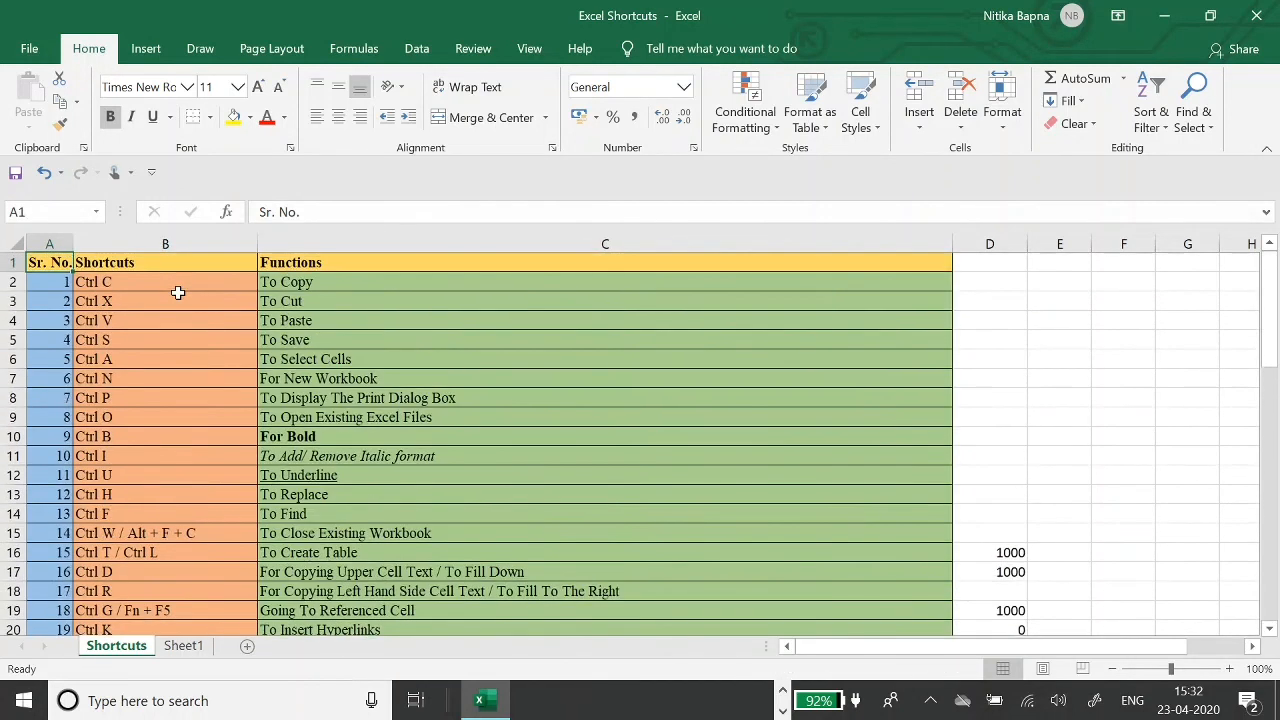